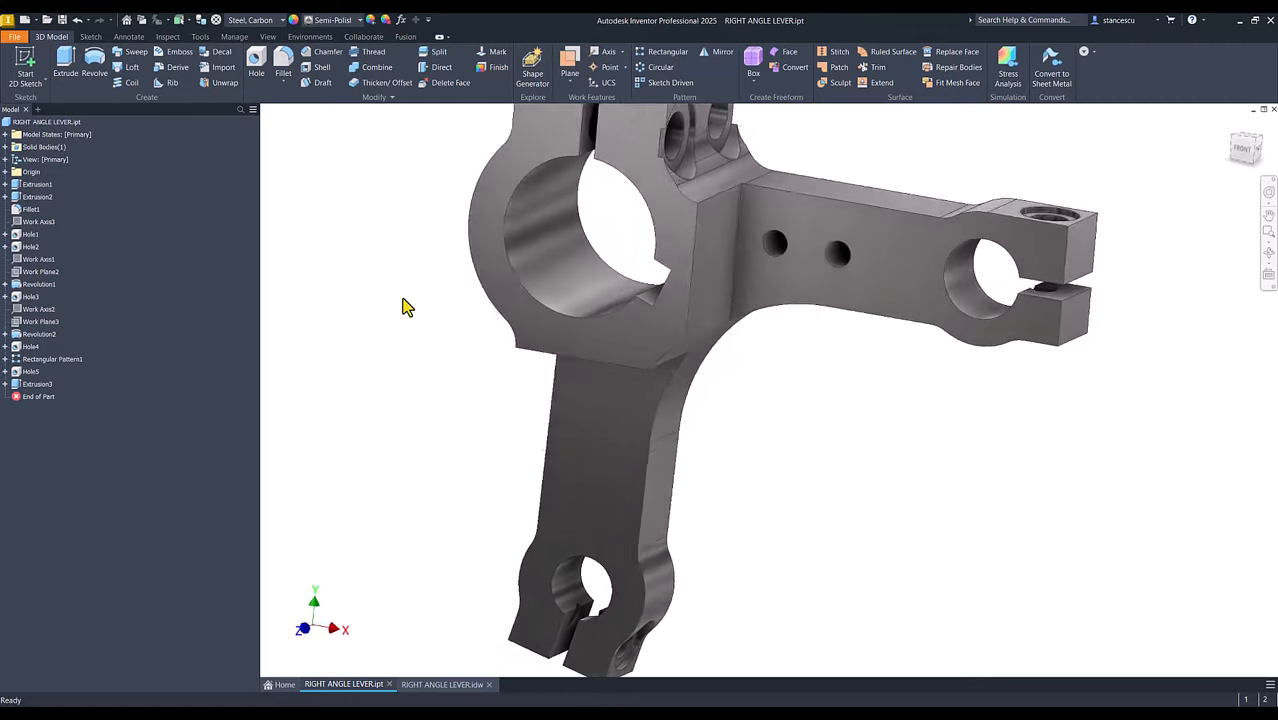
Show the finished lever in its home view and open the RIGHT ANGLE LEVER drawing to examine its dimensions.
{"action": "key", "text": "F6"}
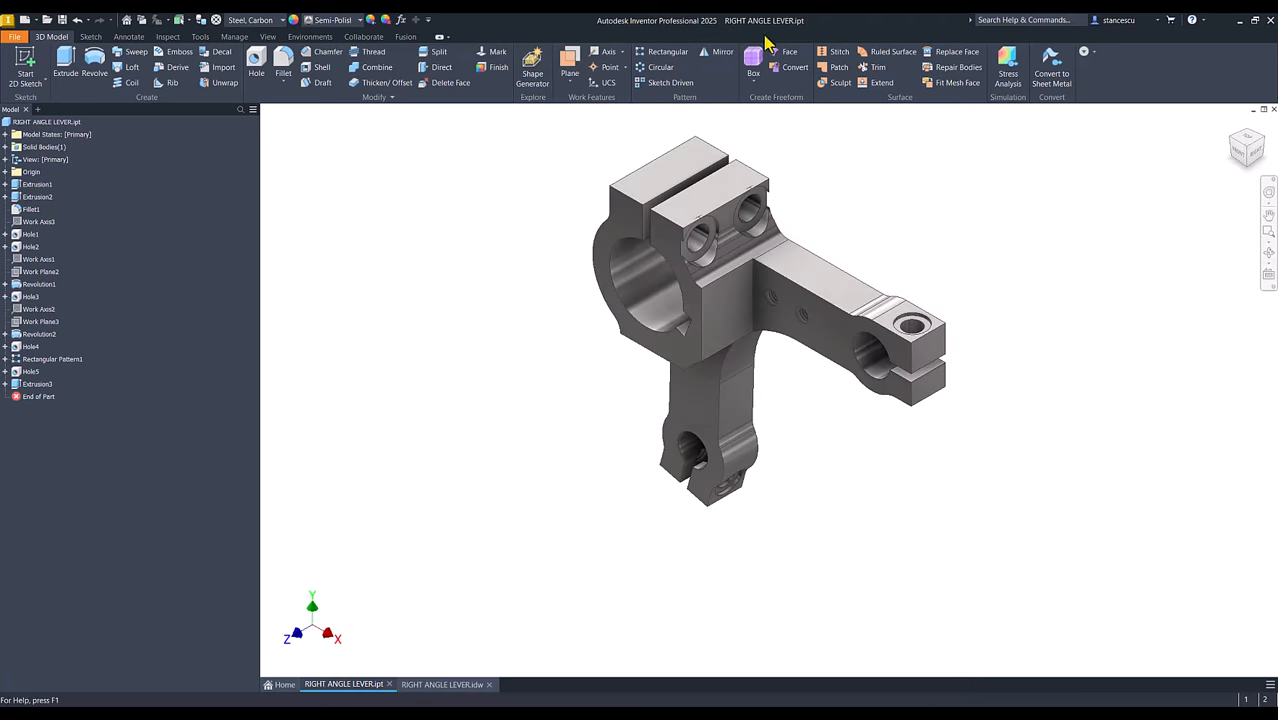
{"action": "left_click", "coordinate": [446, 685]}
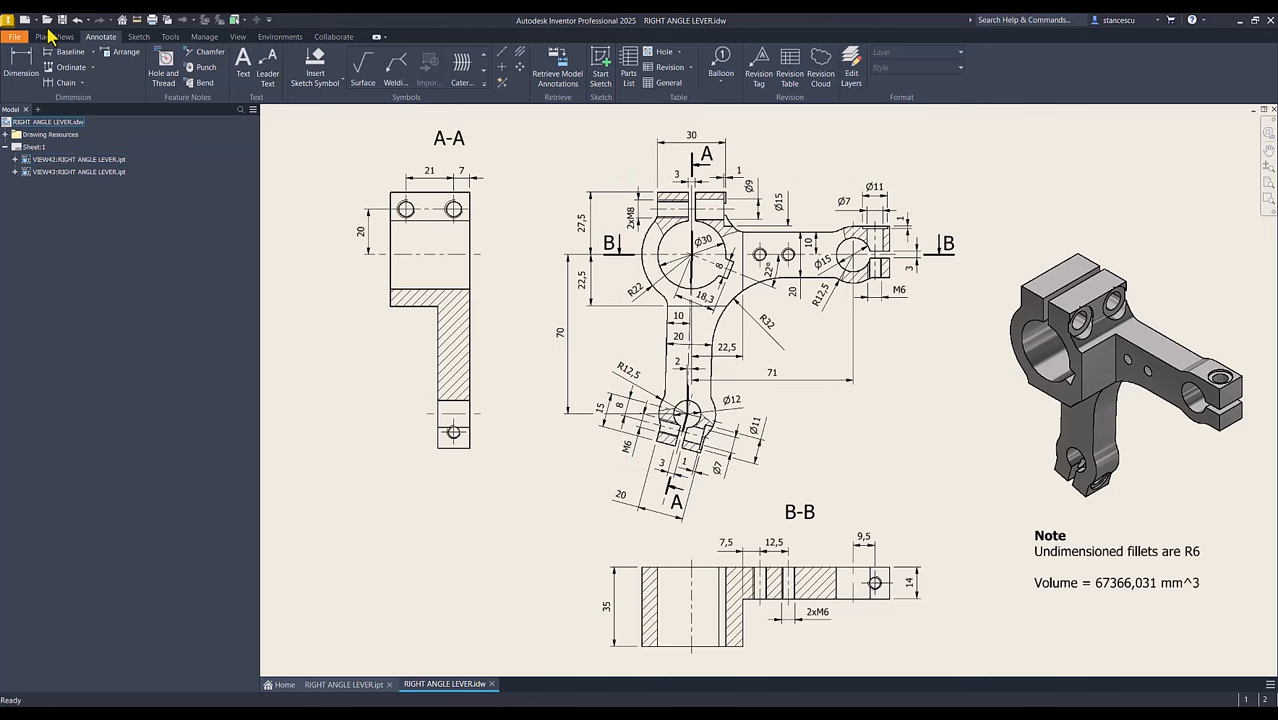
Create a new part from the Standard (mm).ipt template and start a 2D sketch on the front XY plane.
{"action": "left_click", "coordinate": [26, 20]}
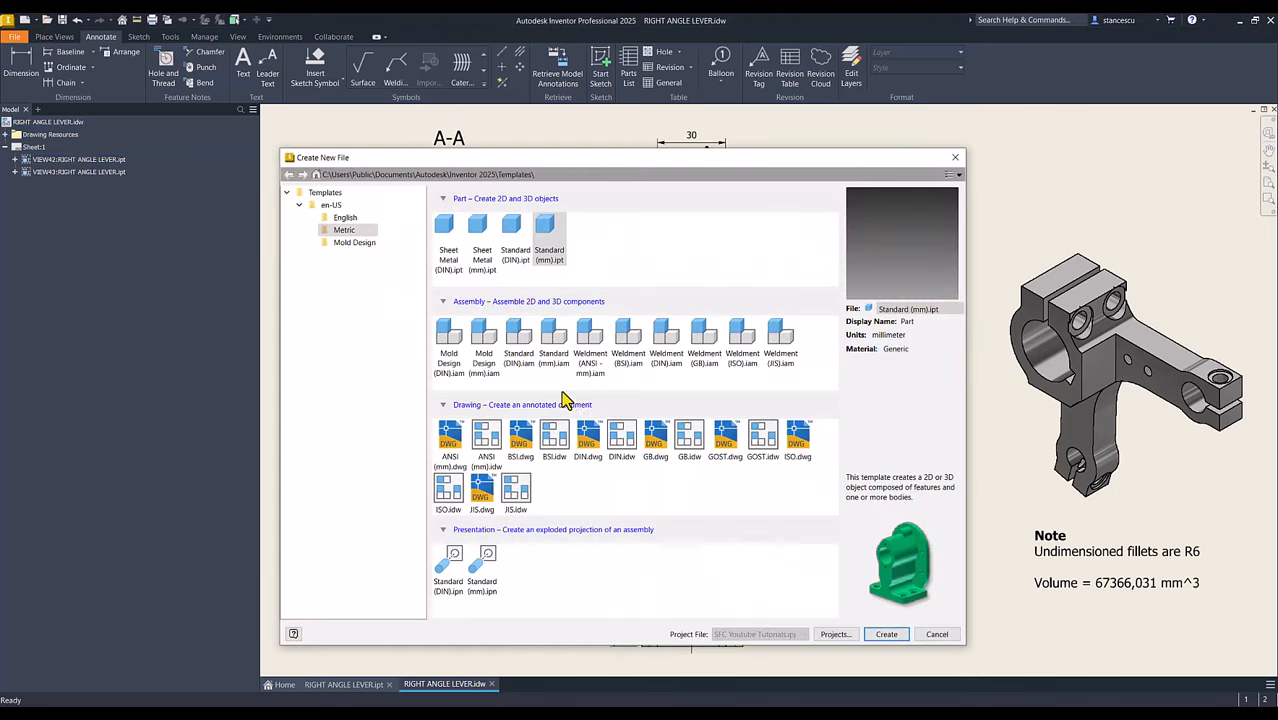
{"action": "double_click", "coordinate": [546, 238]}
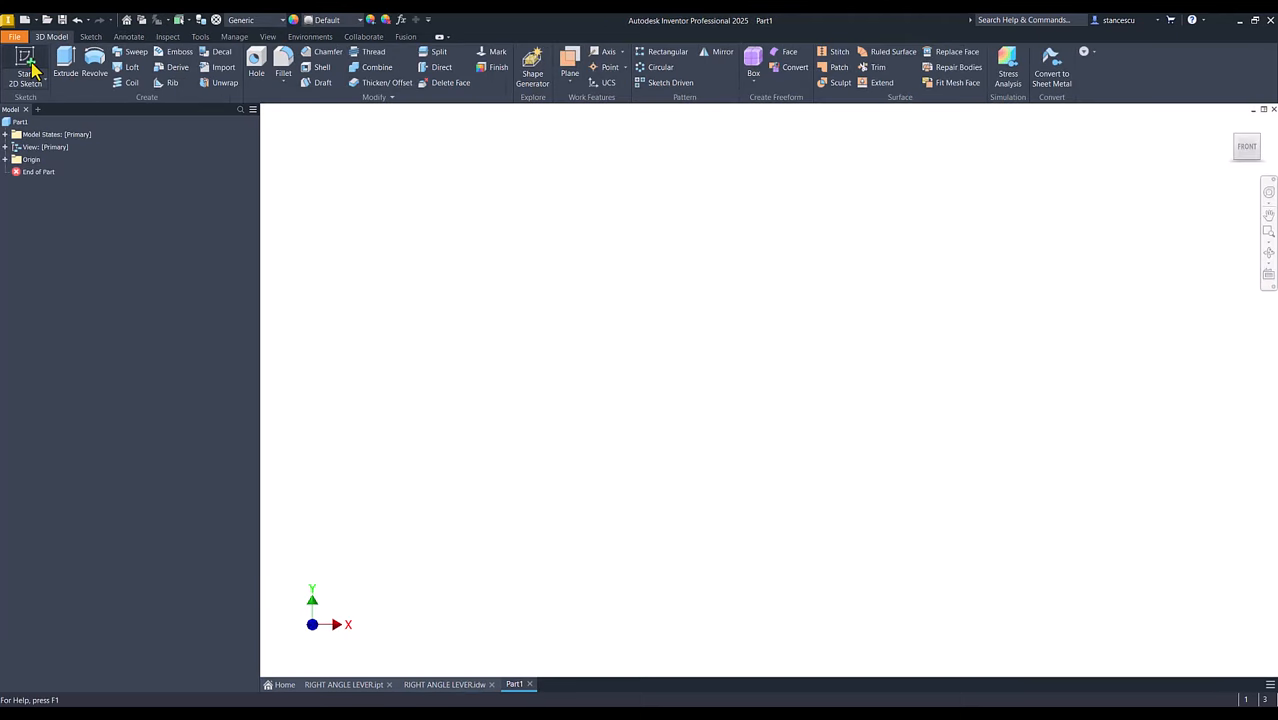
{"action": "left_click", "coordinate": [28, 74]}
{"action": "left_click", "coordinate": [722, 222]}
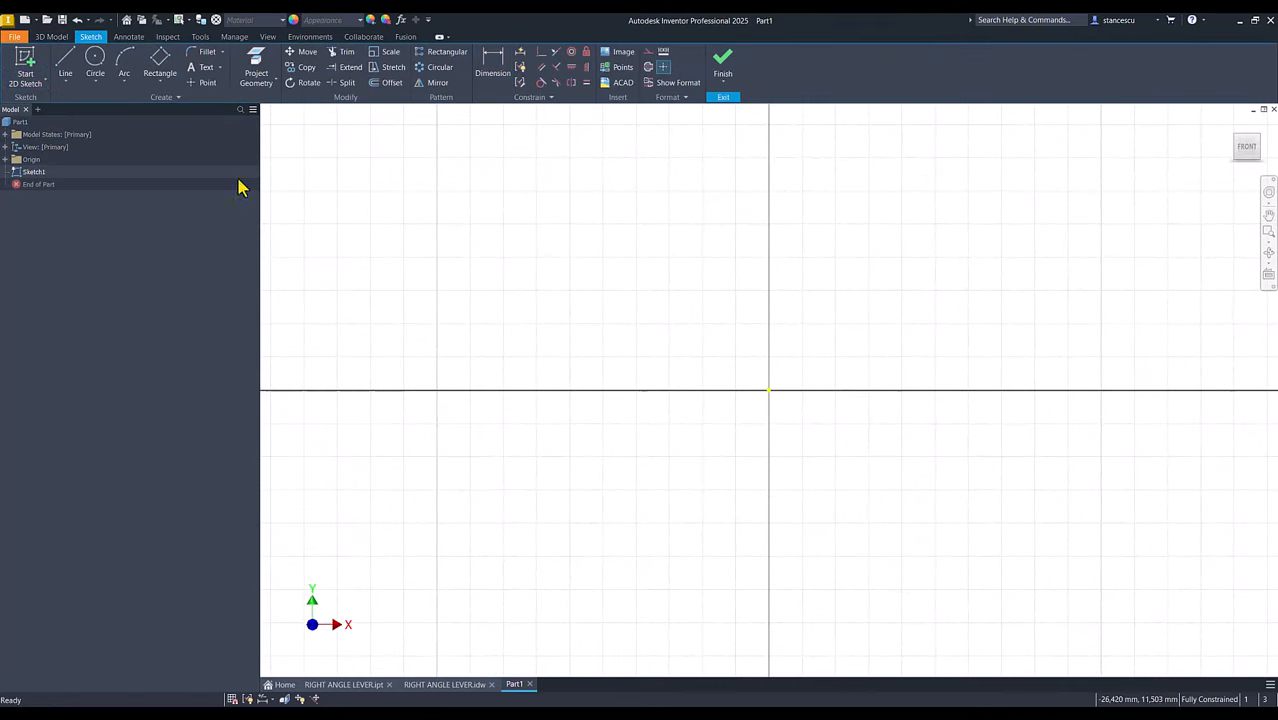
Sketch a circle centred on the origin, sized by radius, with a radius of 22 mm.
{"action": "left_click", "coordinate": [95, 65]}
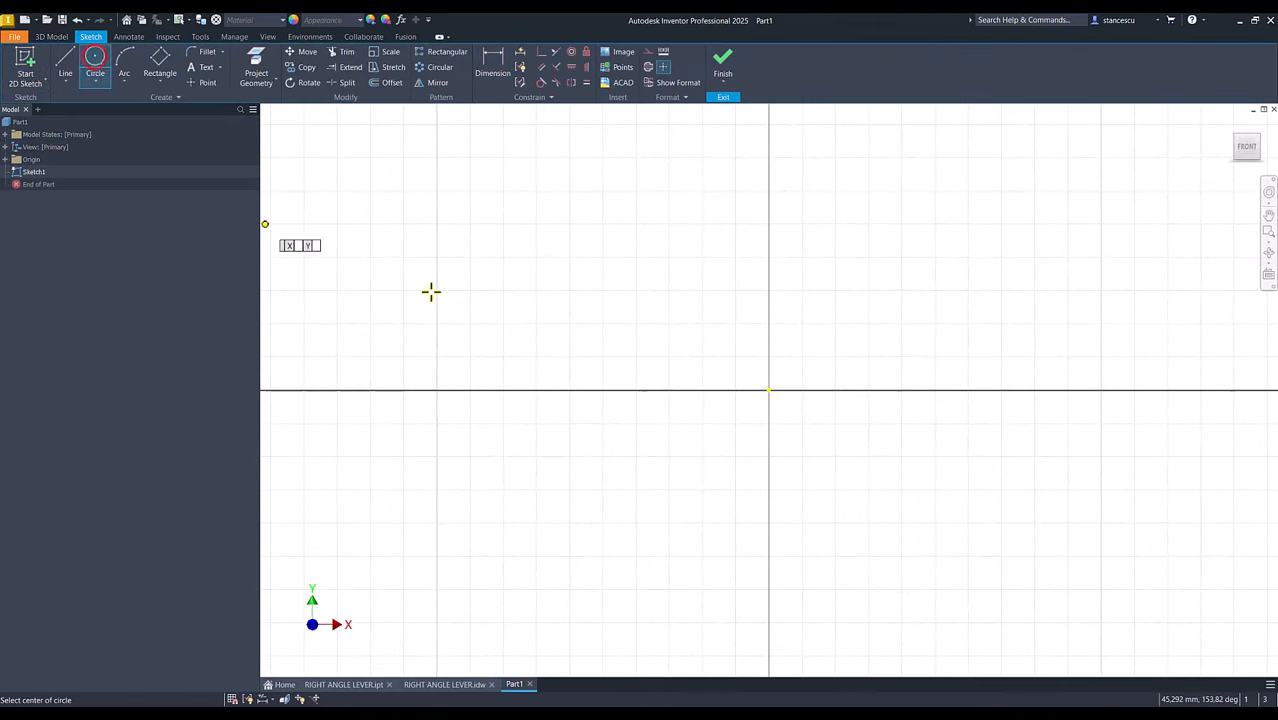
{"action": "left_click", "coordinate": [768, 391]}
{"action": "right_click", "coordinate": [853, 311]}
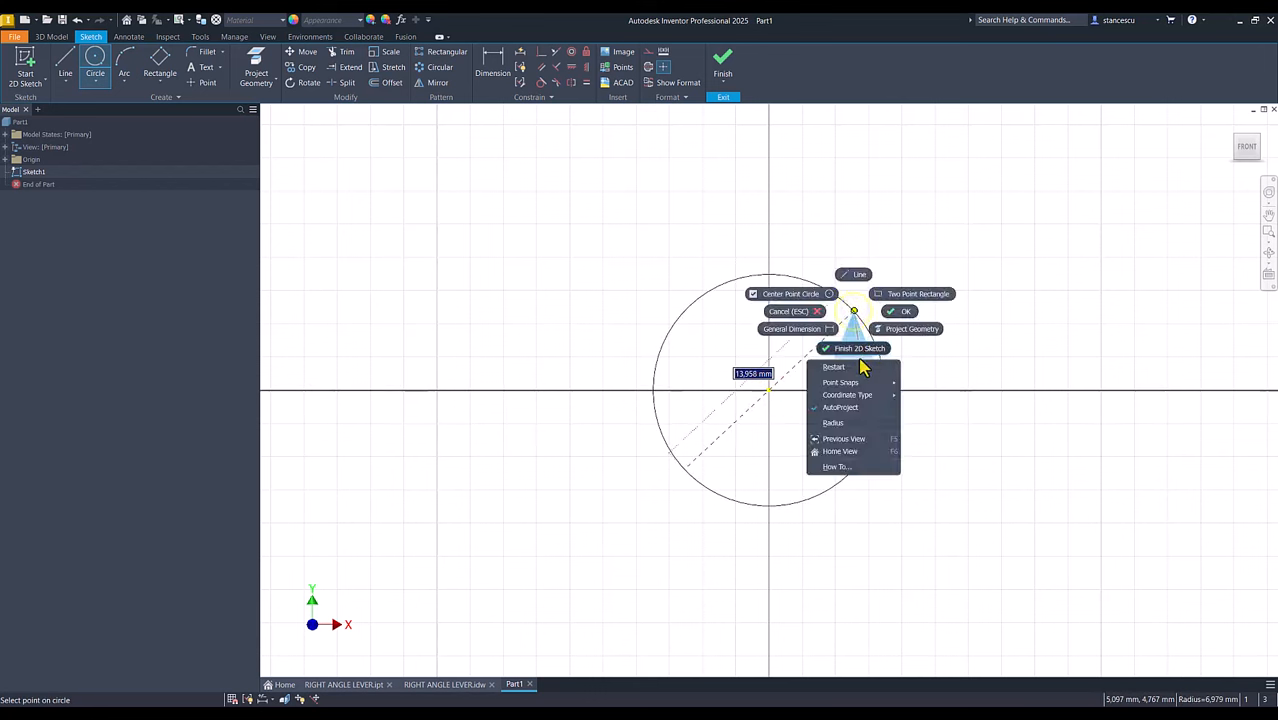
{"action": "left_click", "coordinate": [845, 423]}
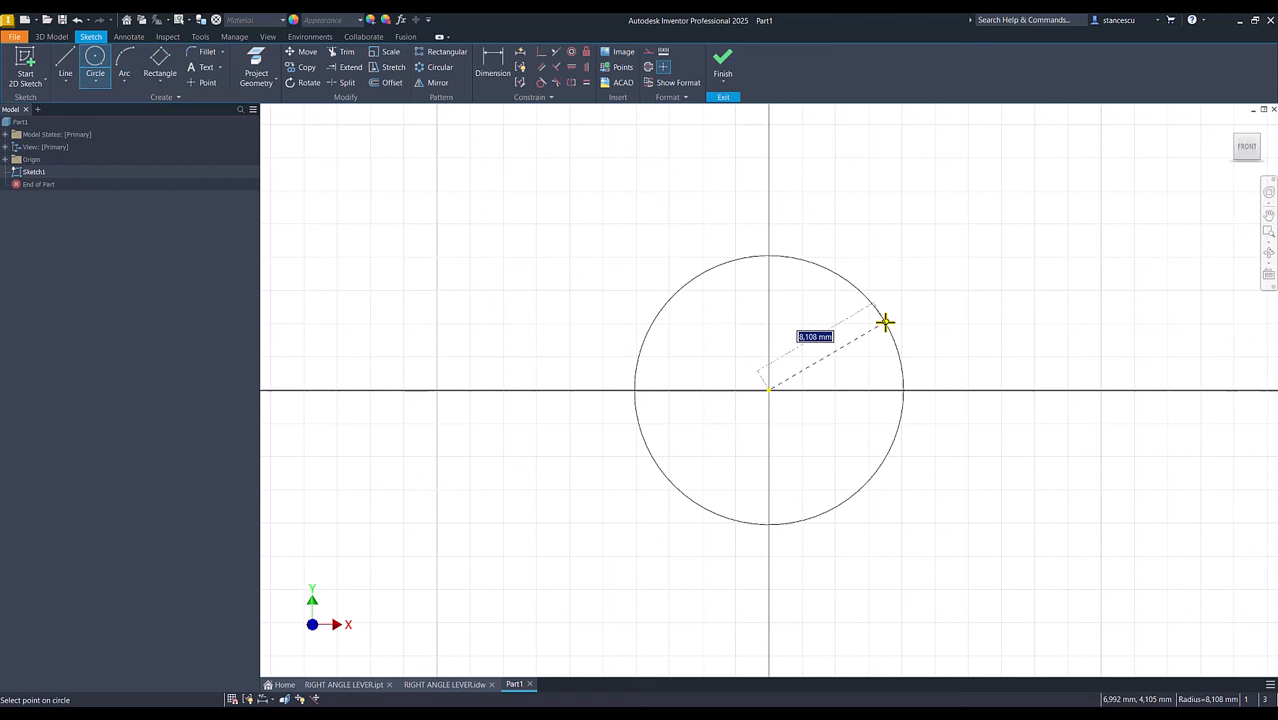
{"action": "type", "text": "22"}
{"action": "key", "text": "Return"}
{"action": "key", "text": "Num_Lock"}
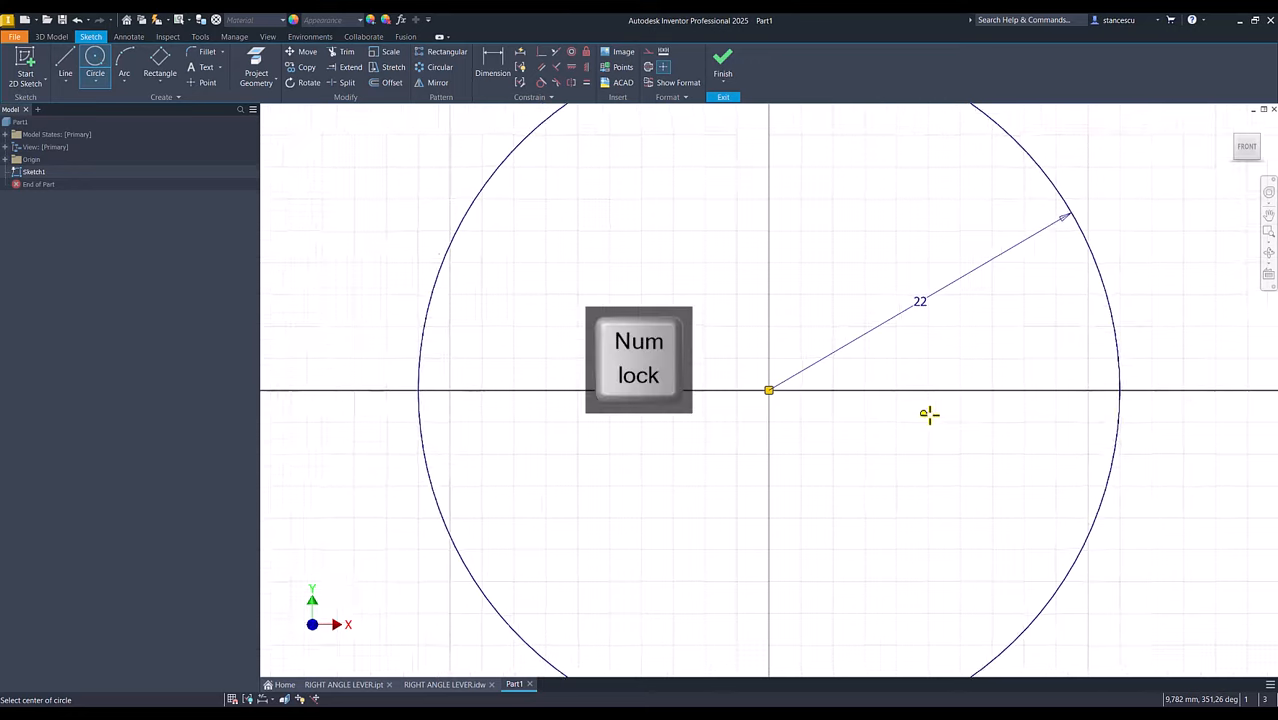
Sketch a circle of radius 12,5 mm on the horizontal axis, centred about 77 mm to the right of the origin.
{"action": "scroll", "coordinate": [929, 414], "scroll_direction": "down", "scroll_amount": 2}
{"action": "scroll", "coordinate": [927, 416], "scroll_direction": "down", "scroll_amount": 3}
{"action": "middle_click_drag", "start_coordinate": [927, 417], "coordinate": [640, 324]}
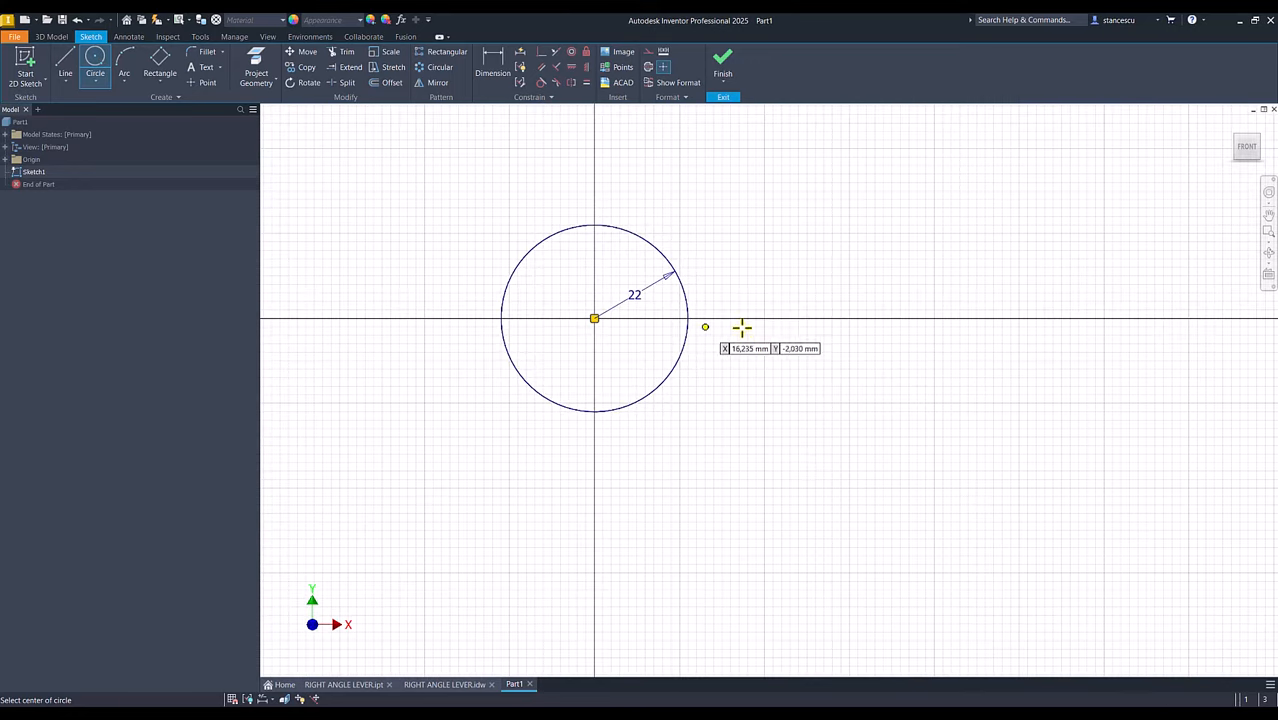
{"action": "left_click", "coordinate": [919, 318]}
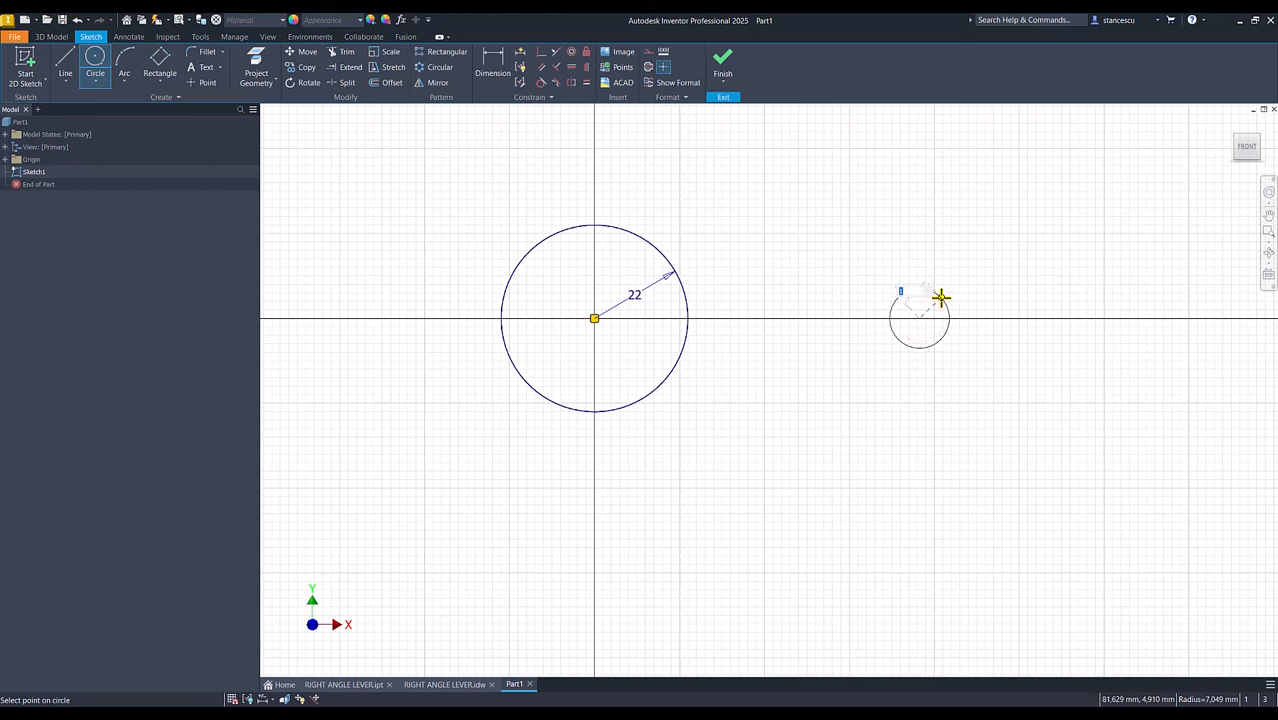
{"action": "type", "text": "12,5"}
{"action": "key", "text": "Return"}
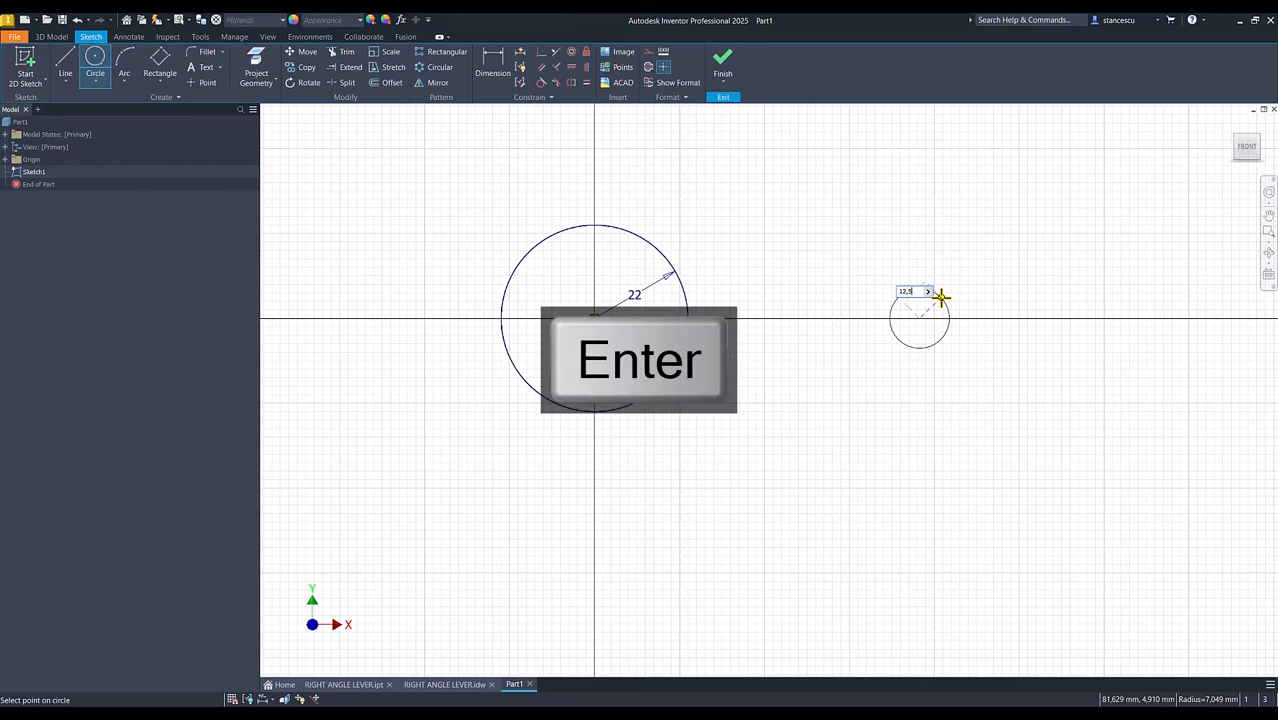
Sketch a circle of radius 12,5 mm centred about 61 mm below and 4 mm to the left of the origin.
{"action": "left_click", "coordinate": [576, 579]}
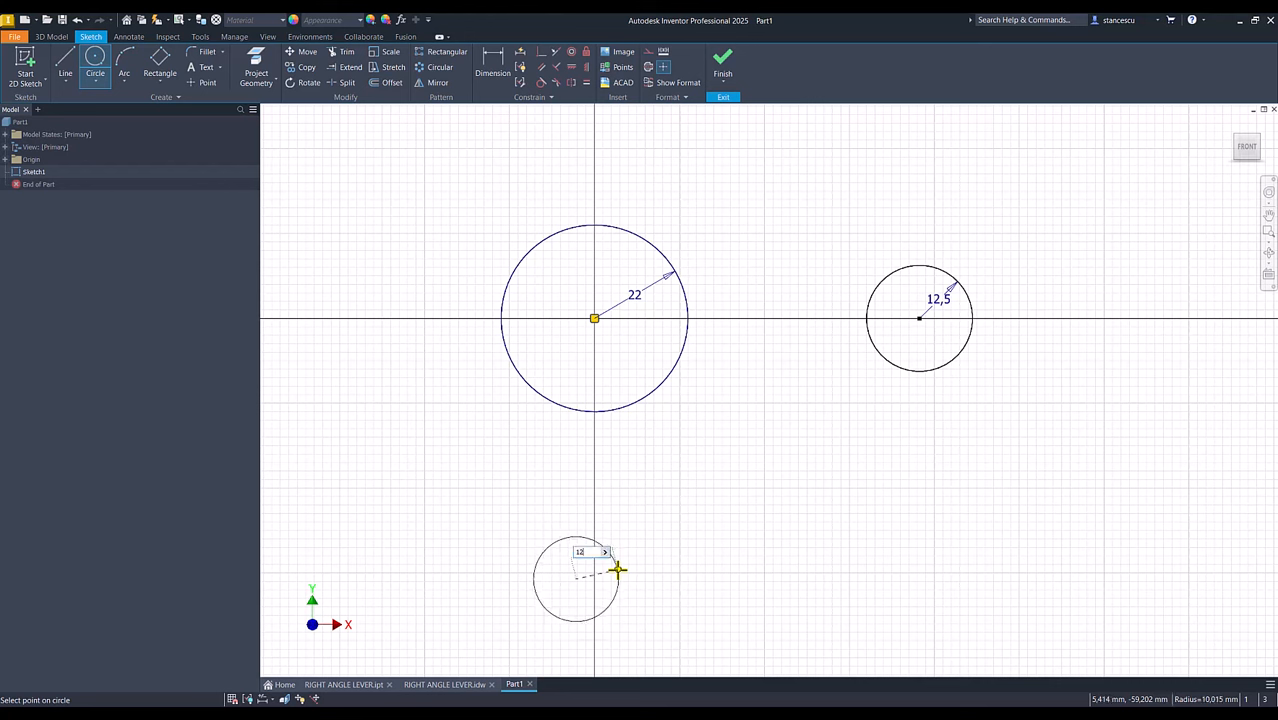
{"action": "type", "text": "12,5"}
{"action": "key", "text": "Return"}
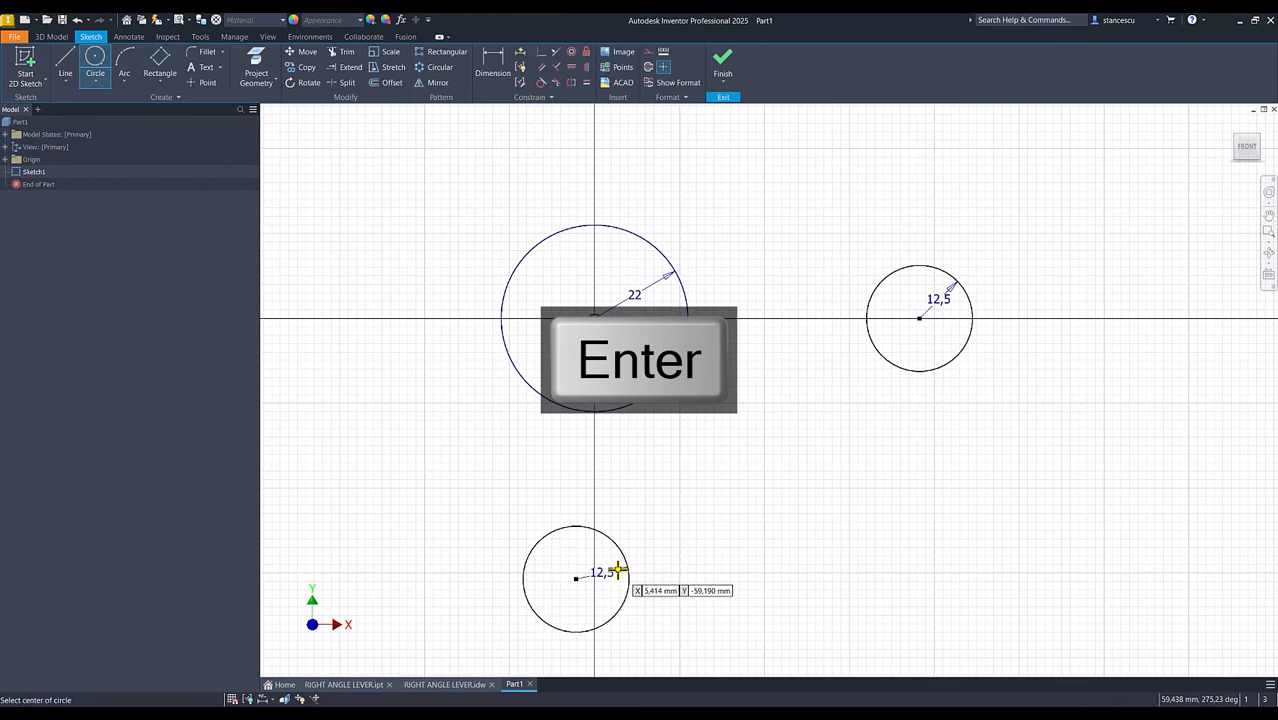
Dimension the horizontal offset between the centres of the lower circle and the large circle as 2 mm.
{"action": "left_click", "coordinate": [500, 70]}
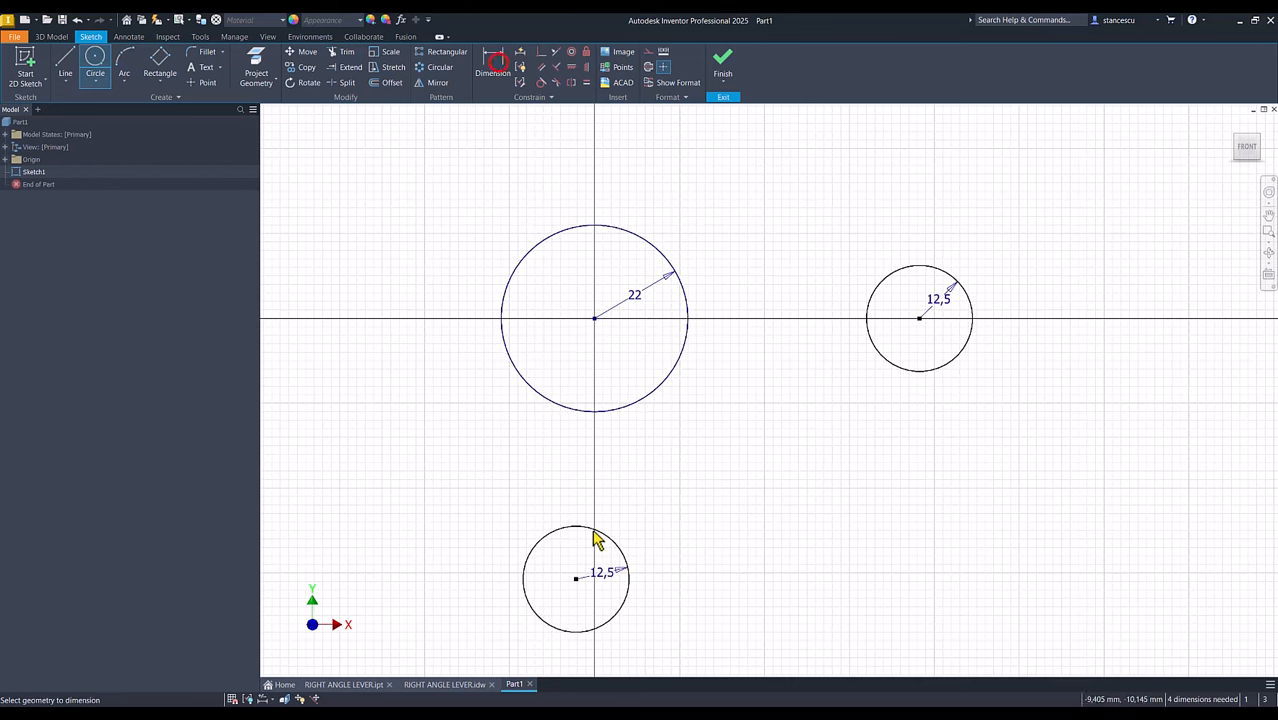
{"action": "left_click", "coordinate": [575, 579]}
{"action": "left_click", "coordinate": [594, 319]}
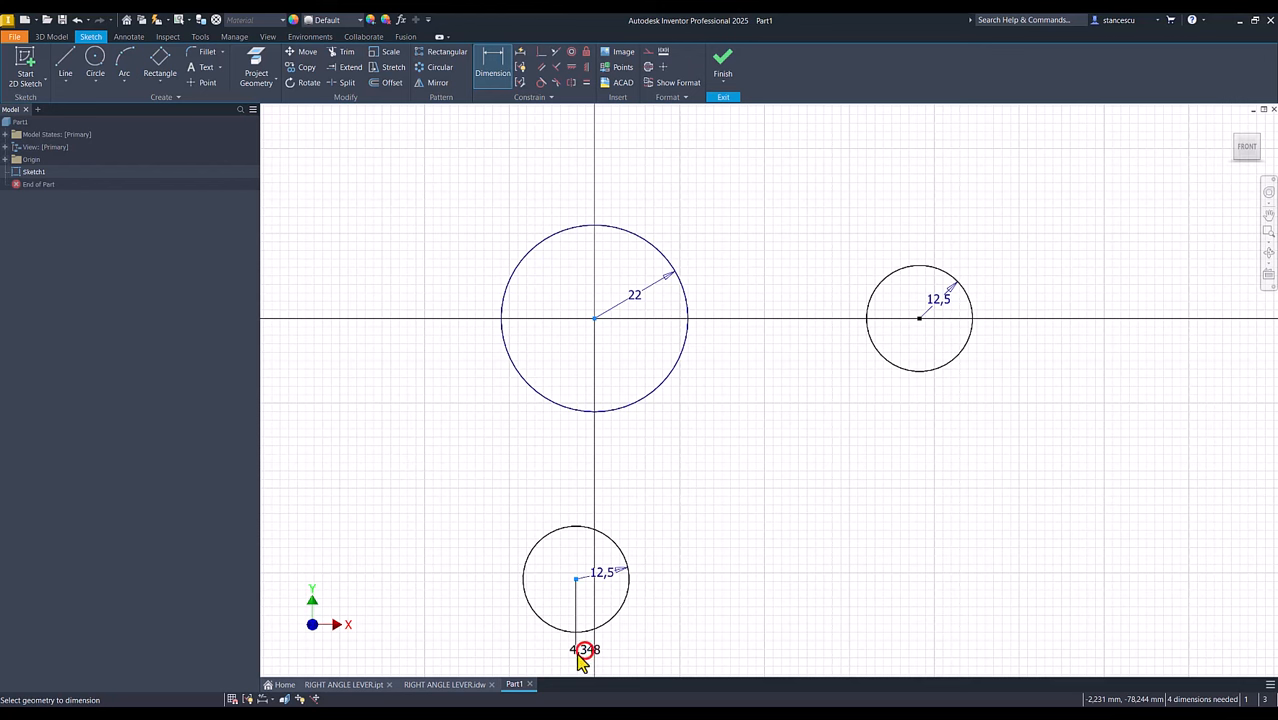
{"action": "left_click", "coordinate": [578, 660]}
{"action": "type", "text": "0"}
{"action": "key", "text": "Return"}
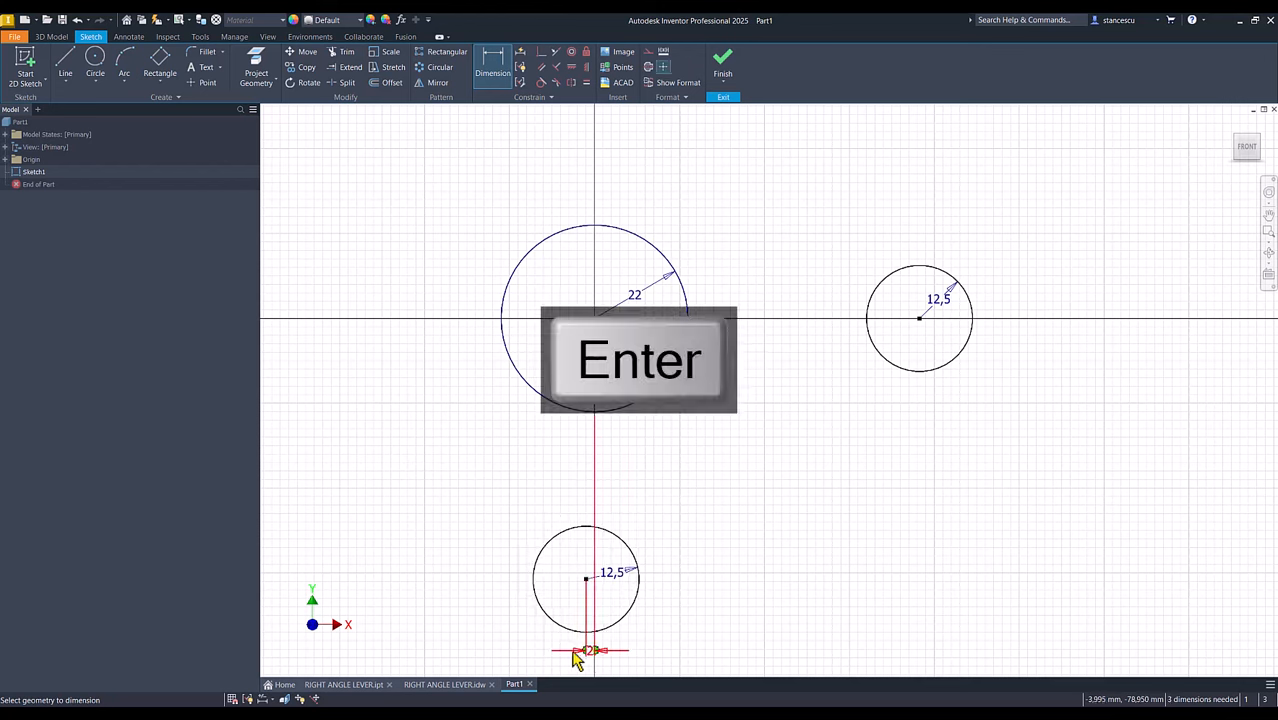
Align the right circle's centre with the large circle's centre using a horizontal constraint.
{"action": "left_click", "coordinate": [572, 67]}
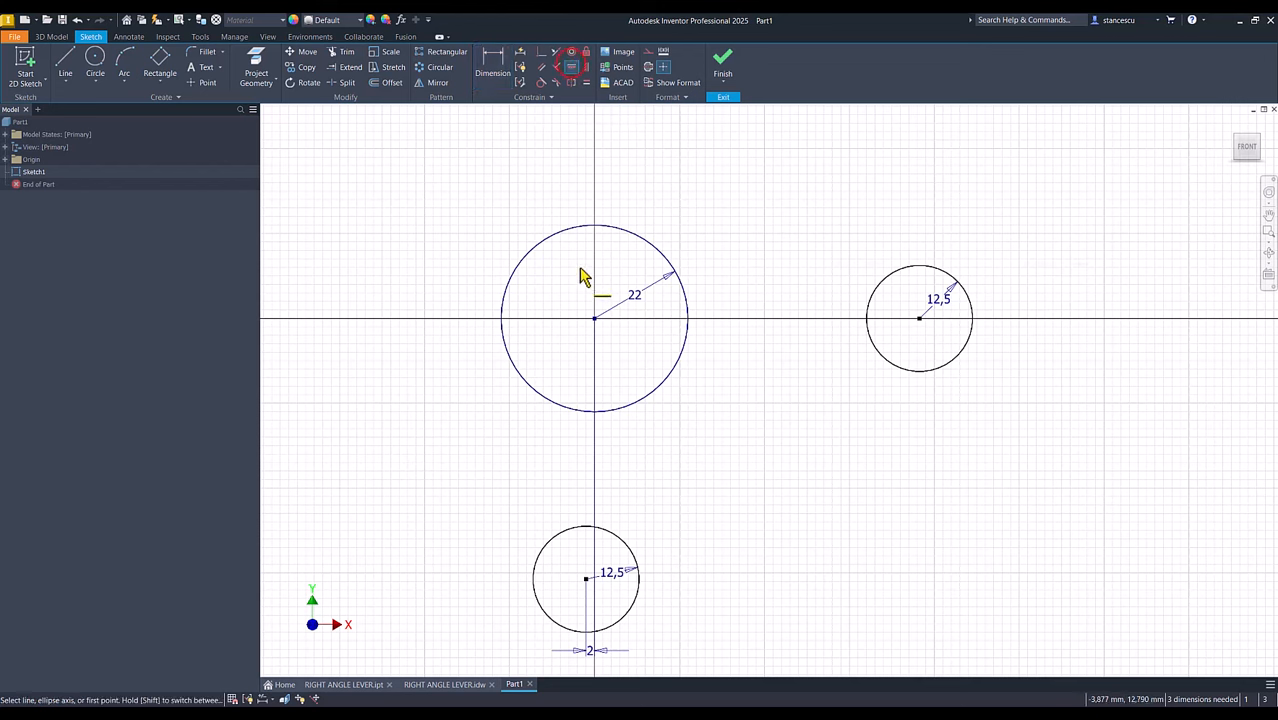
{"action": "left_click", "coordinate": [594, 320]}
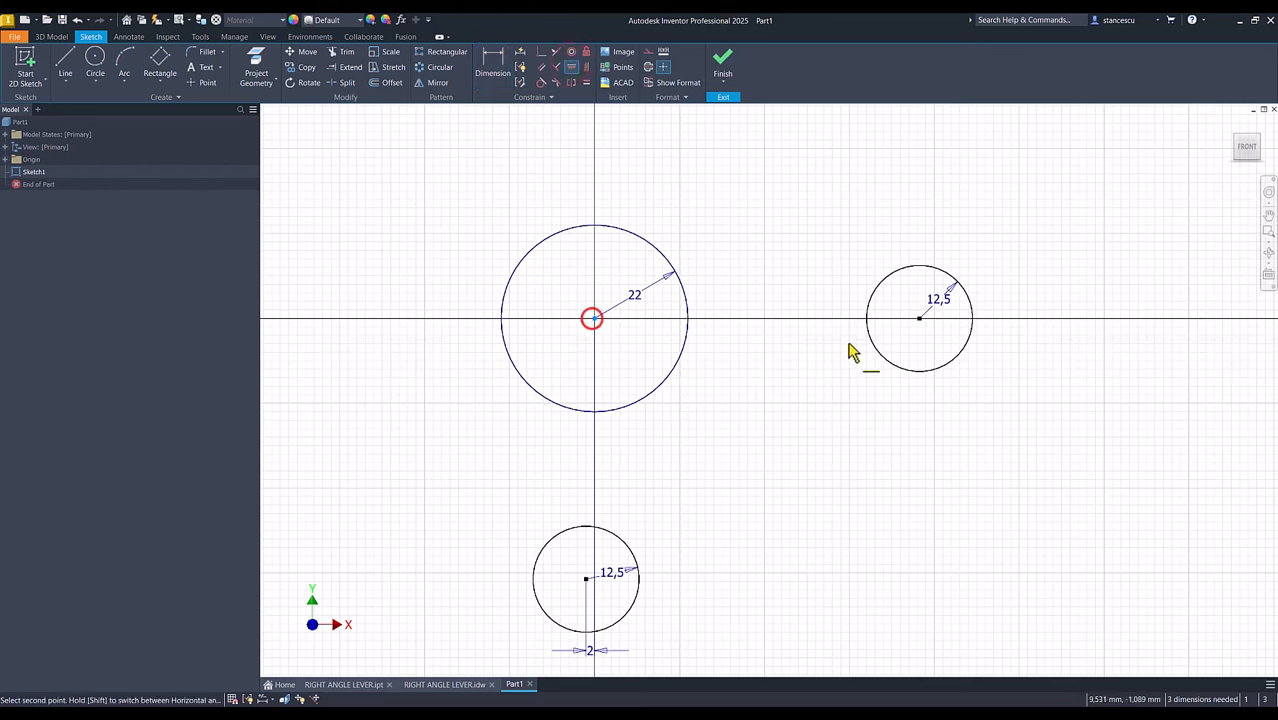
{"action": "left_click", "coordinate": [920, 319]}
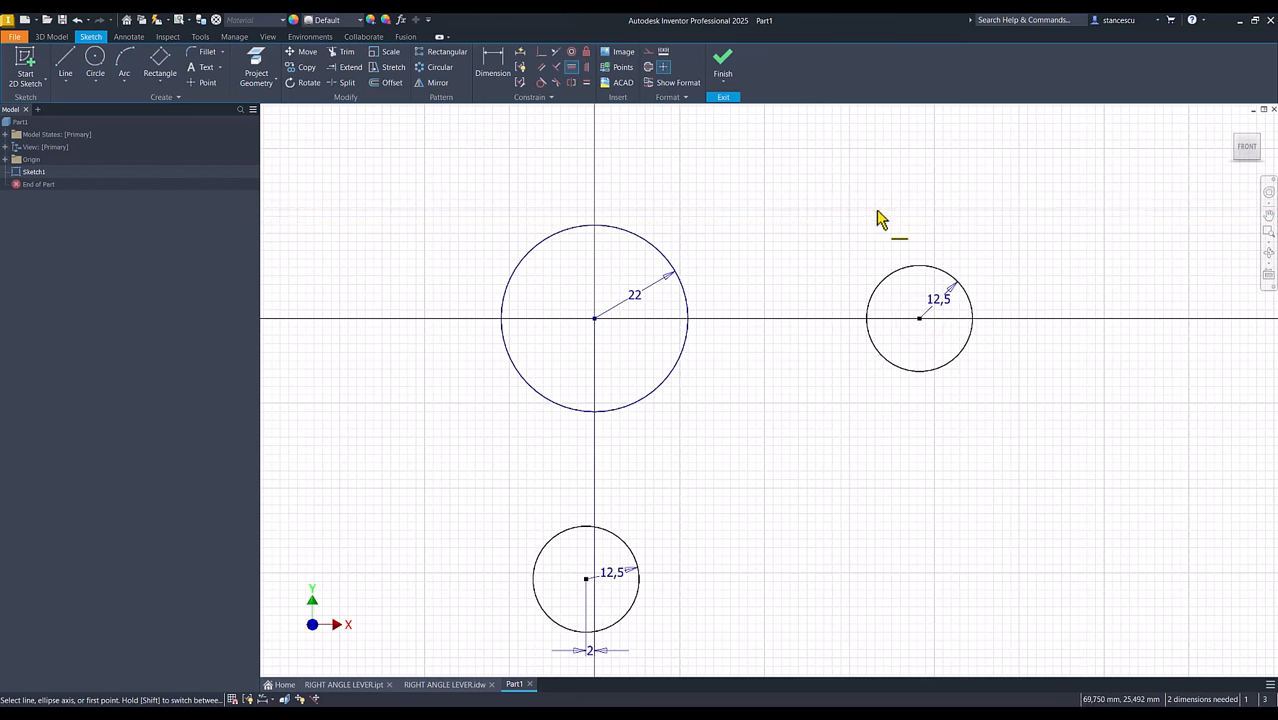
Dimension the horizontal distance between the large circle and the right circle as 71 mm.
{"action": "left_click", "coordinate": [492, 62]}
{"action": "left_click", "coordinate": [626, 231]}
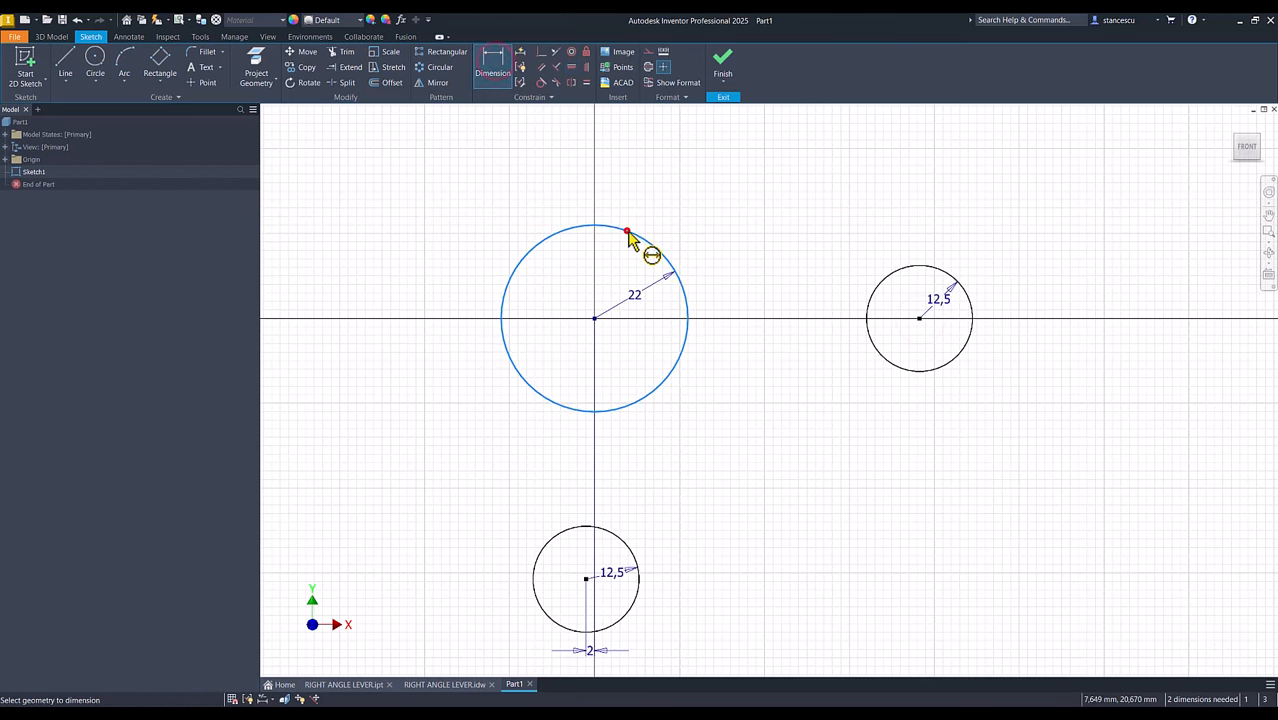
{"action": "left_click", "coordinate": [875, 284]}
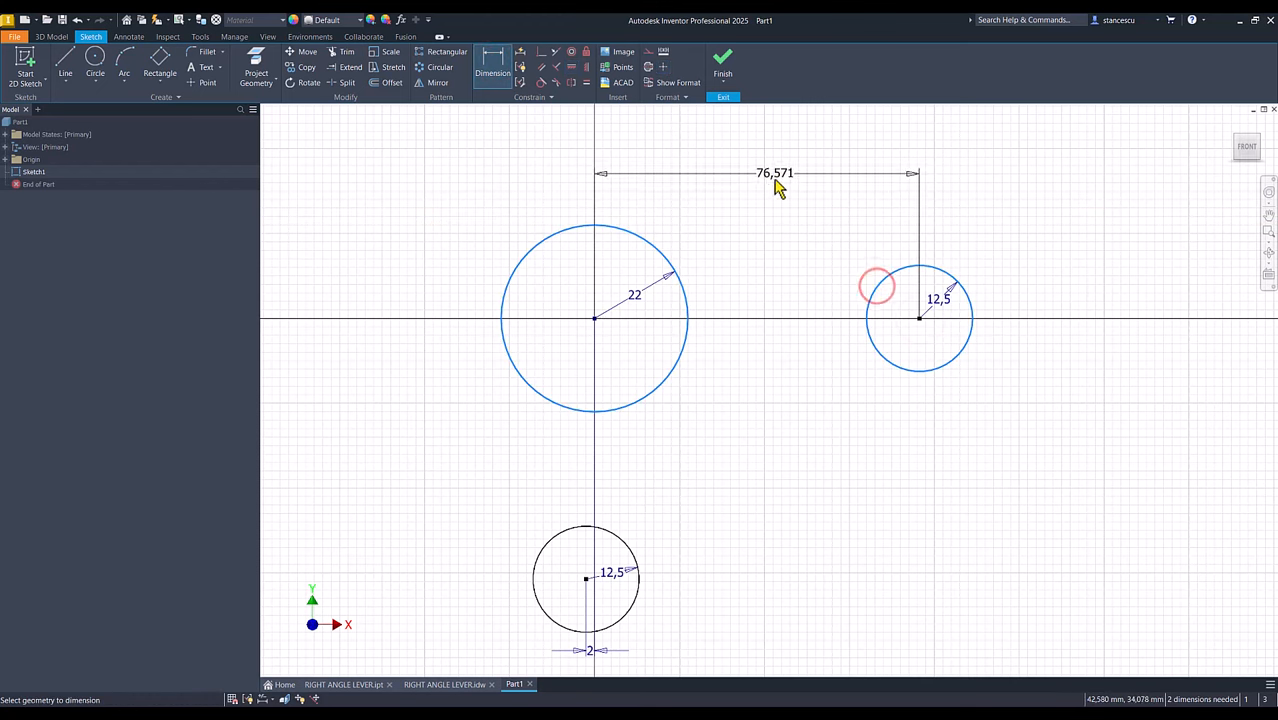
{"action": "left_click", "coordinate": [774, 180]}
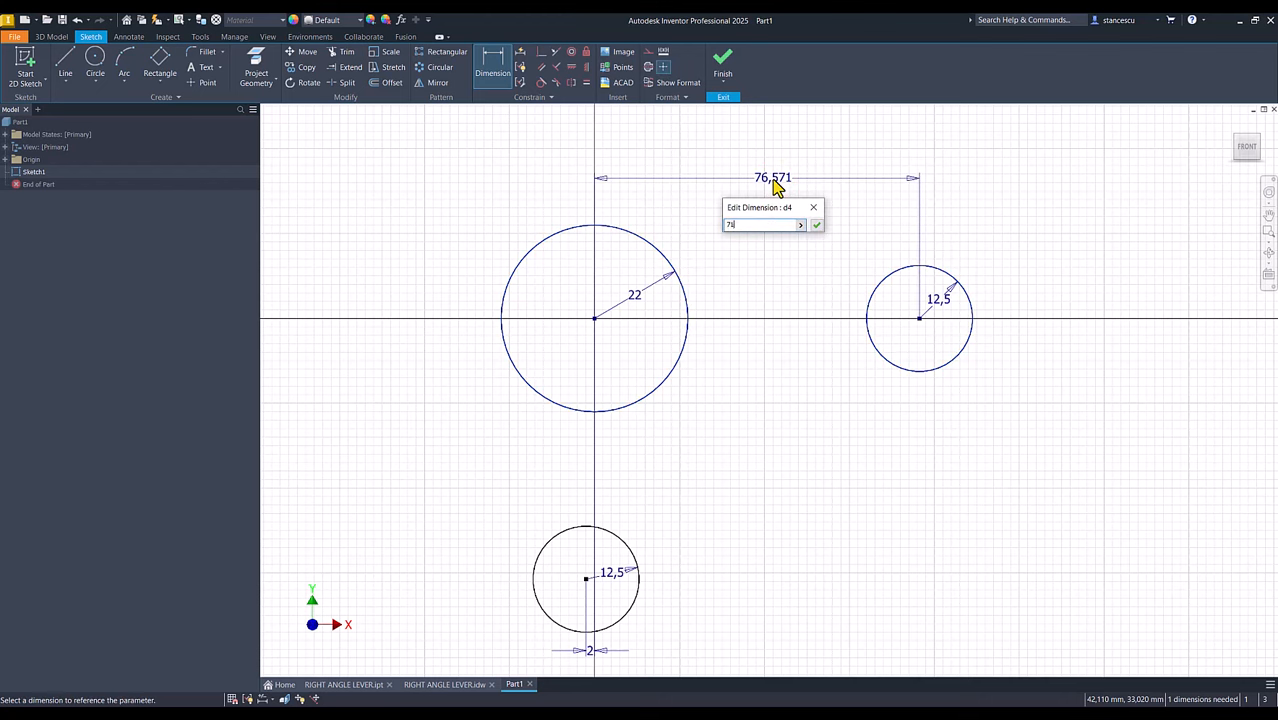
{"action": "type", "text": "71"}
{"action": "key", "text": "Return"}
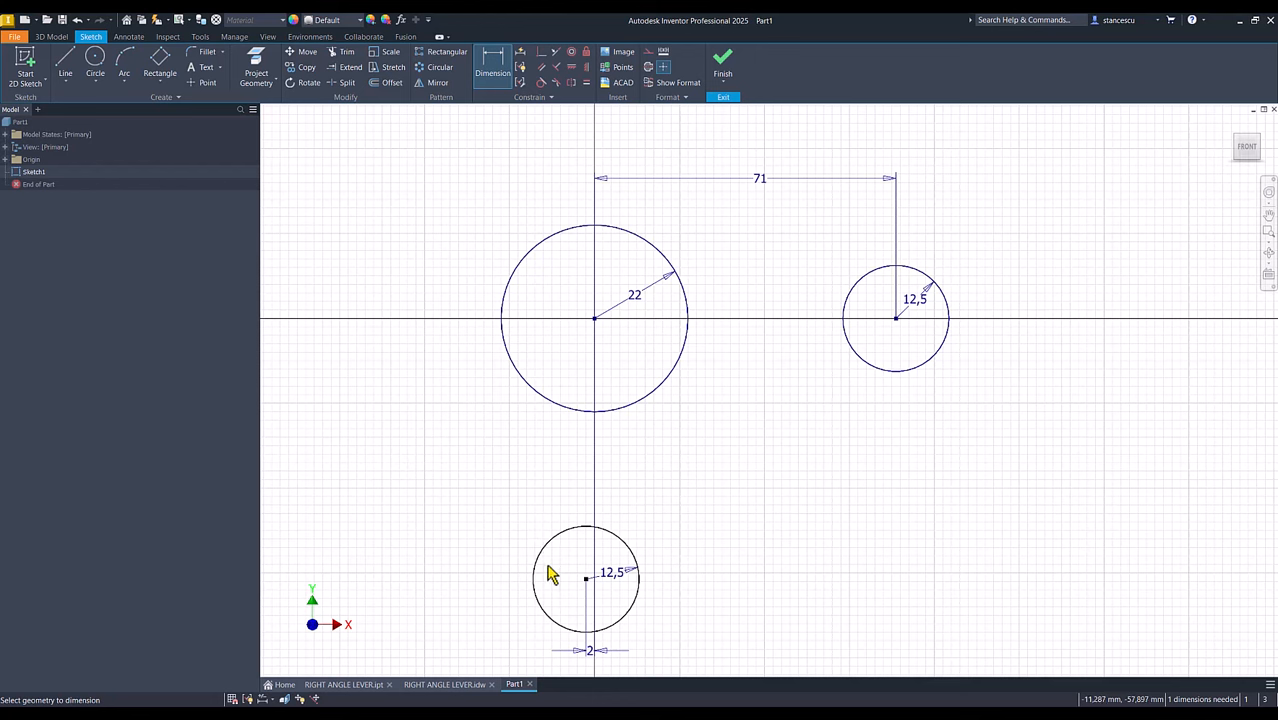
Dimension the vertical distance between the large circle and the lower circle as 70 mm.
{"action": "left_click", "coordinate": [543, 553]}
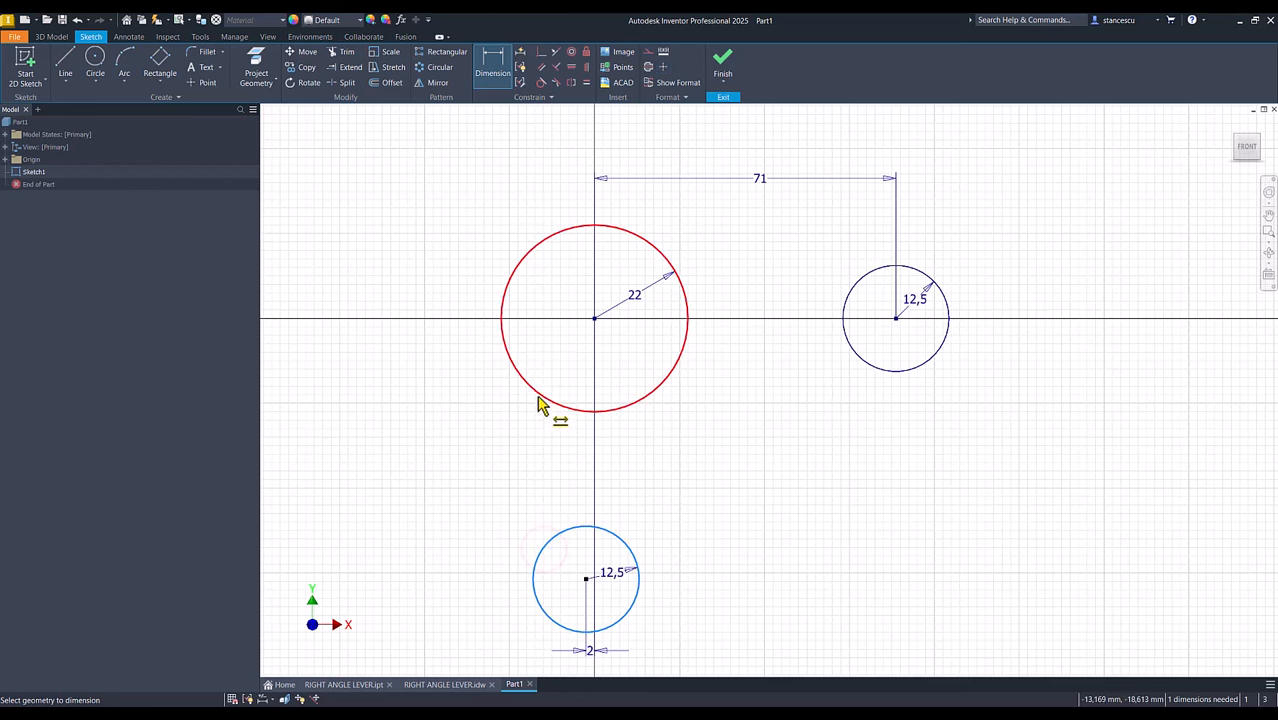
{"action": "left_click", "coordinate": [537, 395]}
{"action": "left_click", "coordinate": [462, 464]}
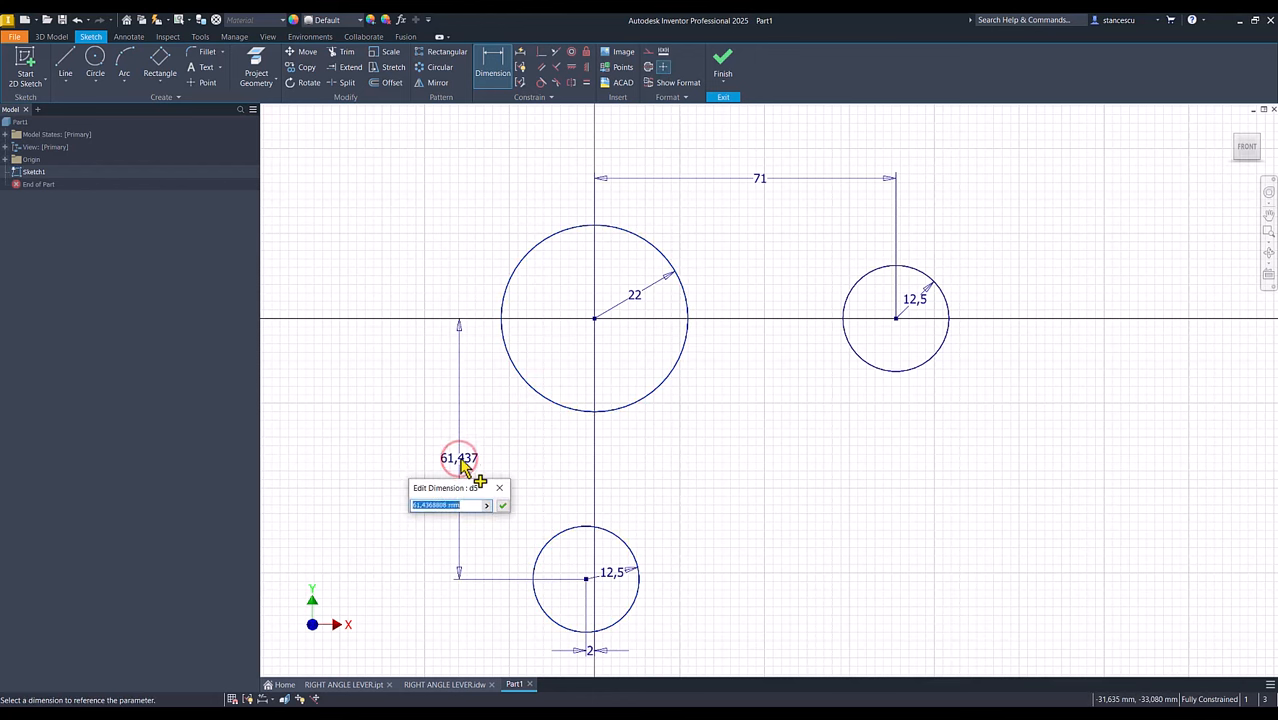
{"action": "type", "text": "70"}
{"action": "key", "text": "Return"}
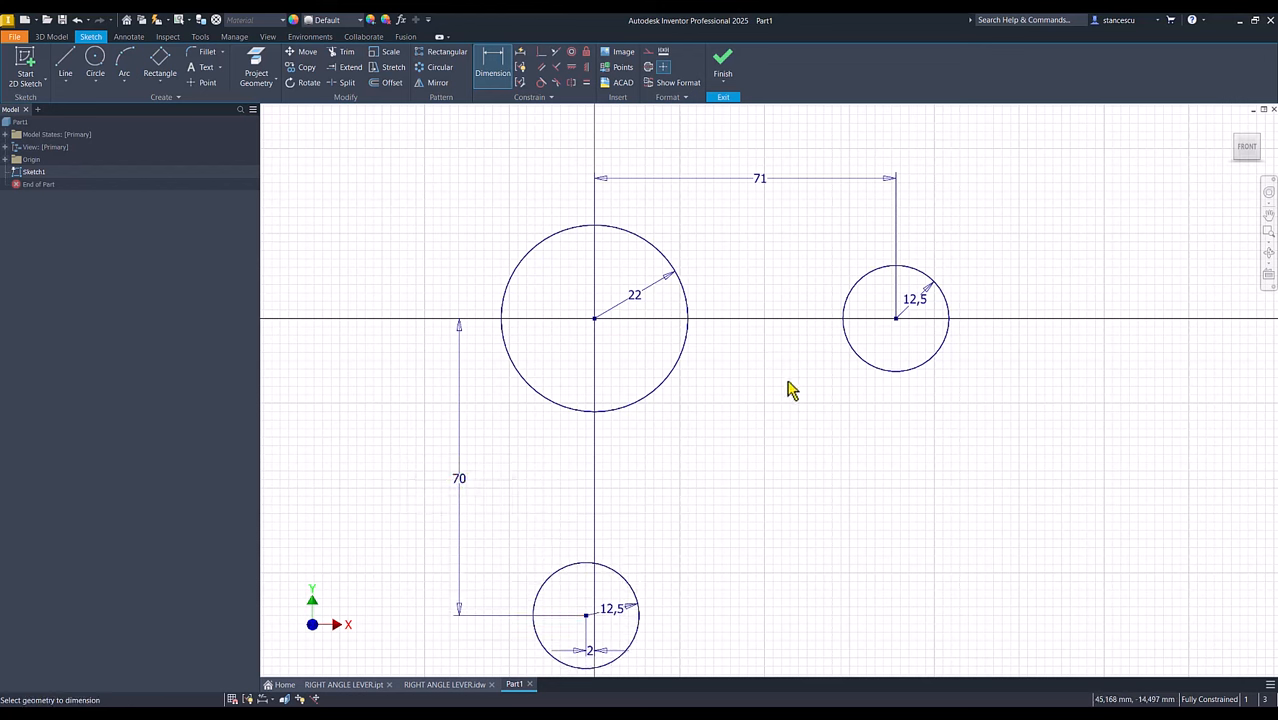
Draw two horizontal lines joining the large circle to the right circle, one above and one below the horizontal axis.
{"action": "left_click", "coordinate": [64, 63]}
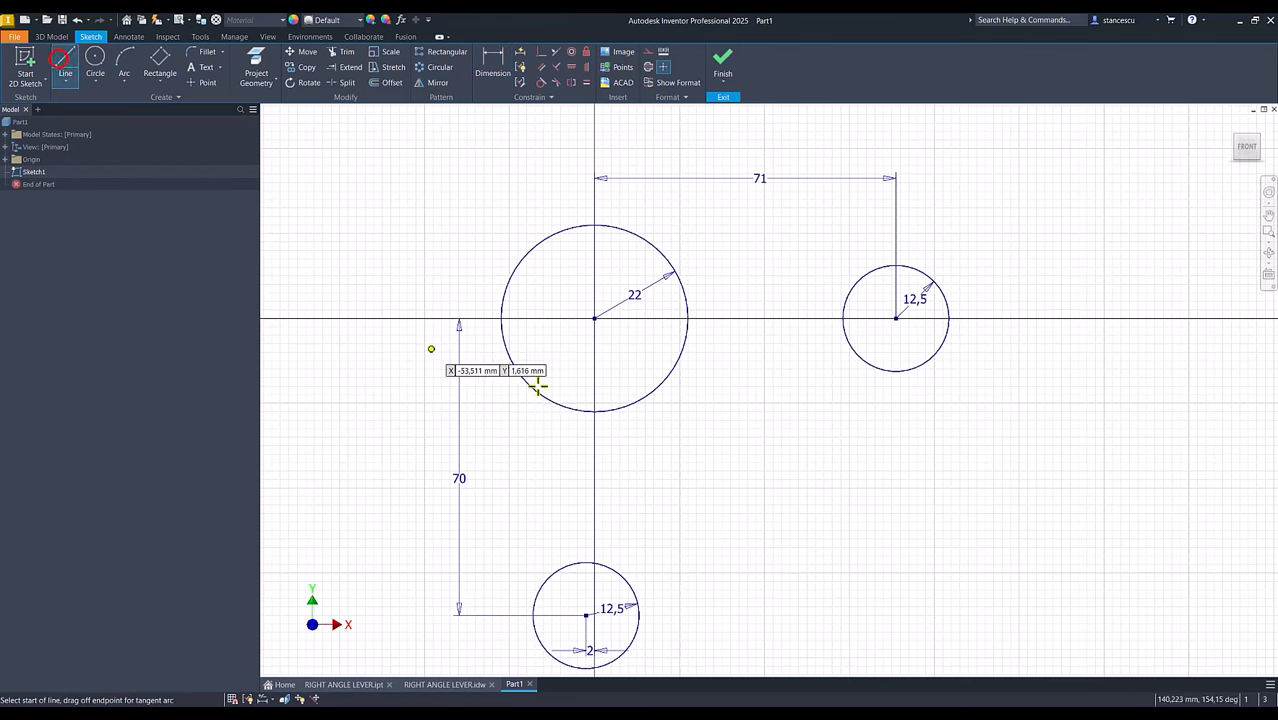
{"action": "left_click", "coordinate": [683, 287]}
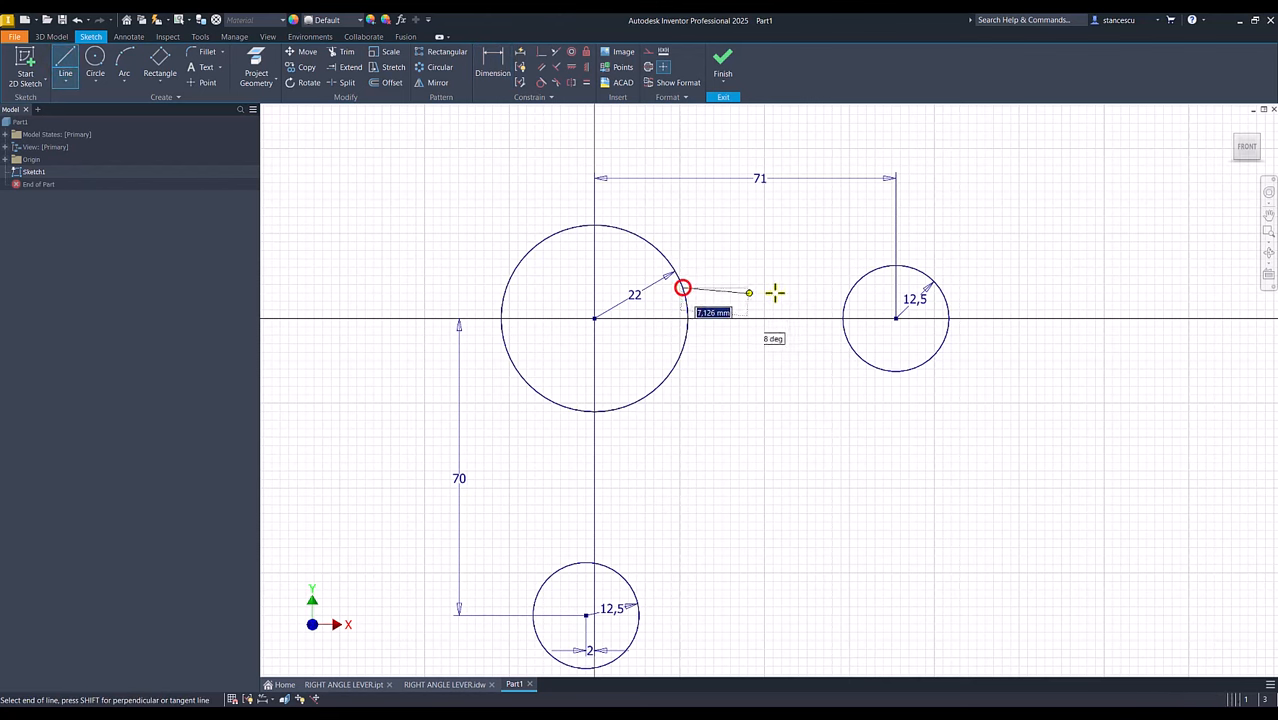
{"action": "double_click", "coordinate": [850, 287]}
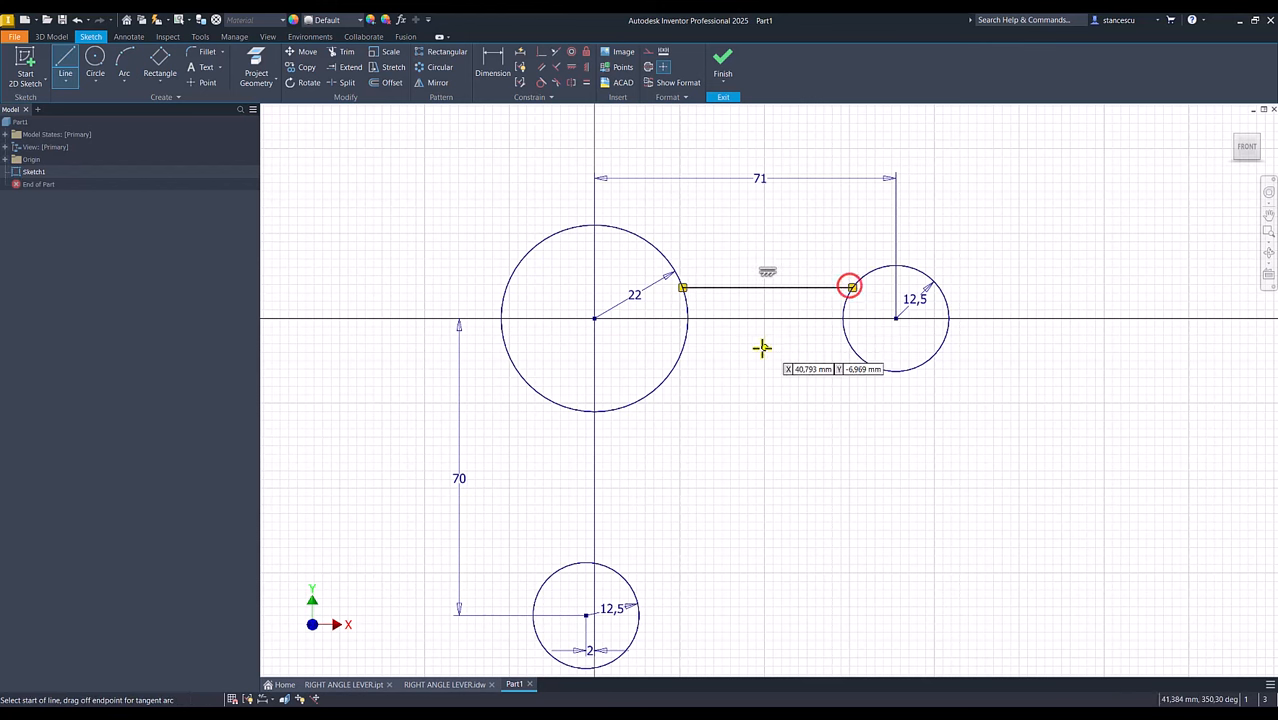
{"action": "left_click", "coordinate": [680, 358]}
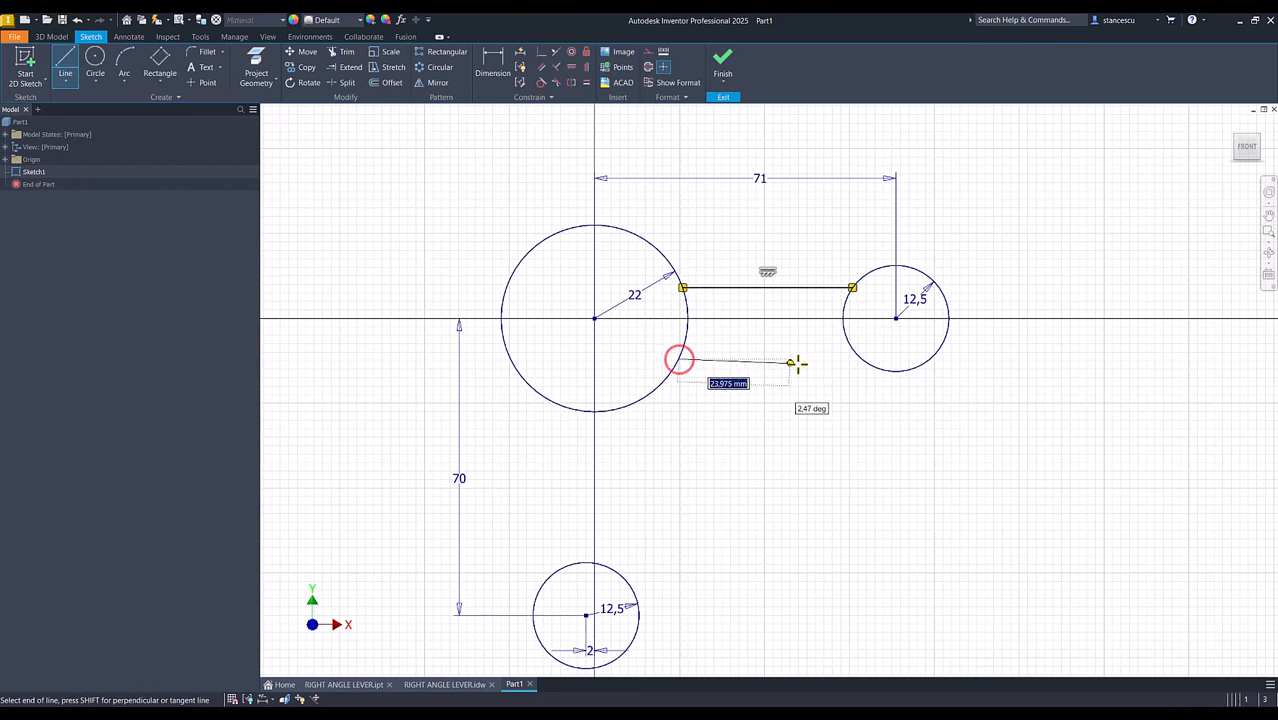
{"action": "double_click", "coordinate": [861, 358]}
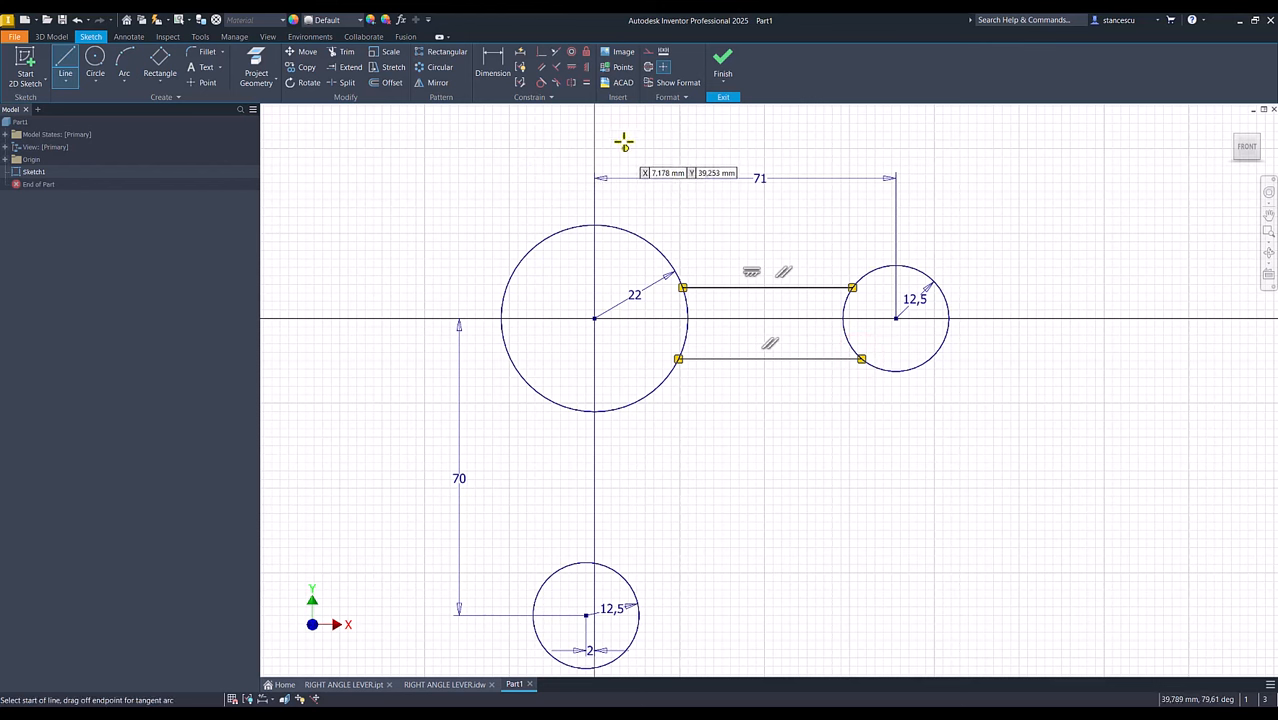
Apply an equal constraint to the two horizontal lines between the large circle and the right circle.
{"action": "left_click", "coordinate": [589, 89]}
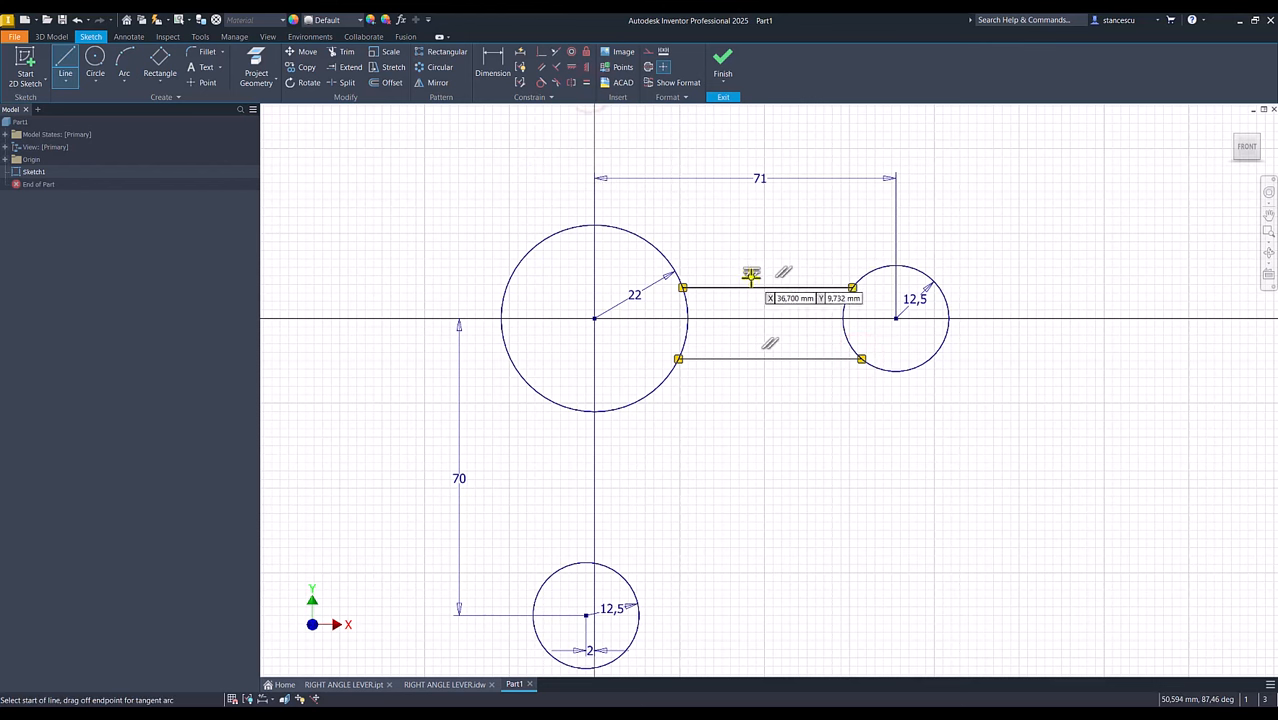
{"action": "left_click", "coordinate": [588, 85]}
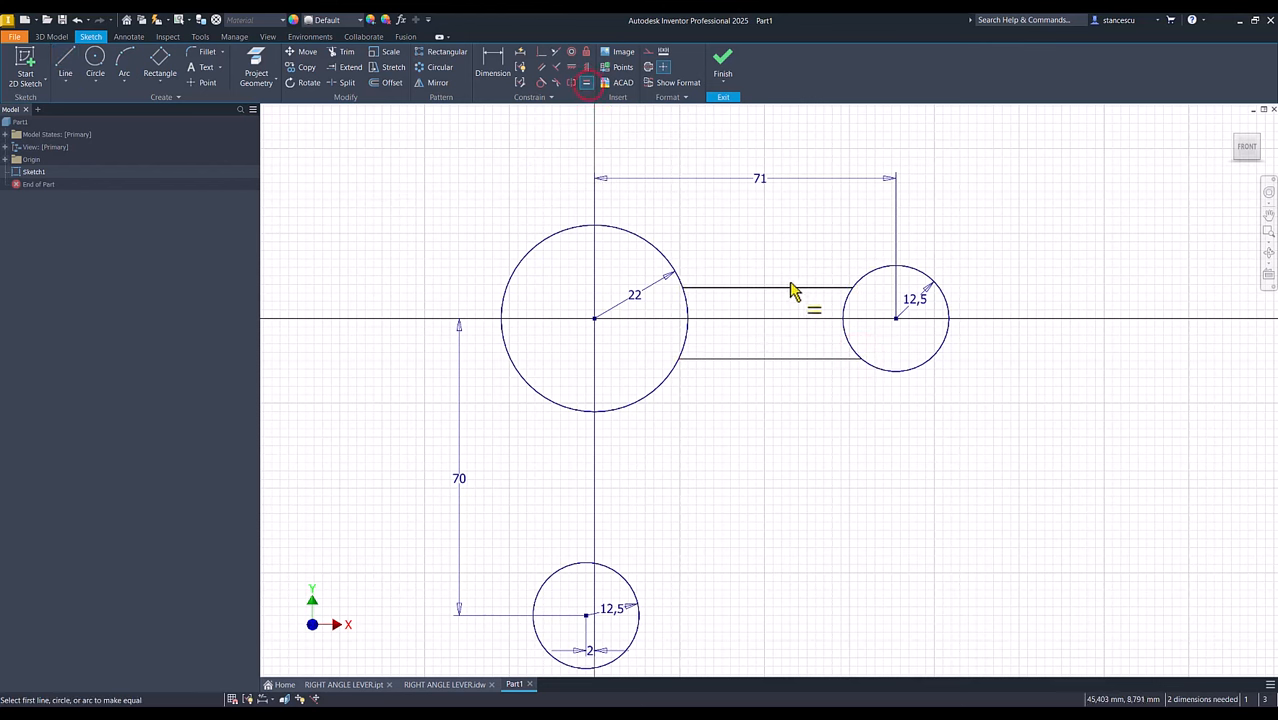
{"action": "left_click", "coordinate": [801, 288]}
{"action": "left_click", "coordinate": [787, 358]}
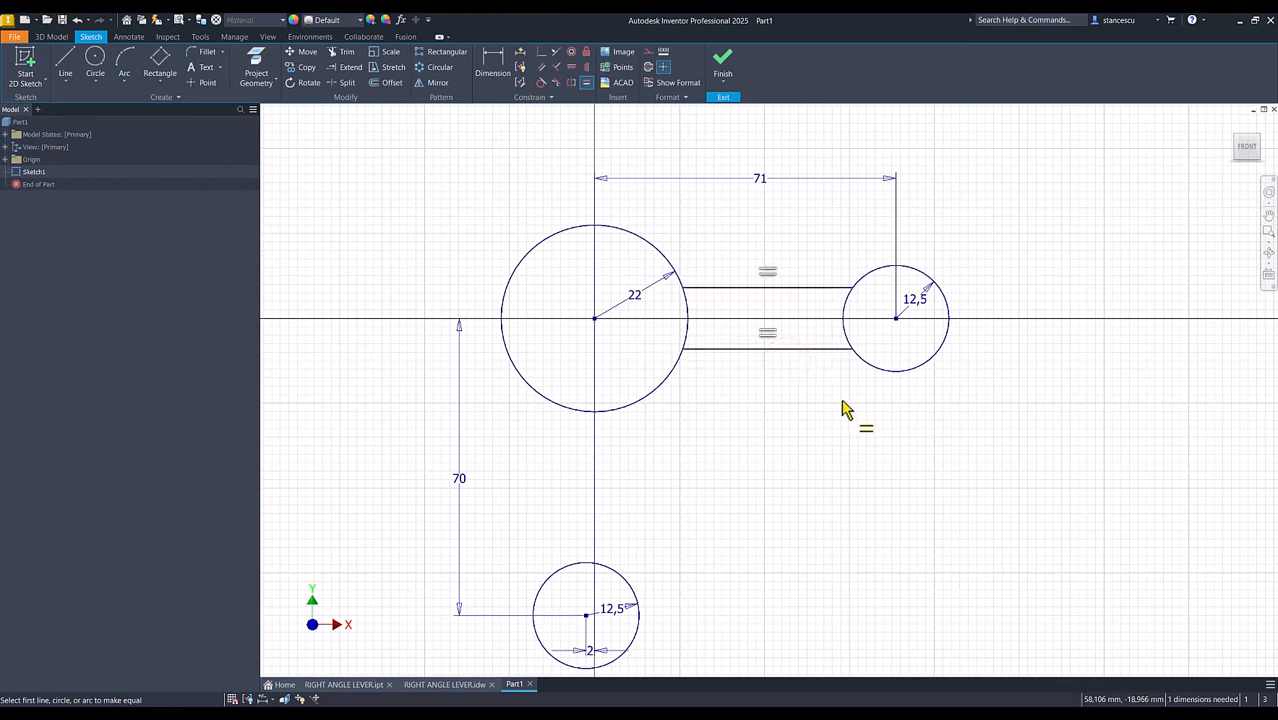
Draw a line from the large circle's center to the lower circle's center and convert it to construction geometry.
{"action": "left_click", "coordinate": [65, 62]}
{"action": "left_click", "coordinate": [594, 318]}
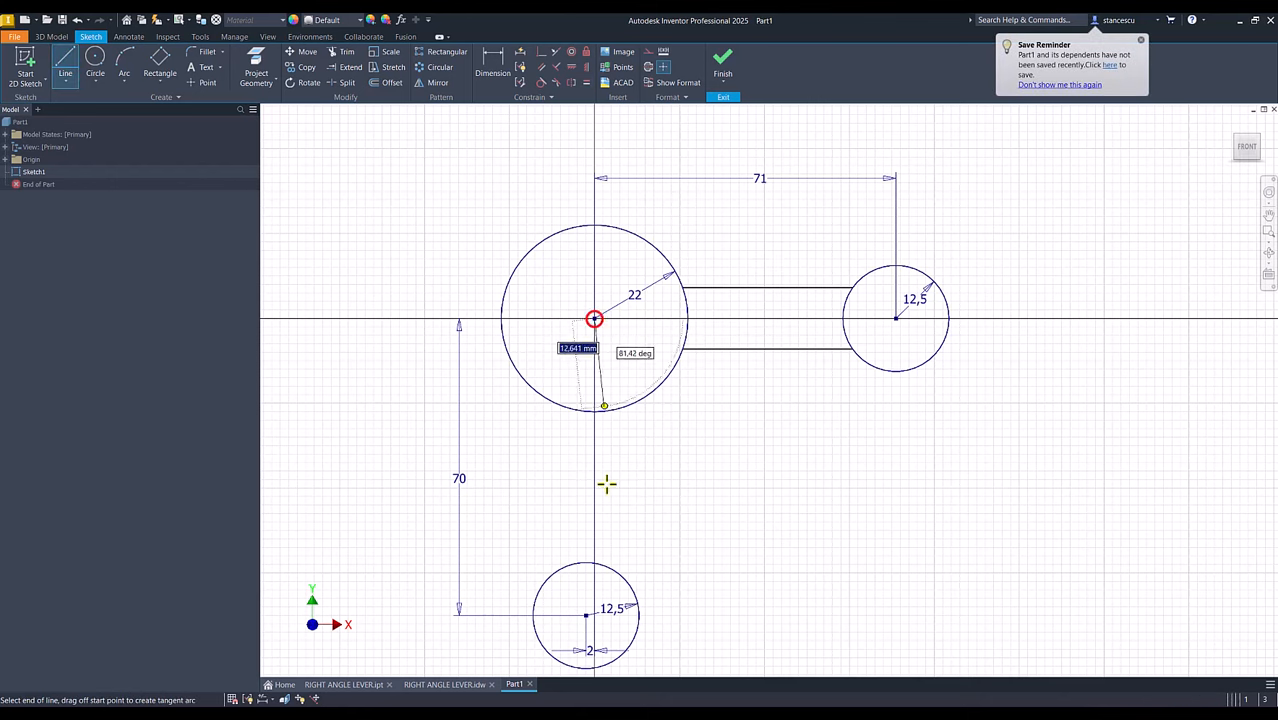
{"action": "left_click", "coordinate": [586, 615]}
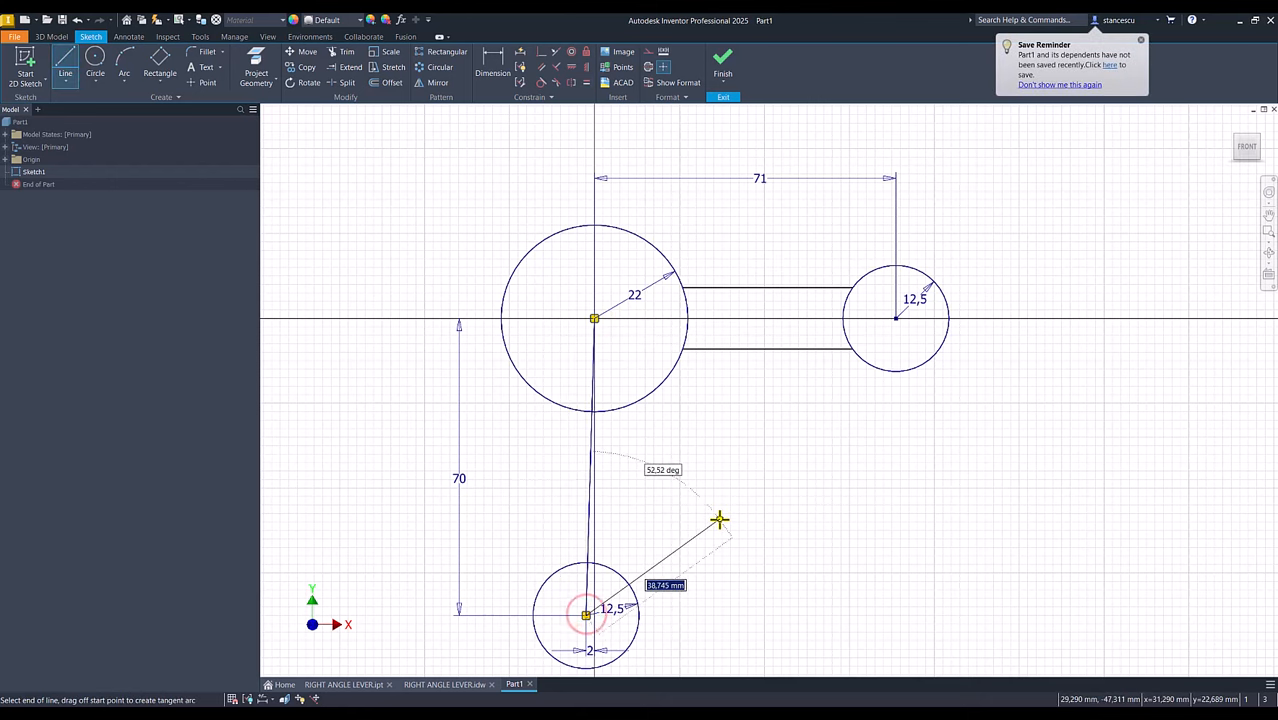
{"action": "key", "text": "Escape"}
{"action": "left_click", "coordinate": [611, 445]}
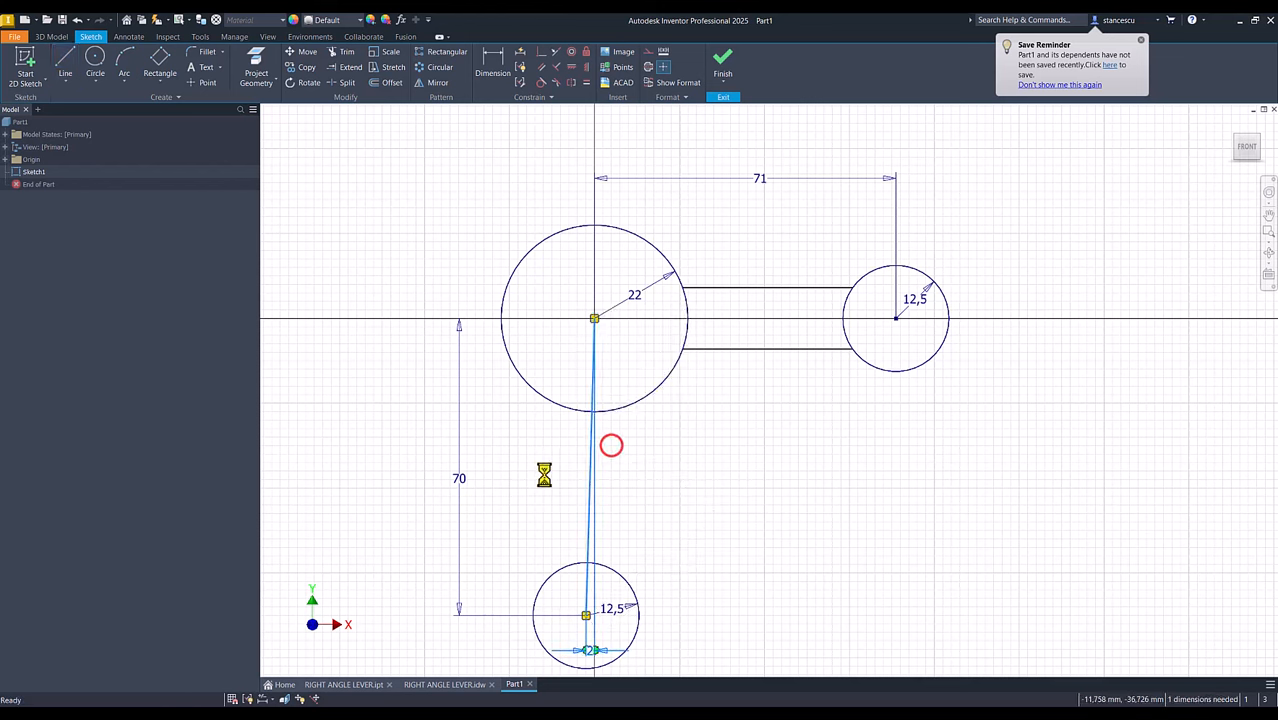
{"action": "right_click", "coordinate": [707, 496]}
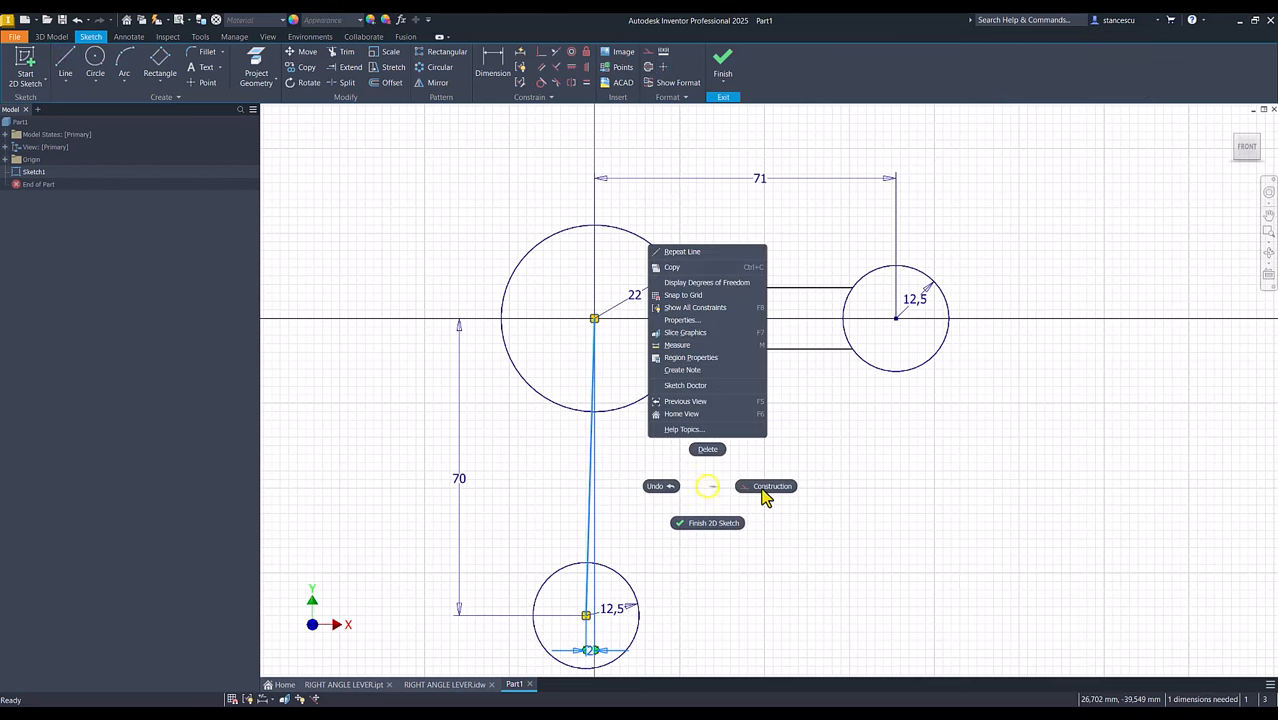
{"action": "left_click", "coordinate": [767, 484]}
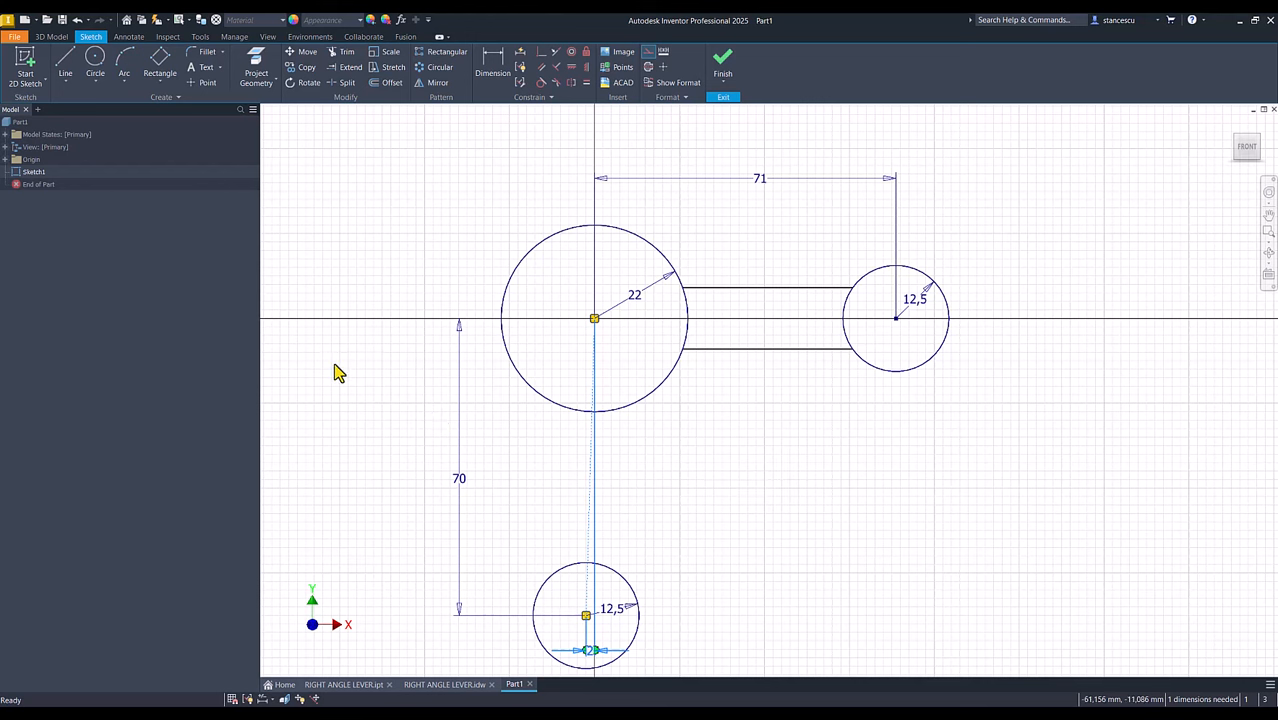
Draw two lines parallel to the construction line, one on each side, joining the large circle to the lower circle.
{"action": "left_click", "coordinate": [60, 75]}
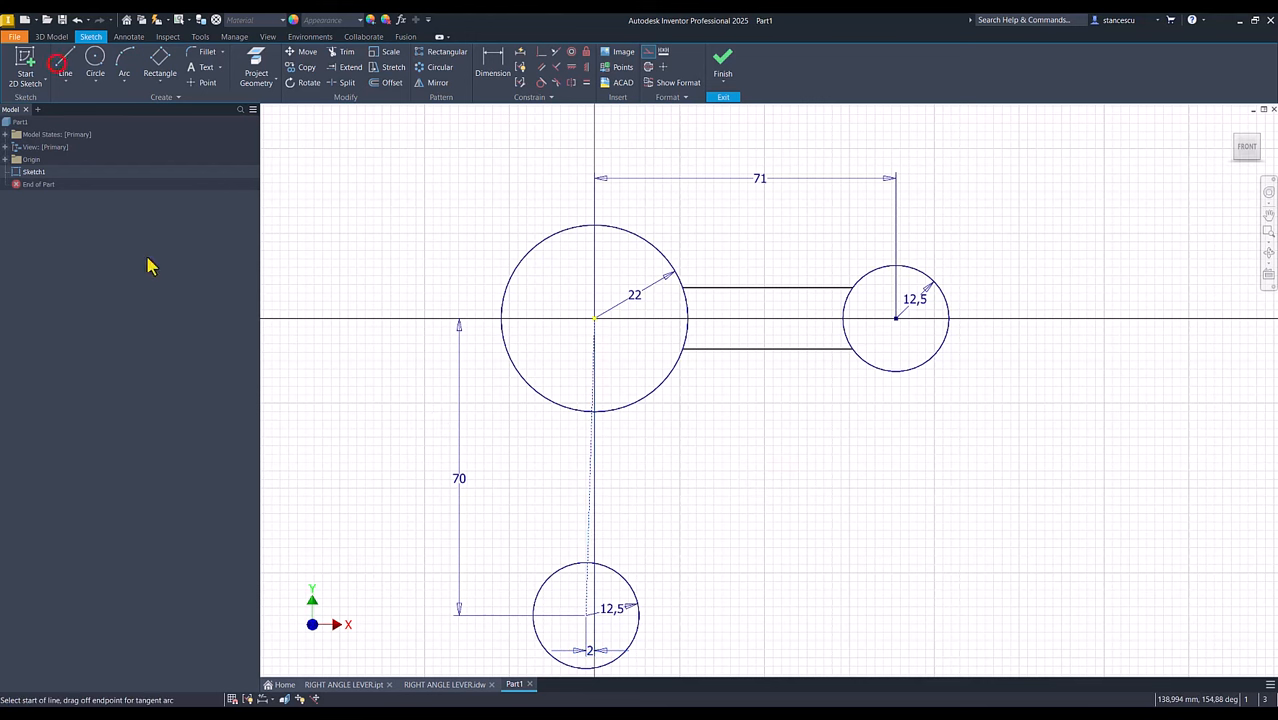
{"action": "left_click", "coordinate": [566, 408]}
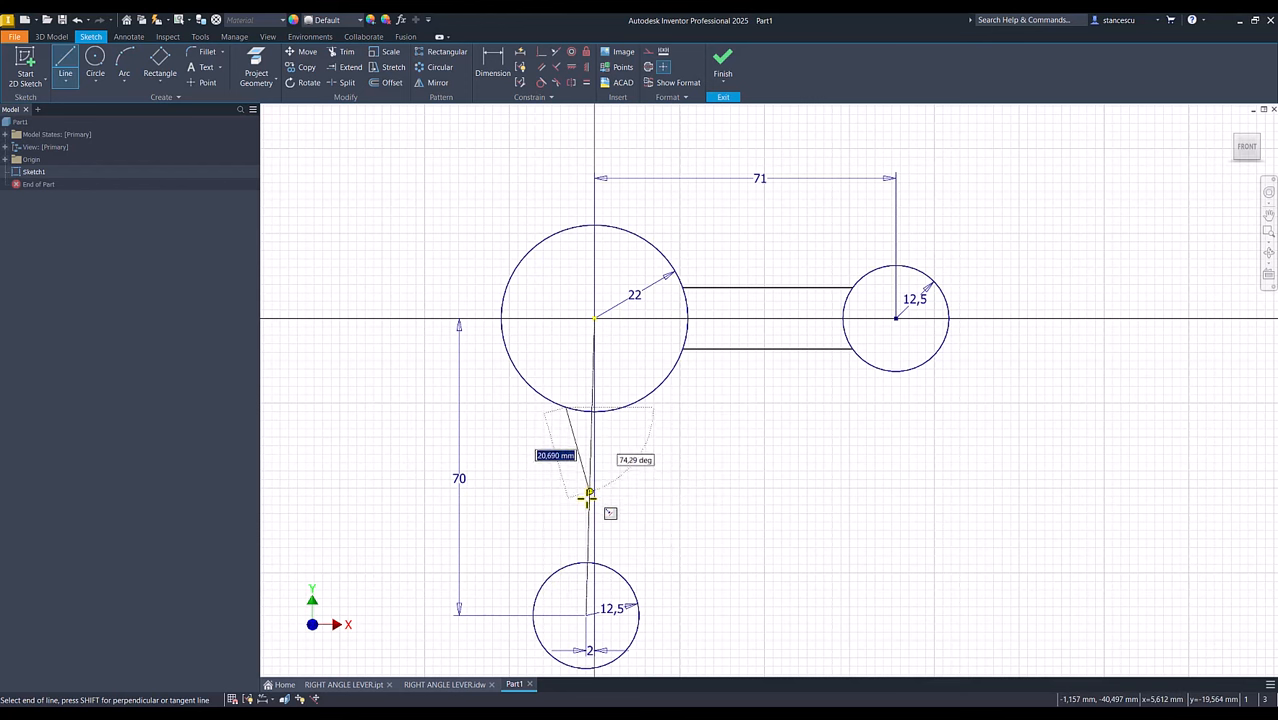
{"action": "left_click", "coordinate": [559, 569]}
{"action": "key", "text": "Escape"}
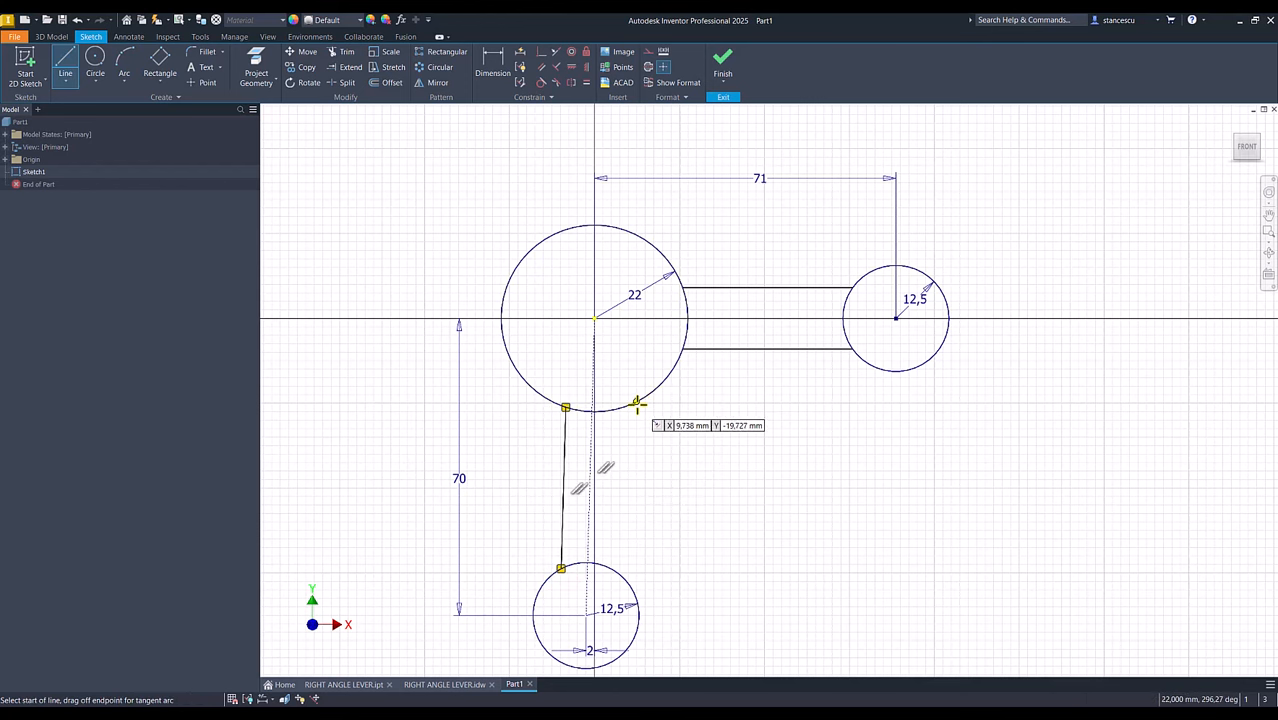
{"action": "left_click", "coordinate": [628, 406]}
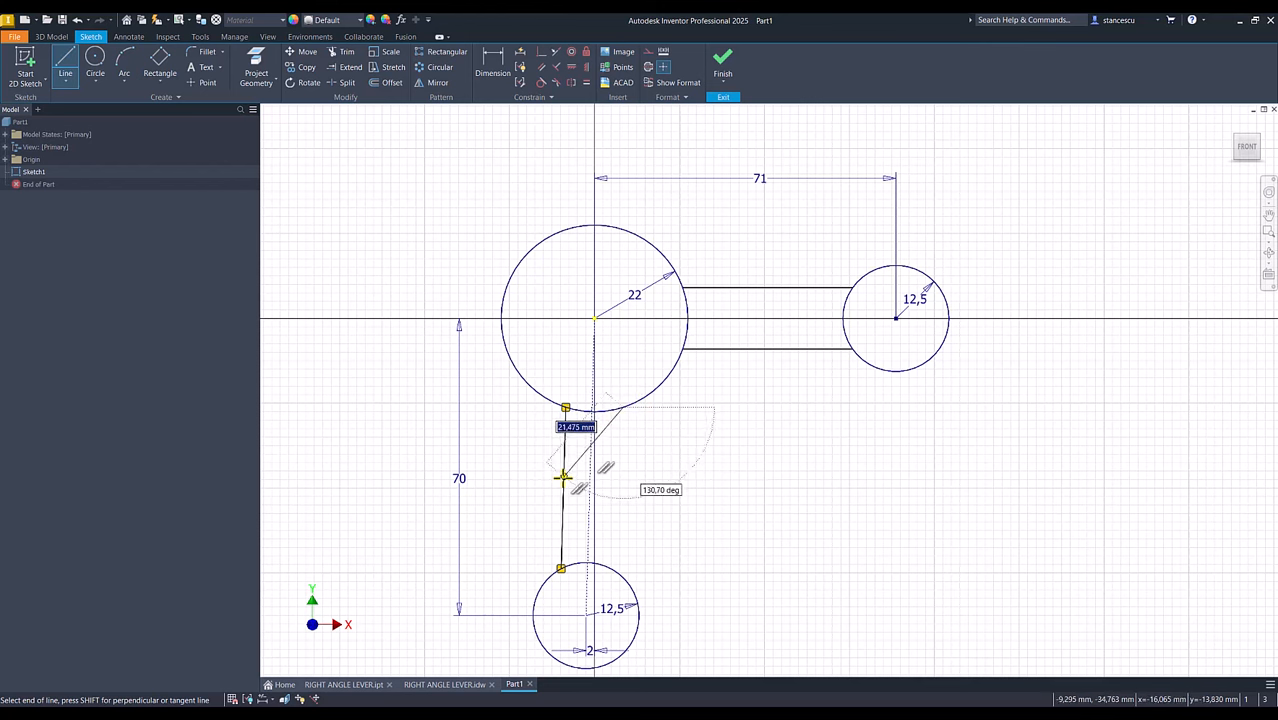
{"action": "double_click", "coordinate": [618, 571]}
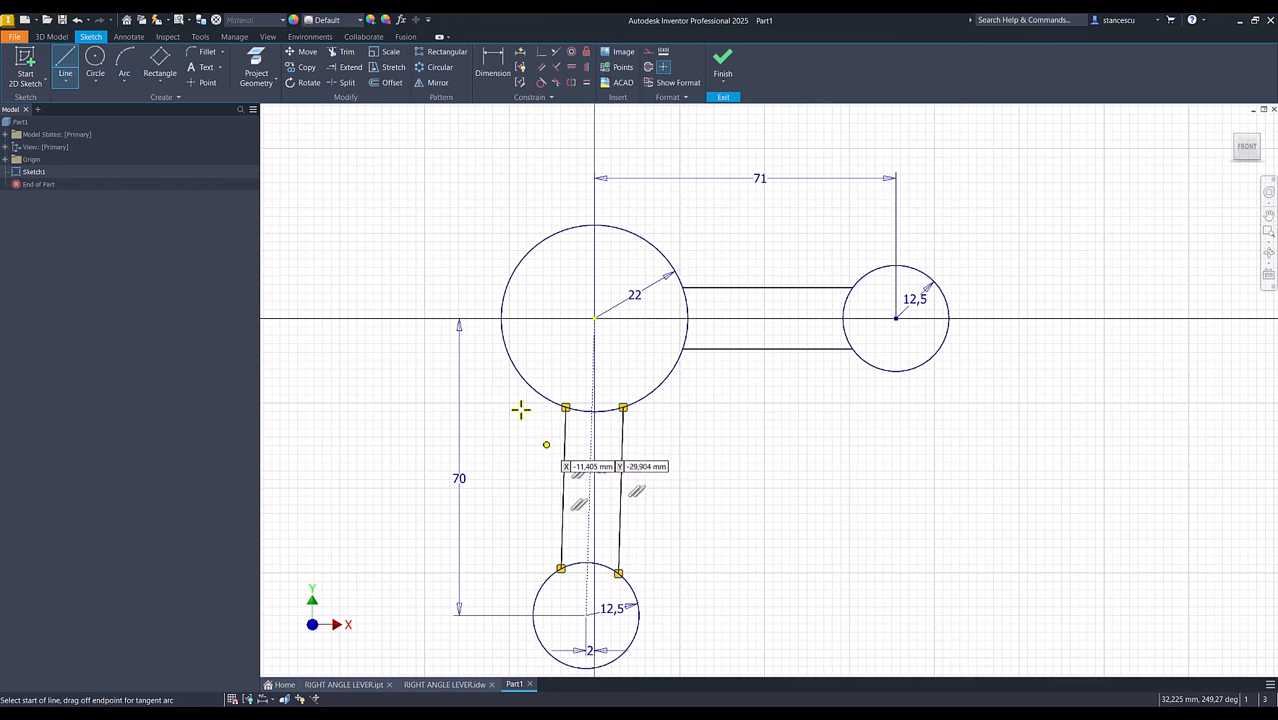
Apply an equal constraint to the two parallel lines between the large circle and the lower circle.
{"action": "left_click", "coordinate": [587, 83]}
{"action": "left_click", "coordinate": [563, 489]}
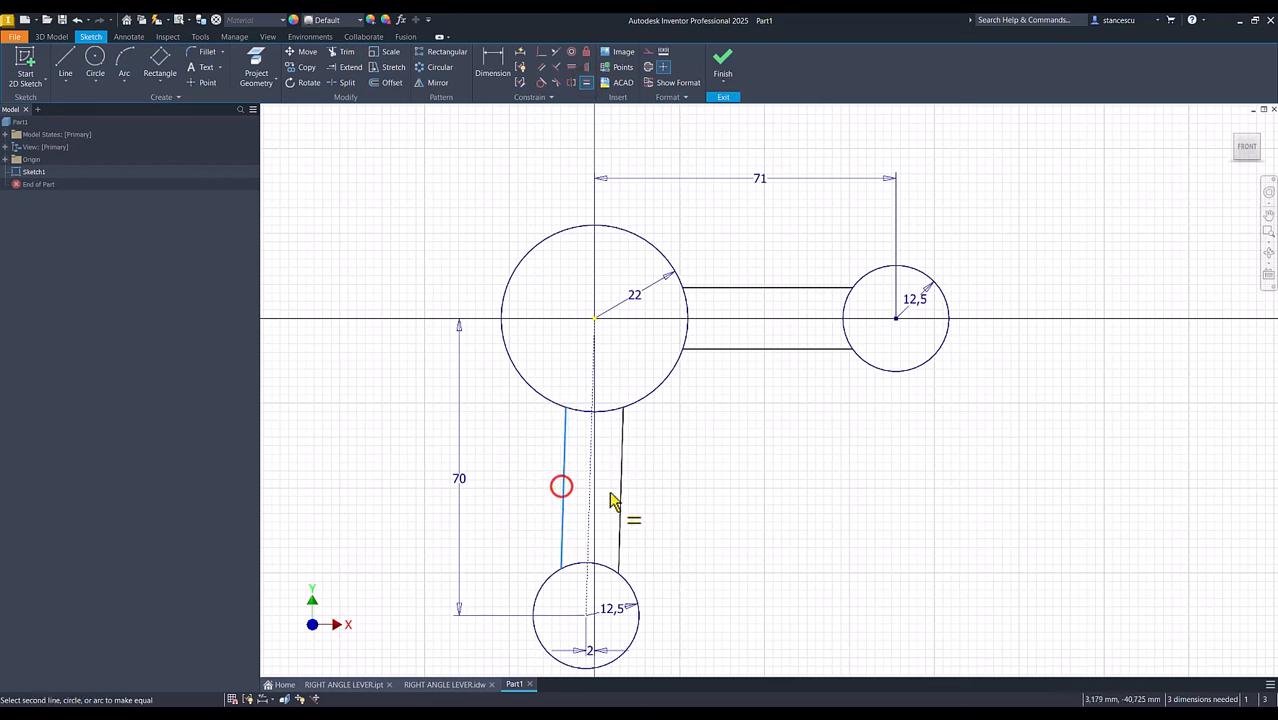
{"action": "left_click", "coordinate": [620, 491]}
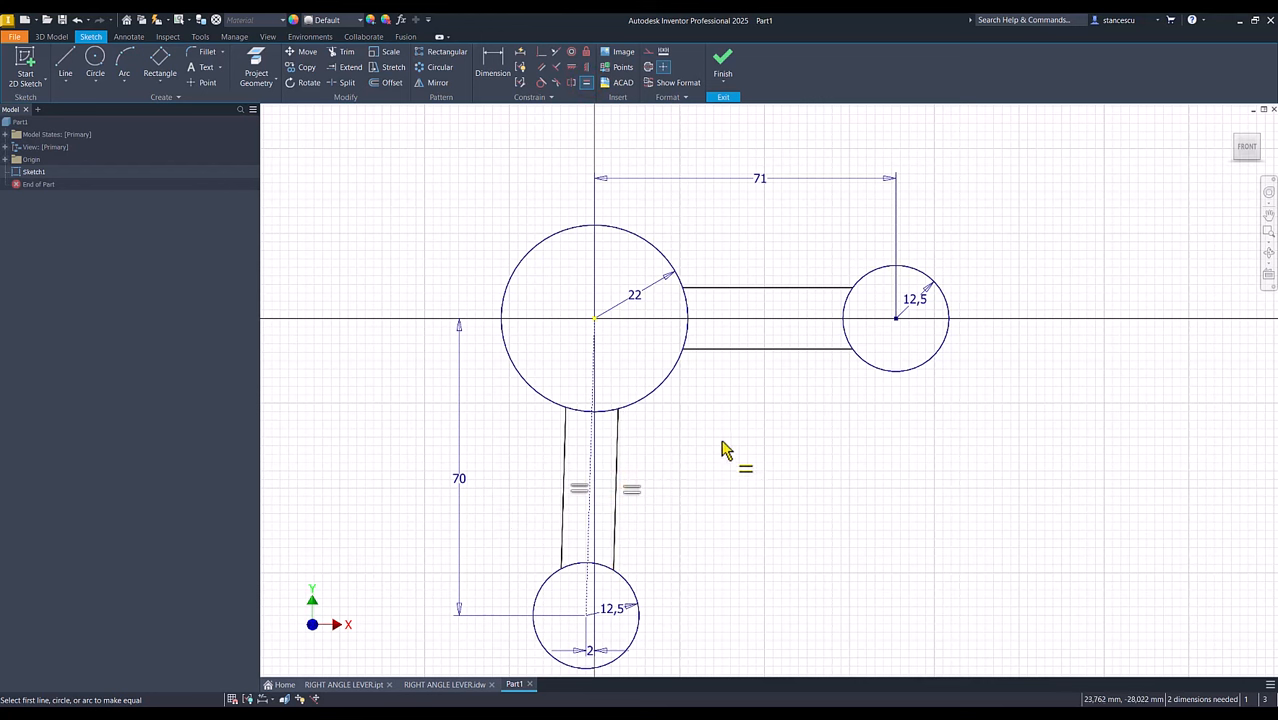
Dimension the distance between the two lines of the lower arm as 20 mm.
{"action": "left_click", "coordinate": [492, 62]}
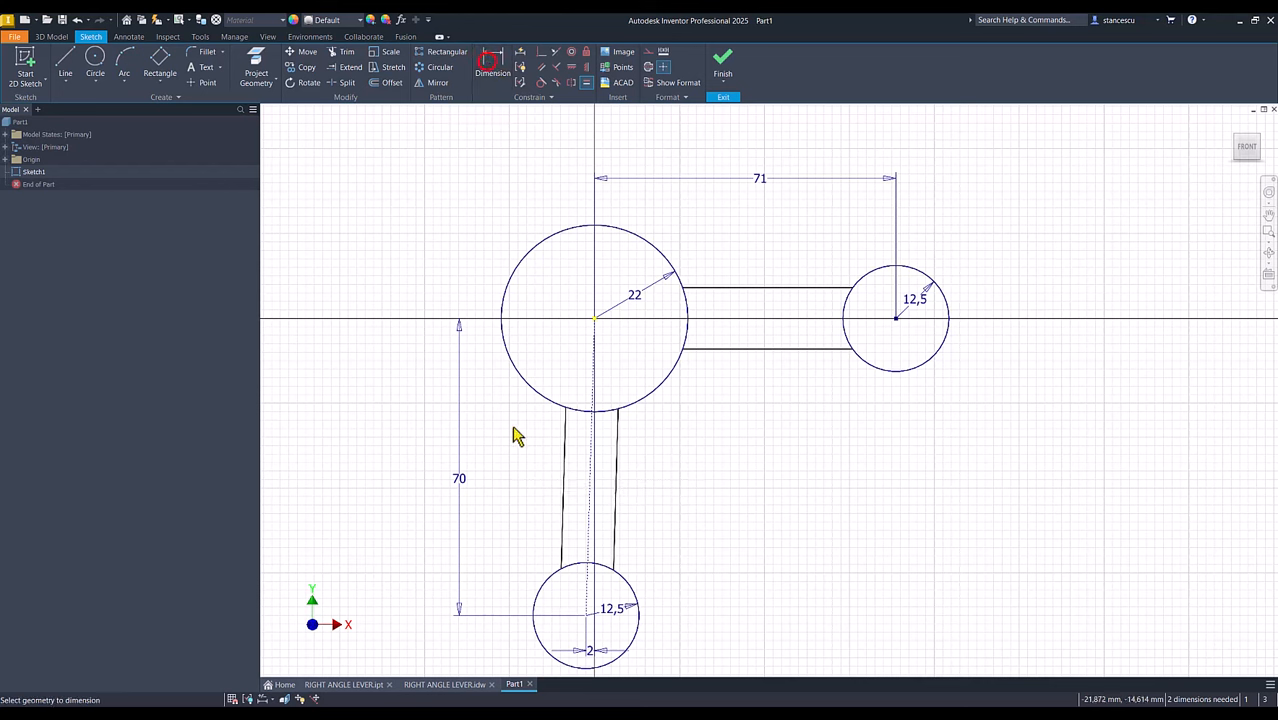
{"action": "left_click", "coordinate": [563, 476]}
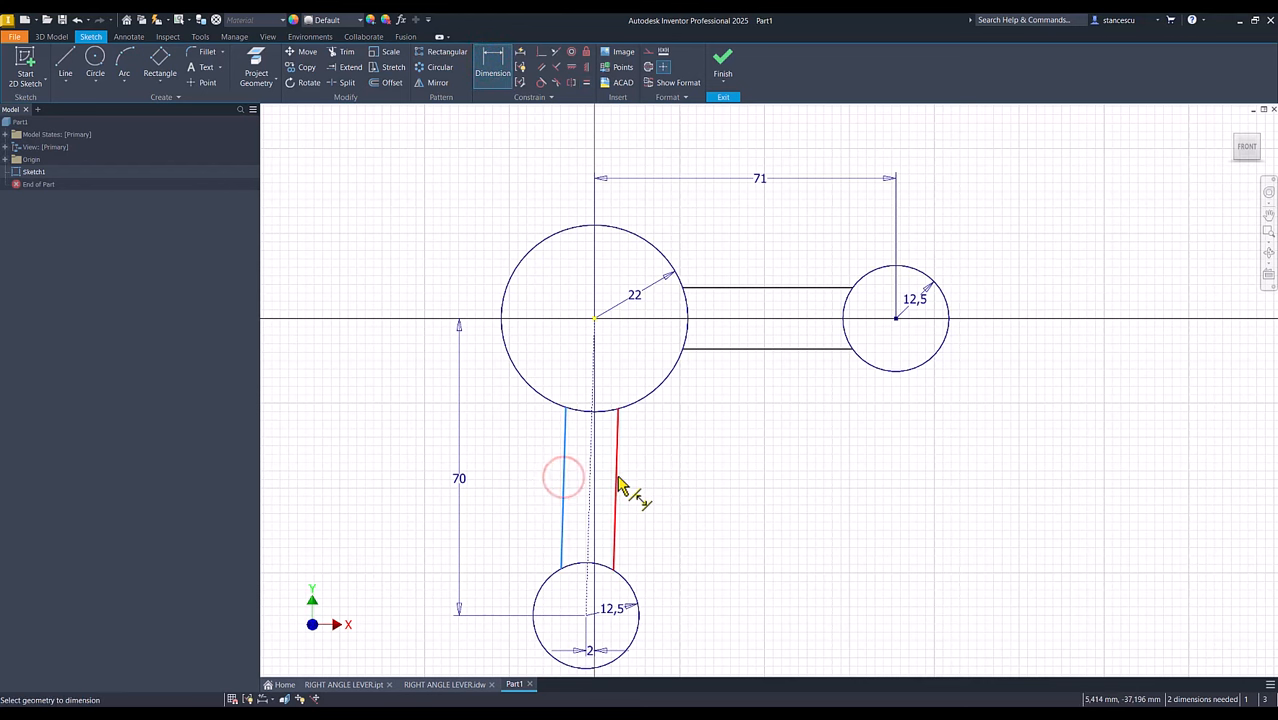
{"action": "left_click", "coordinate": [617, 477]}
{"action": "left_click", "coordinate": [648, 468]}
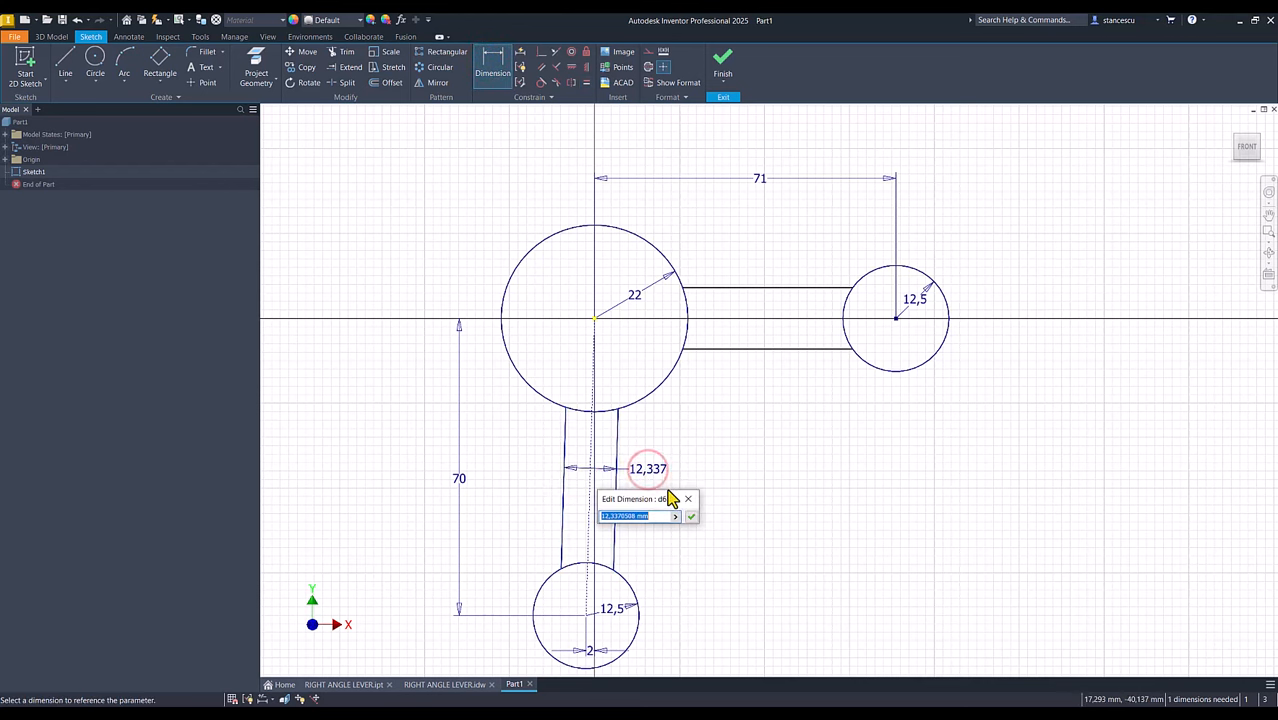
{"action": "type", "text": "20"}
{"action": "key", "text": "Return"}
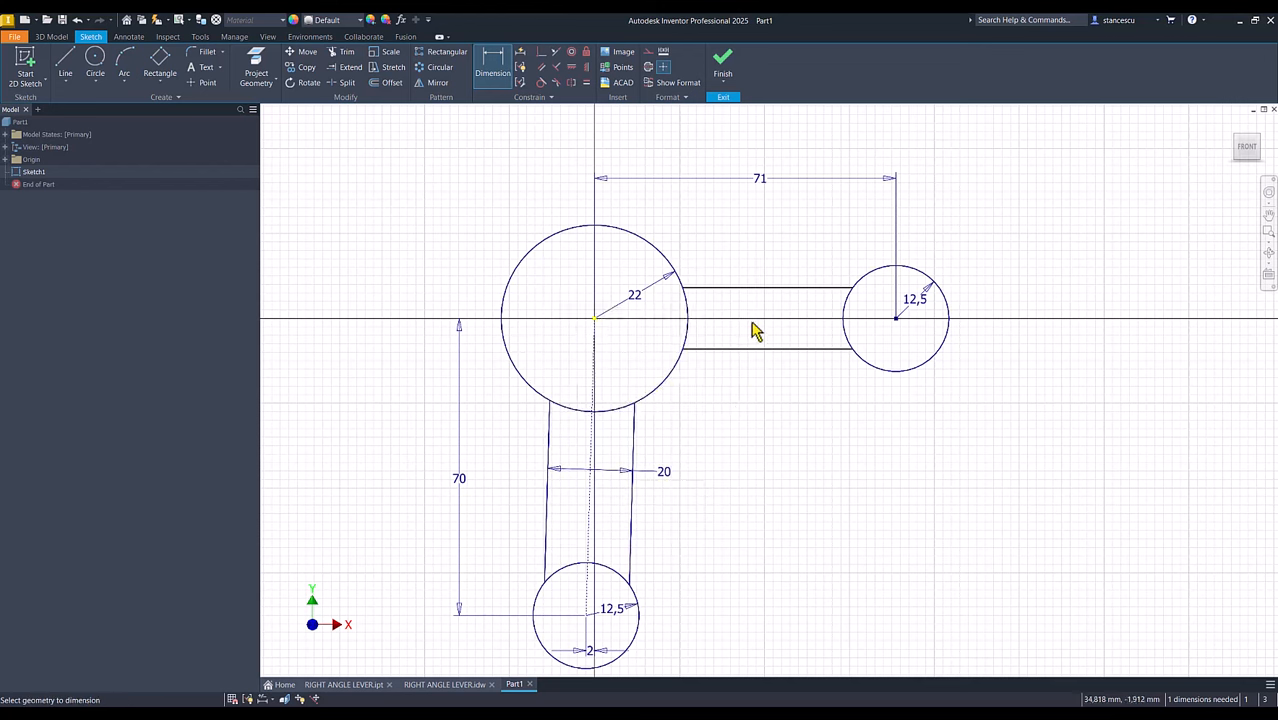
Dimension the distance between the two horizontal lines of the right arm as 20 mm.
{"action": "left_click", "coordinate": [797, 288]}
{"action": "left_click", "coordinate": [787, 348]}
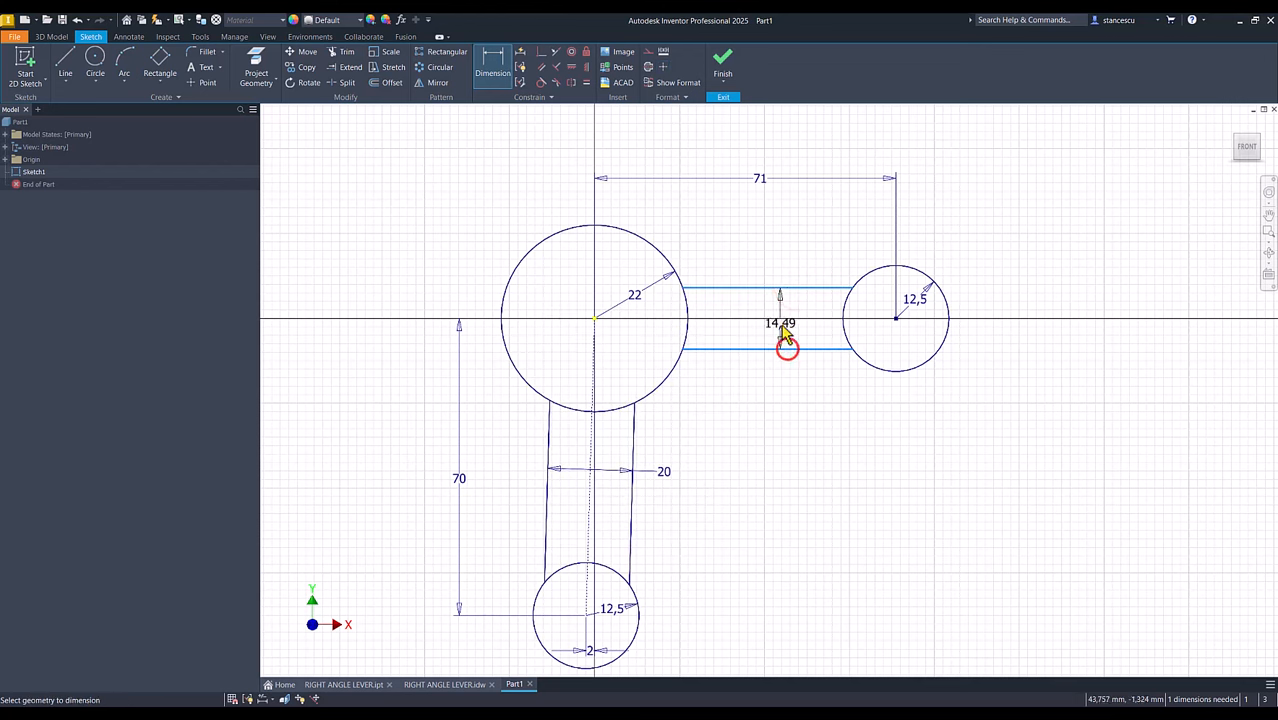
{"action": "left_click", "coordinate": [780, 328]}
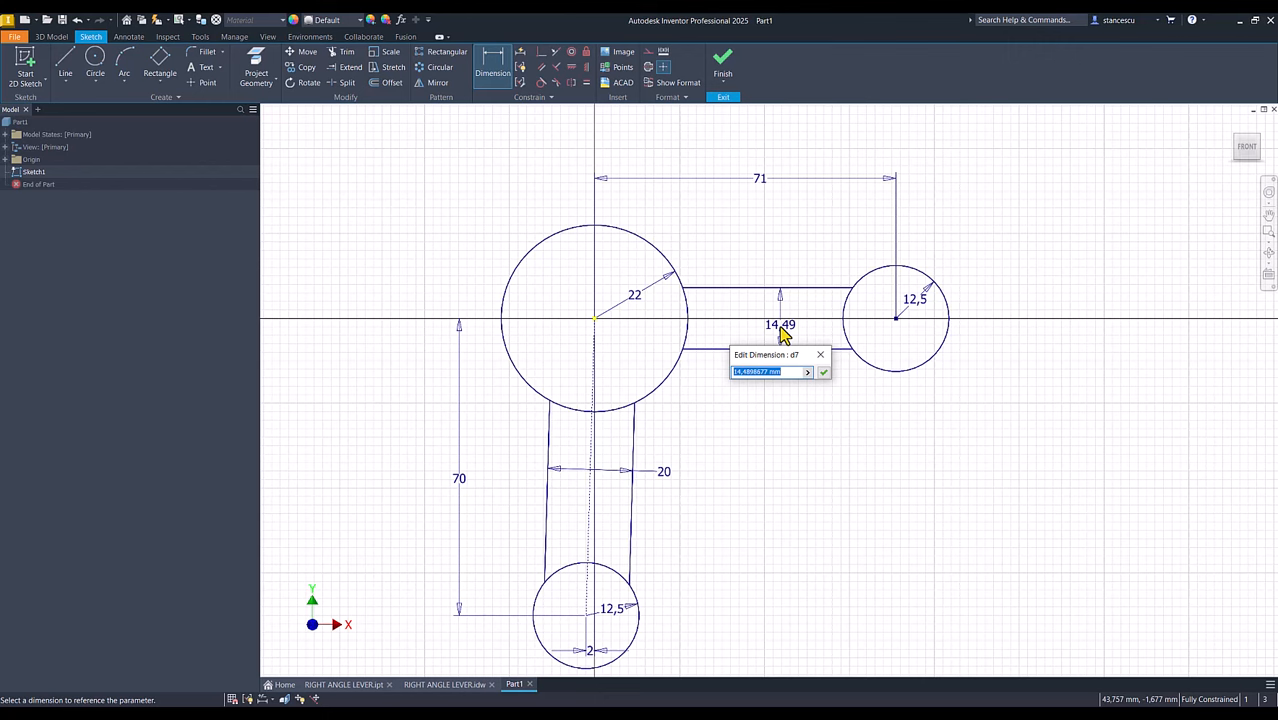
{"action": "type", "text": "20"}
{"action": "key", "text": "Return"}
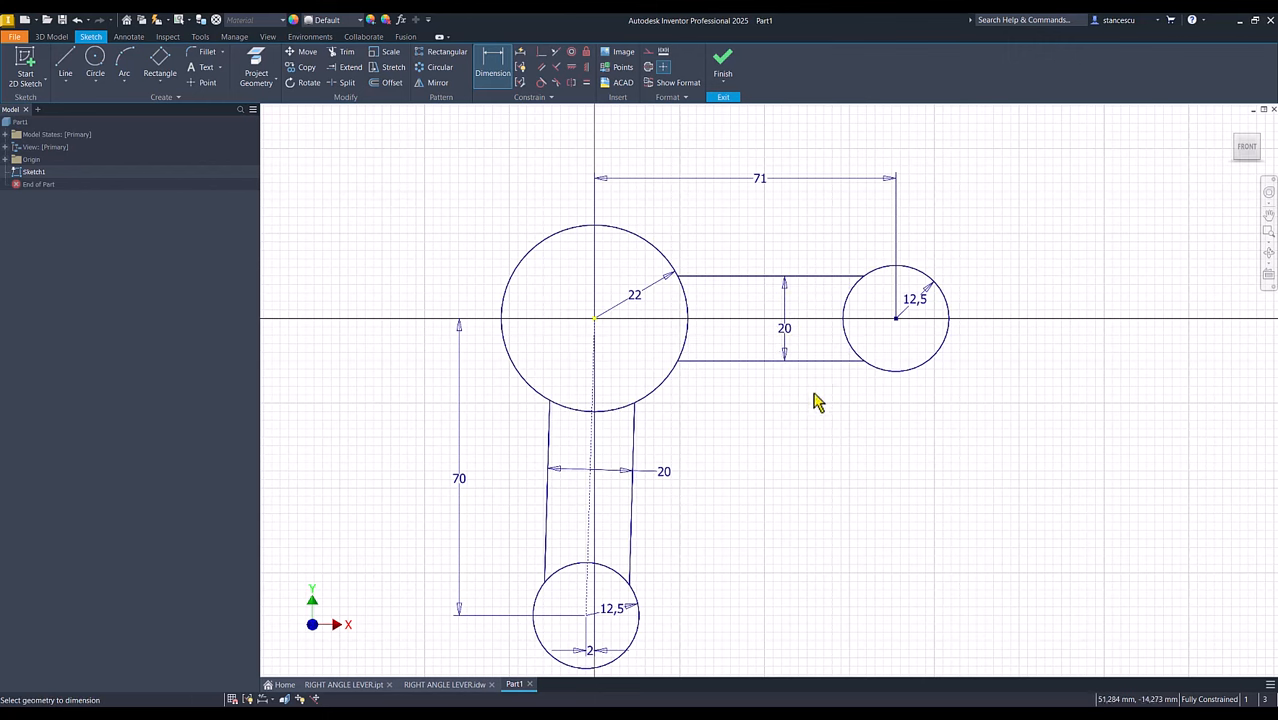
{"action": "key", "text": "Escape"}
Switch to the finished RIGHT ANGLE LEVER.ipt model and examine the clamp ends of its hub and both arms.
{"action": "left_click", "coordinate": [344, 684]}
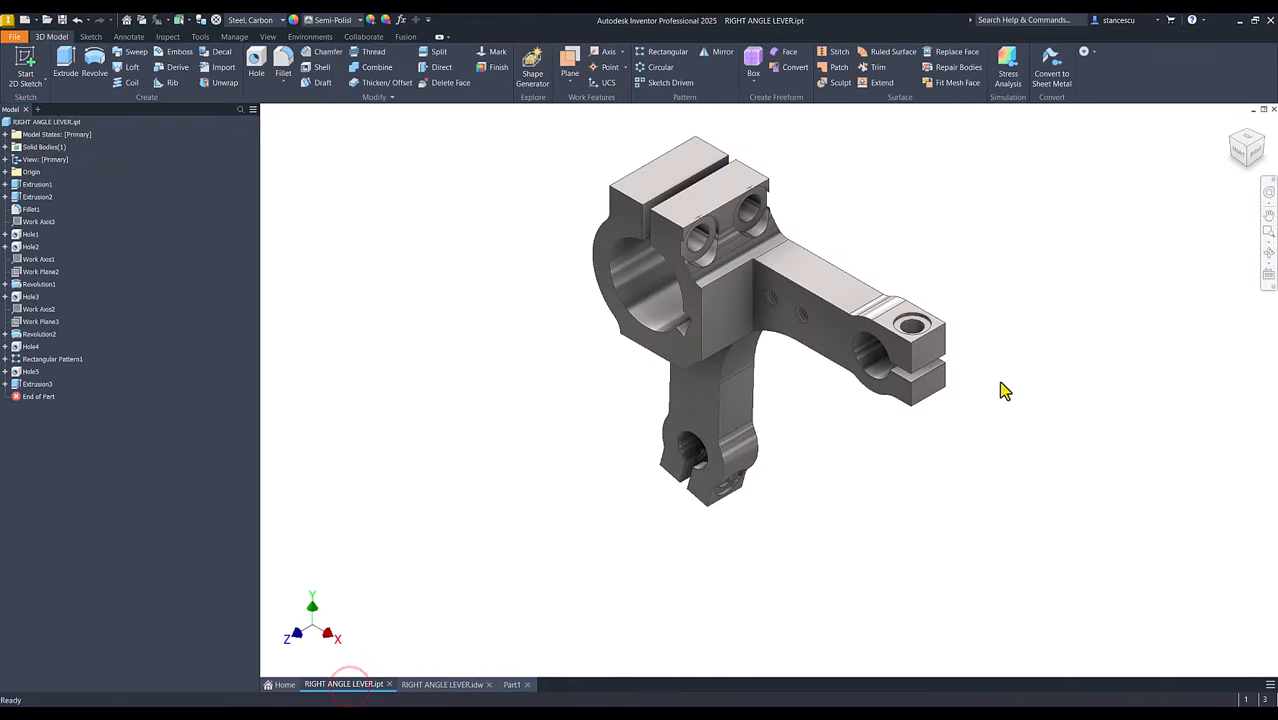
{"action": "middle_click_drag", "start_coordinate": [937, 368], "coordinate": [619, 205], "text": "shift"}
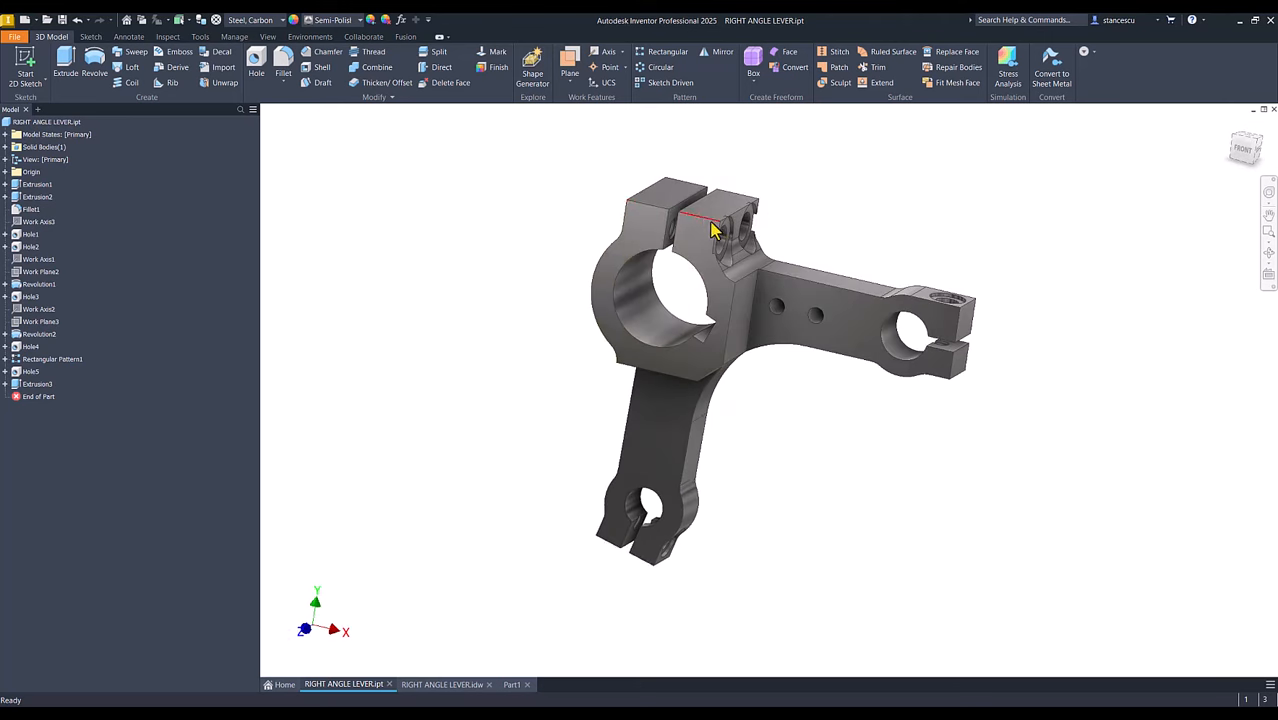
{"action": "middle_click_drag", "start_coordinate": [855, 430], "coordinate": [650, 548], "text": "shift"}
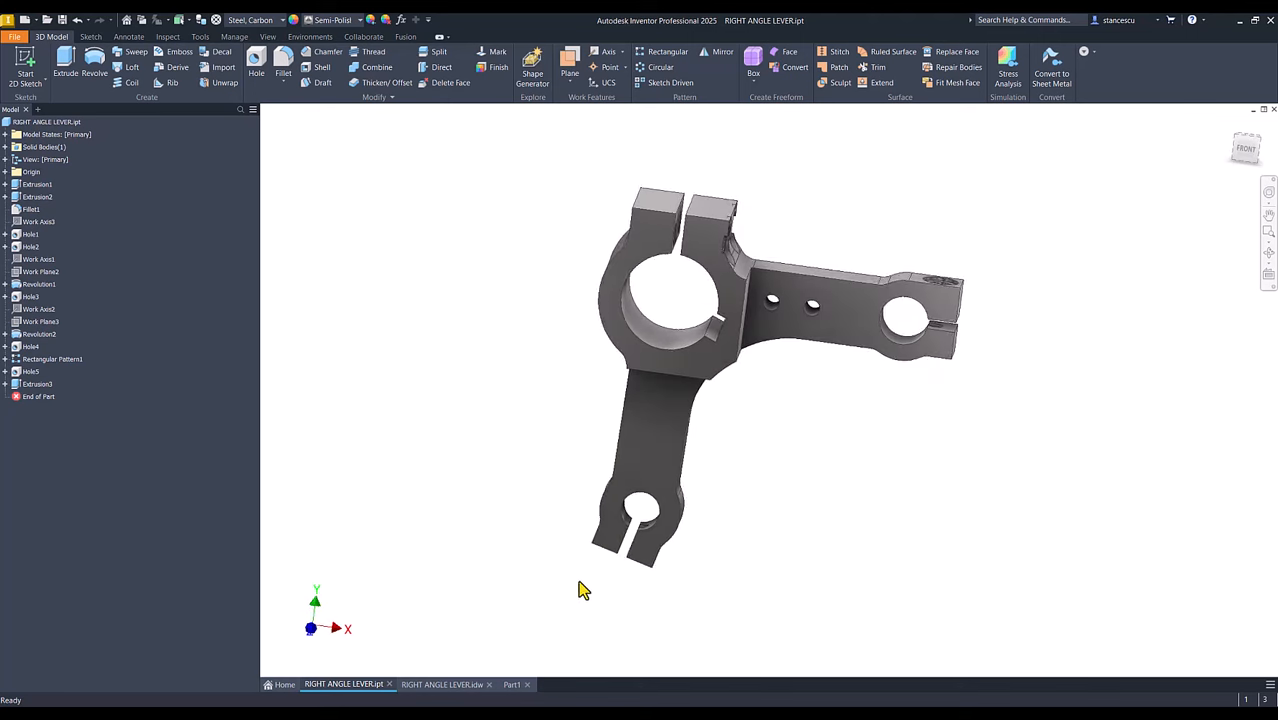
{"action": "key", "text": "F6"}
Examine the clamp end dimensions of the right and lower arms in the RIGHT ANGLE LEVER.idw drawing.
{"action": "left_click", "coordinate": [442, 685]}
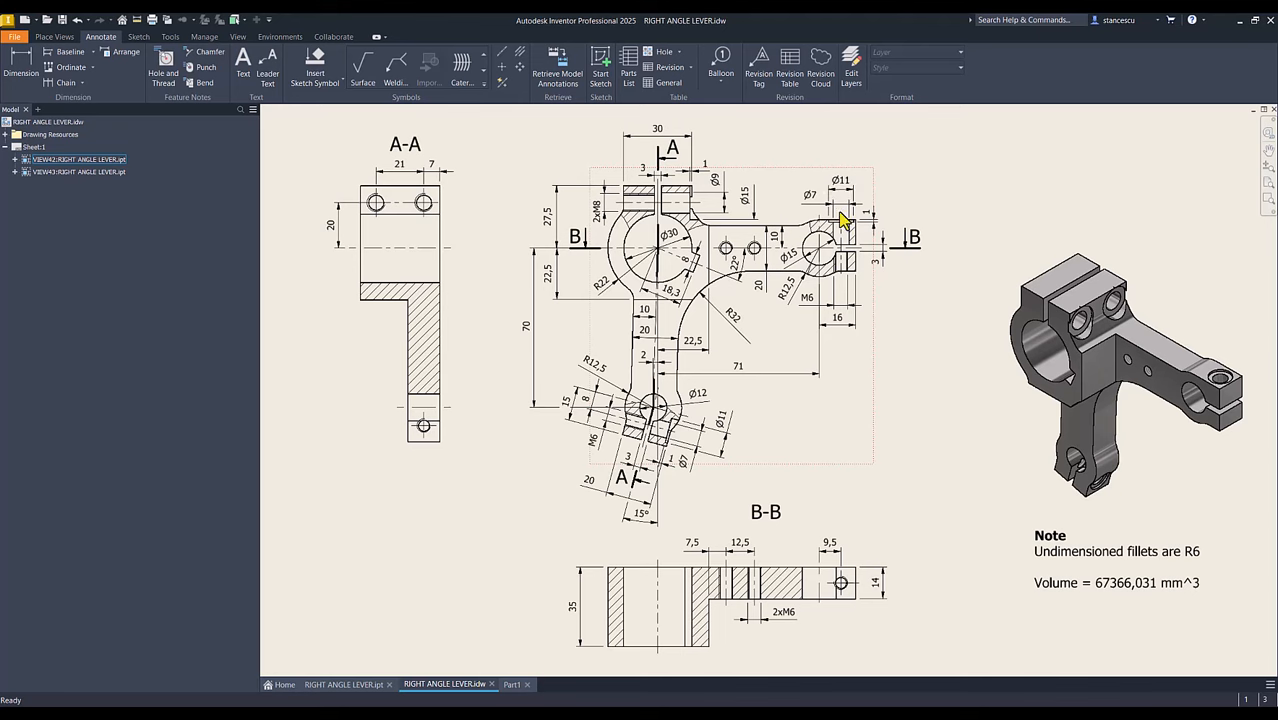
{"action": "scroll", "coordinate": [826, 215], "scroll_direction": "down", "scroll_amount": 3}
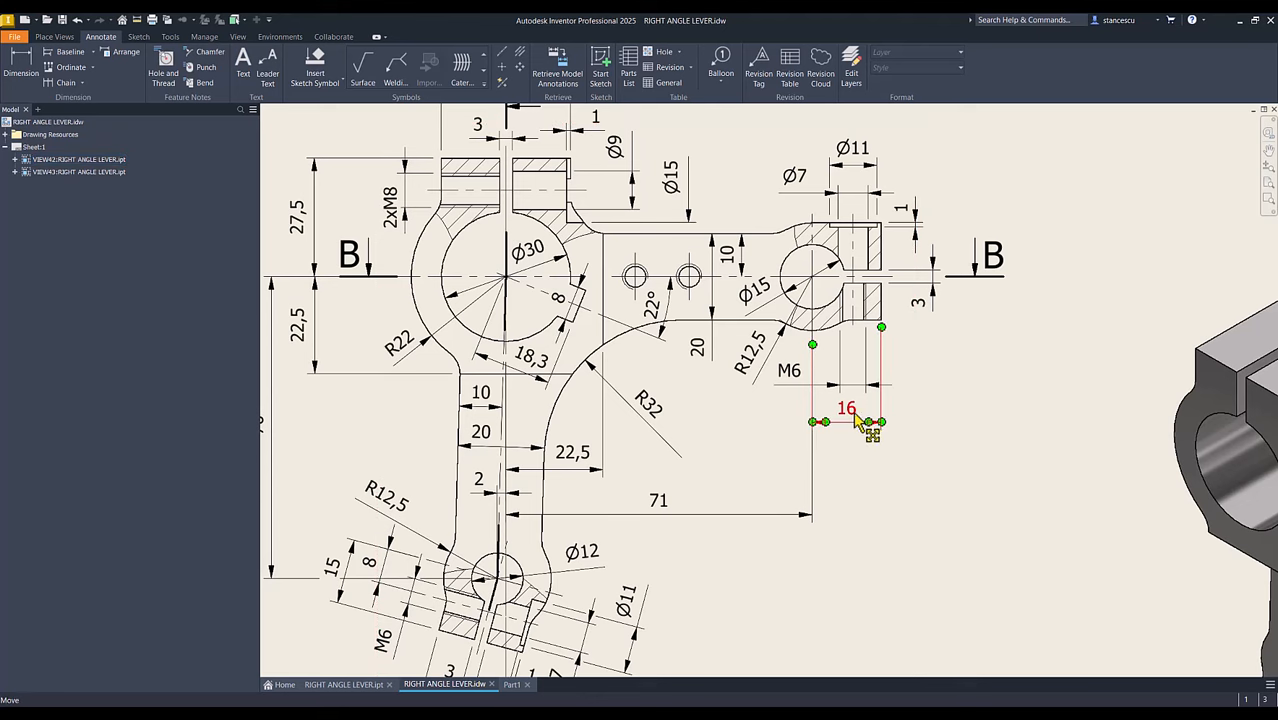
{"action": "middle_click_drag", "start_coordinate": [899, 462], "coordinate": [1055, 220]}
{"action": "scroll", "coordinate": [1055, 220], "scroll_direction": "up", "scroll_amount": 1}
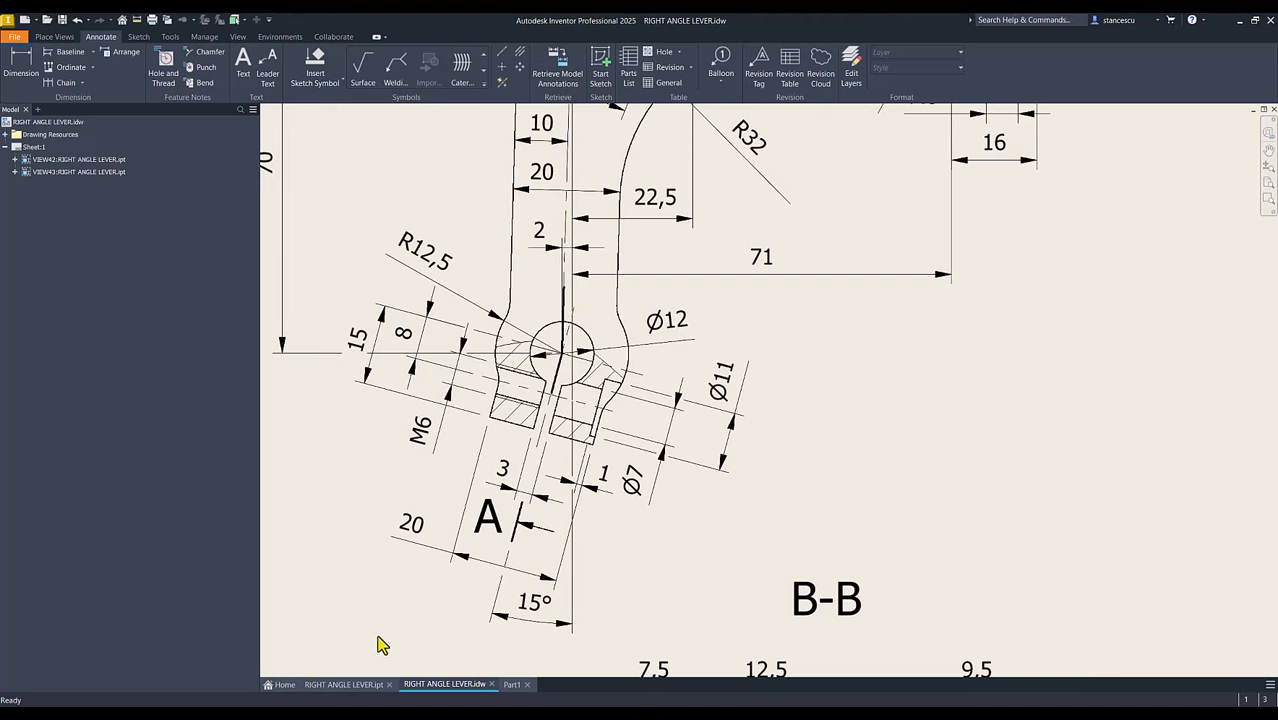
{"action": "key", "text": "Home"}
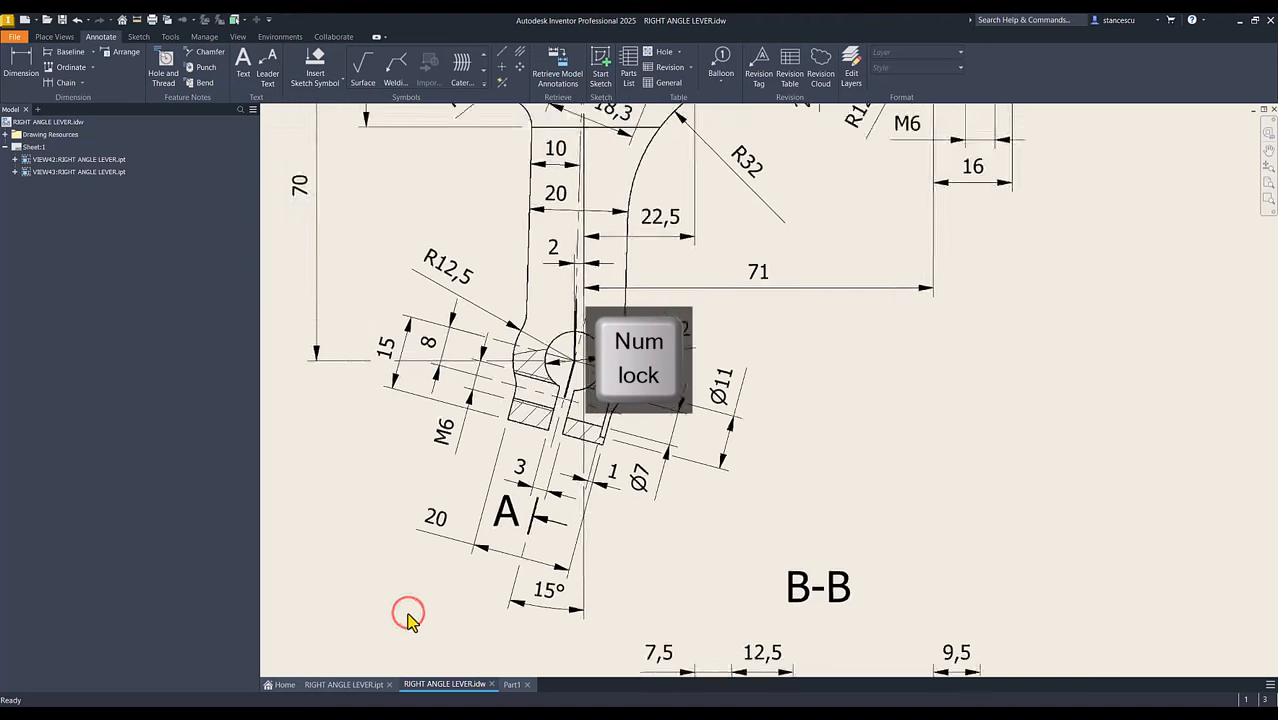
In Part1, draw a rectangle over the top of the large circle from a corner on the circle, its upper edge about 29 mm above the center.
{"action": "left_click", "coordinate": [517, 687]}
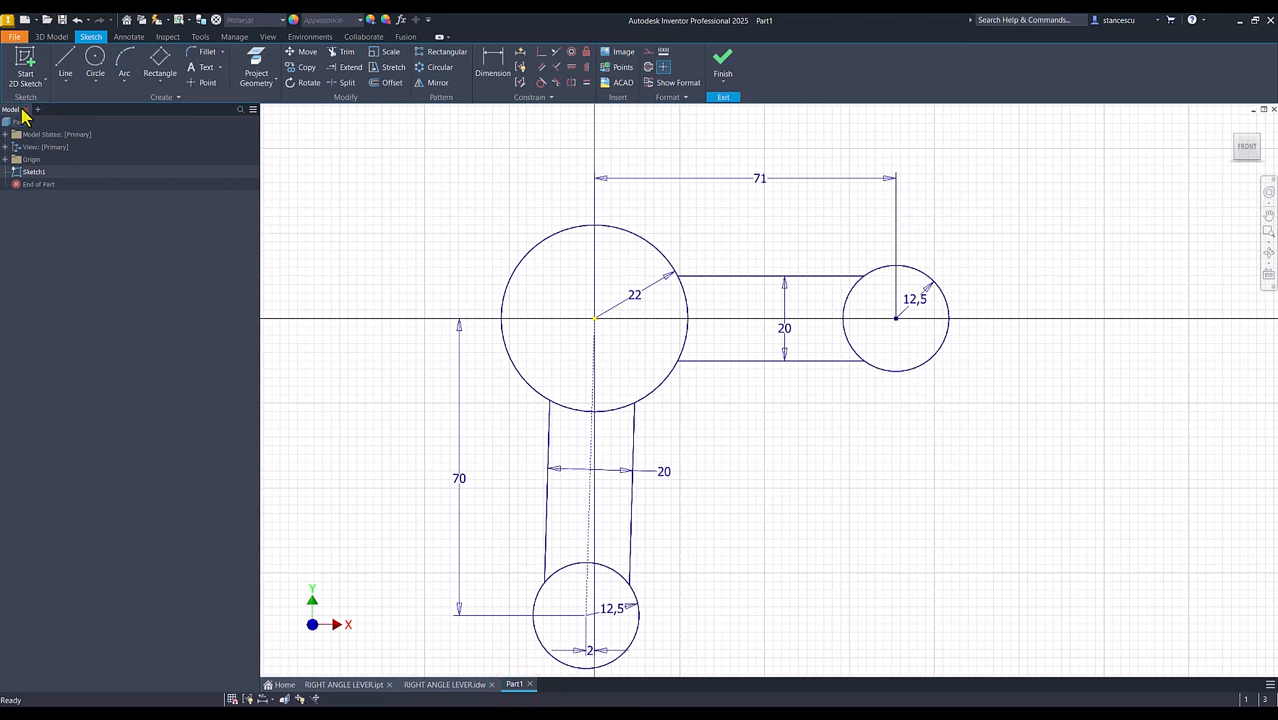
{"action": "left_click", "coordinate": [158, 87]}
{"action": "left_click", "coordinate": [160, 102]}
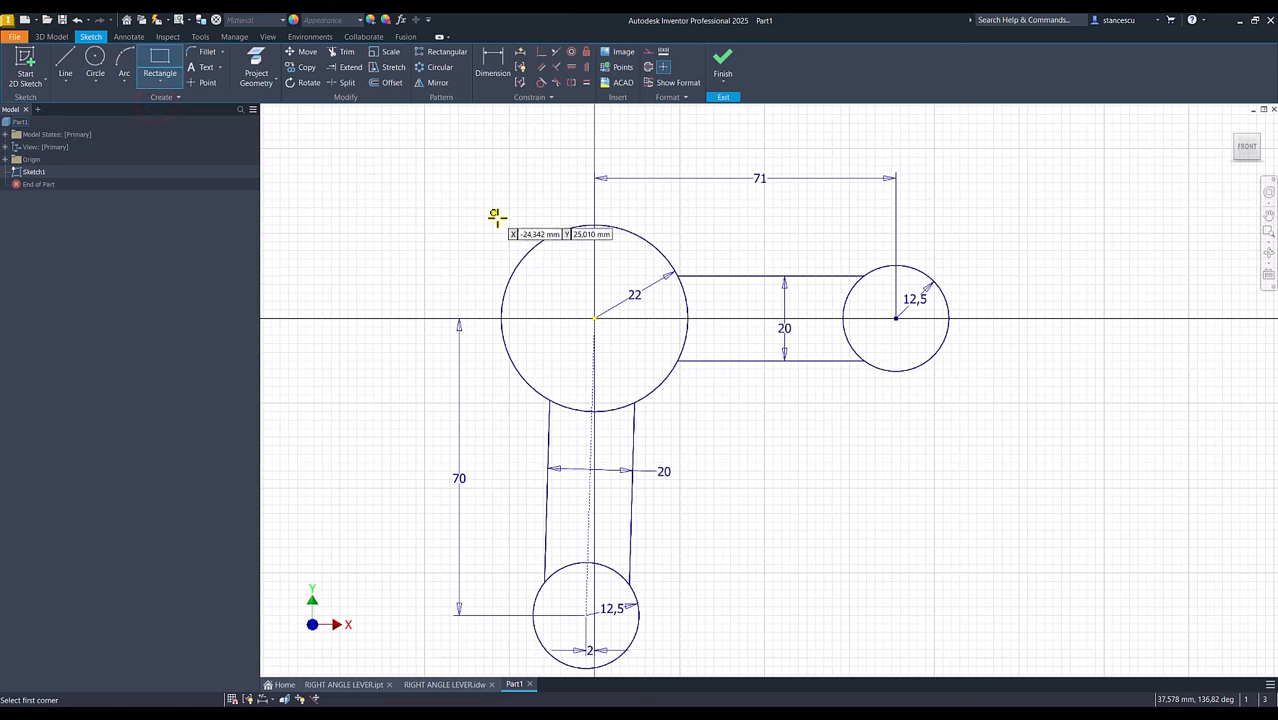
{"action": "left_click", "coordinate": [538, 243]}
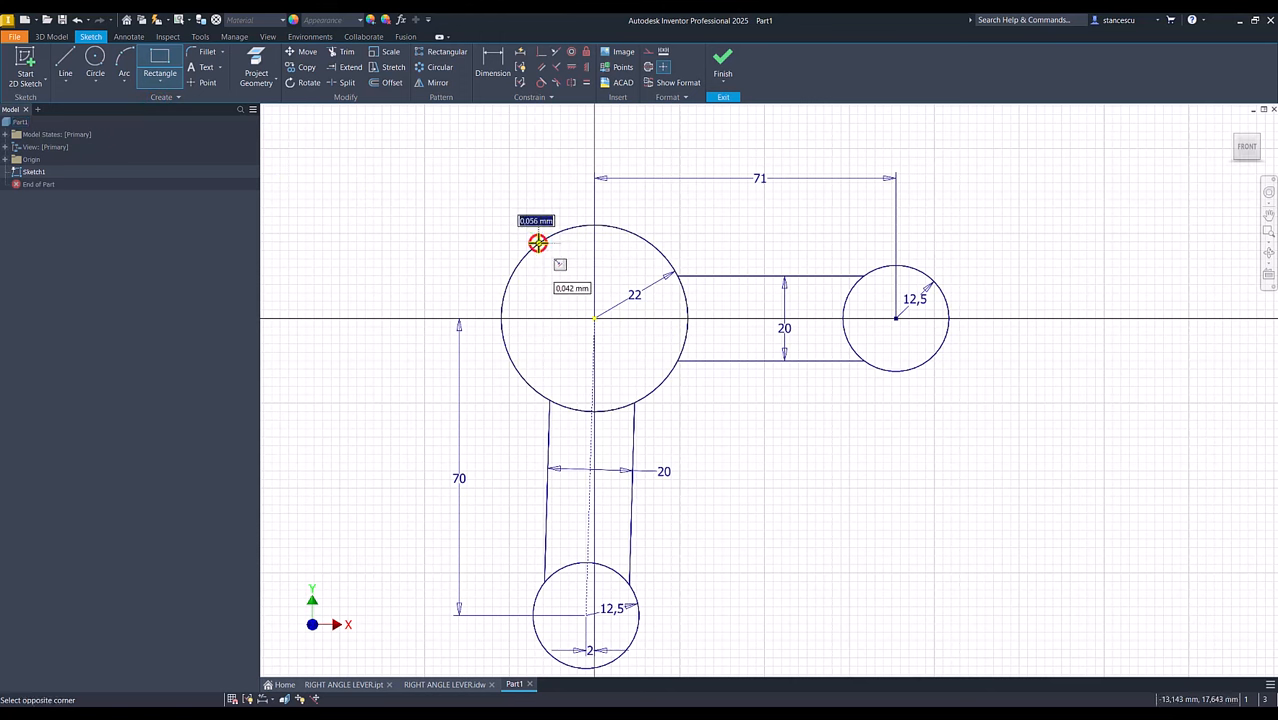
{"action": "left_click", "coordinate": [639, 195]}
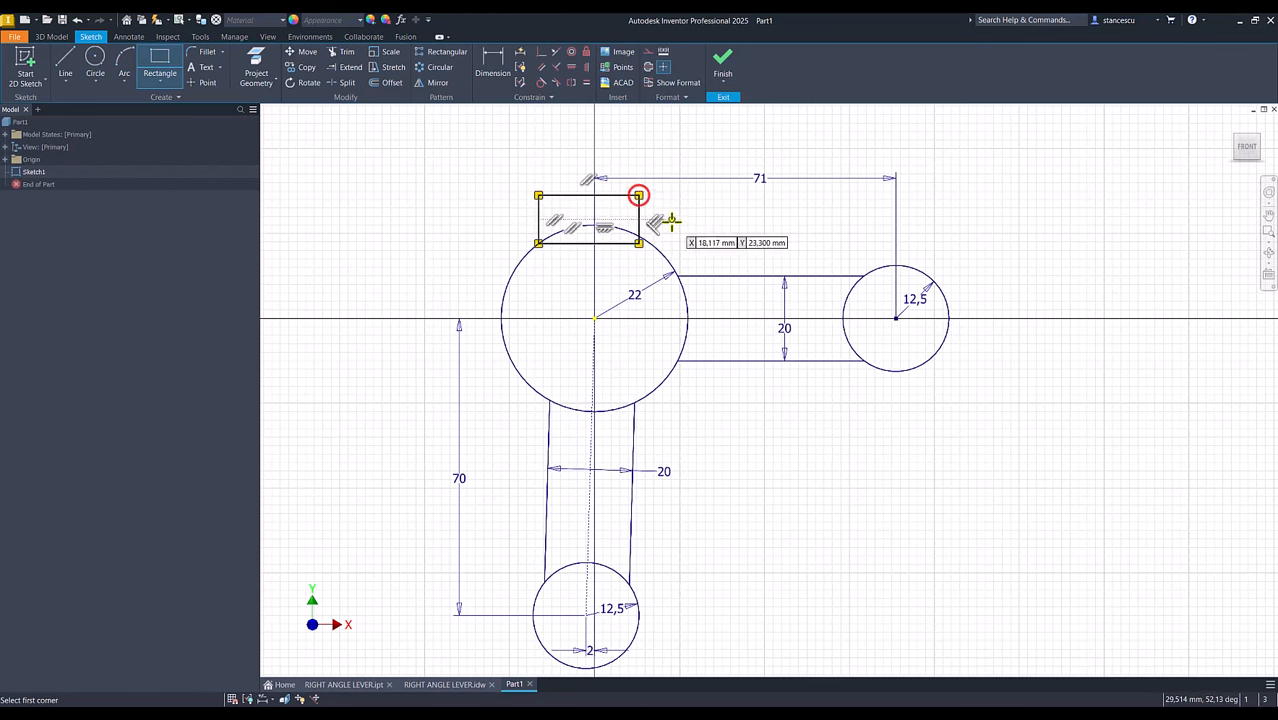
Dimension the vertical distance from the large circle's center to the rectangle's upper edge as 27.5 mm.
{"action": "left_click", "coordinate": [491, 57]}
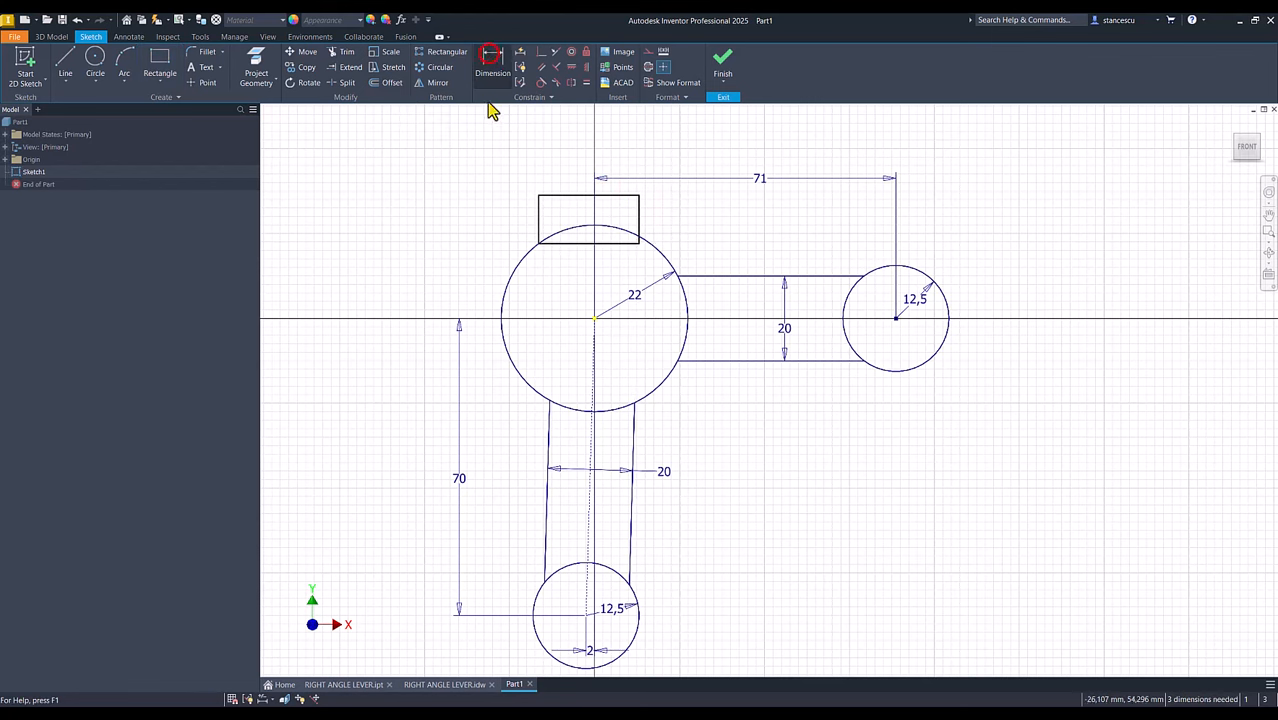
{"action": "left_click", "coordinate": [553, 196]}
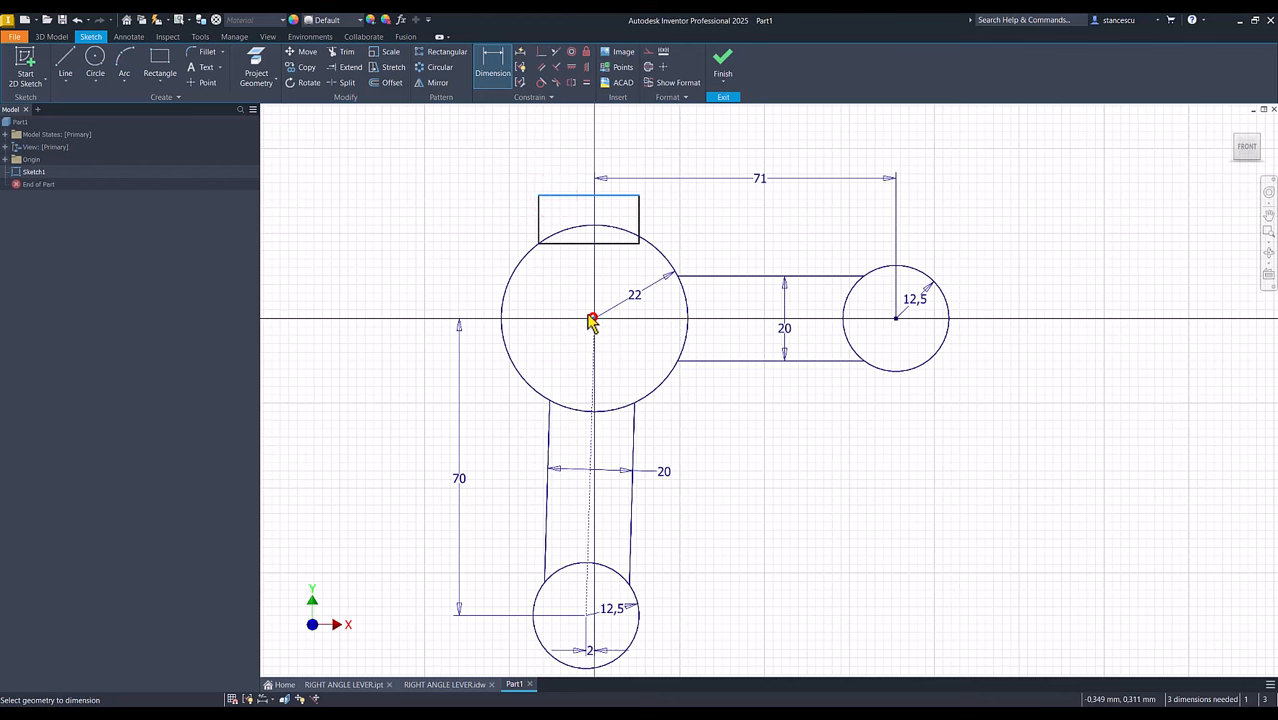
{"action": "left_click", "coordinate": [592, 320]}
{"action": "left_click", "coordinate": [460, 255]}
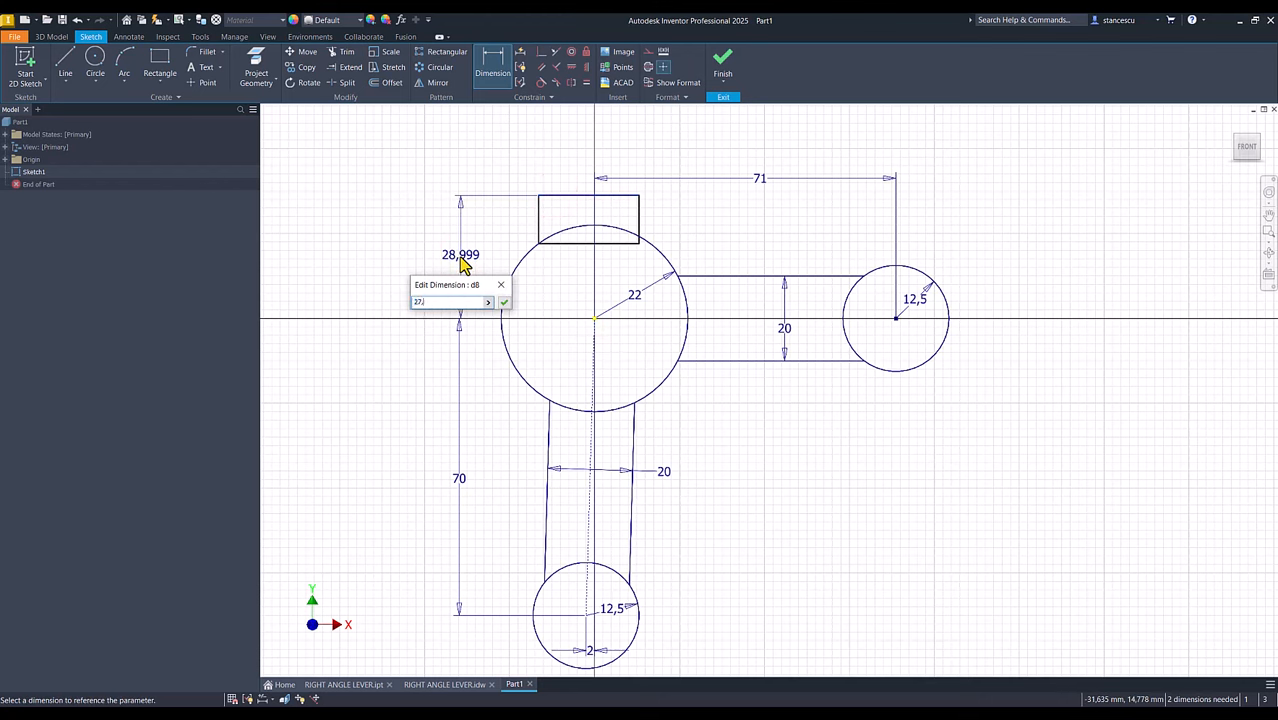
{"action": "key", "text": "Return"}
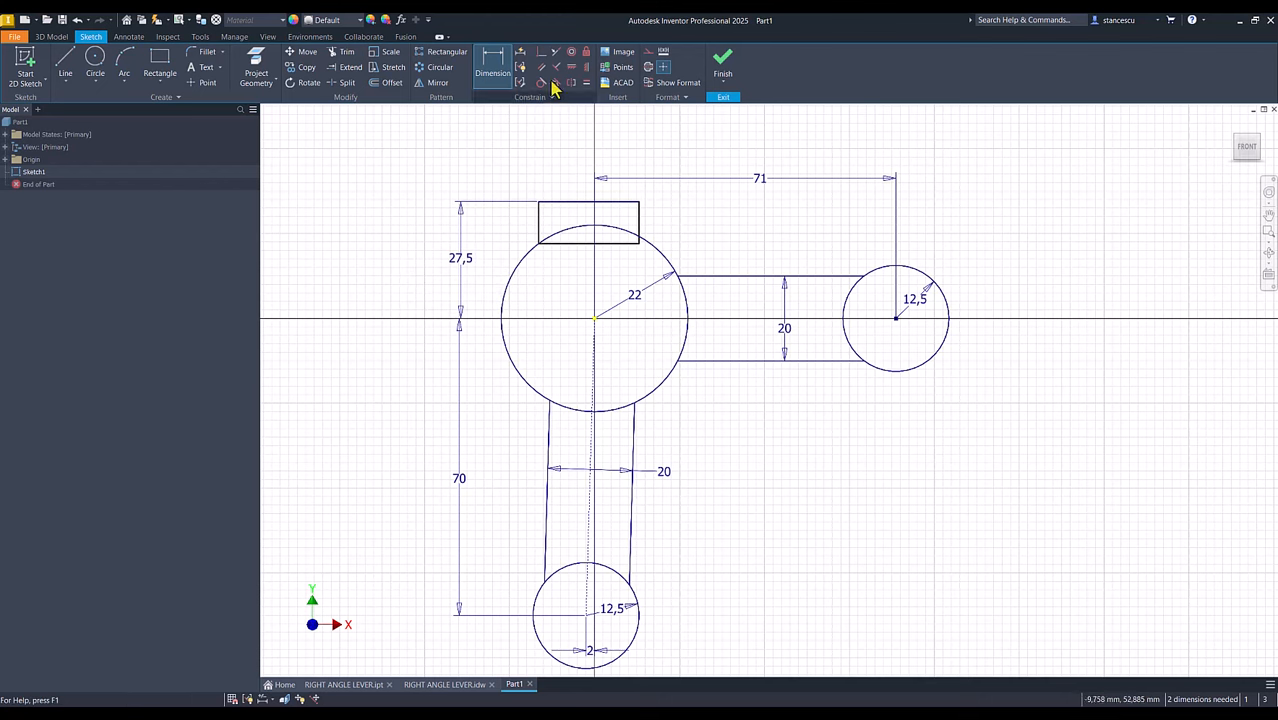
Constrain the rectangle's lower-right corner to be coincident with the large circle.
{"action": "left_click", "coordinate": [540, 53]}
{"action": "left_click", "coordinate": [639, 242]}
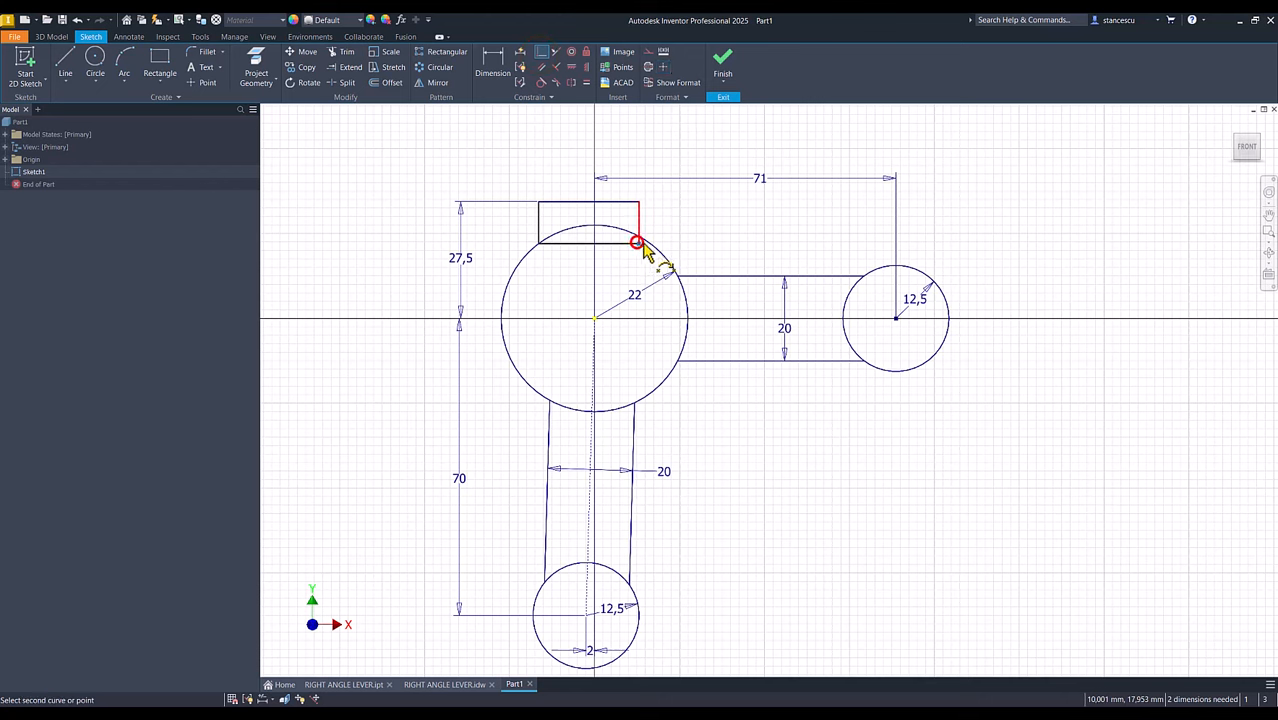
{"action": "left_click", "coordinate": [650, 243]}
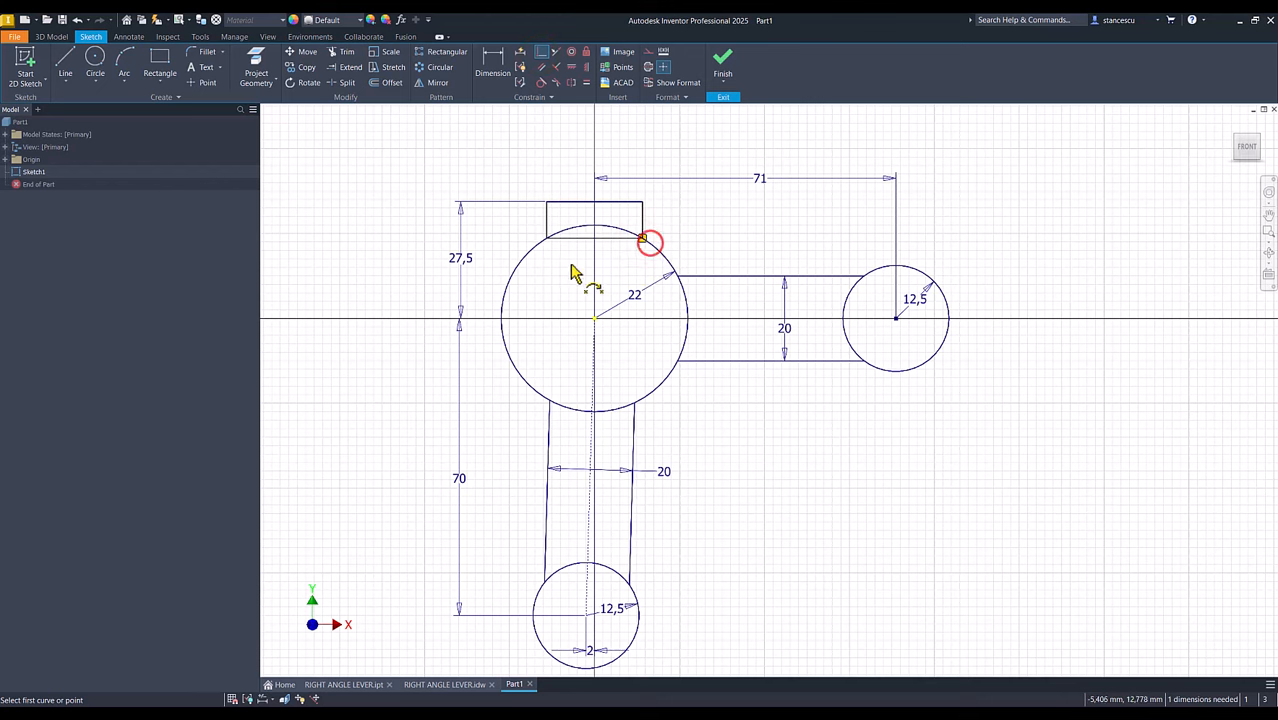
Dimension the width of the rectangle above the large circle as 30 mm.
{"action": "left_click", "coordinate": [494, 60]}
{"action": "left_click", "coordinate": [575, 204]}
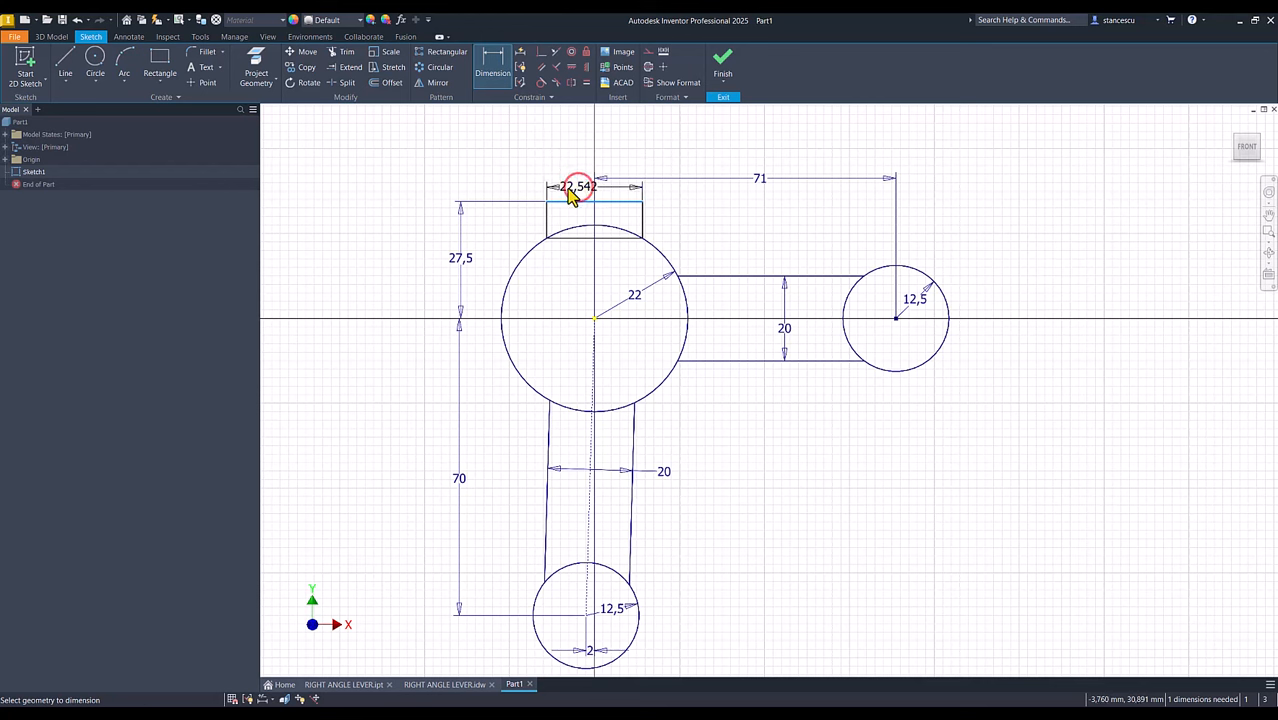
{"action": "left_click", "coordinate": [570, 195]}
{"action": "key", "text": "Return"}
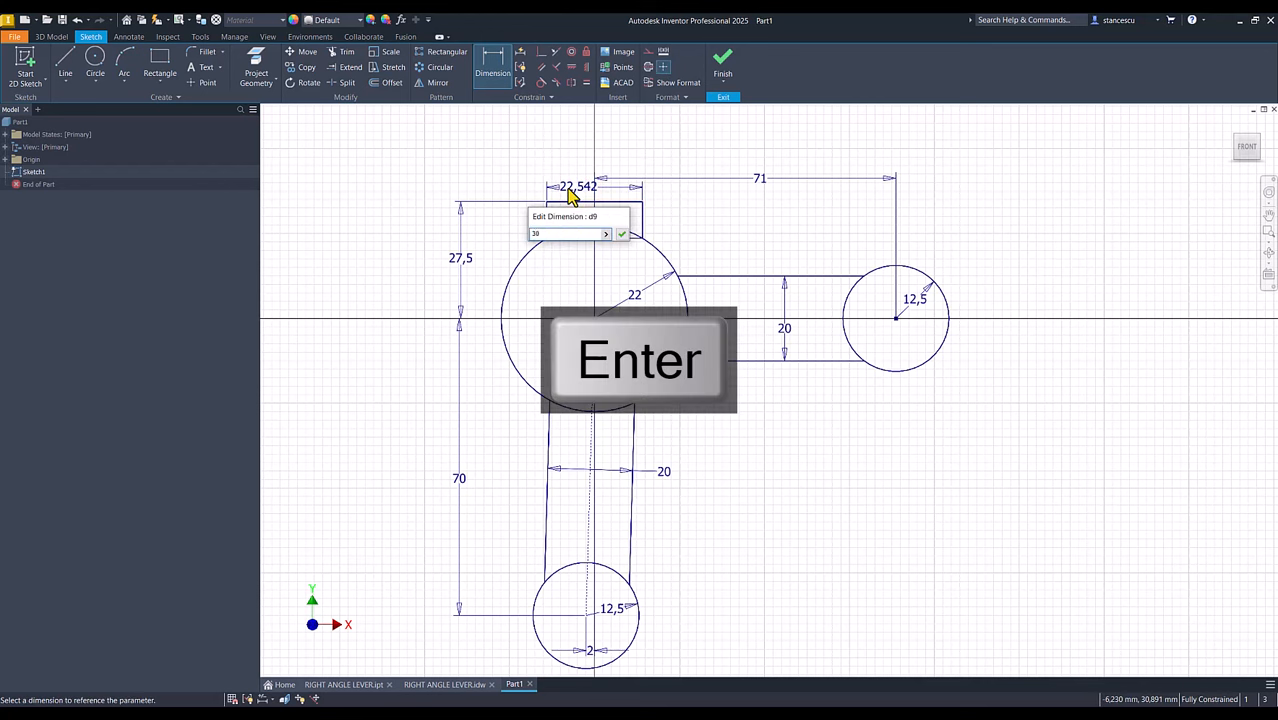
Split the large circle at the rectangle's lower corners and convert the upper arc and the rectangle's lower edge to construction geometry.
{"action": "left_click", "coordinate": [344, 84]}
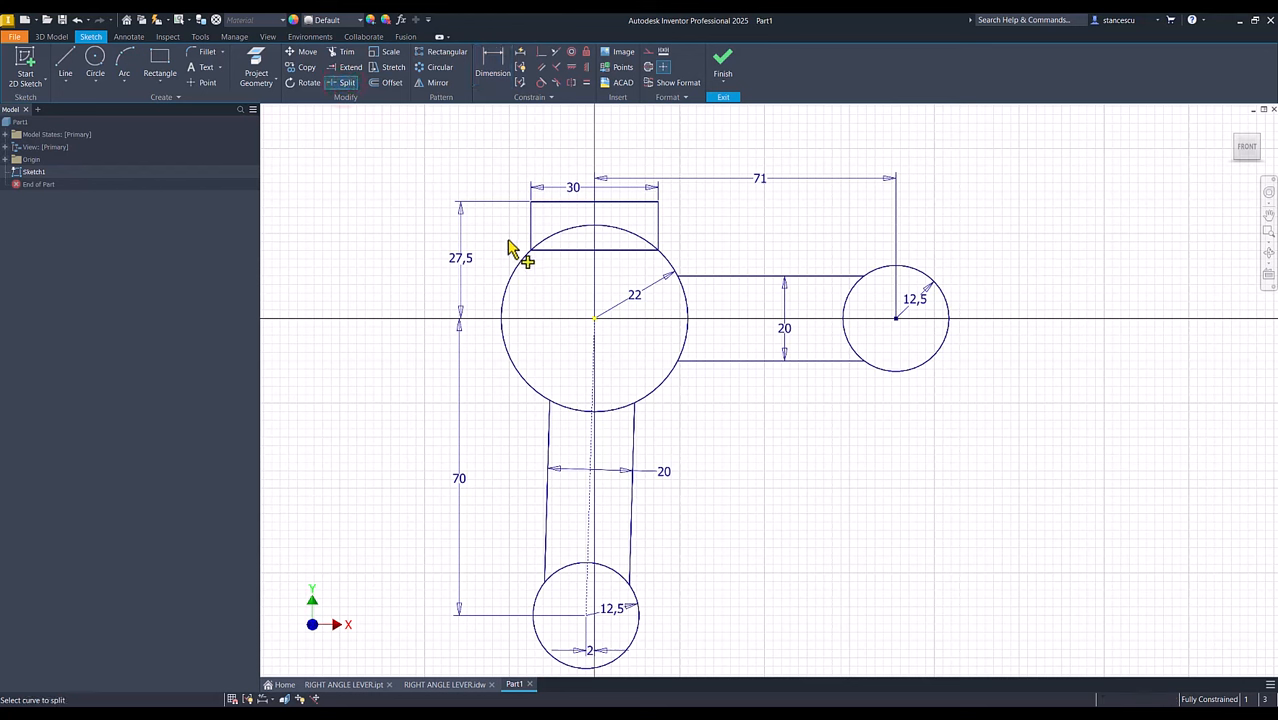
{"action": "left_click", "coordinate": [545, 242]}
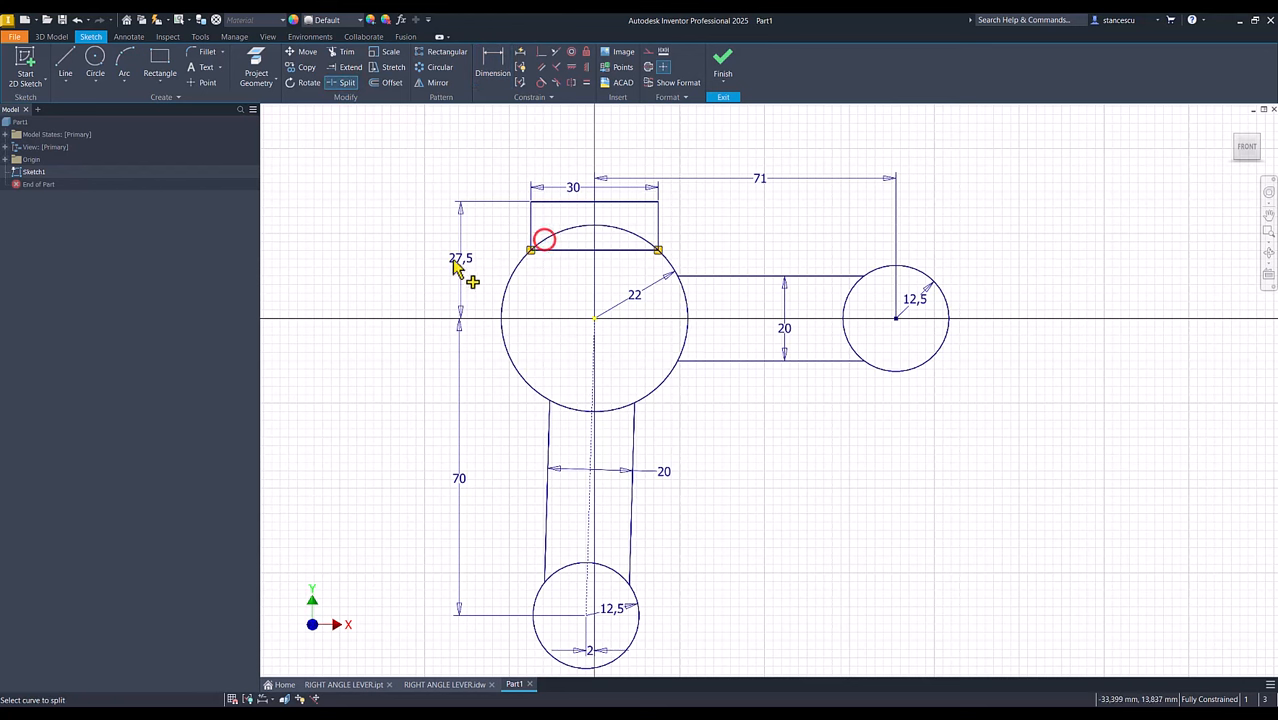
{"action": "key", "text": "Escape"}
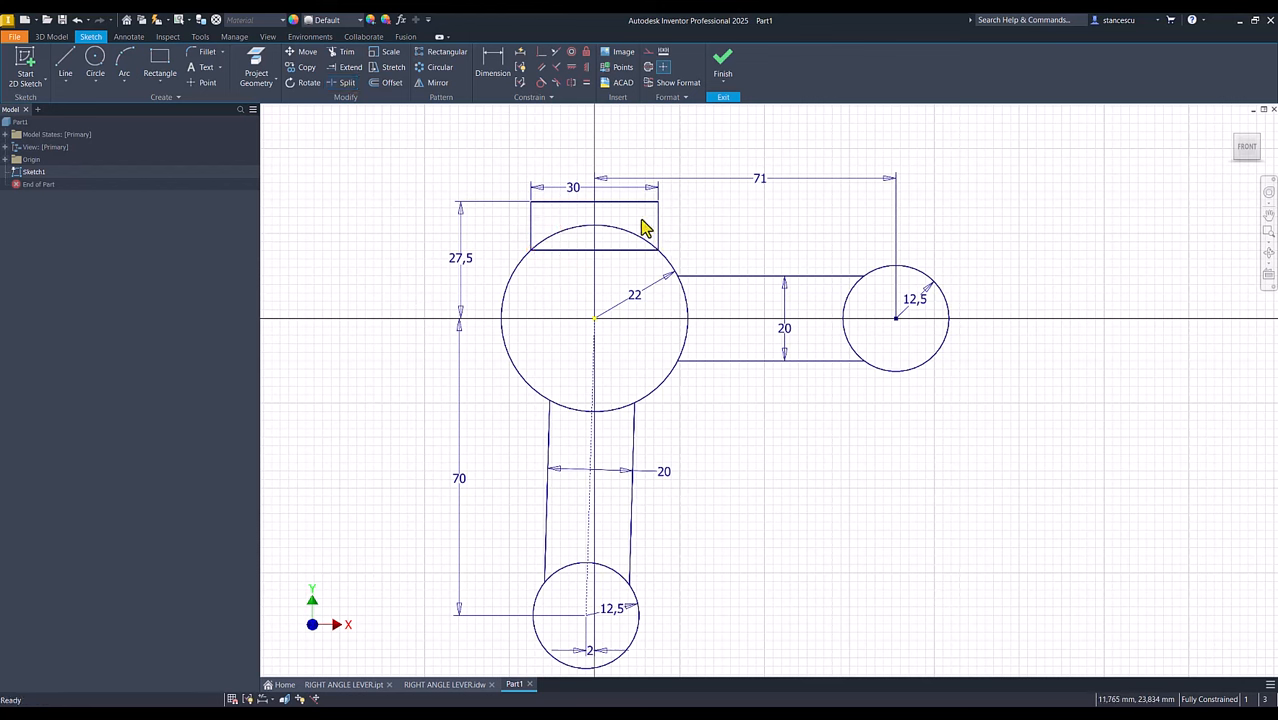
{"action": "left_click", "coordinate": [626, 245]}
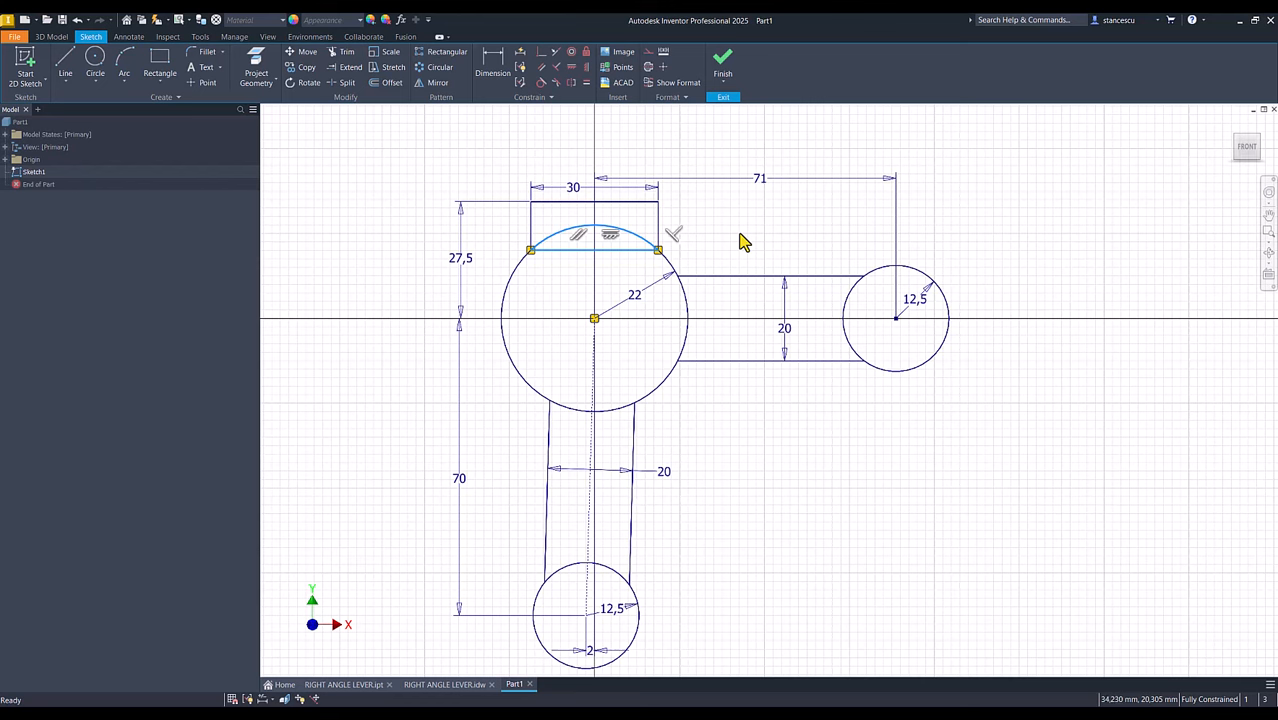
{"action": "right_click", "coordinate": [742, 242]}
{"action": "left_click", "coordinate": [807, 231]}
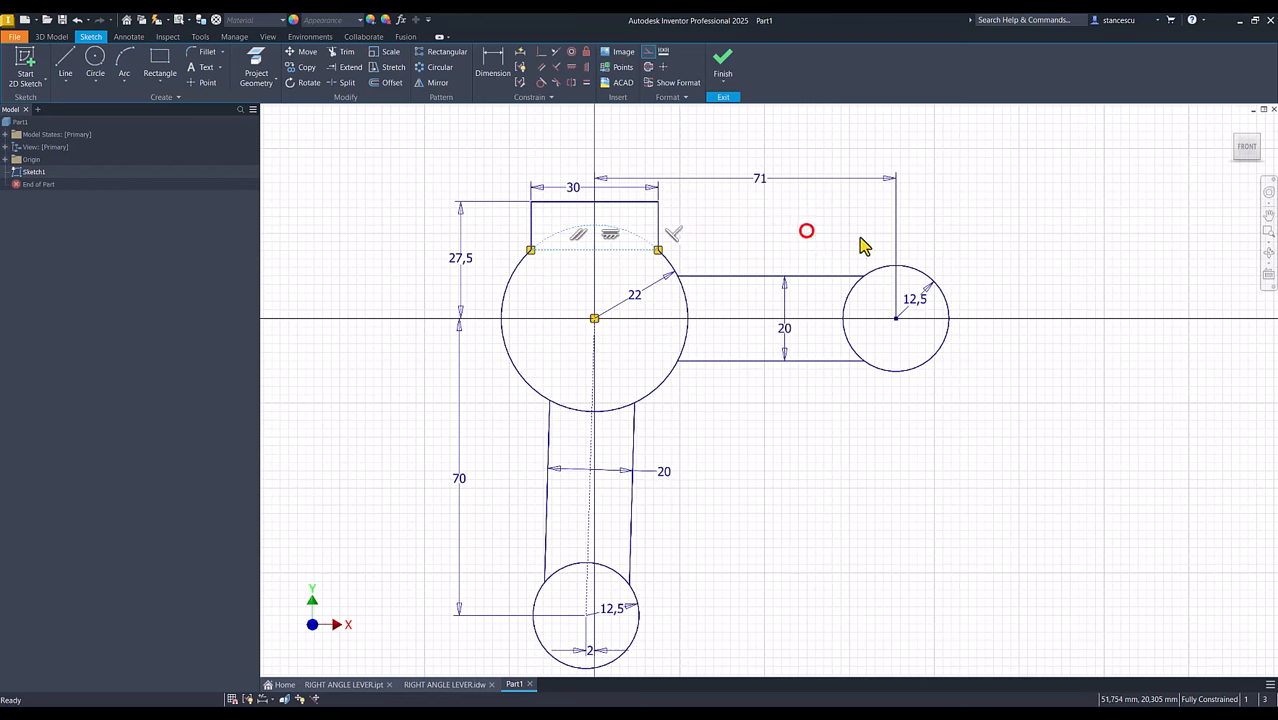
{"action": "left_click", "coordinate": [1005, 240]}
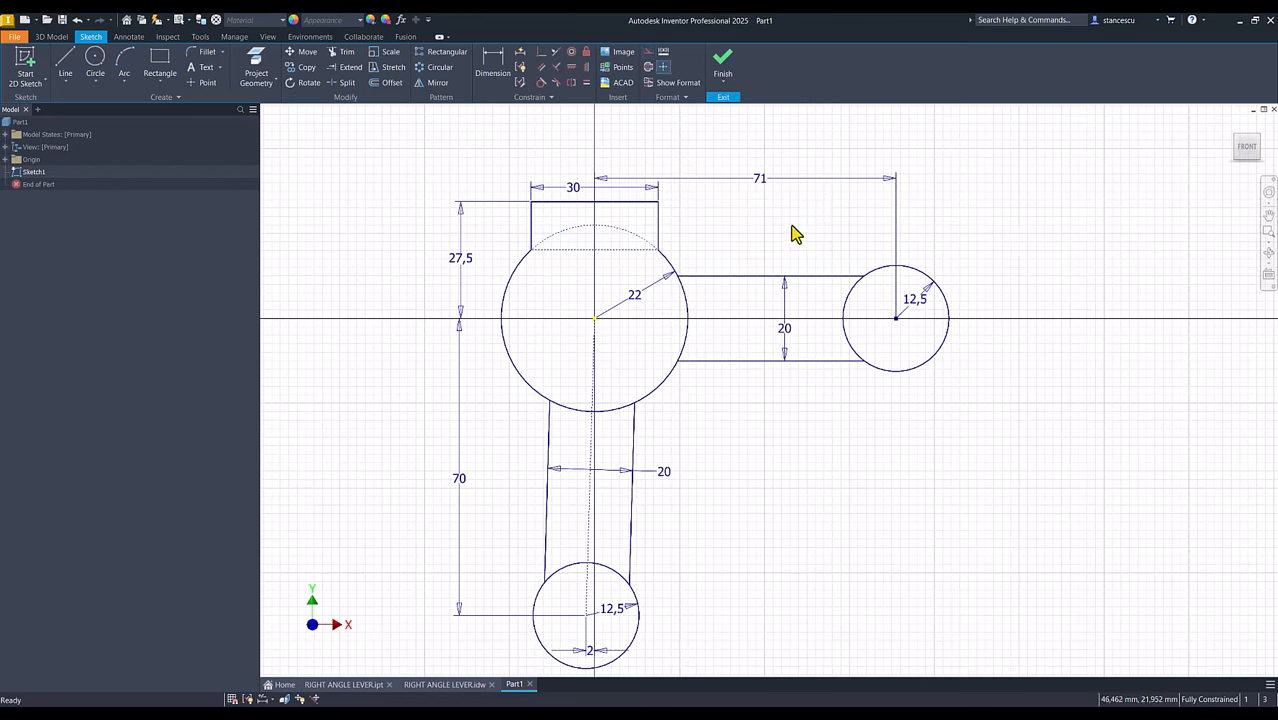
Draw connected lines from the right circle's top point about 19 mm right, about 22.5 mm down, and back horizontally to the circle.
{"action": "left_click", "coordinate": [65, 62]}
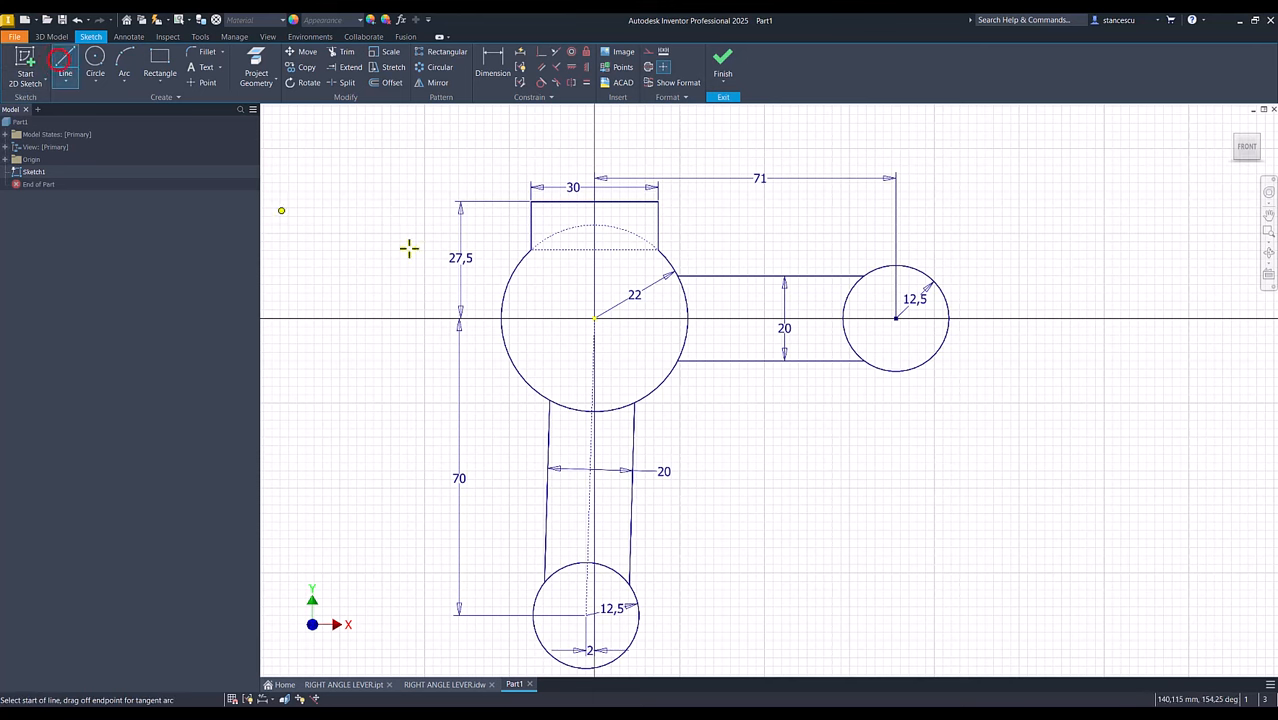
{"action": "left_click", "coordinate": [896, 265]}
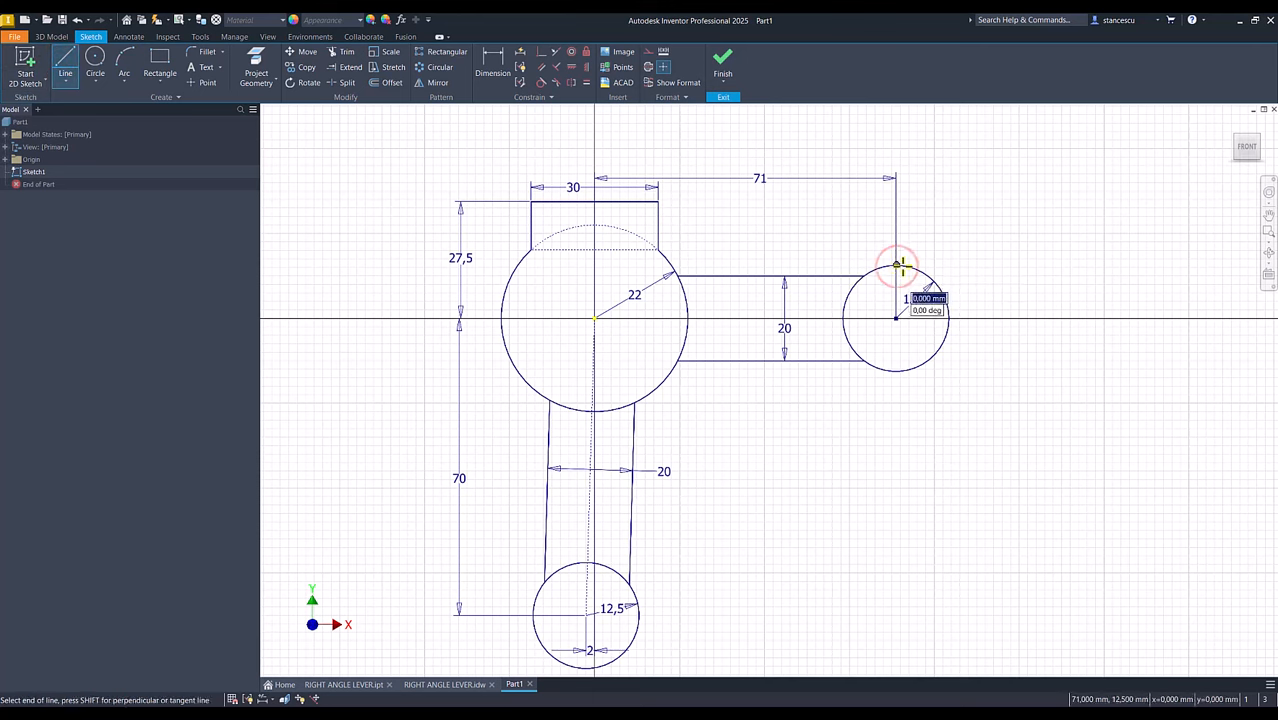
{"action": "left_click", "coordinate": [977, 265]}
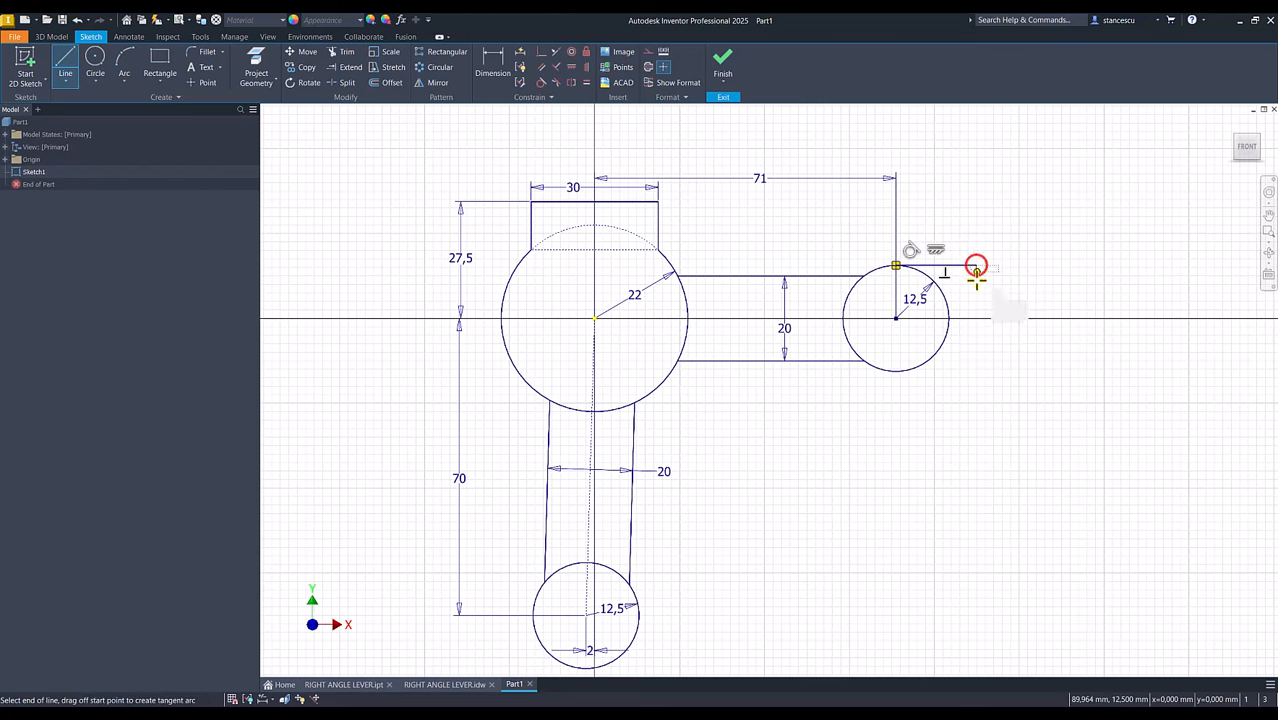
{"action": "double_click", "coordinate": [977, 361]}
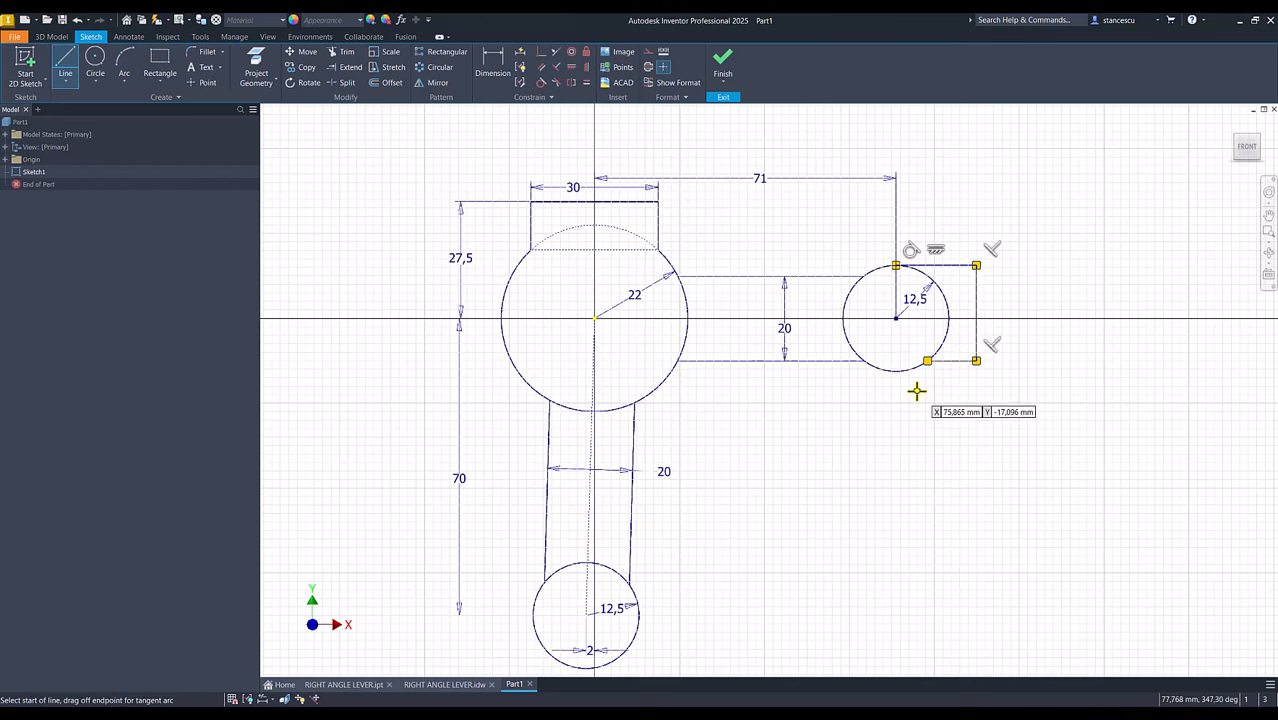
{"action": "key", "text": "Escape"}
Test the movement of the right clamp end's lower line and make it collinear with the right arm's lower edge.
{"action": "left_click_drag", "start_coordinate": [956, 361], "coordinate": [956, 402]}
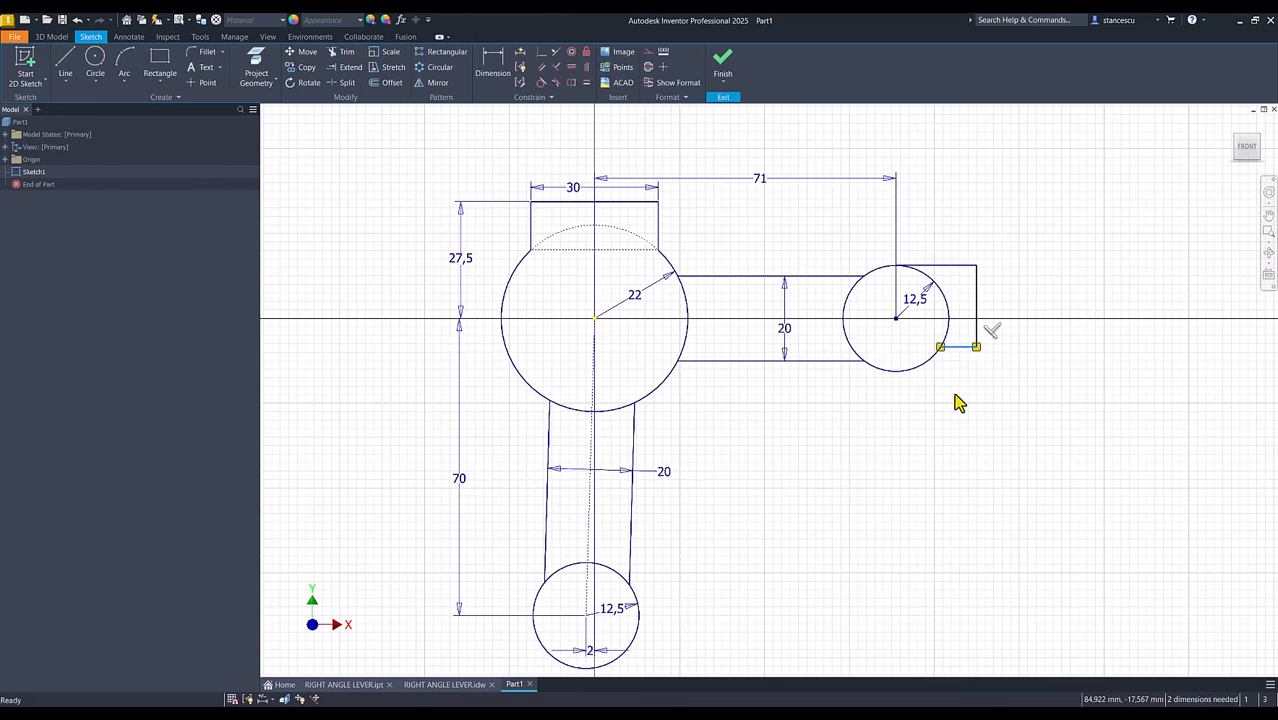
{"action": "left_click_drag", "start_coordinate": [963, 358], "coordinate": [928, 379]}
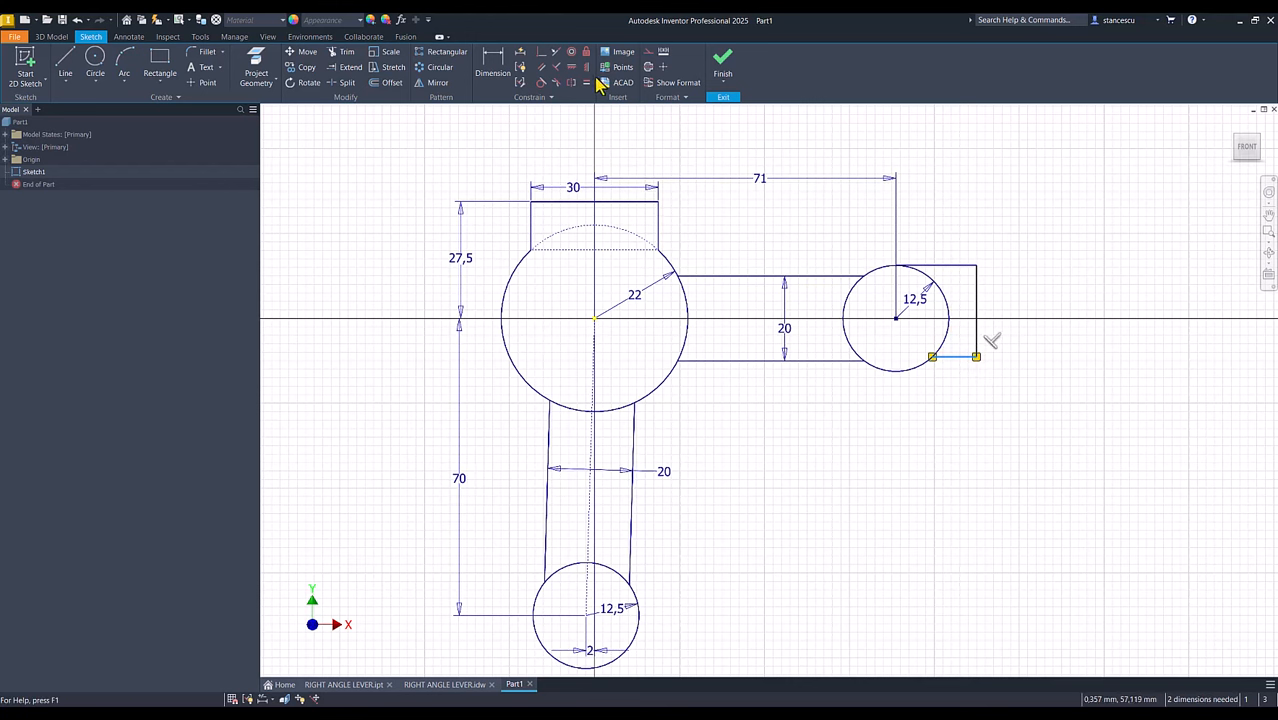
{"action": "left_click", "coordinate": [557, 54]}
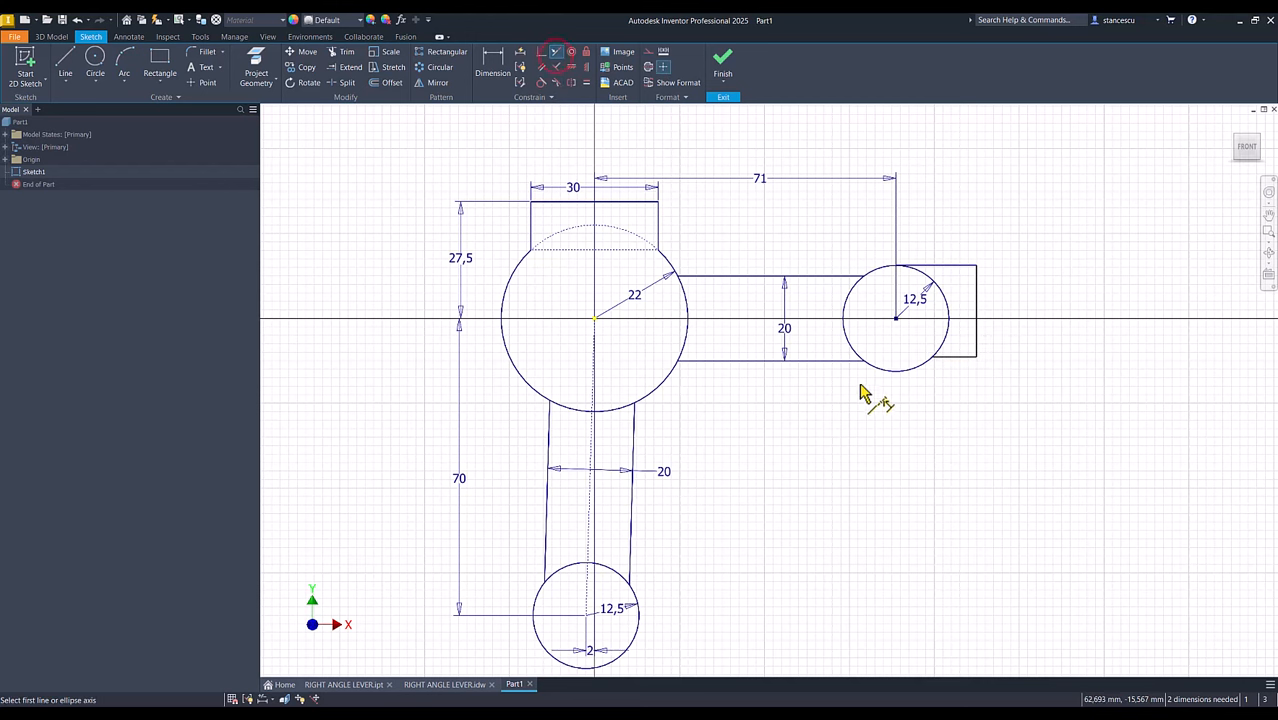
{"action": "left_click", "coordinate": [840, 360]}
{"action": "left_click", "coordinate": [958, 356]}
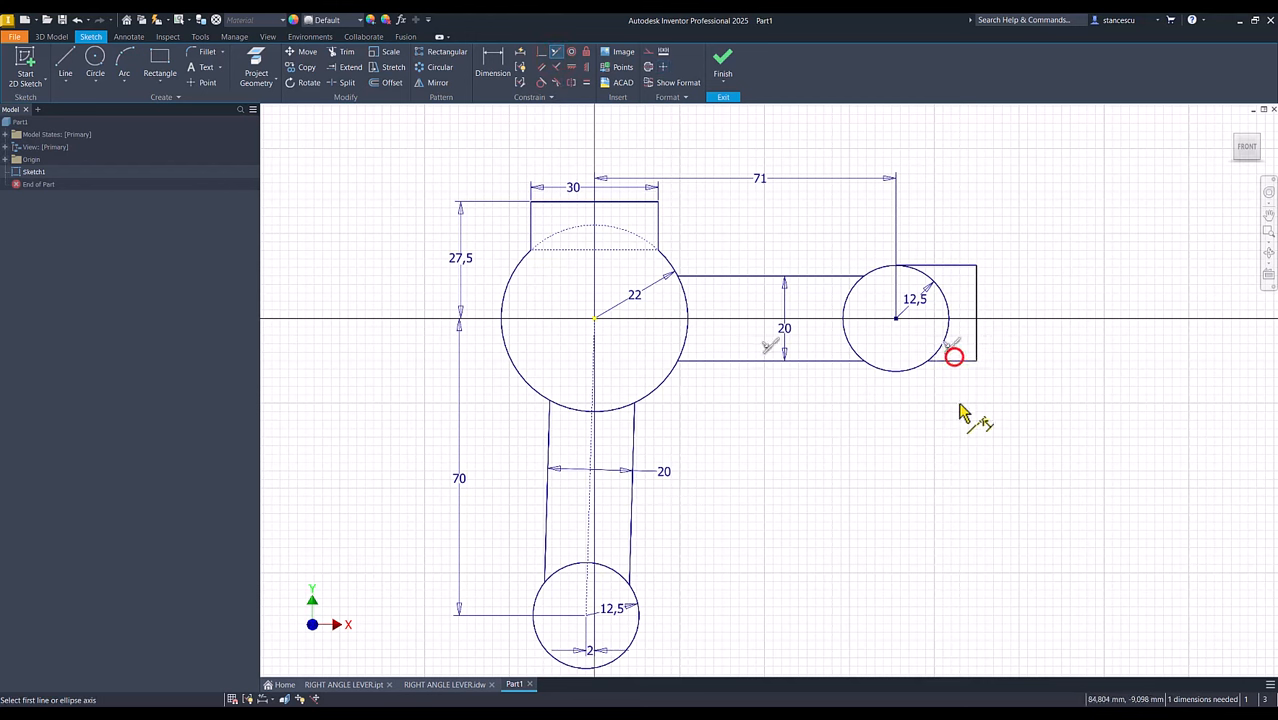
Dimension the horizontal distance from the right circle's center to the clamp end's vertical edge as 16 mm.
{"action": "left_click", "coordinate": [492, 72]}
{"action": "left_click", "coordinate": [977, 297]}
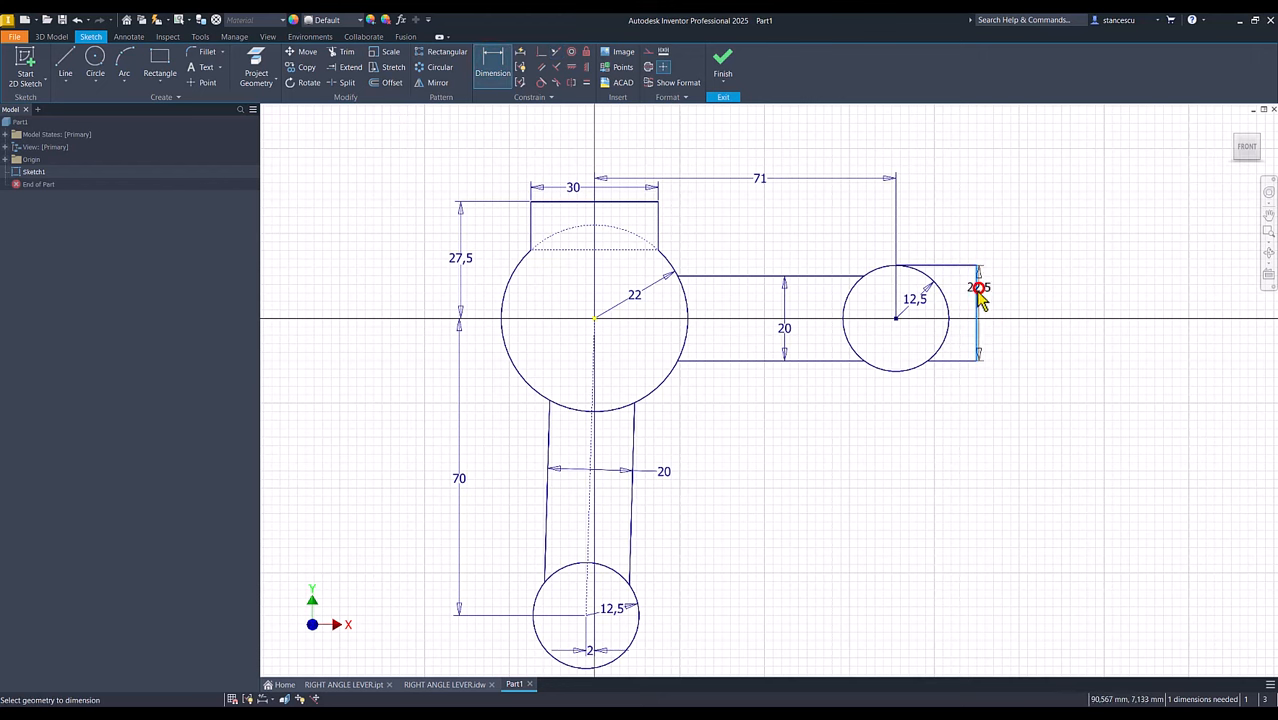
{"action": "left_click", "coordinate": [896, 319]}
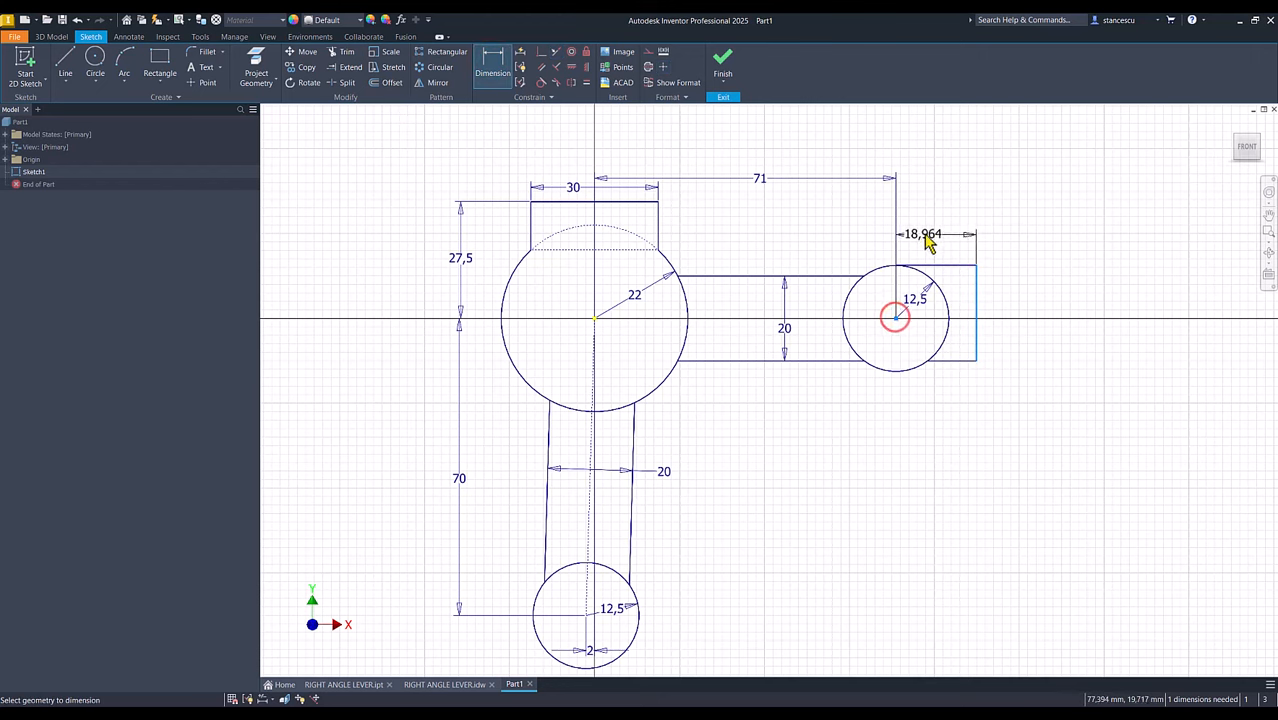
{"action": "left_click", "coordinate": [928, 230]}
{"action": "type", "text": "1"}
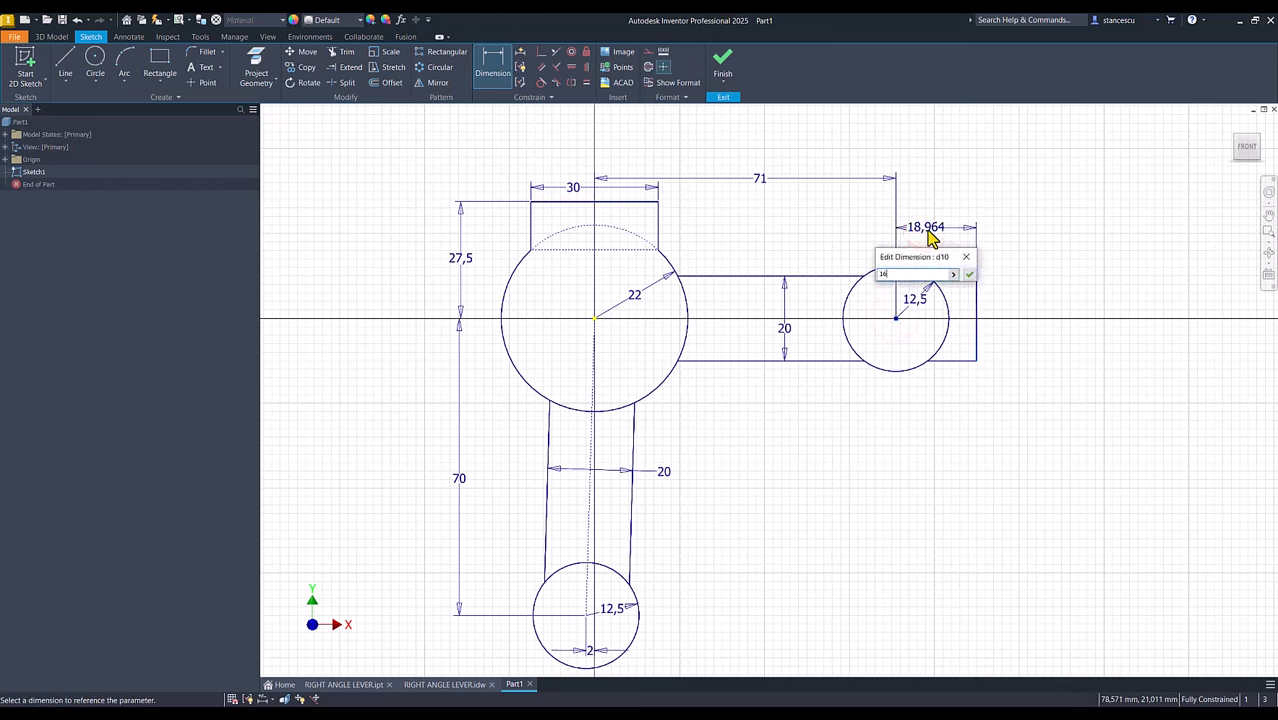
{"action": "type", "text": "6"}
{"action": "key", "text": "Return"}
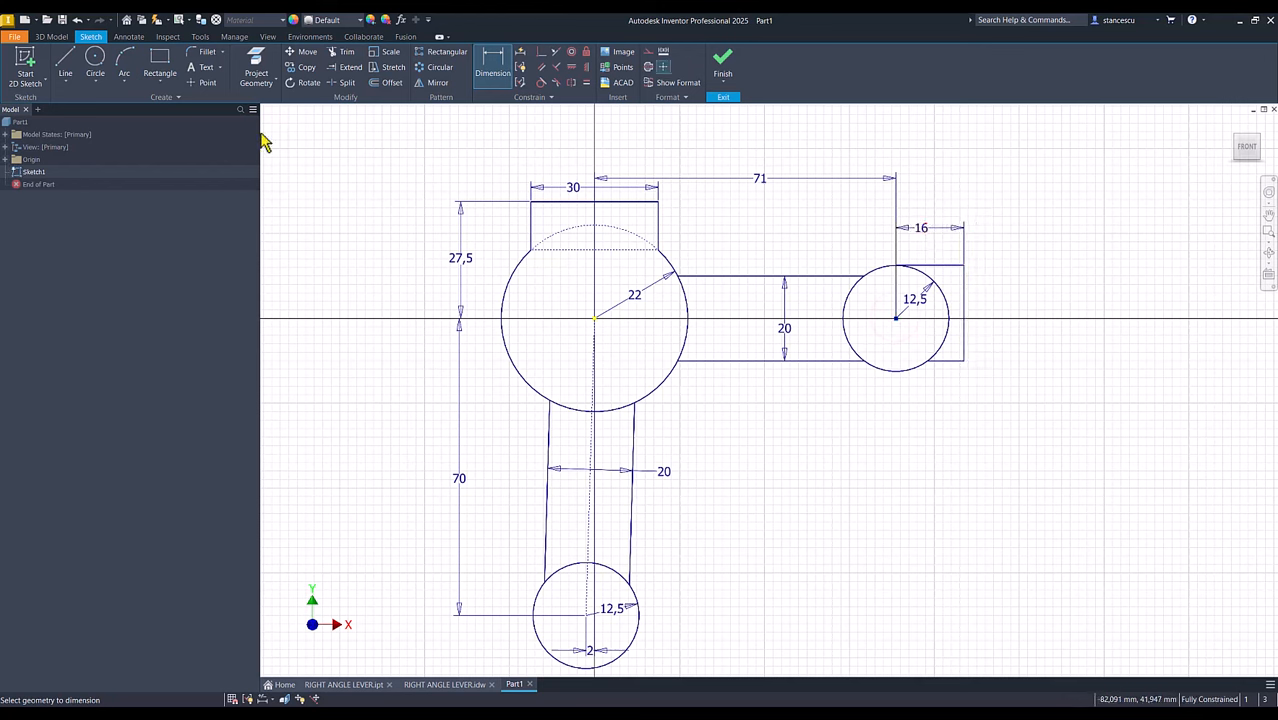
Split the right circle where the clamp end lines meet it and convert the arc inside the clamp end to construction geometry.
{"action": "left_click", "coordinate": [349, 83]}
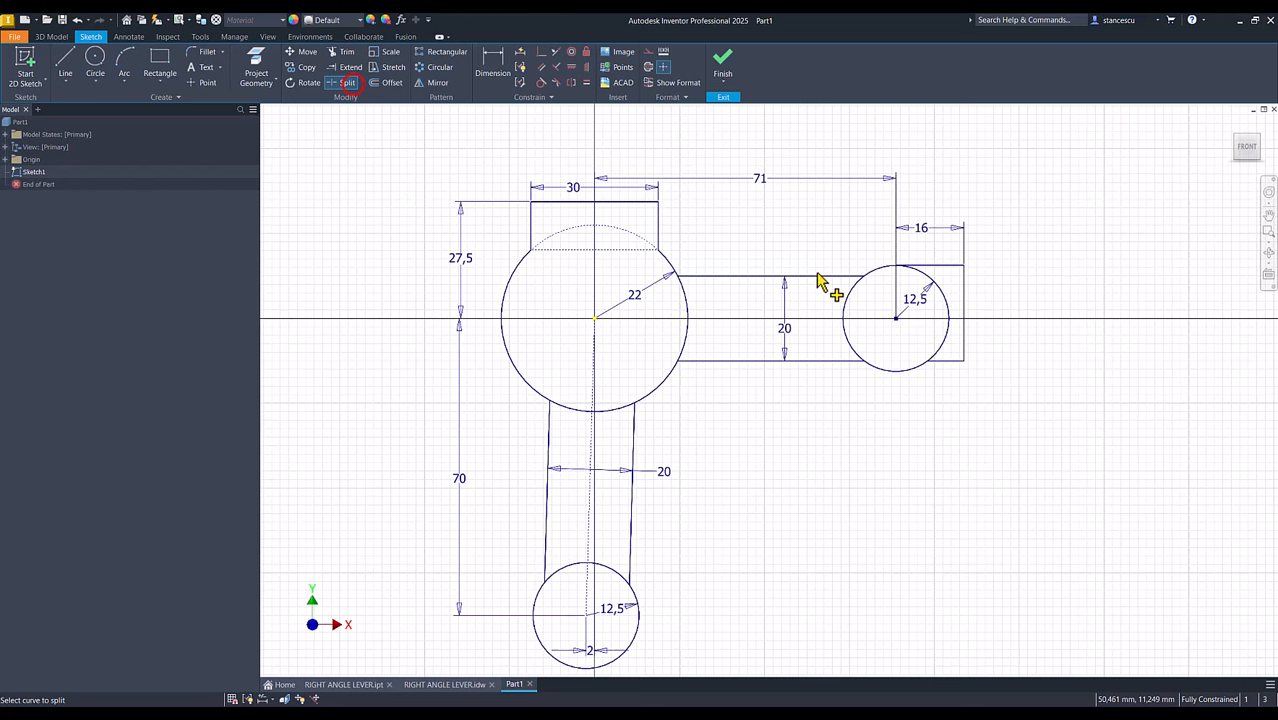
{"action": "left_click", "coordinate": [938, 353]}
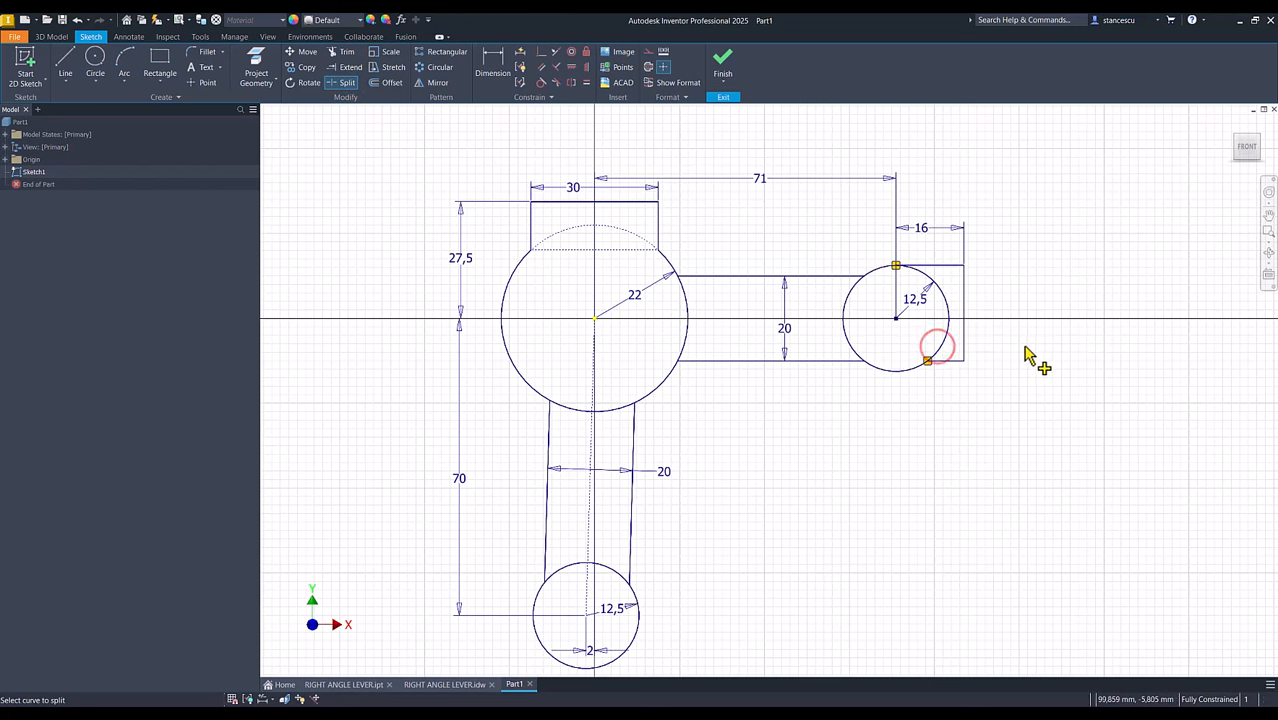
{"action": "key", "text": "Escape"}
{"action": "left_click", "coordinate": [953, 340]}
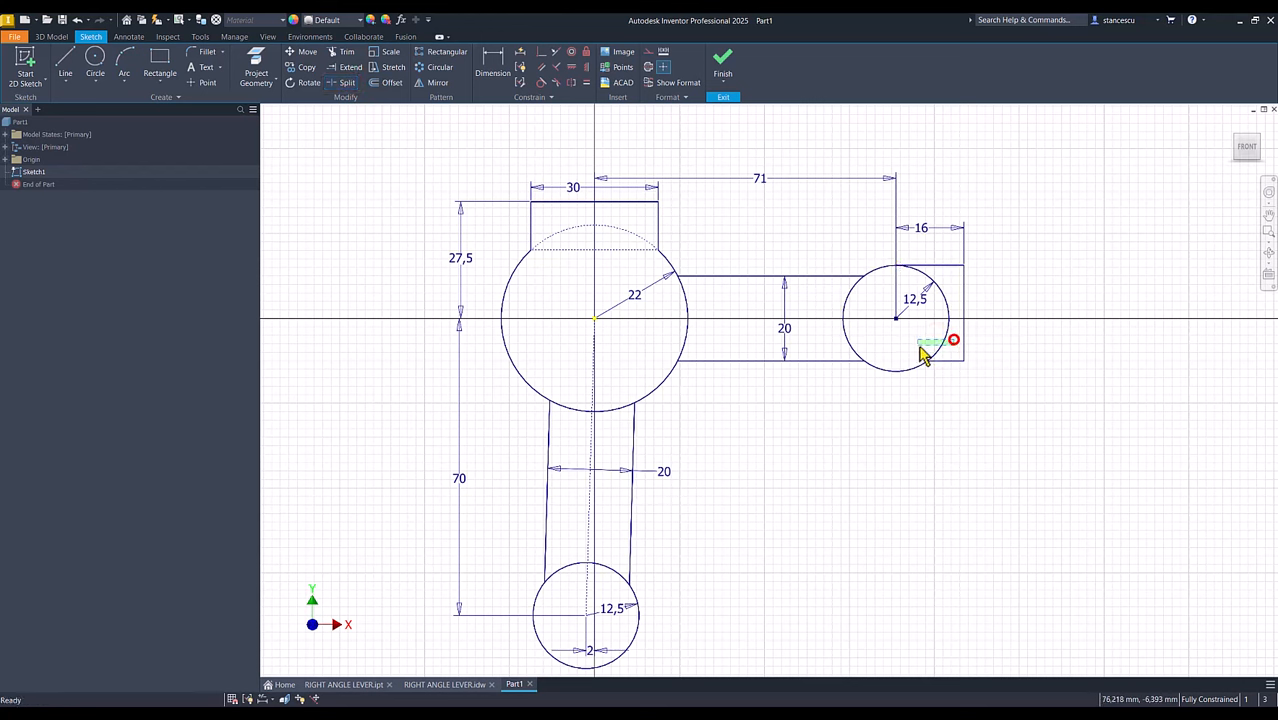
{"action": "right_click", "coordinate": [1035, 200]}
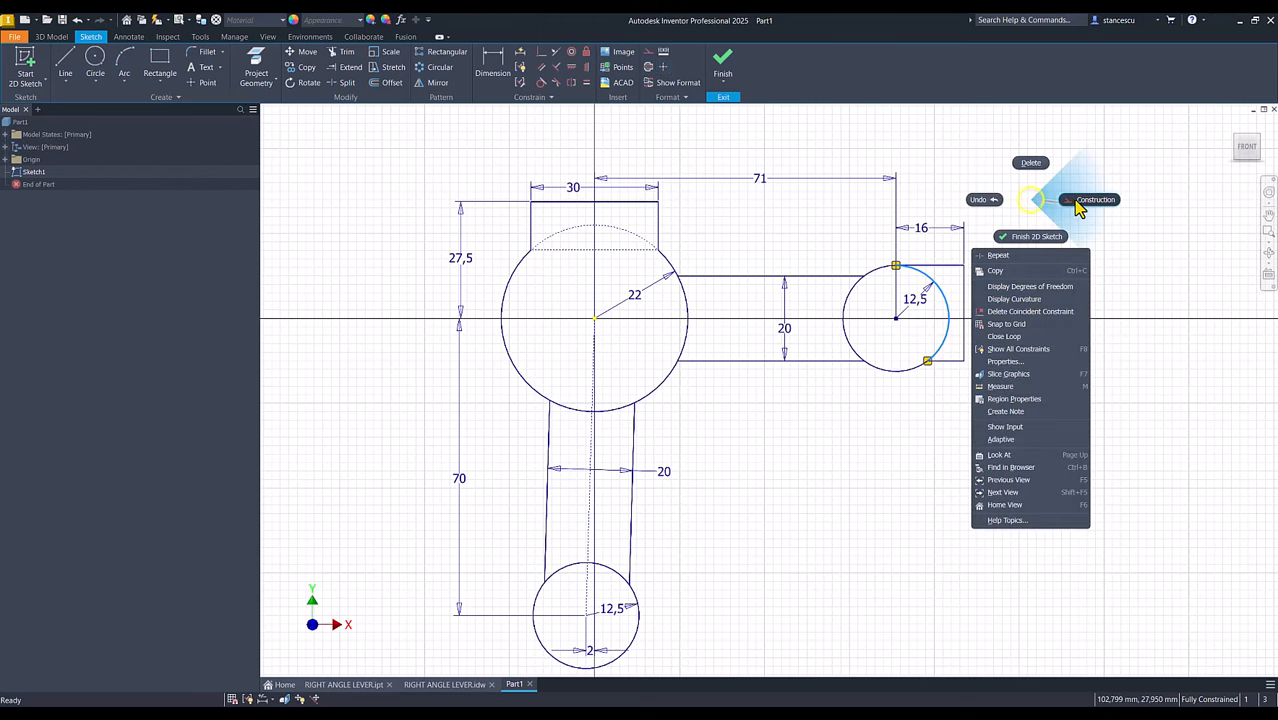
{"action": "left_click", "coordinate": [1076, 200]}
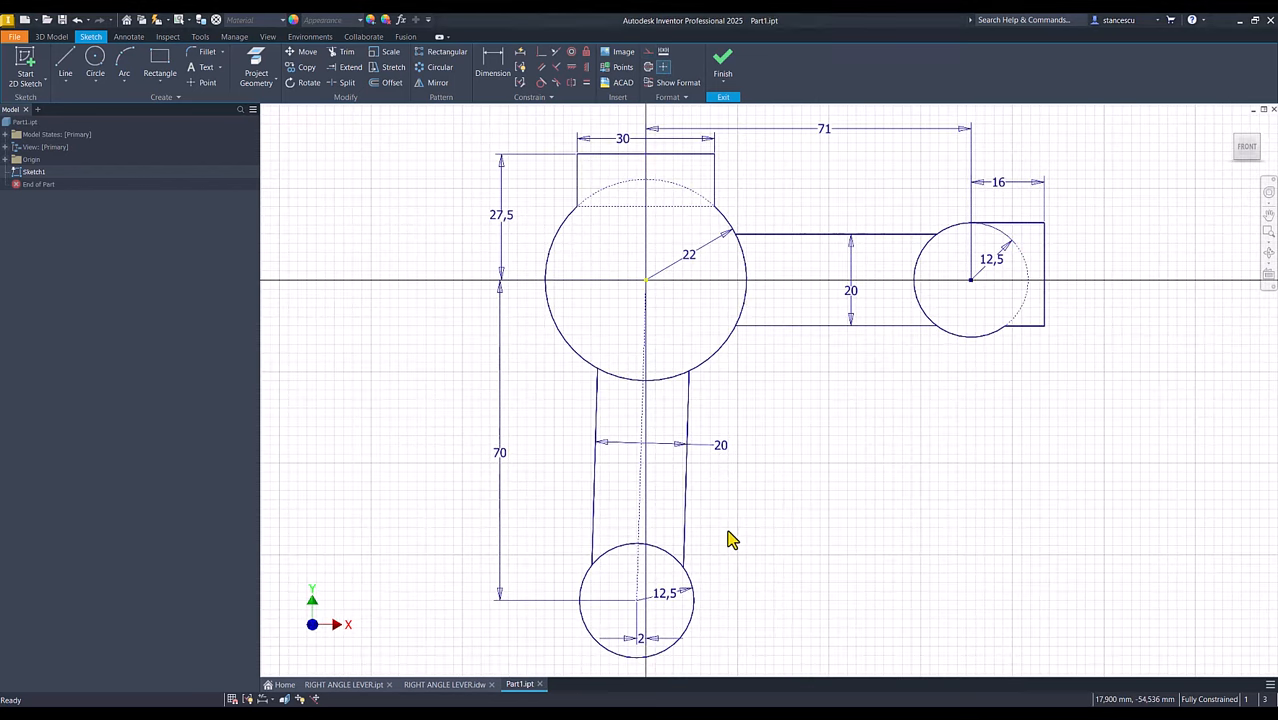
Draw a 15 mm line from the lower circle's center, slanting down to the left at about 119 degrees from horizontal.
{"action": "middle_click_drag", "start_coordinate": [727, 530], "coordinate": [771, 383]}
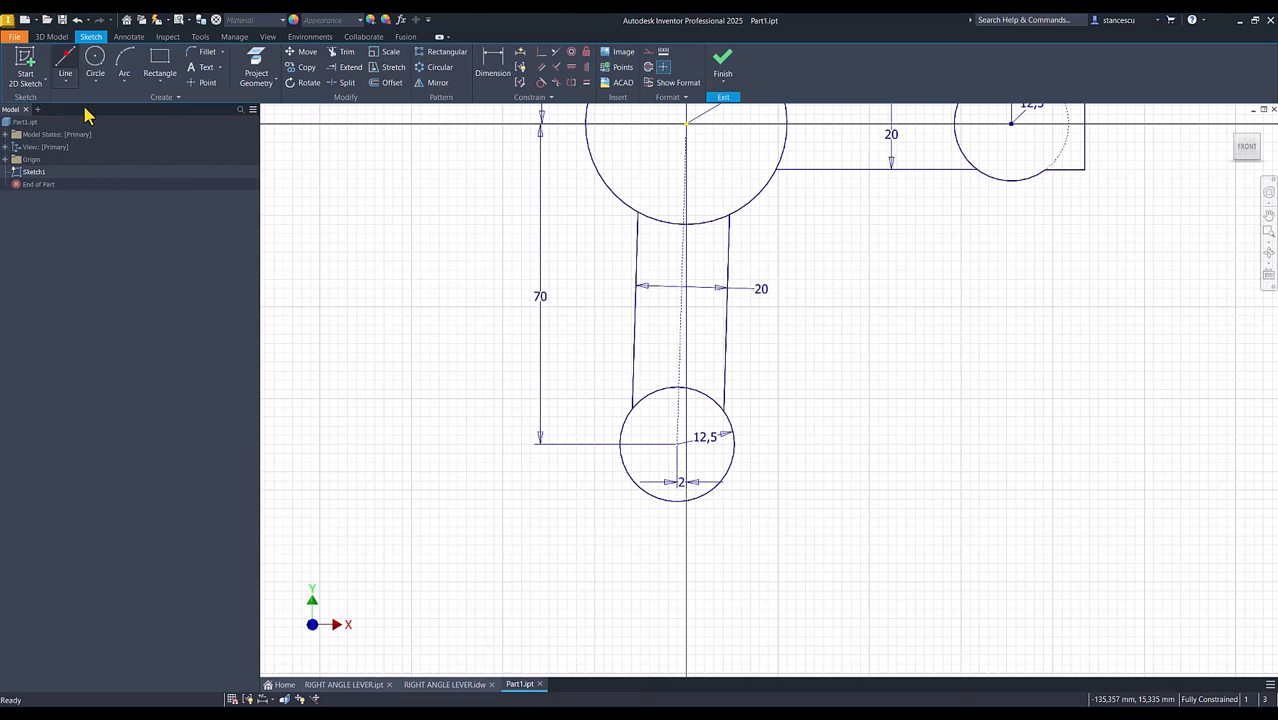
{"action": "key", "text": "l"}
{"action": "left_click", "coordinate": [676, 446]}
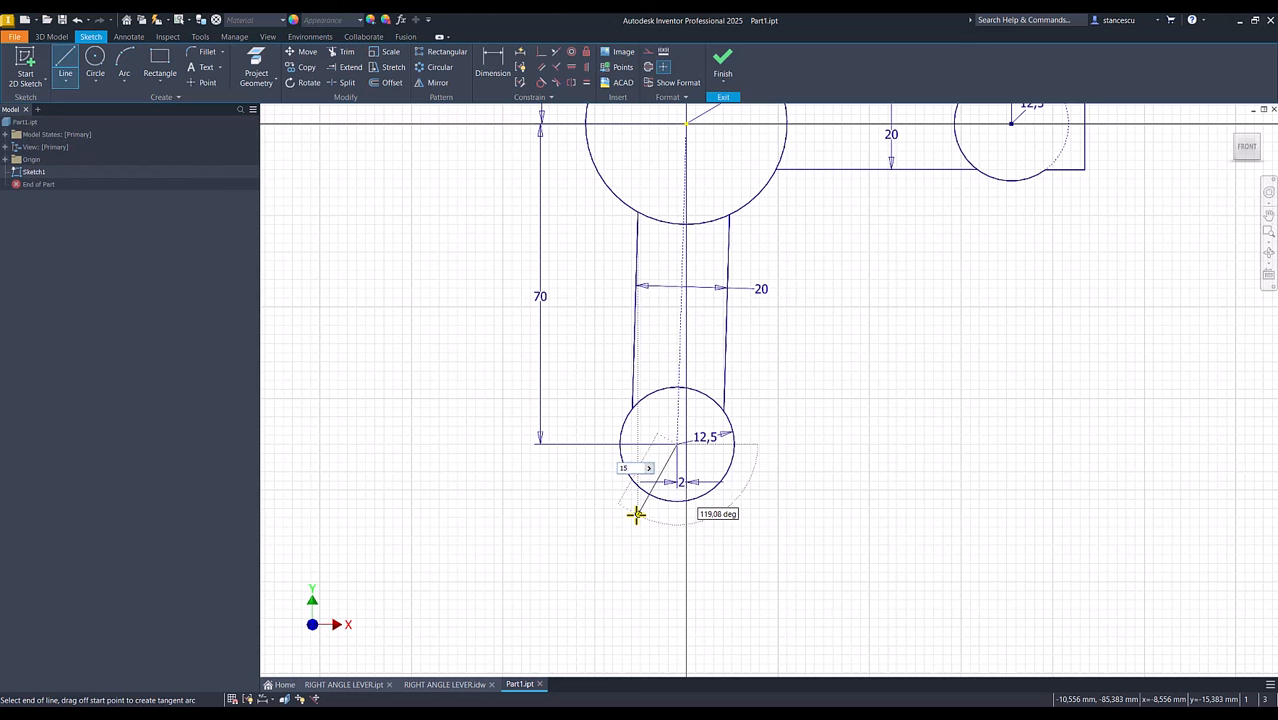
{"action": "type", "text": "15"}
{"action": "key", "text": "Return"}
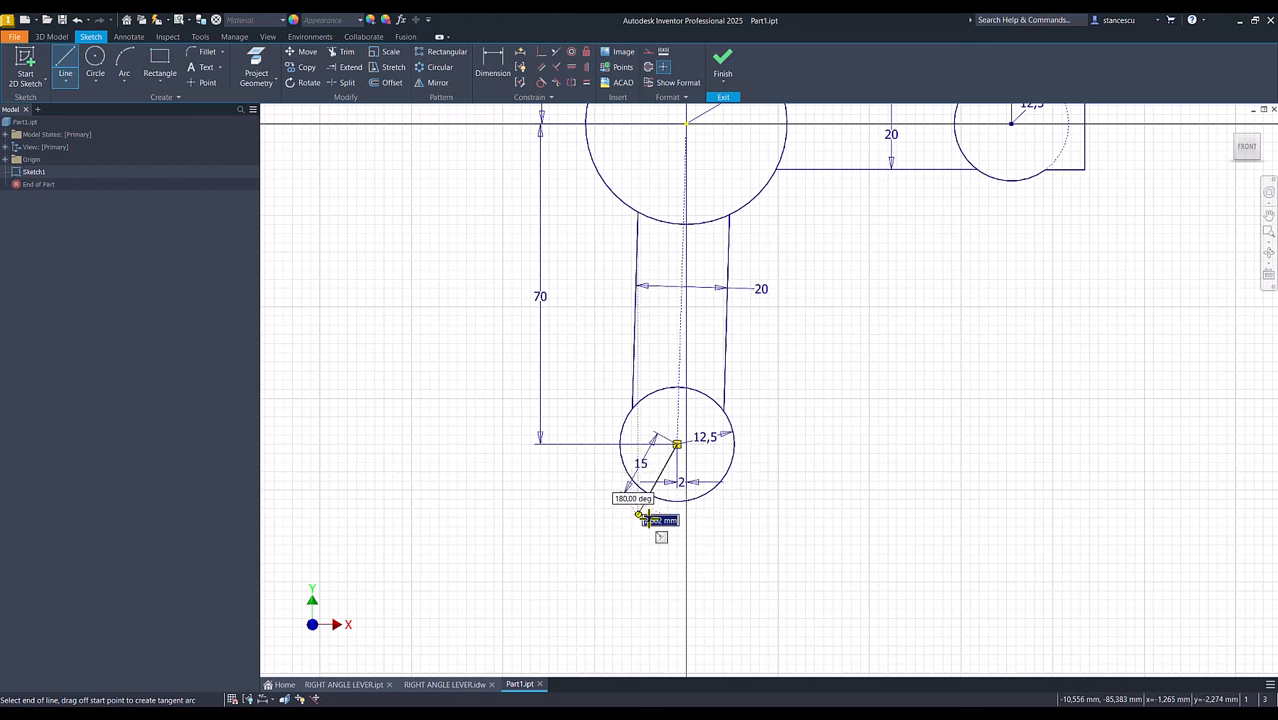
{"action": "key", "text": "Escape"}
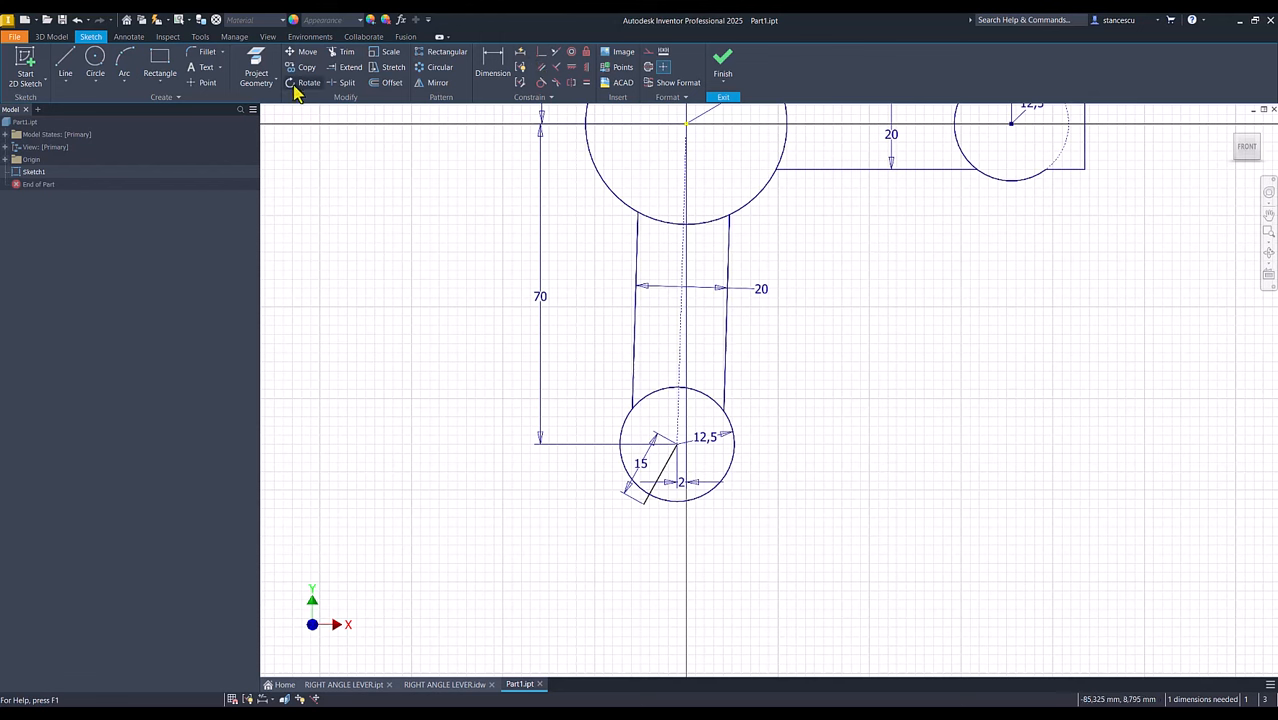
Project the vertical Y axis into the sketch and convert the projected line to construction geometry.
{"action": "left_click", "coordinate": [258, 70]}
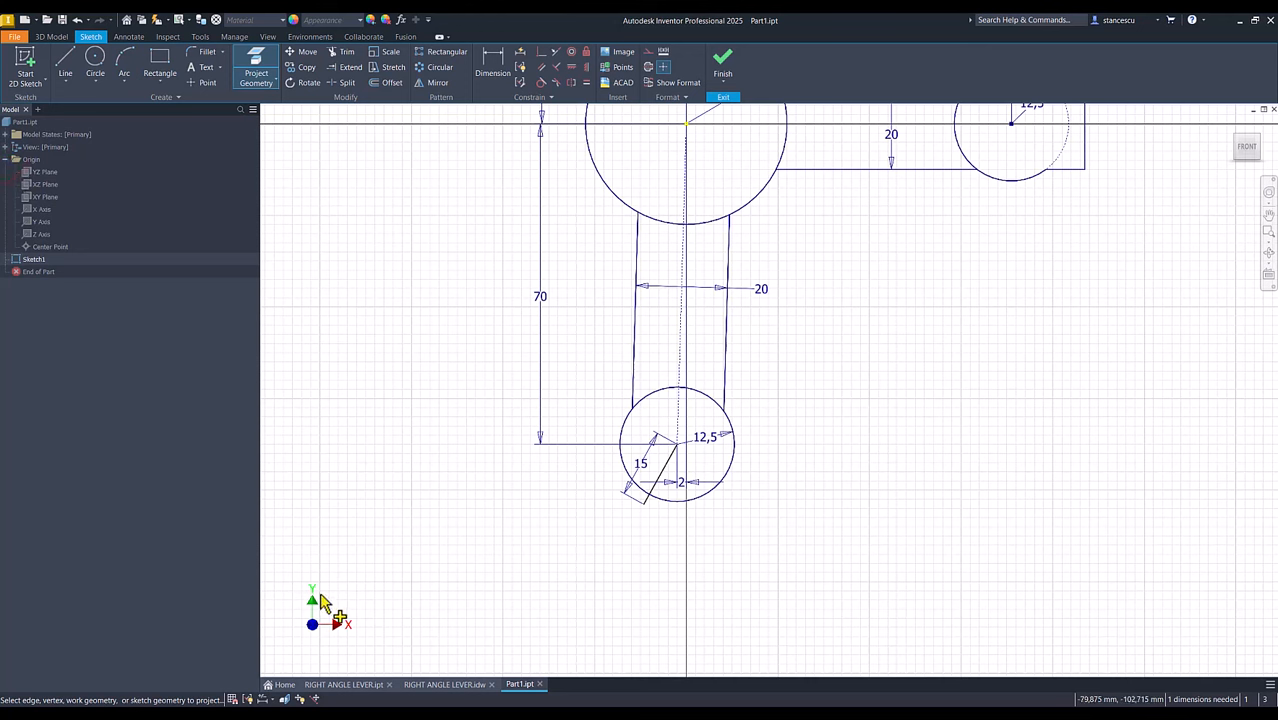
{"action": "left_click", "coordinate": [34, 228]}
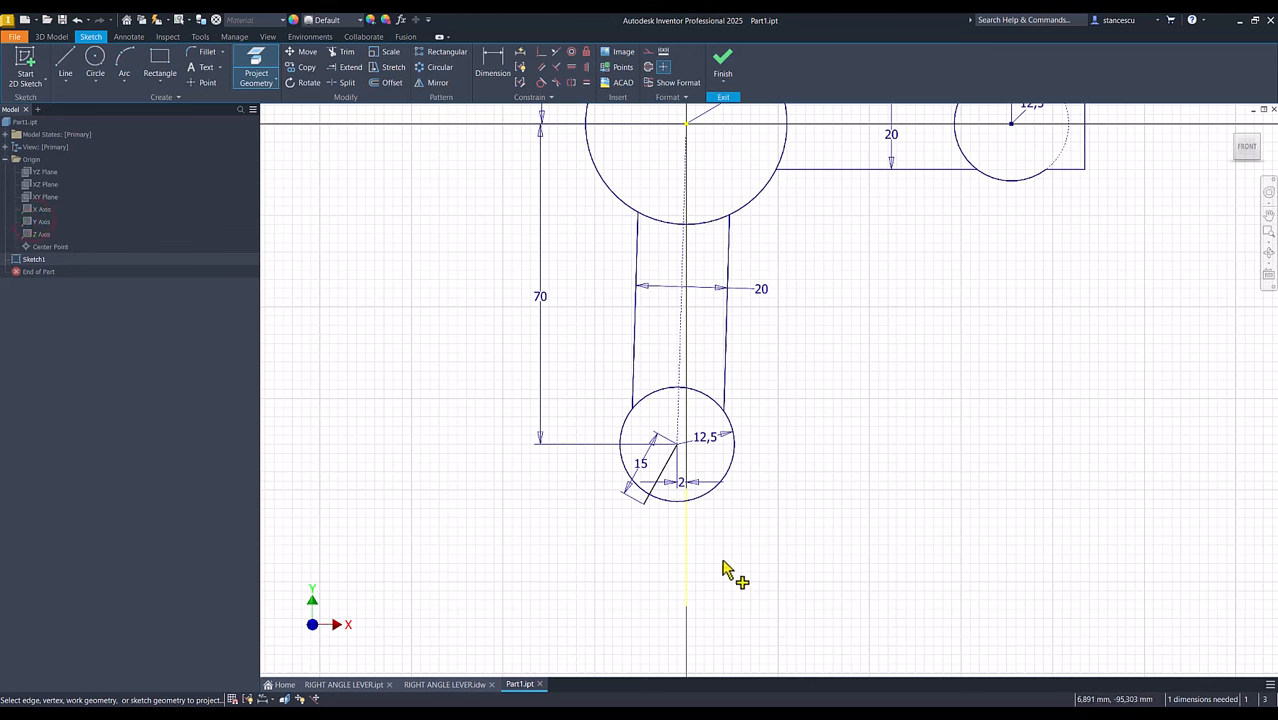
{"action": "key", "text": "Escape"}
{"action": "left_click_drag", "start_coordinate": [705, 572], "coordinate": [653, 583]}
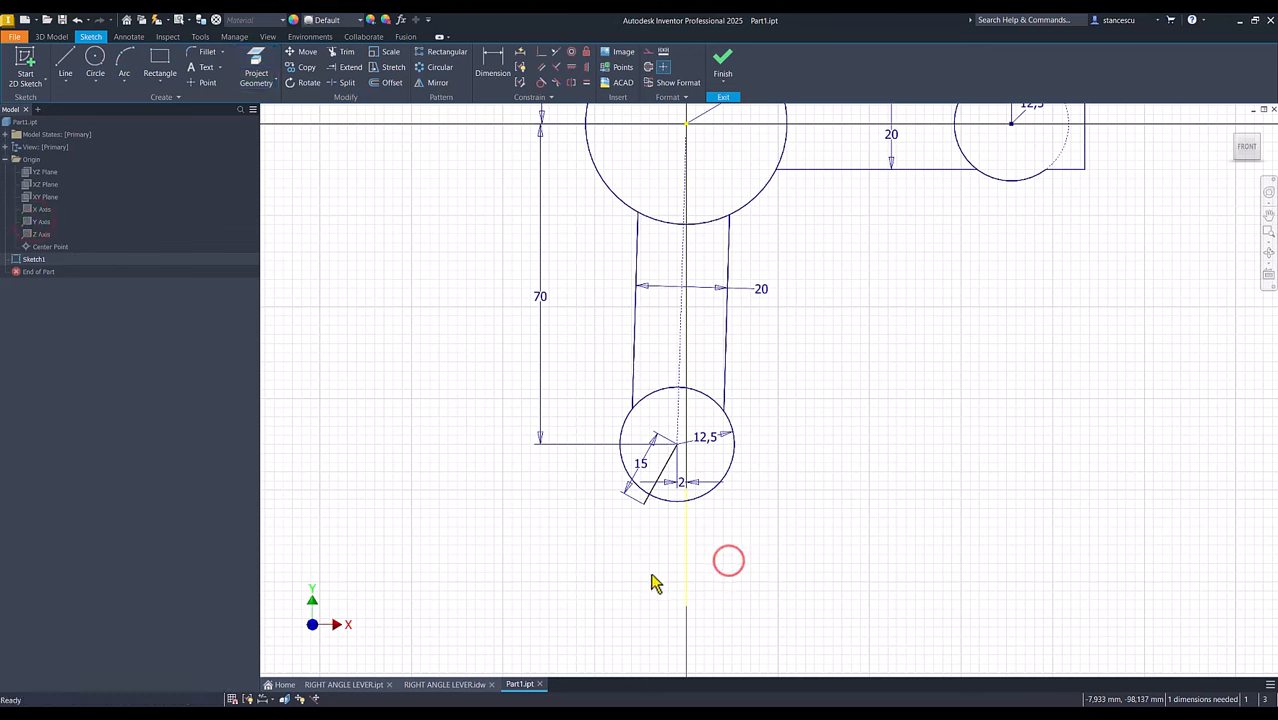
{"action": "right_click", "coordinate": [738, 551]}
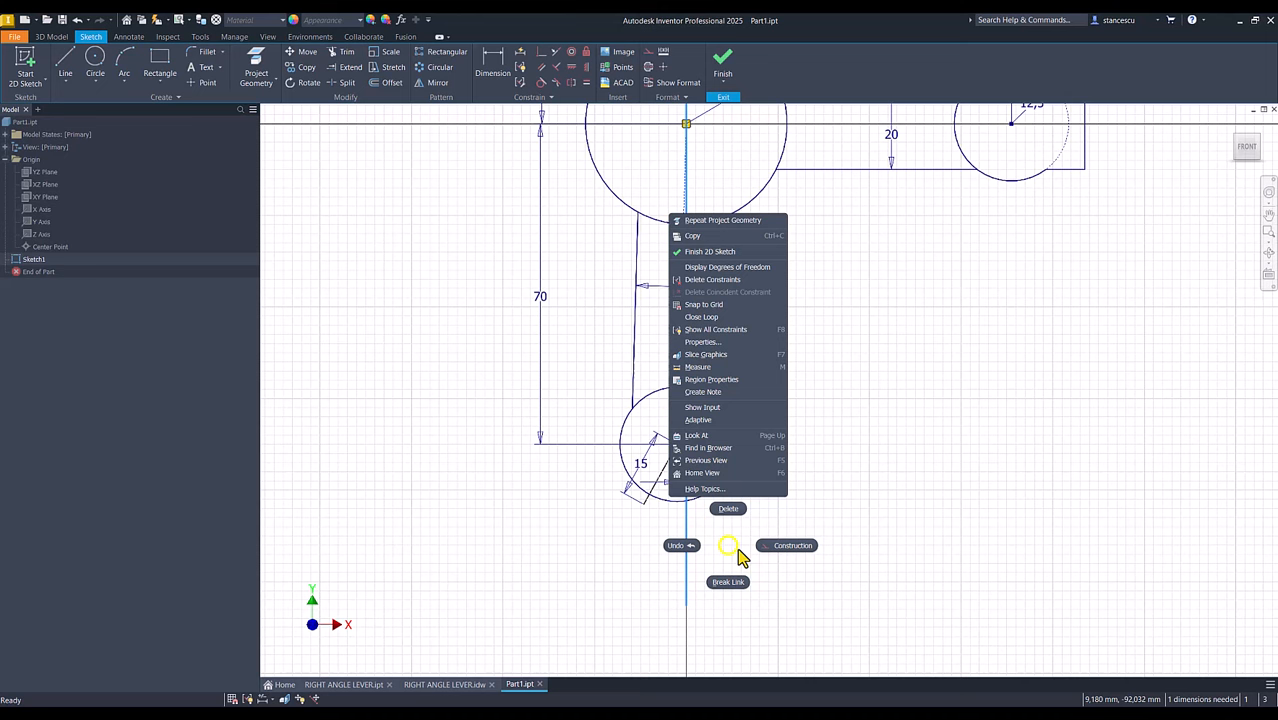
{"action": "left_click", "coordinate": [790, 548]}
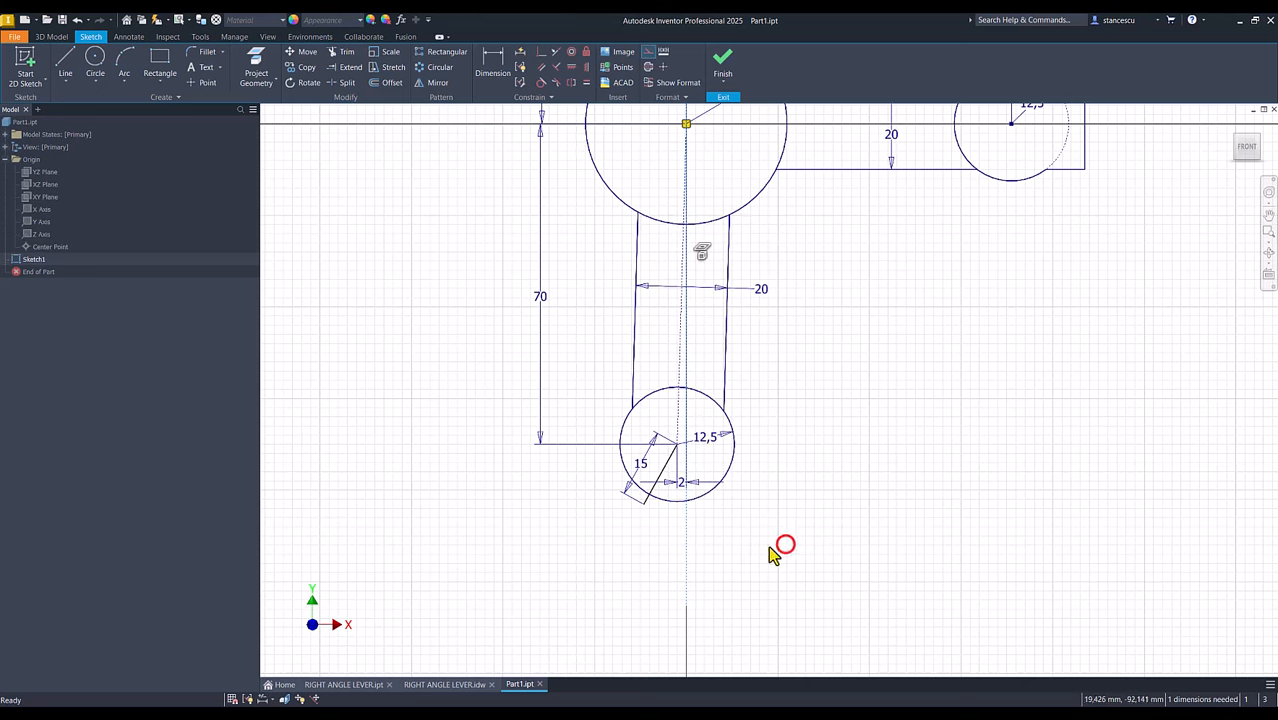
Dimension the angle between the slanted line at the lower circle and the projected vertical axis as 15 degrees.
{"action": "left_click", "coordinate": [494, 72]}
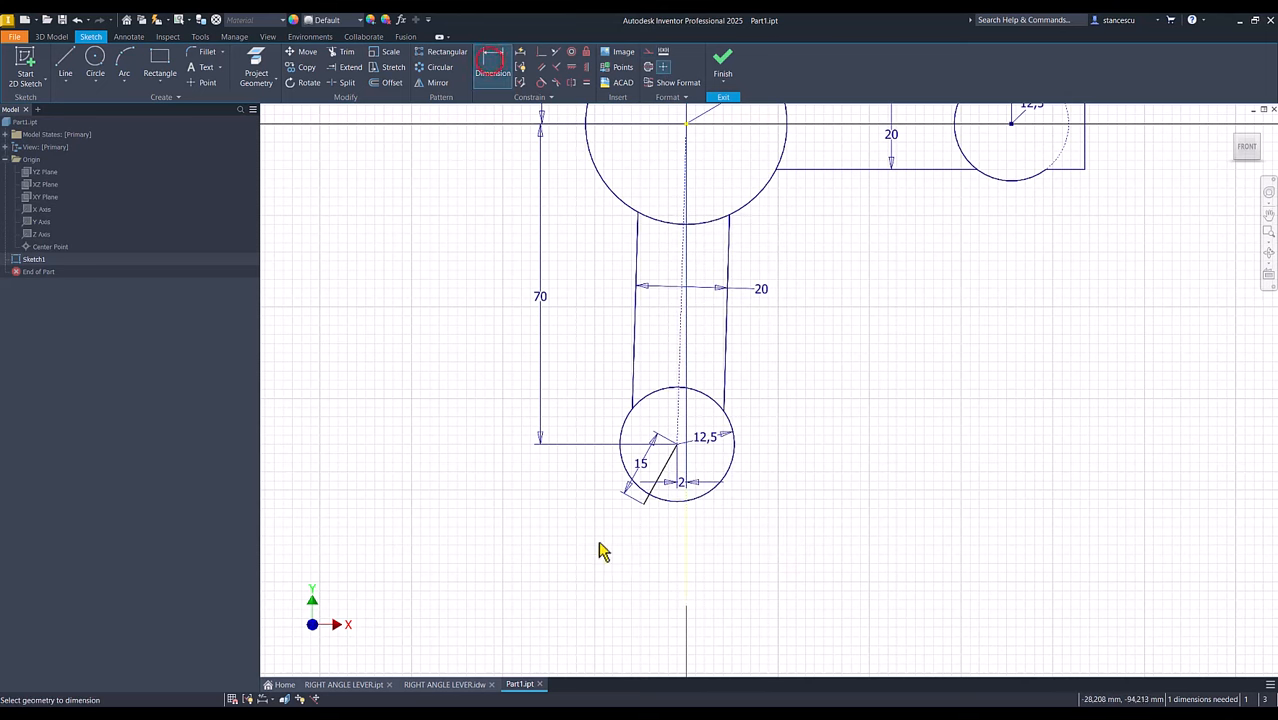
{"action": "left_click", "coordinate": [654, 492]}
{"action": "left_click", "coordinate": [685, 546]}
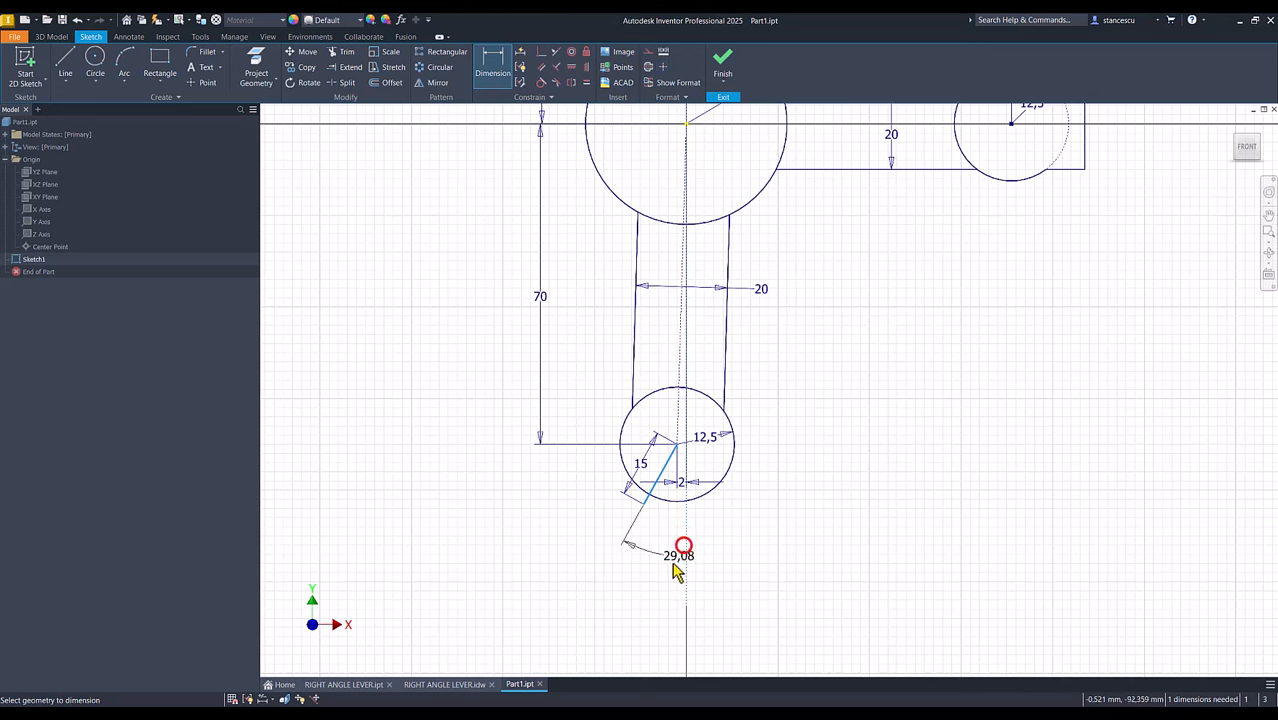
{"action": "left_click", "coordinate": [643, 588]}
{"action": "type", "text": "1"}
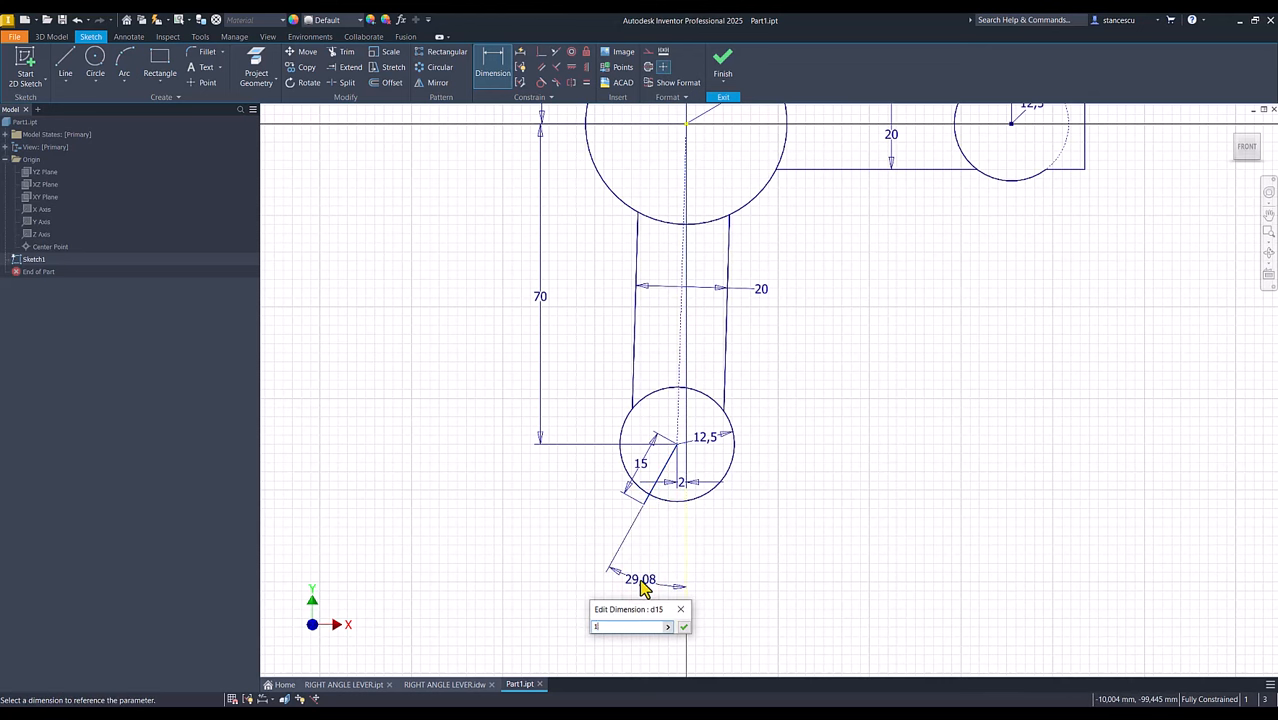
{"action": "type", "text": "5"}
{"action": "key", "text": "Return"}
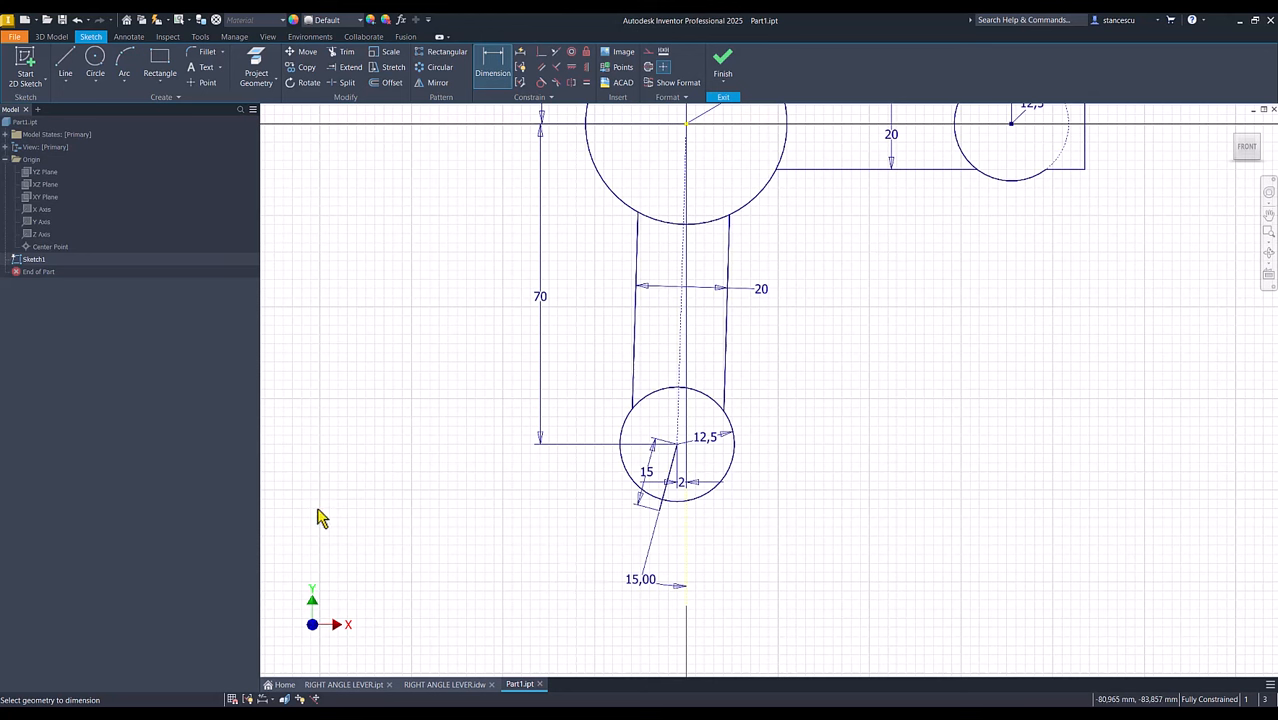
Draw a three-point rectangle 20 mm wide over the lower circle, perpendicular to the slanted line and extending below the circle's center.
{"action": "left_click", "coordinate": [160, 87]}
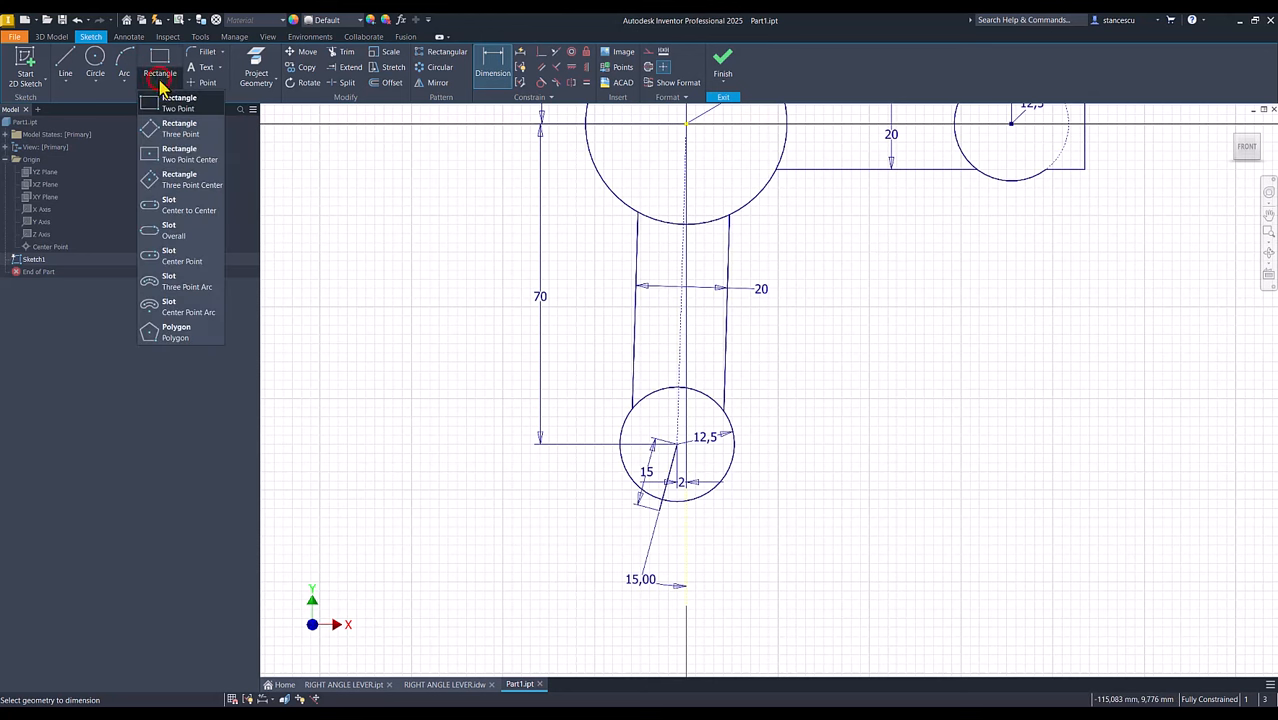
{"action": "left_click", "coordinate": [176, 133]}
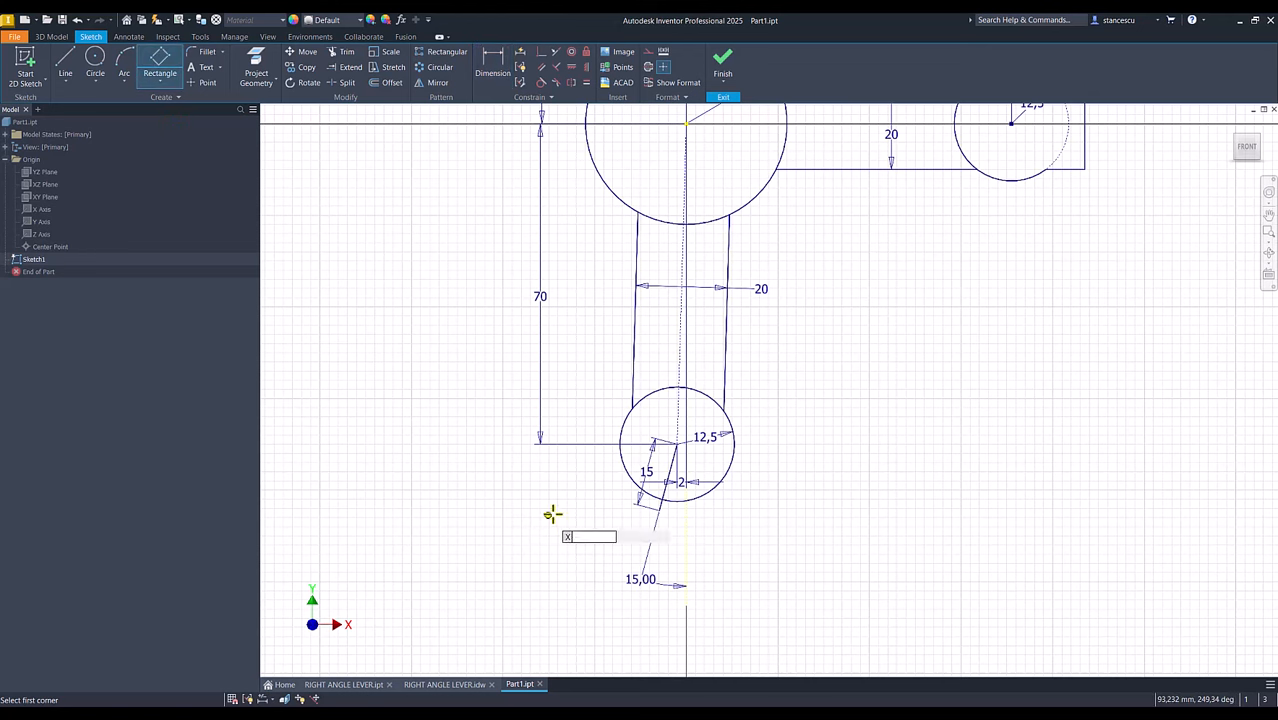
{"action": "left_click", "coordinate": [596, 432]}
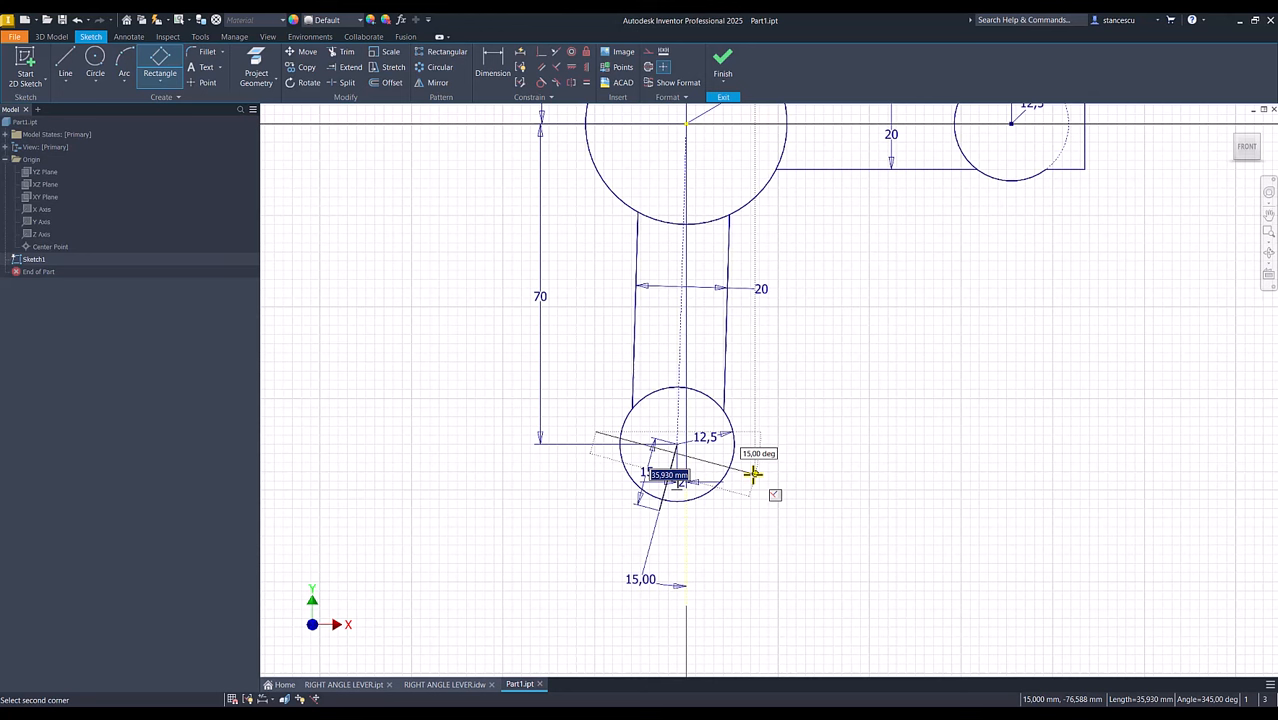
{"action": "key", "text": "Return"}
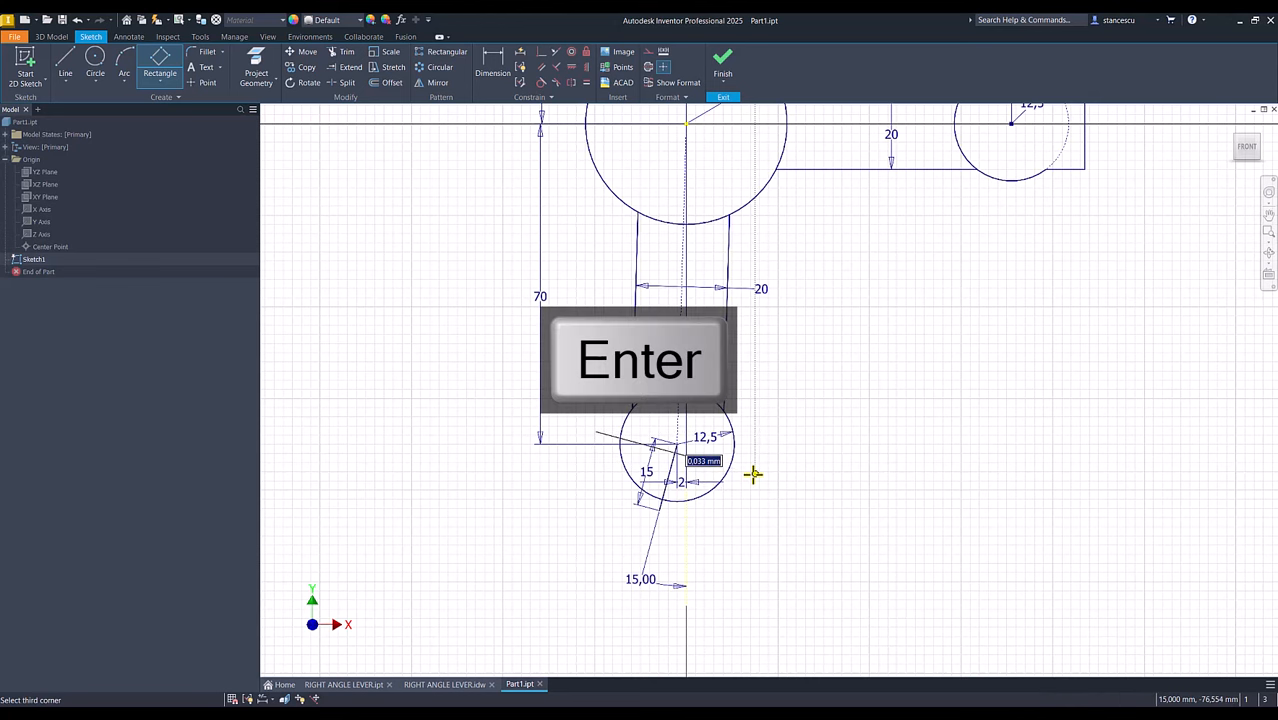
{"action": "left_click", "coordinate": [721, 552]}
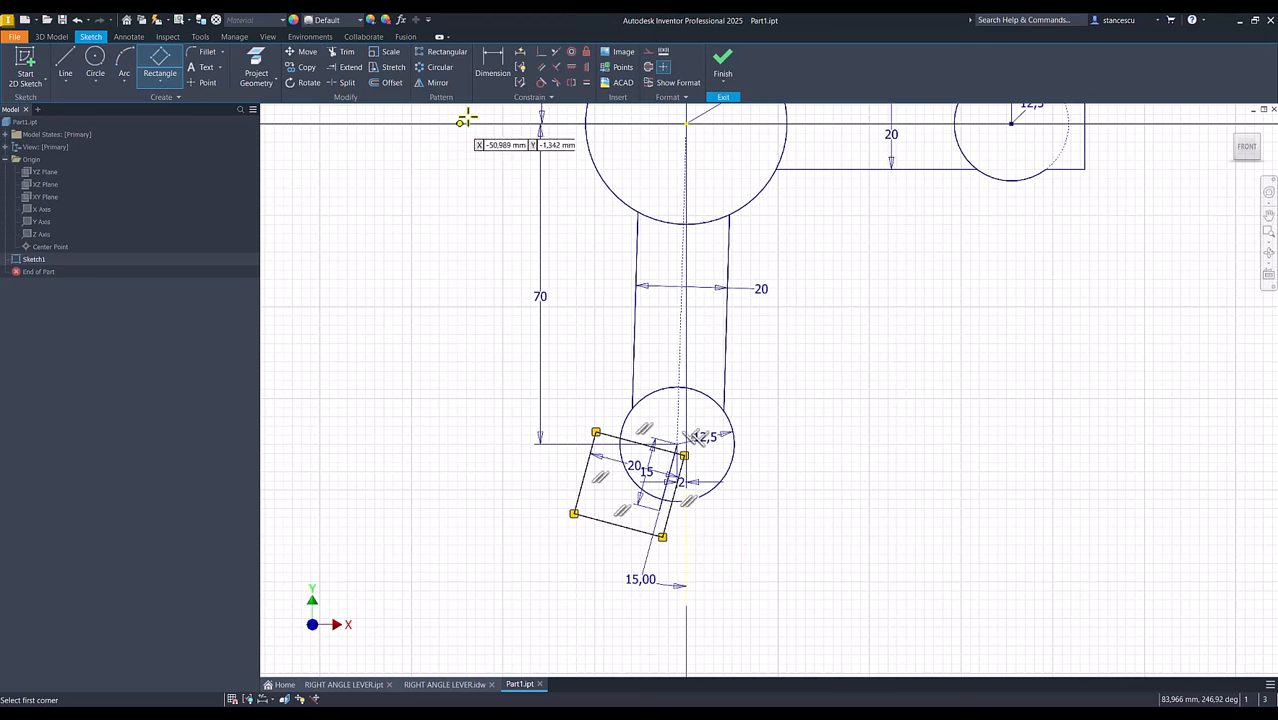
Make the midpoint of the rectangle's upper edge coincident with the lower circle's center and place its 20 mm dimension below the rectangle.
{"action": "left_click", "coordinate": [541, 51]}
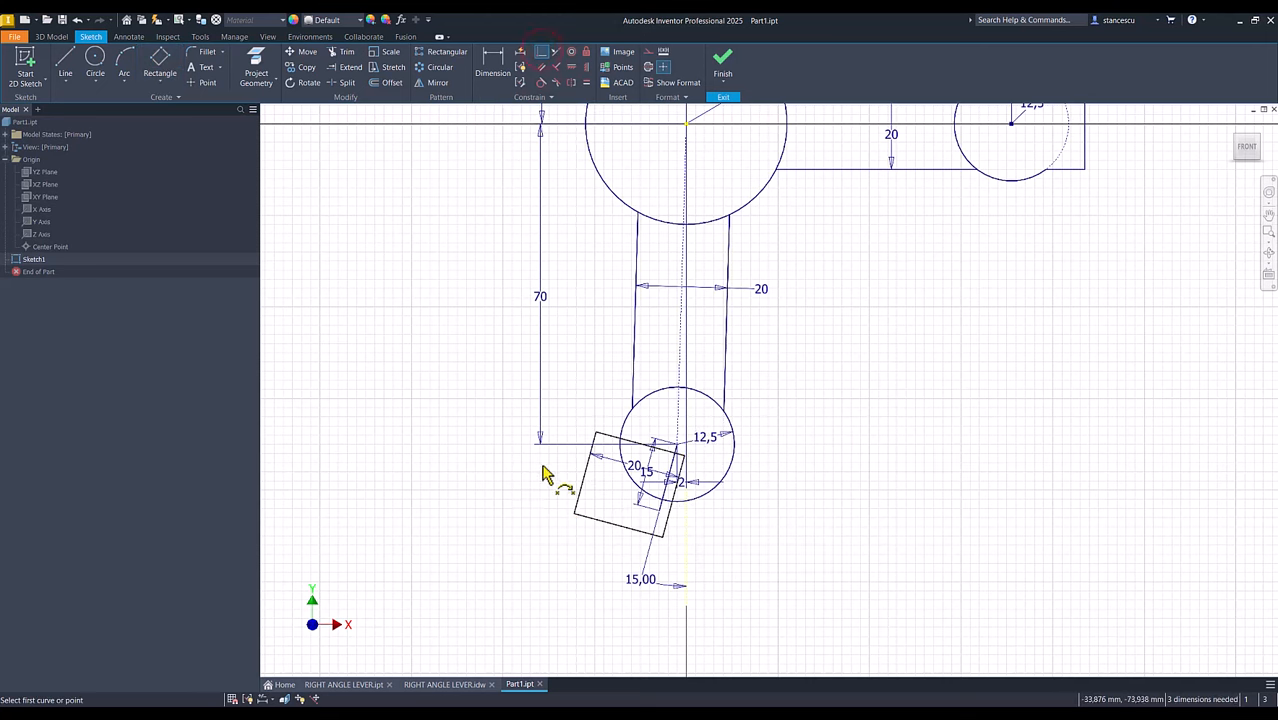
{"action": "left_click", "coordinate": [640, 443]}
{"action": "left_click", "coordinate": [677, 443]}
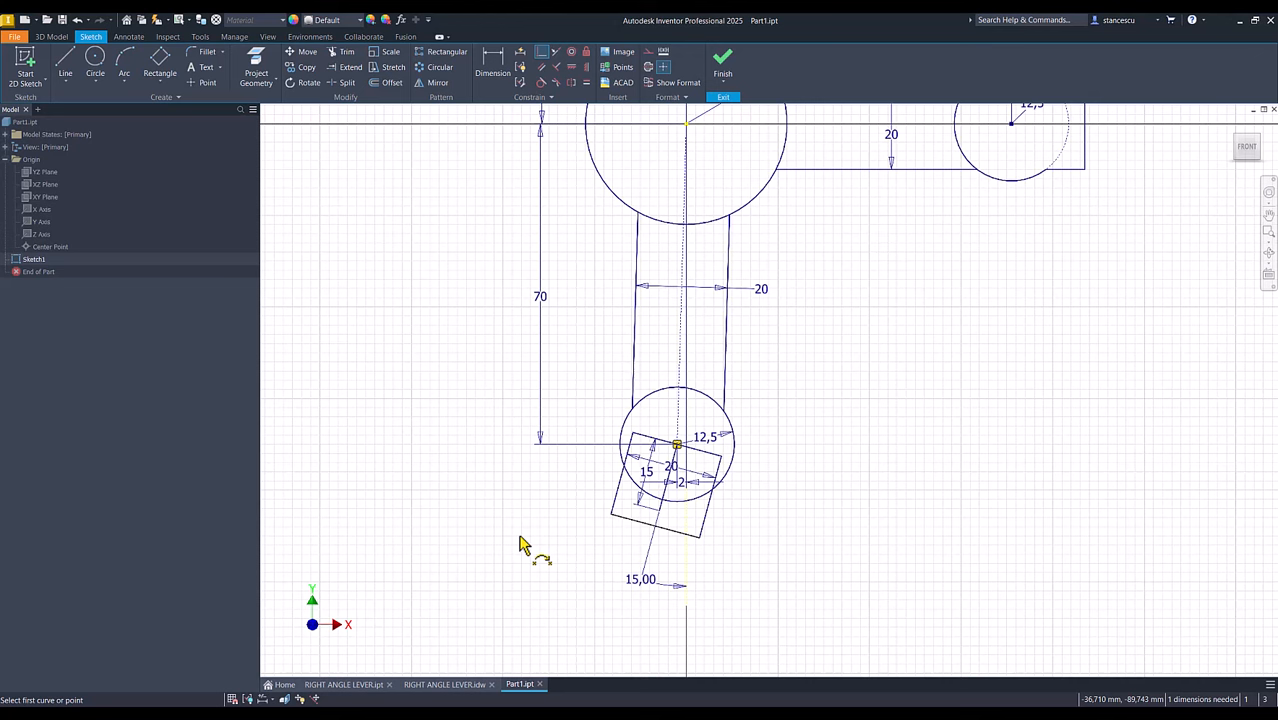
{"action": "key", "text": "Escape"}
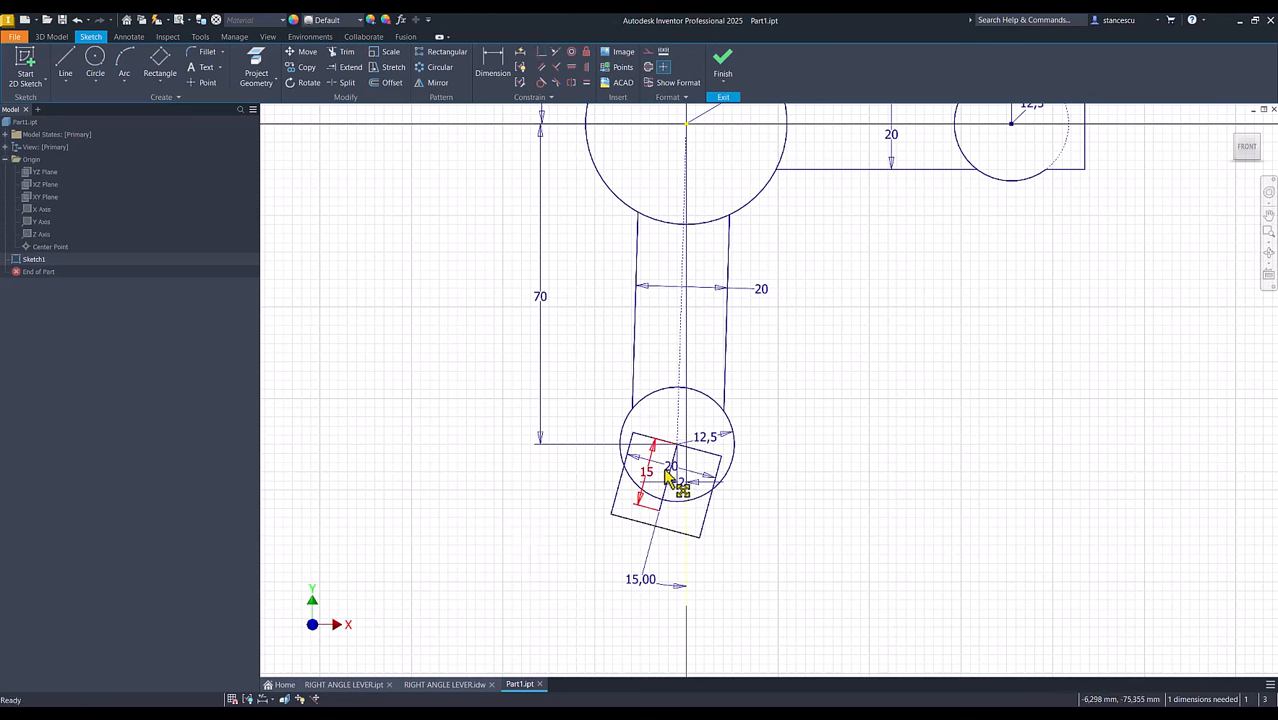
{"action": "left_click_drag", "start_coordinate": [672, 478], "coordinate": [644, 540]}
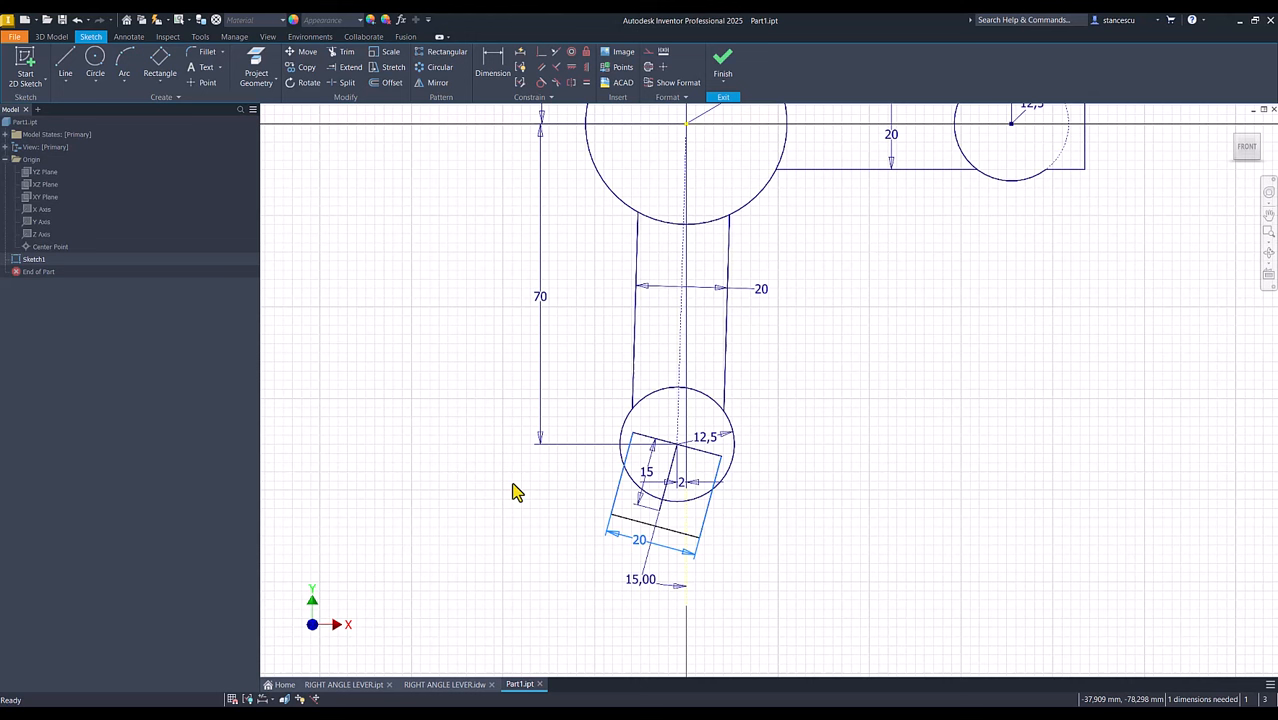
Make the rectangle's lower edge coincident with the slanted line's free end and convert that line to construction geometry.
{"action": "left_click", "coordinate": [542, 54]}
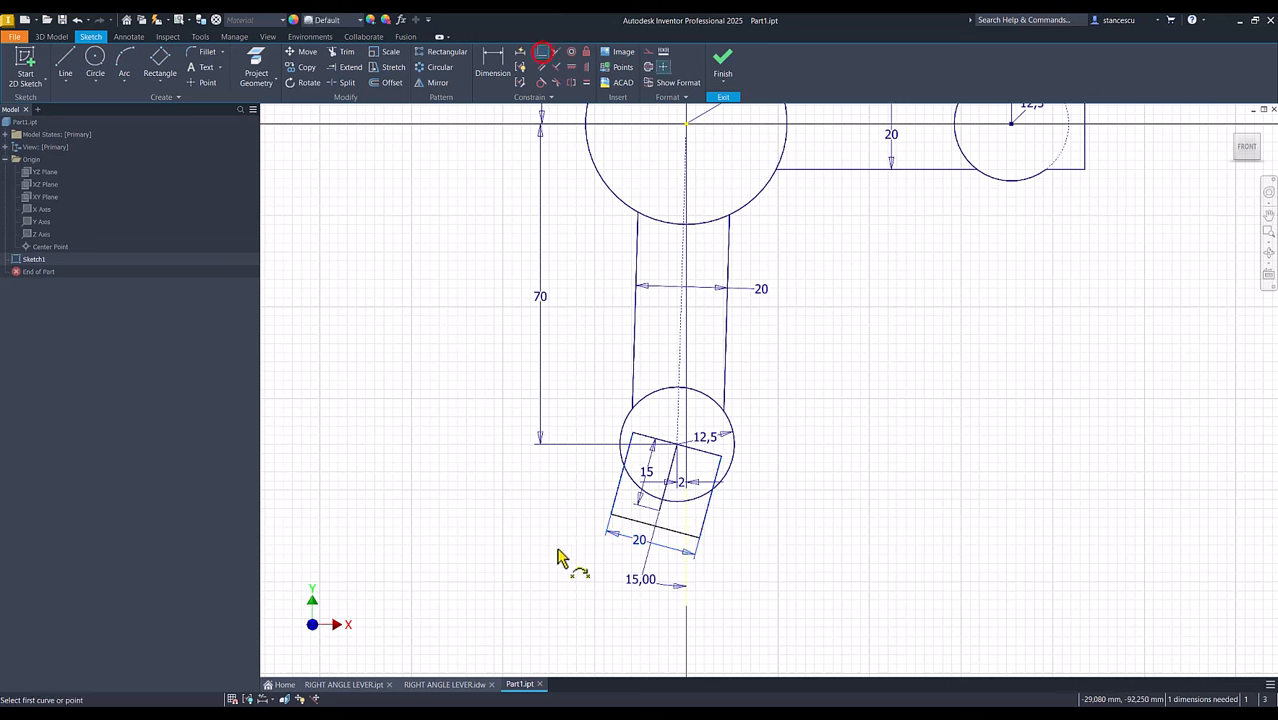
{"action": "left_click", "coordinate": [658, 512]}
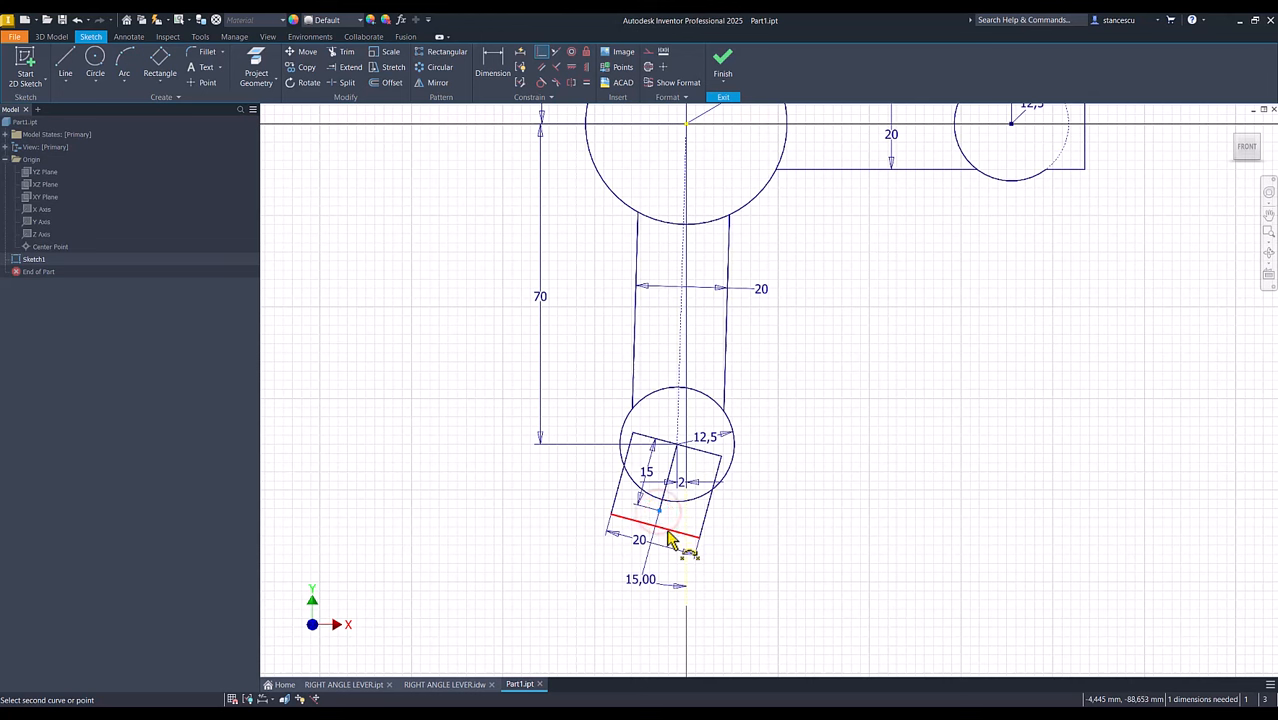
{"action": "left_click", "coordinate": [665, 528]}
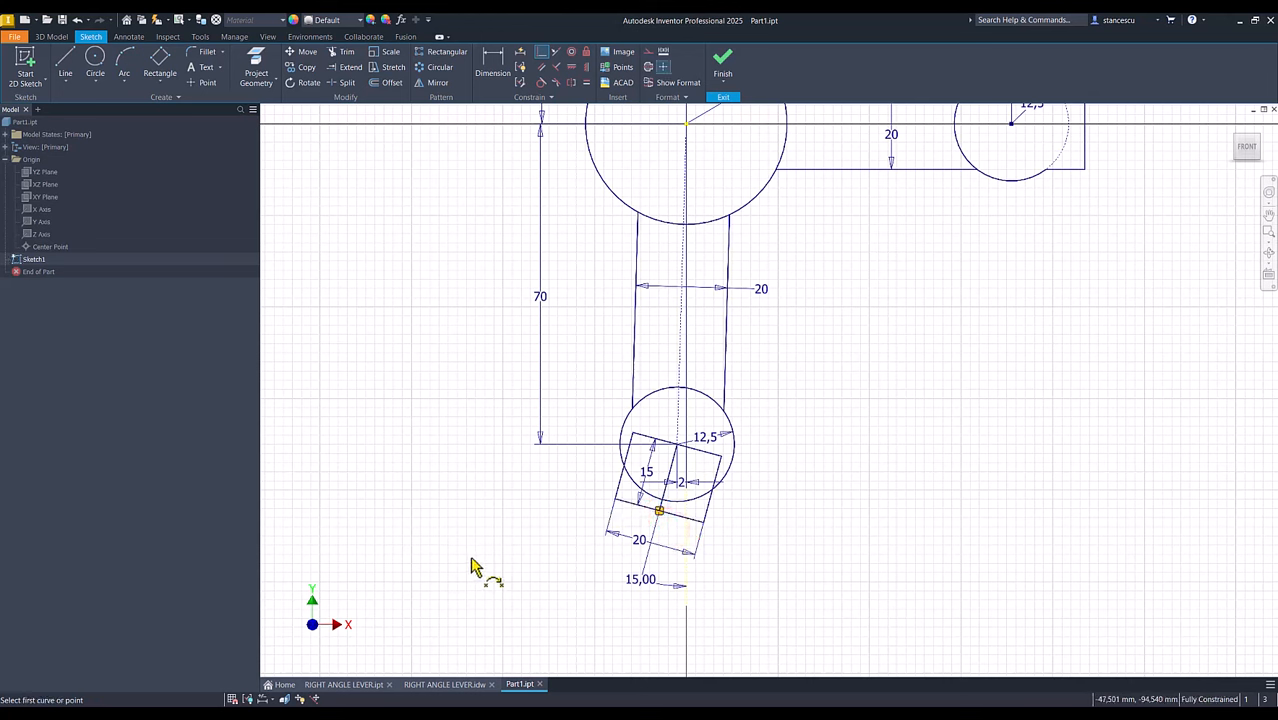
{"action": "key", "text": "Escape"}
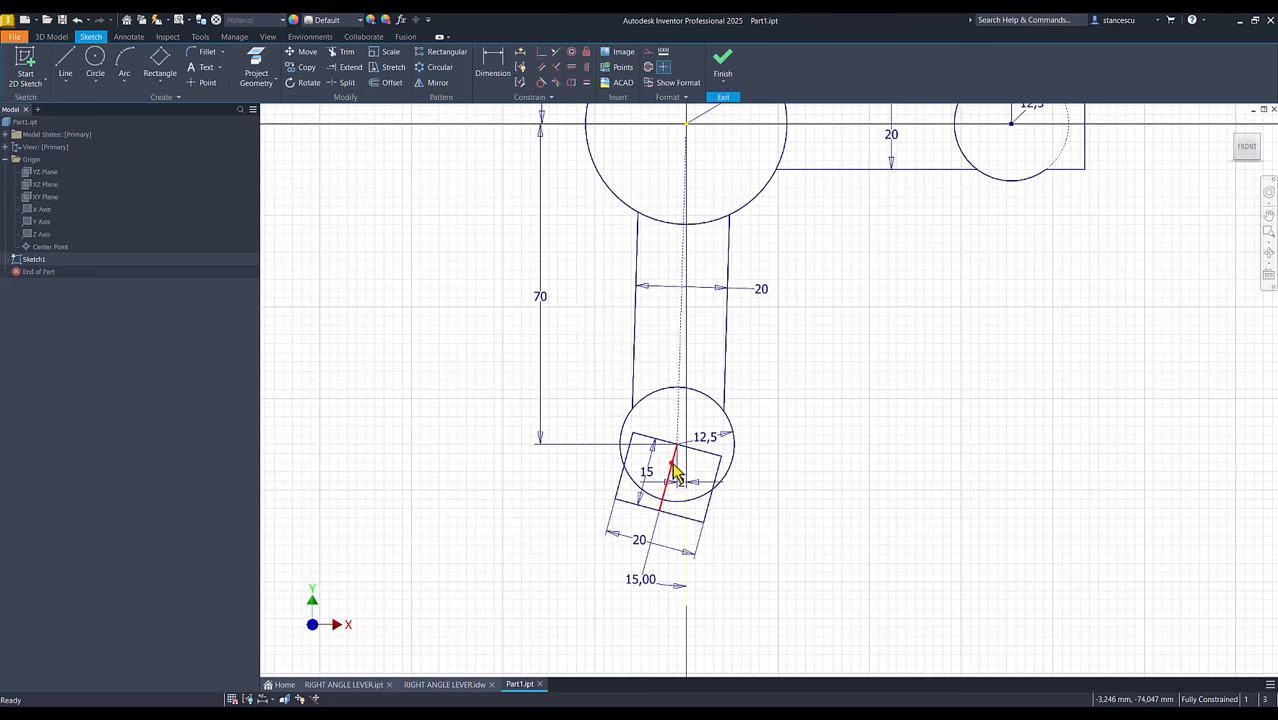
{"action": "left_click", "coordinate": [675, 470]}
{"action": "right_click", "coordinate": [808, 499]}
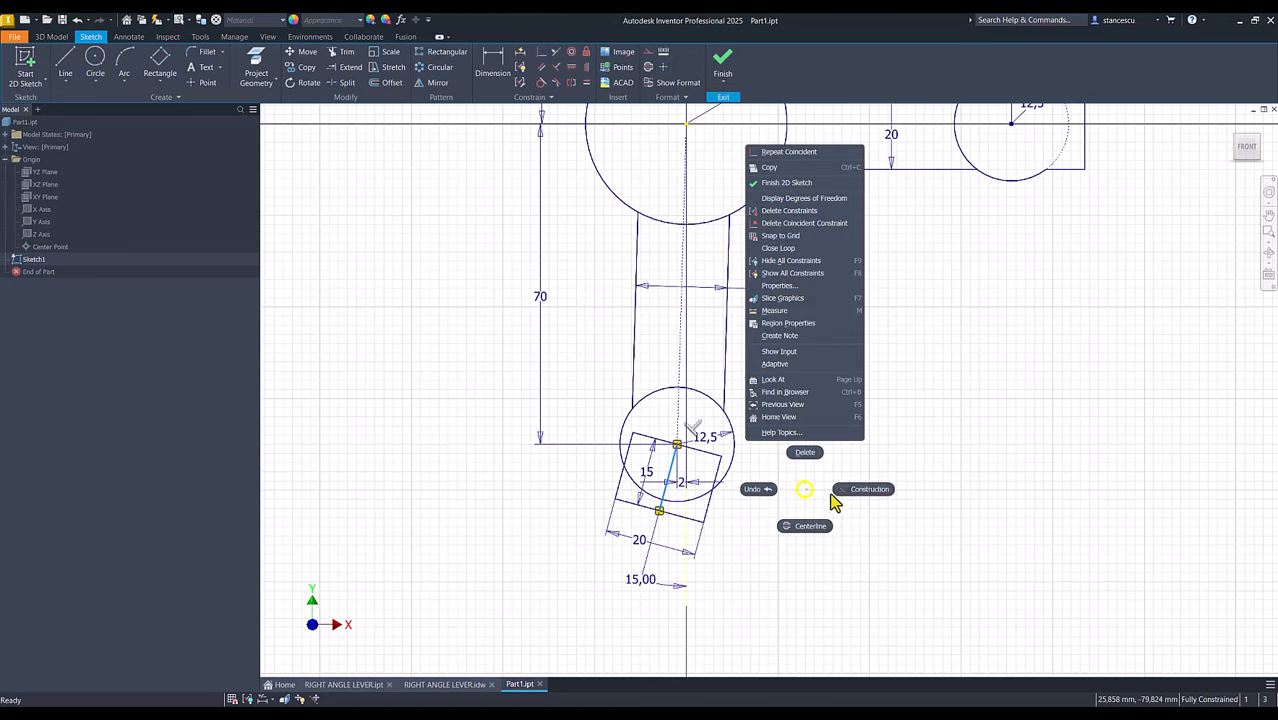
{"action": "left_click", "coordinate": [858, 487]}
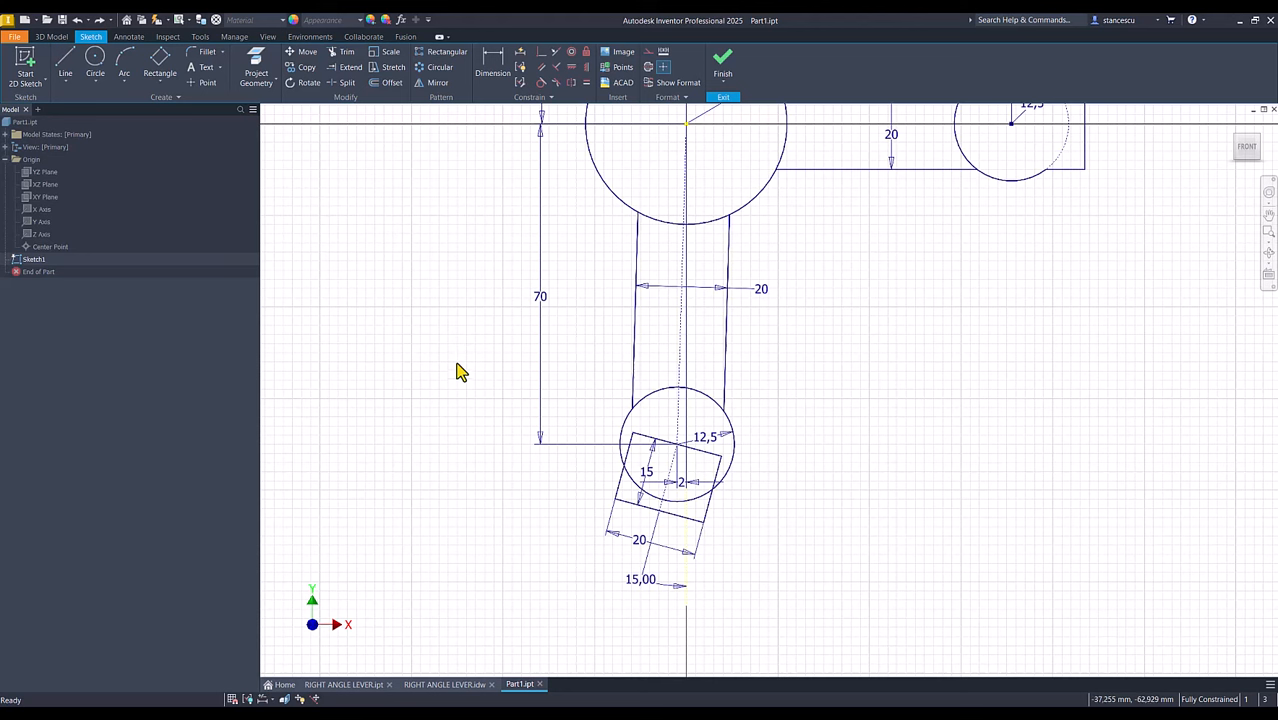
Split the lower circle and the rectangle's sides where they cross, and split the circle where the arm's edges meet it.
{"action": "left_click", "coordinate": [343, 82]}
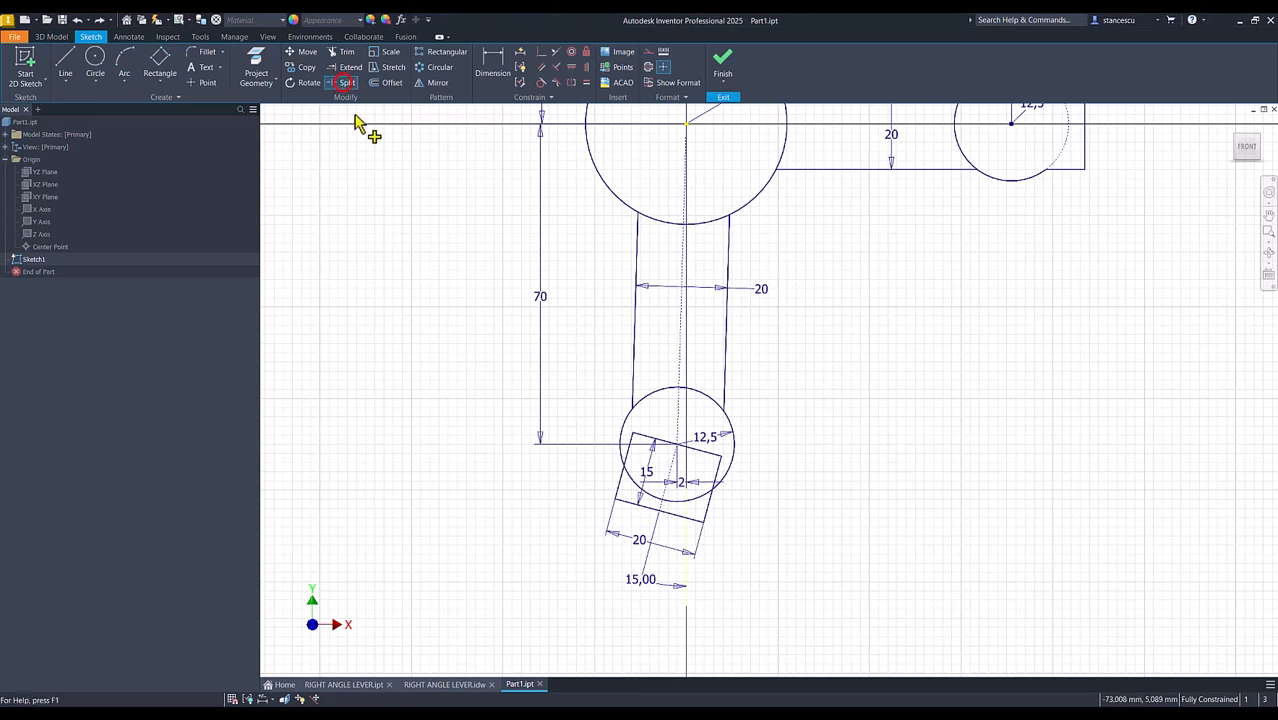
{"action": "left_click", "coordinate": [625, 475]}
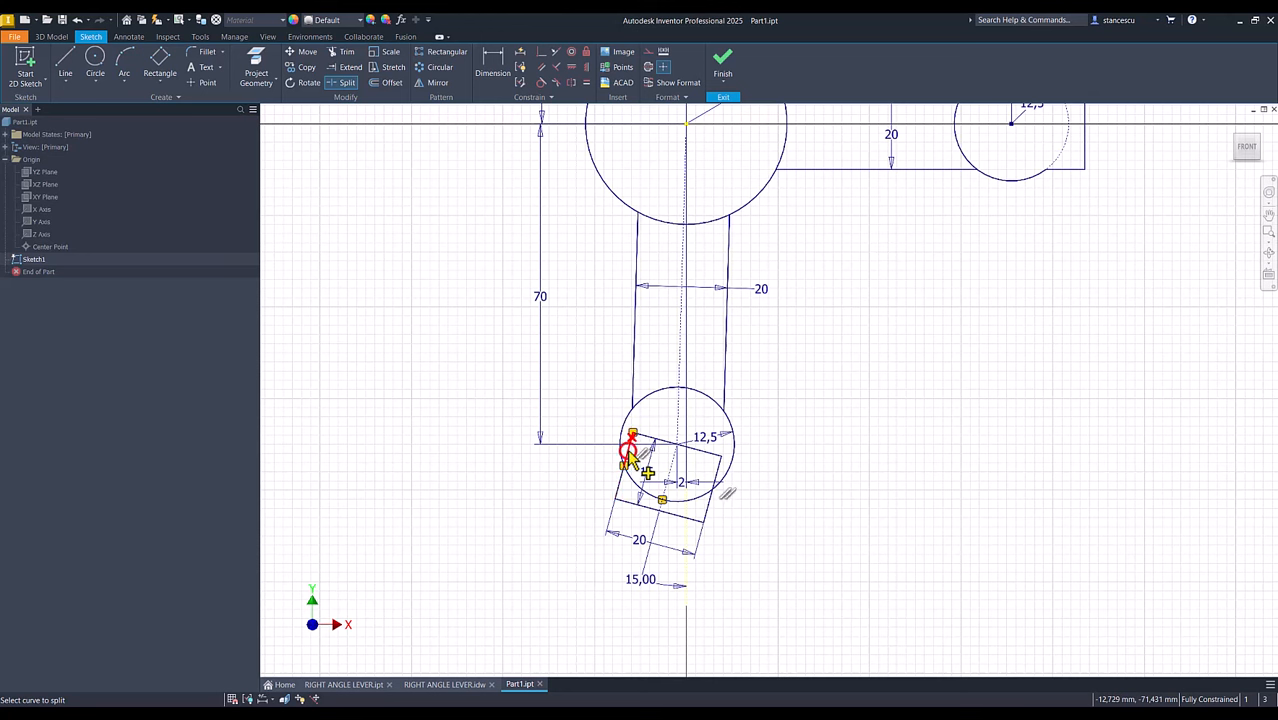
{"action": "left_click", "coordinate": [627, 452]}
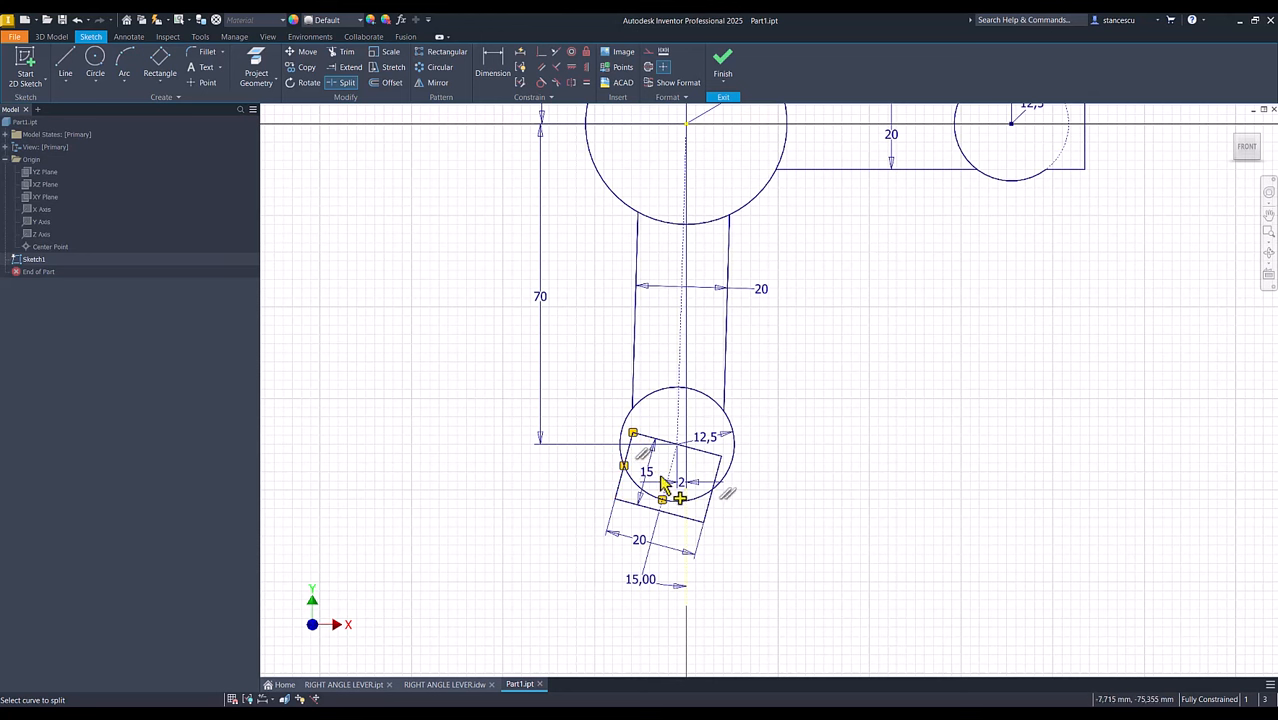
{"action": "left_click", "coordinate": [715, 482]}
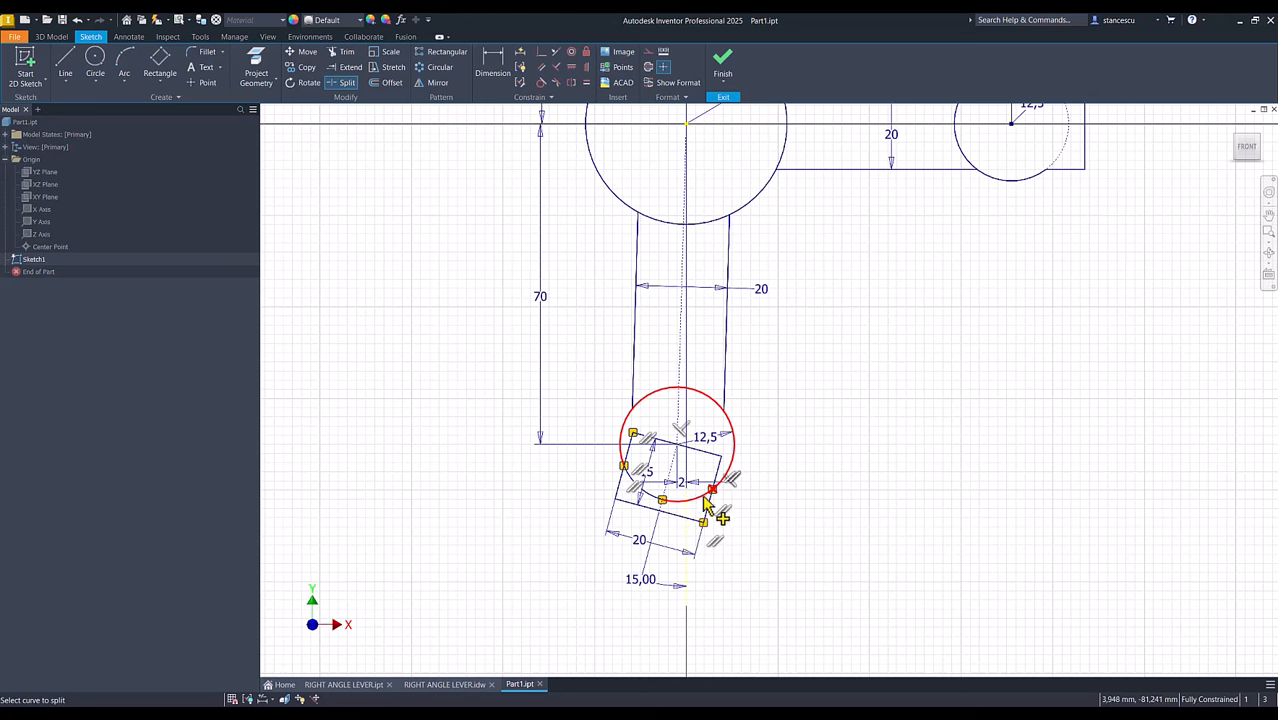
{"action": "left_click", "coordinate": [702, 498]}
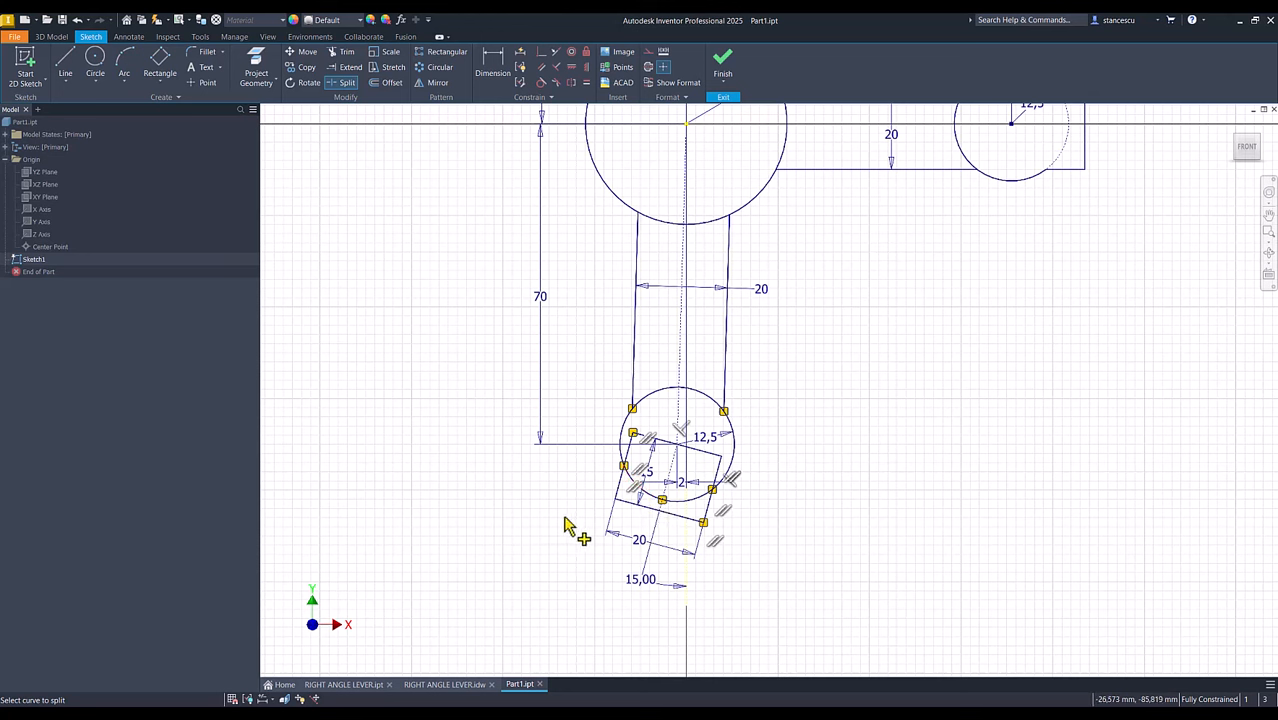
{"action": "left_click", "coordinate": [641, 403]}
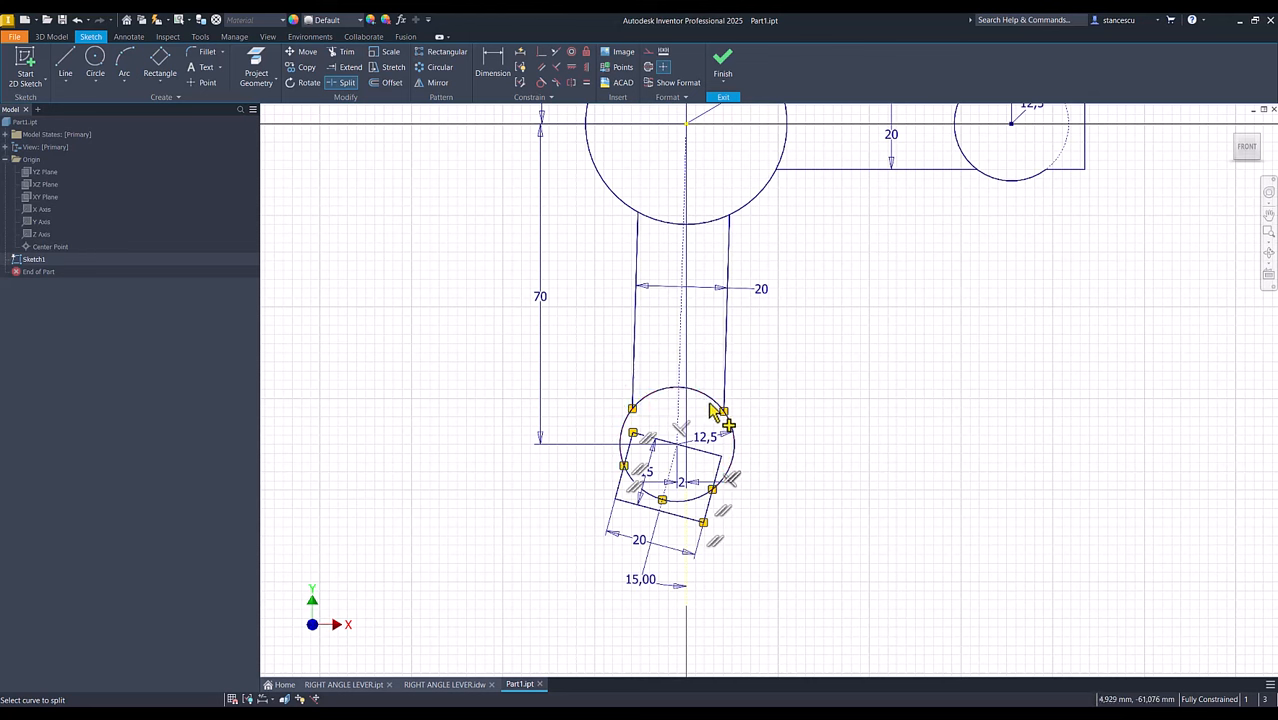
{"action": "left_click", "coordinate": [718, 406]}
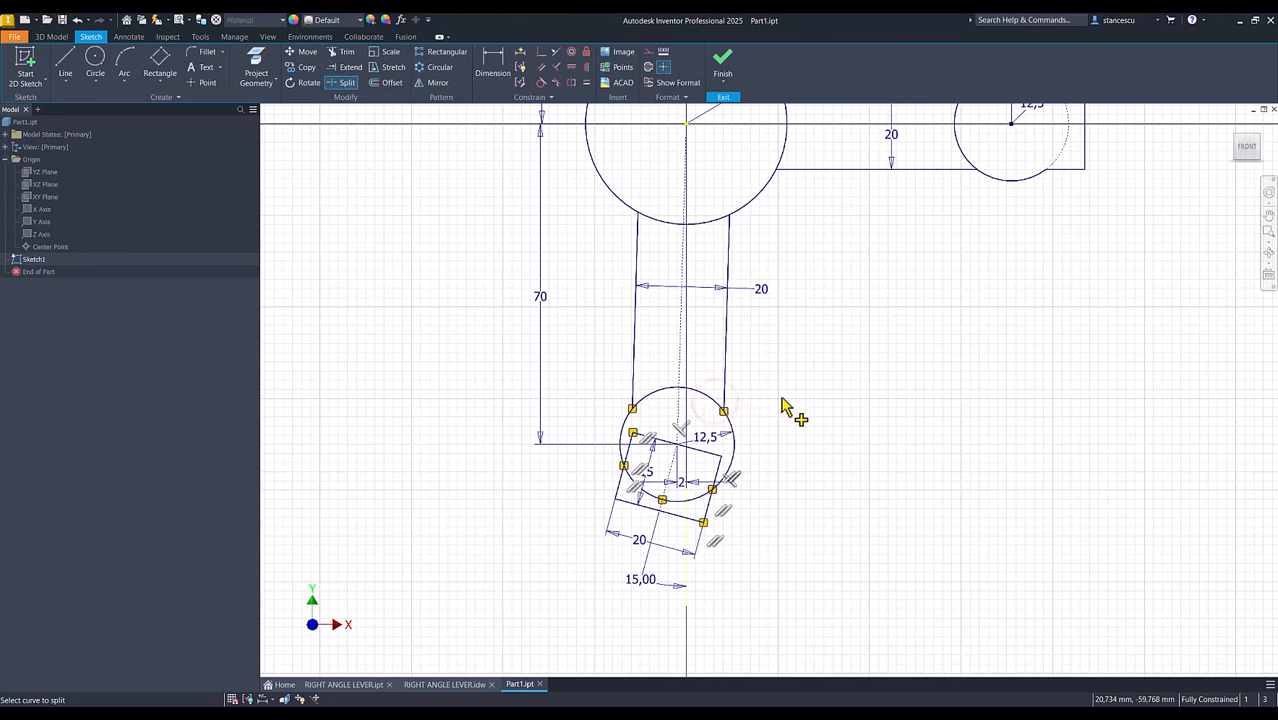
{"action": "key", "text": "Escape"}
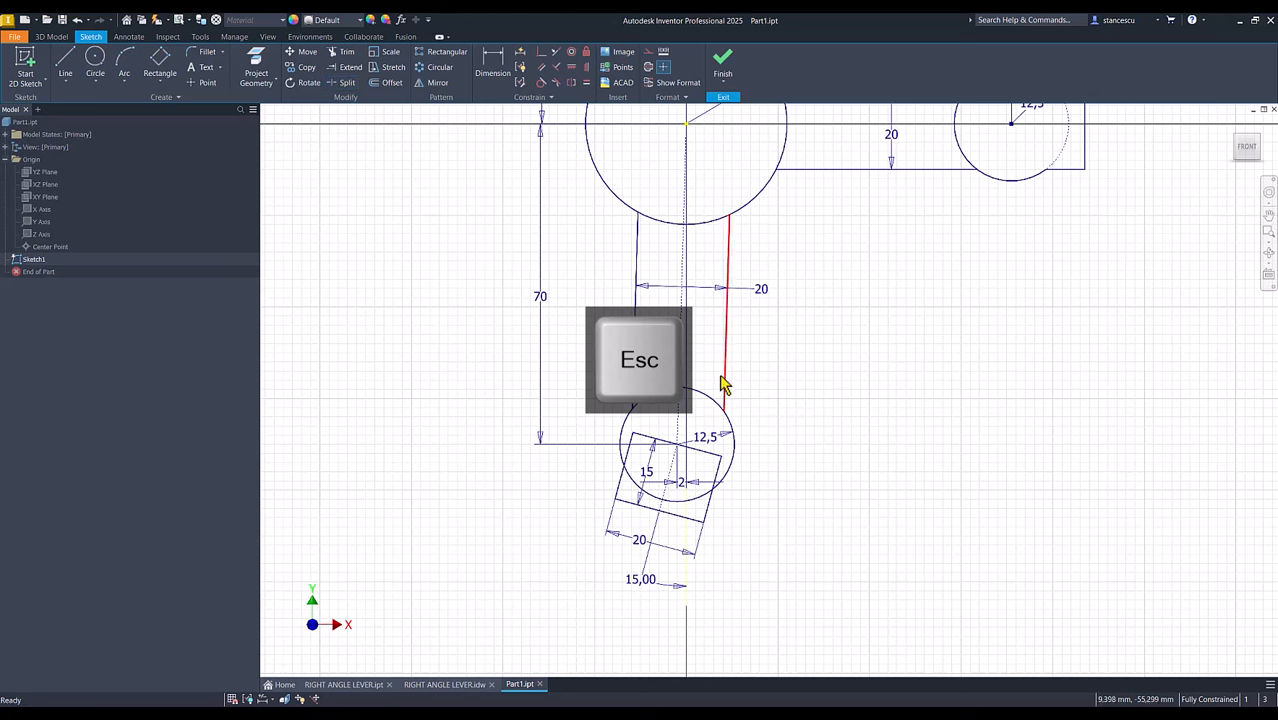
Convert the circle's arcs inside the arm and the rectangle, plus the rectangle's upper edge, to construction geometry.
{"action": "left_click_drag", "start_coordinate": [704, 372], "coordinate": [647, 510]}
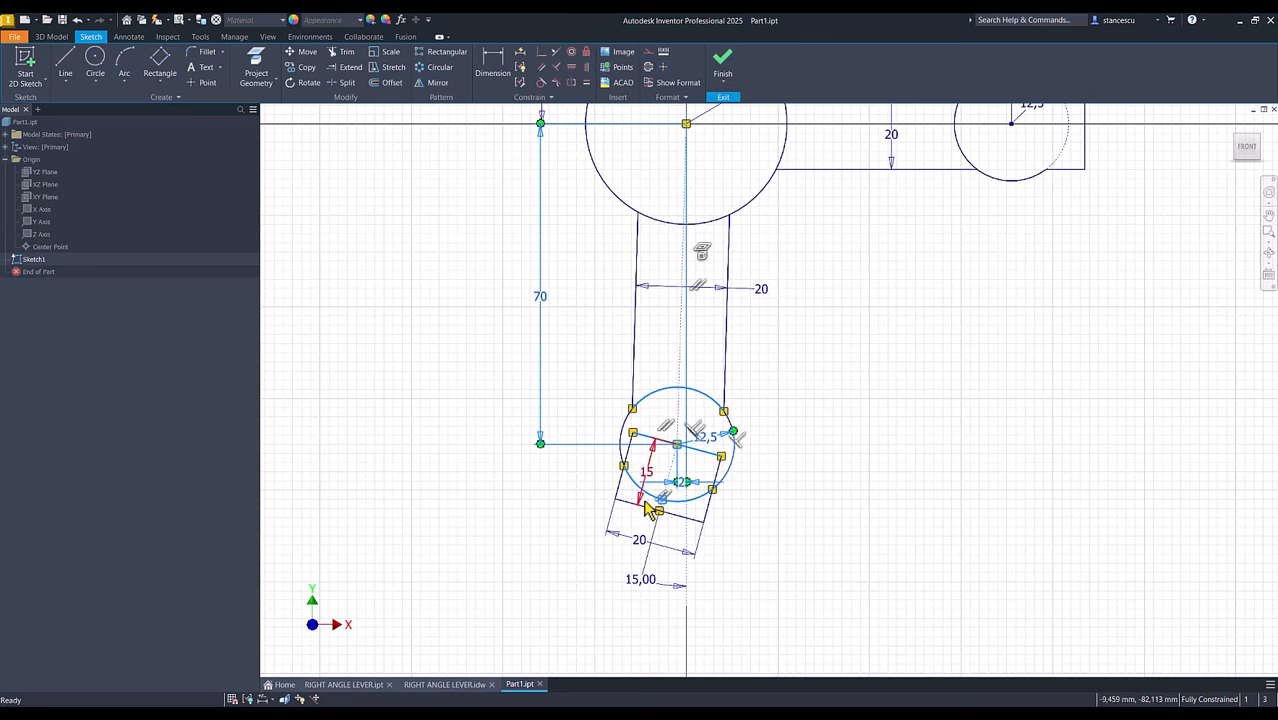
{"action": "right_click", "coordinate": [812, 493]}
{"action": "left_click", "coordinate": [850, 490]}
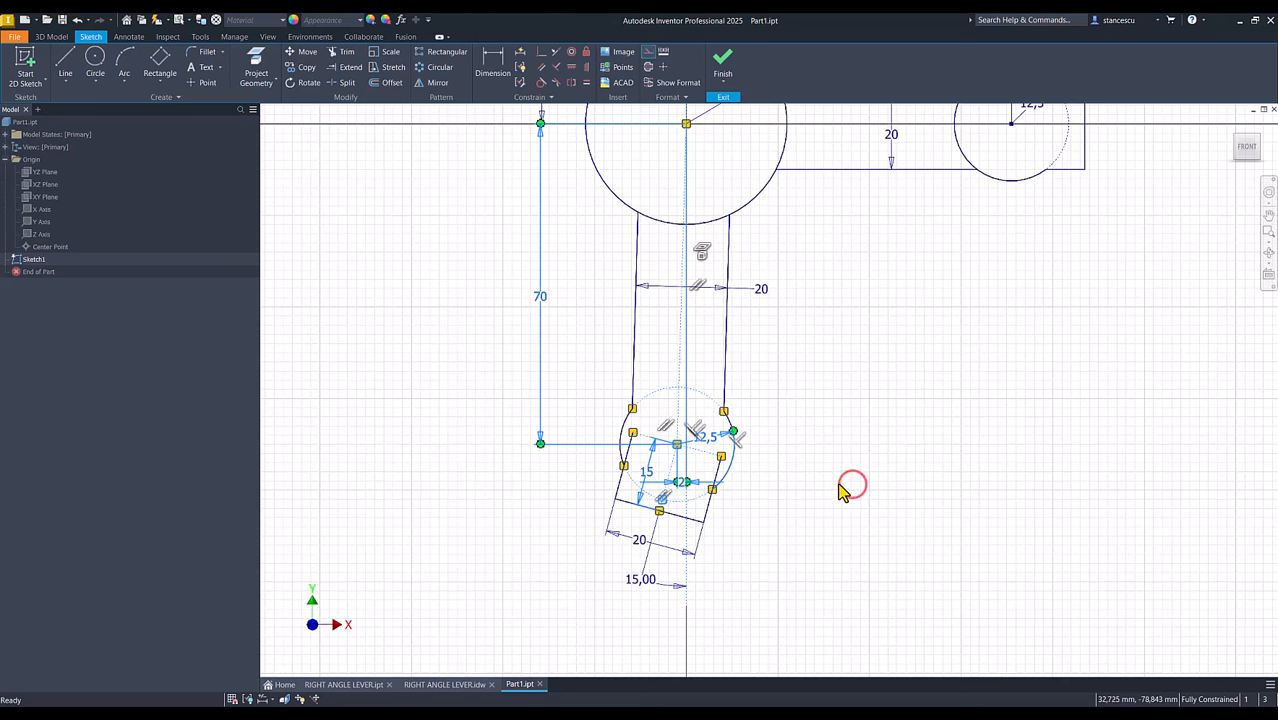
{"action": "left_click", "coordinate": [843, 471]}
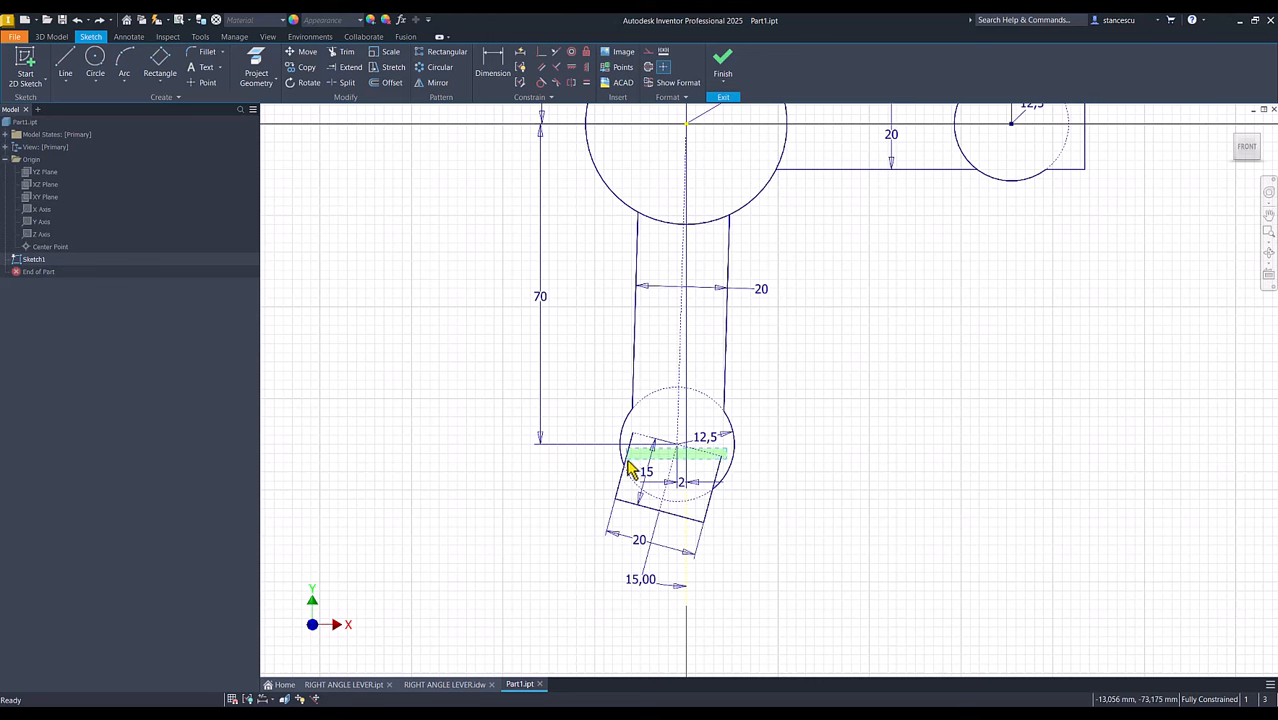
Convert the rectangle's side segments inside the lower circle to construction geometry and move its 20 mm width dimension above the circle.
{"action": "left_click_drag", "start_coordinate": [627, 461], "coordinate": [626, 461]}
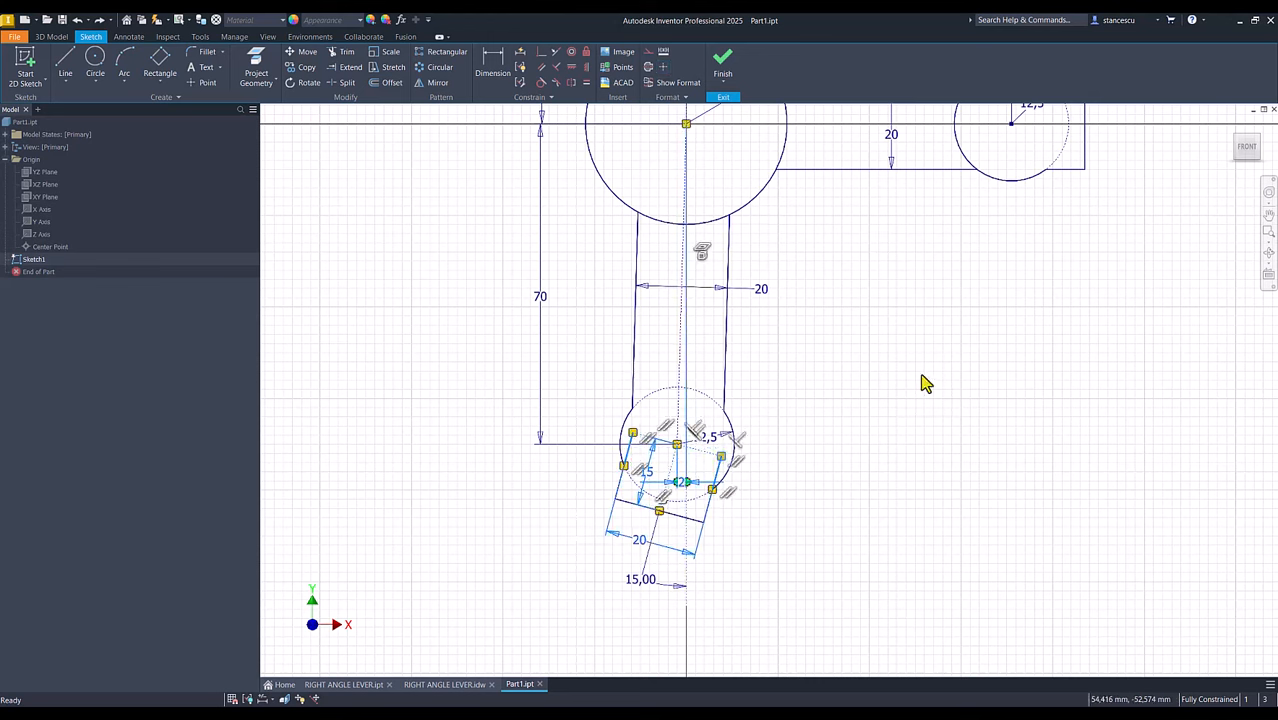
{"action": "right_click", "coordinate": [836, 387]}
{"action": "left_click", "coordinate": [903, 390]}
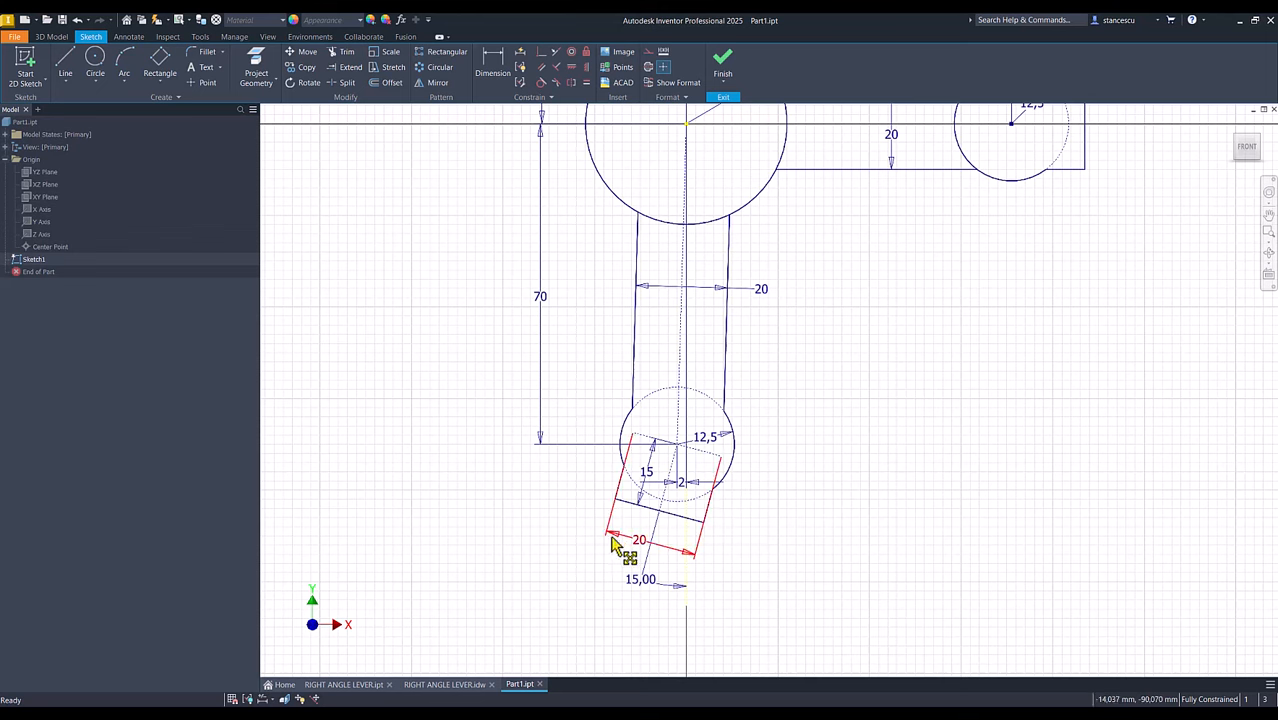
{"action": "left_click_drag", "start_coordinate": [643, 548], "coordinate": [716, 381]}
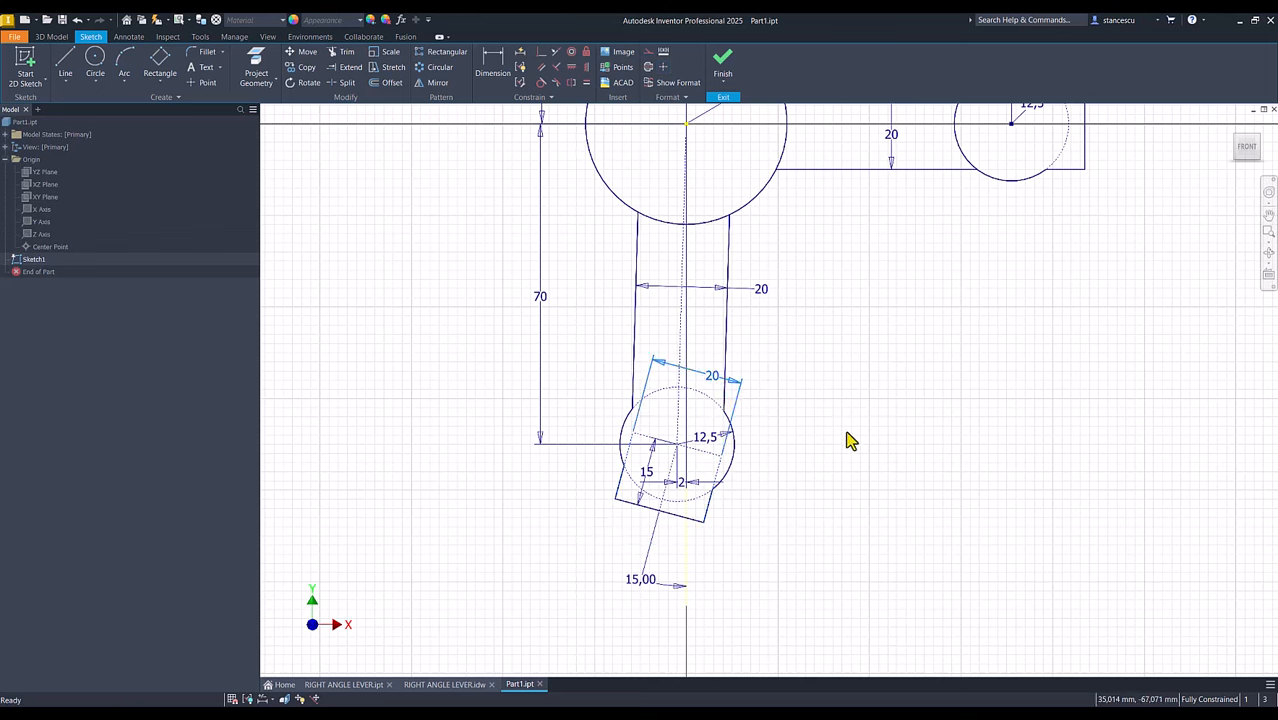
{"action": "key", "text": "Home"}
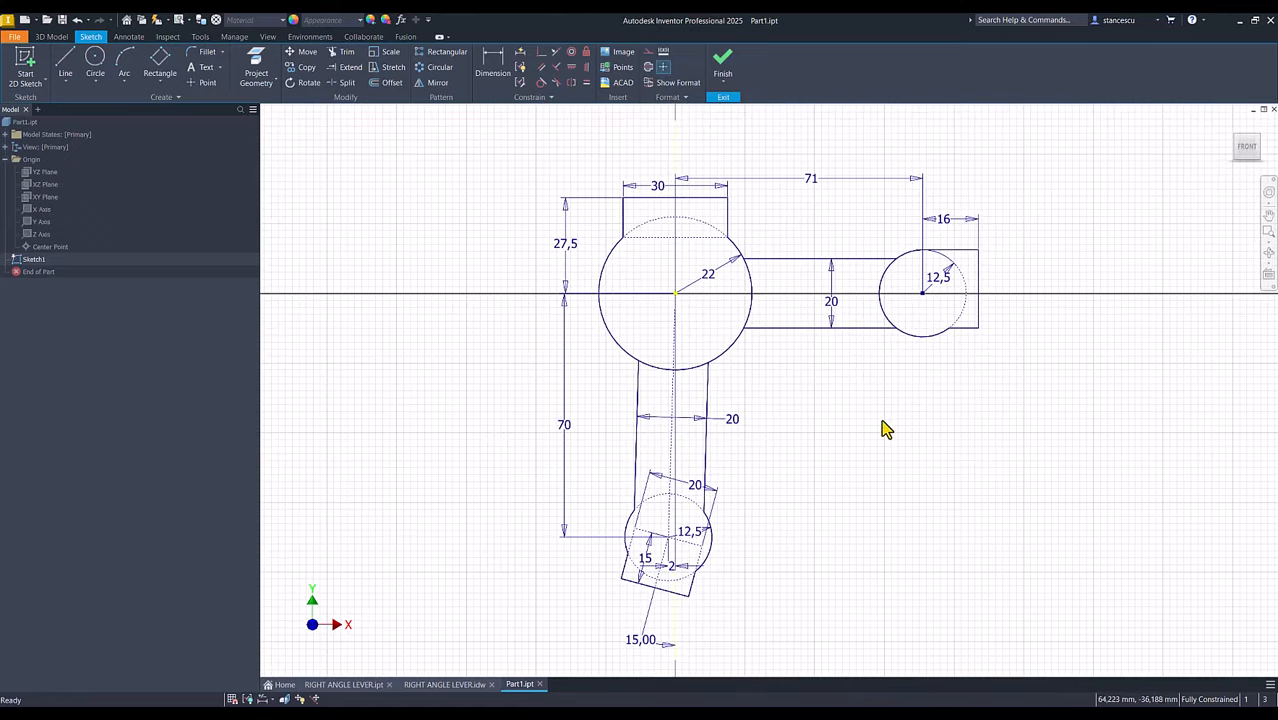
Consult the lever drawing and draw a 32 mm radius arc from the horizontal arm's lower edge to the lower arm's inner edge.
{"action": "left_click", "coordinate": [443, 684]}
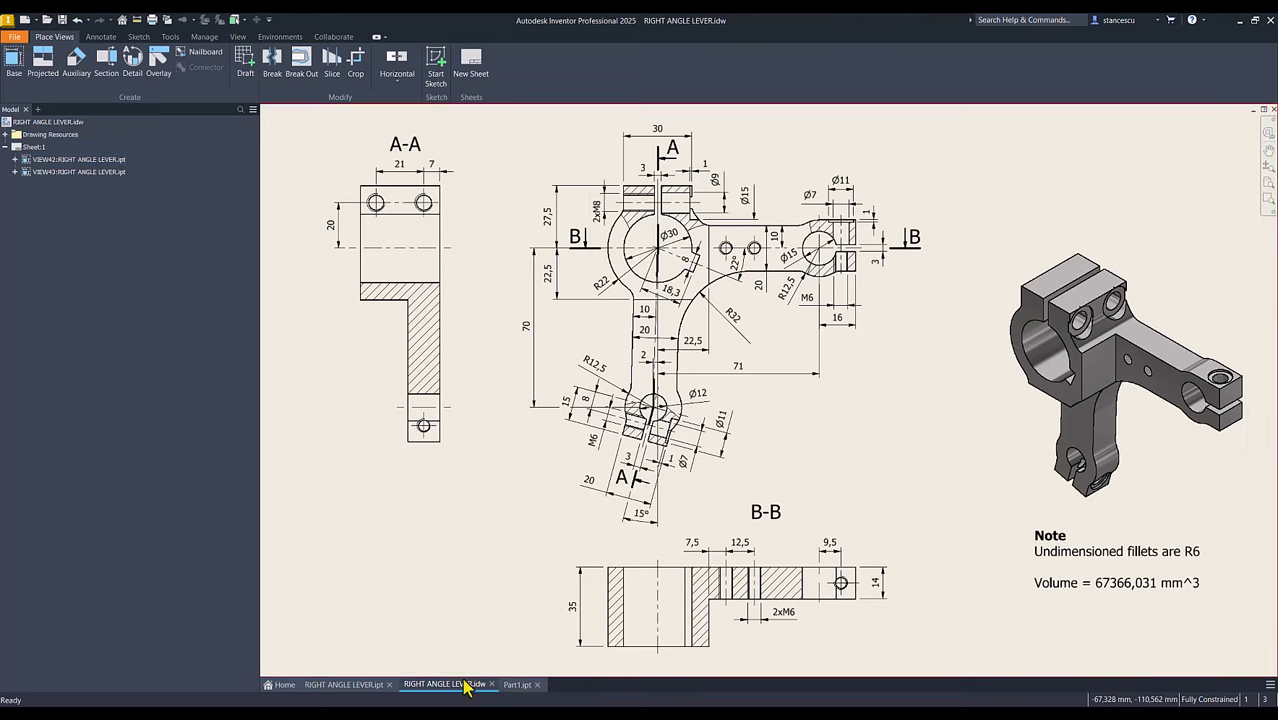
{"action": "left_click", "coordinate": [515, 686]}
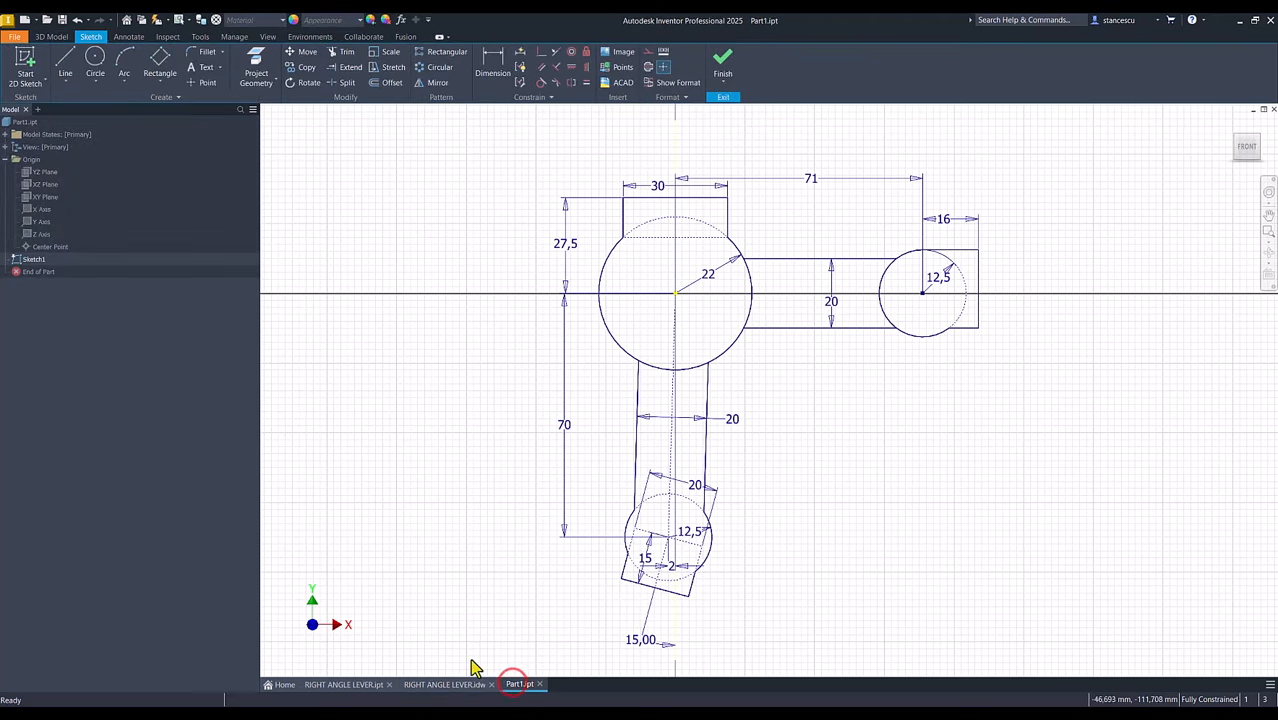
{"action": "left_click", "coordinate": [124, 62]}
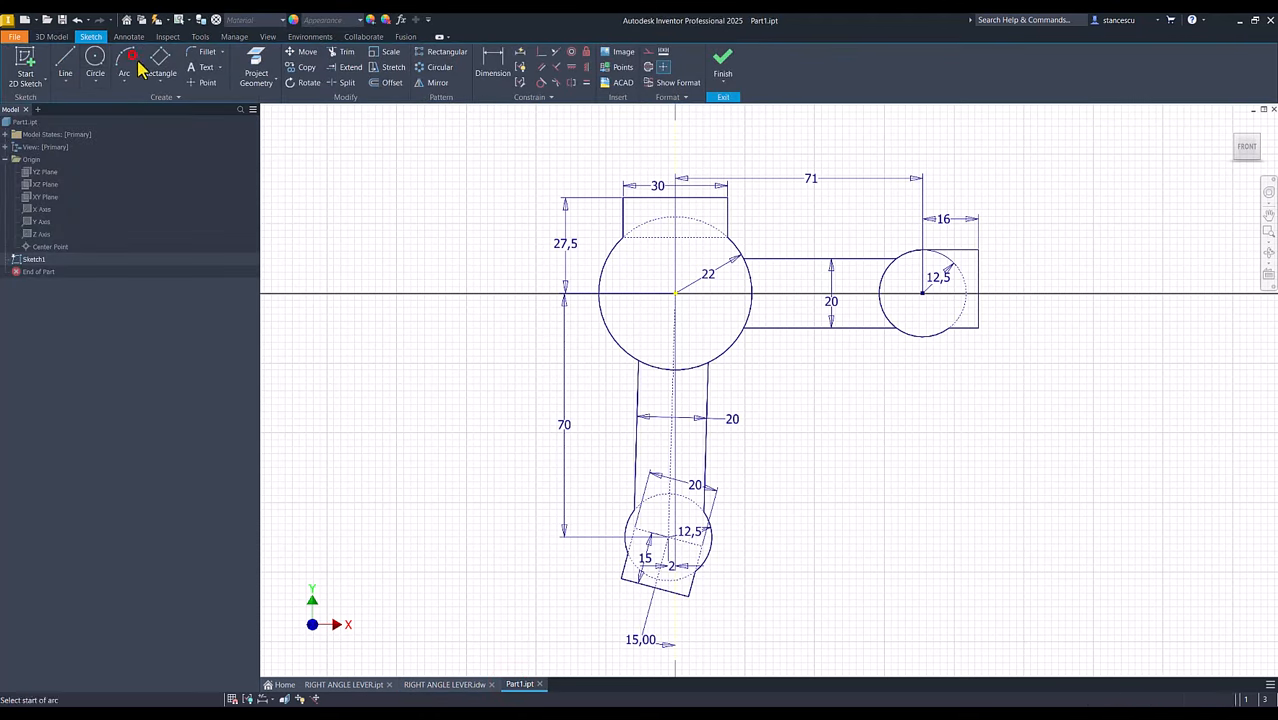
{"action": "left_click", "coordinate": [851, 328]}
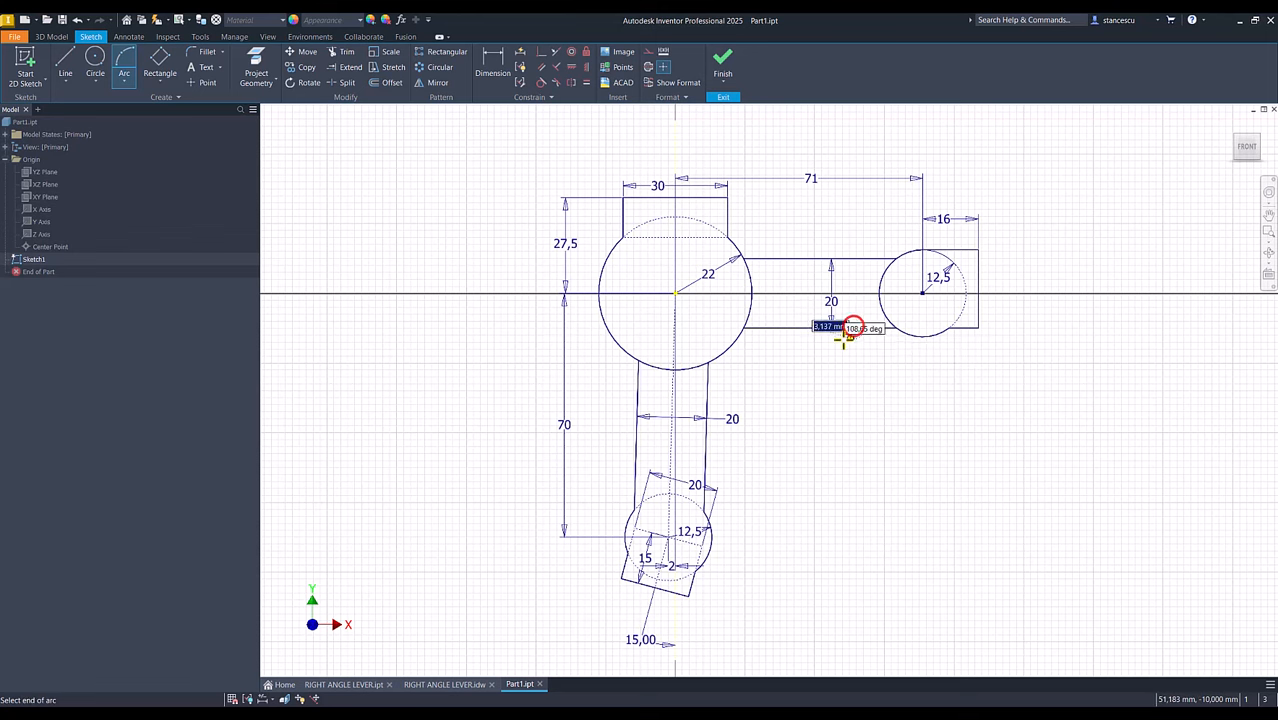
{"action": "left_click", "coordinate": [707, 409]}
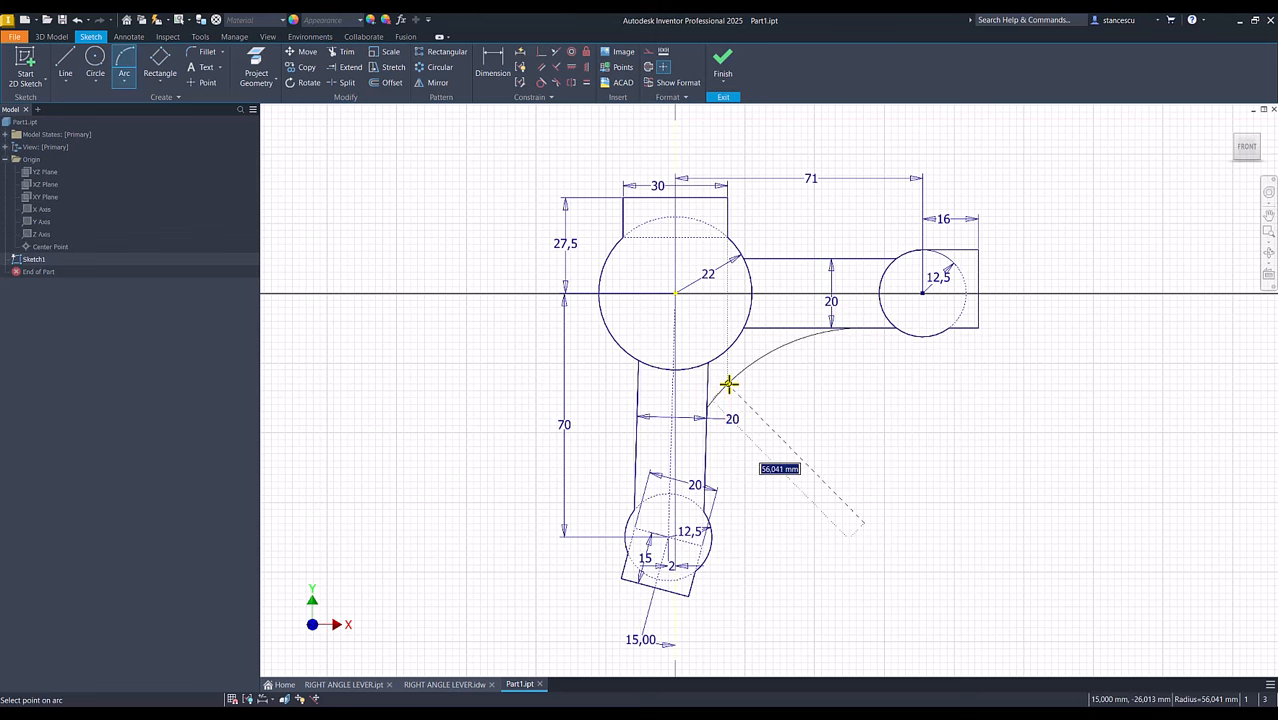
{"action": "type", "text": "32"}
{"action": "key", "text": "Return"}
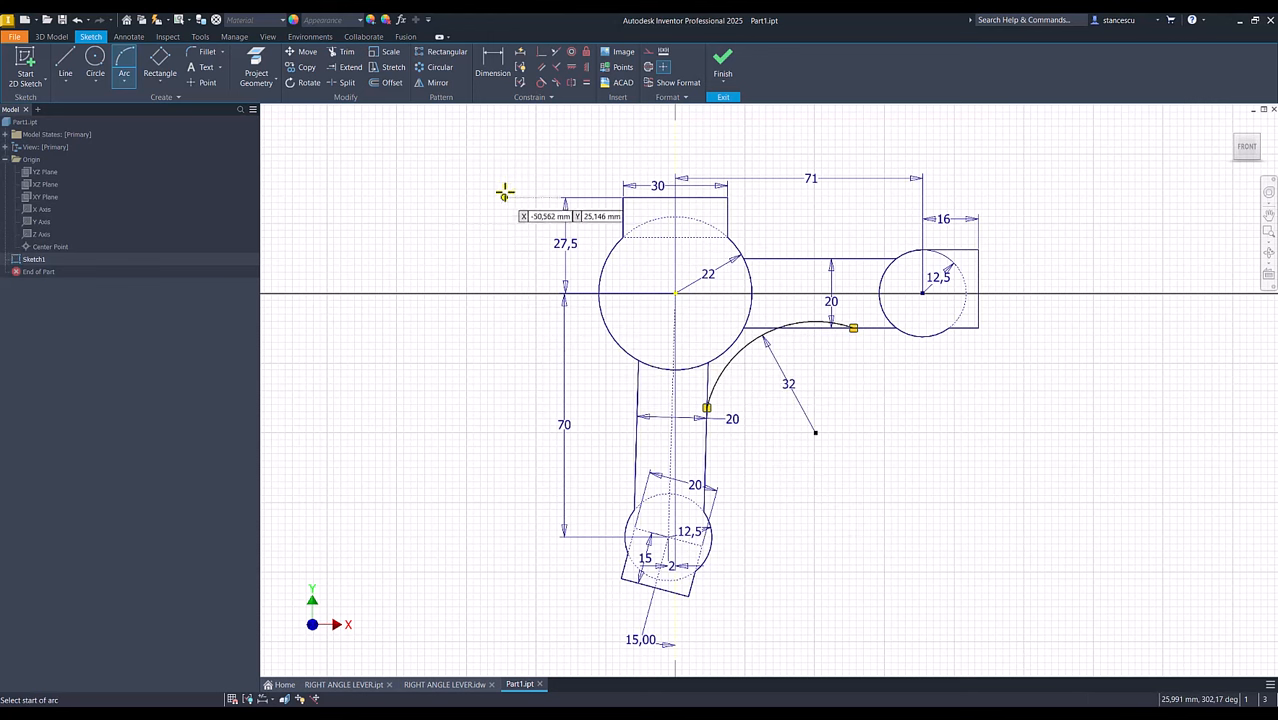
Make the 32 mm arc tangent to the horizontal arm's lower edge and to the lower arm's inner edge.
{"action": "left_click", "coordinate": [542, 84]}
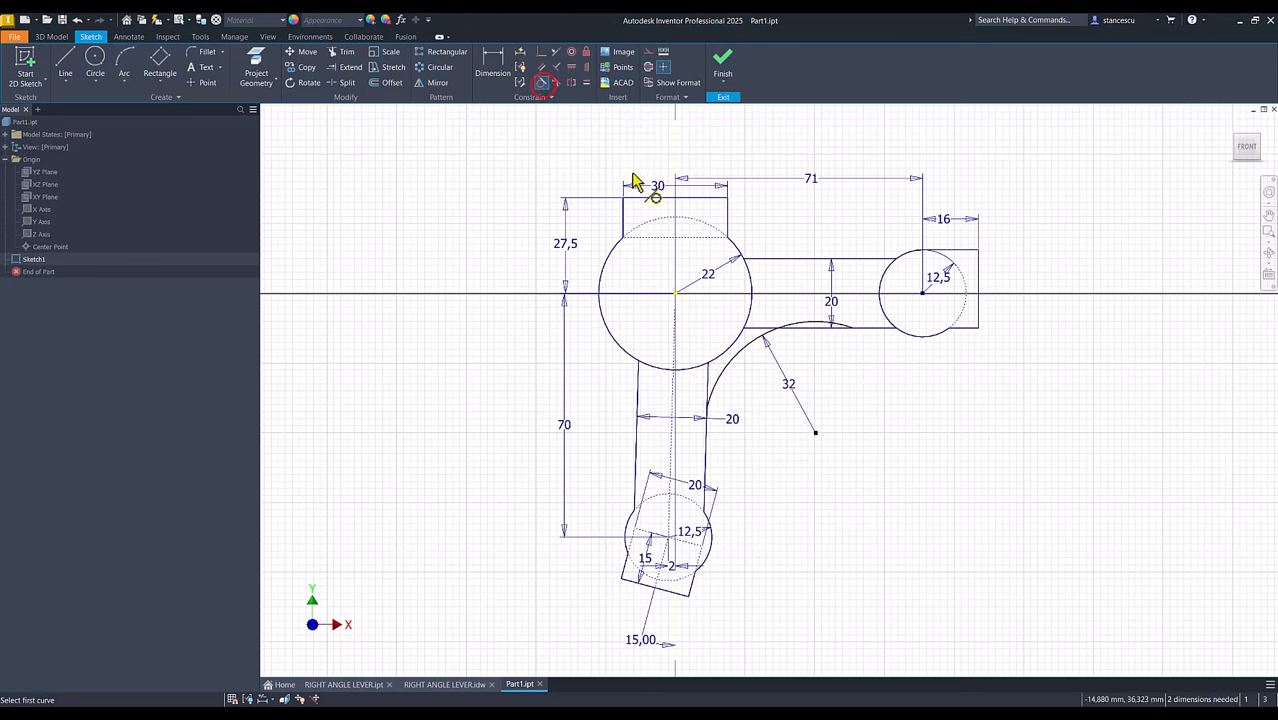
{"action": "left_click", "coordinate": [811, 321]}
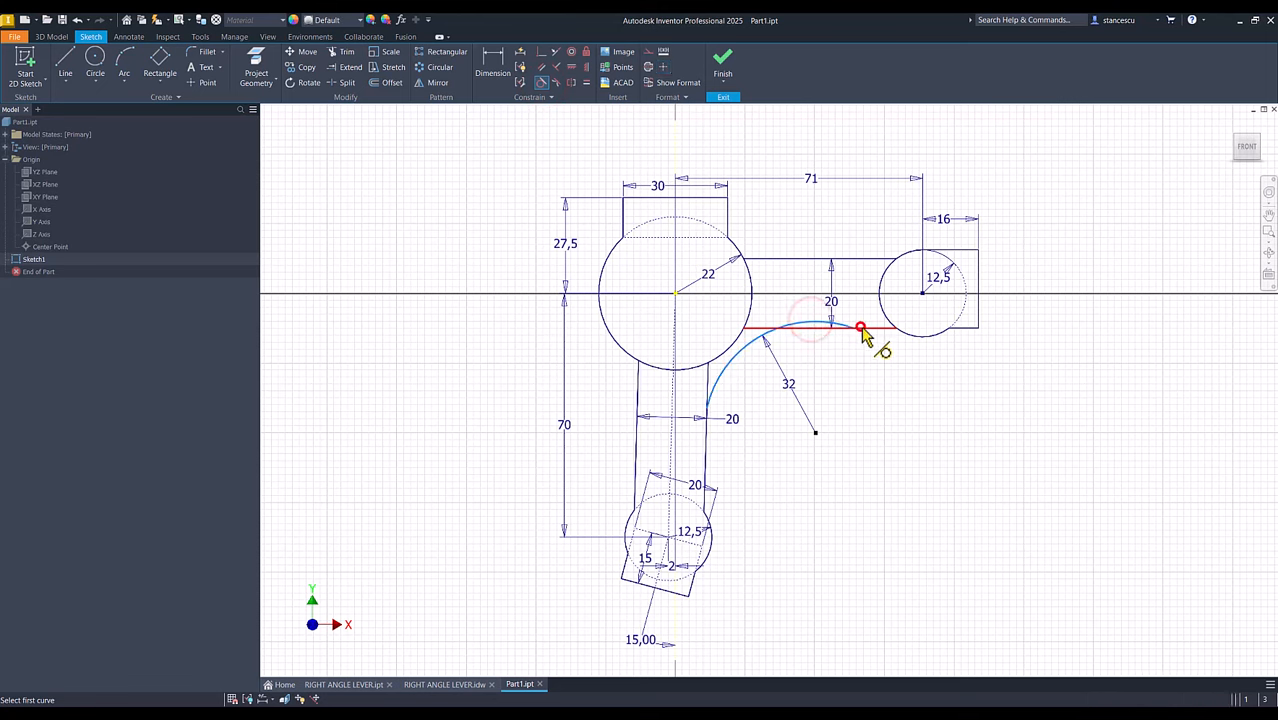
{"action": "left_click", "coordinate": [858, 326]}
{"action": "left_click", "coordinate": [731, 361]}
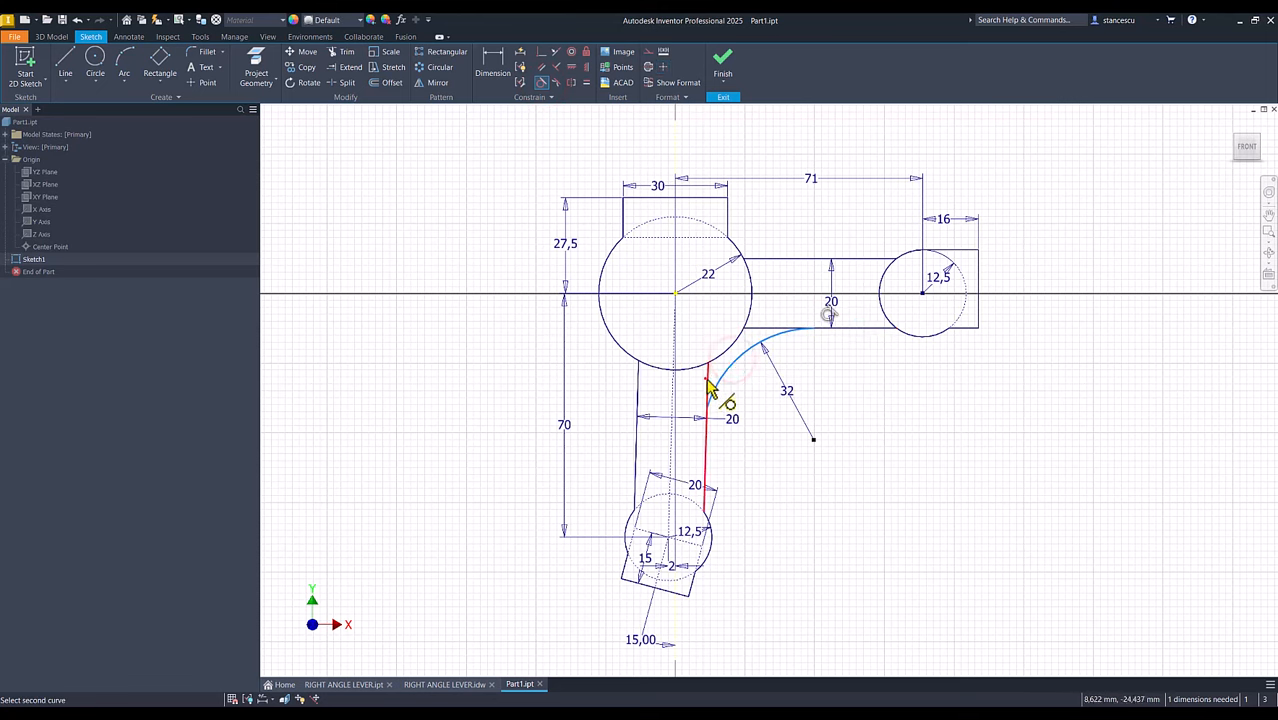
{"action": "left_click", "coordinate": [712, 385]}
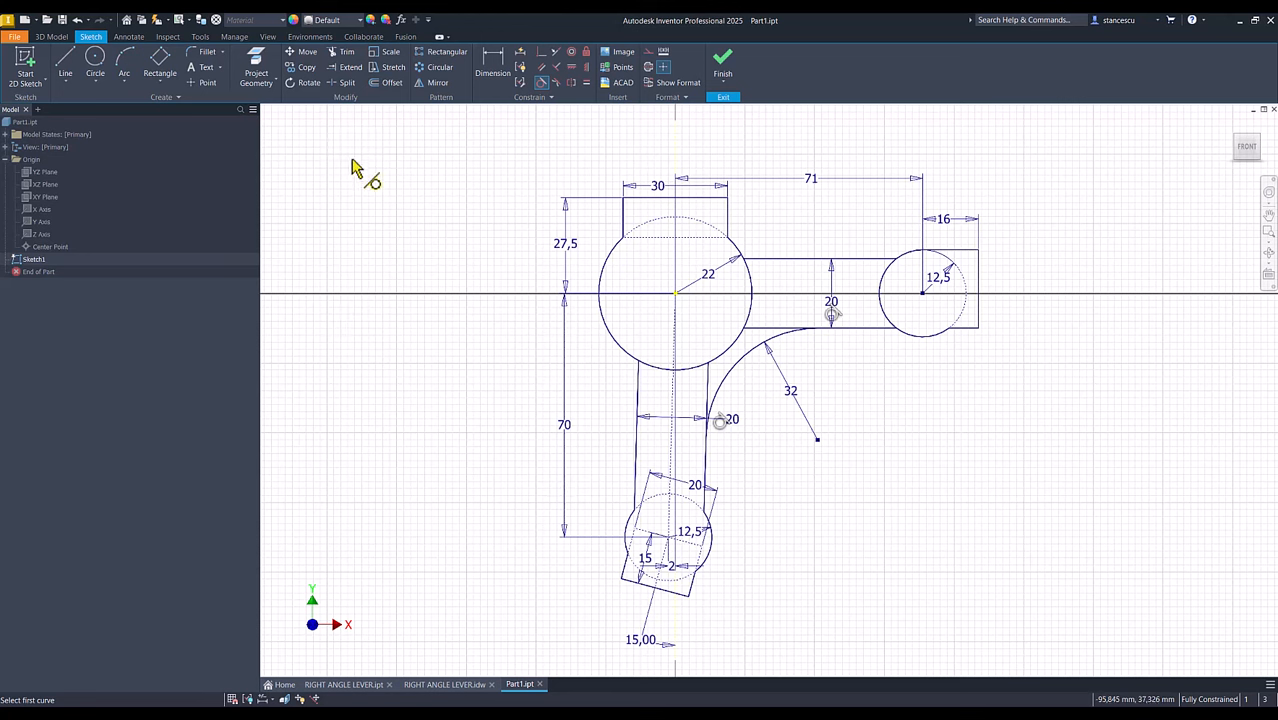
Split the large central circle where the edges of the lower arm and the horizontal arm meet it.
{"action": "left_click", "coordinate": [345, 83]}
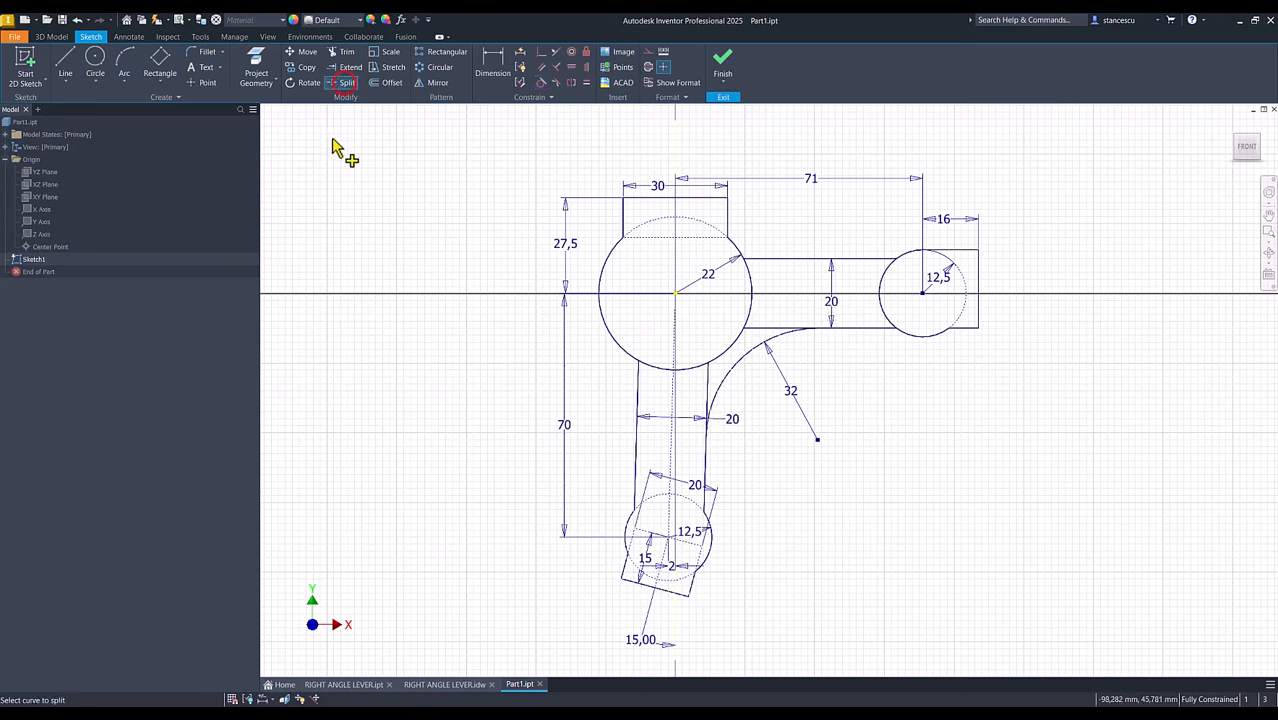
{"action": "left_click", "coordinate": [642, 362]}
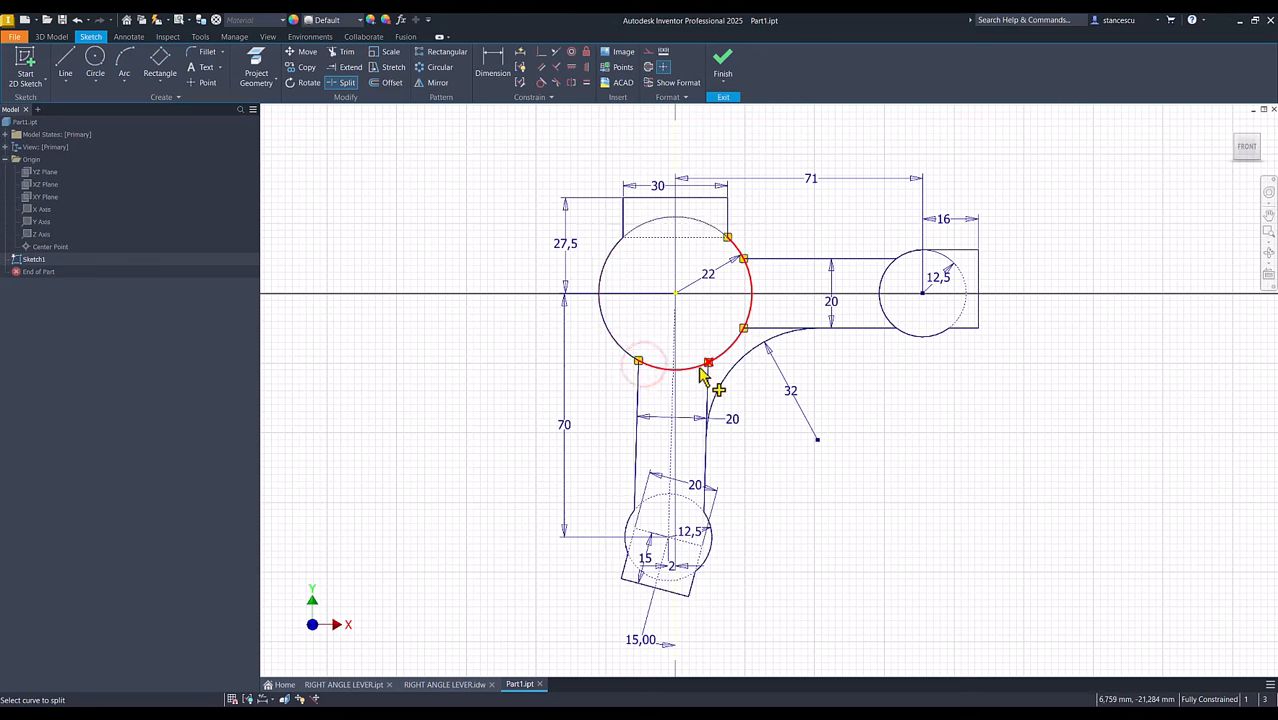
{"action": "left_click", "coordinate": [698, 366]}
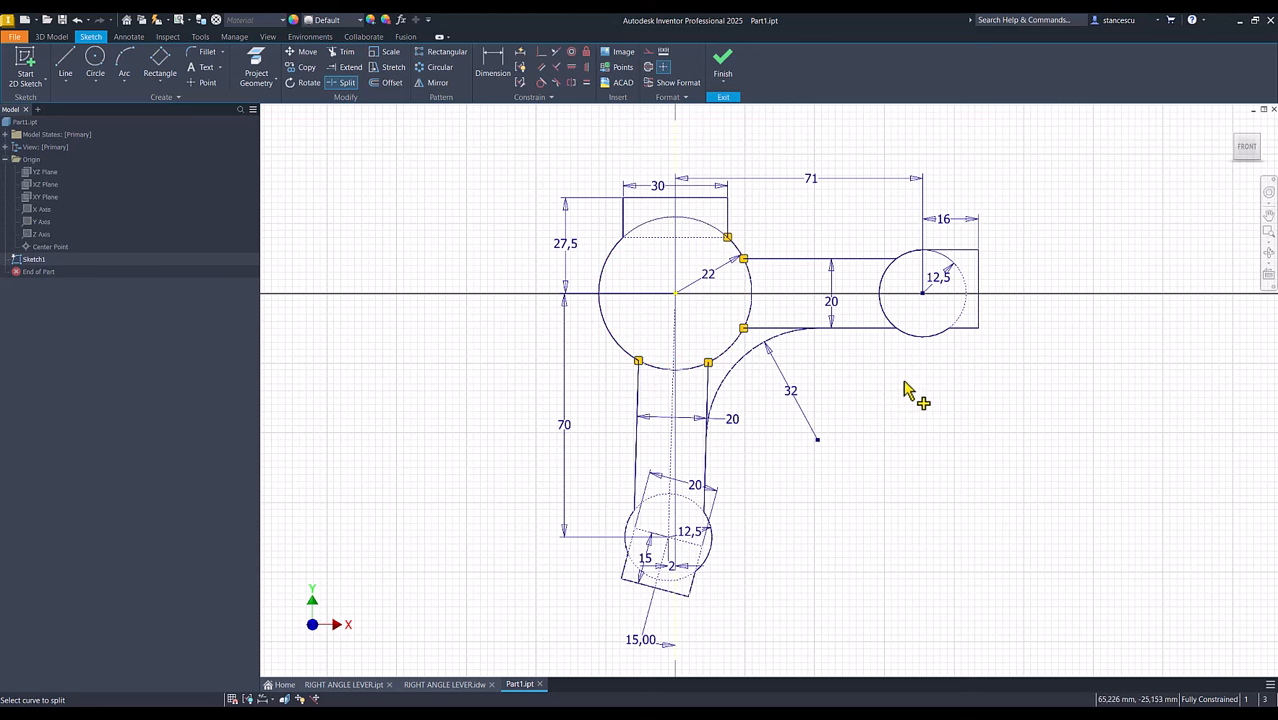
{"action": "left_click", "coordinate": [749, 270]}
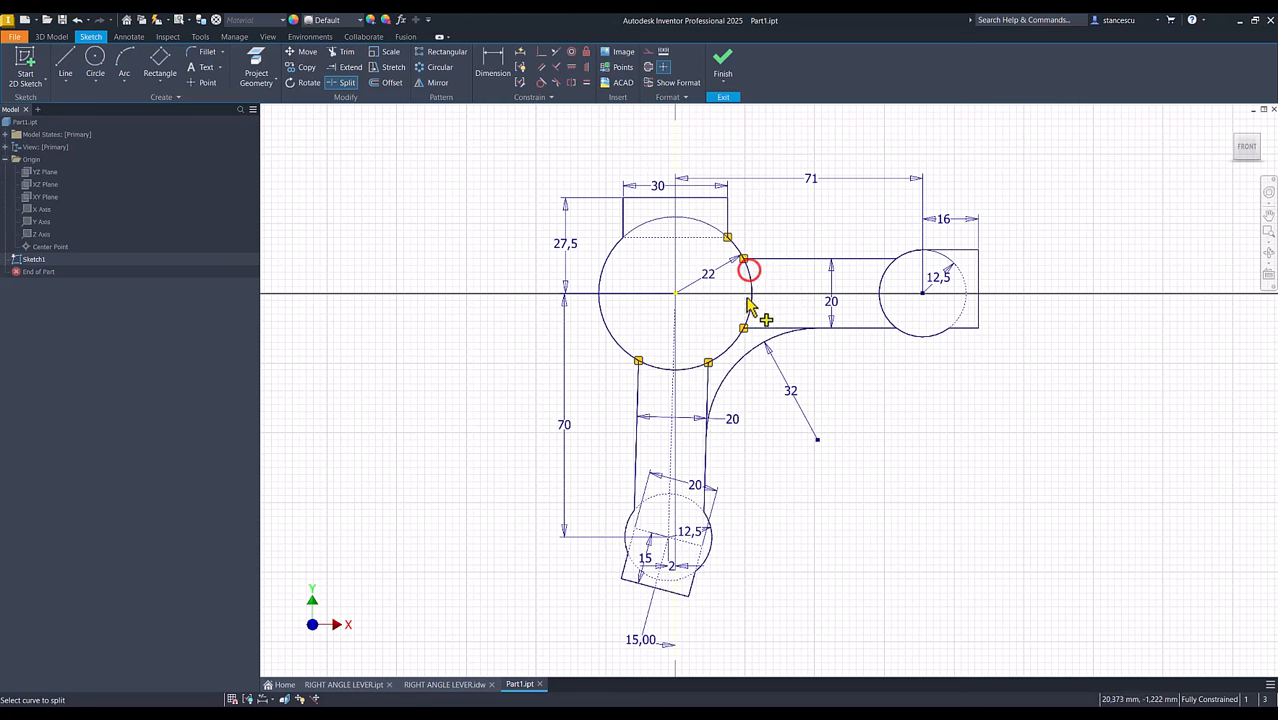
{"action": "left_click", "coordinate": [747, 310]}
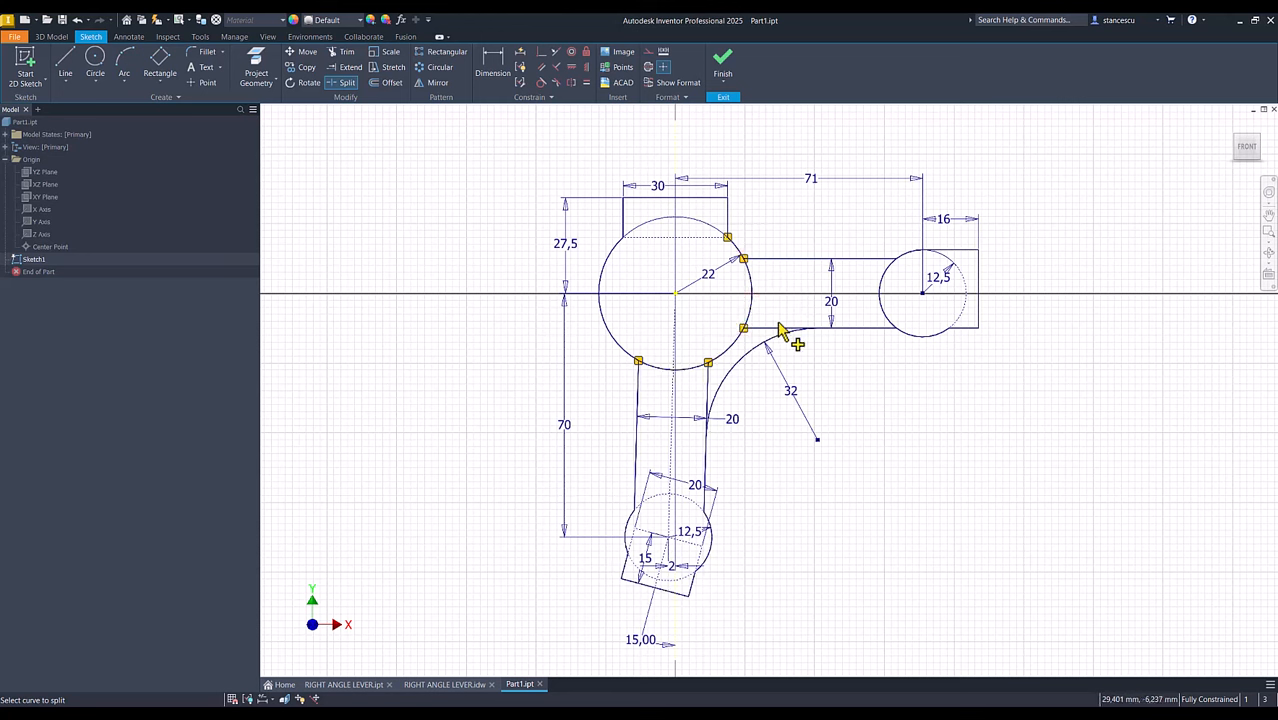
Split both arms' inner edges at the 32 mm arc's endpoints and split the horizontal arm's end circle where the arm edges meet it.
{"action": "left_click", "coordinate": [781, 340]}
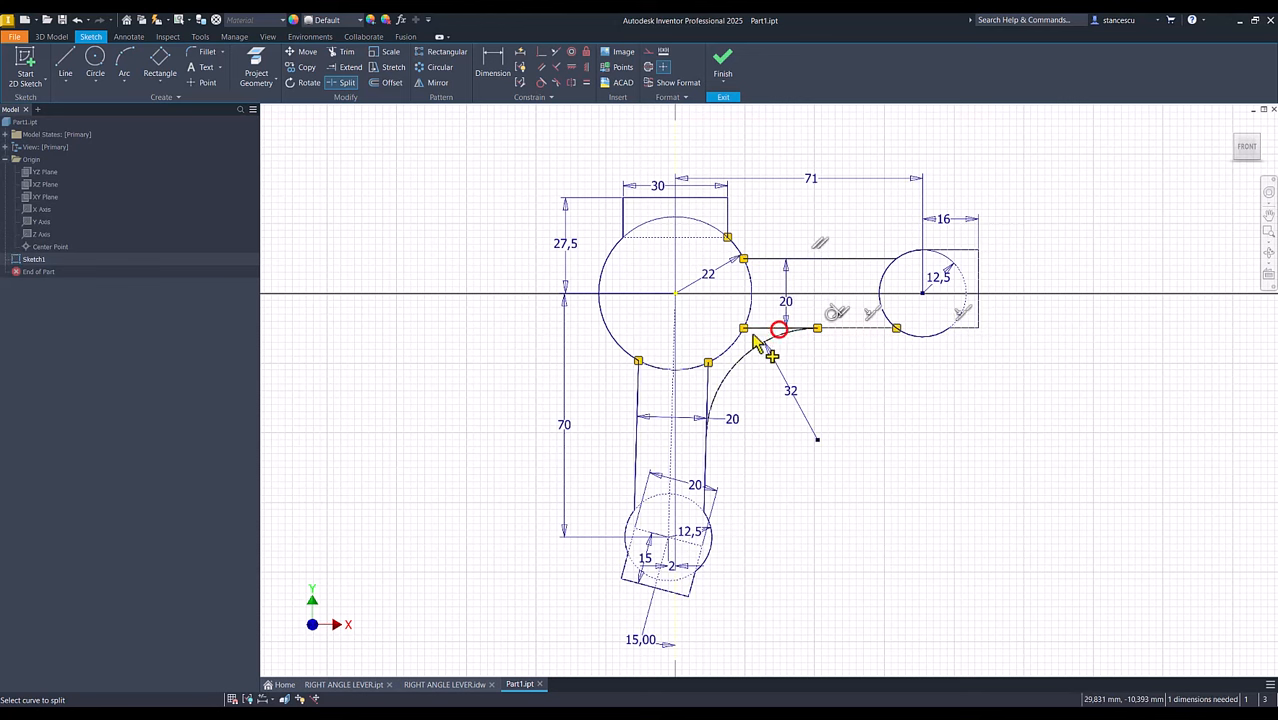
{"action": "left_click", "coordinate": [709, 386]}
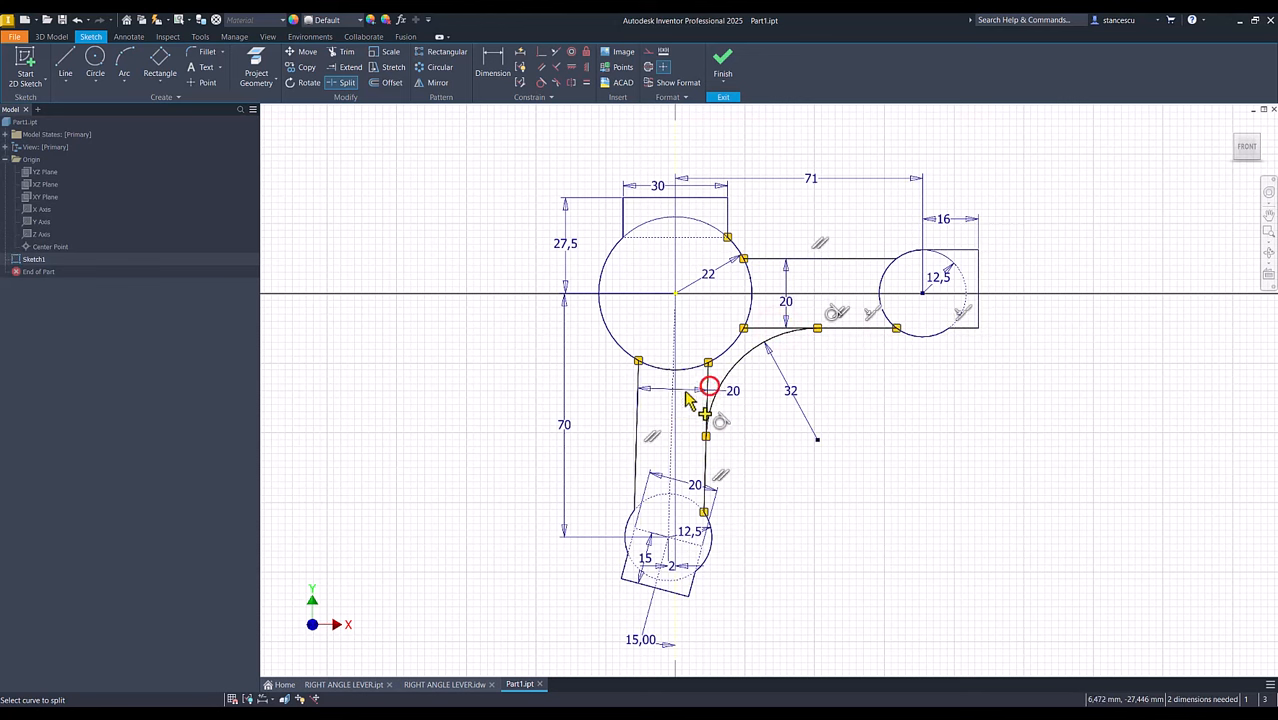
{"action": "left_click", "coordinate": [885, 273]}
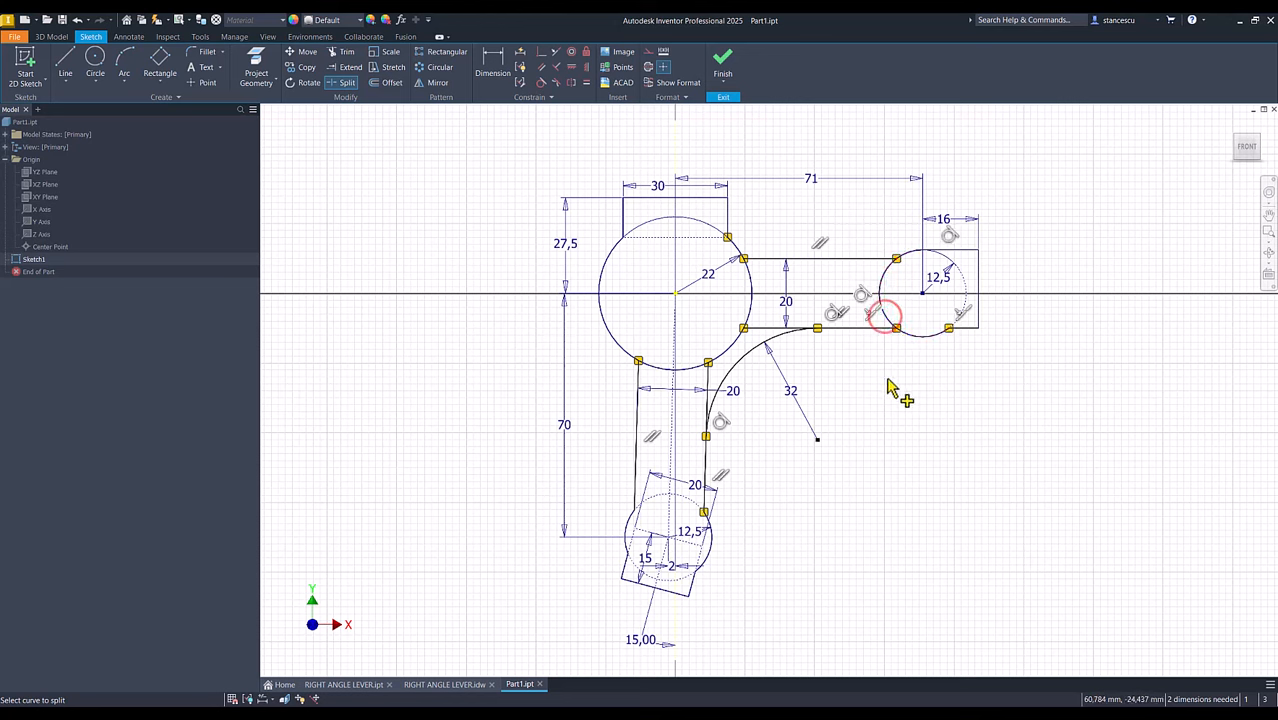
{"action": "key", "text": "Escape"}
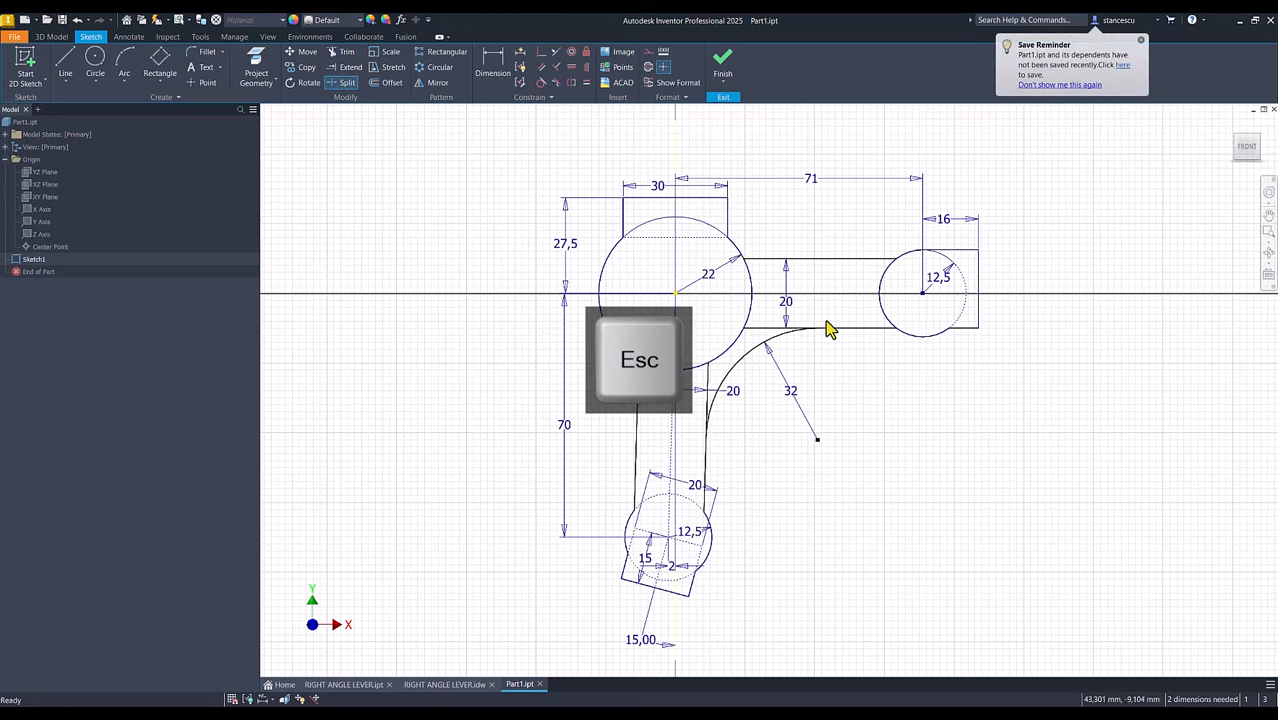
Convert the arcs of the end circle and the large central circle that lie inside the horizontal arm to construction geometry.
{"action": "left_click", "coordinate": [889, 287]}
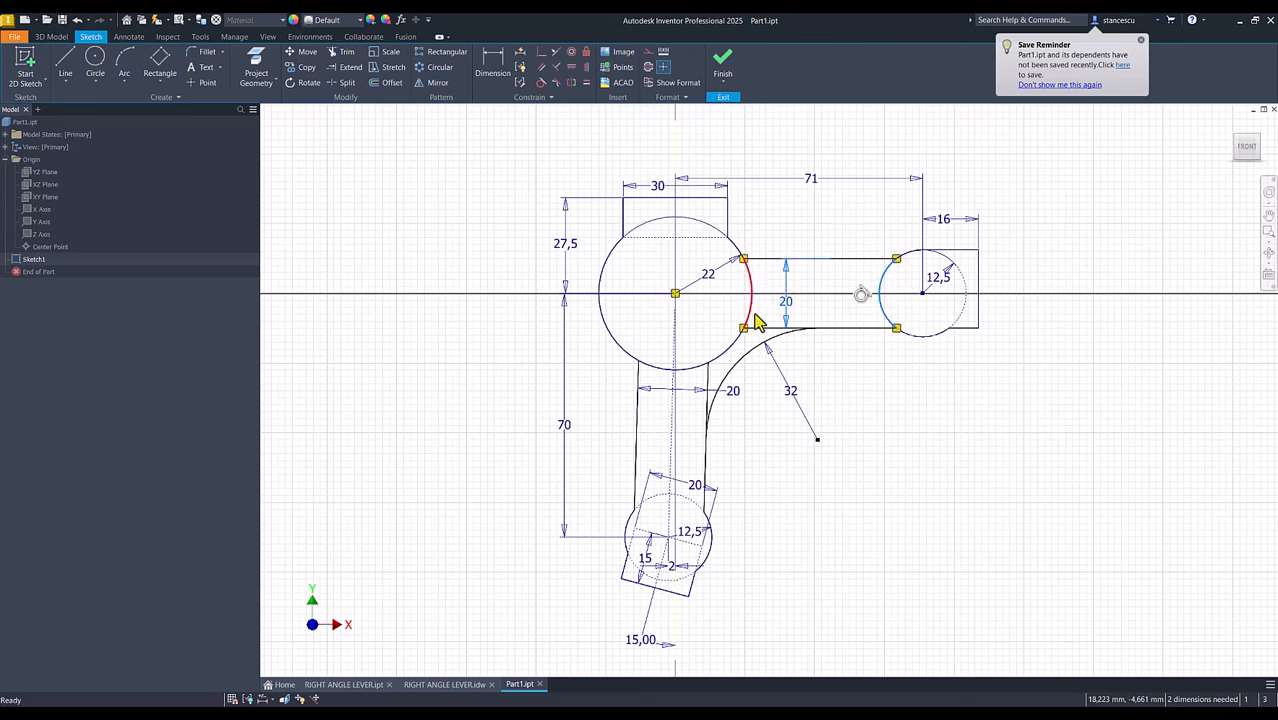
{"action": "right_click", "coordinate": [916, 421]}
{"action": "left_click", "coordinate": [966, 410]}
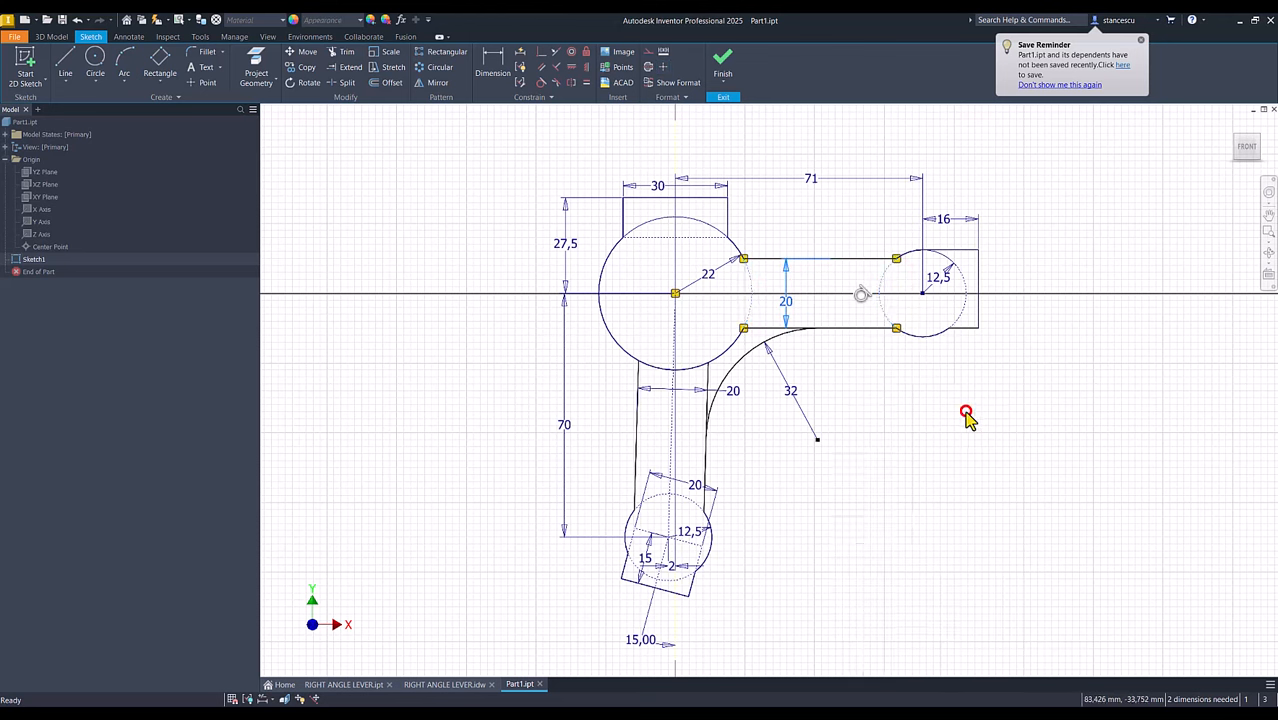
Convert the central circle's arcs between the arms and inside the lower arm, plus both arm edge segments behind the 32 mm arc, to construction geometry.
{"action": "left_click", "coordinate": [757, 325]}
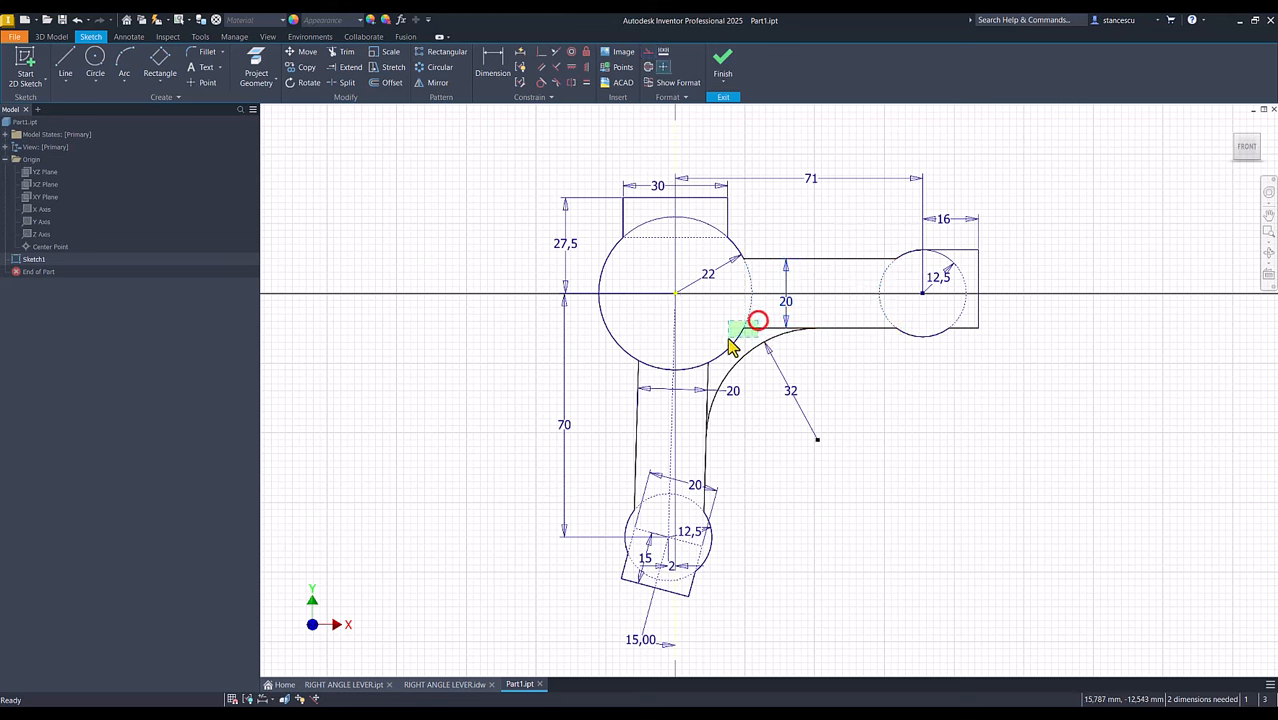
{"action": "right_click", "coordinate": [876, 400]}
{"action": "left_click", "coordinate": [927, 392]}
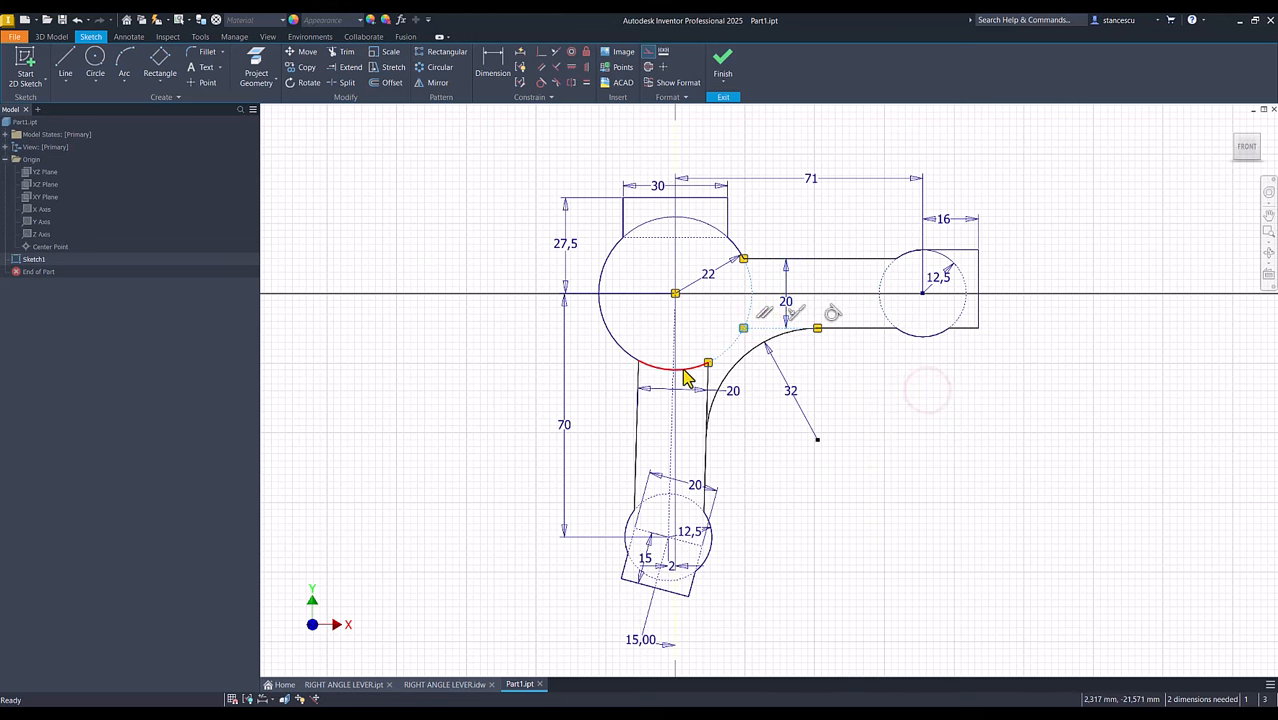
{"action": "left_click", "coordinate": [713, 350]}
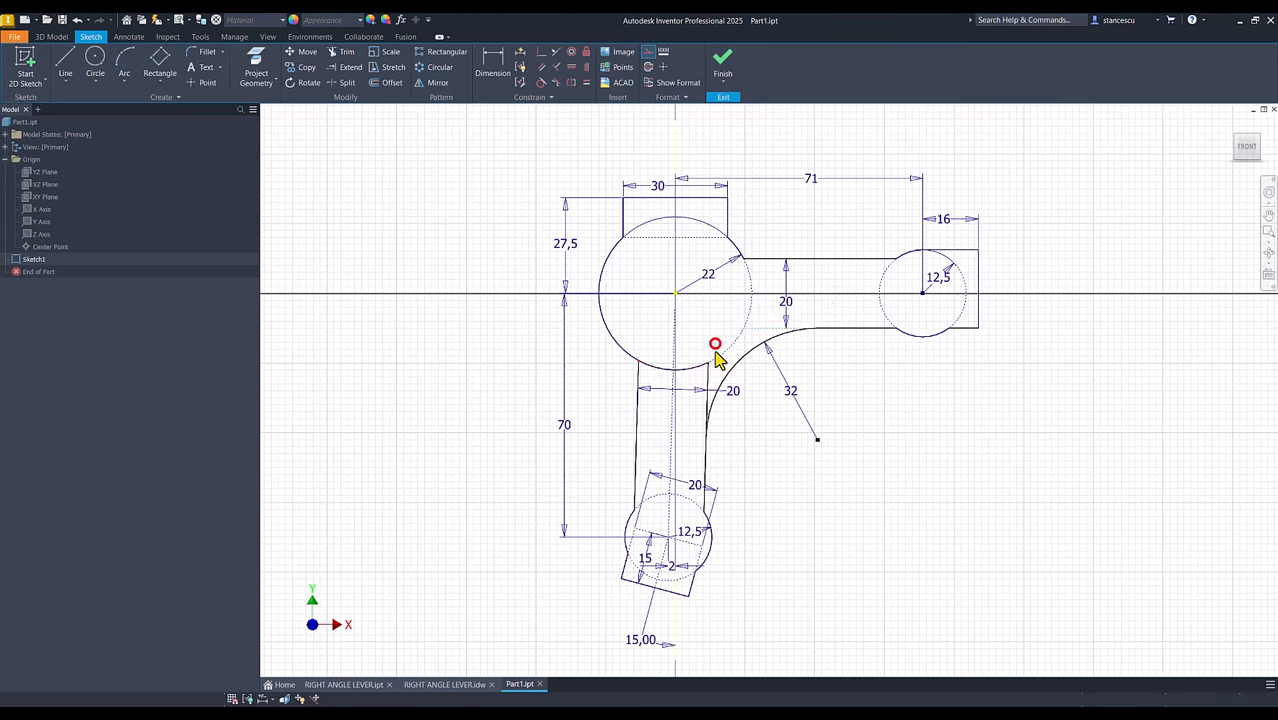
{"action": "right_click", "coordinate": [929, 418]}
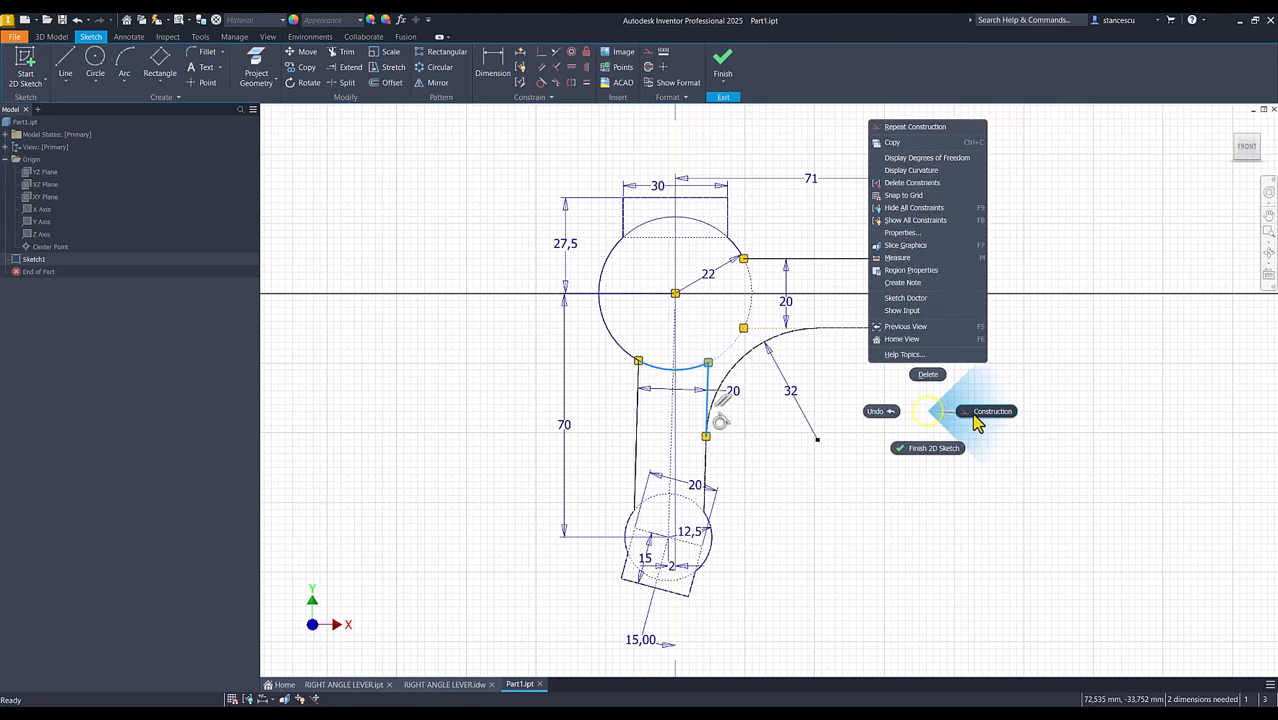
{"action": "left_click", "coordinate": [975, 420]}
{"action": "left_click", "coordinate": [919, 416]}
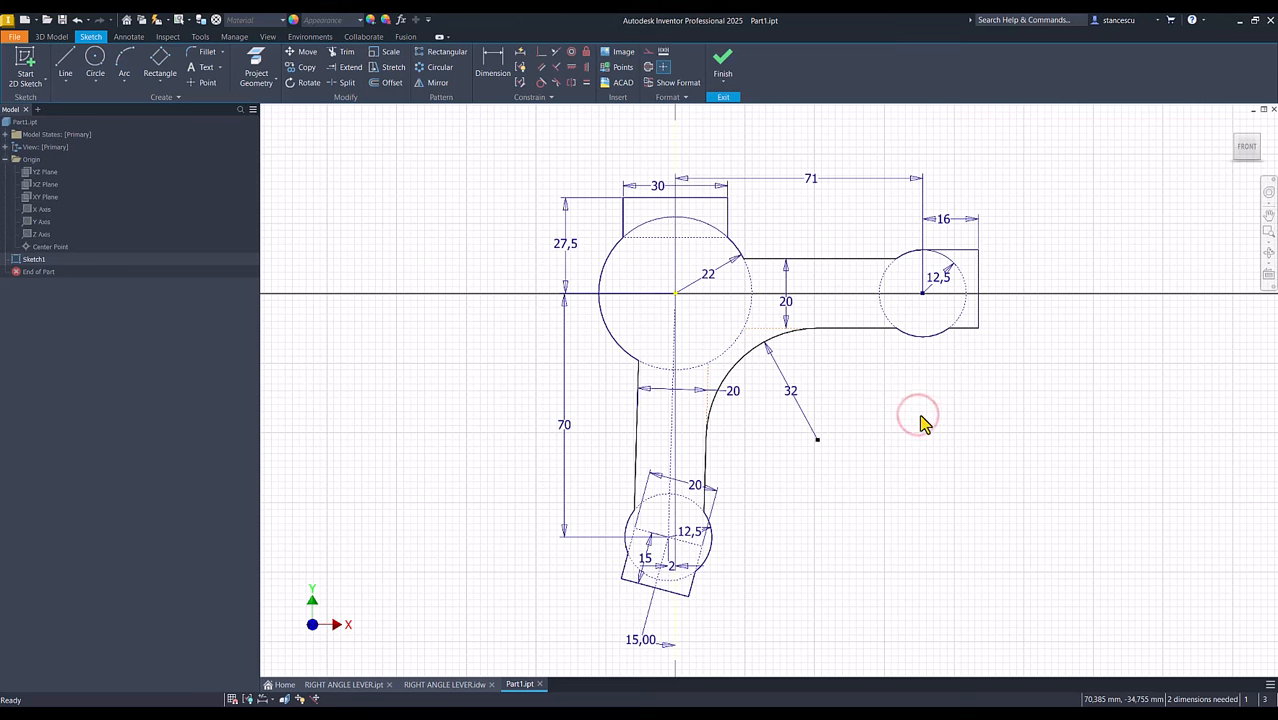
Check the lever drawing and add a 30 mm diameter circle to the part sketch, centred on the origin.
{"action": "left_click", "coordinate": [450, 684]}
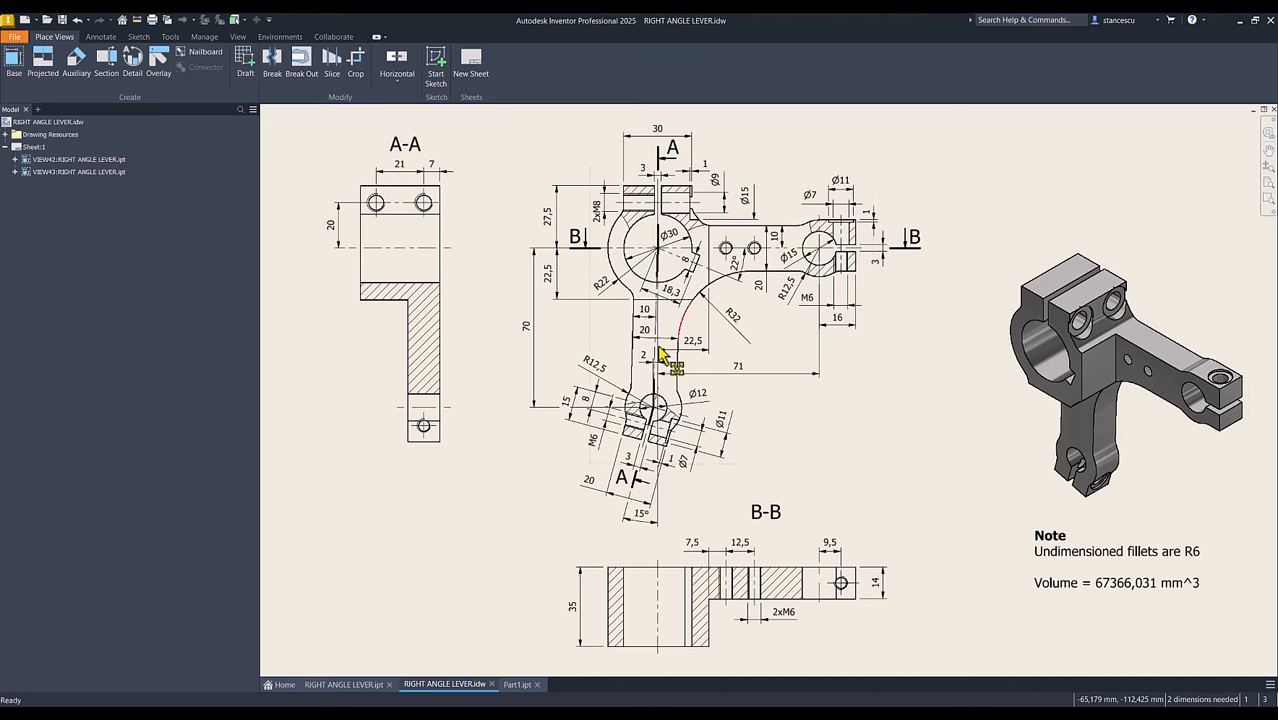
{"action": "left_click", "coordinate": [517, 684]}
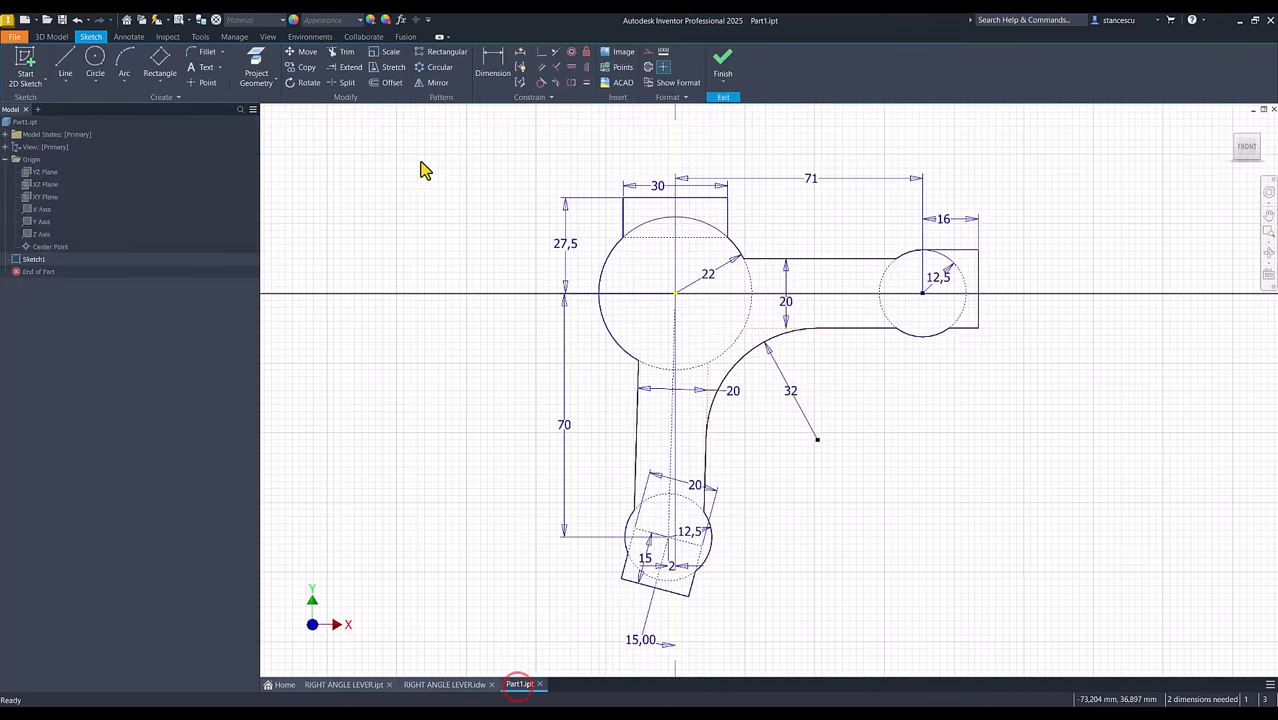
{"action": "left_click", "coordinate": [95, 58]}
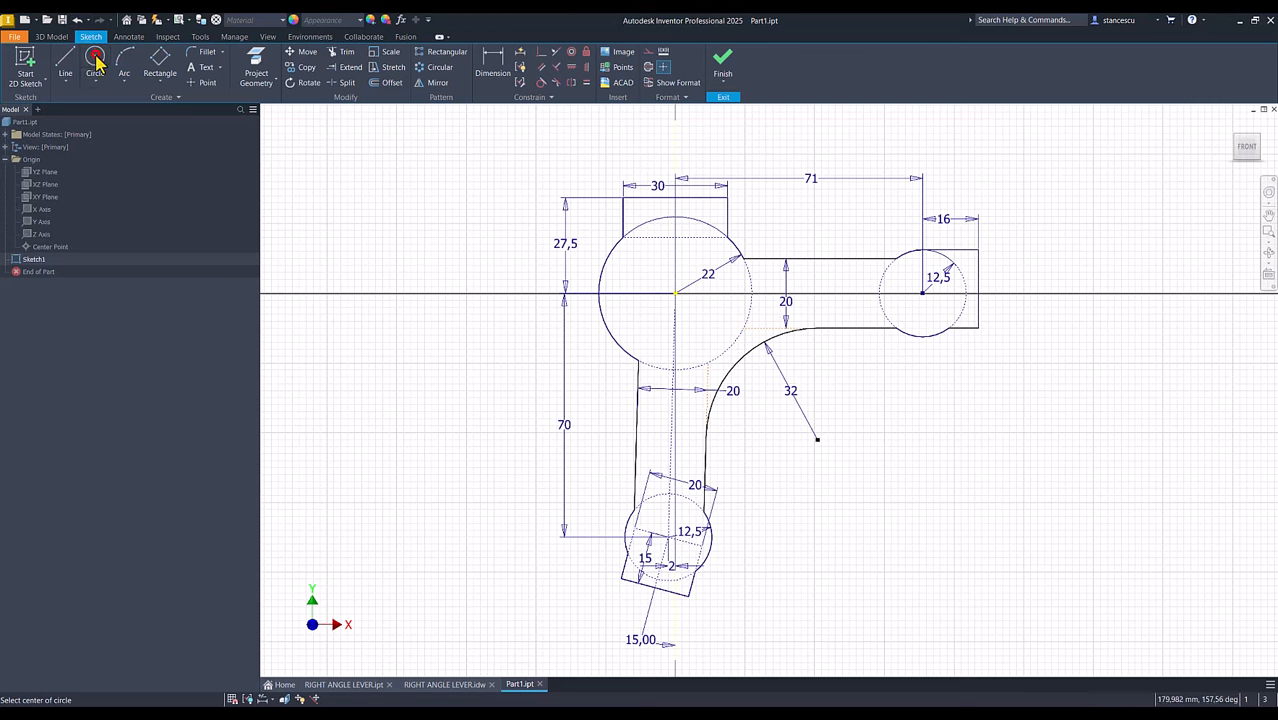
{"action": "left_click", "coordinate": [676, 293]}
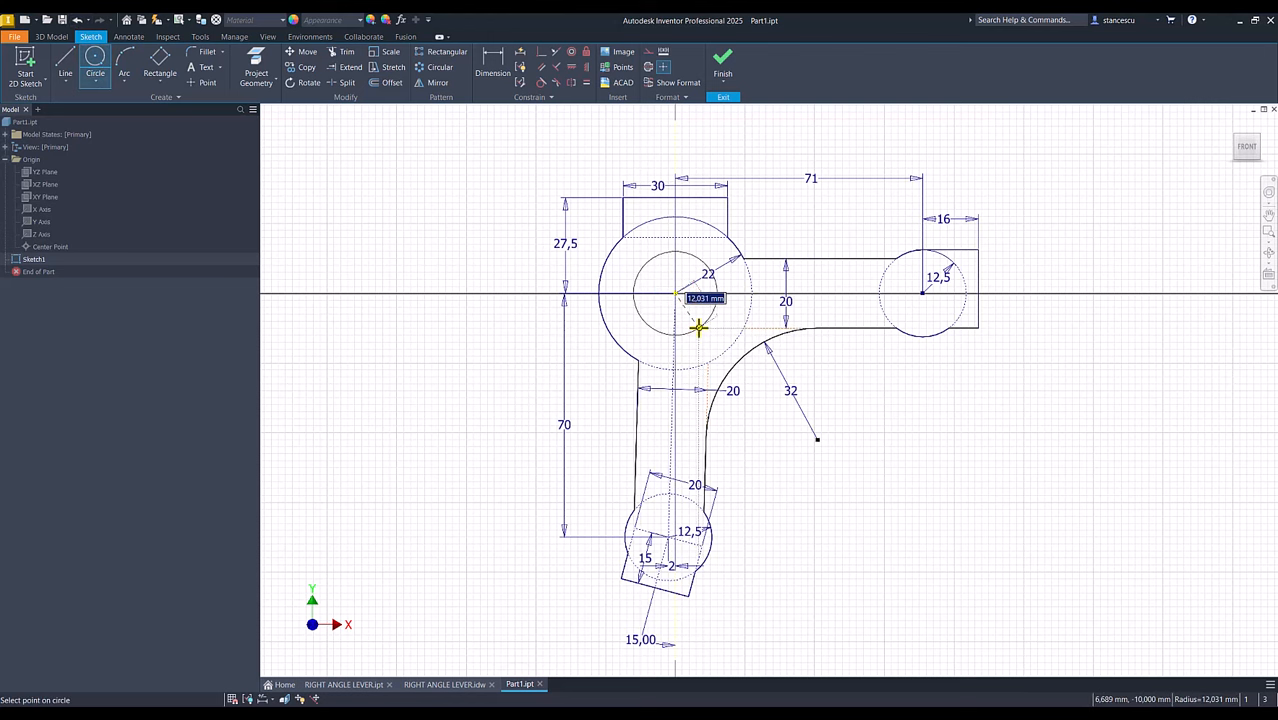
{"action": "right_click", "coordinate": [698, 327]}
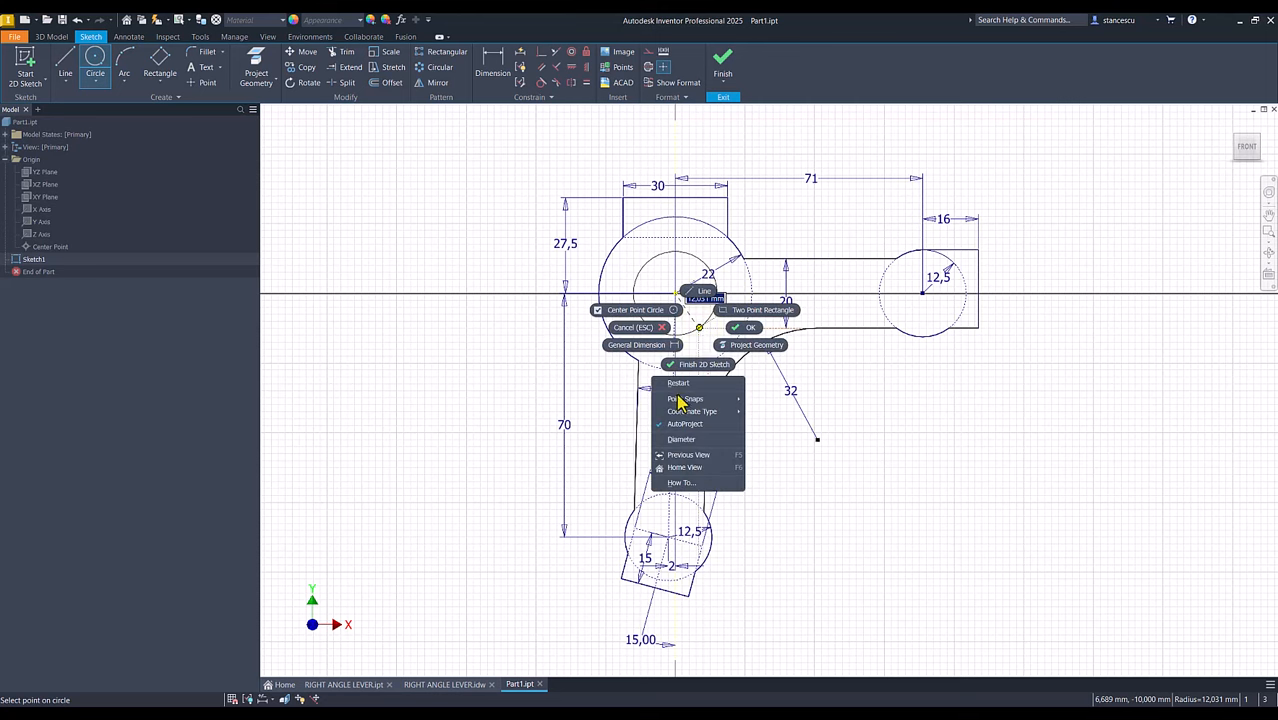
{"action": "left_click", "coordinate": [684, 438]}
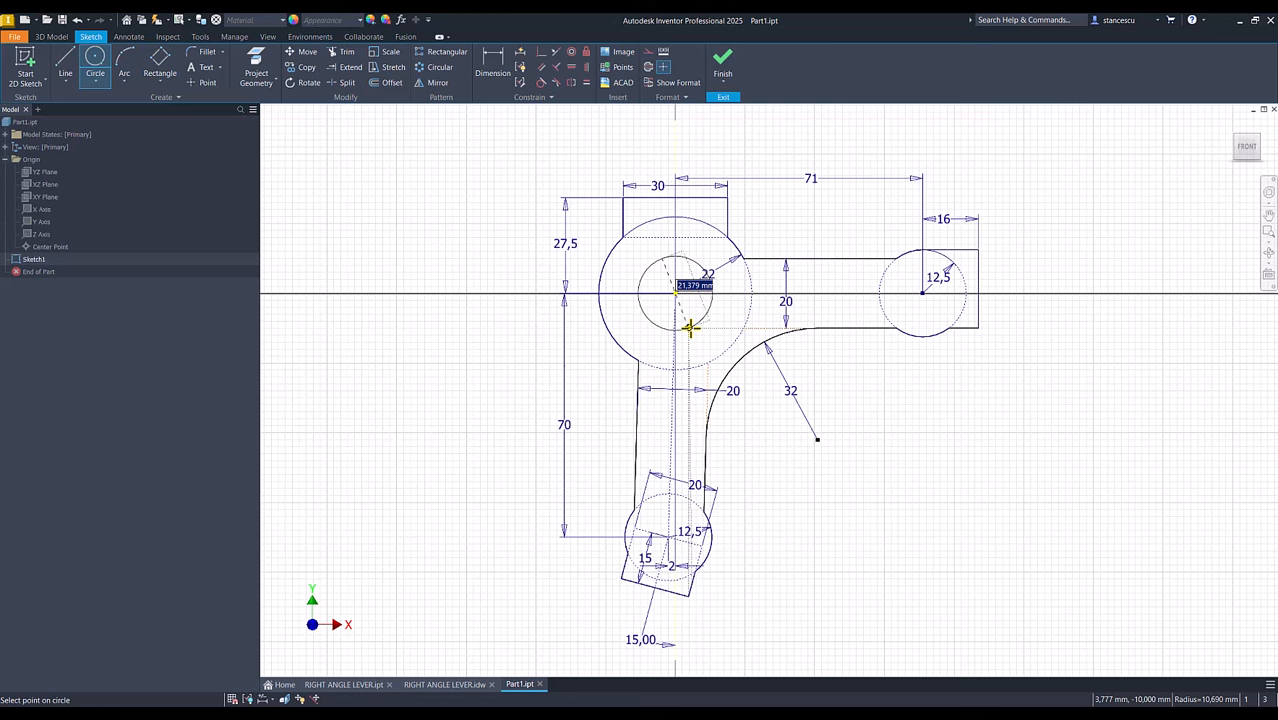
{"action": "key", "text": "Return"}
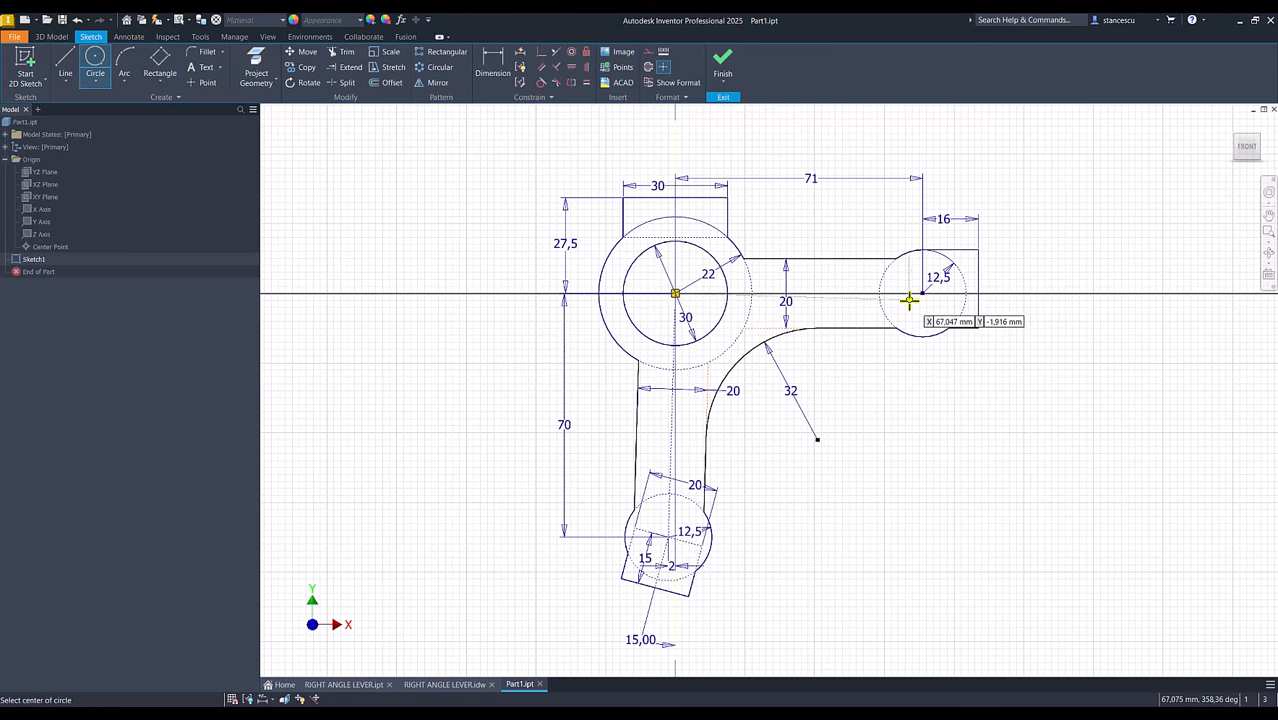
Add a 15 mm diameter bore circle at the horizontal arm's end centre and a 12 mm one at the lower arm's end centre.
{"action": "left_click", "coordinate": [921, 293]}
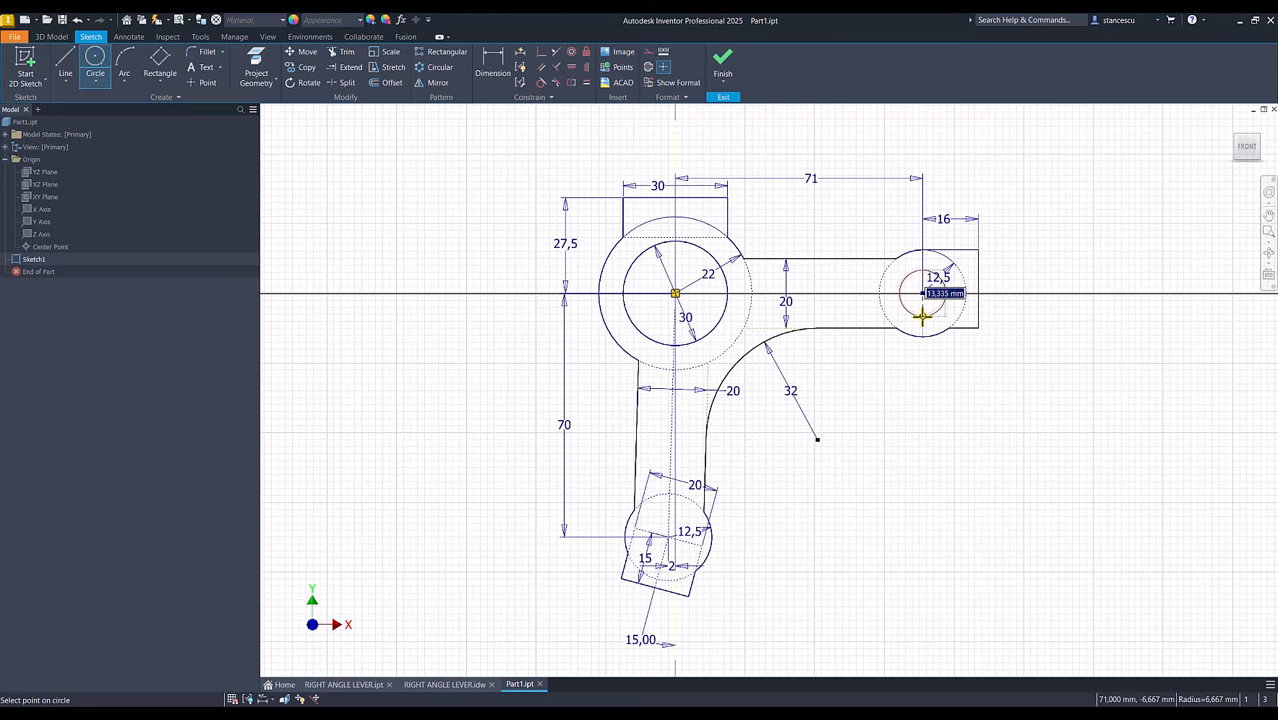
{"action": "key", "text": "Return"}
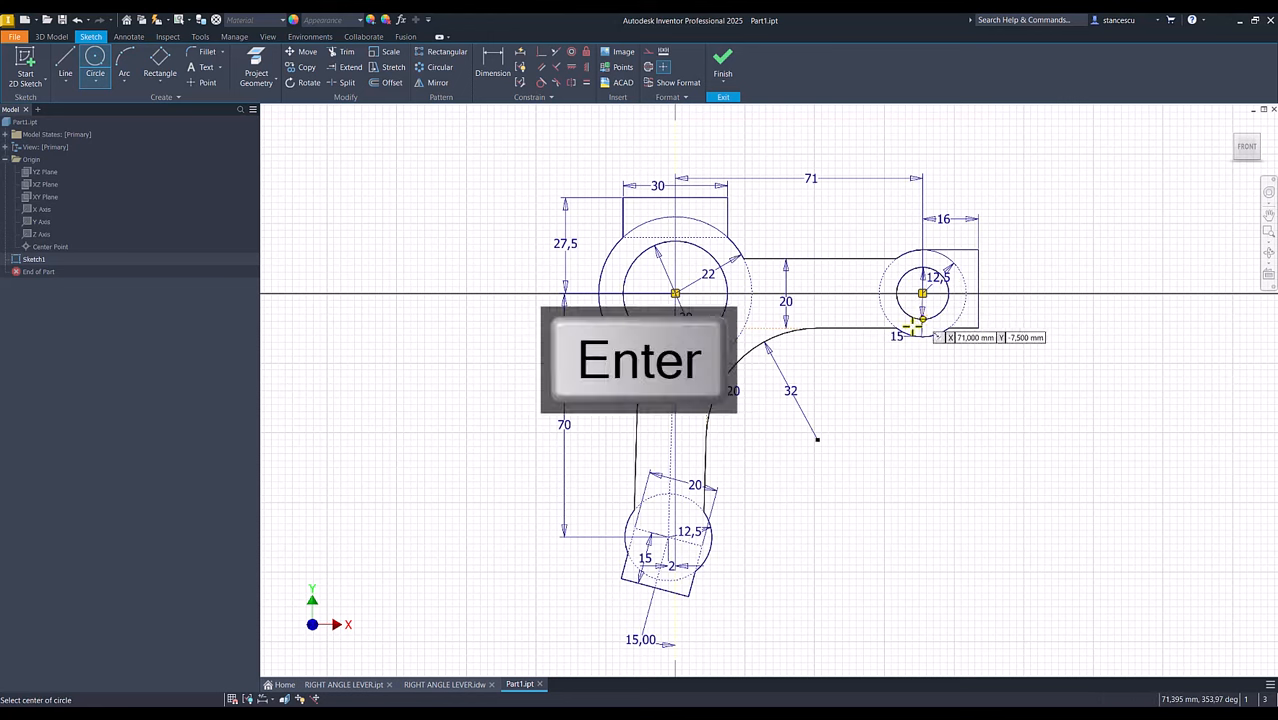
{"action": "left_click", "coordinate": [668, 538]}
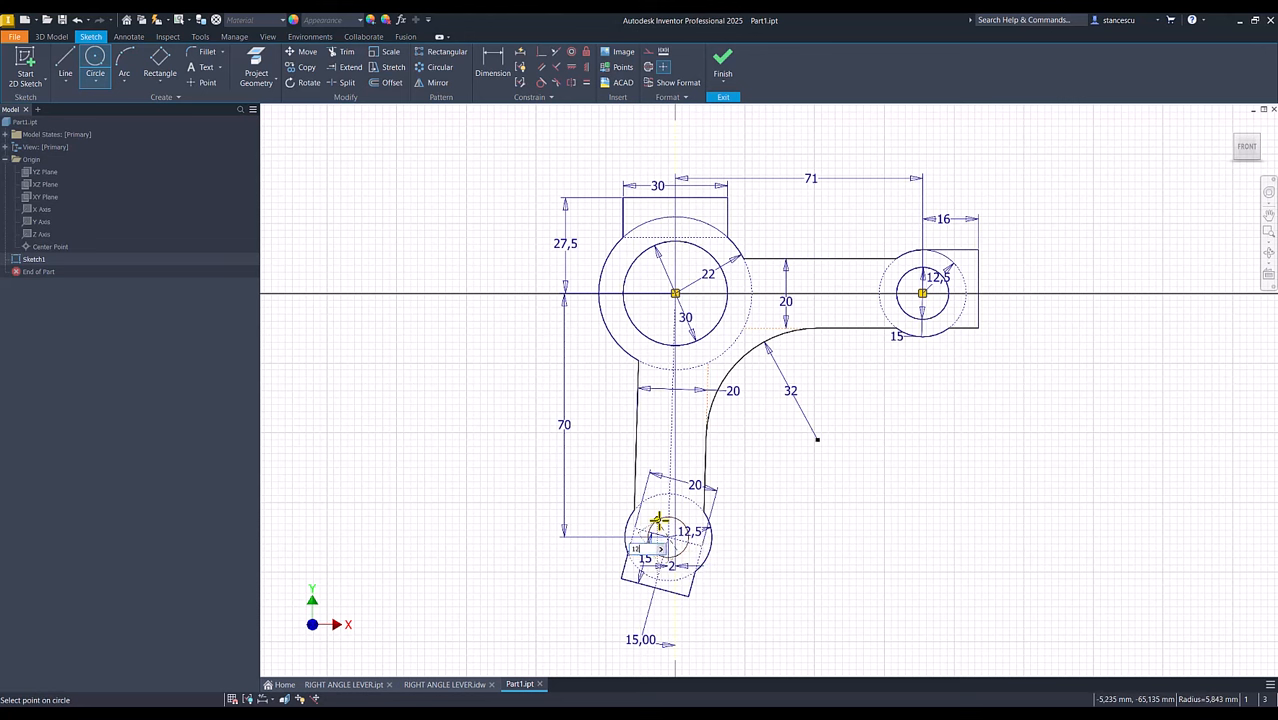
{"action": "type", "text": "12"}
{"action": "key", "text": "Return"}
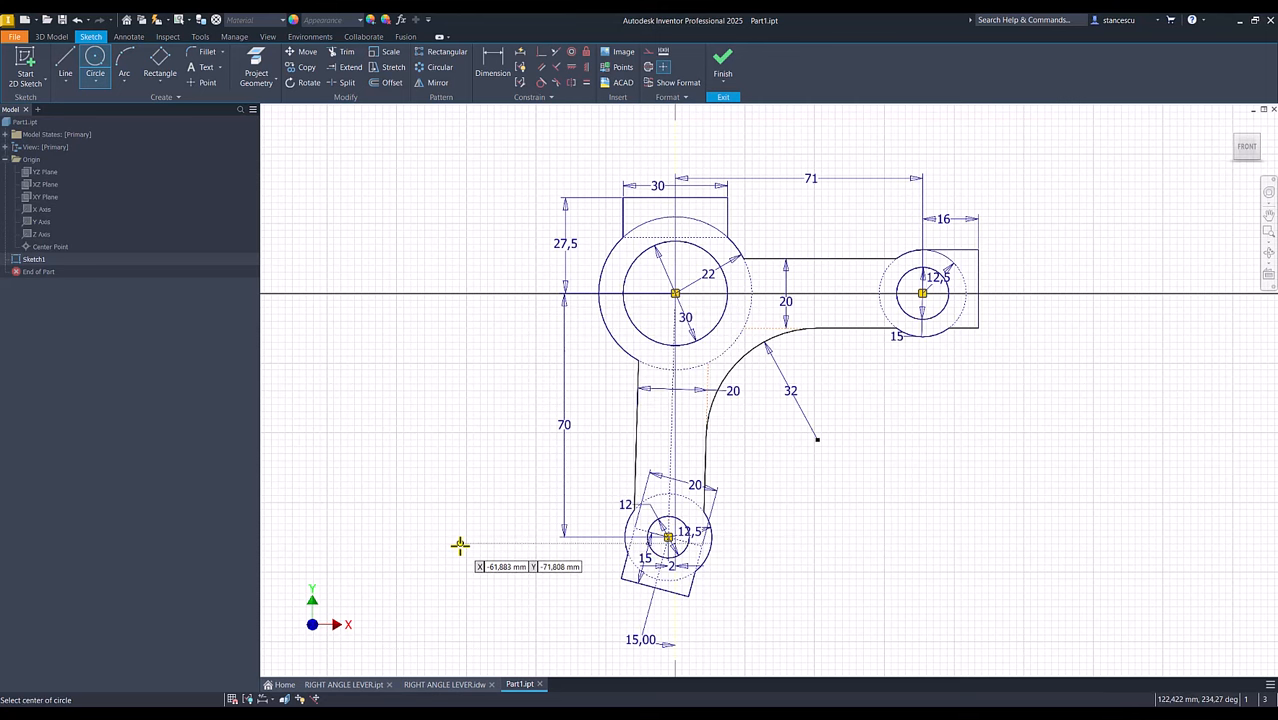
{"action": "key", "text": "Escape"}
Check the drawing and sketch a three-point rectangle about 4.2 mm wide and 15 mm long from the lower block's outer edge to the 12 mm bore's centre.
{"action": "left_click", "coordinate": [455, 684]}
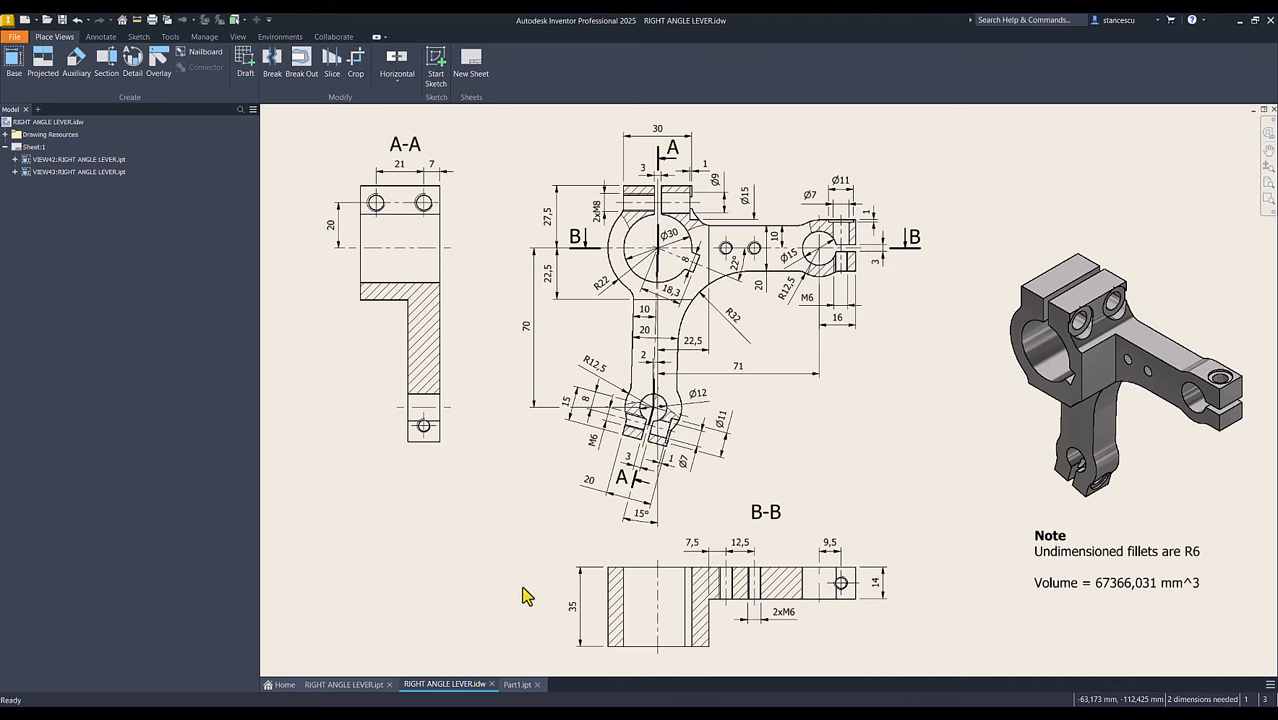
{"action": "left_click", "coordinate": [519, 684]}
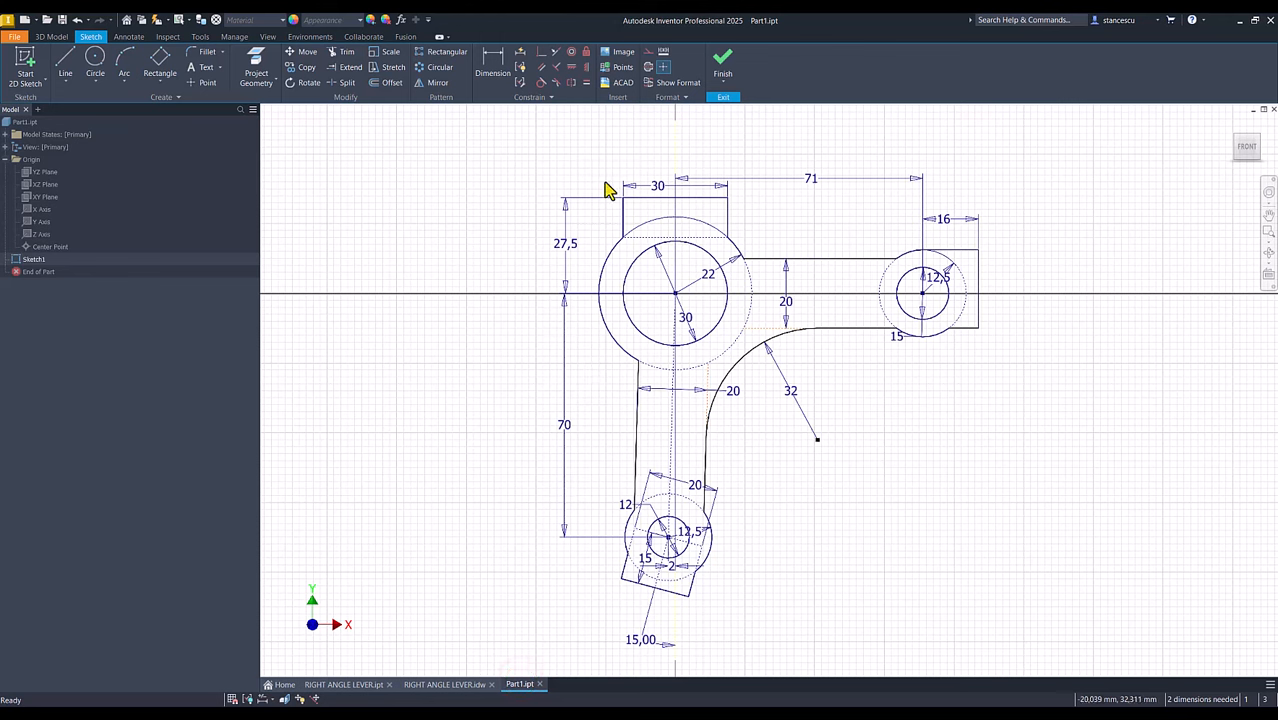
{"action": "left_click", "coordinate": [160, 88]}
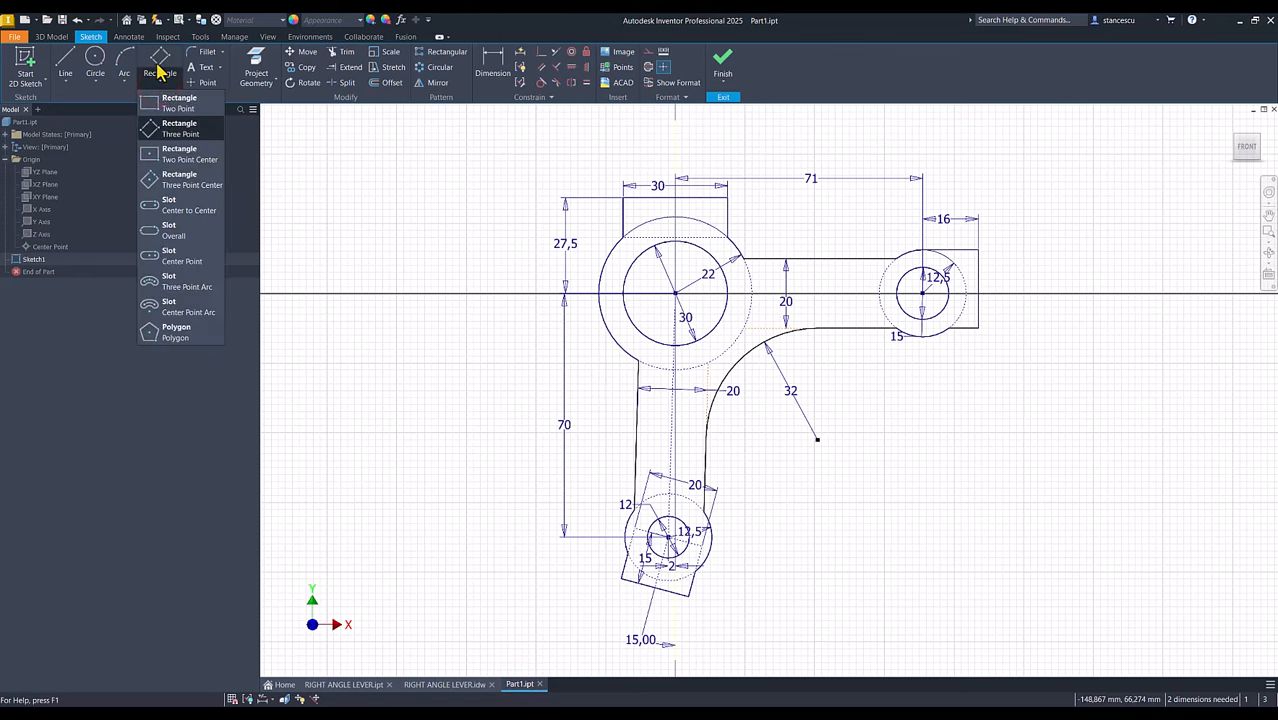
{"action": "left_click", "coordinate": [158, 70]}
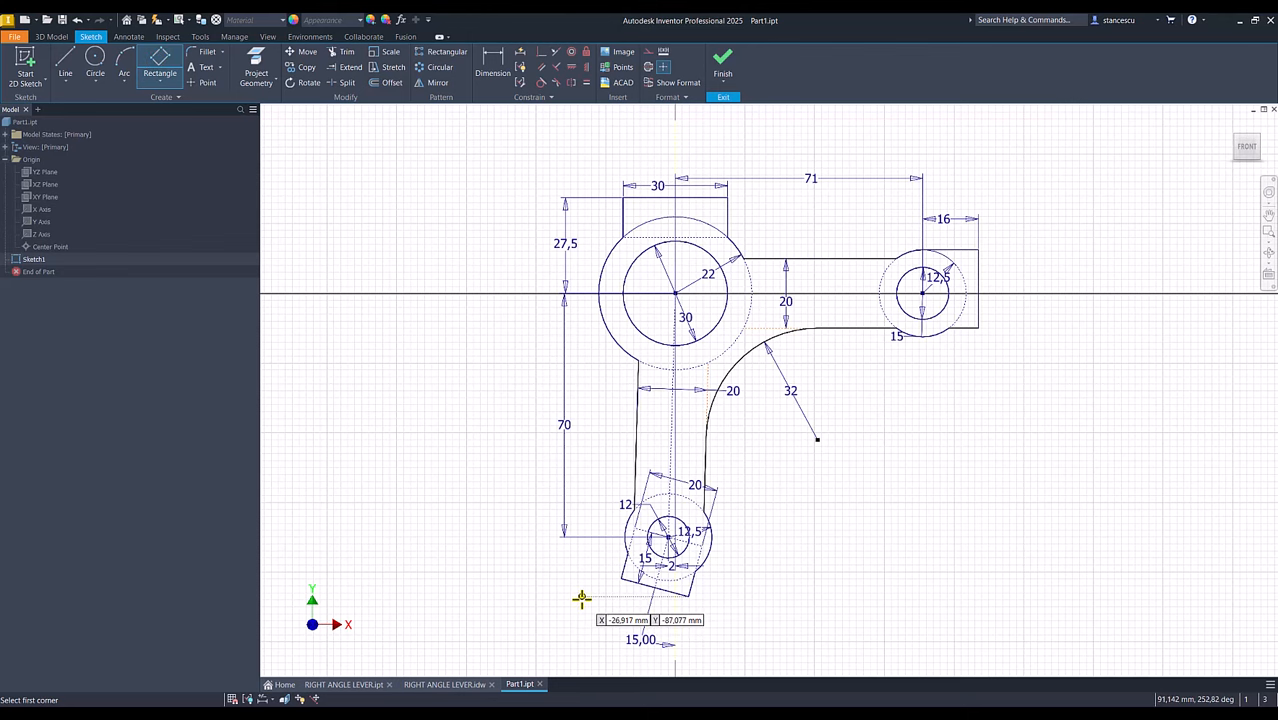
{"action": "scroll", "coordinate": [579, 596], "scroll_direction": "up", "scroll_amount": 2}
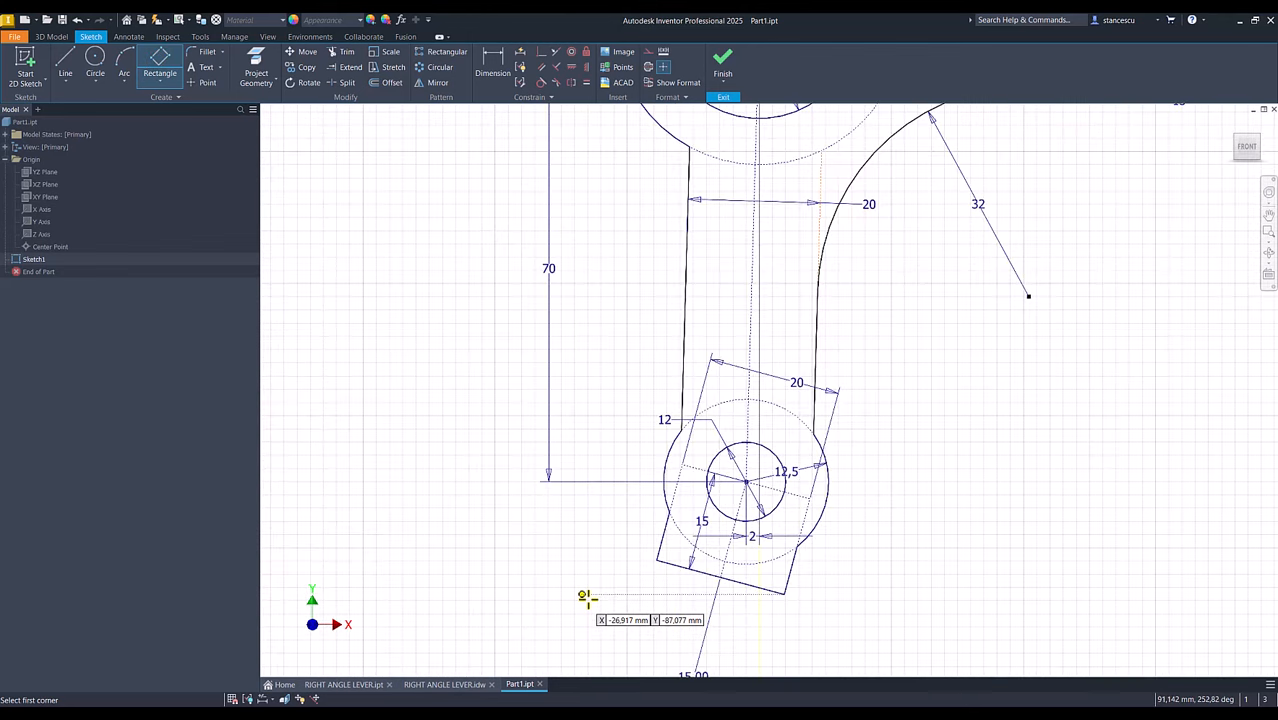
{"action": "left_click", "coordinate": [702, 573]}
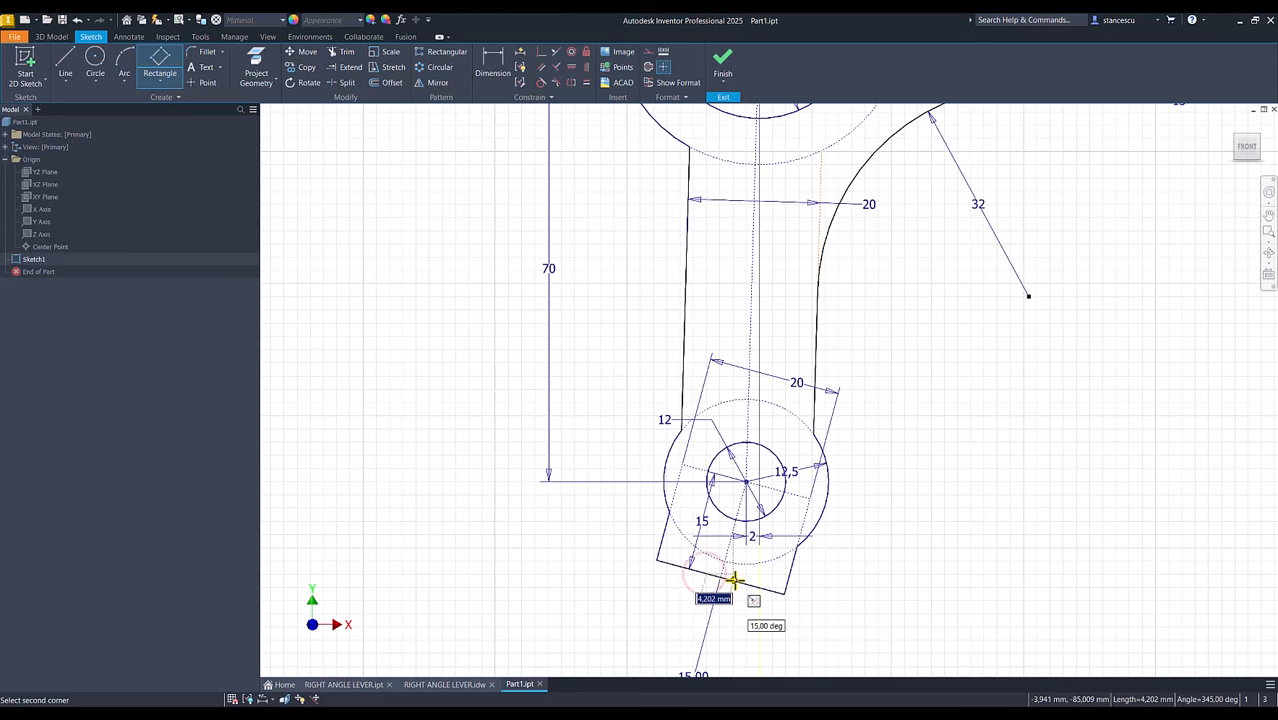
{"action": "left_click", "coordinate": [734, 582]}
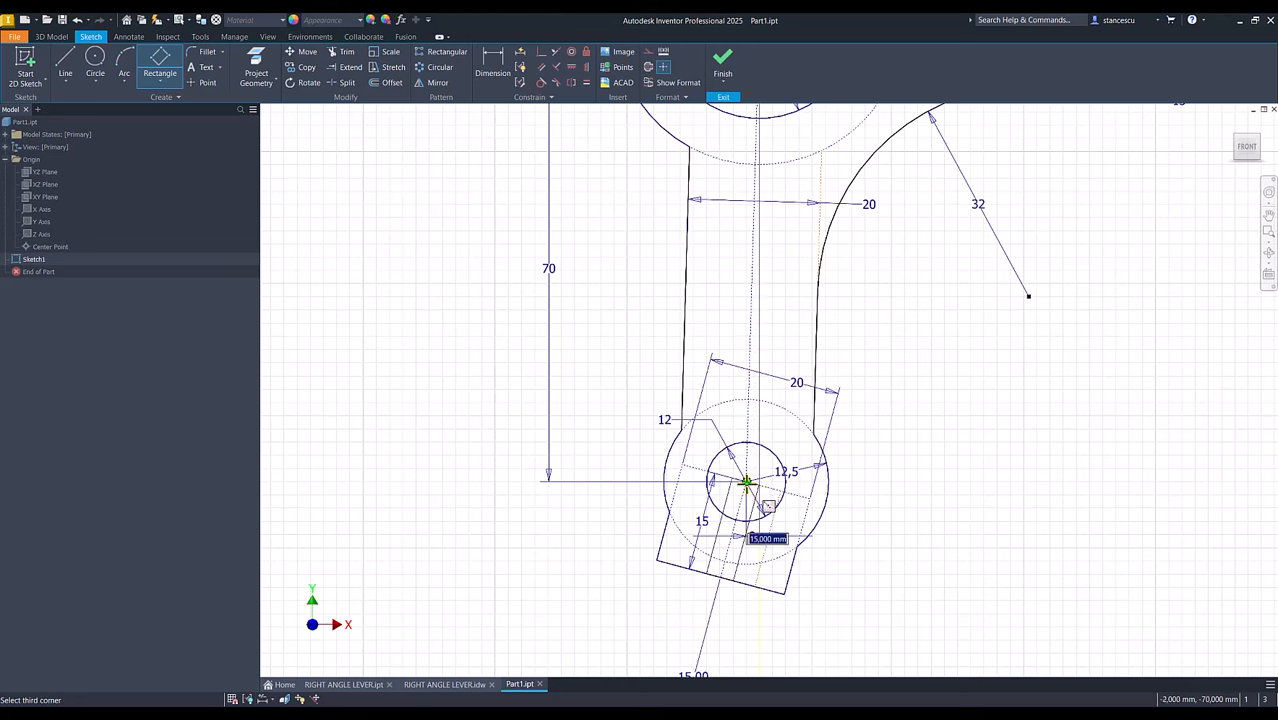
{"action": "left_click", "coordinate": [757, 487]}
Constrain the midpoint of the slot rectangle's inner short edge coincident with the 12 mm bore's centre.
{"action": "scroll", "coordinate": [800, 530], "scroll_direction": "up", "scroll_amount": 2}
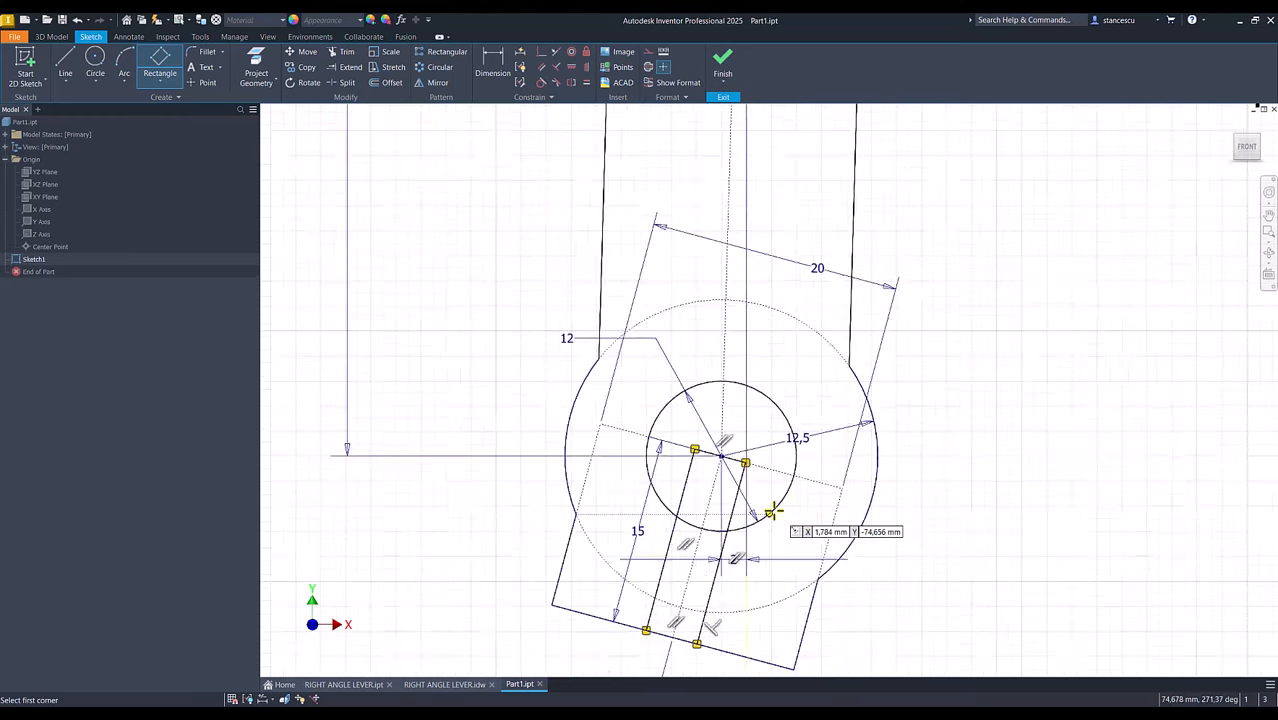
{"action": "scroll", "coordinate": [770, 509], "scroll_direction": "up", "scroll_amount": 3}
{"action": "scroll", "coordinate": [615, 374], "scroll_direction": "up", "scroll_amount": 3}
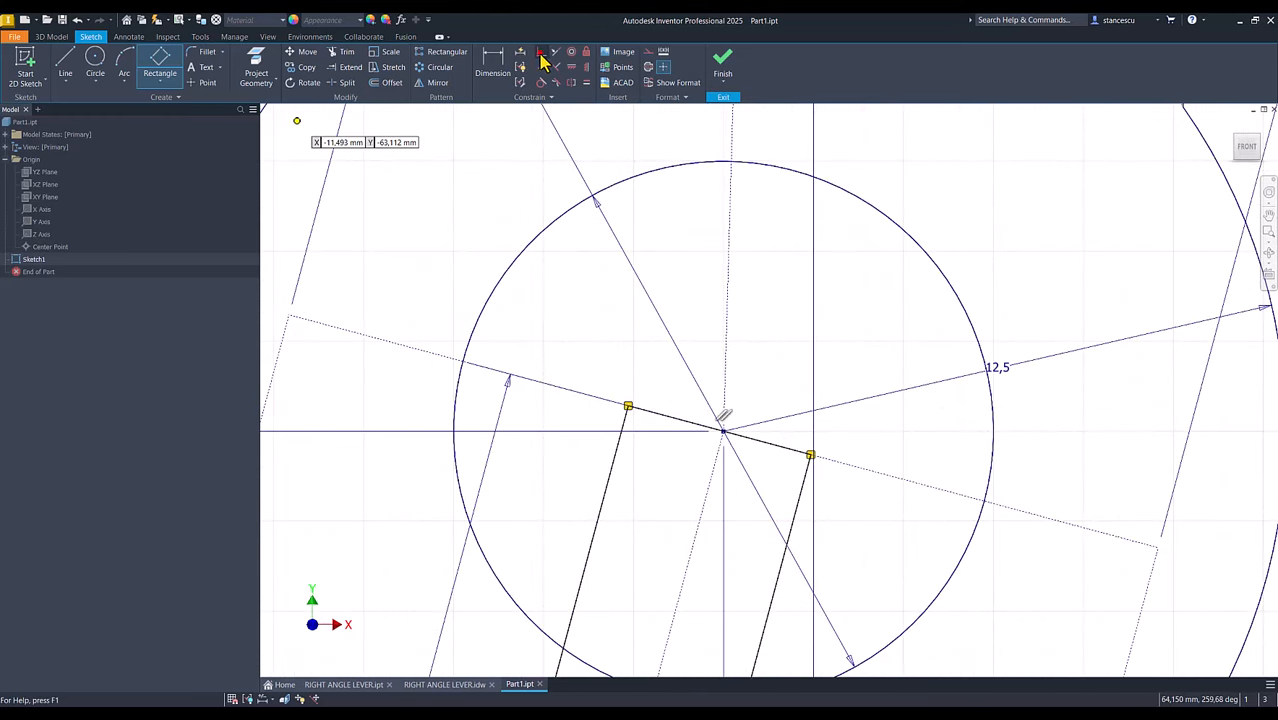
{"action": "left_click", "coordinate": [541, 53]}
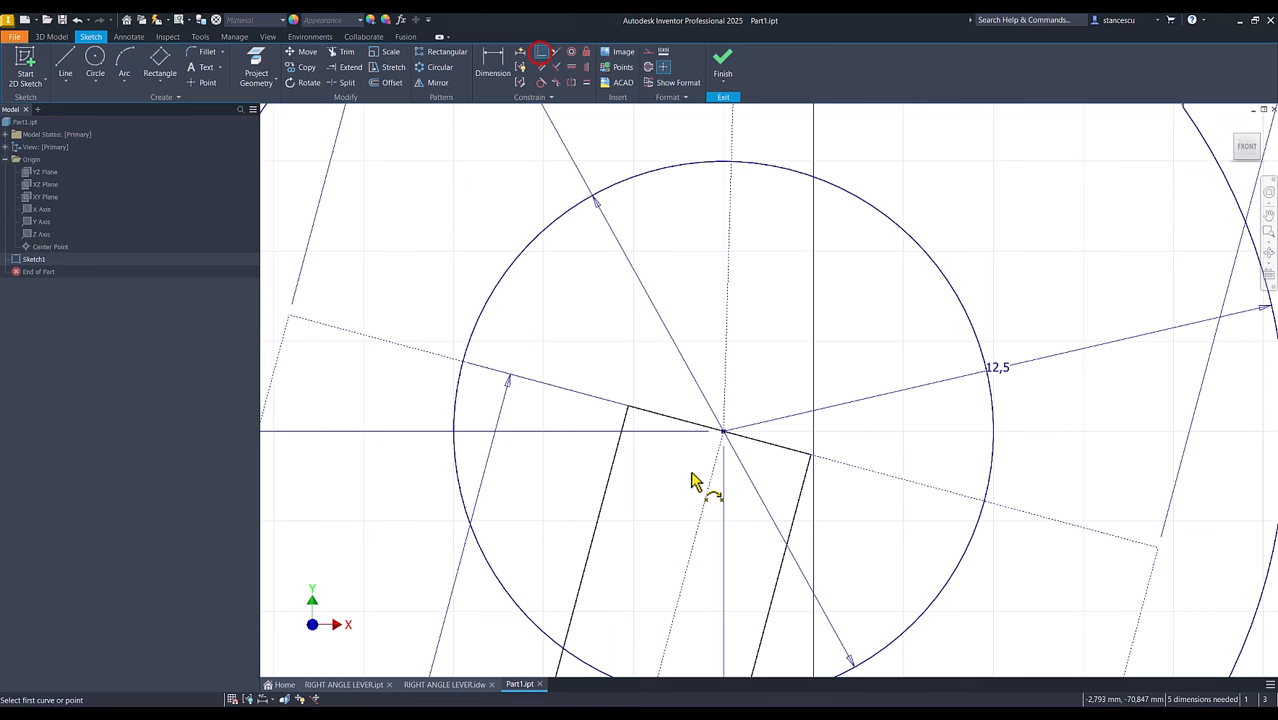
{"action": "left_click", "coordinate": [720, 431]}
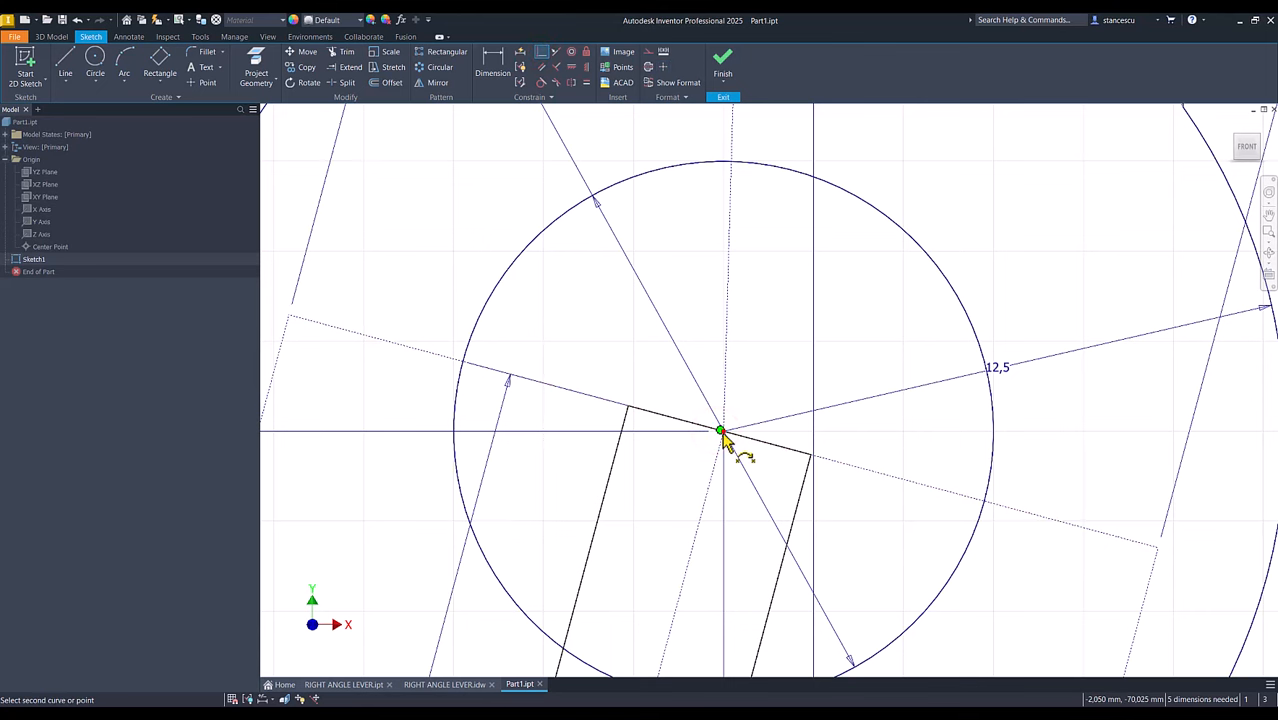
{"action": "left_click", "coordinate": [722, 433]}
{"action": "key", "text": "Num_Lock"}
{"action": "scroll", "coordinate": [690, 471], "scroll_direction": "down", "scroll_amount": 5}
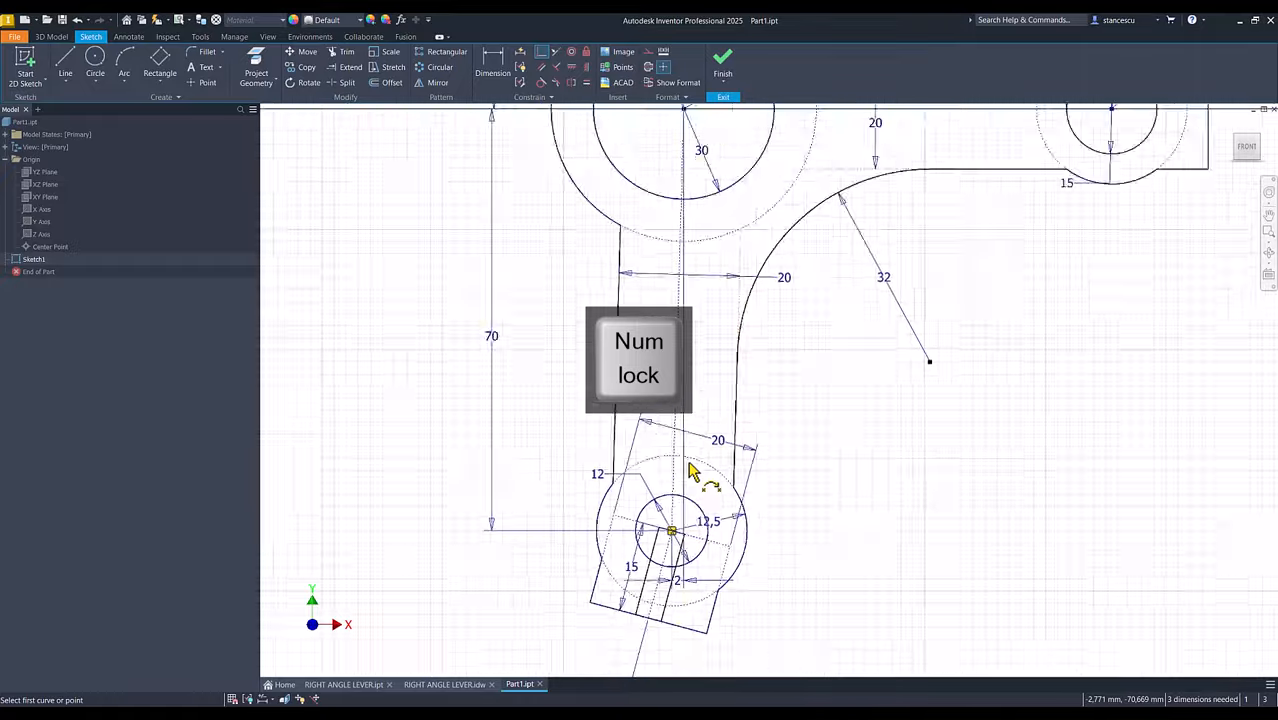
{"action": "scroll", "coordinate": [655, 568], "scroll_direction": "down", "scroll_amount": 3}
Split the slot's long edges at the 12 mm bore, and split the lower block's outer edge and the bore circle at the slot's long edges.
{"action": "scroll", "coordinate": [650, 571], "scroll_direction": "up", "scroll_amount": 6}
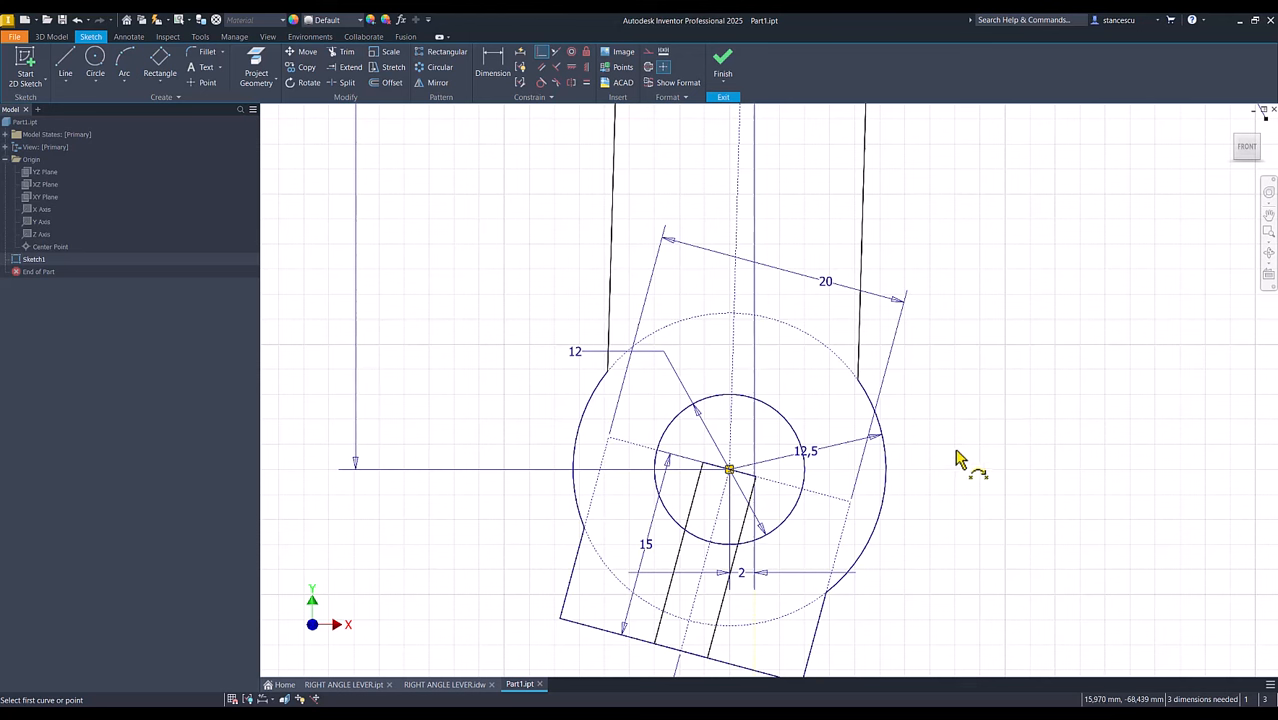
{"action": "left_click", "coordinate": [342, 83]}
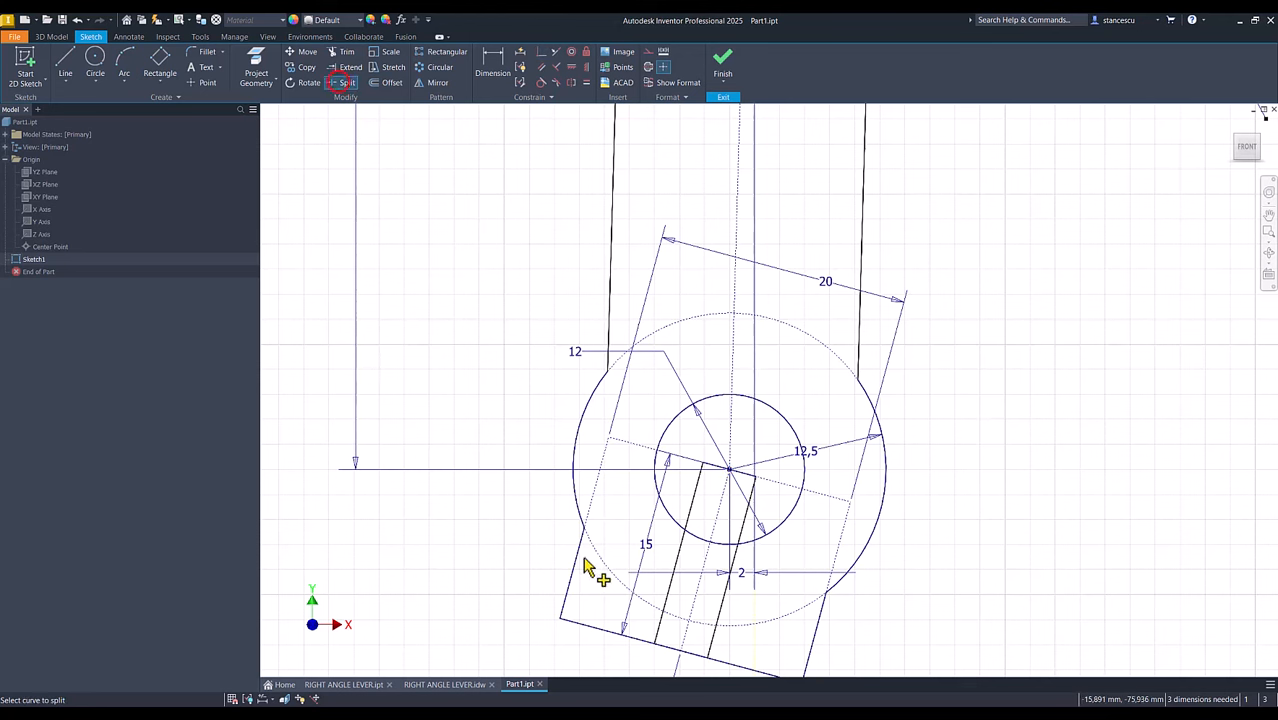
{"action": "left_click", "coordinate": [697, 514]}
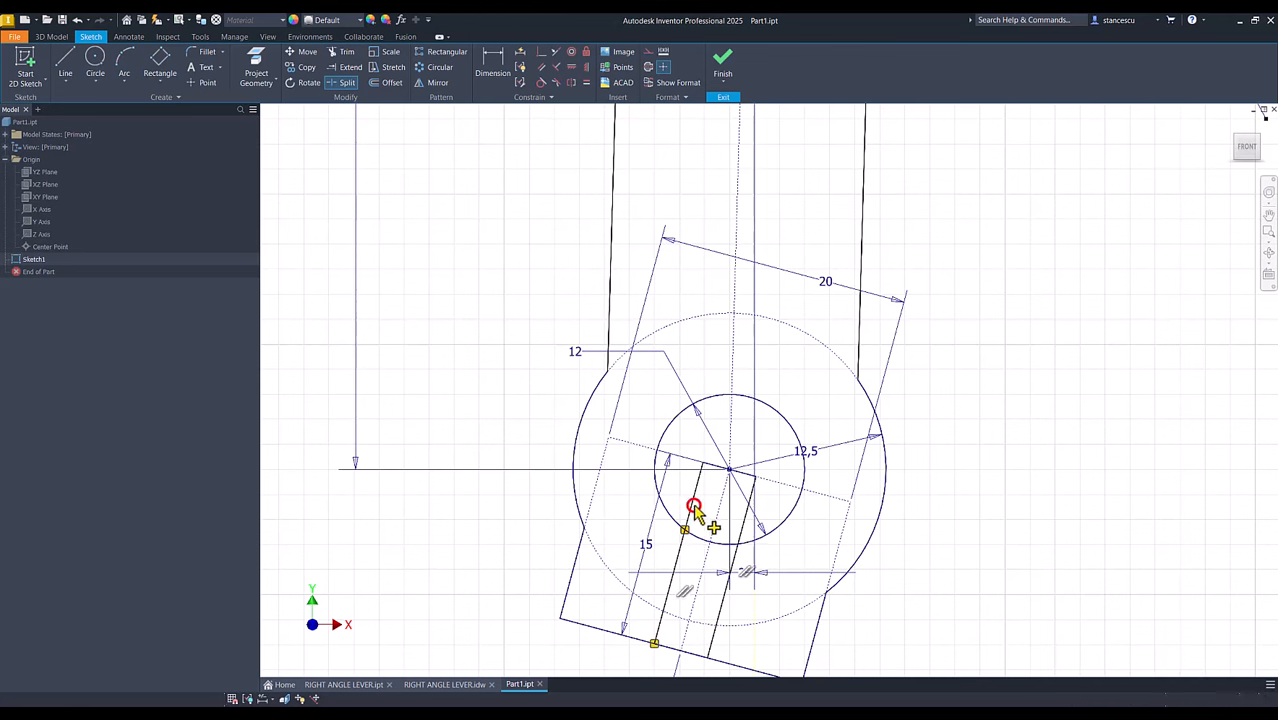
{"action": "left_click", "coordinate": [742, 524]}
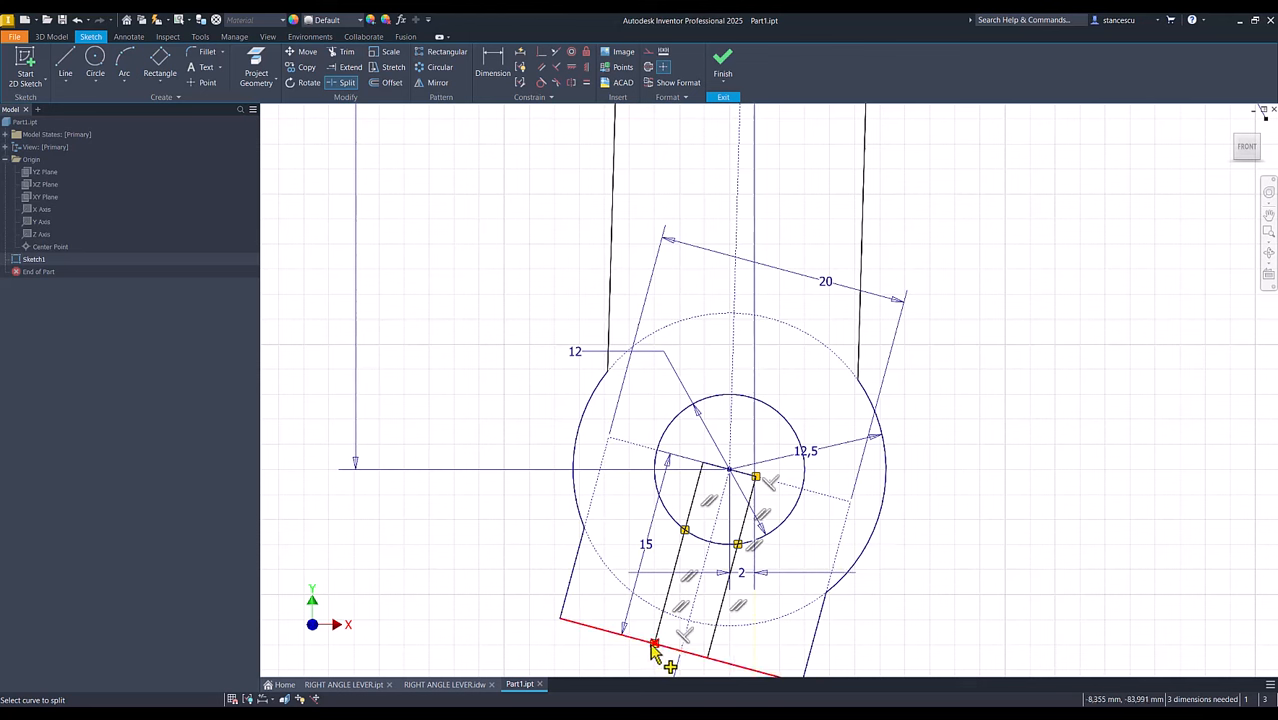
{"action": "left_click", "coordinate": [656, 646]}
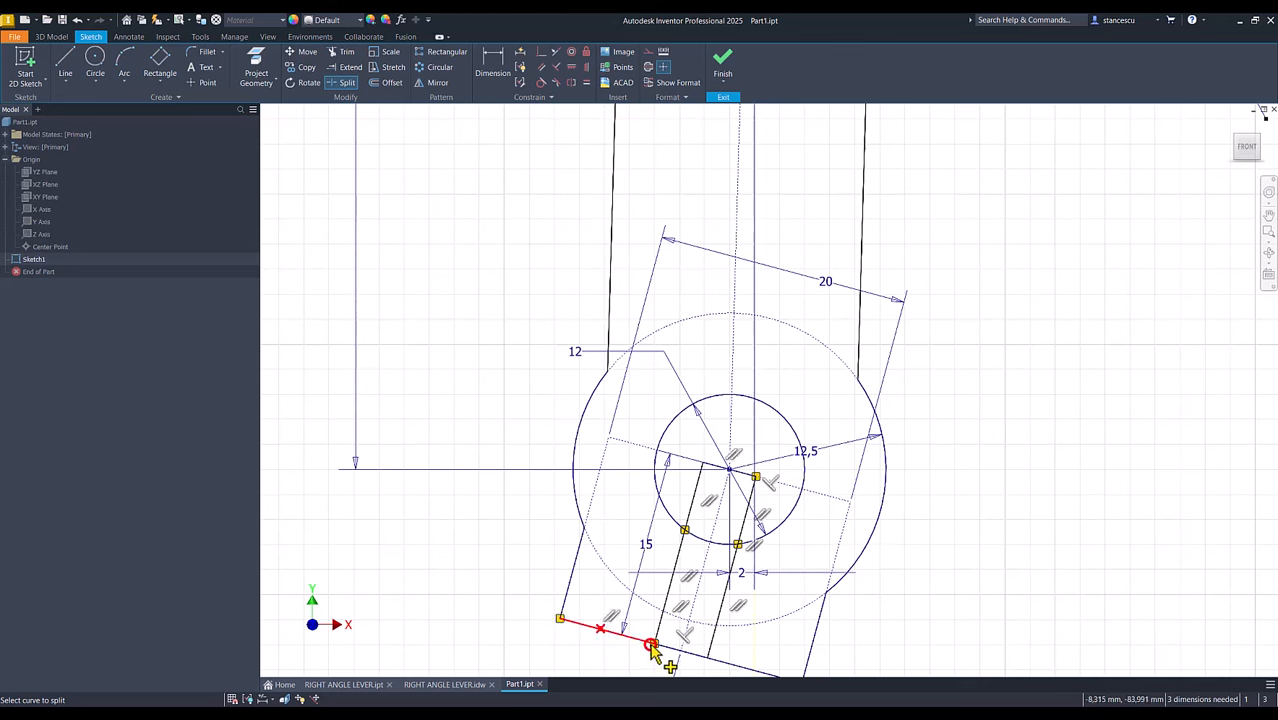
{"action": "left_click", "coordinate": [708, 663]}
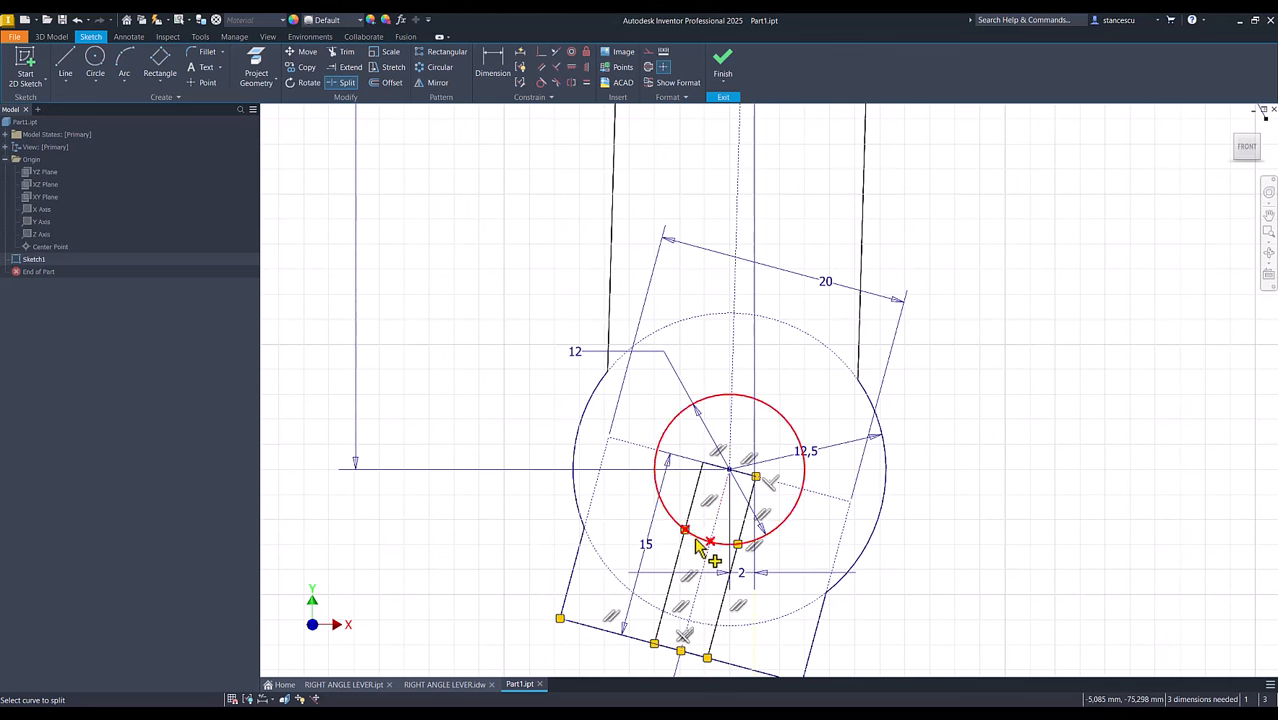
{"action": "left_click", "coordinate": [703, 545]}
{"action": "left_click", "coordinate": [721, 546]}
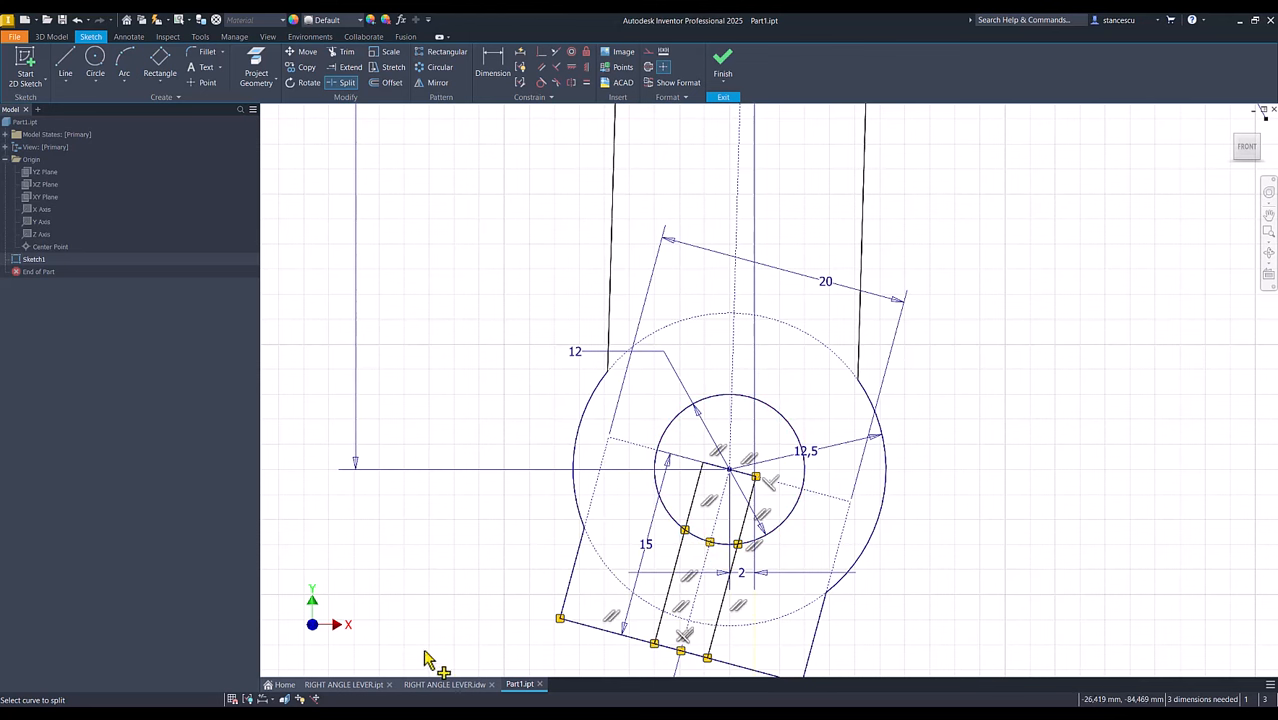
{"action": "key", "text": "Escape"}
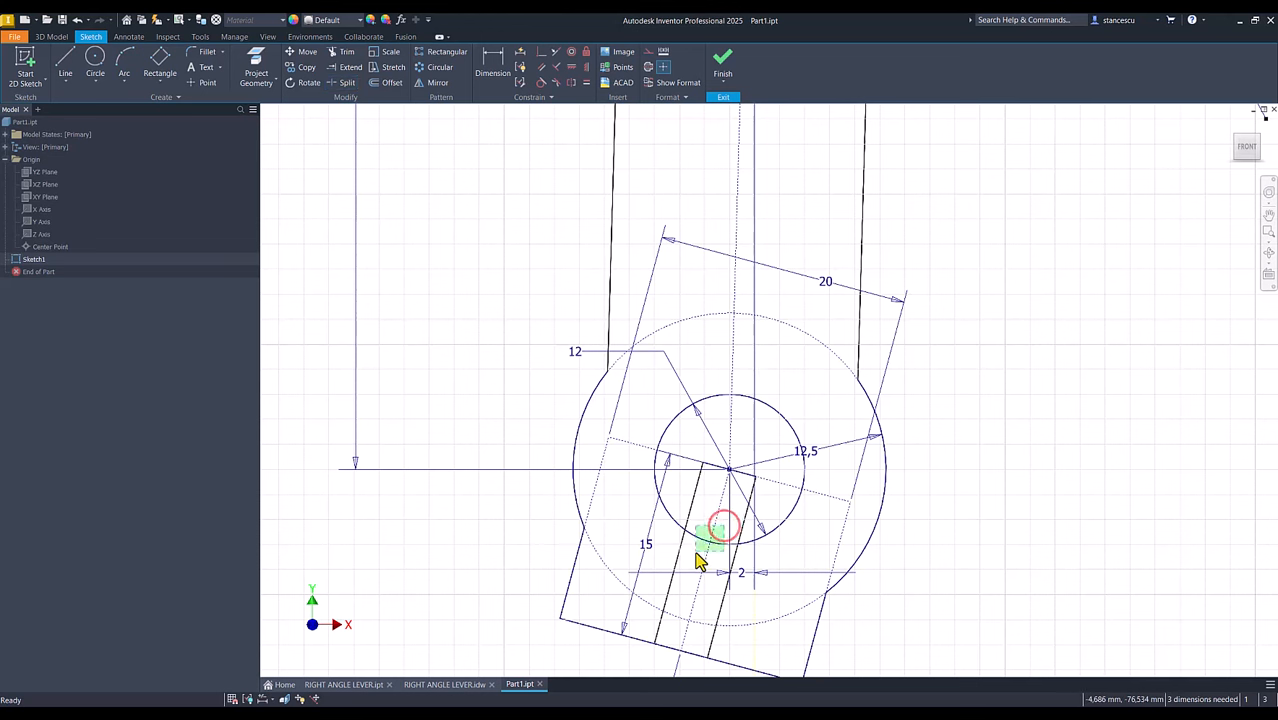
Convert the 12 mm bore's arc and the lower block's outer edge segment between the slot's long edges to construction geometry.
{"action": "left_click", "coordinate": [706, 545]}
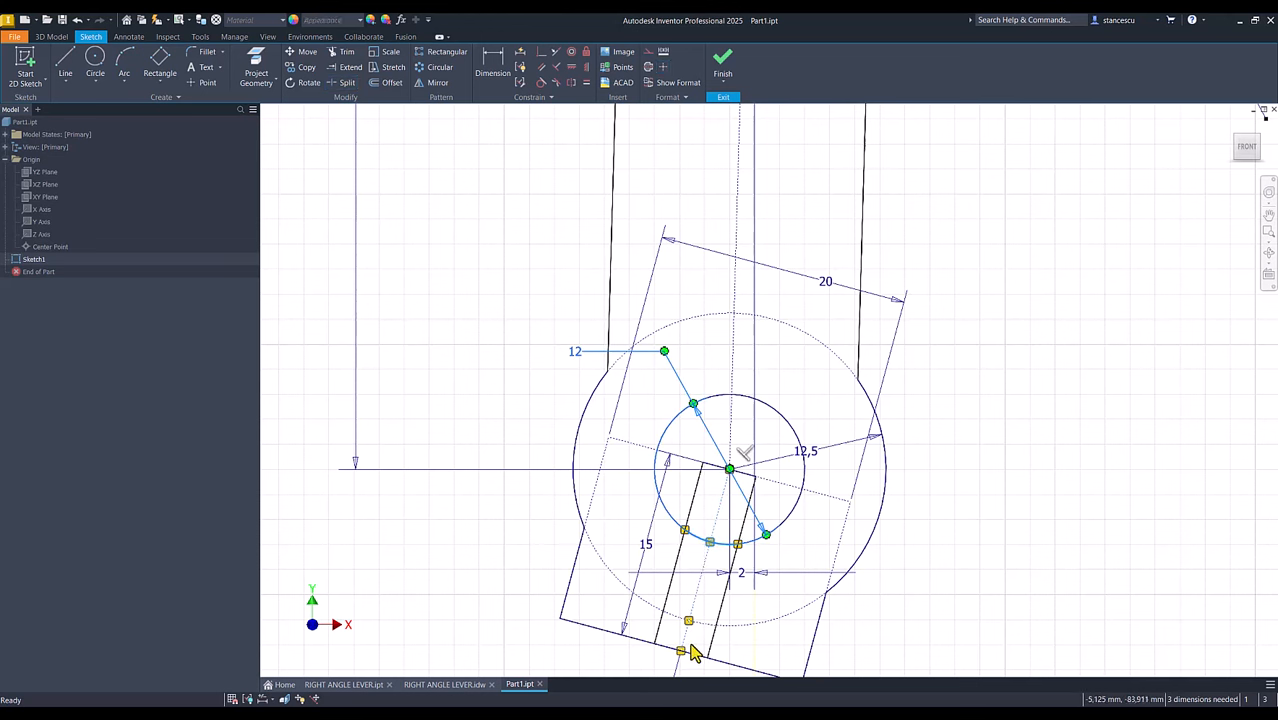
{"action": "left_click_drag", "start_coordinate": [681, 649], "coordinate": [662, 675]}
{"action": "right_click", "coordinate": [1041, 442]}
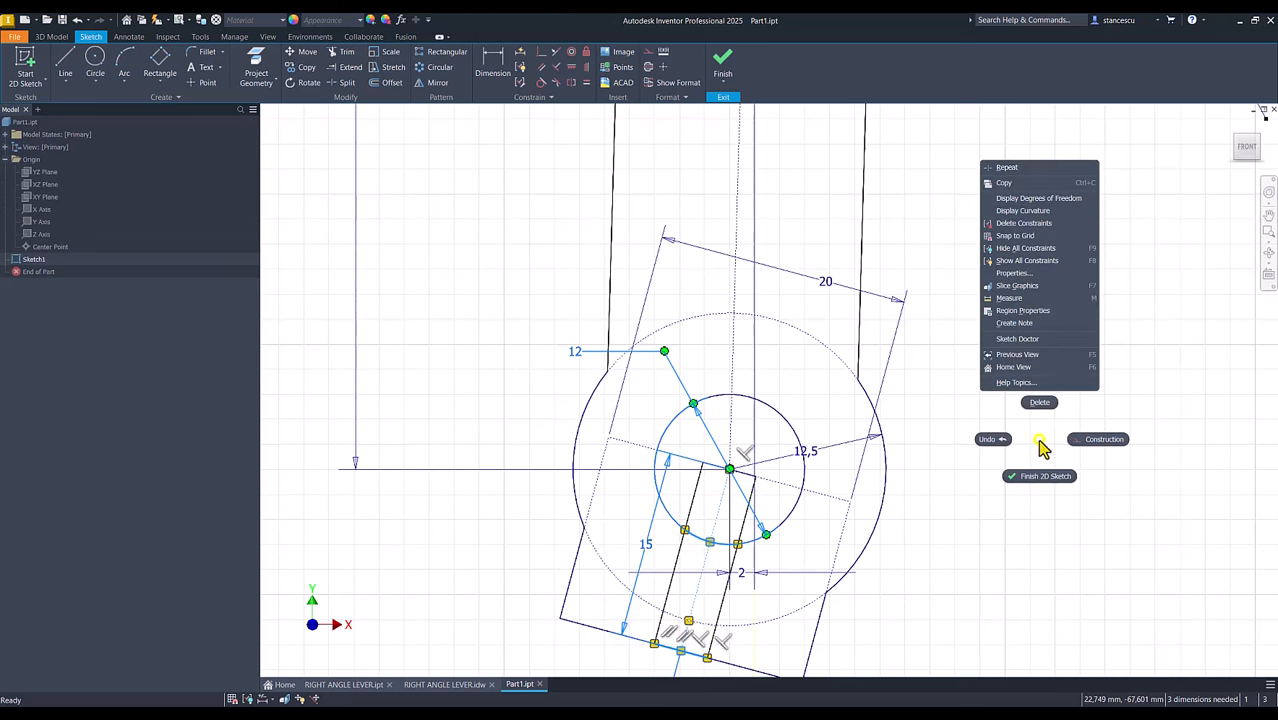
{"action": "left_click", "coordinate": [1087, 439]}
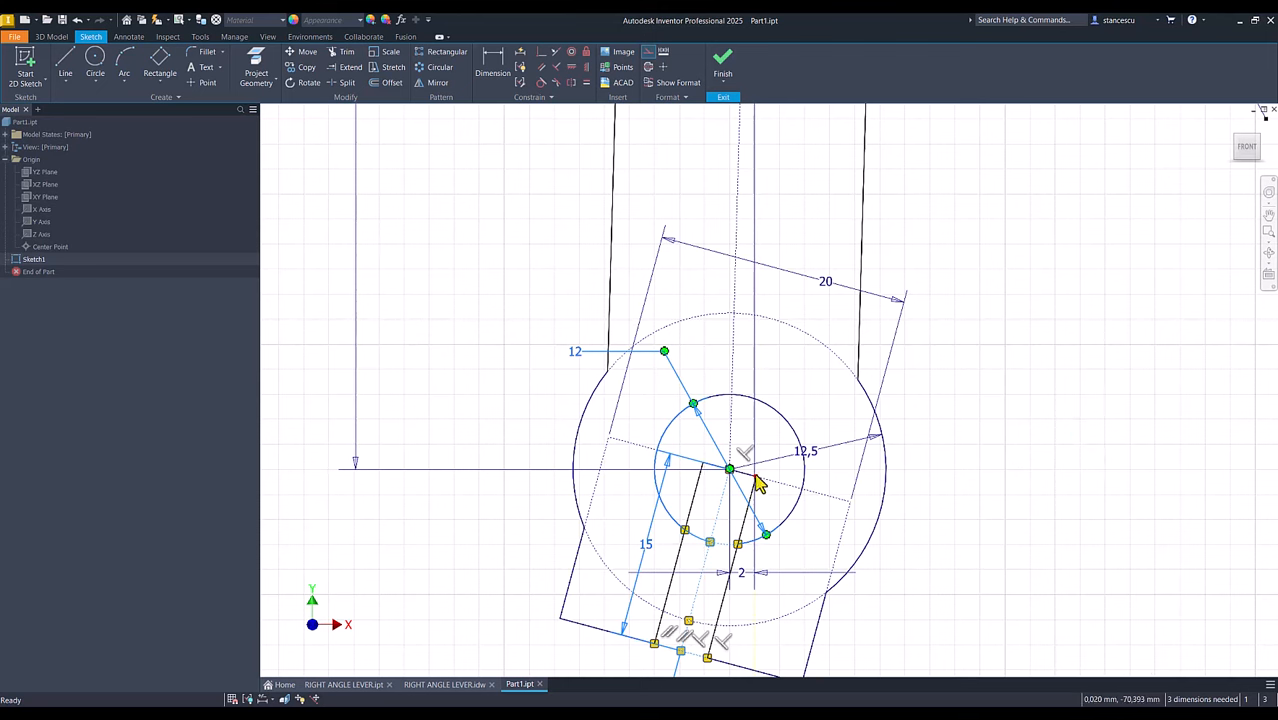
Convert the lower slot rectangle's segments inside the 12 mm bore to construction geometry.
{"action": "left_click_drag", "start_coordinate": [772, 466], "coordinate": [688, 507]}
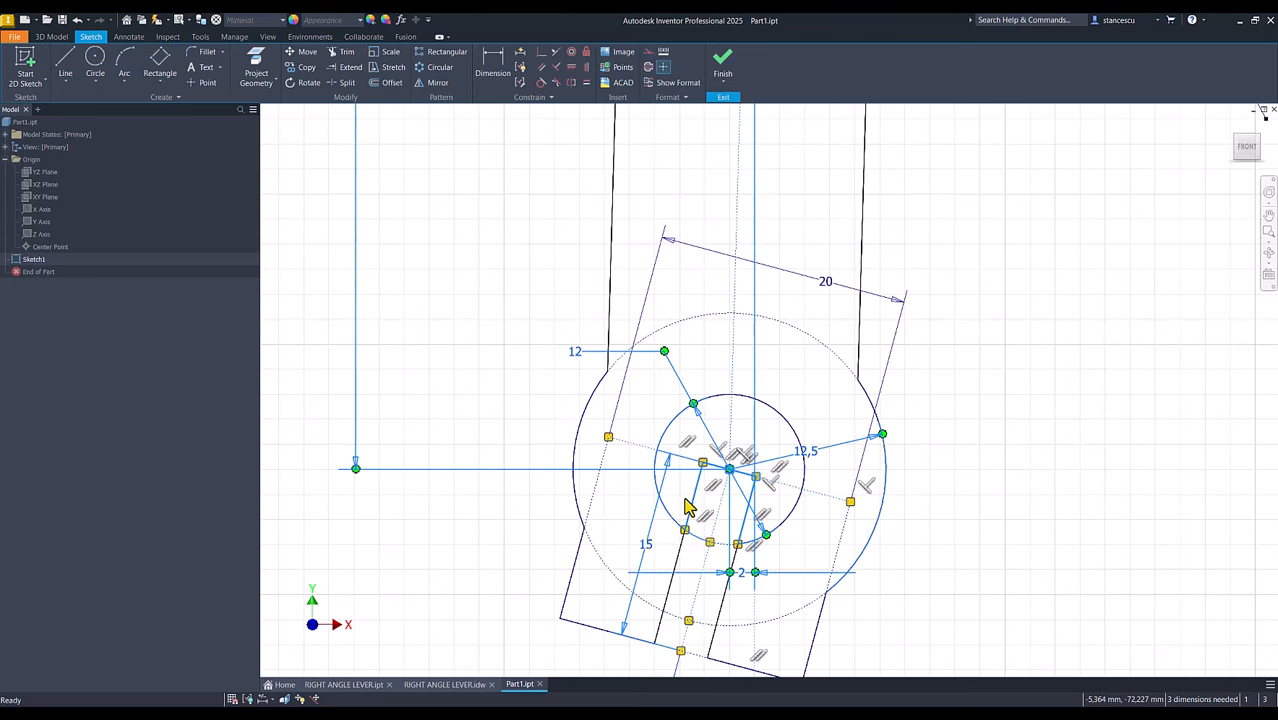
{"action": "right_click", "coordinate": [1043, 474]}
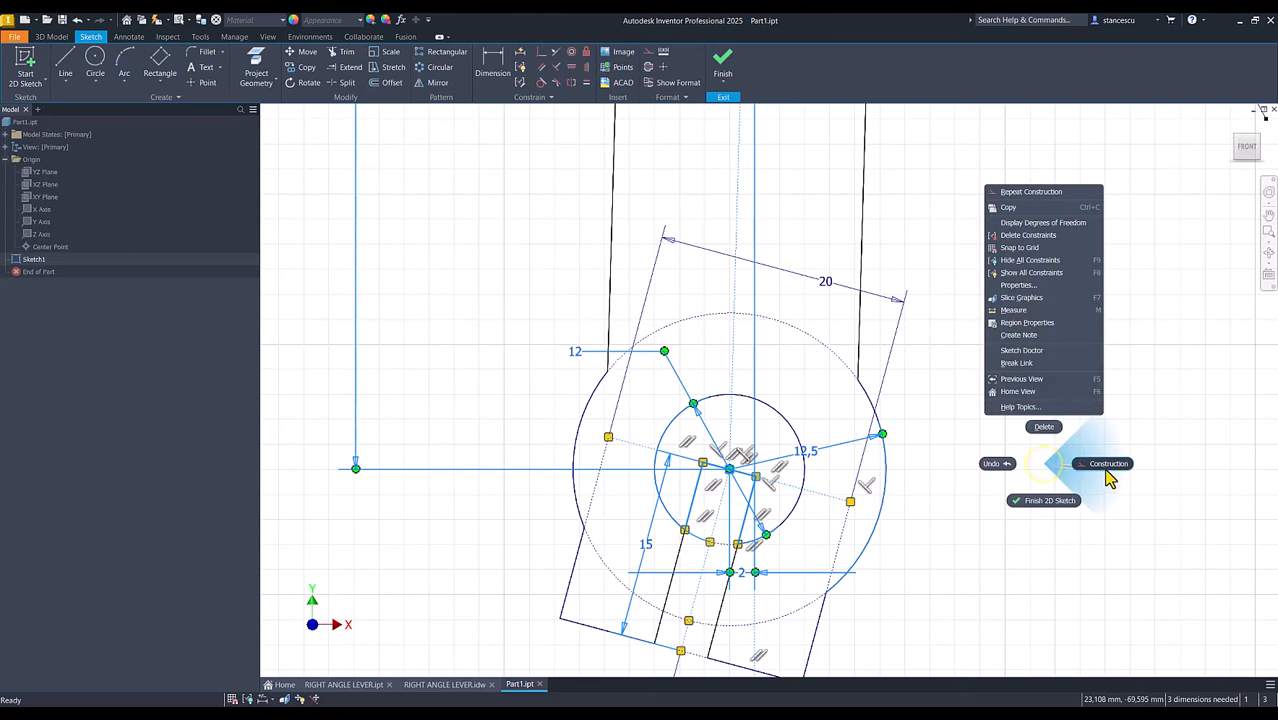
{"action": "left_click", "coordinate": [1106, 467]}
{"action": "key", "text": "Home"}
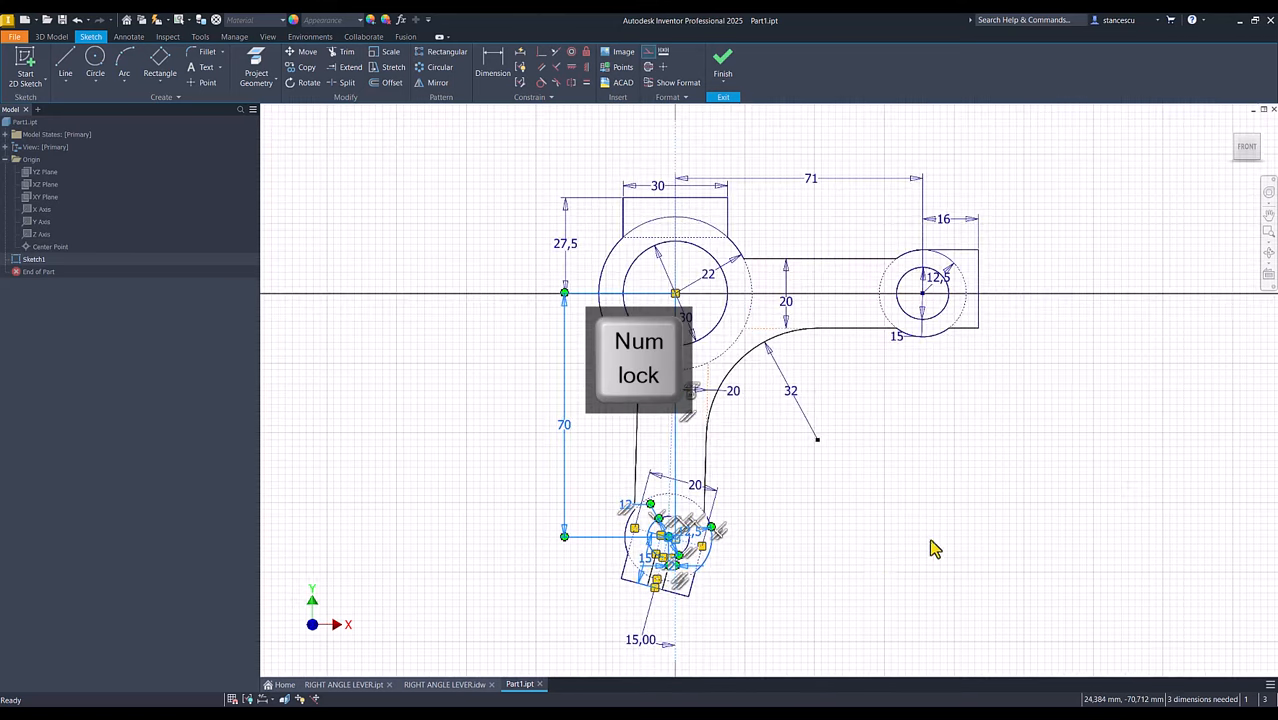
{"action": "key", "text": "Escape"}
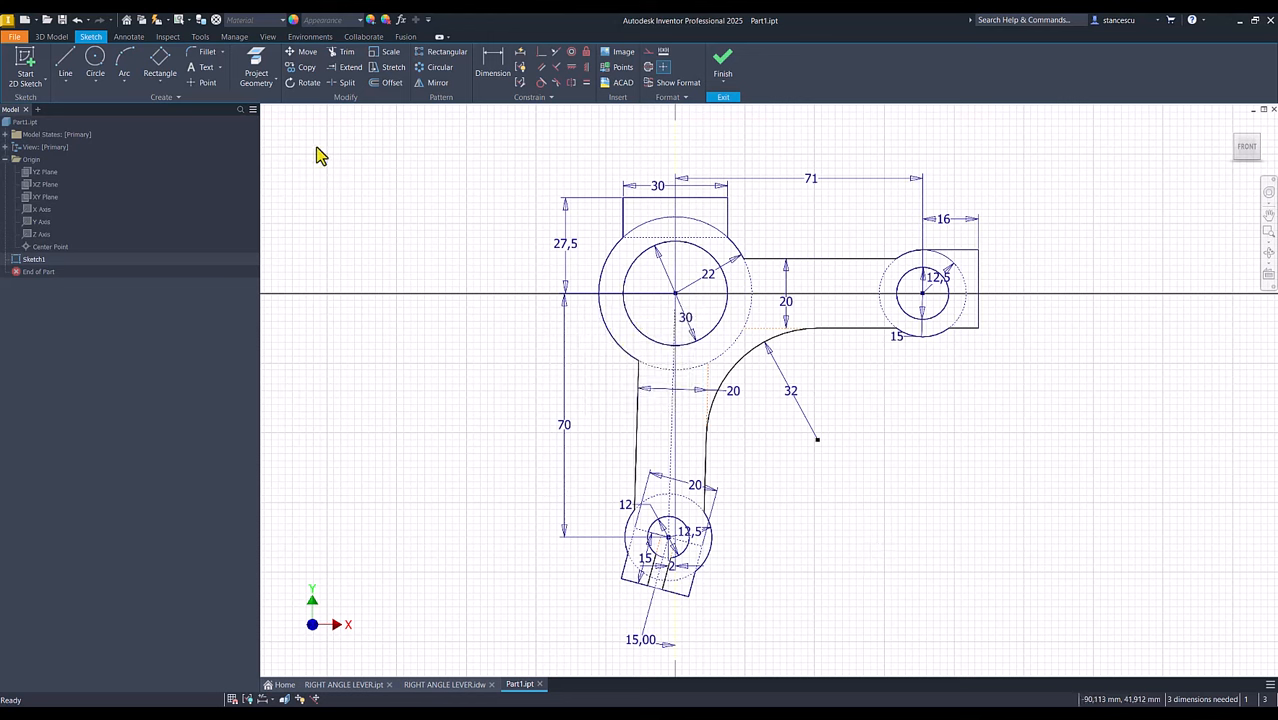
Sketch a two-point rectangle about 6 mm wide from the upper block's outer edge down to just above the 30 mm bore's centre.
{"action": "left_click", "coordinate": [160, 72]}
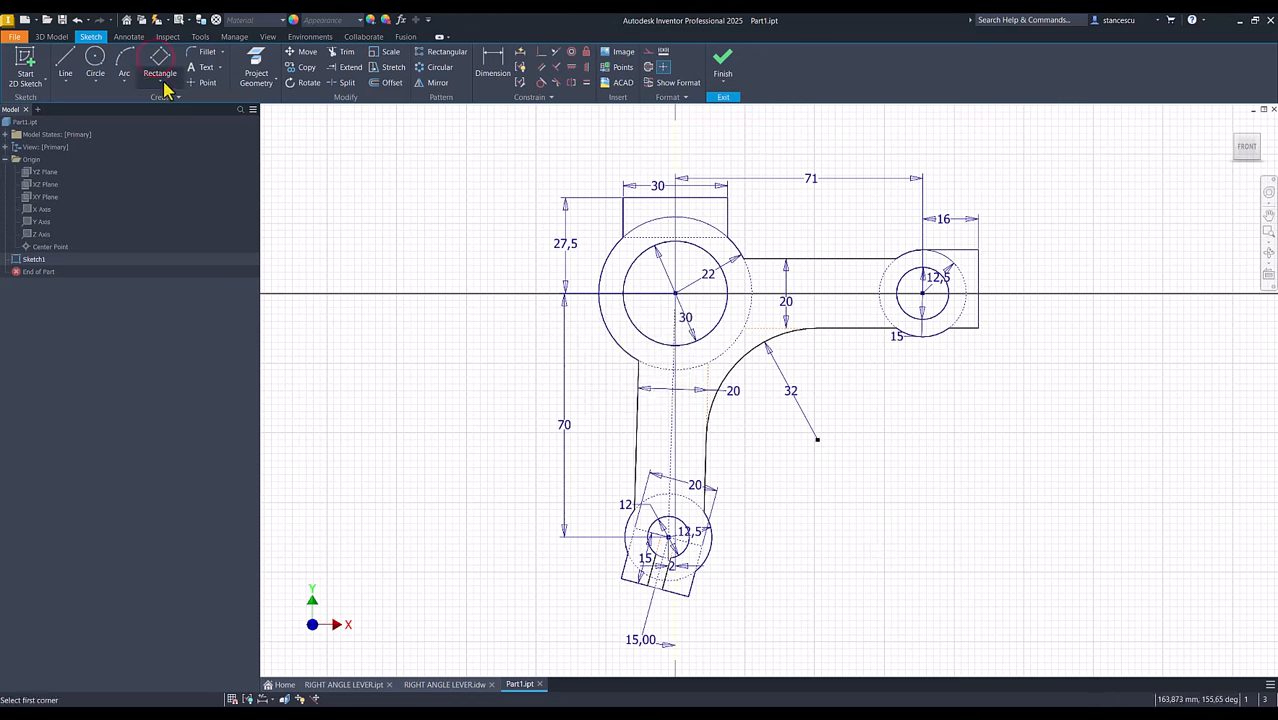
{"action": "left_click", "coordinate": [164, 85]}
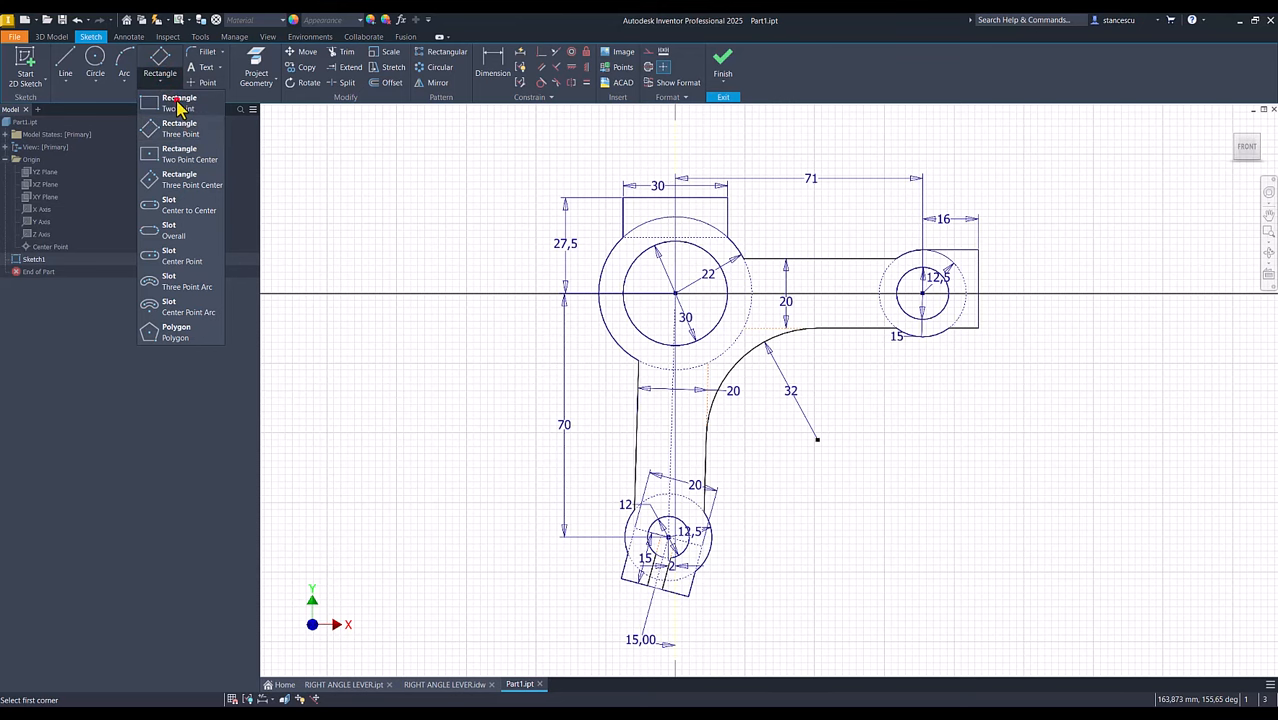
{"action": "left_click", "coordinate": [177, 103]}
{"action": "scroll", "coordinate": [708, 240], "scroll_direction": "up", "scroll_amount": 3}
{"action": "middle_click_drag", "start_coordinate": [708, 240], "coordinate": [702, 316]}
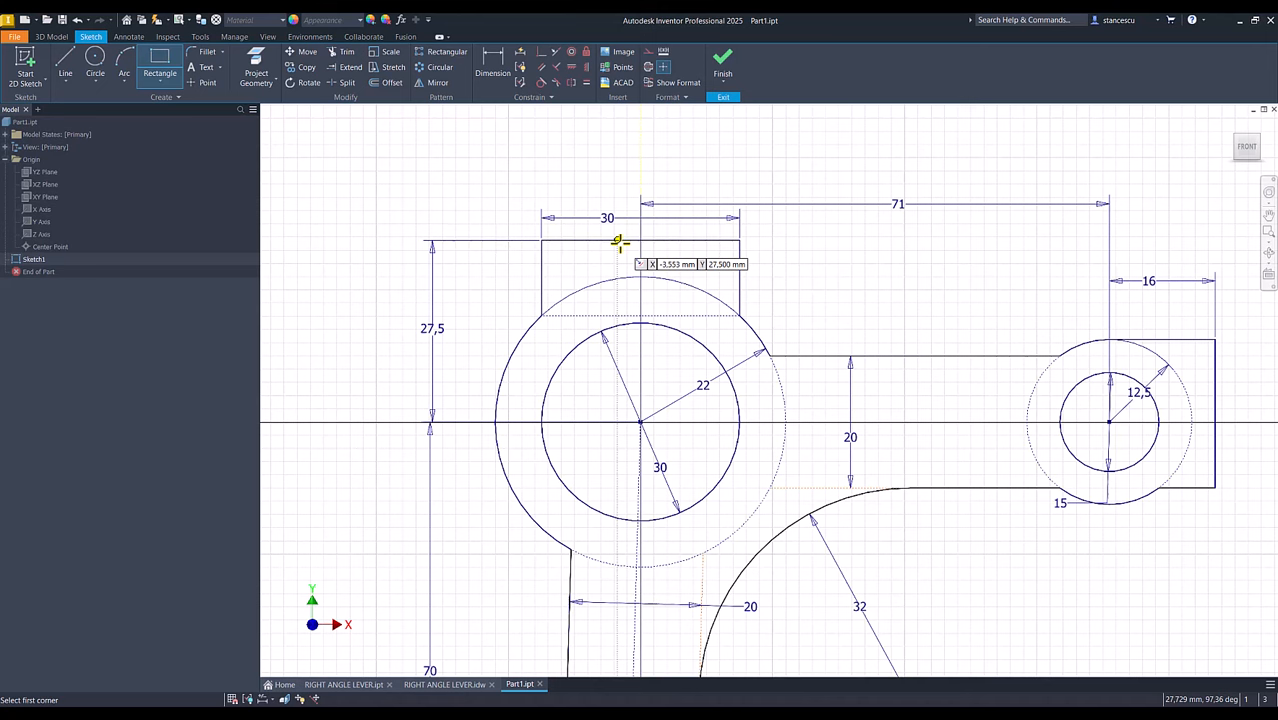
{"action": "left_click", "coordinate": [618, 241]}
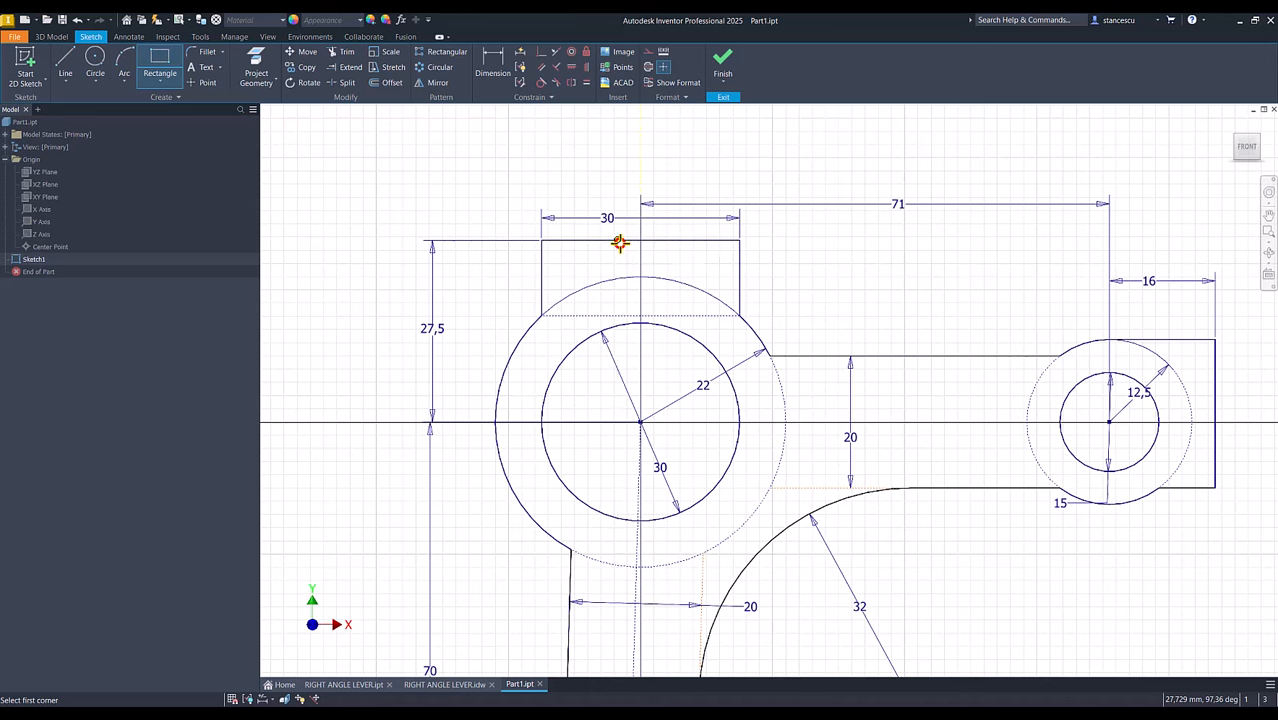
{"action": "left_click", "coordinate": [655, 414]}
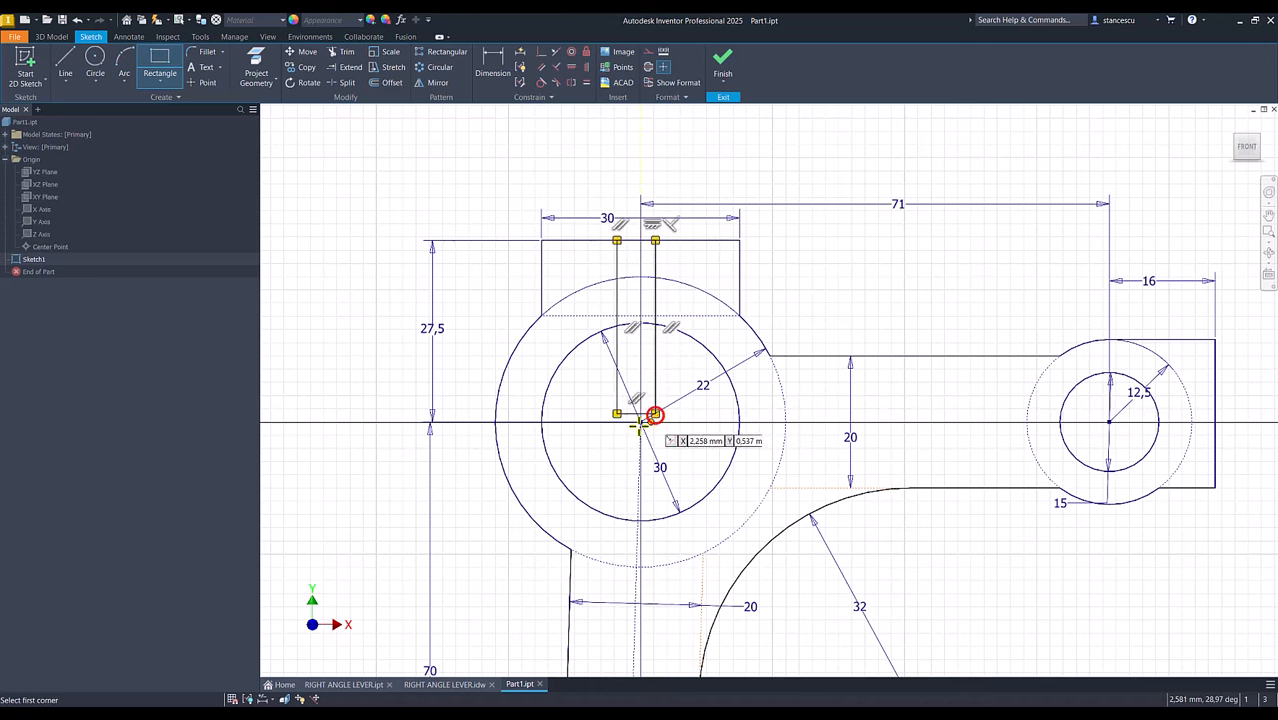
Constrain the midpoint of the upper slot rectangle's inner short edge coincident with the 30 mm bore's centre.
{"action": "left_click", "coordinate": [540, 56]}
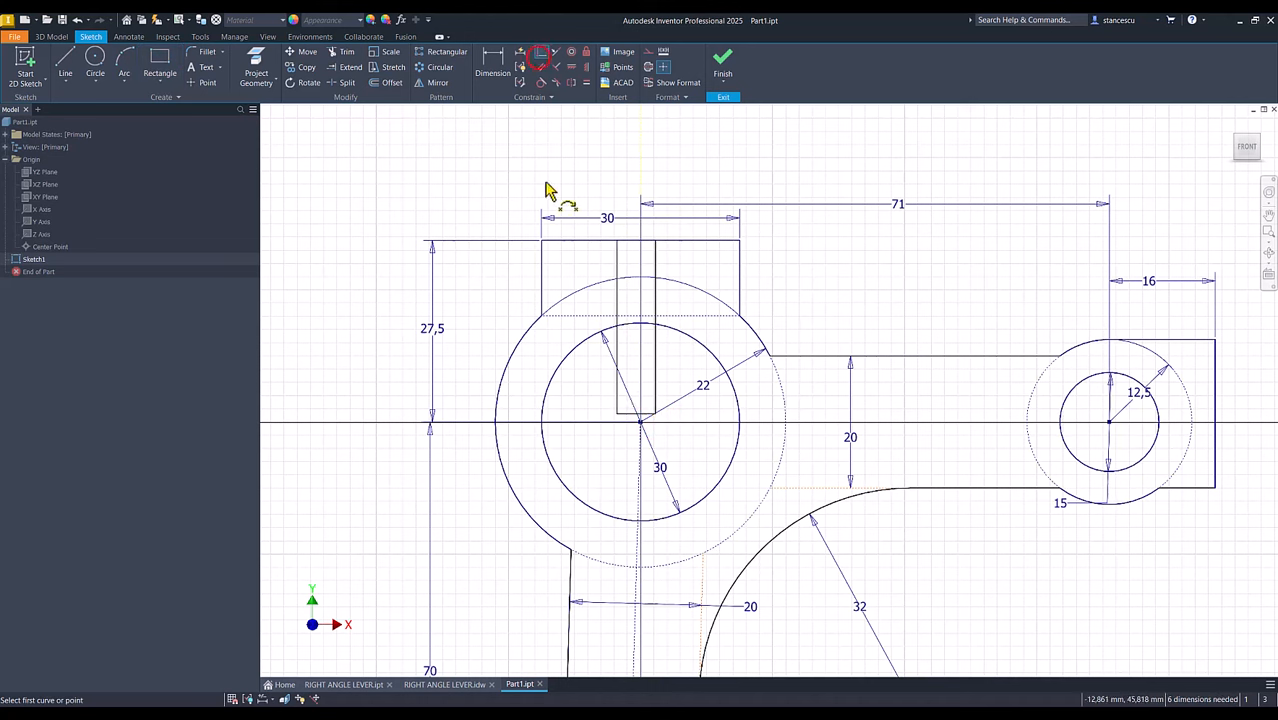
{"action": "left_click", "coordinate": [636, 414]}
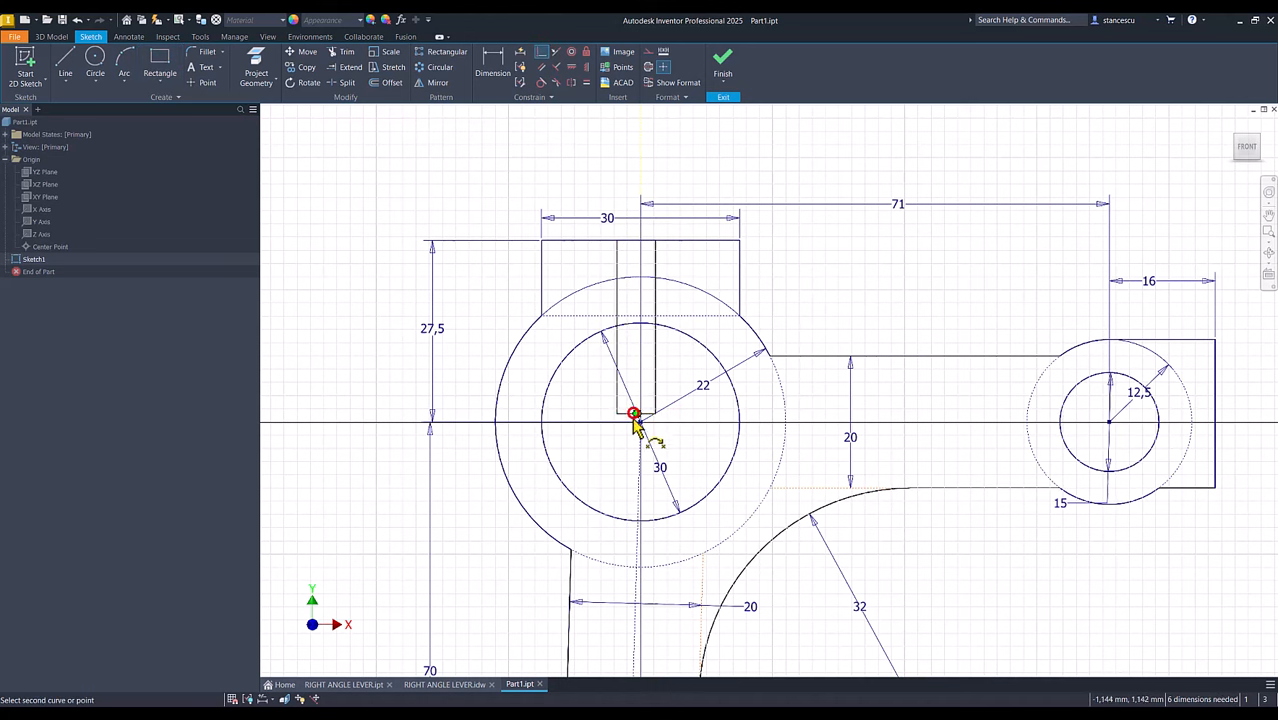
{"action": "left_click", "coordinate": [640, 422]}
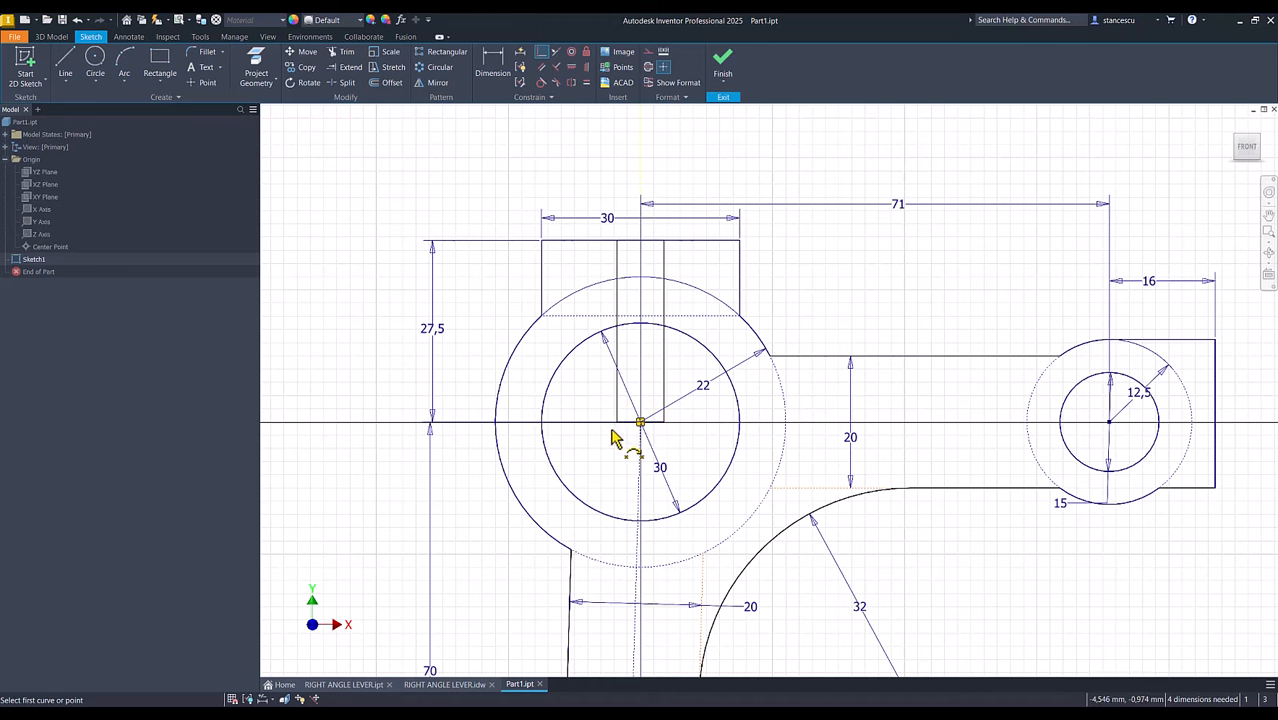
{"action": "key", "text": "Home"}
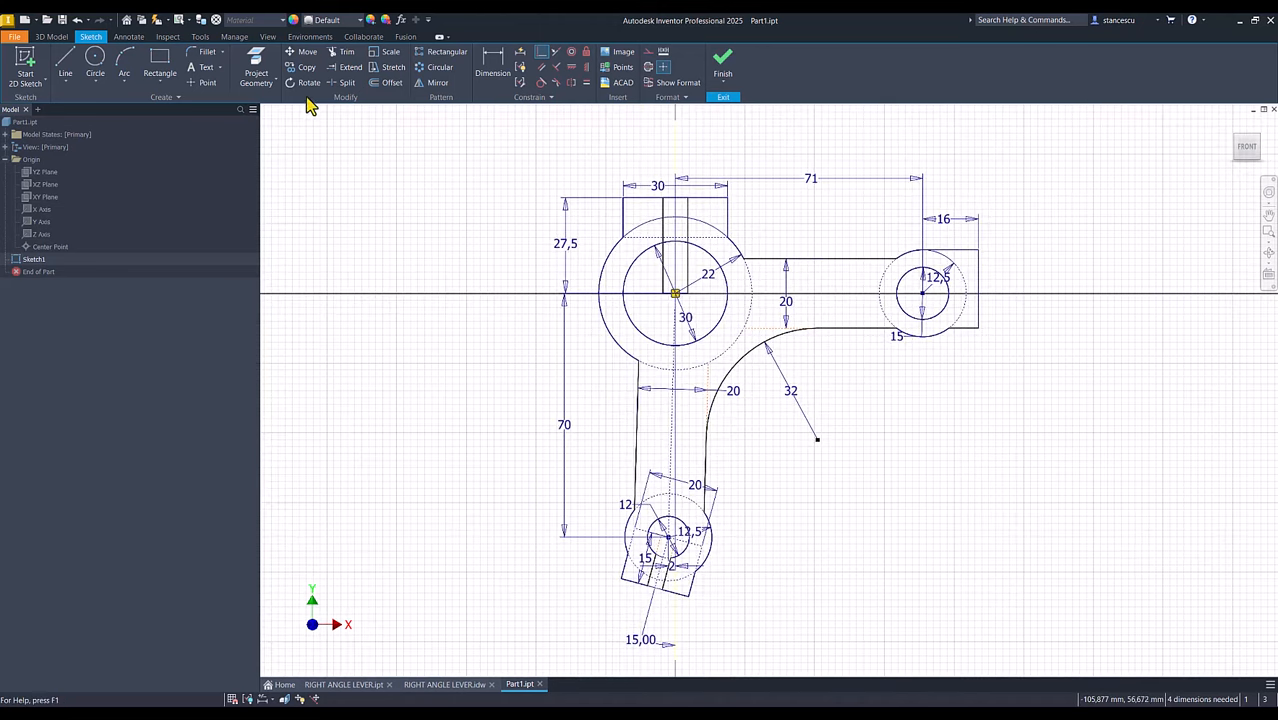
Dimension the lower slot's width between its long edges as 3 mm.
{"action": "left_click", "coordinate": [495, 66]}
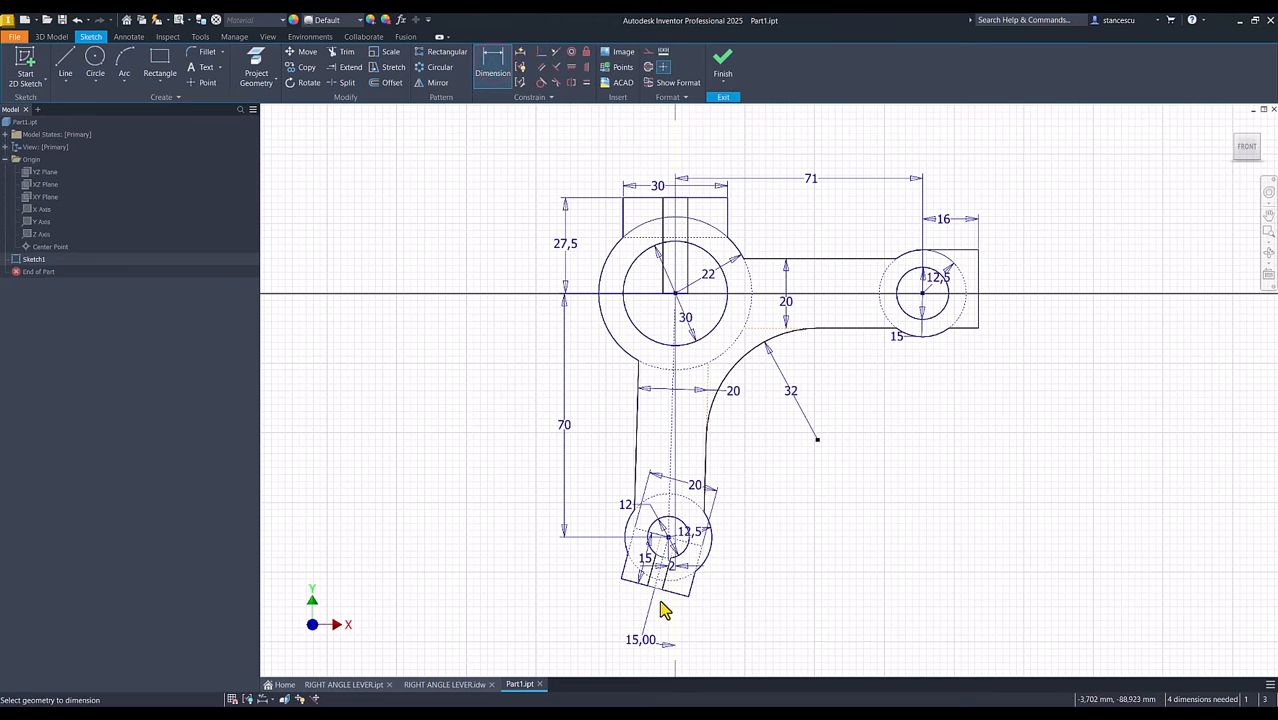
{"action": "scroll", "coordinate": [664, 610], "scroll_direction": "up", "scroll_amount": 3}
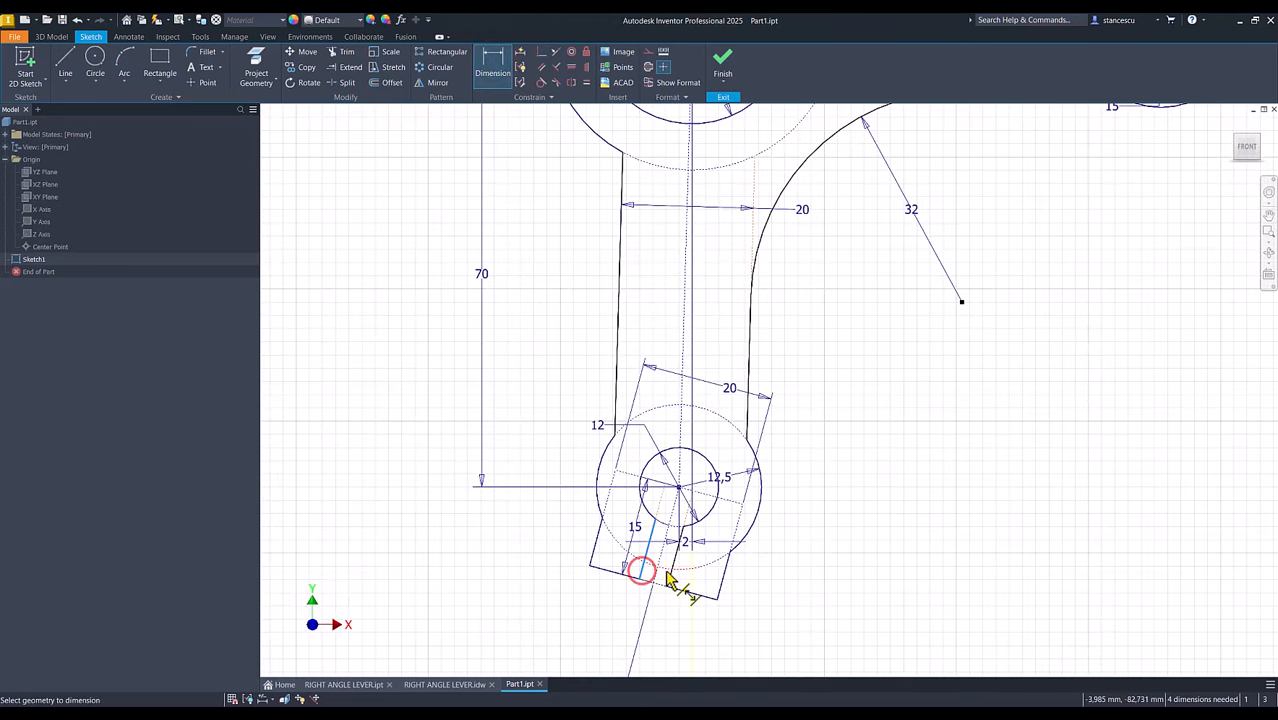
{"action": "left_click", "coordinate": [668, 572]}
{"action": "left_click", "coordinate": [654, 624]}
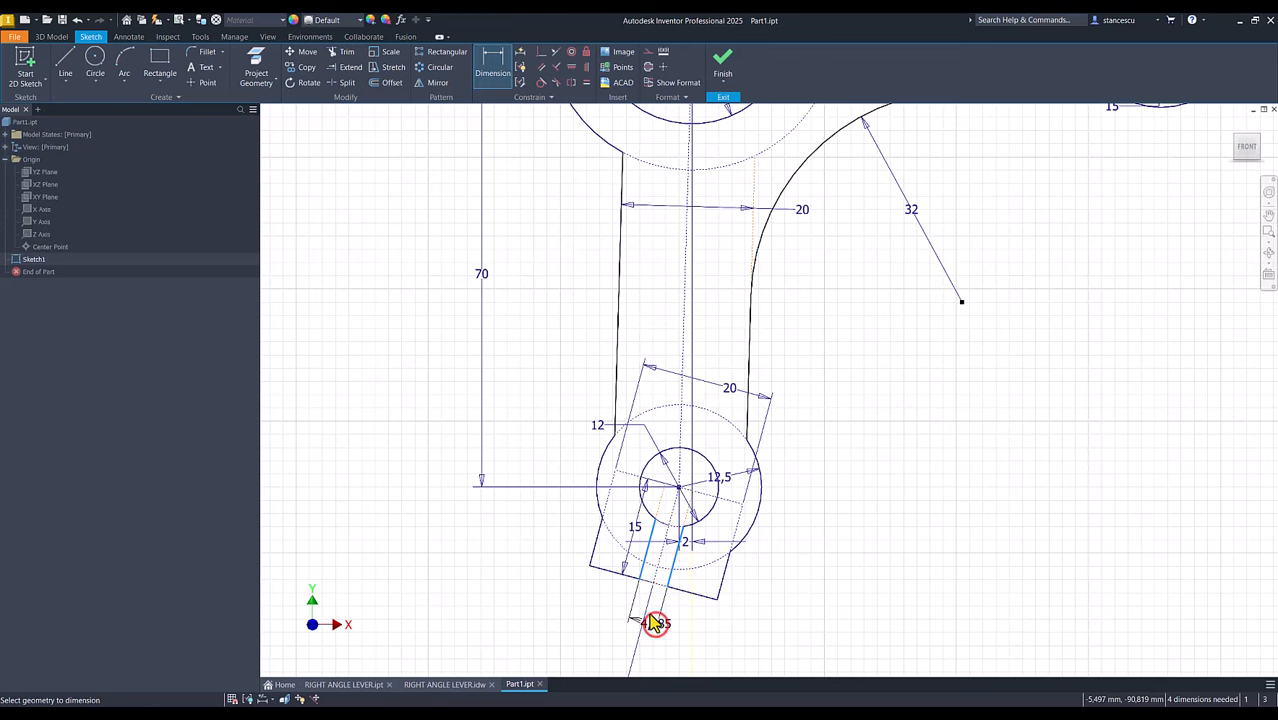
{"action": "key", "text": "Return"}
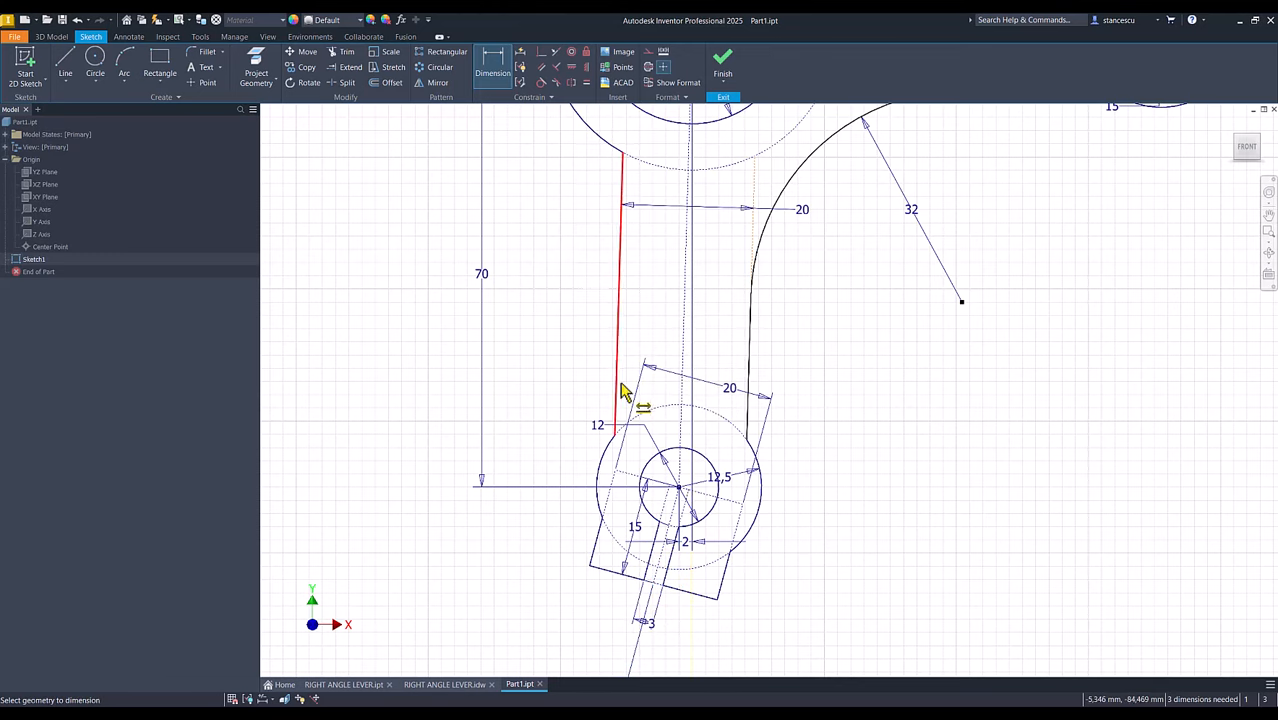
Dimension the upper slot's width between its long edges as 3 mm.
{"action": "key", "text": "Num_Lock"}
{"action": "scroll", "coordinate": [562, 277], "scroll_direction": "down", "scroll_amount": 3}
{"action": "scroll", "coordinate": [659, 235], "scroll_direction": "up", "scroll_amount": 3}
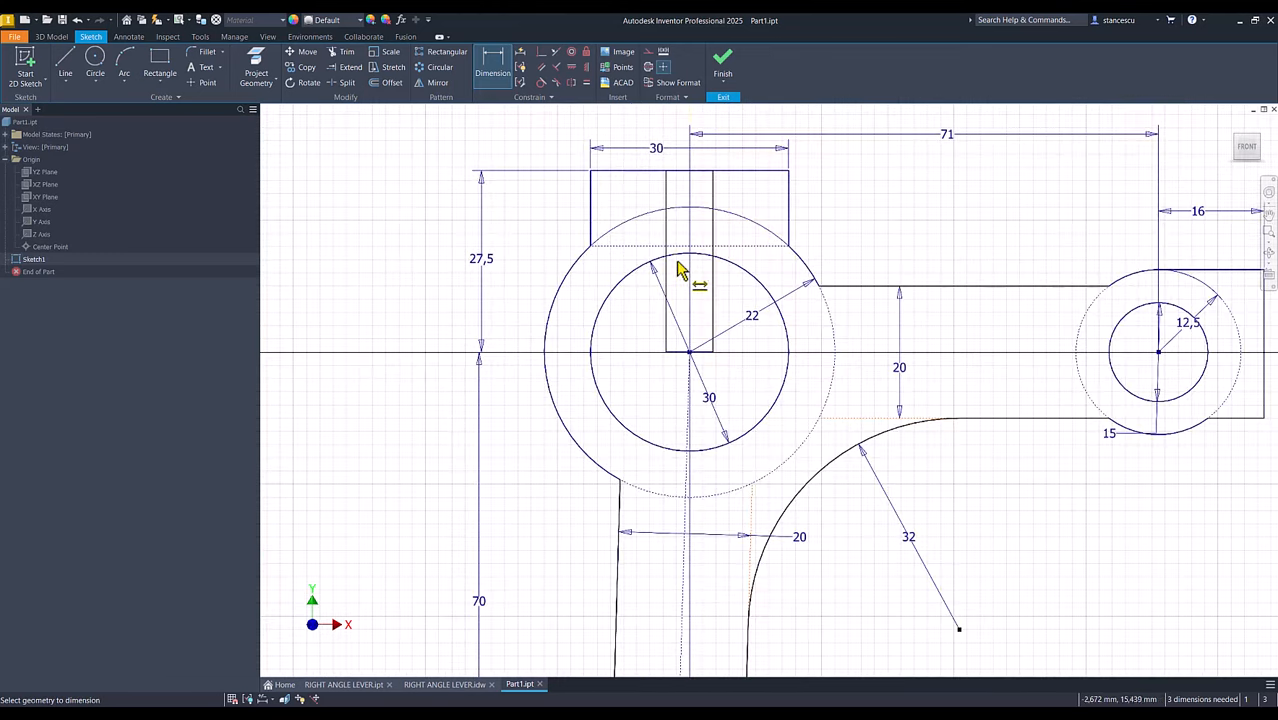
{"action": "left_click", "coordinate": [666, 265]}
{"action": "left_click", "coordinate": [713, 281]}
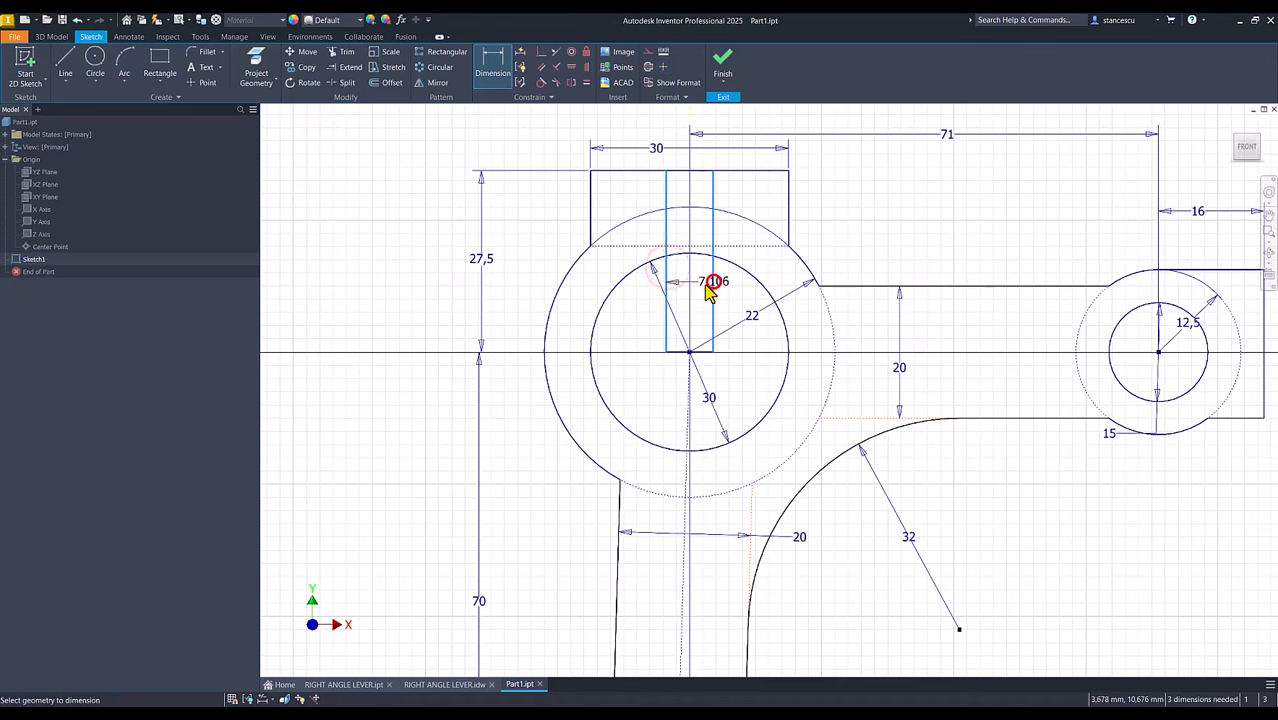
{"action": "left_click", "coordinate": [698, 285]}
{"action": "type", "text": "3d4"}
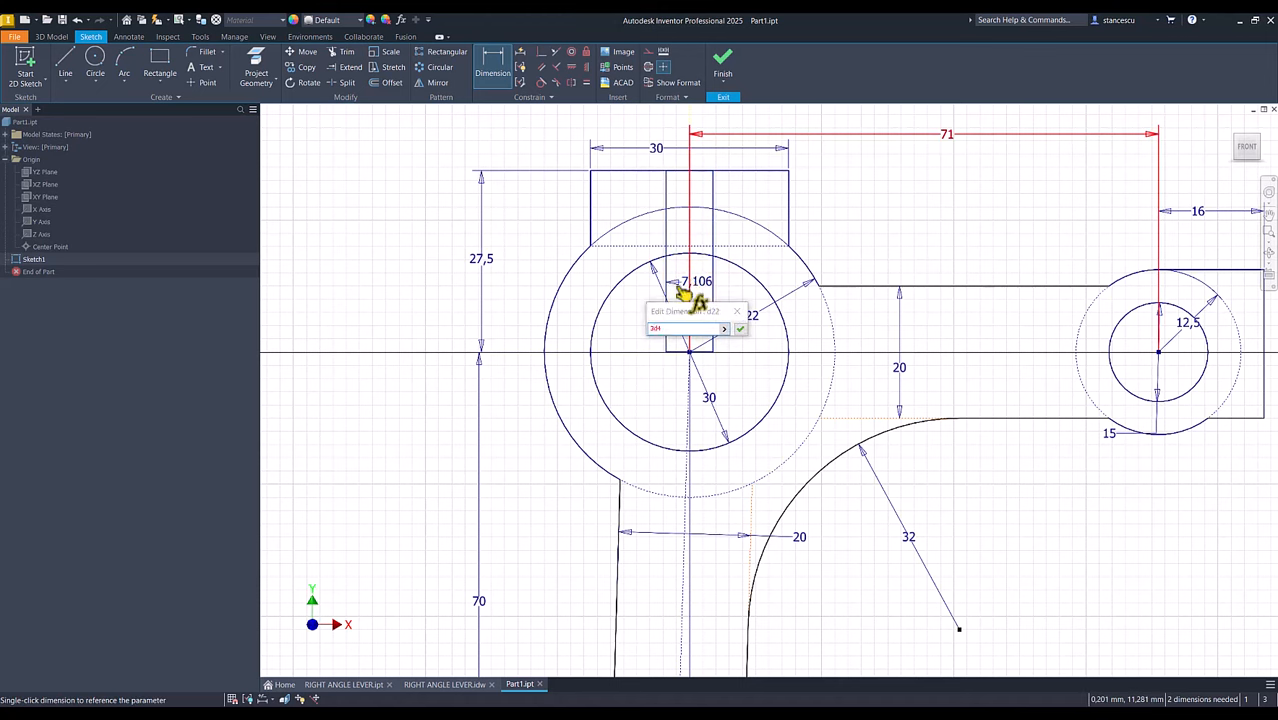
{"action": "key", "text": "Return"}
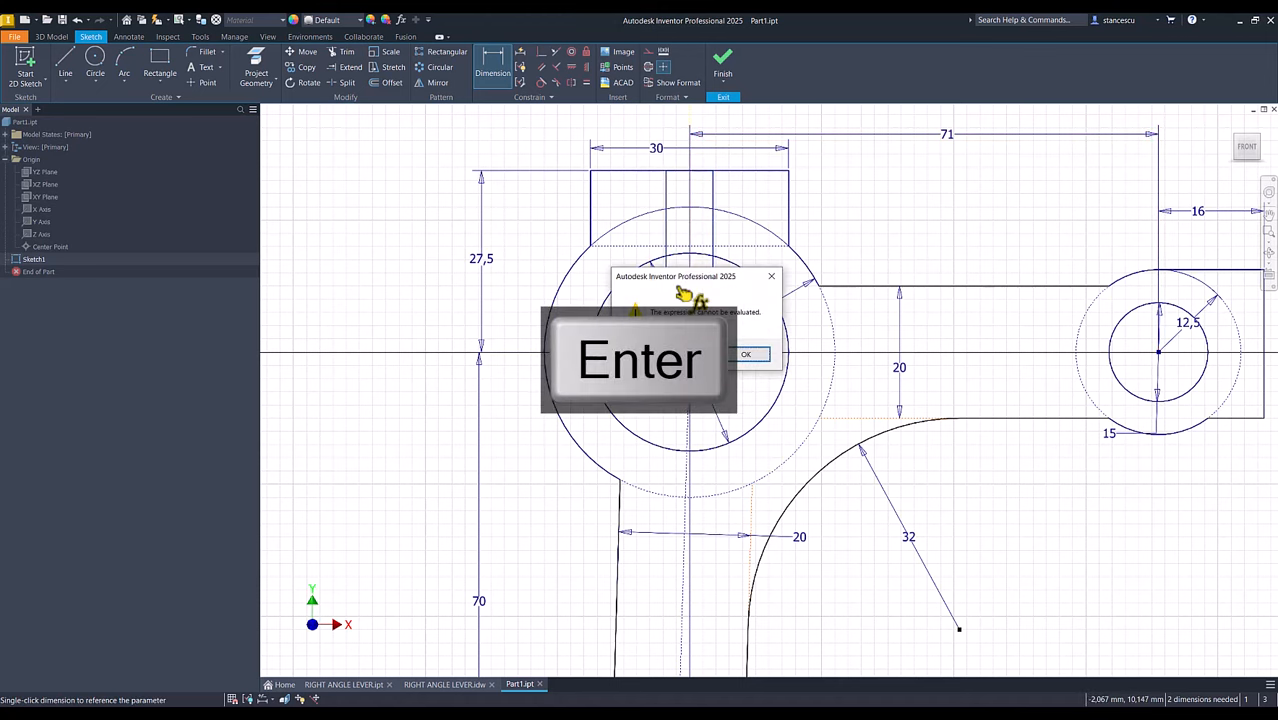
{"action": "left_click", "coordinate": [747, 356]}
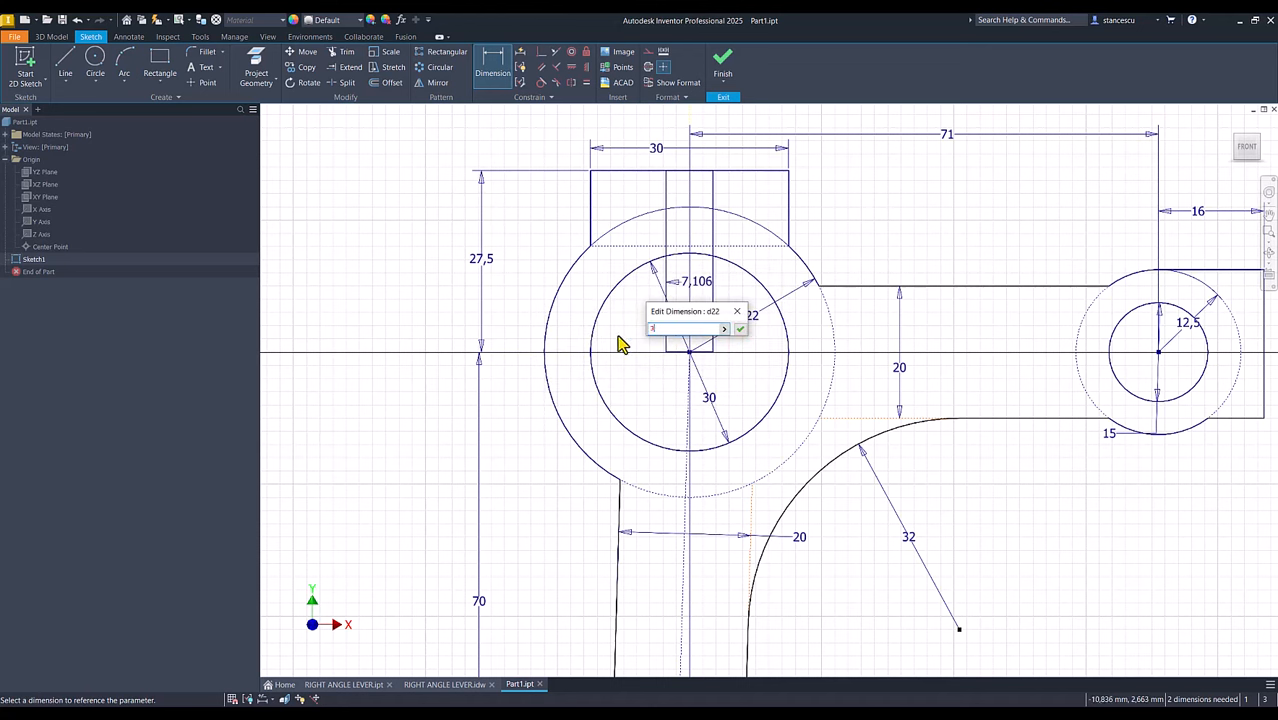
{"action": "type", "text": "3"}
{"action": "key", "text": "Return"}
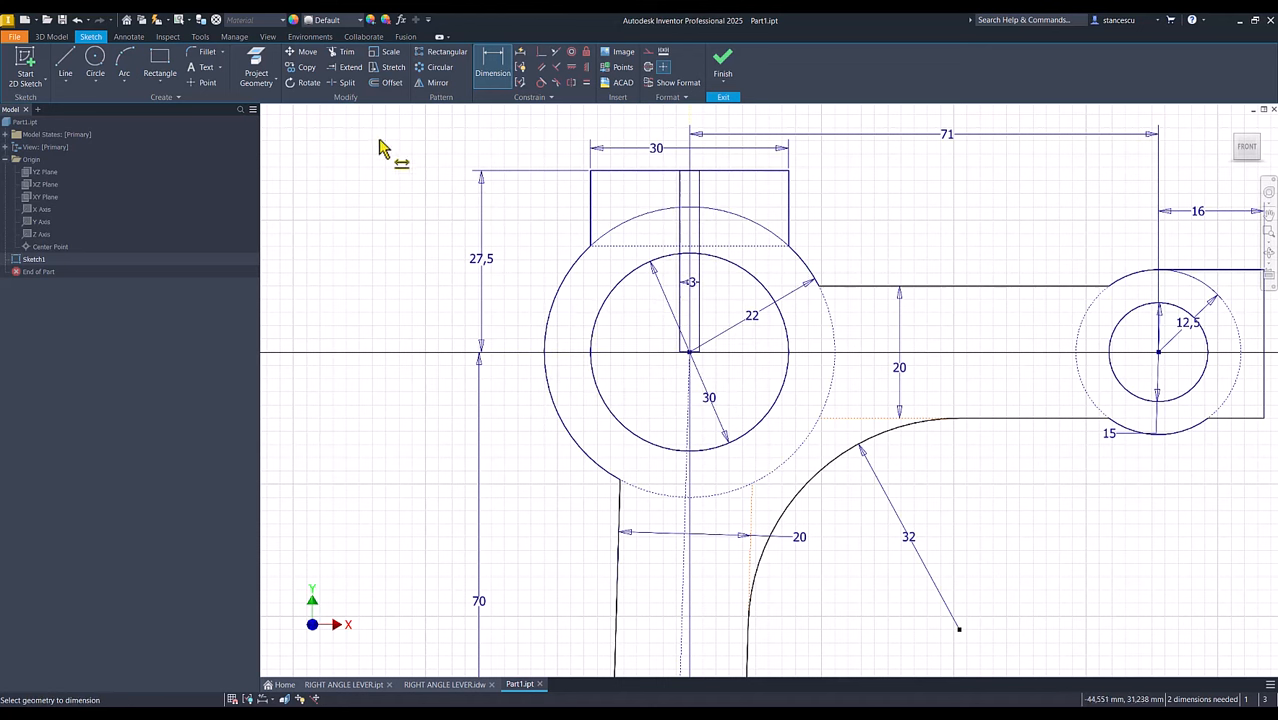
Split the 30 mm bore and the upper block's outer edge at the slot's long edges, and split those long edges at the bore.
{"action": "left_click", "coordinate": [347, 83]}
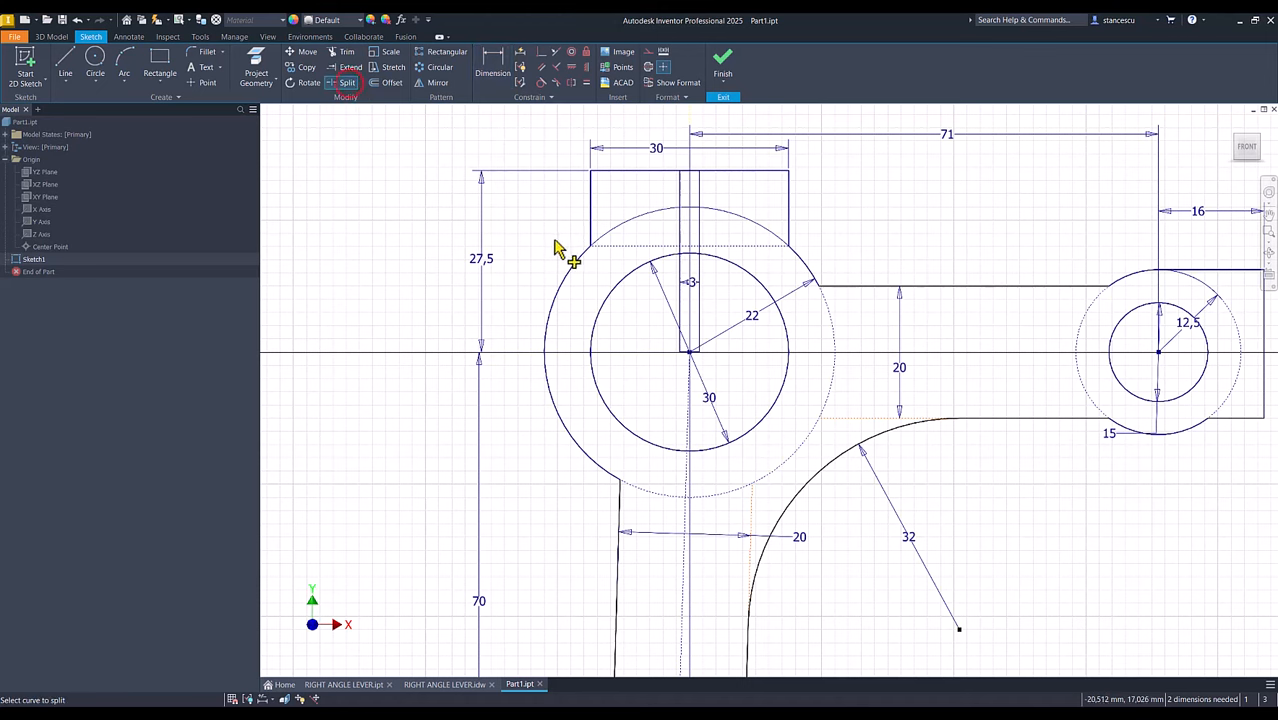
{"action": "left_click", "coordinate": [680, 256]}
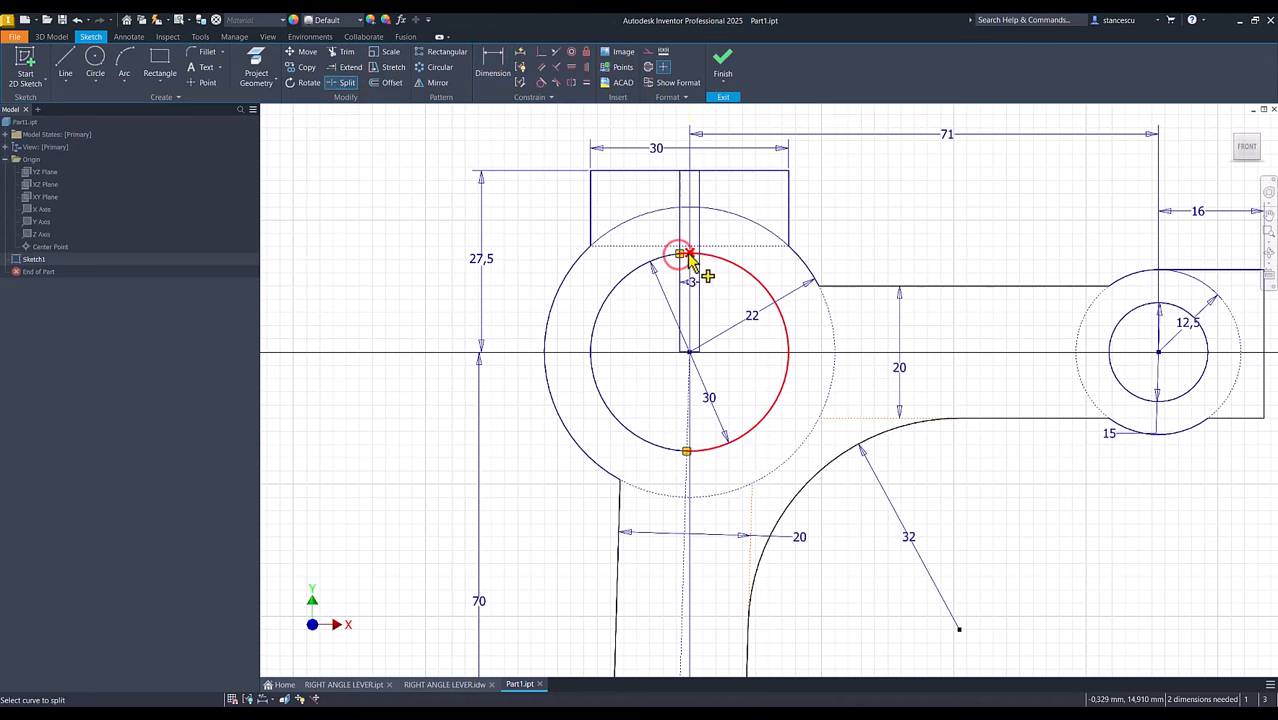
{"action": "left_click", "coordinate": [702, 258]}
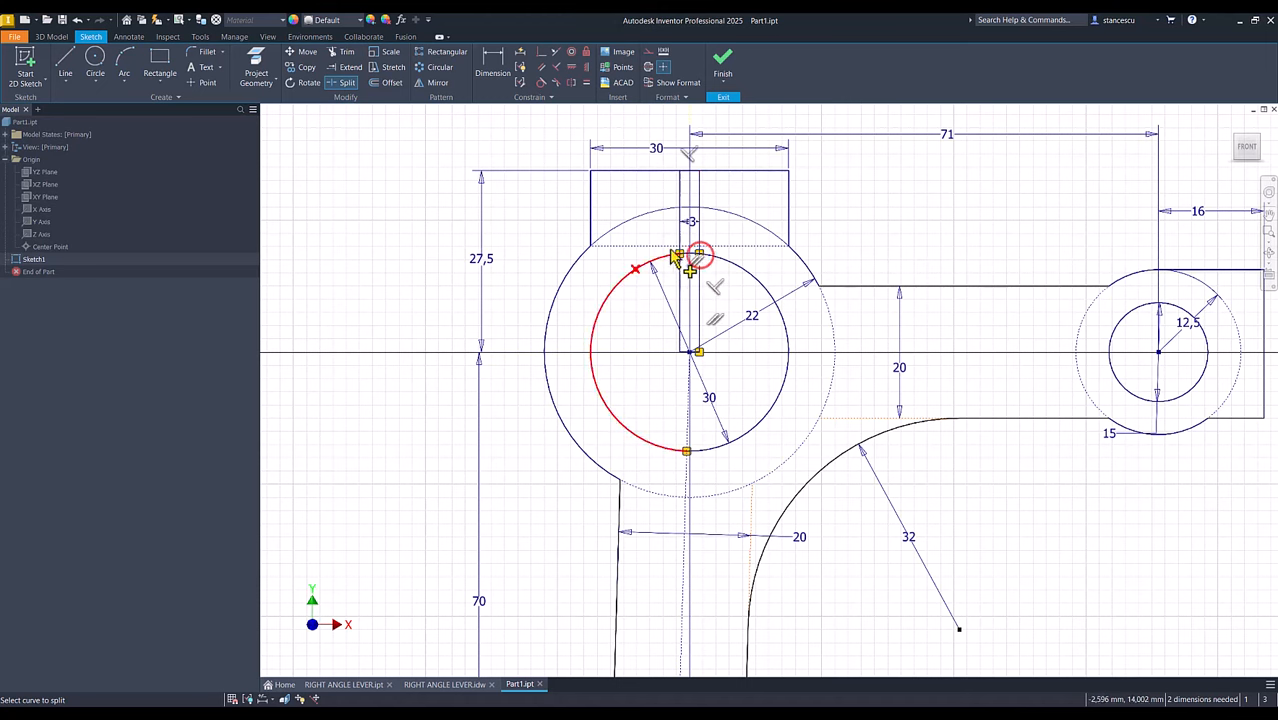
{"action": "left_click", "coordinate": [680, 172]}
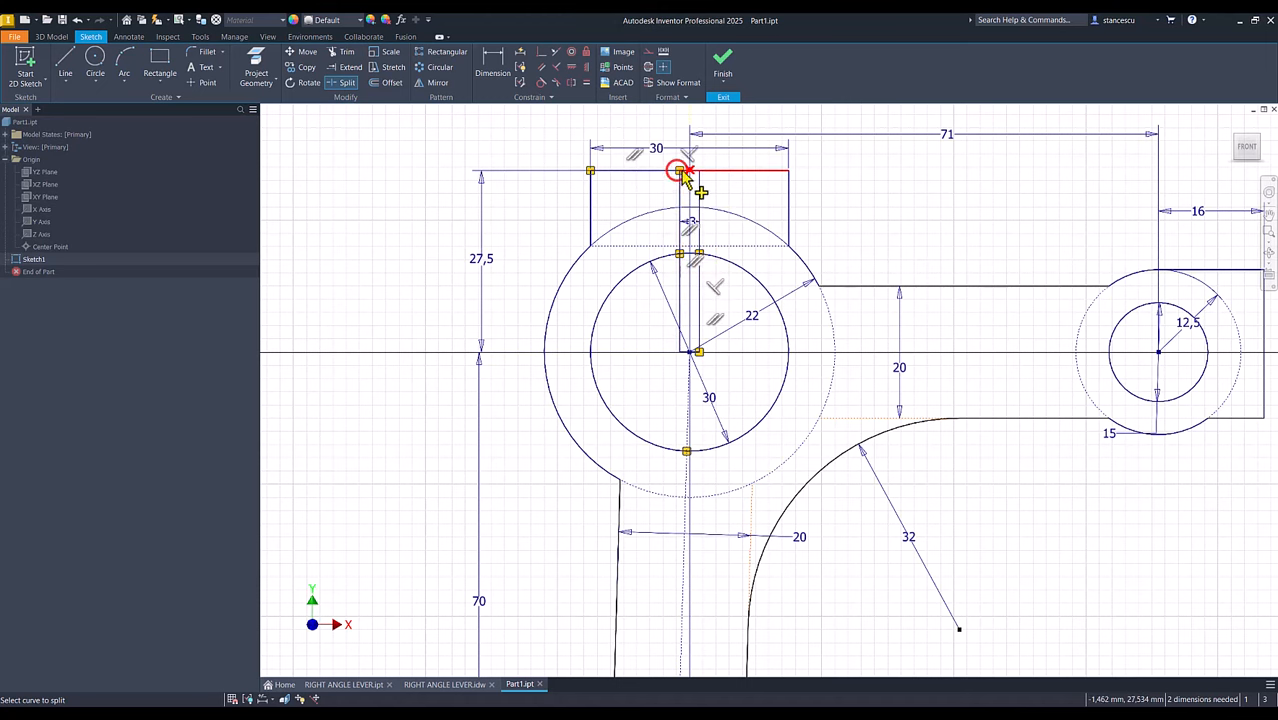
{"action": "left_click", "coordinate": [699, 172]}
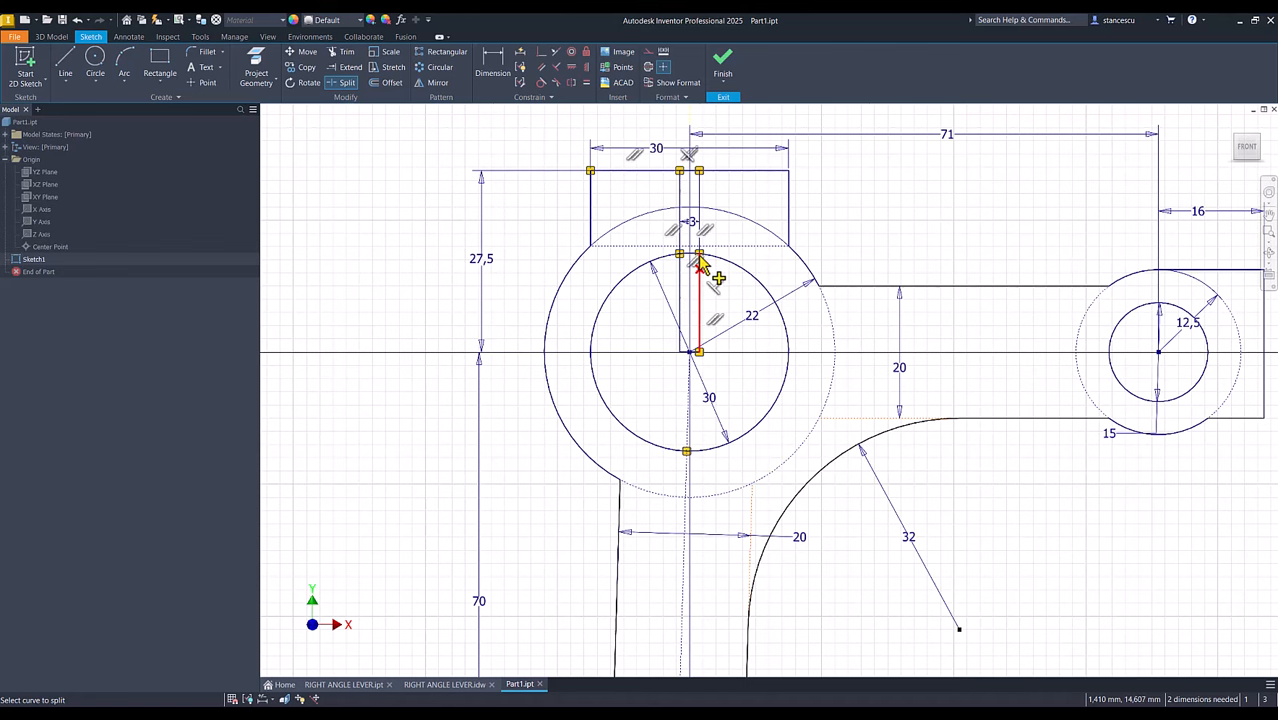
{"action": "scroll", "coordinate": [703, 265], "scroll_direction": "up", "scroll_amount": 3}
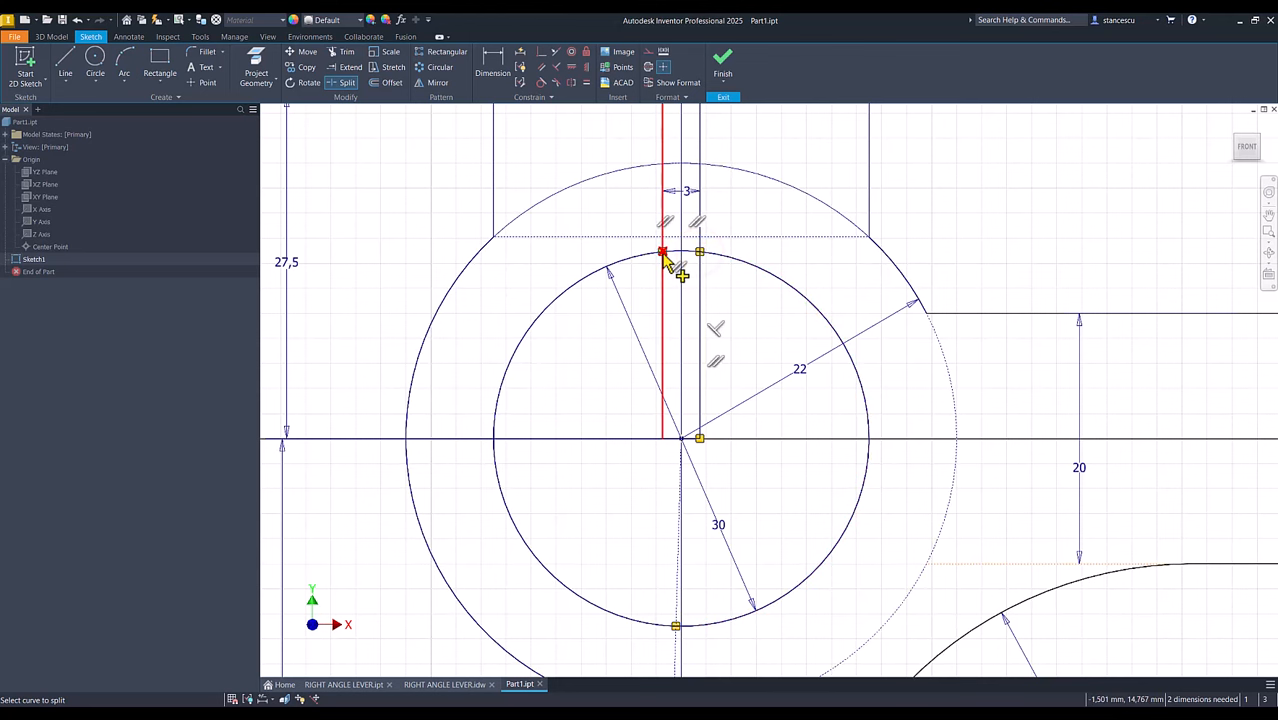
{"action": "left_click", "coordinate": [664, 258]}
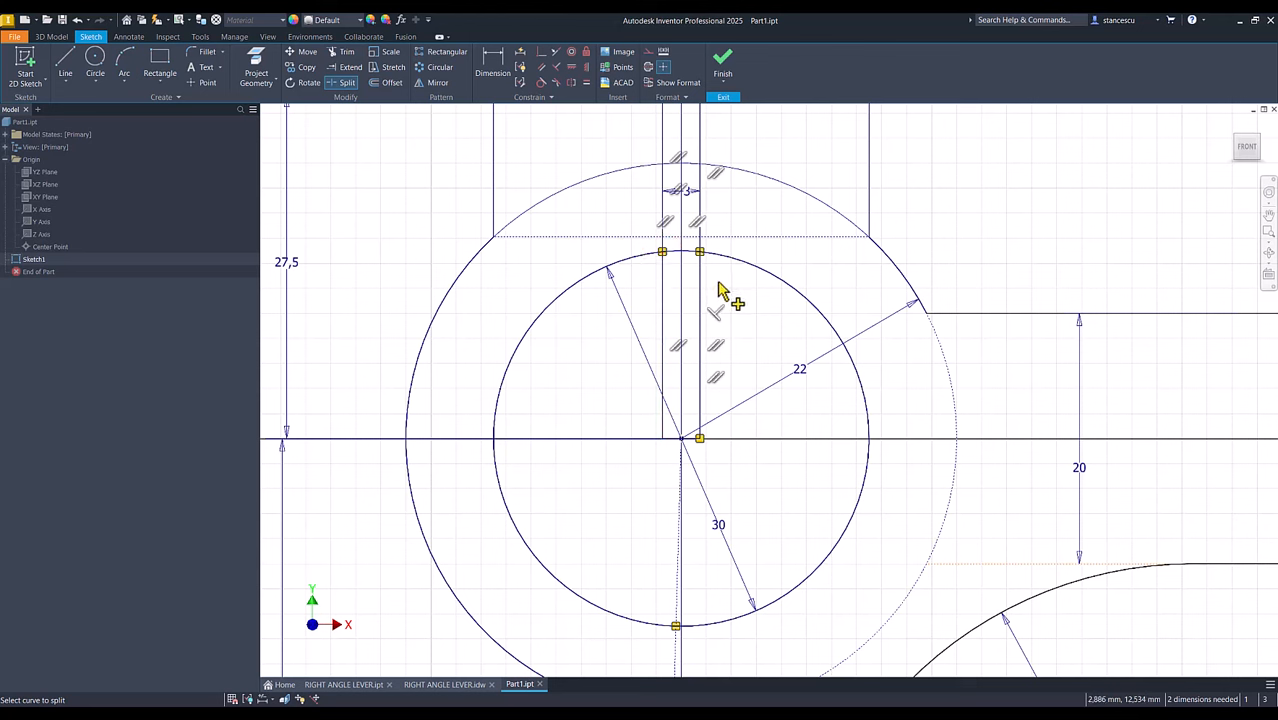
{"action": "key", "text": "Escape"}
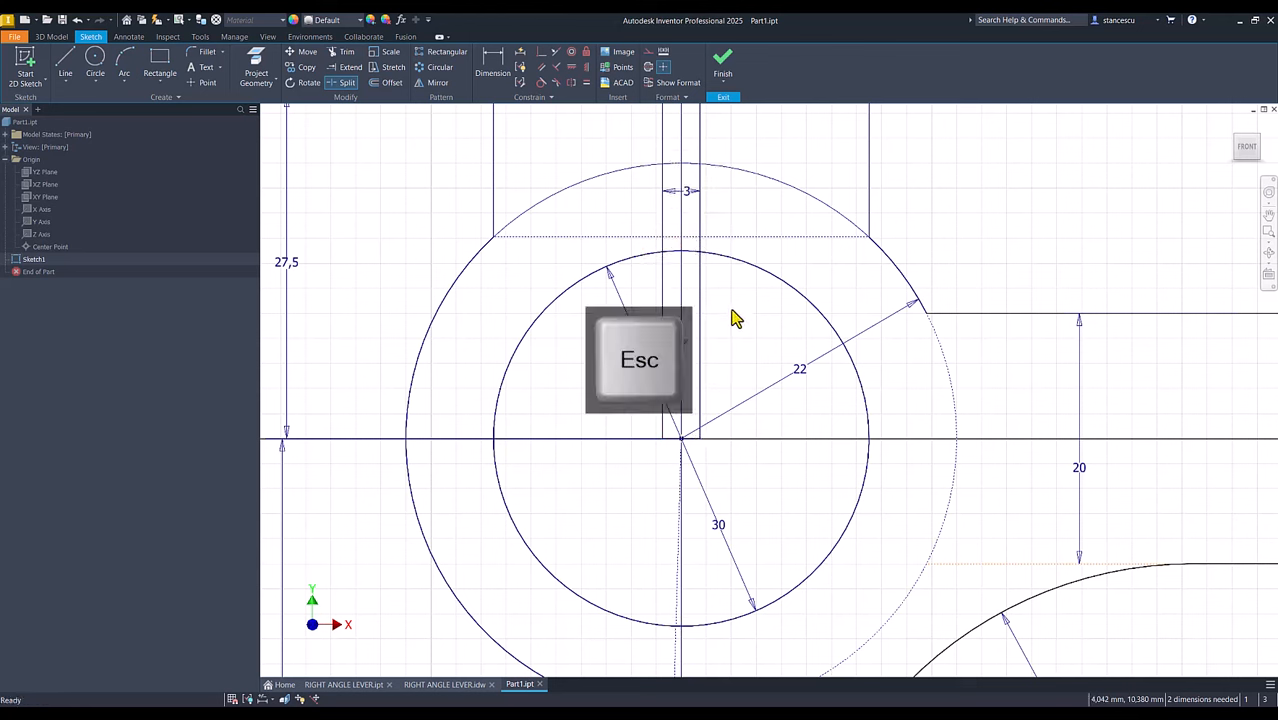
Convert the upper slot rectangle's segments inside the 30 mm bore to construction geometry.
{"action": "left_click_drag", "start_coordinate": [732, 307], "coordinate": [587, 522]}
{"action": "right_click", "coordinate": [587, 482]}
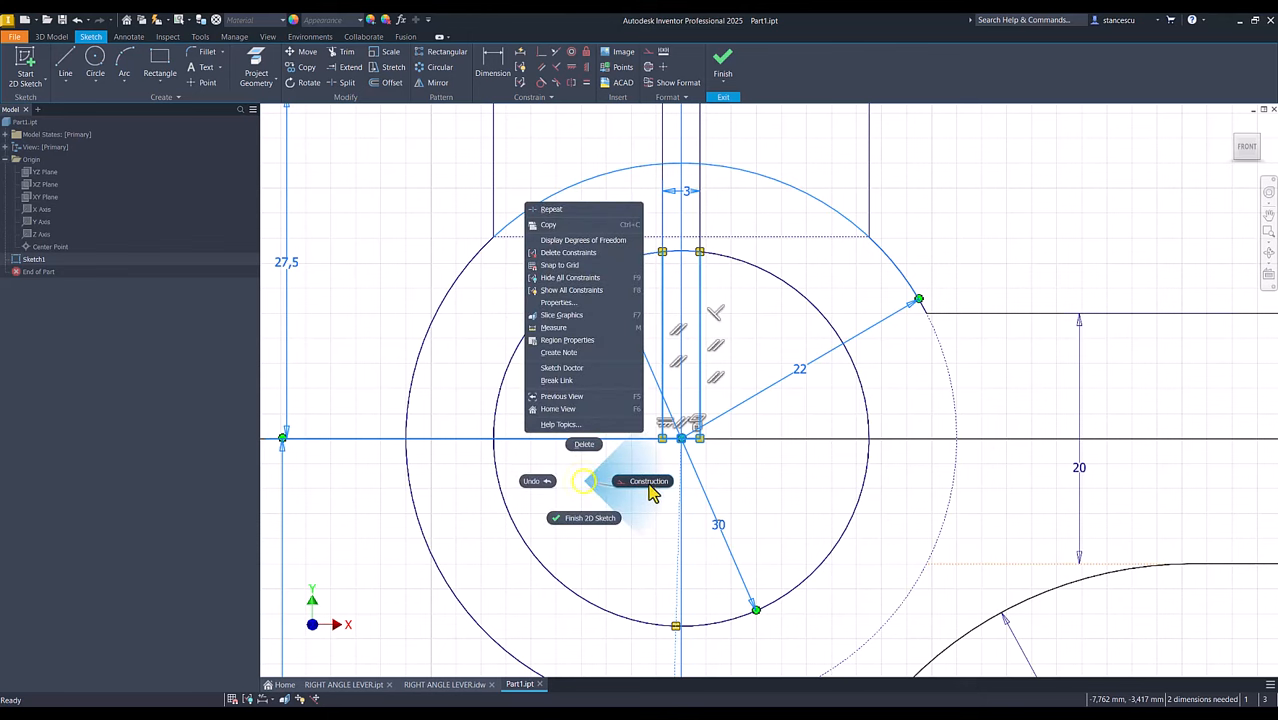
{"action": "left_click", "coordinate": [648, 482]}
Convert the 30 mm bore's arc and the upper block's outer edge segment between the slot's long edges to construction geometry.
{"action": "middle_click_drag", "start_coordinate": [676, 328], "coordinate": [685, 475]}
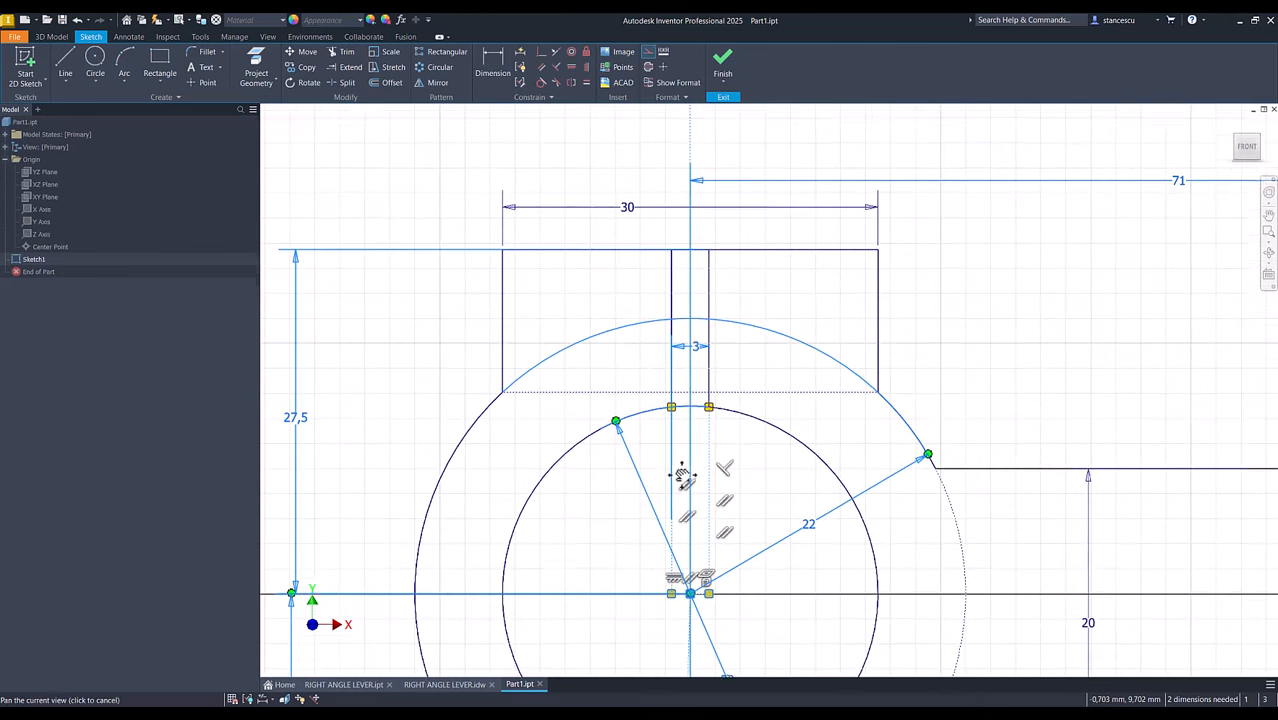
{"action": "left_click_drag", "start_coordinate": [700, 224], "coordinate": [683, 416]}
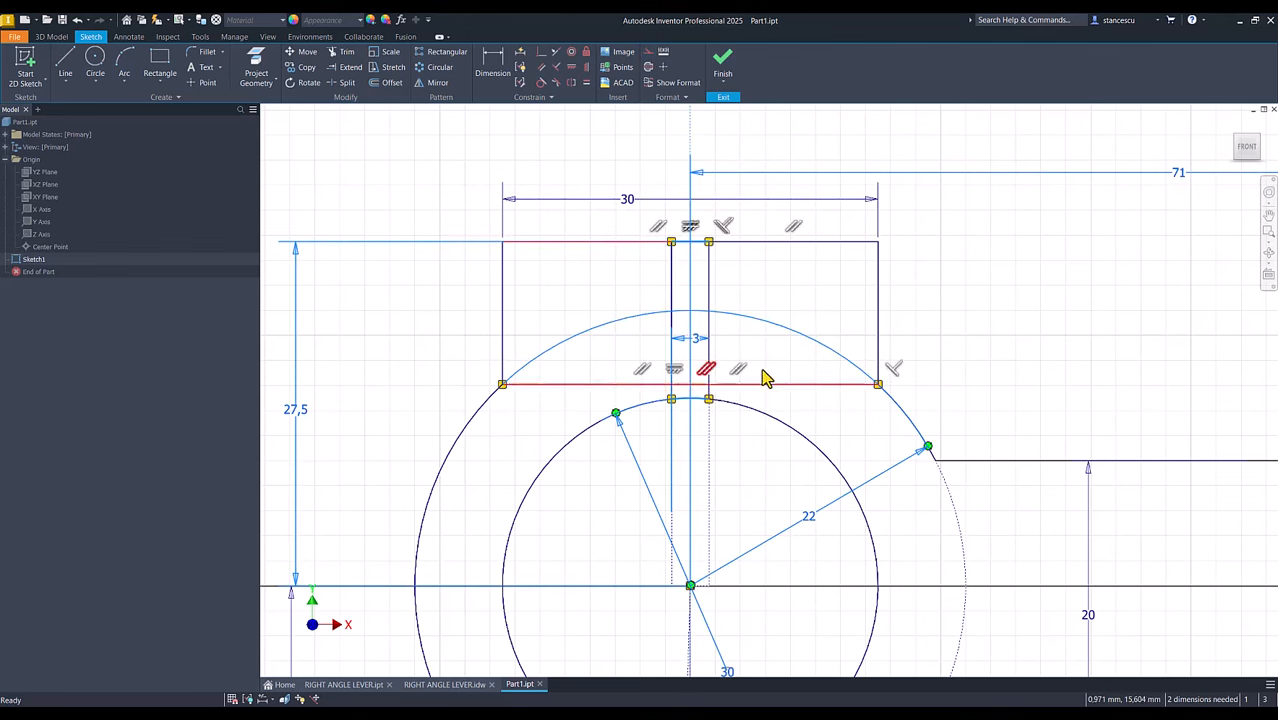
{"action": "right_click", "coordinate": [987, 292]}
{"action": "left_click", "coordinate": [1036, 294]}
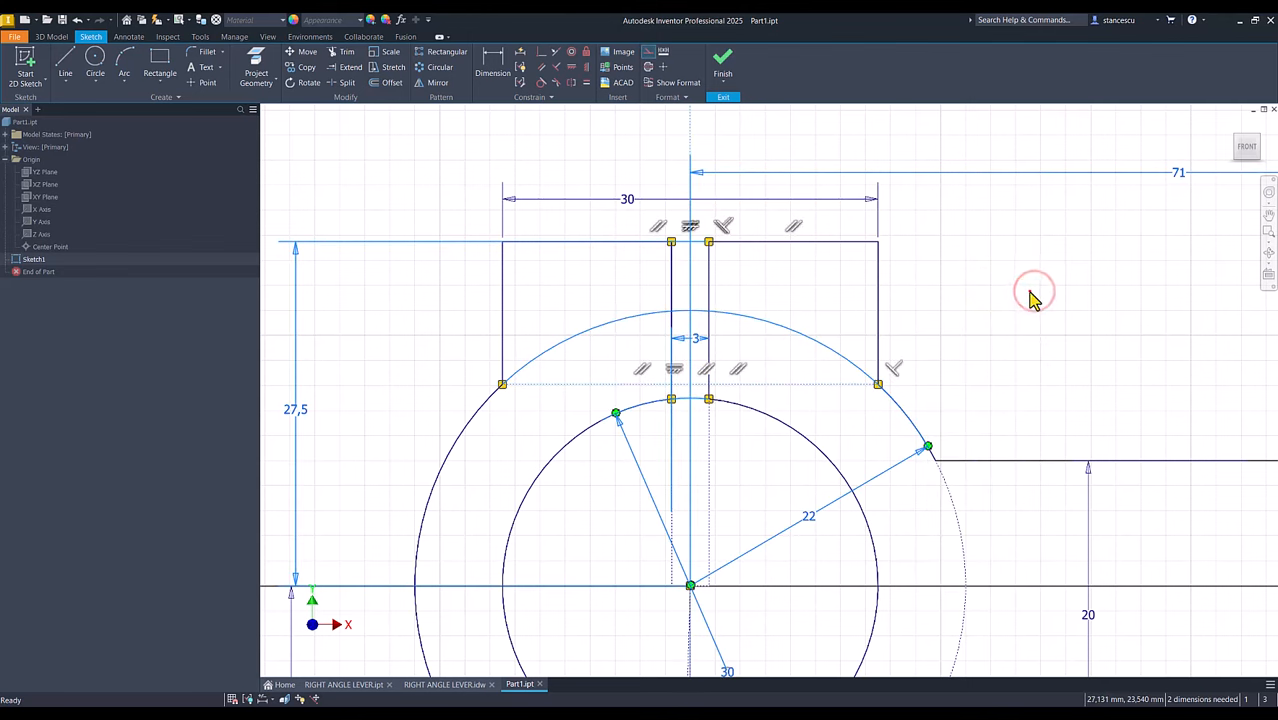
Draw a slot rectangle about 13 by 3.9 mm from the right block's outer edge into the 15 mm bore.
{"action": "left_click", "coordinate": [1034, 298]}
{"action": "key", "text": "Num_Lock"}
{"action": "key", "text": "Home"}
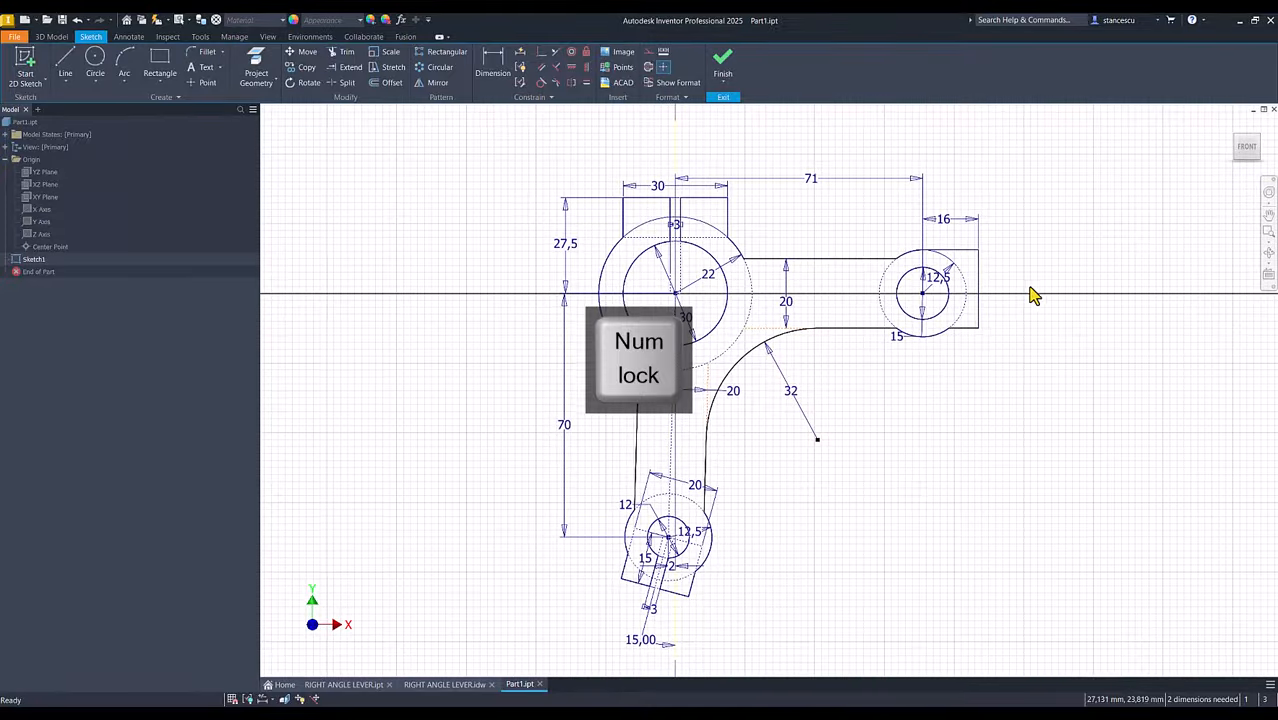
{"action": "scroll", "coordinate": [1025, 292], "scroll_direction": "up", "scroll_amount": 3}
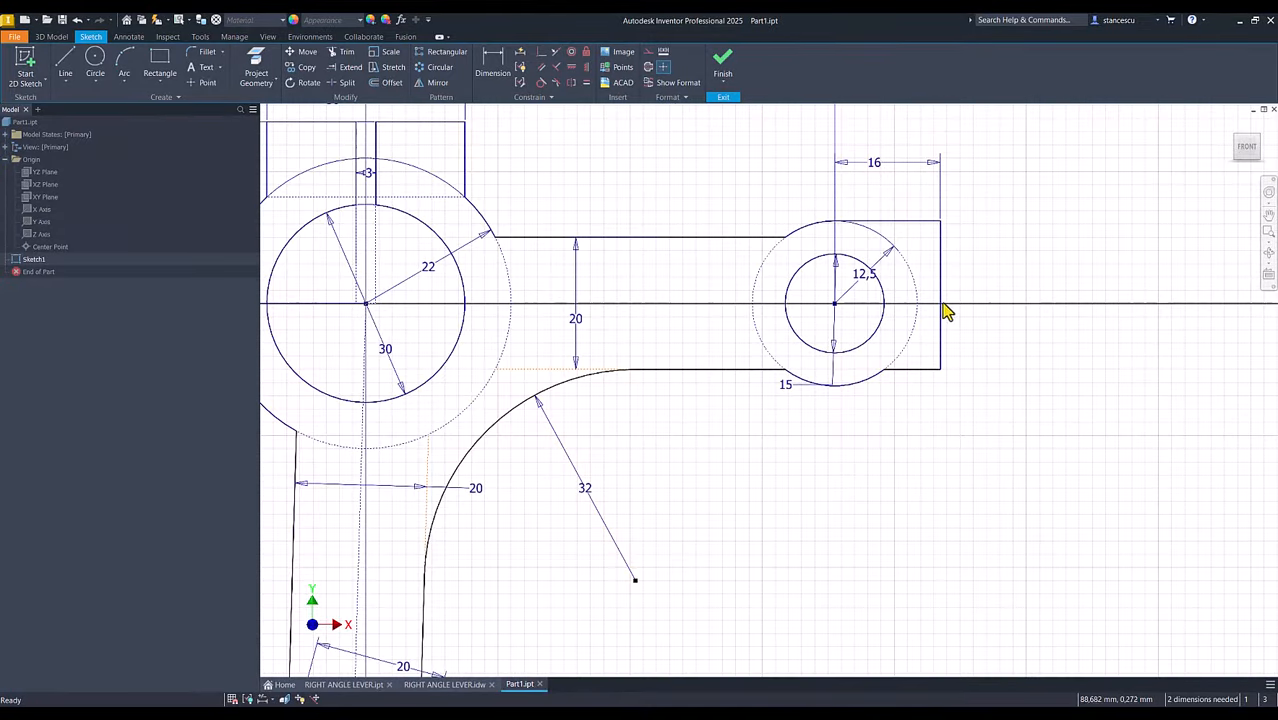
{"action": "left_click", "coordinate": [159, 60]}
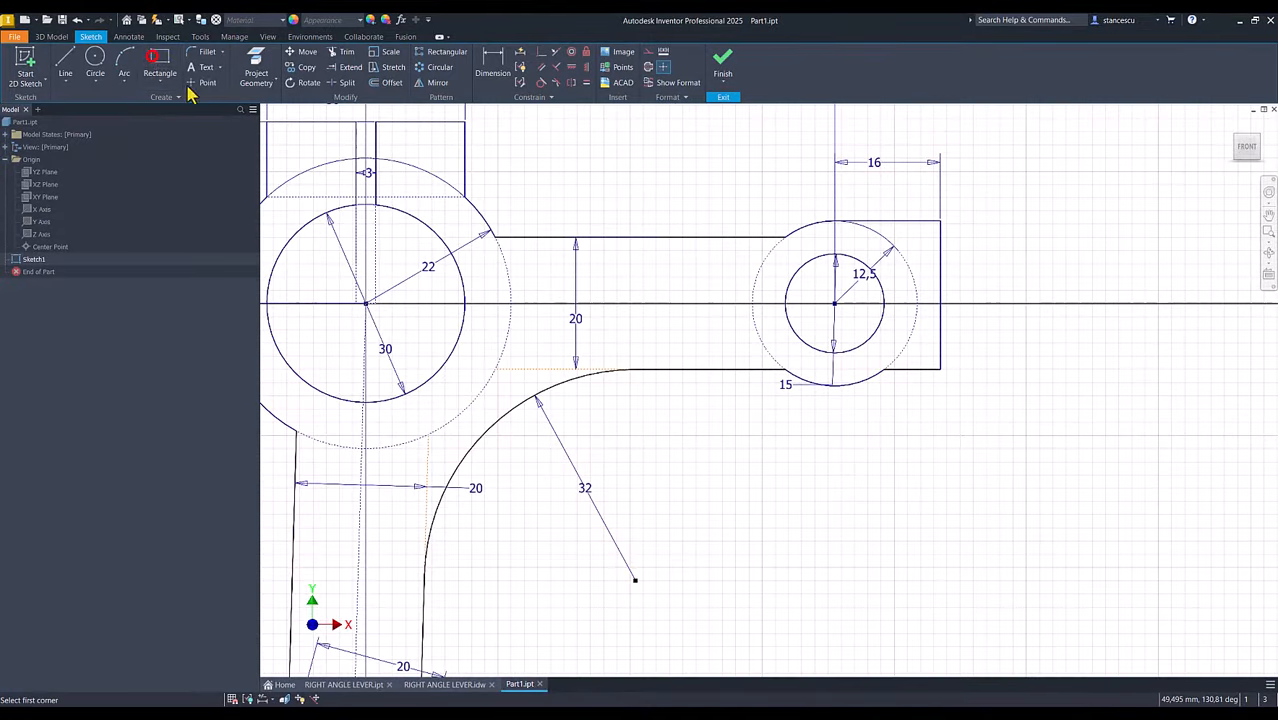
{"action": "left_click", "coordinate": [940, 292]}
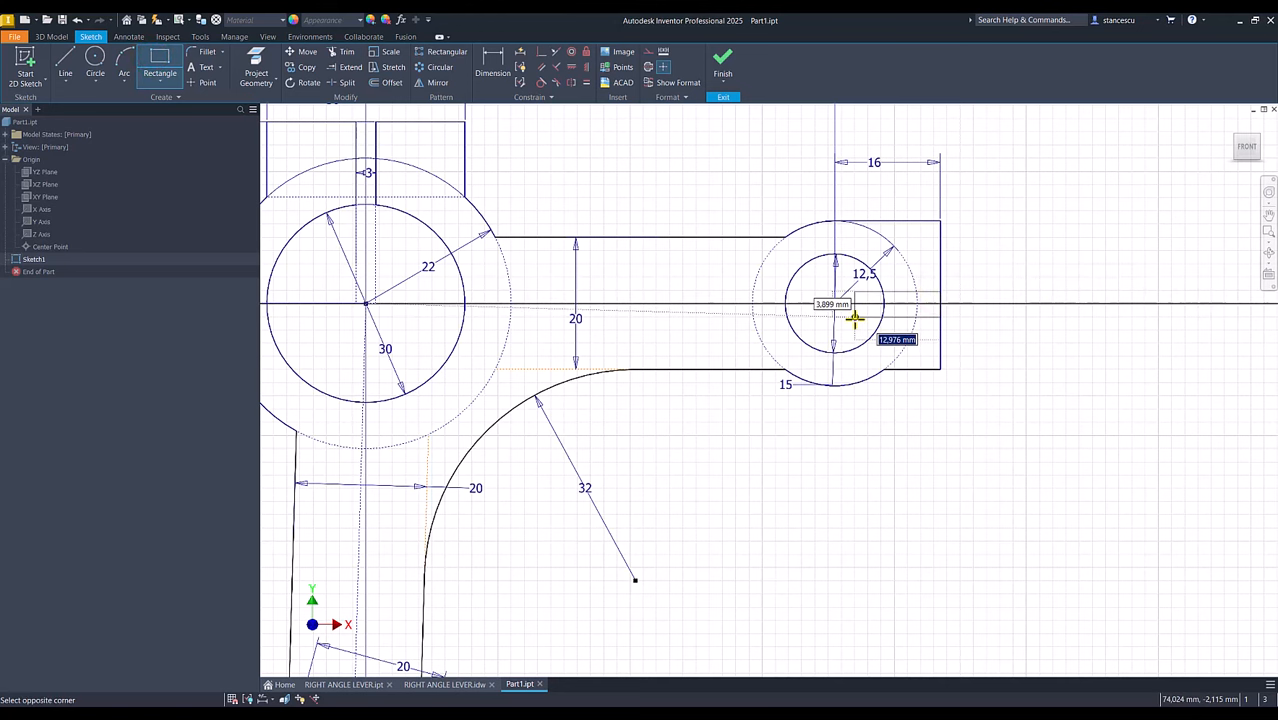
{"action": "left_click", "coordinate": [855, 317]}
{"action": "key", "text": "Escape"}
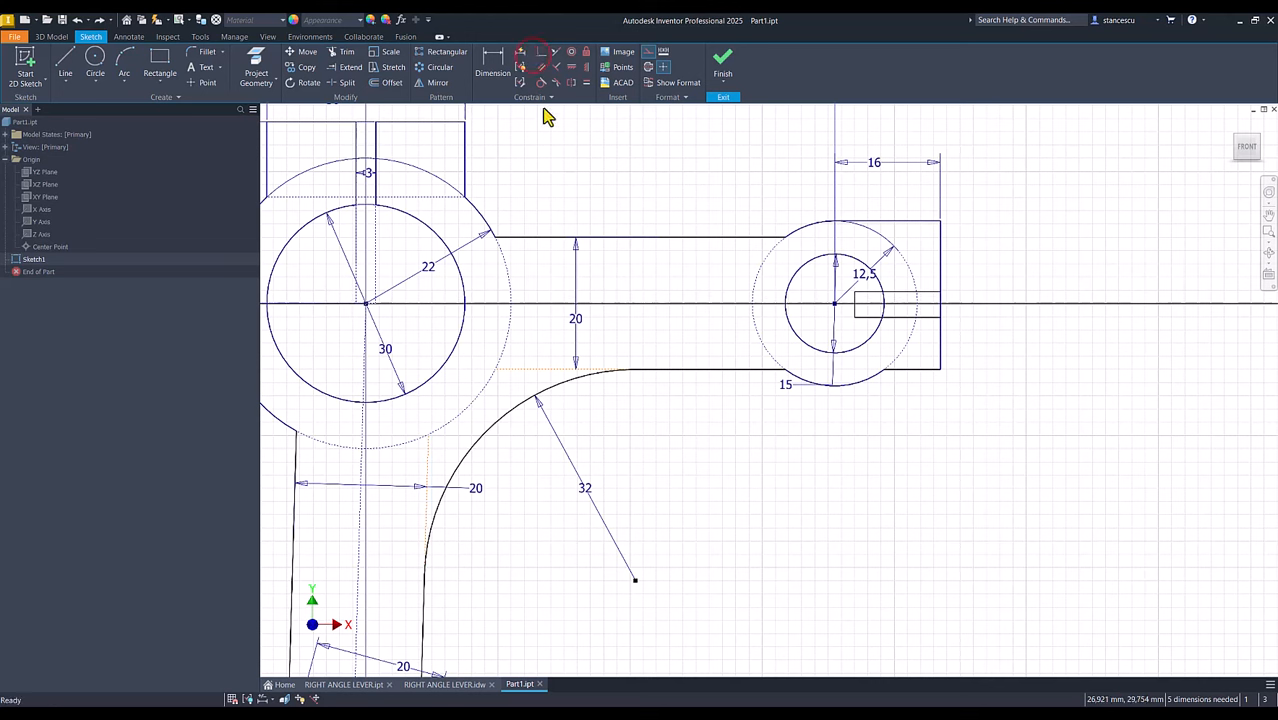
Make the midpoint of the right slot rectangle's inner short edge coincident with the 15 mm bore's centre.
{"action": "left_click", "coordinate": [539, 52]}
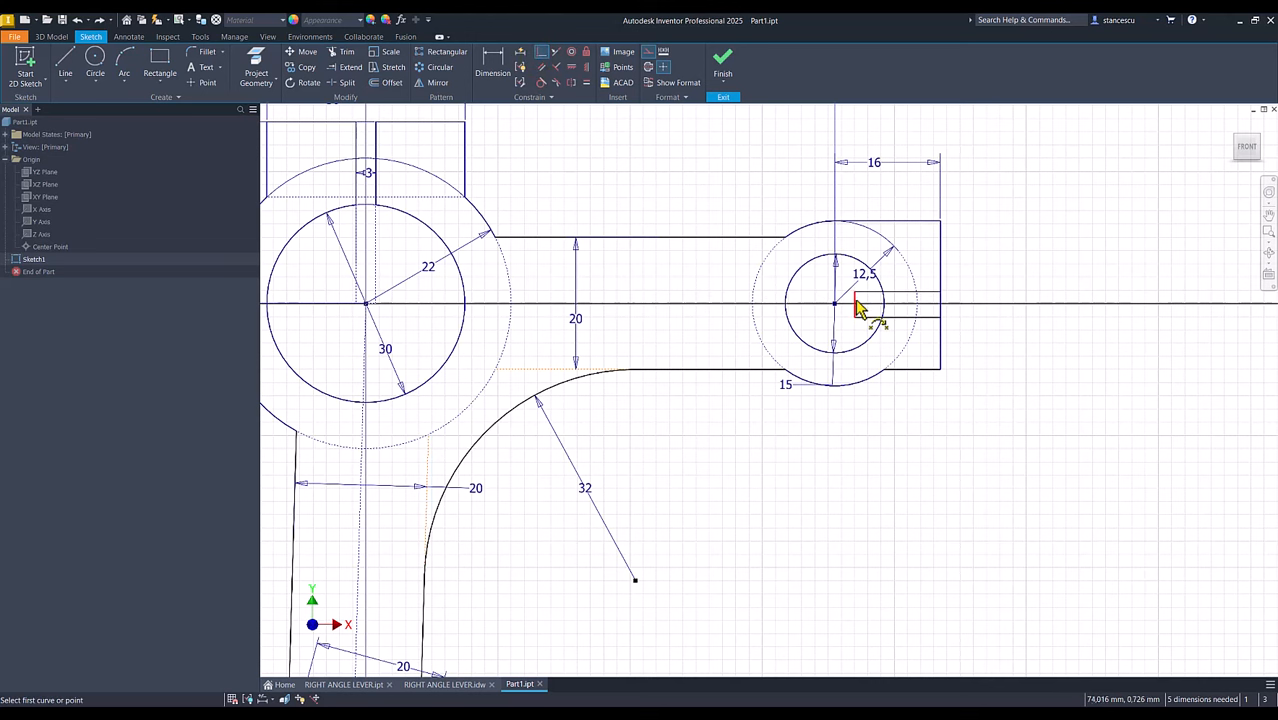
{"action": "left_click", "coordinate": [855, 304]}
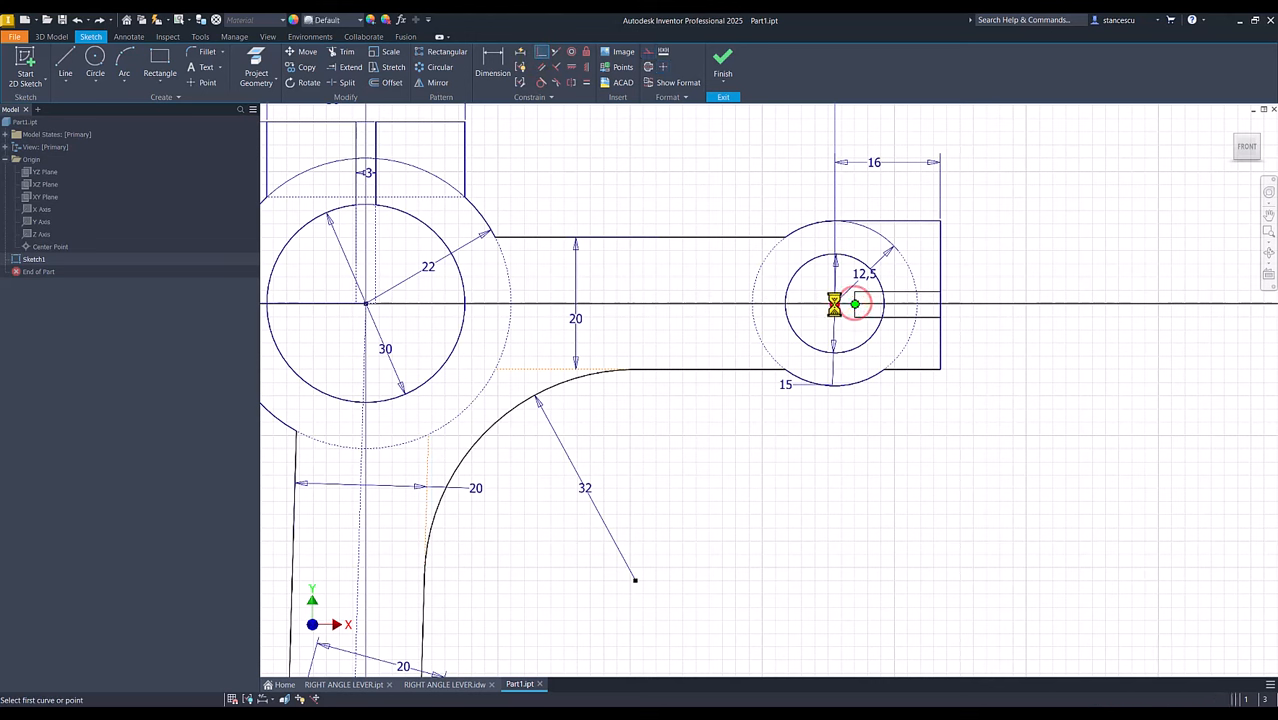
{"action": "left_click", "coordinate": [834, 303]}
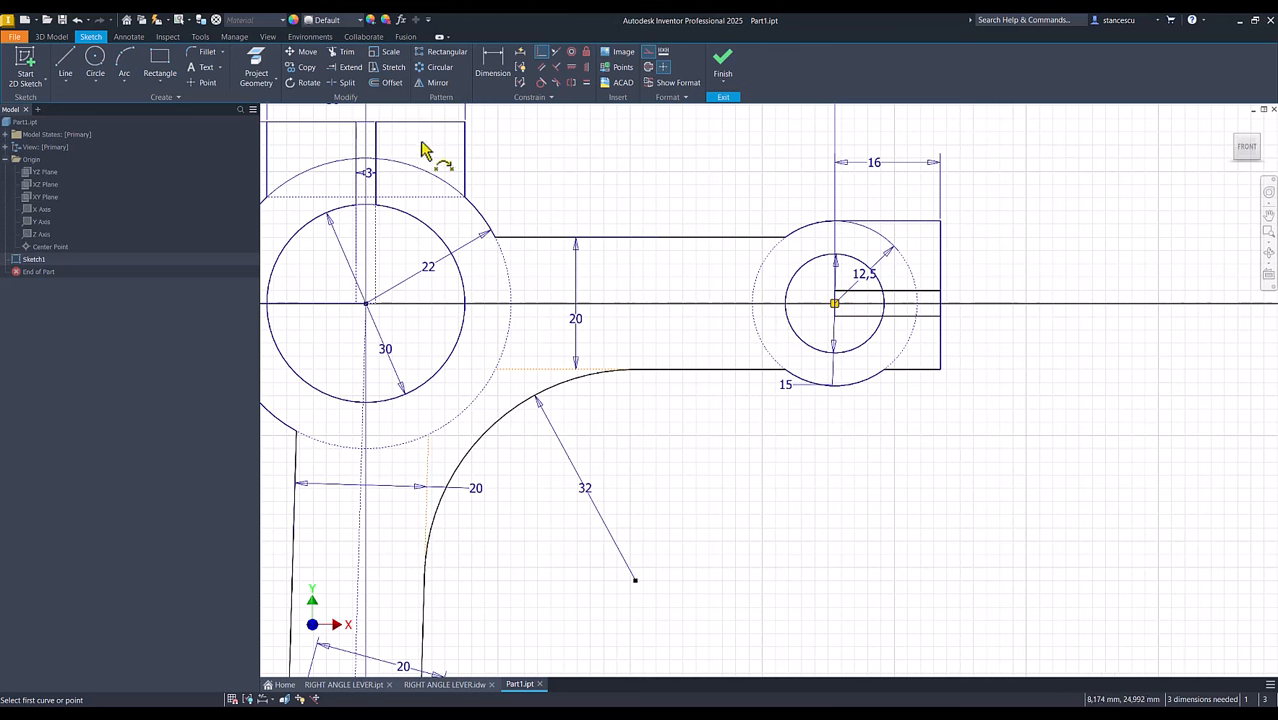
Split the right slot's long edges at the 15 mm bore, and split the bore and the block's outer edge at those edges.
{"action": "left_click", "coordinate": [341, 83]}
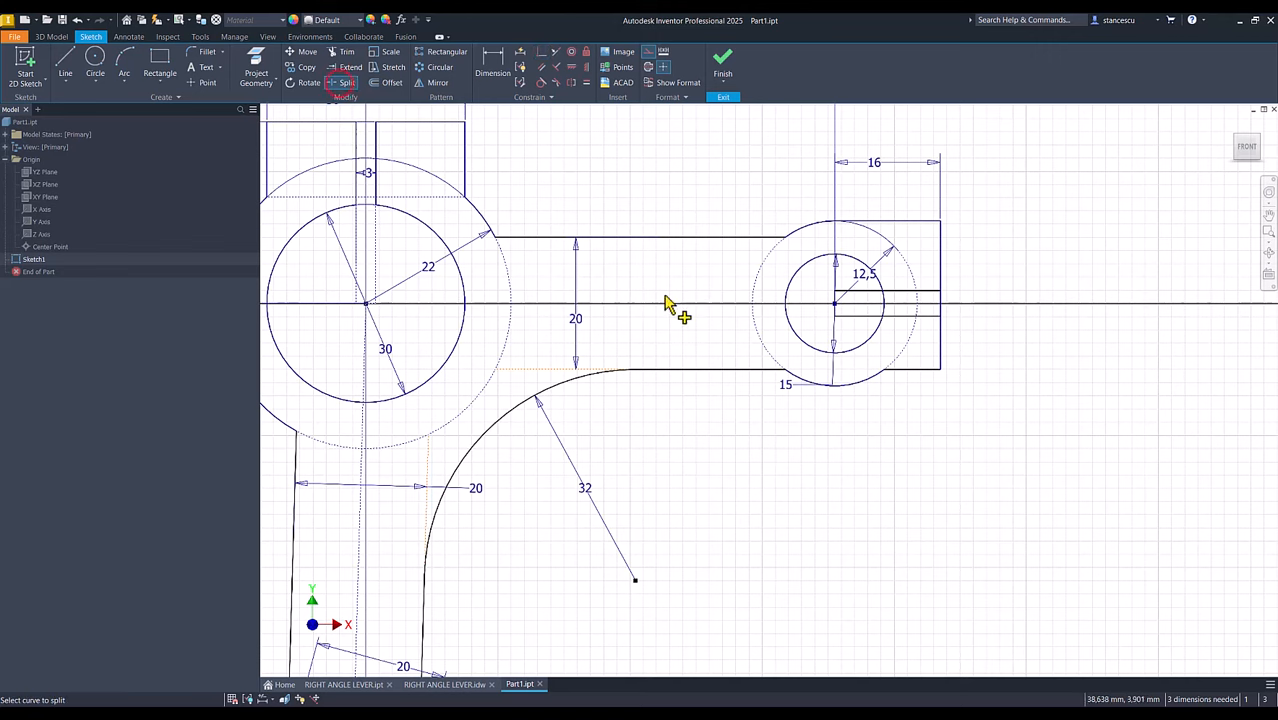
{"action": "scroll", "coordinate": [841, 318], "scroll_direction": "up", "scroll_amount": 3}
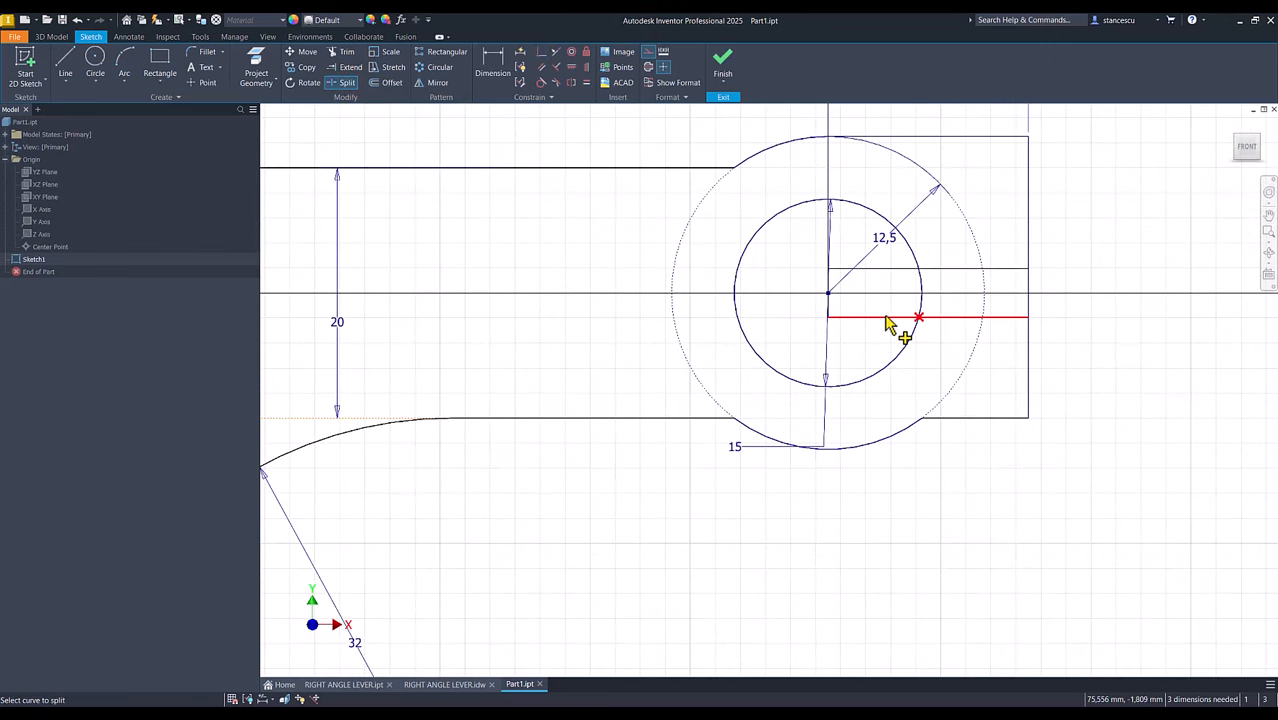
{"action": "left_click", "coordinate": [886, 318]}
{"action": "left_click", "coordinate": [904, 268]}
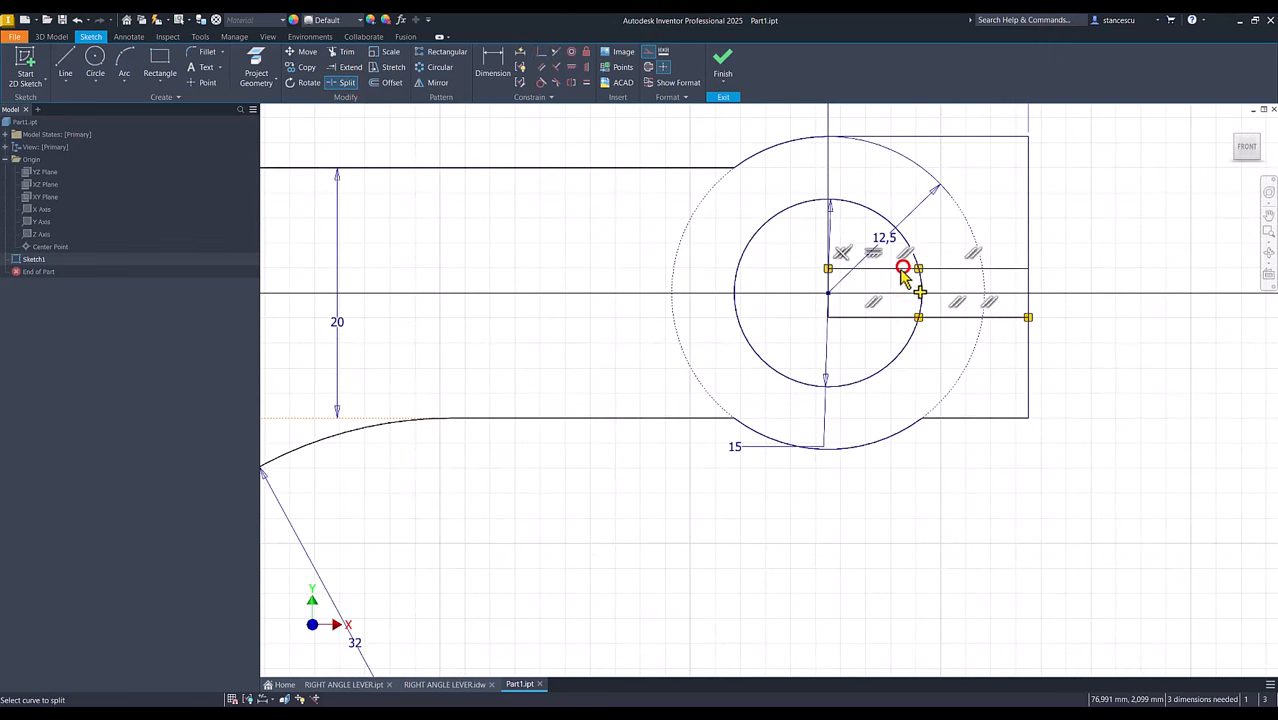
{"action": "left_click", "coordinate": [921, 282]}
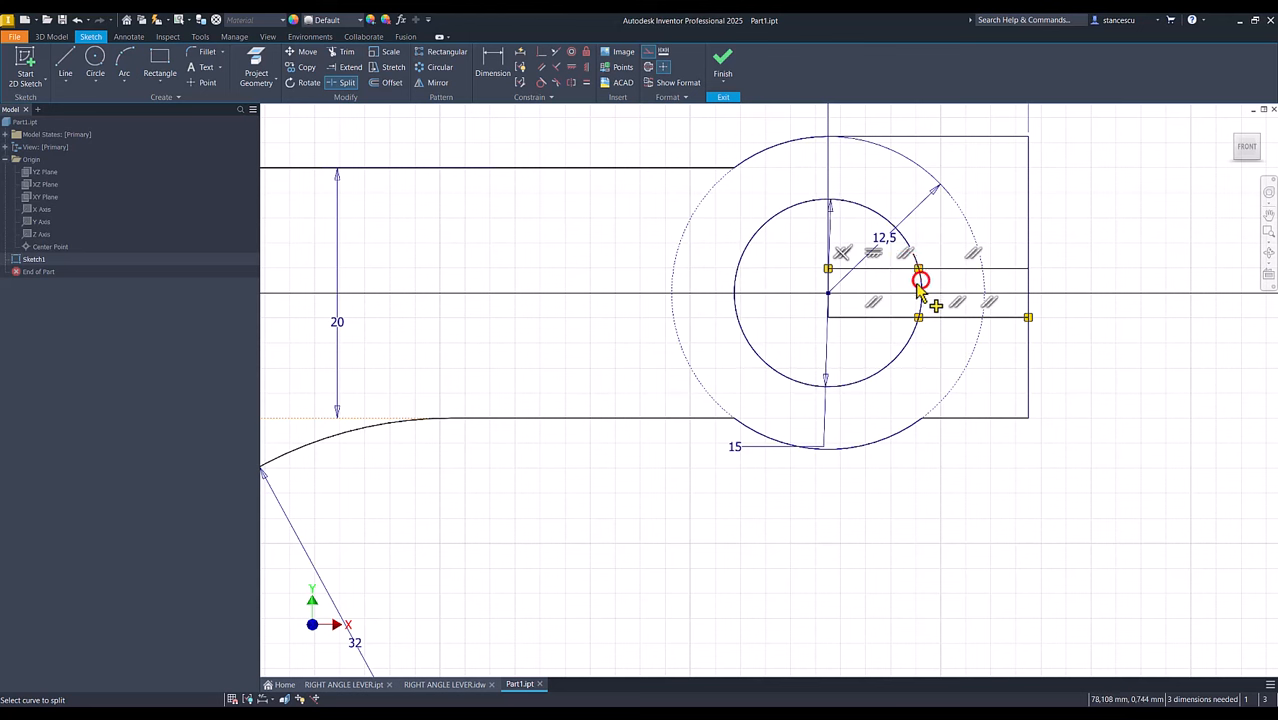
{"action": "left_click", "coordinate": [1031, 270]}
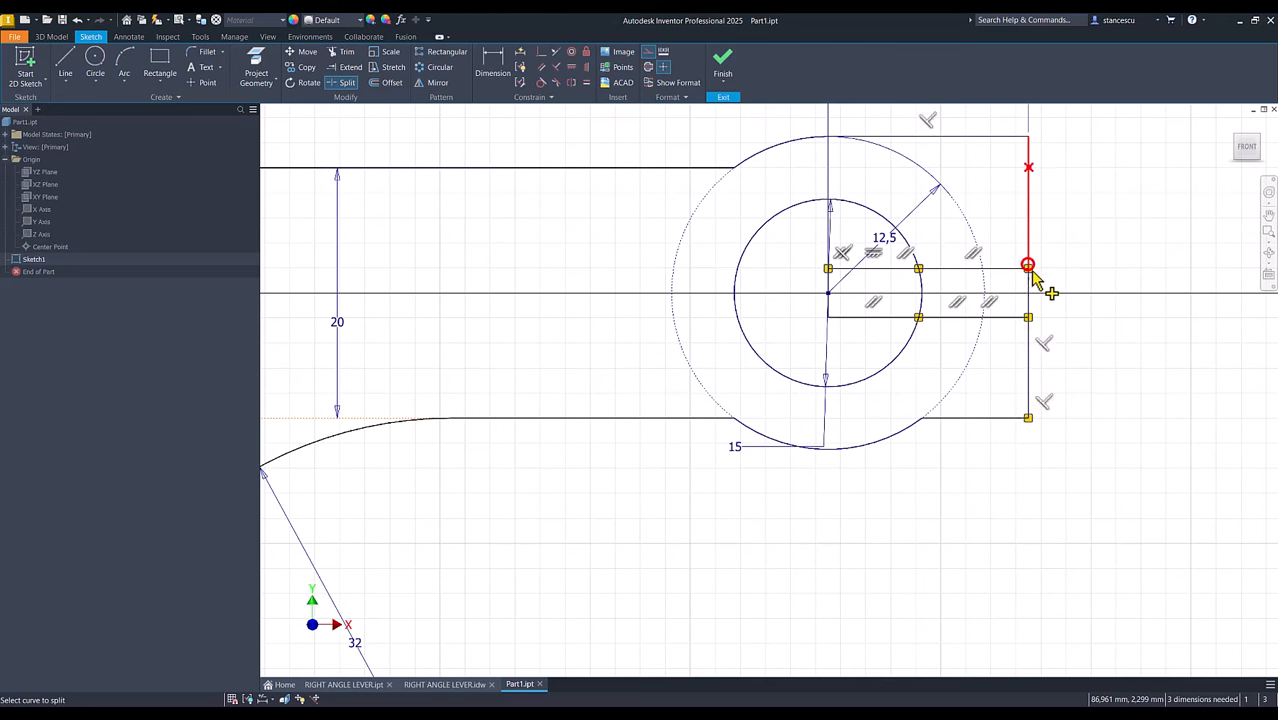
{"action": "left_click", "coordinate": [1031, 318]}
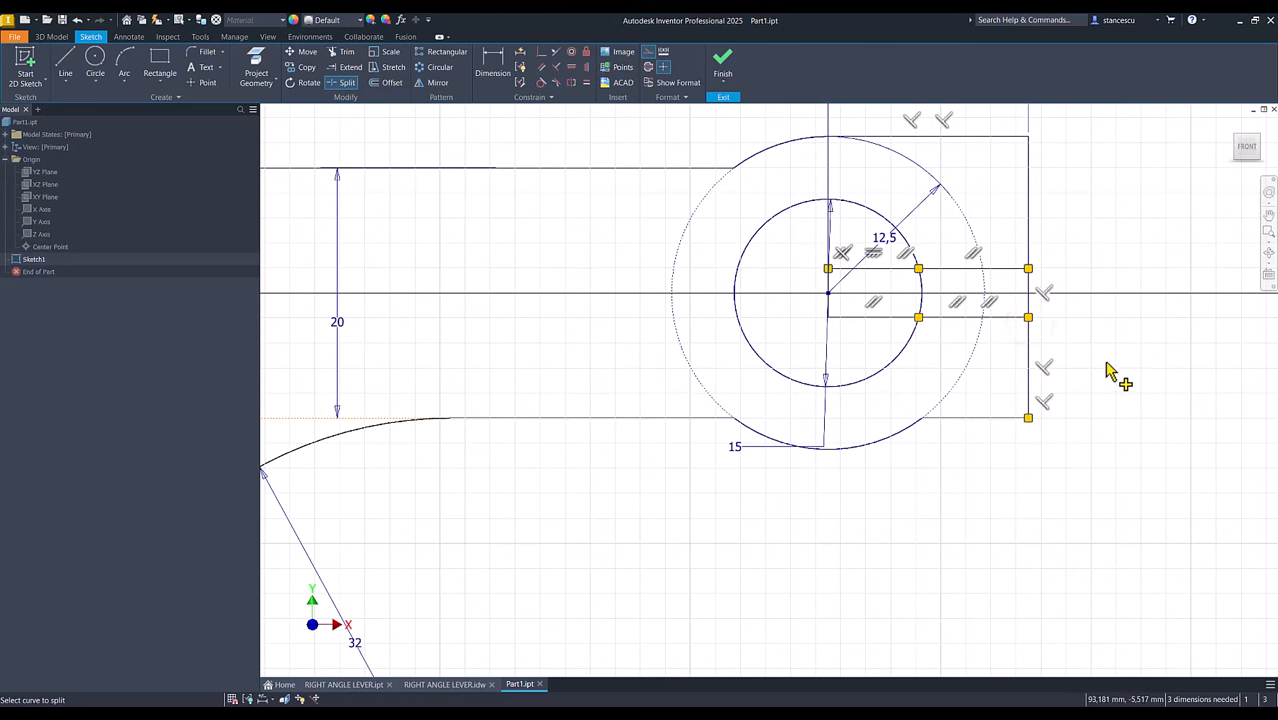
{"action": "key", "text": "Escape"}
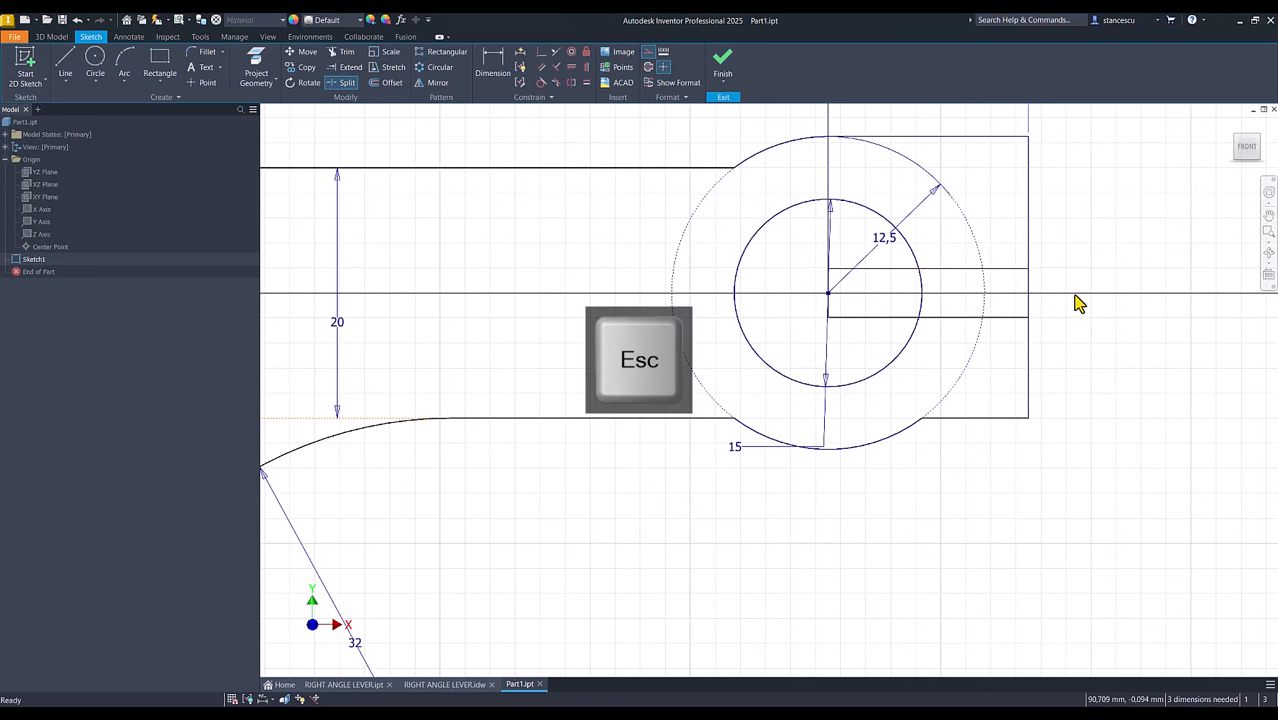
Convert the slot rectangle's segments inside the 15 mm bore, the bore arc and the outer edge segment across the slot to construction geometry.
{"action": "mouse_move", "coordinate": [1066, 273]}
{"action": "left_mouse_down"}
{"action": "mouse_move", "coordinate": [932, 300]}
{"action": "mouse_move", "coordinate": [820, 303]}
{"action": "left_mouse_up"}
{"action": "right_click", "coordinate": [1126, 245]}
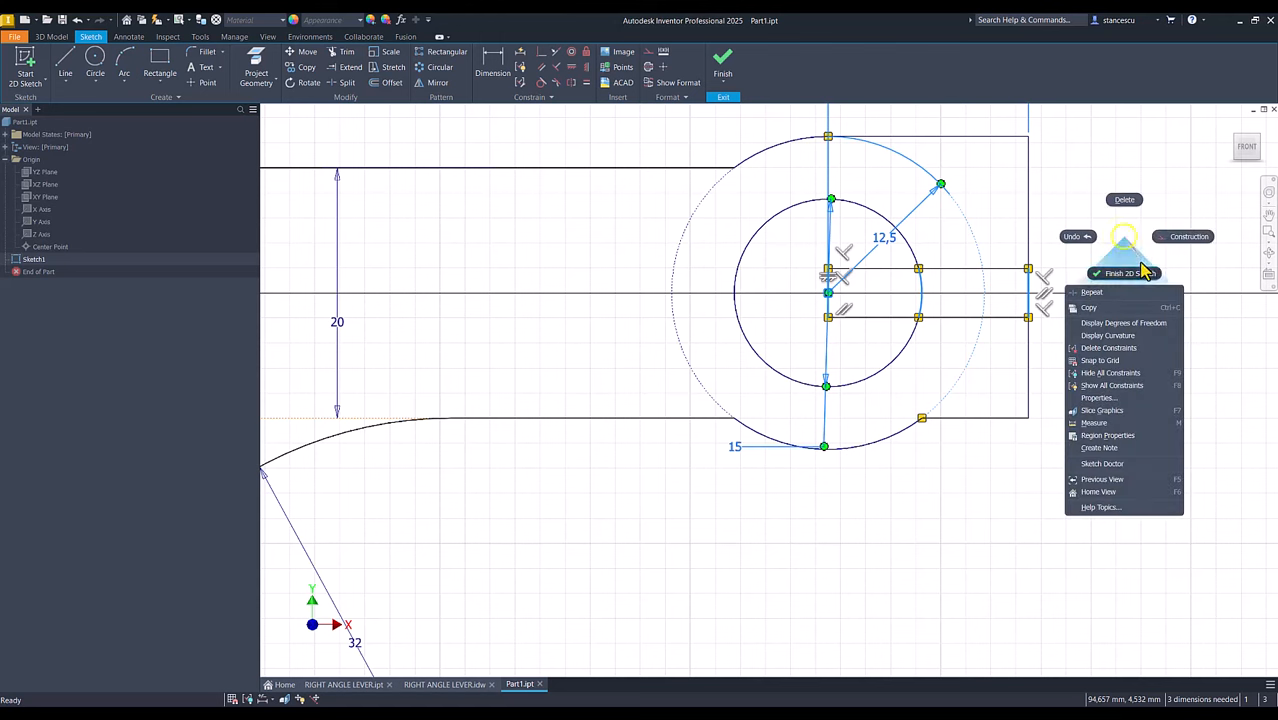
{"action": "left_click", "coordinate": [1176, 234]}
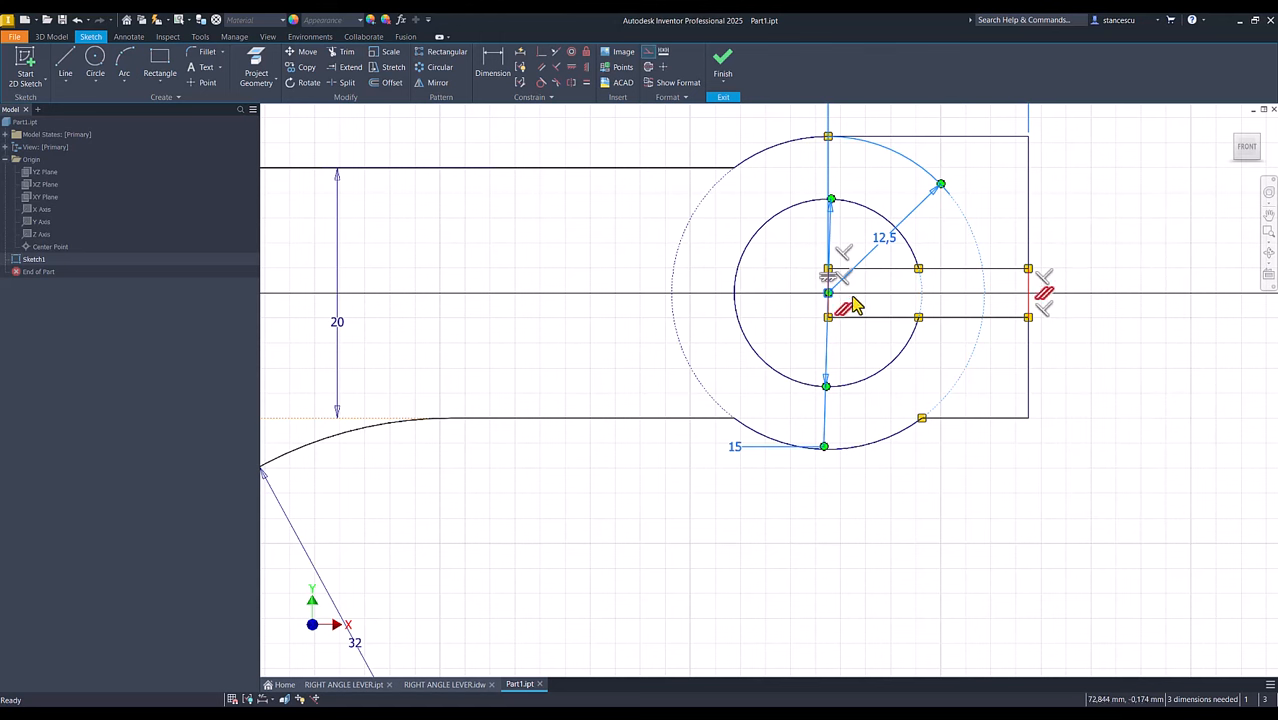
{"action": "left_click", "coordinate": [881, 261]}
{"action": "left_click_drag", "start_coordinate": [881, 261], "coordinate": [840, 348]}
{"action": "right_click", "coordinate": [1181, 216]}
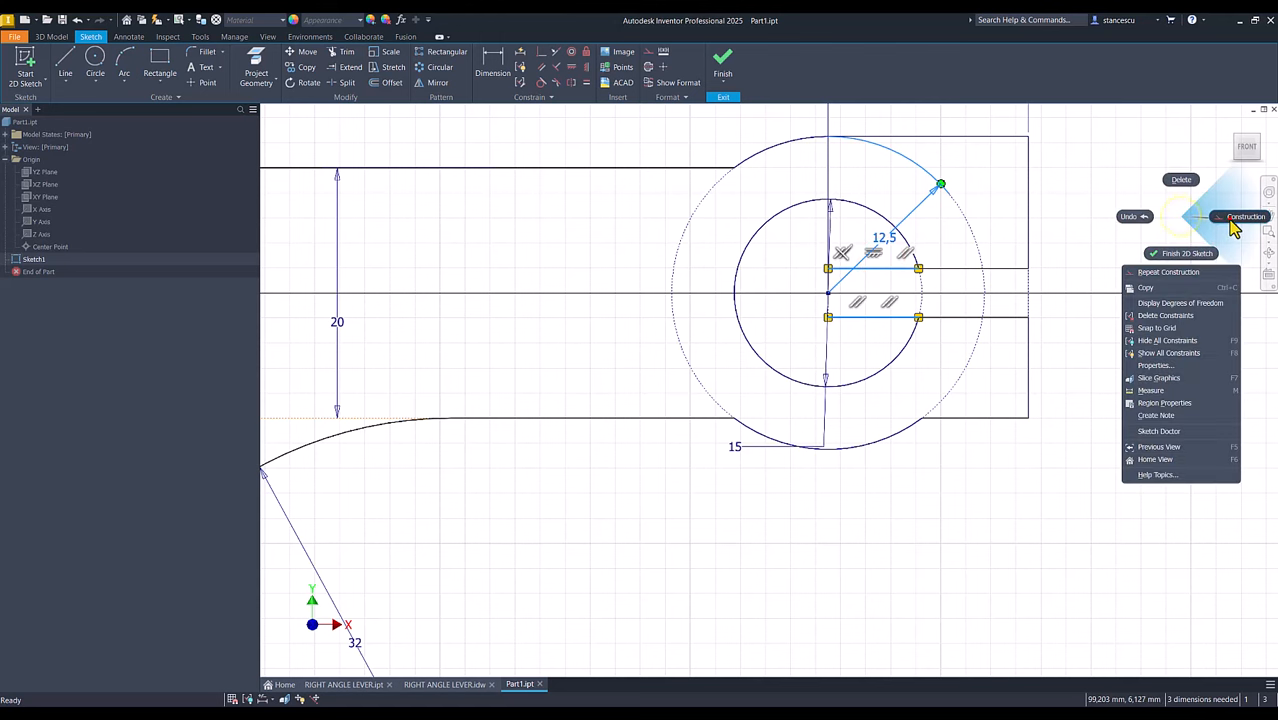
{"action": "left_click", "coordinate": [1228, 218]}
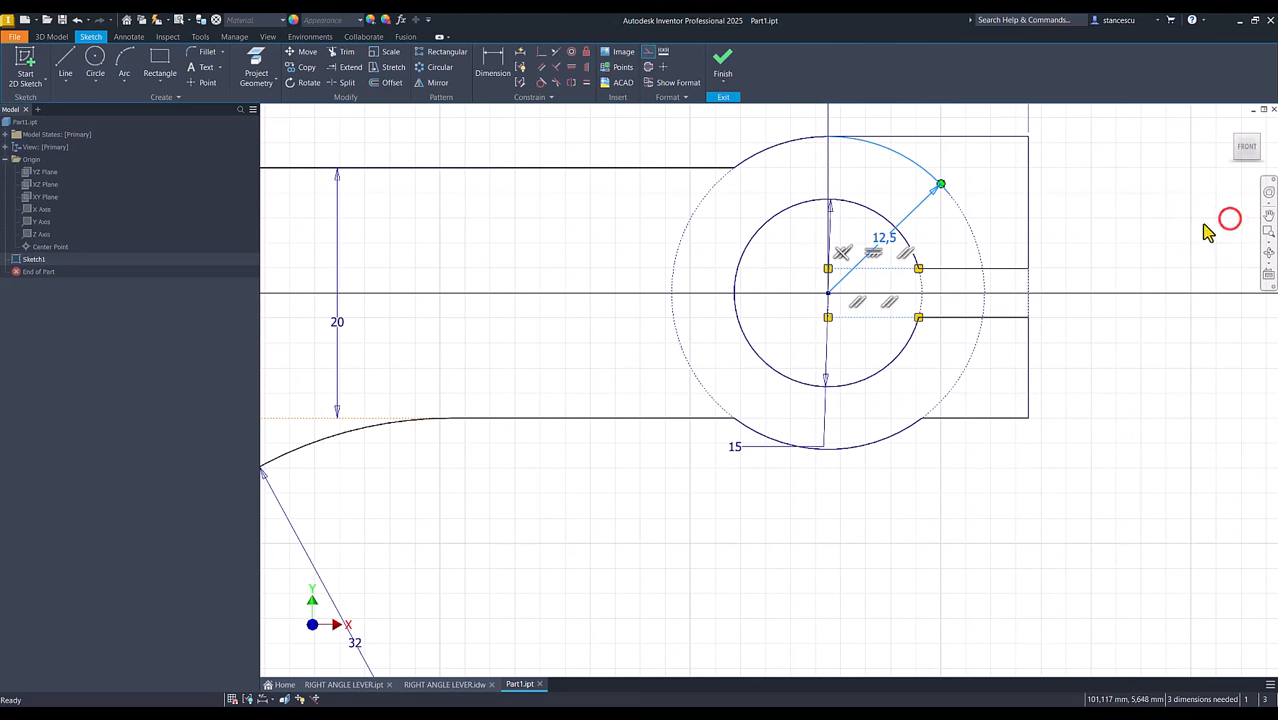
Dimension the right slot's width between its long edges as 3 mm.
{"action": "left_click", "coordinate": [494, 70]}
{"action": "left_click", "coordinate": [1015, 270]}
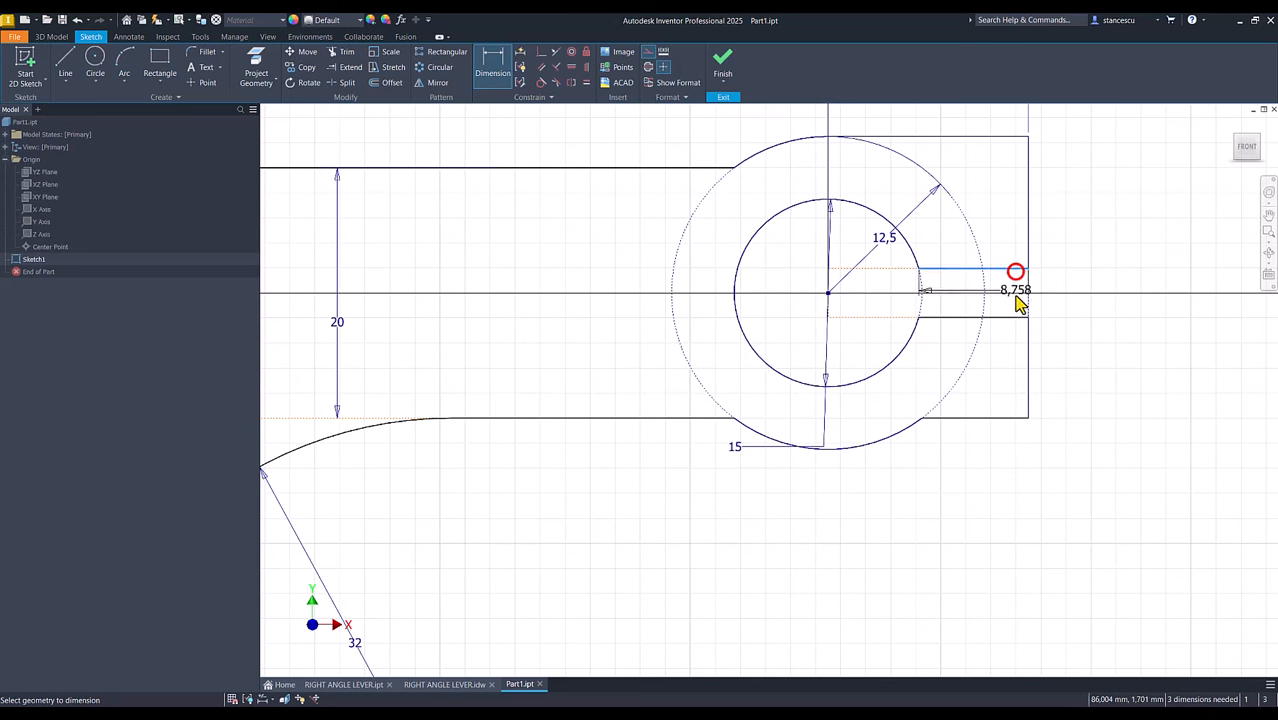
{"action": "left_click", "coordinate": [1018, 317]}
{"action": "left_click", "coordinate": [1051, 307]}
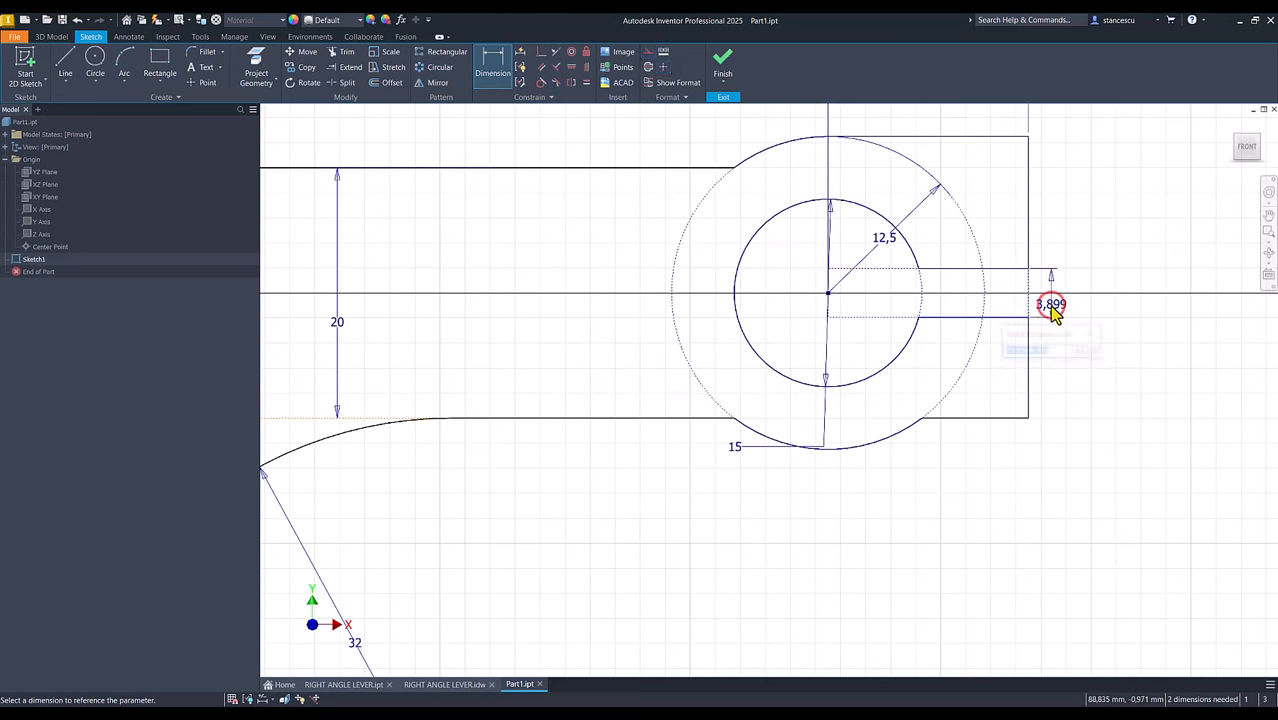
{"action": "type", "text": "3"}
{"action": "key", "text": "Return"}
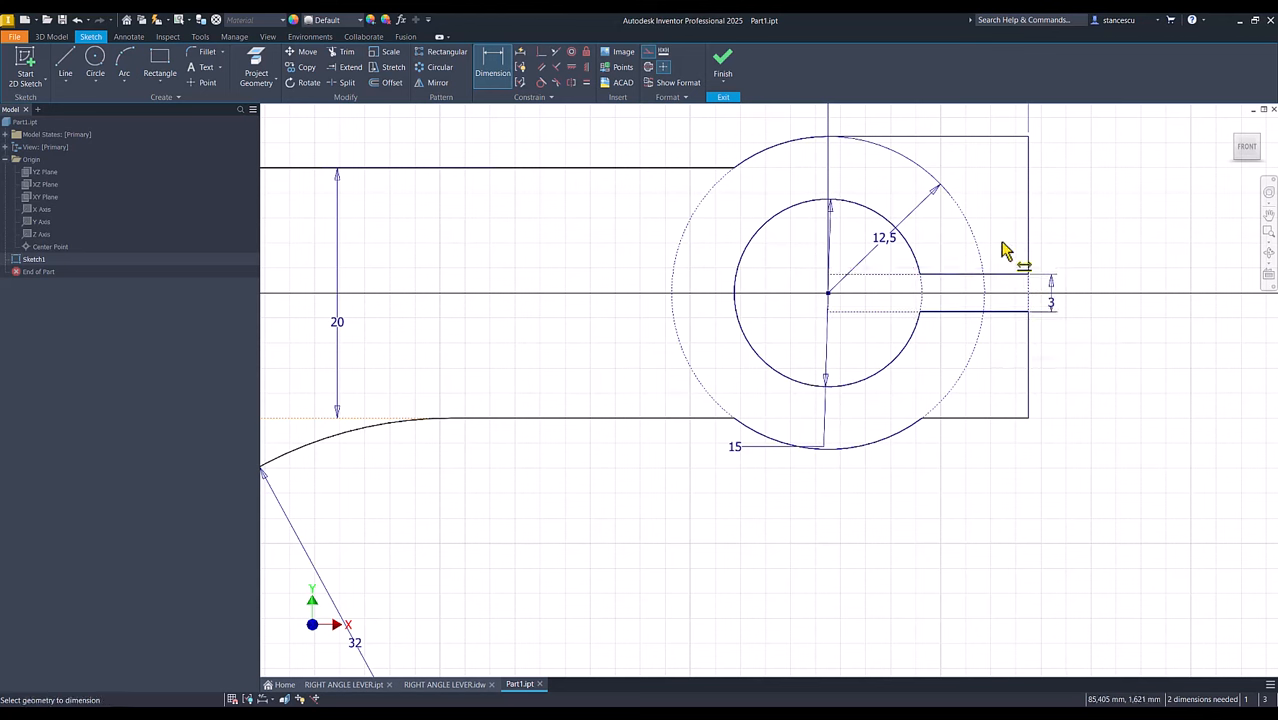
{"action": "key", "text": "Home"}
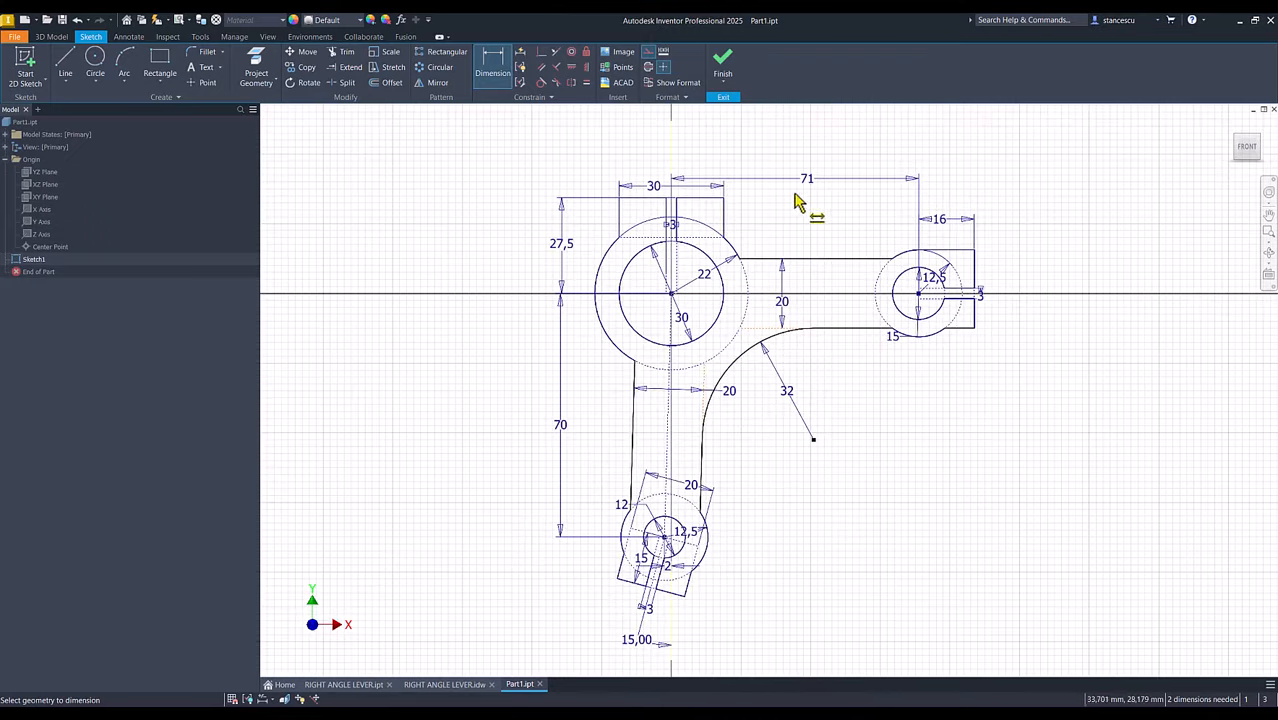
{"action": "key", "text": "Escape"}
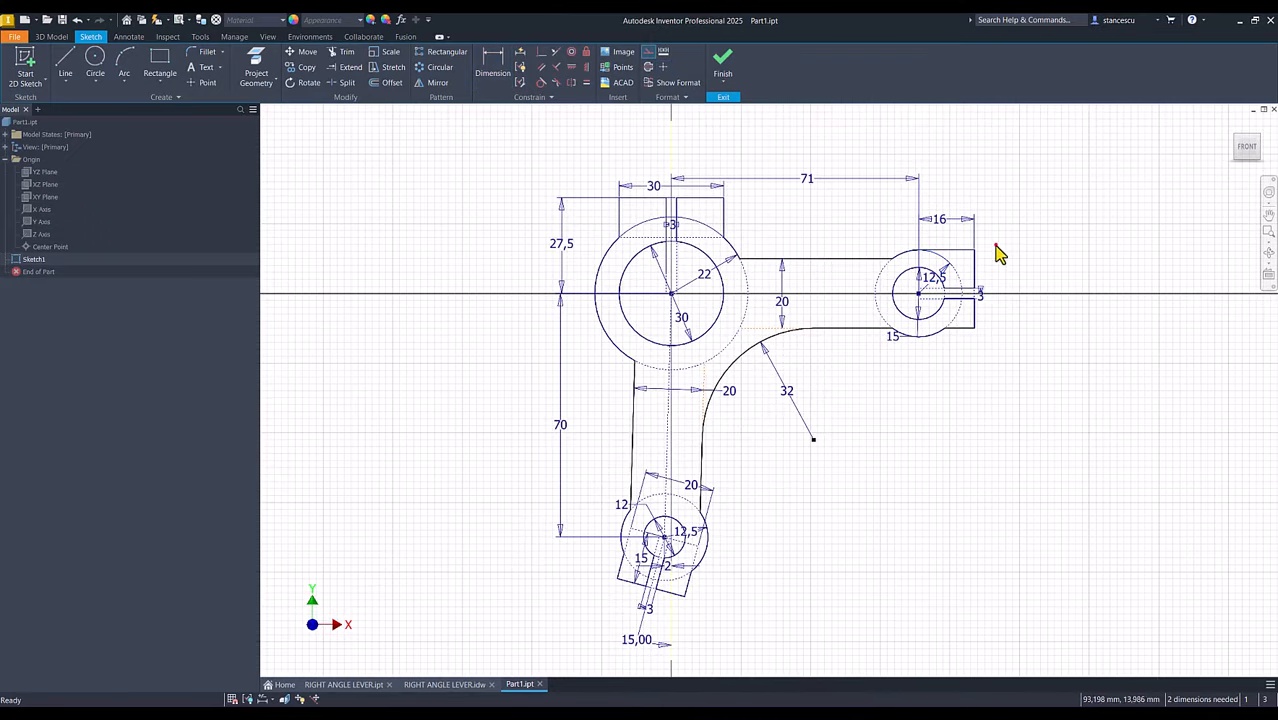
Check the arm thickness in the drawing, finish the base sketch and extrude the lever profile symmetrically by 14 mm.
{"action": "left_click", "coordinate": [458, 685]}
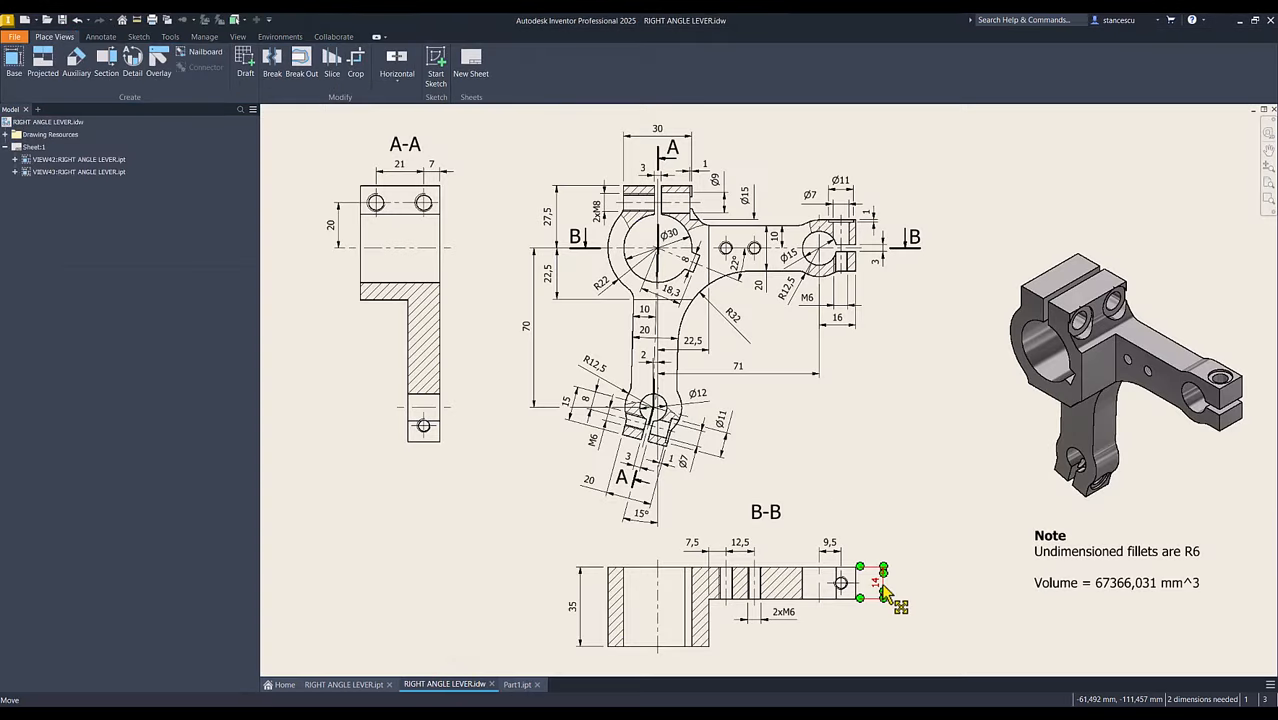
{"action": "left_click", "coordinate": [517, 684]}
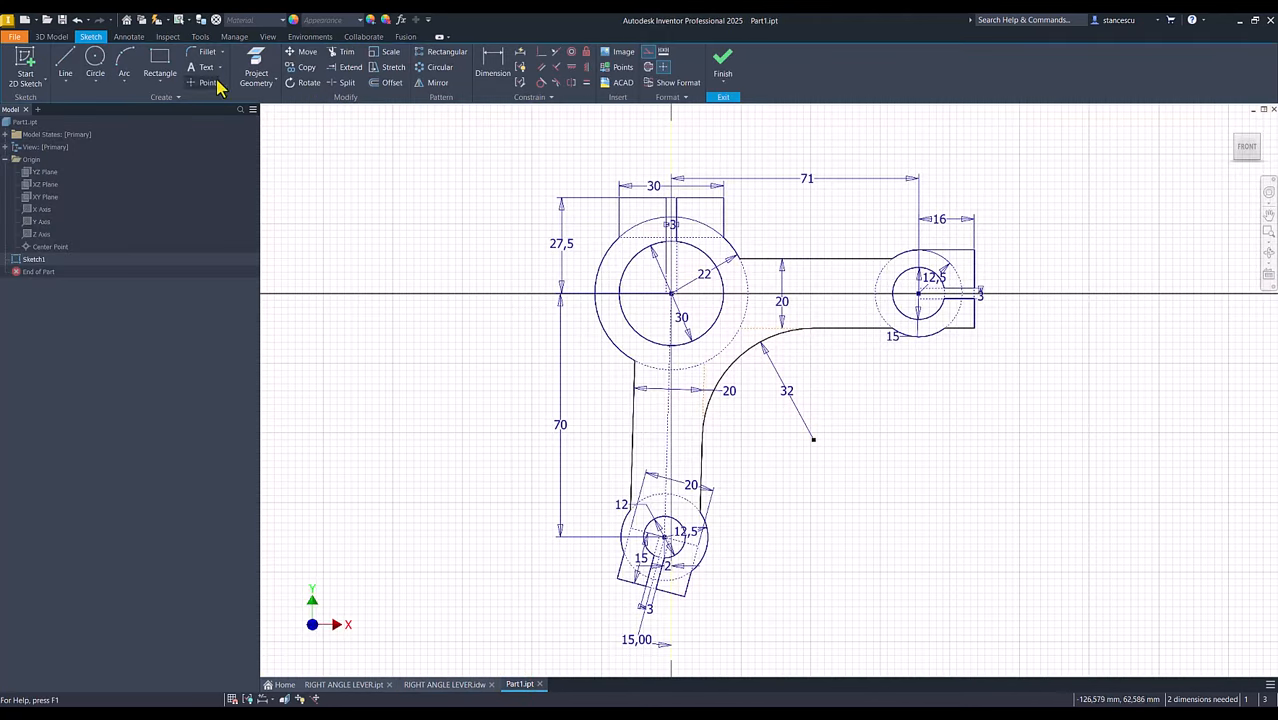
{"action": "left_click", "coordinate": [723, 68]}
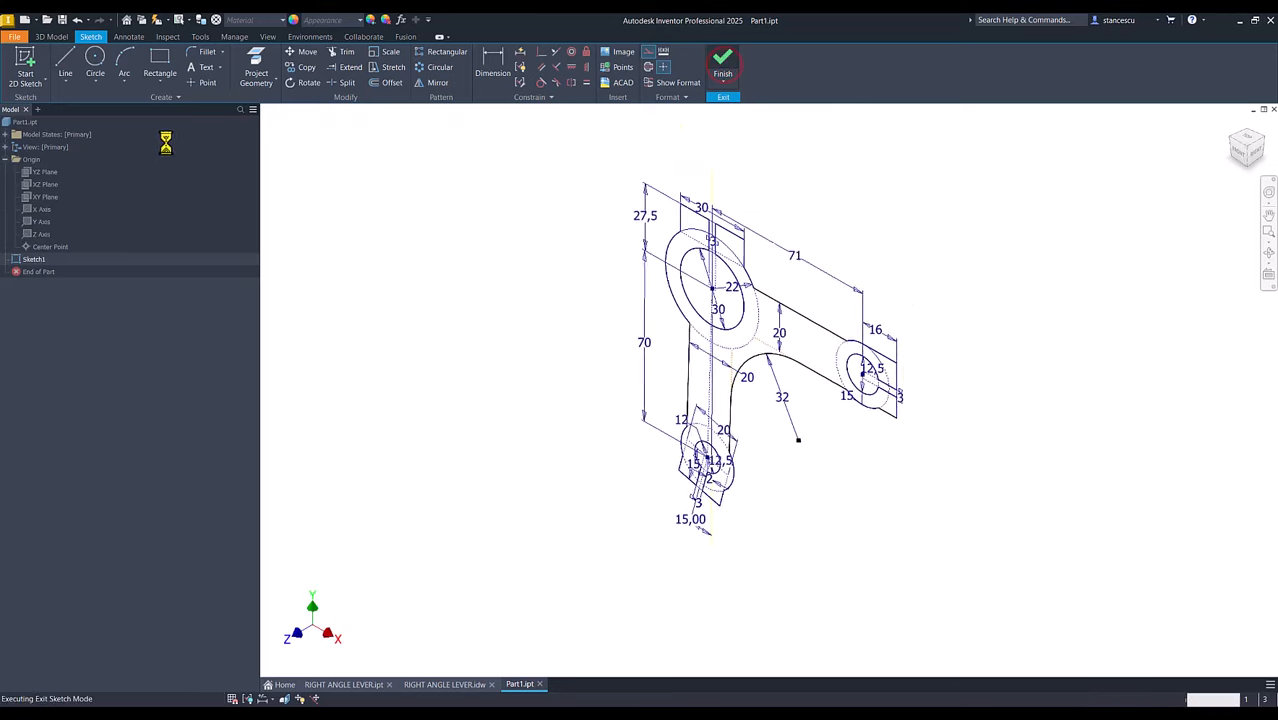
{"action": "left_click", "coordinate": [64, 64]}
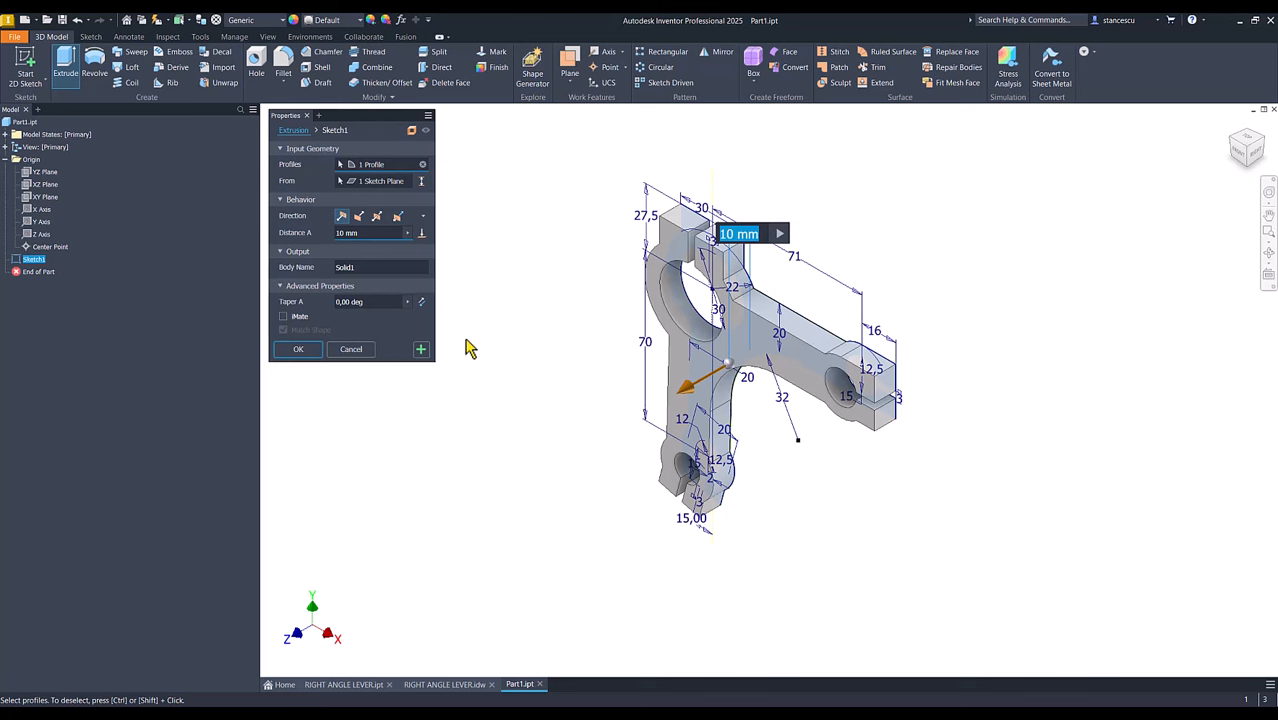
{"action": "left_click", "coordinate": [376, 218]}
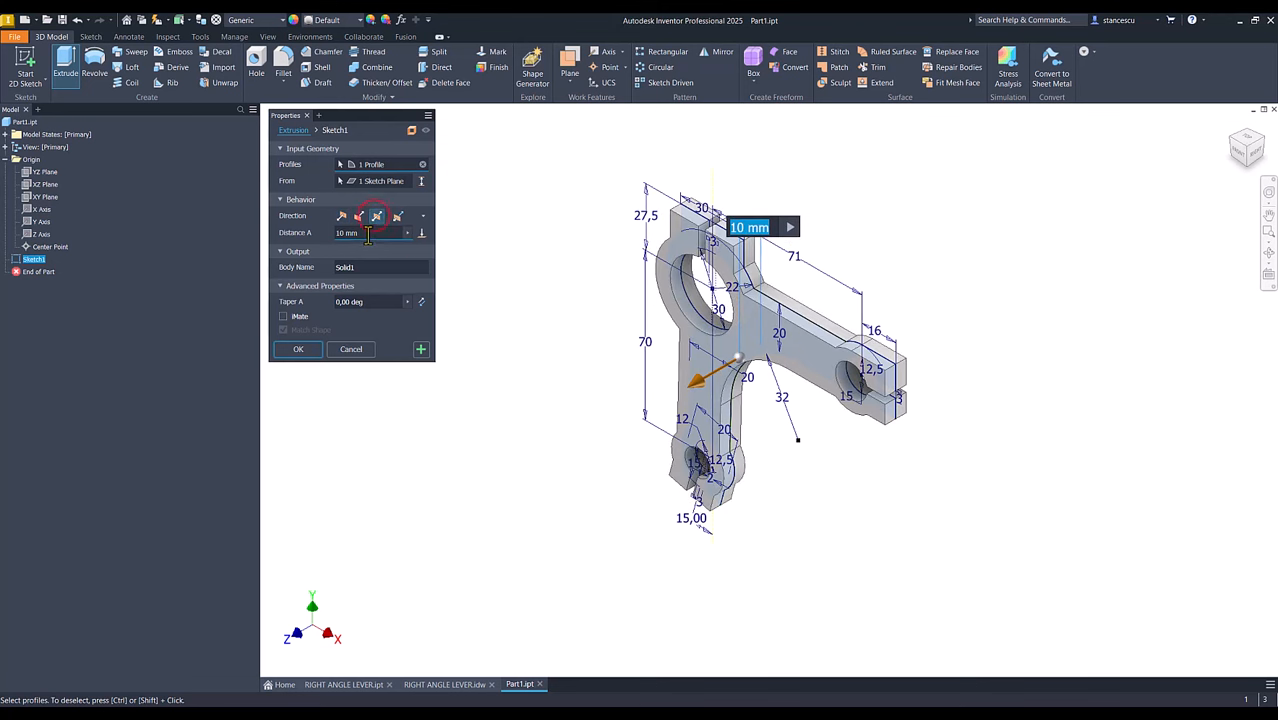
{"action": "type", "text": "14"}
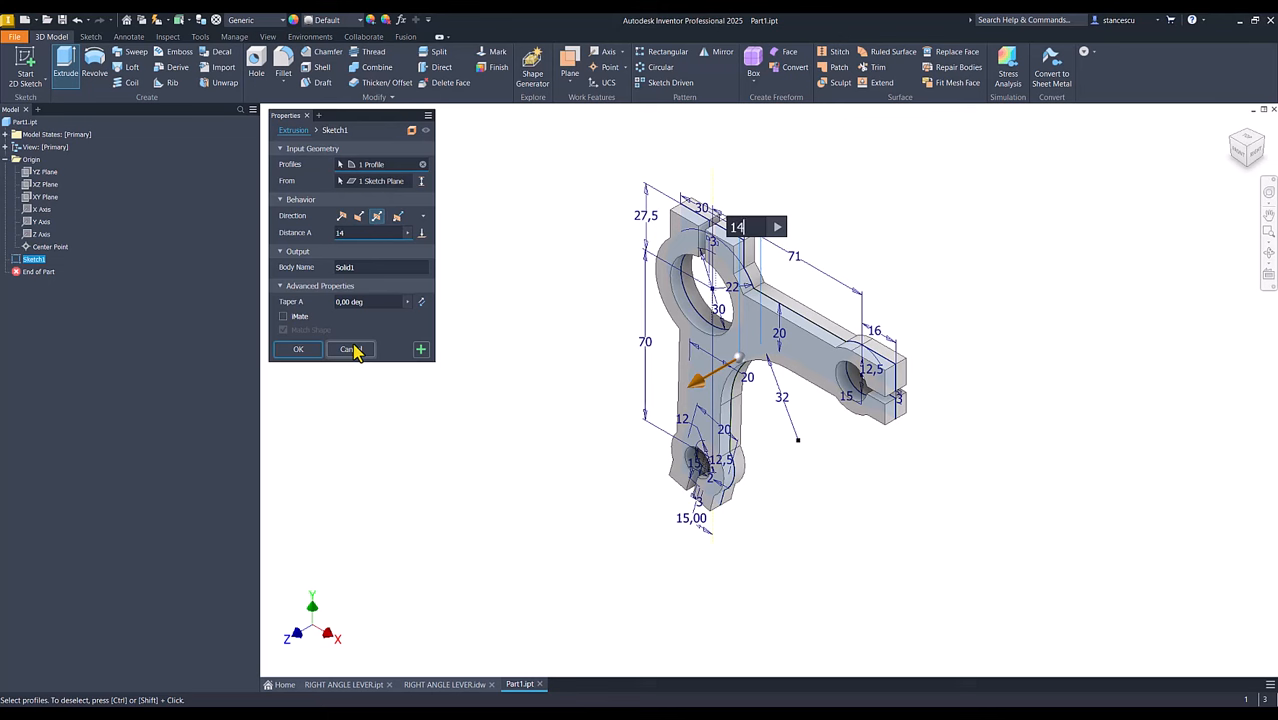
{"action": "left_click", "coordinate": [312, 350]}
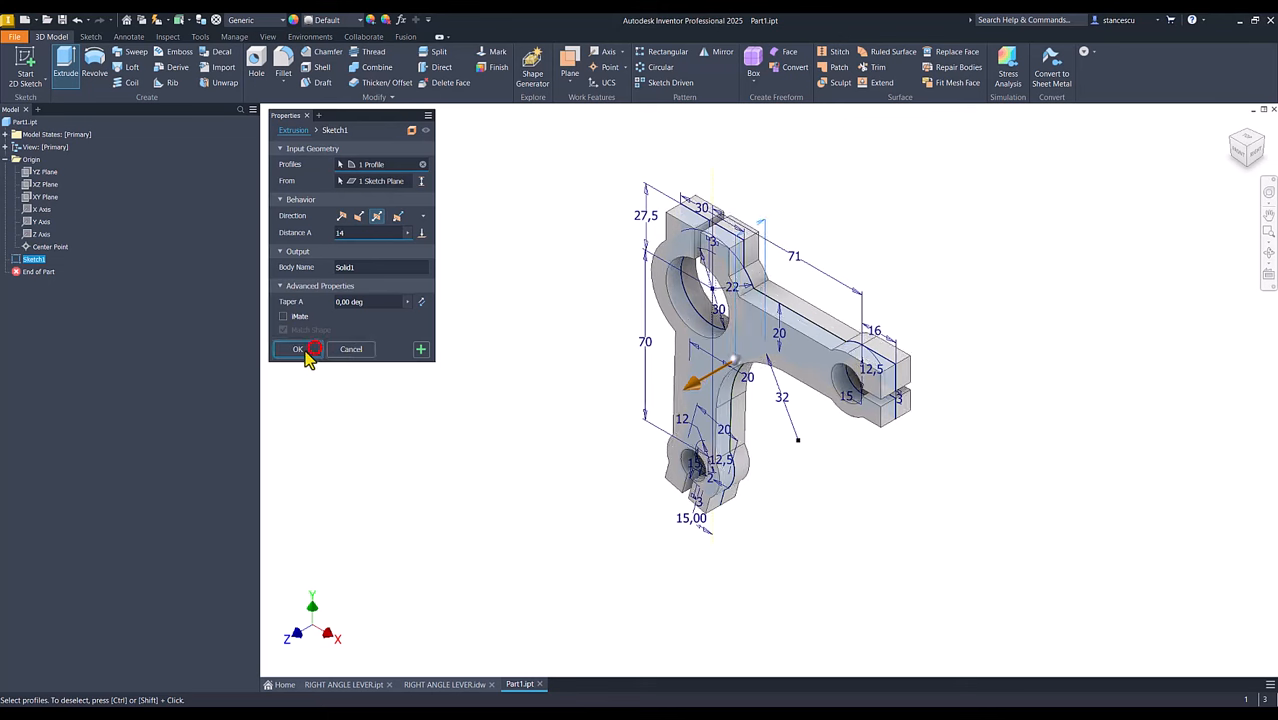
{"action": "key", "text": "Num_Lock"}
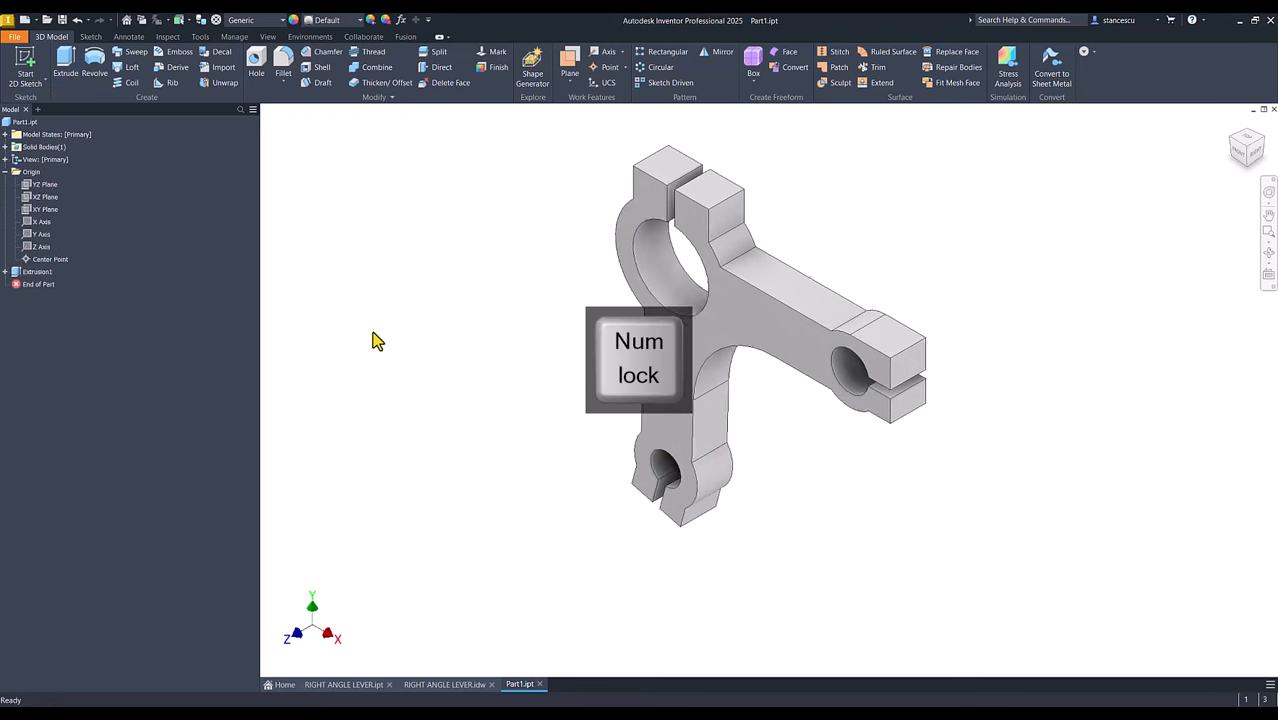
Consult the finished lever model and its drawing, and start a new sketch on the front face of the new part.
{"action": "left_click", "coordinate": [363, 684]}
{"action": "middle_click_drag", "start_coordinate": [683, 200], "coordinate": [442, 696], "text": "shift"}
{"action": "left_click", "coordinate": [444, 684]}
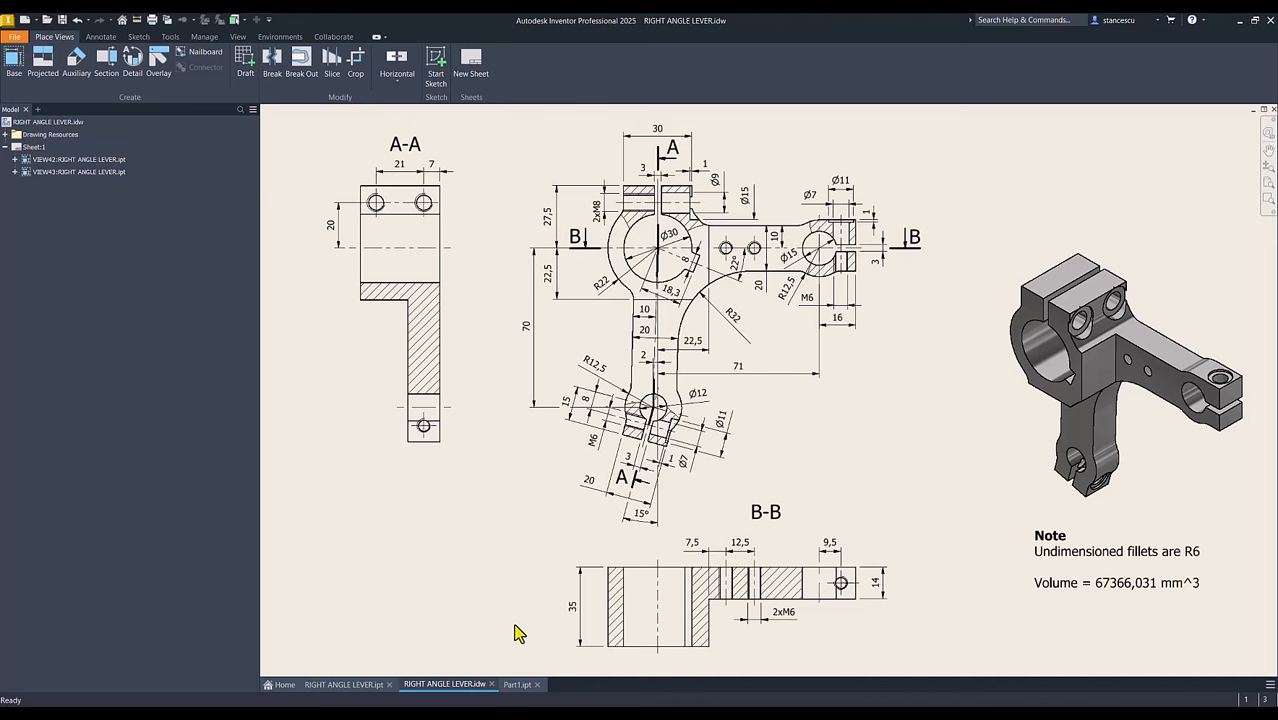
{"action": "left_click", "coordinate": [515, 686]}
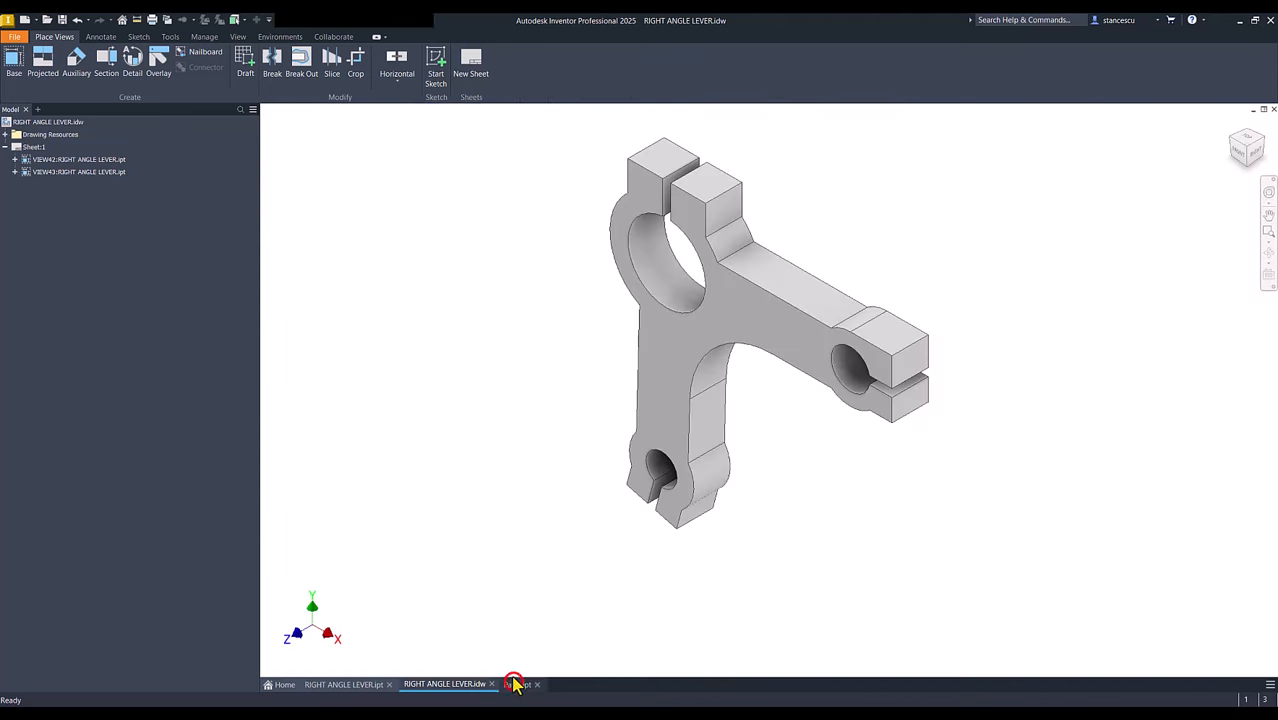
{"action": "left_click", "coordinate": [727, 317]}
{"action": "left_click", "coordinate": [812, 305]}
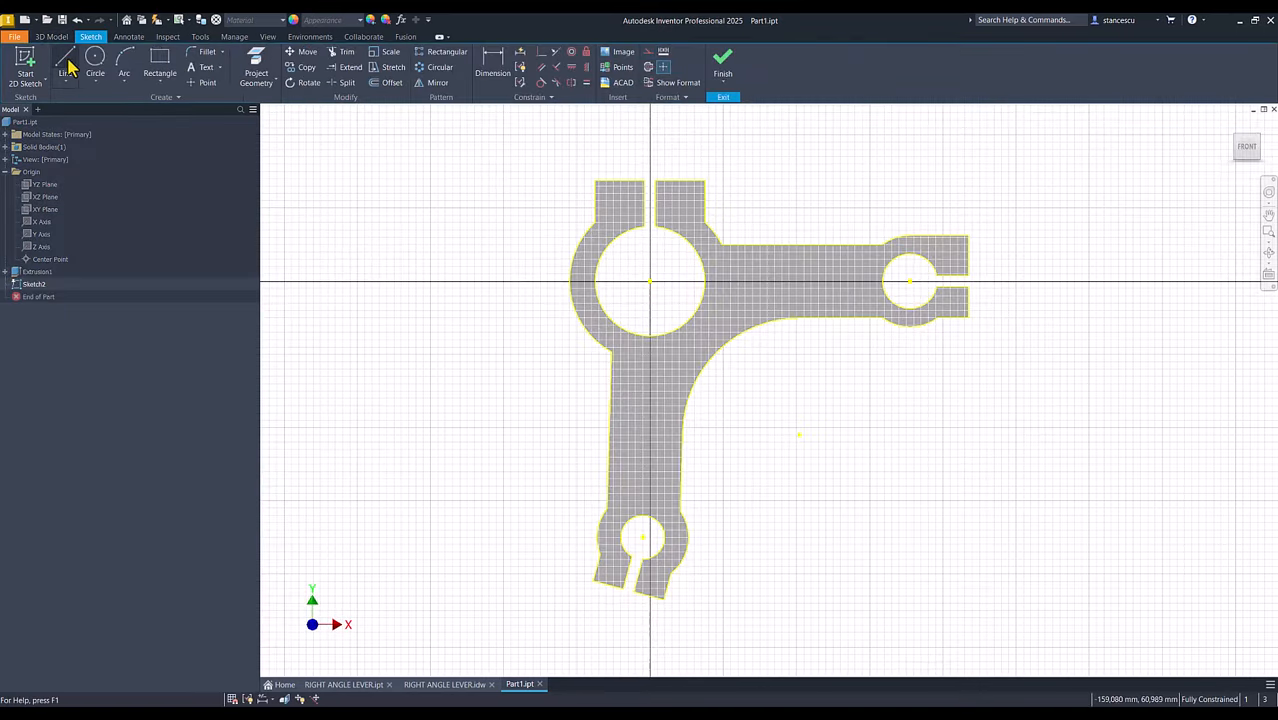
Sketch a vertical line across the right arm about 25 mm from the large bore's centre and a horizontal one across the lower arm about 27 mm below.
{"action": "left_click", "coordinate": [66, 65]}
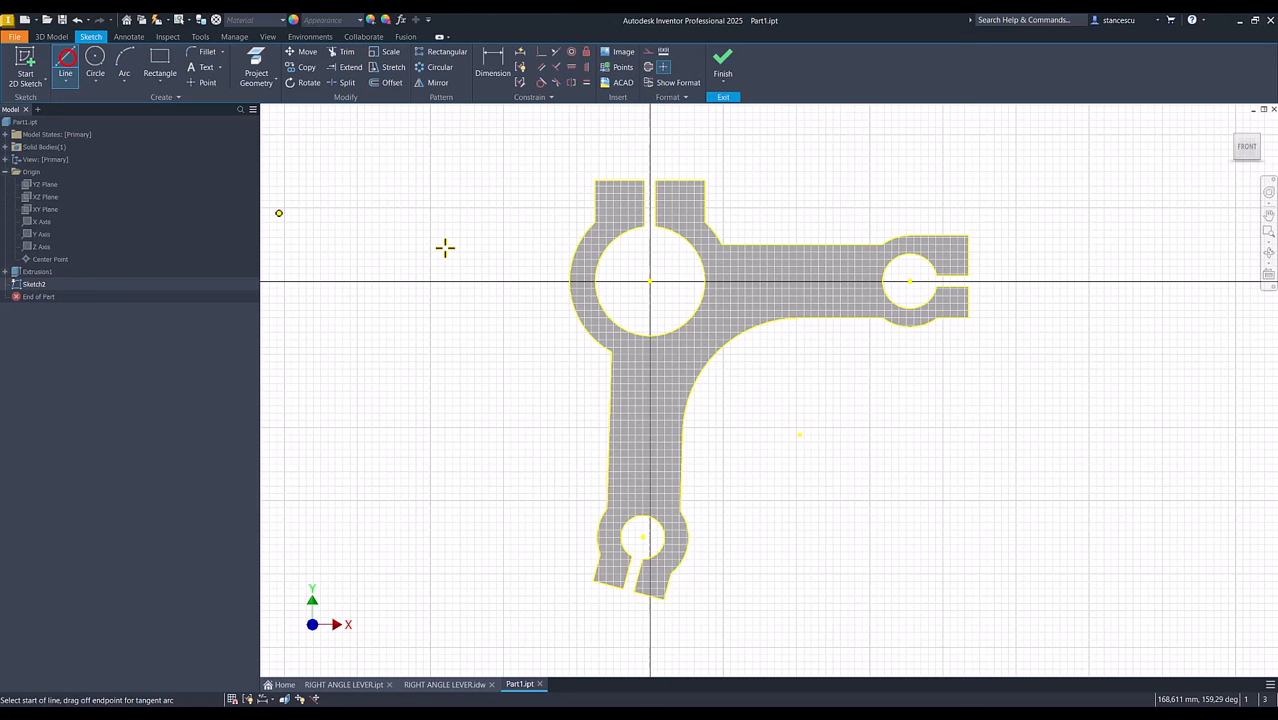
{"action": "left_click", "coordinate": [743, 243]}
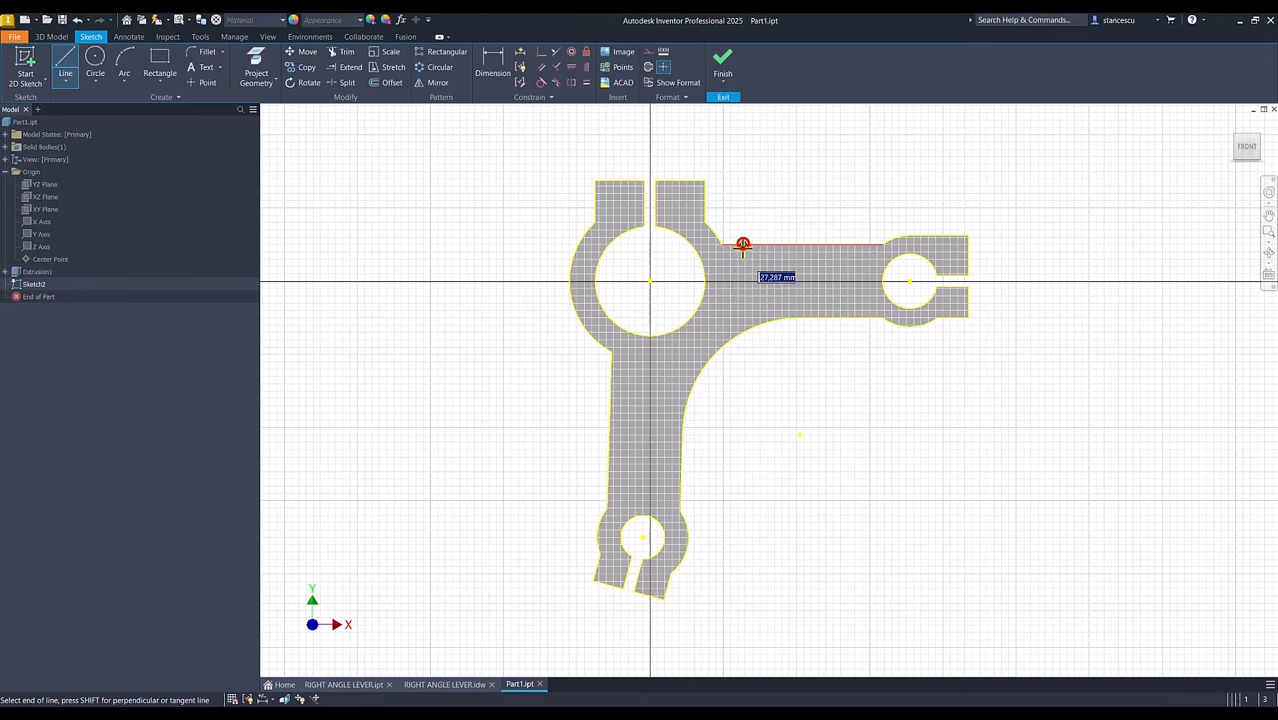
{"action": "double_click", "coordinate": [743, 332]}
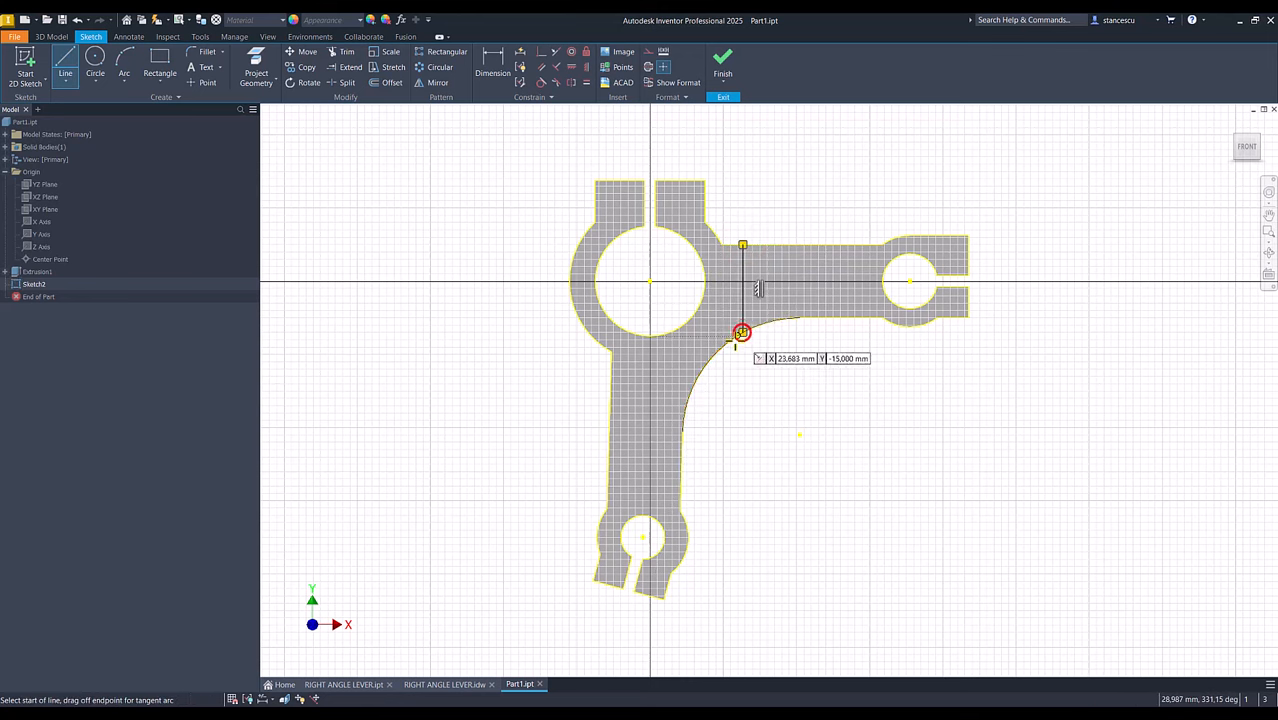
{"action": "left_click", "coordinate": [612, 378]}
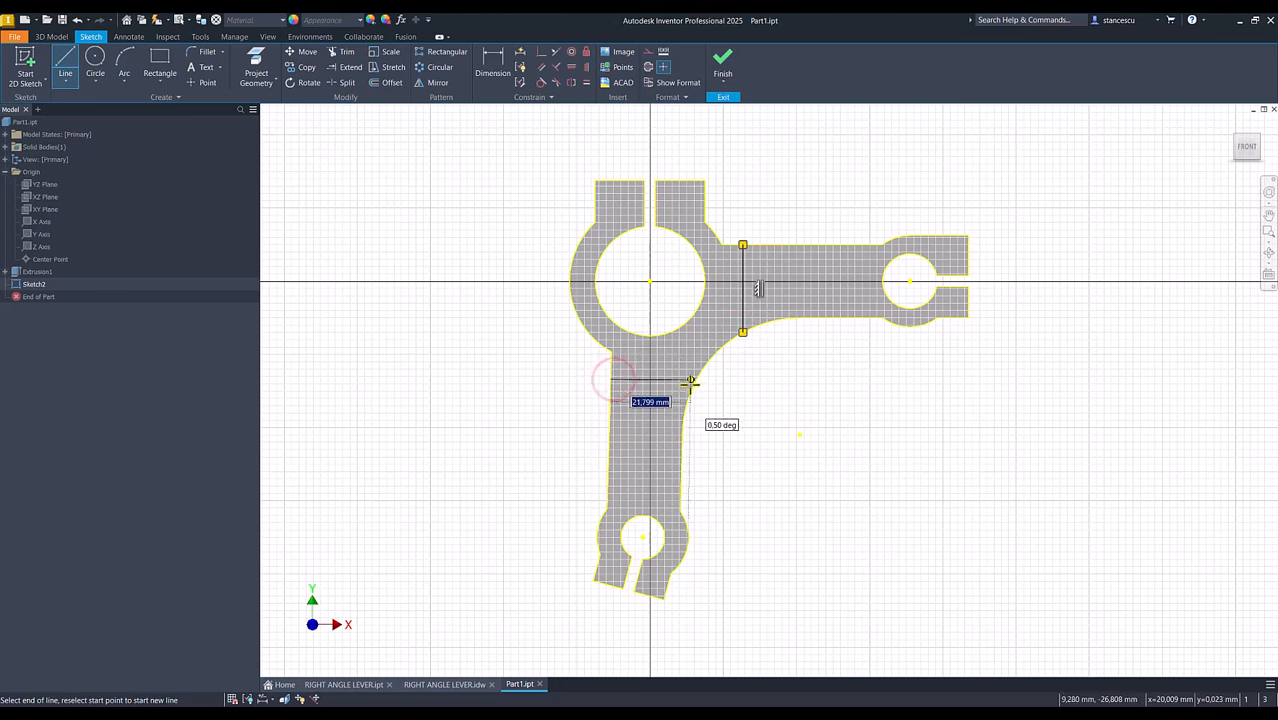
{"action": "left_click", "coordinate": [695, 380]}
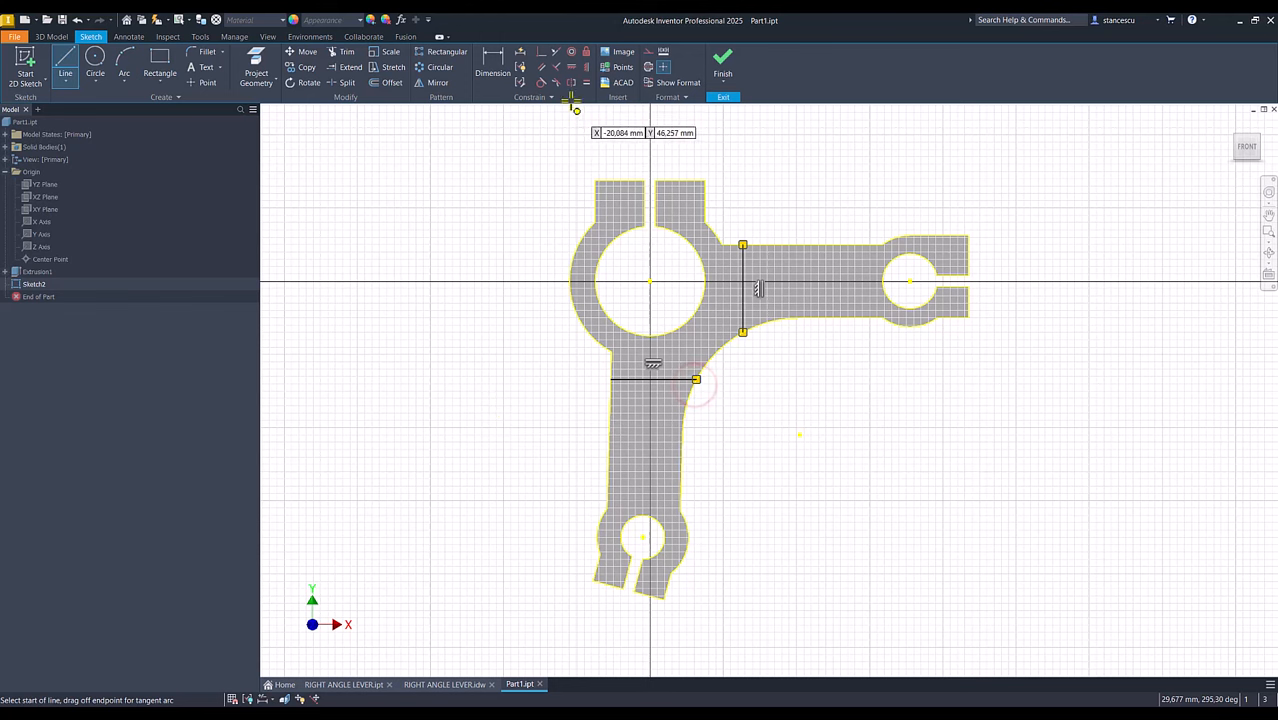
Dimension the horizontal distance from the large bore's centre to the vertical line as 22,5 mm.
{"action": "left_click", "coordinate": [491, 62]}
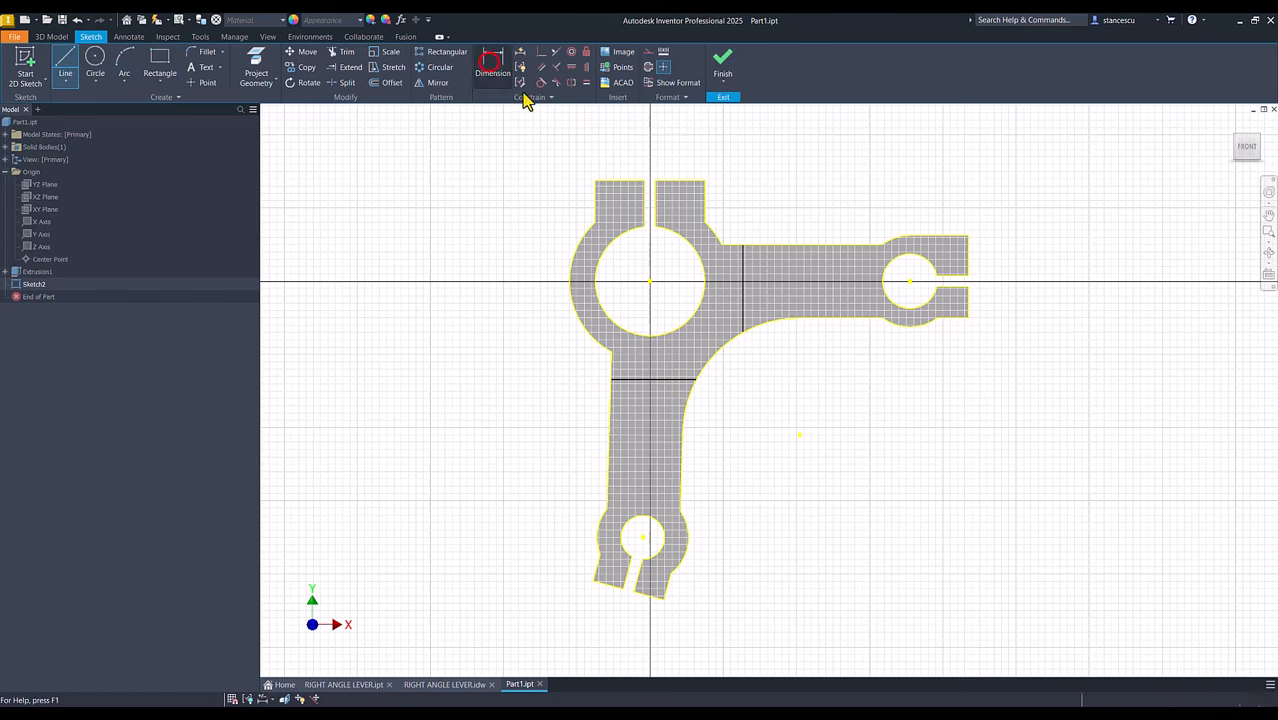
{"action": "left_click", "coordinate": [742, 268]}
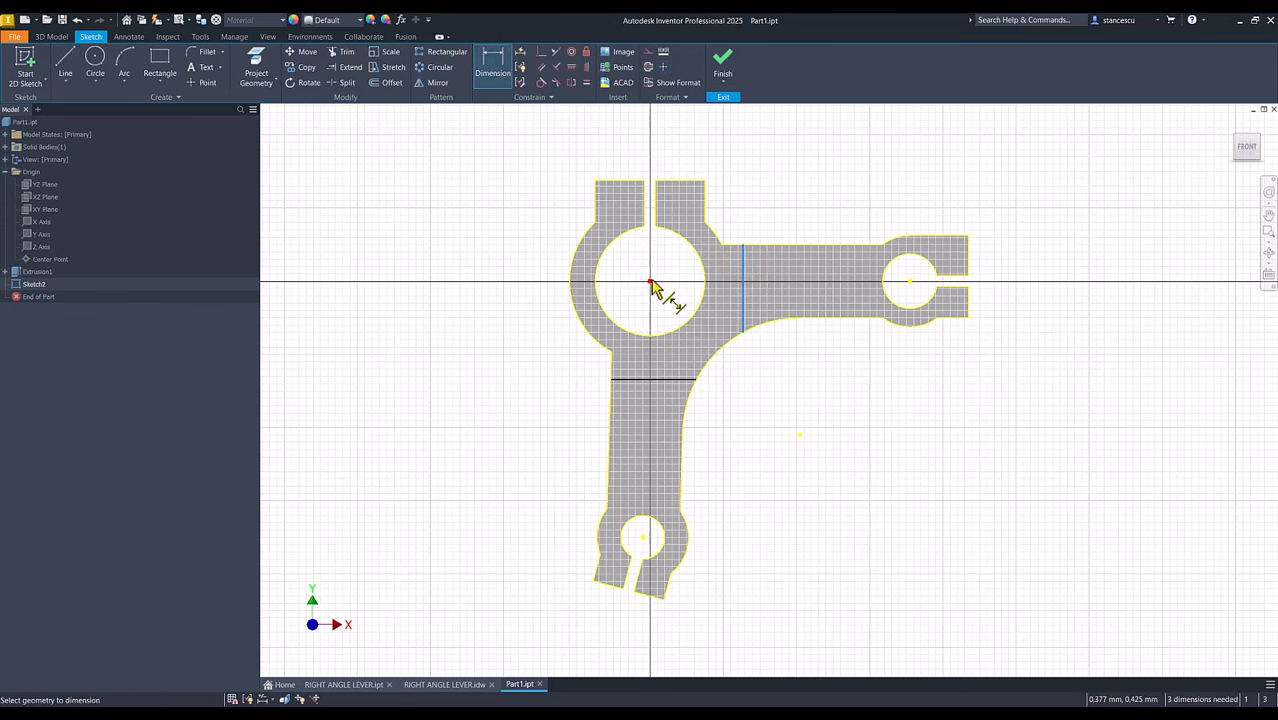
{"action": "left_click", "coordinate": [650, 283]}
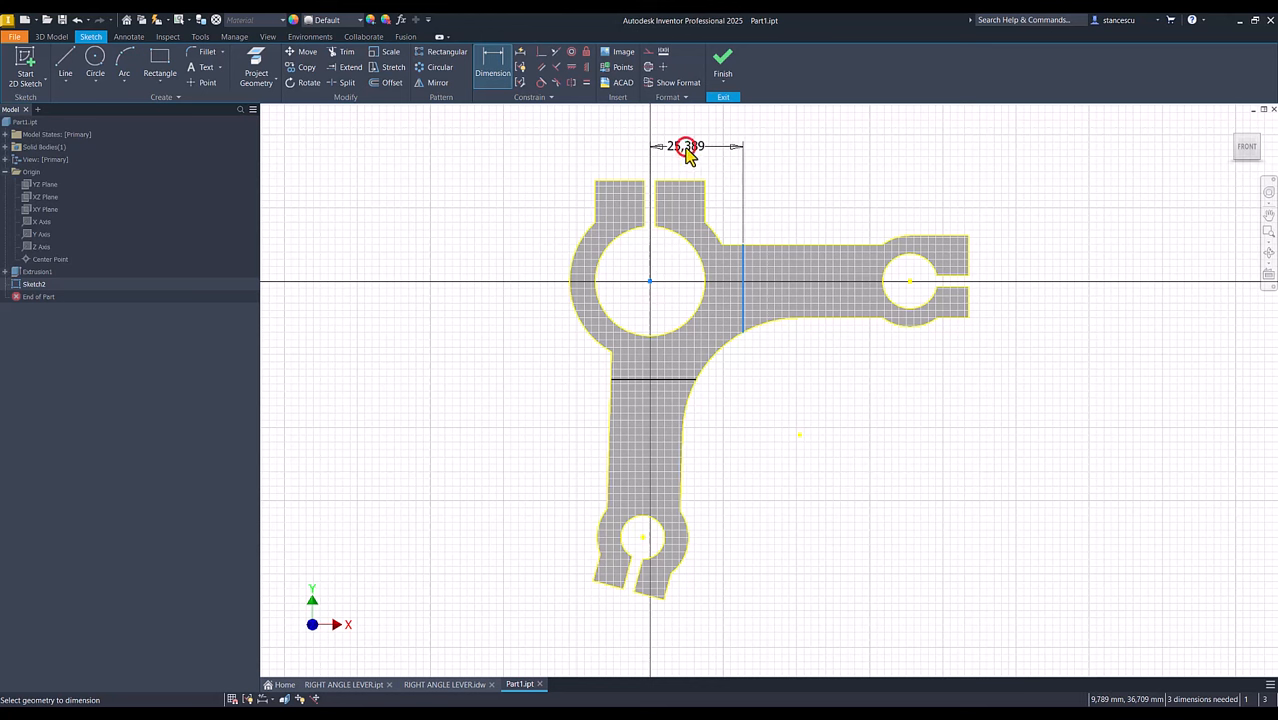
{"action": "left_click", "coordinate": [686, 150]}
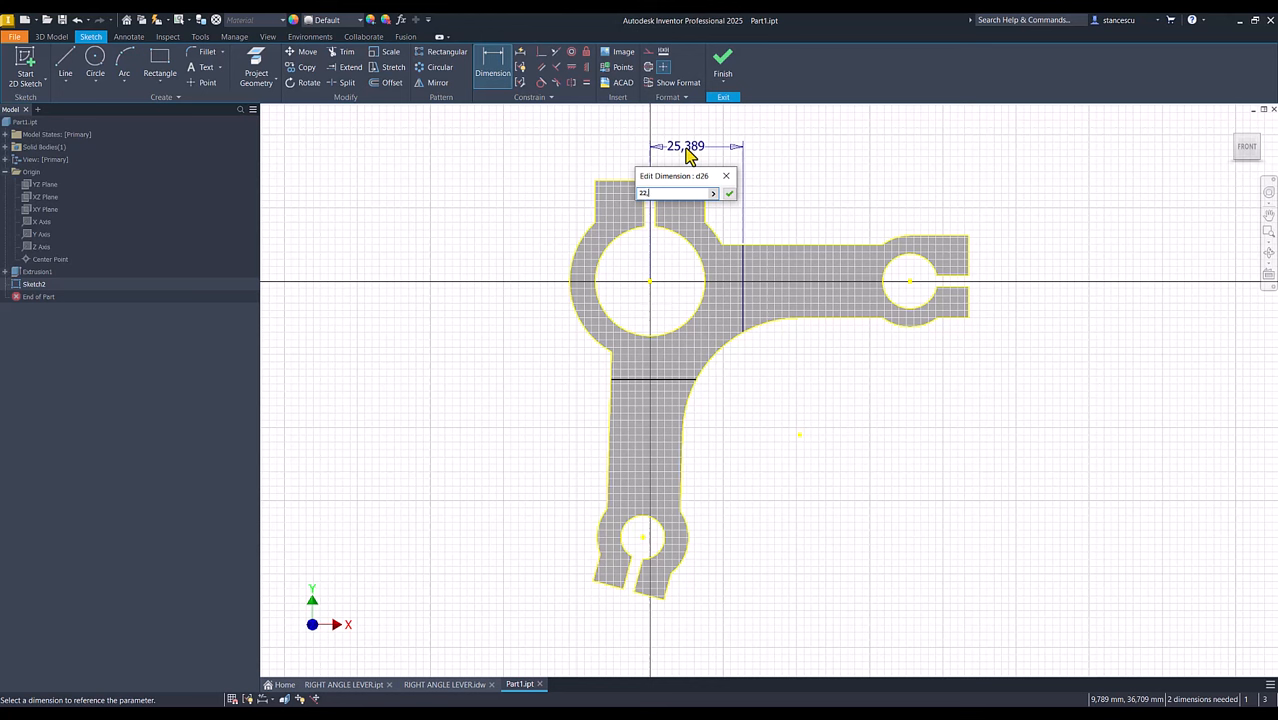
{"action": "key", "text": "Return"}
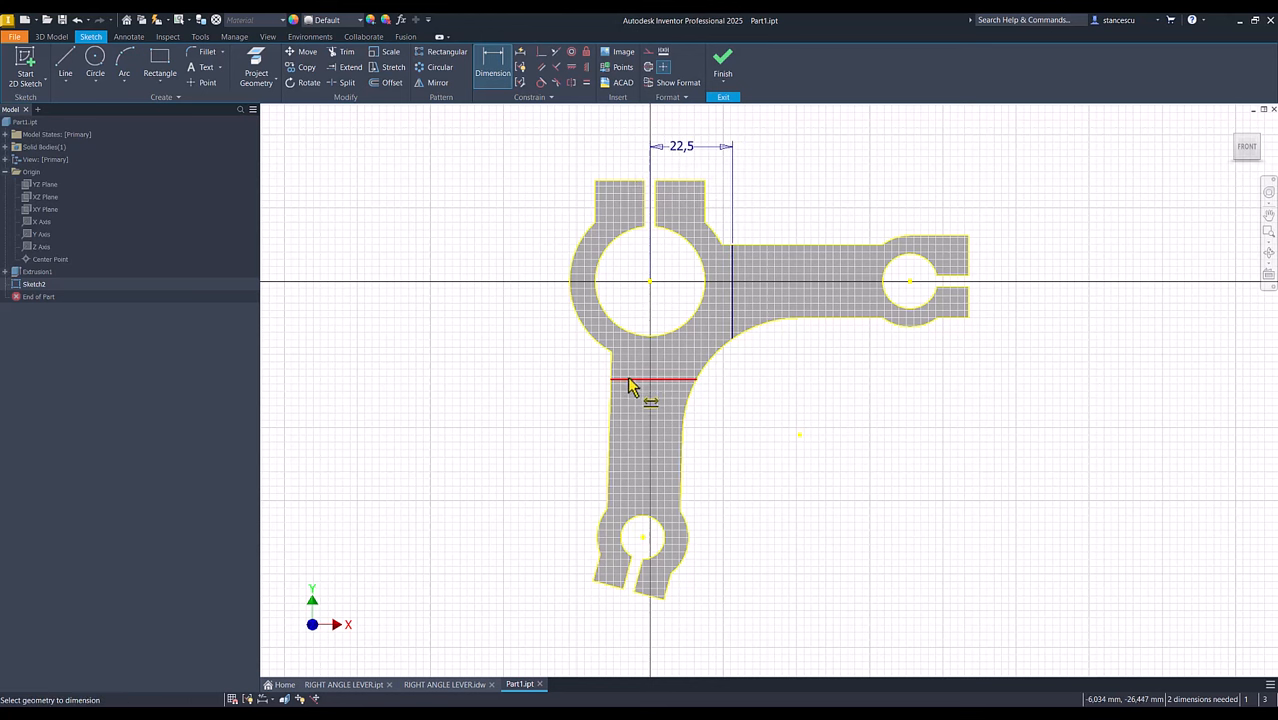
Dimension the vertical distance from the large bore's centre to the horizontal line as 22,5 mm and finish the sketch.
{"action": "left_click", "coordinate": [630, 380]}
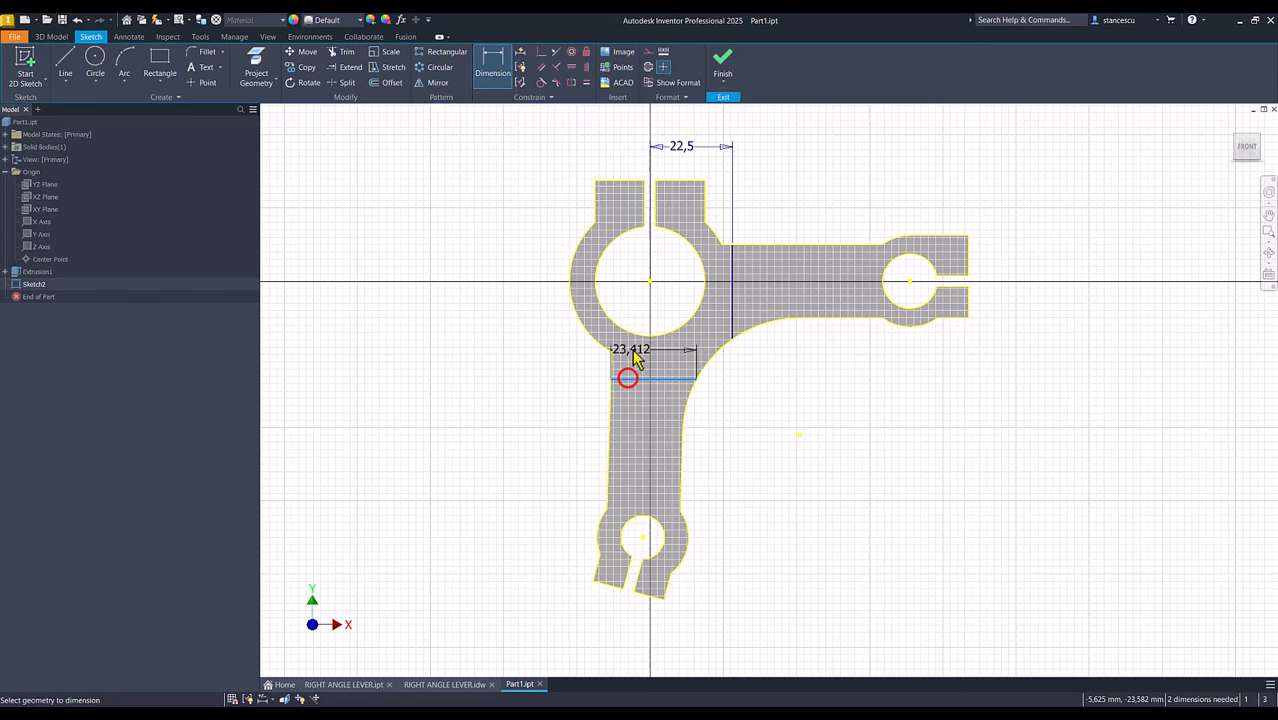
{"action": "left_click", "coordinate": [650, 283]}
{"action": "left_click", "coordinate": [530, 340]}
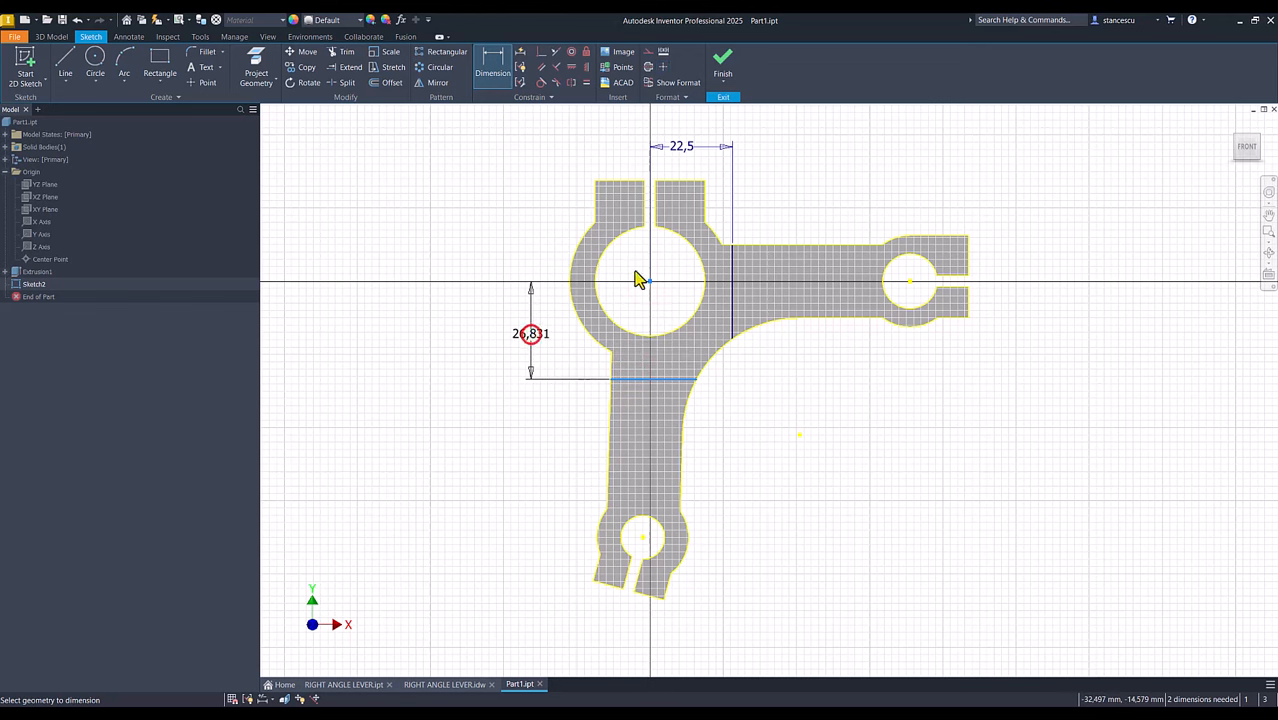
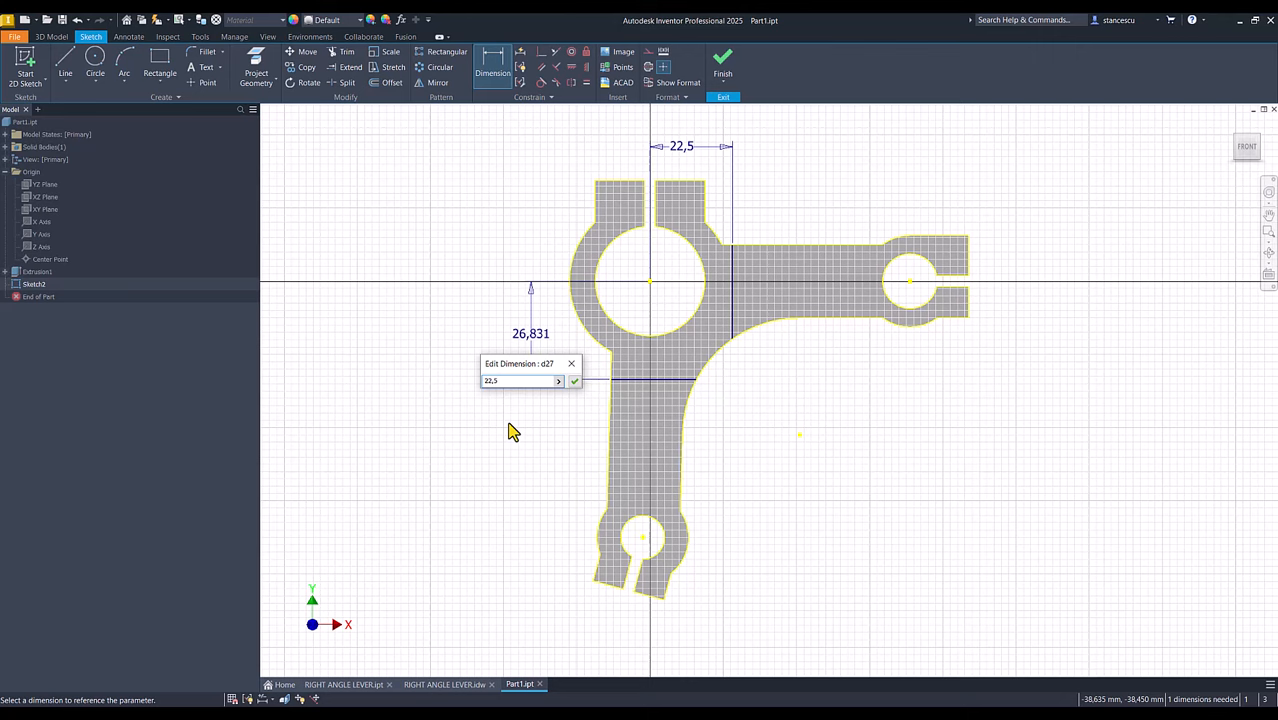
{"action": "key", "text": "Return"}
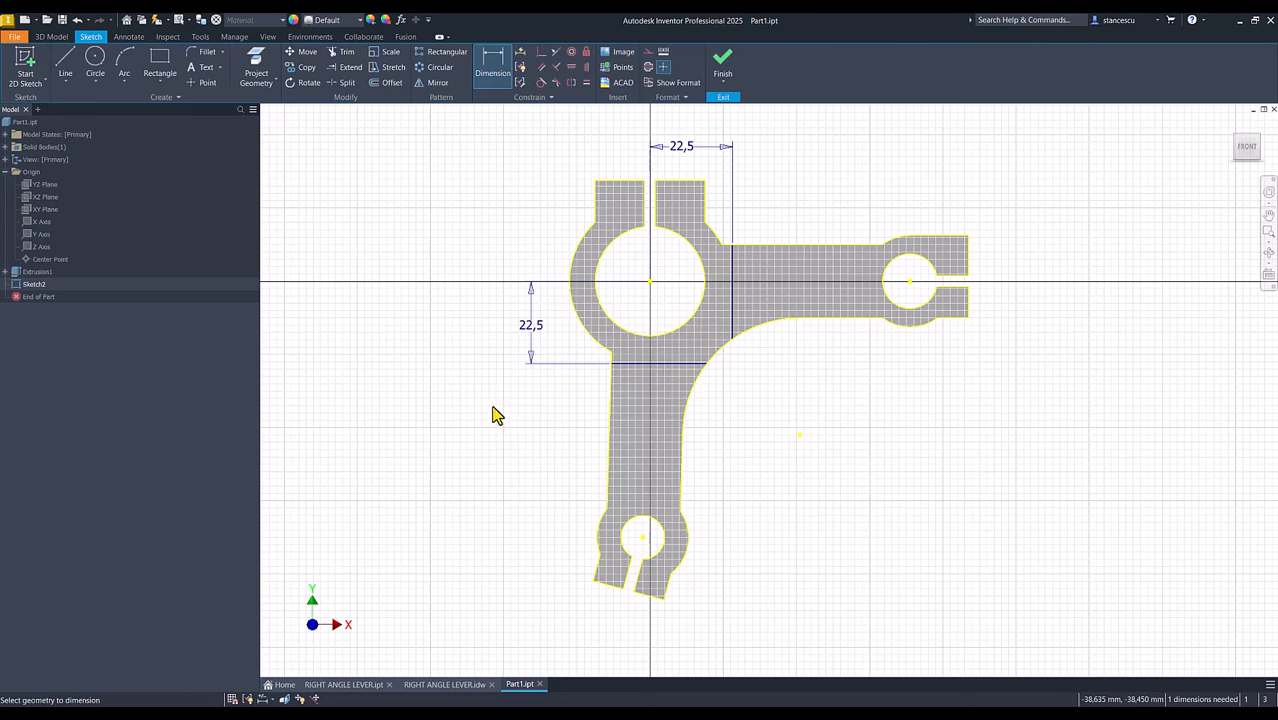
{"action": "left_click", "coordinate": [723, 62]}
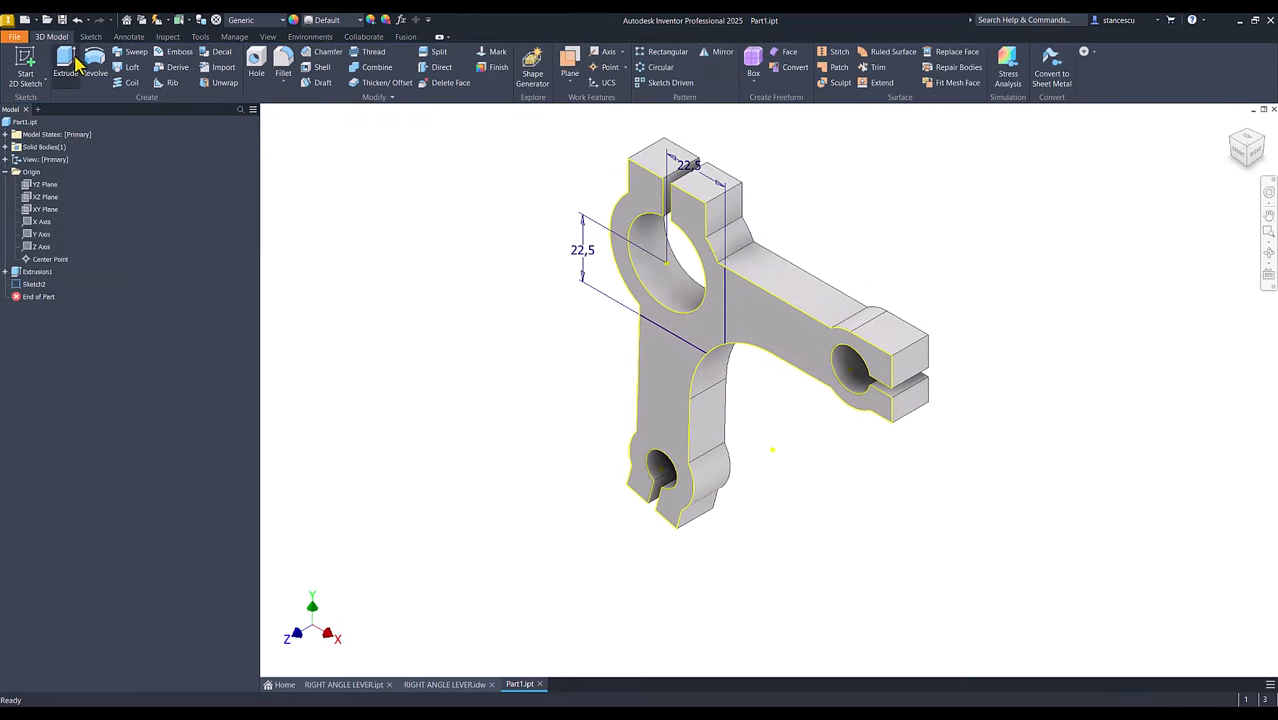
Extrude the hub profile around the large bore outward from the front face by 35-14 mm, joined to the body.
{"action": "left_click", "coordinate": [72, 61]}
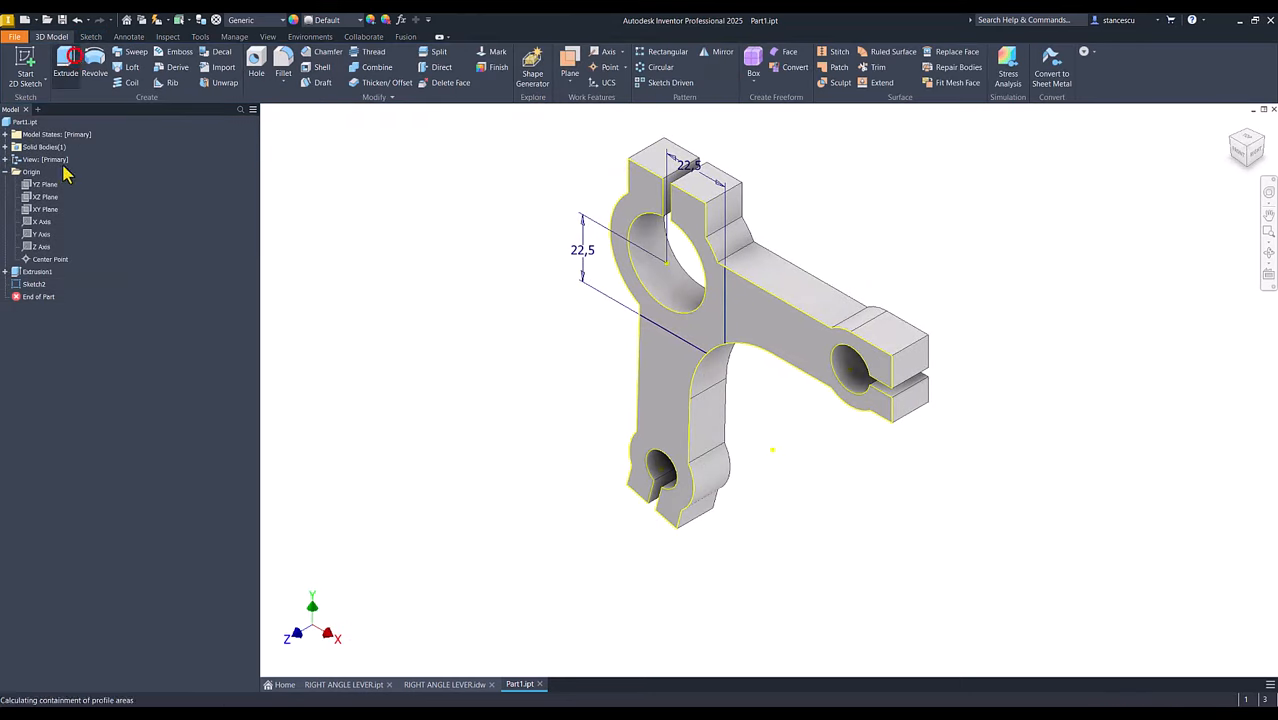
{"action": "left_click", "coordinate": [707, 333]}
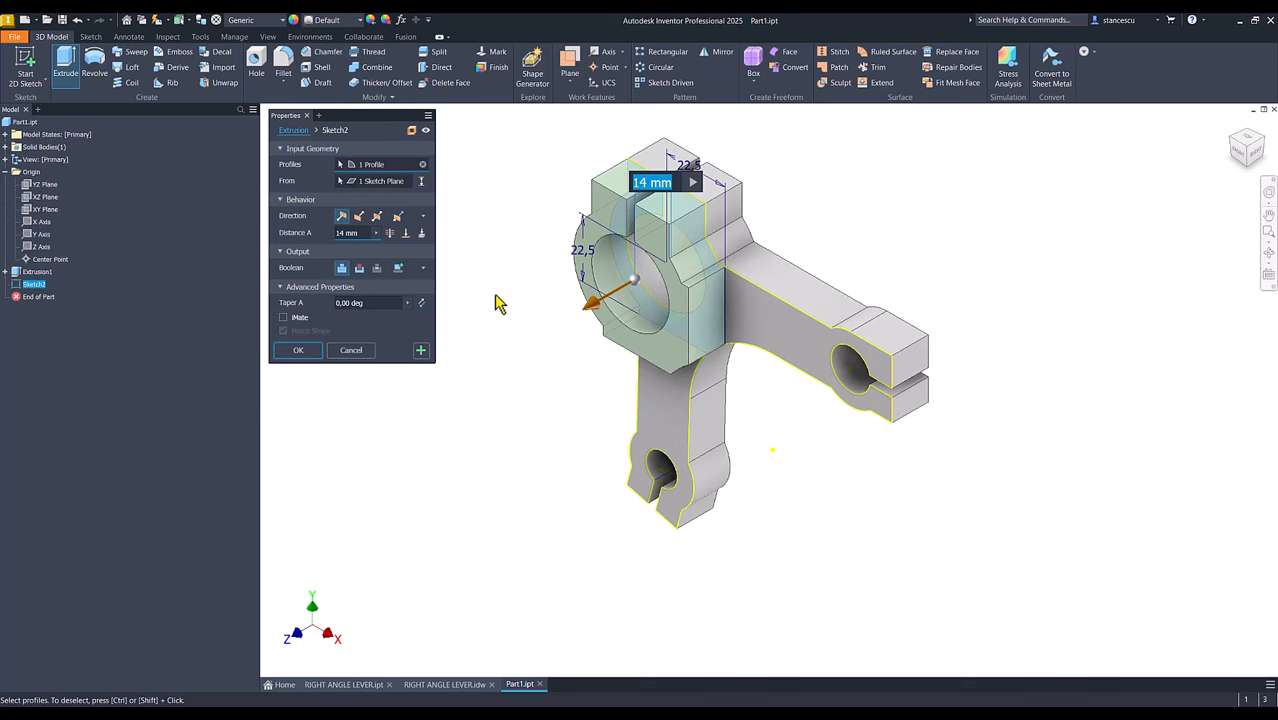
{"action": "type", "text": "3"}
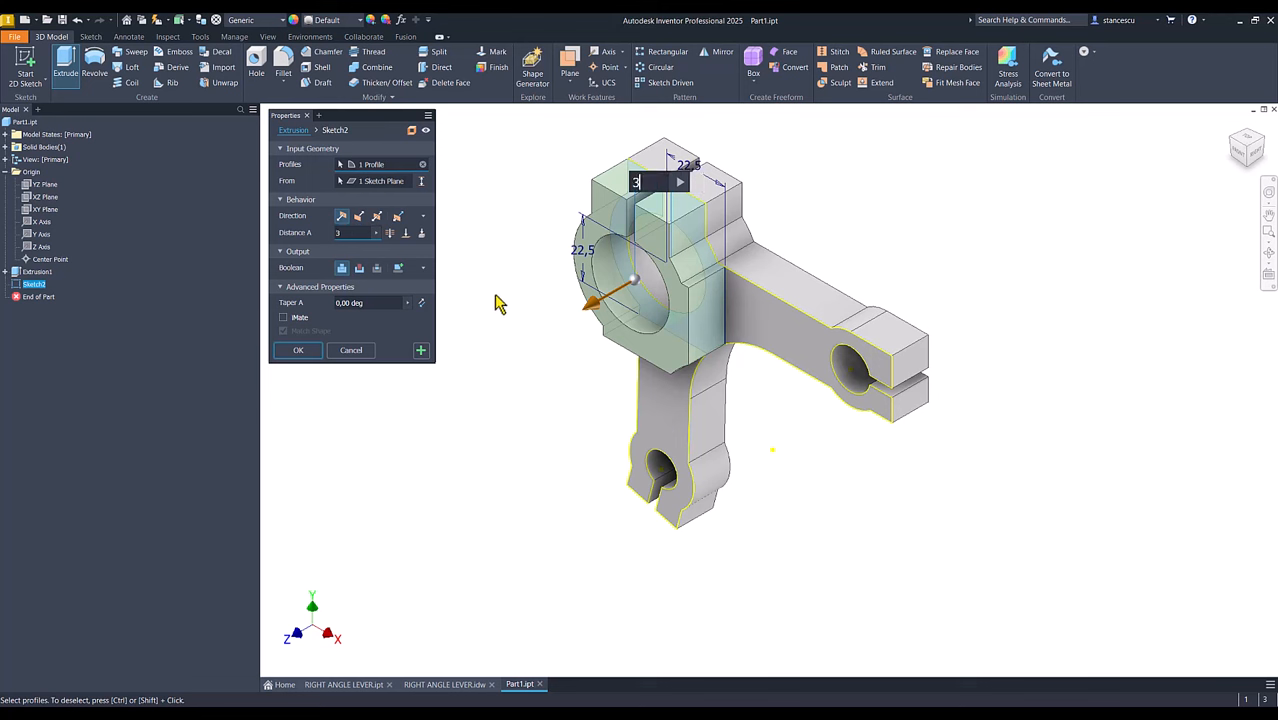
{"action": "type", "text": "4"}
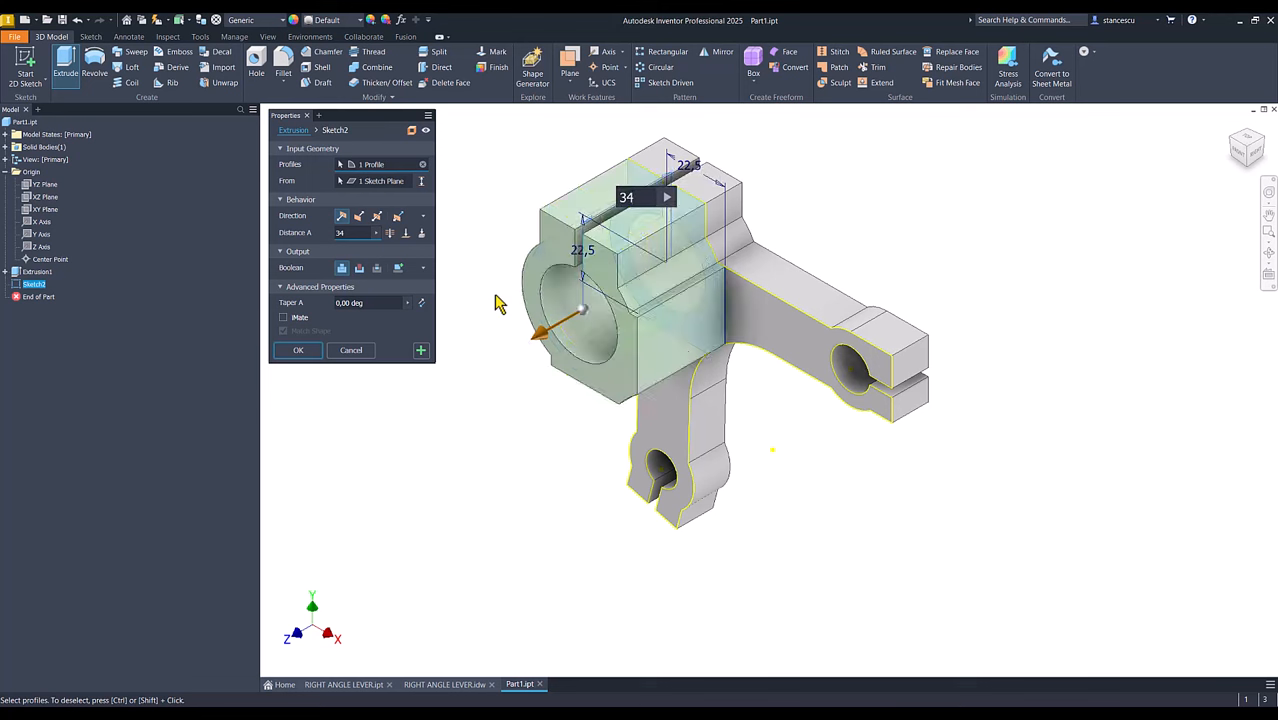
{"action": "key", "text": "BackSpace"}
{"action": "type", "text": "5-1"}
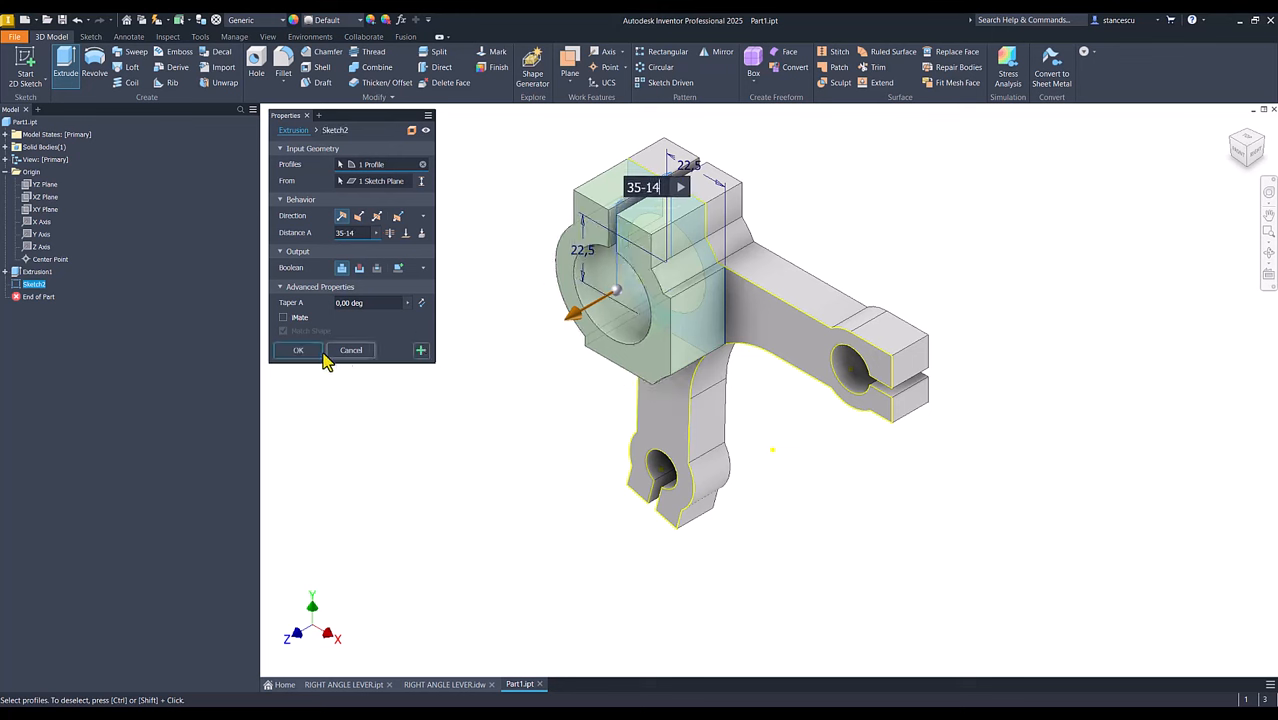
{"action": "left_click", "coordinate": [315, 352]}
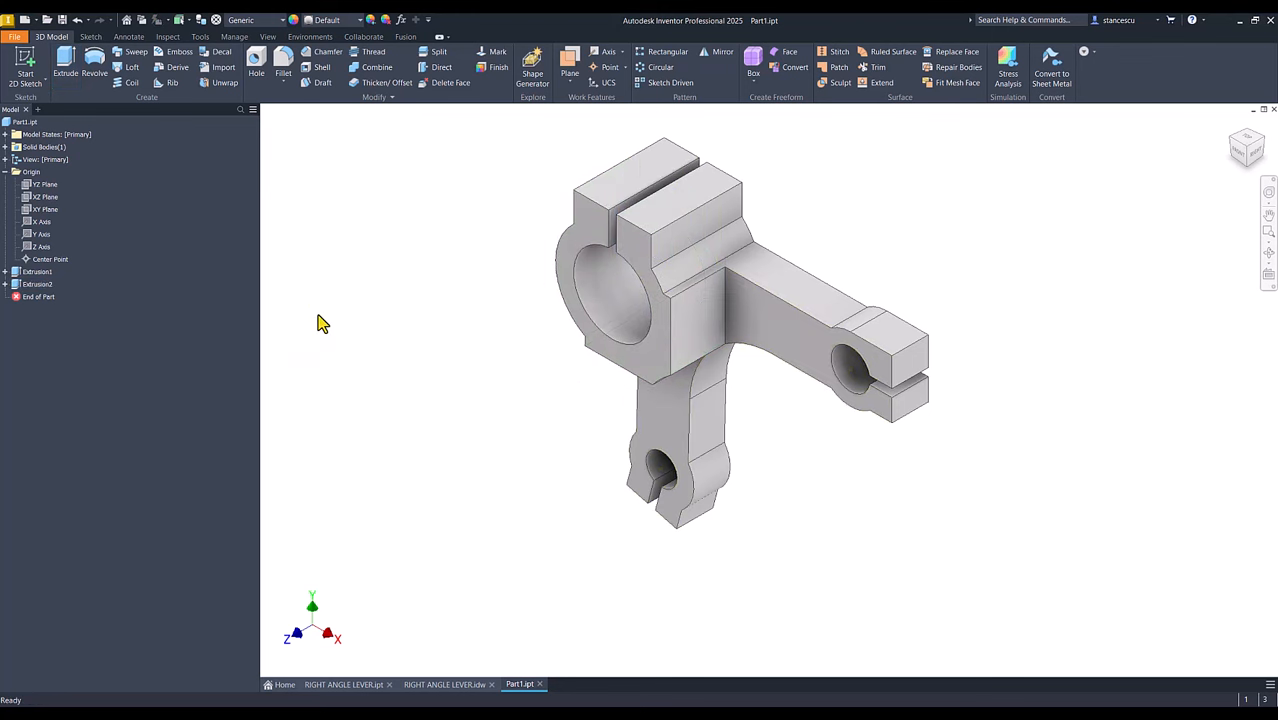
Check the drawing's note for the radius of the undimensioned fillets and return to the new part.
{"action": "key", "text": "Num_Lock"}
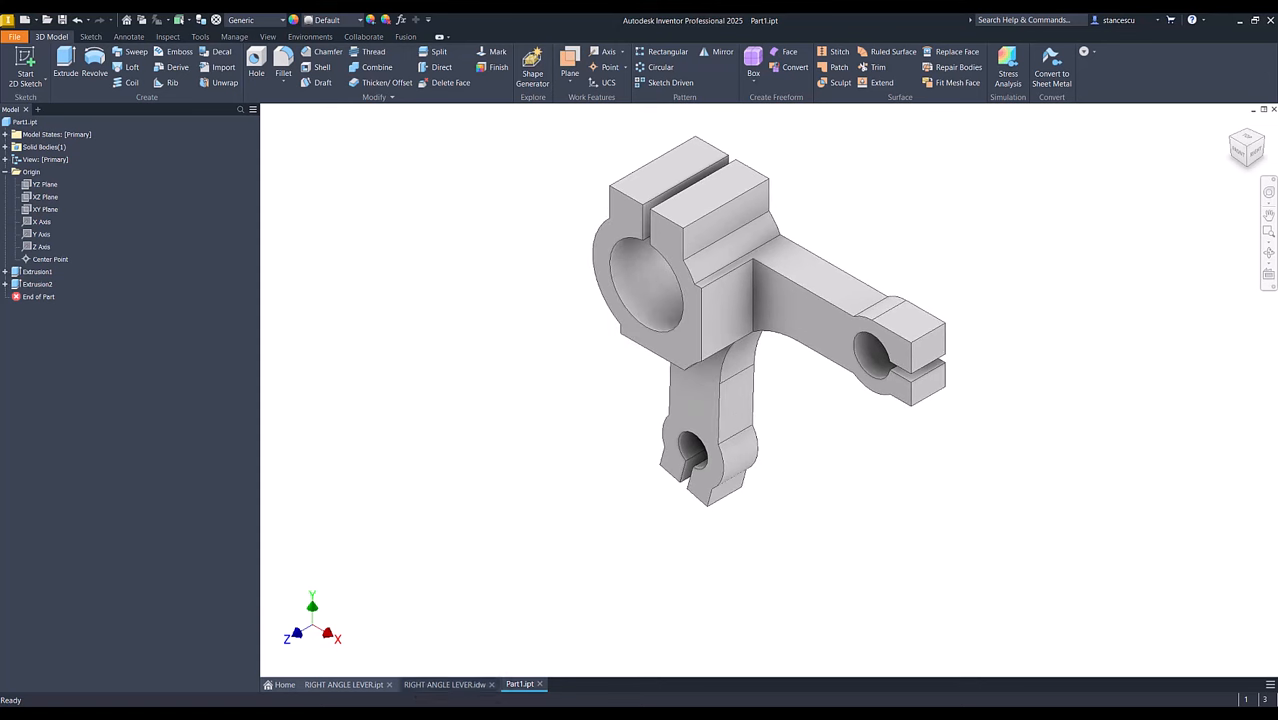
{"action": "left_click", "coordinate": [466, 688]}
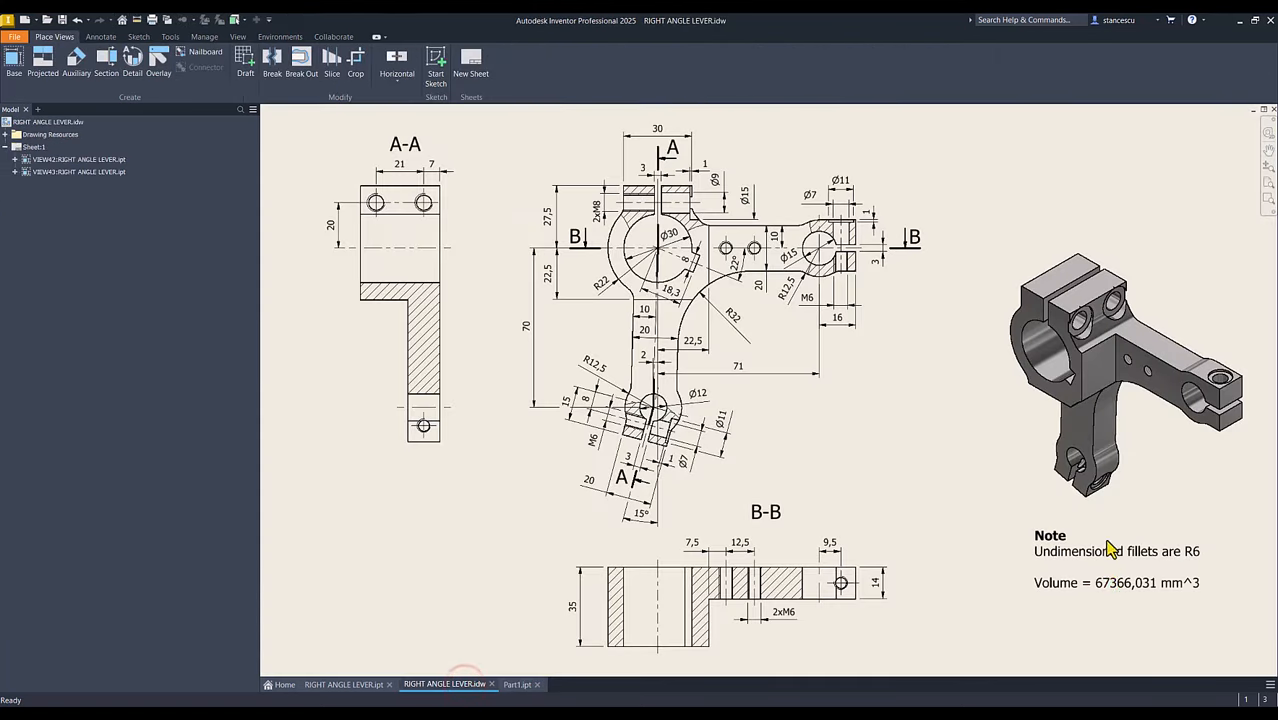
{"action": "left_click", "coordinate": [1104, 584]}
{"action": "key", "text": "Escape"}
{"action": "left_click", "coordinate": [1054, 555]}
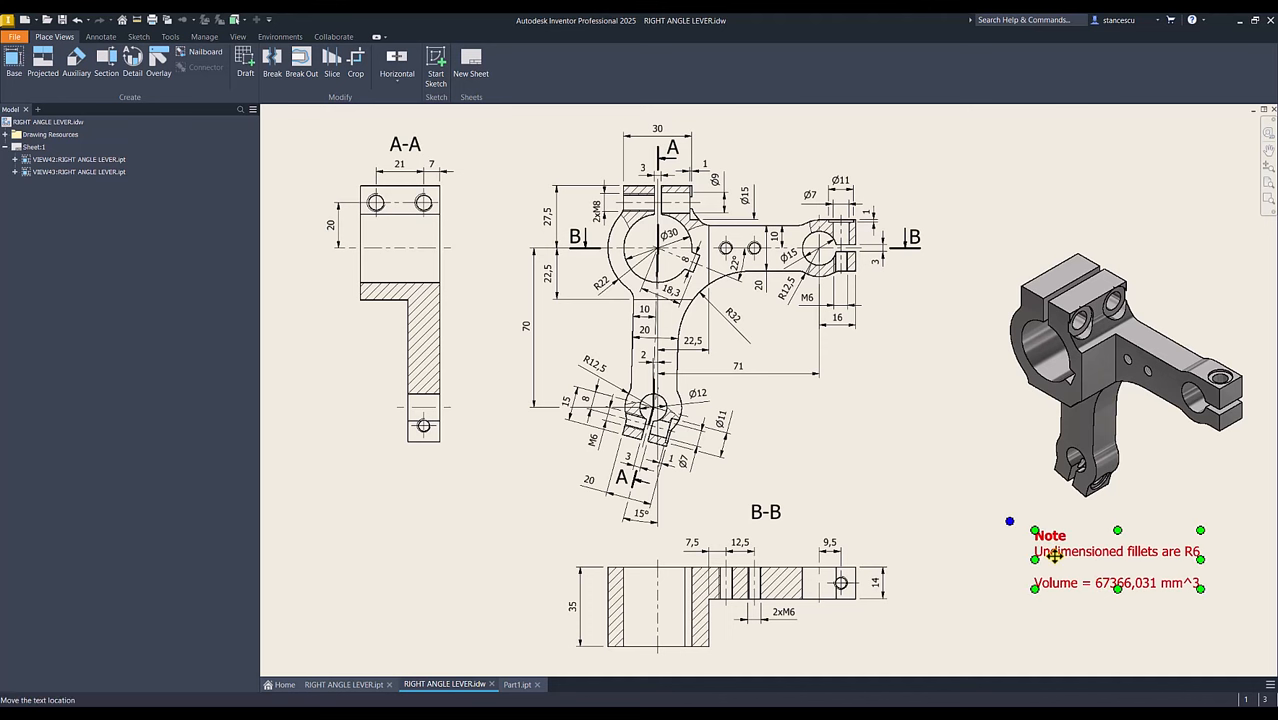
{"action": "key", "text": "Escape"}
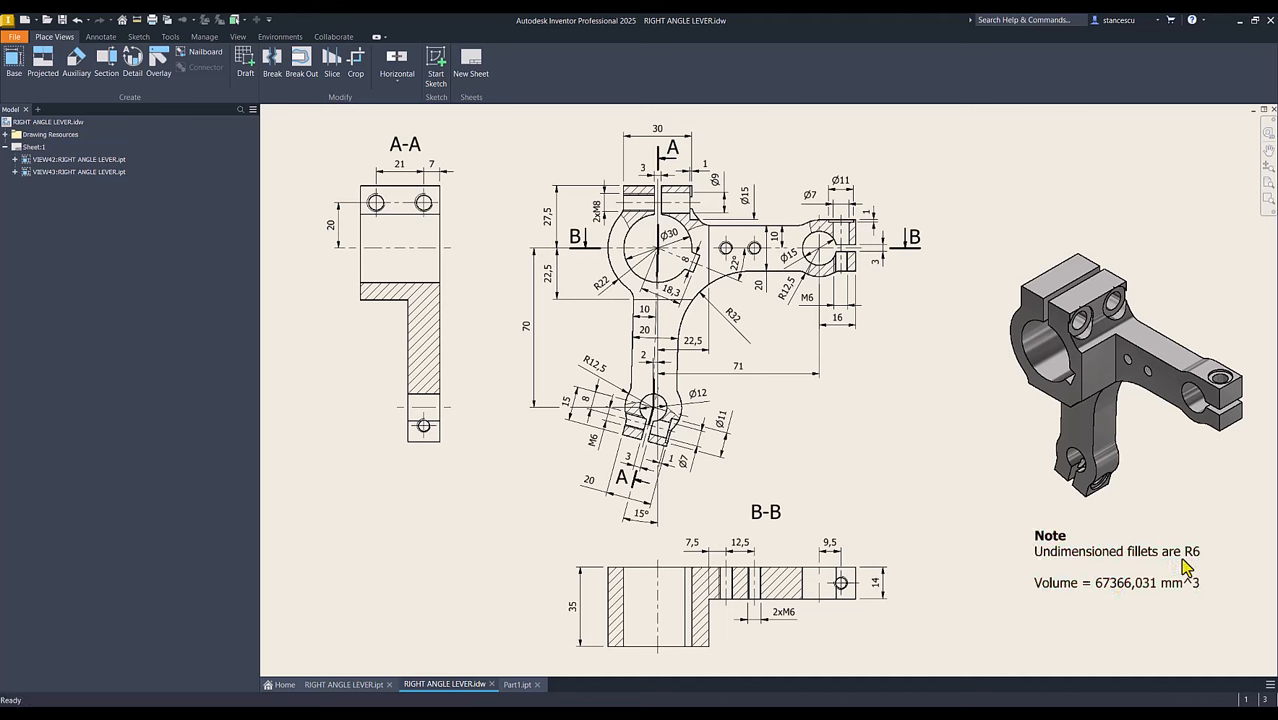
{"action": "left_click", "coordinate": [520, 686]}
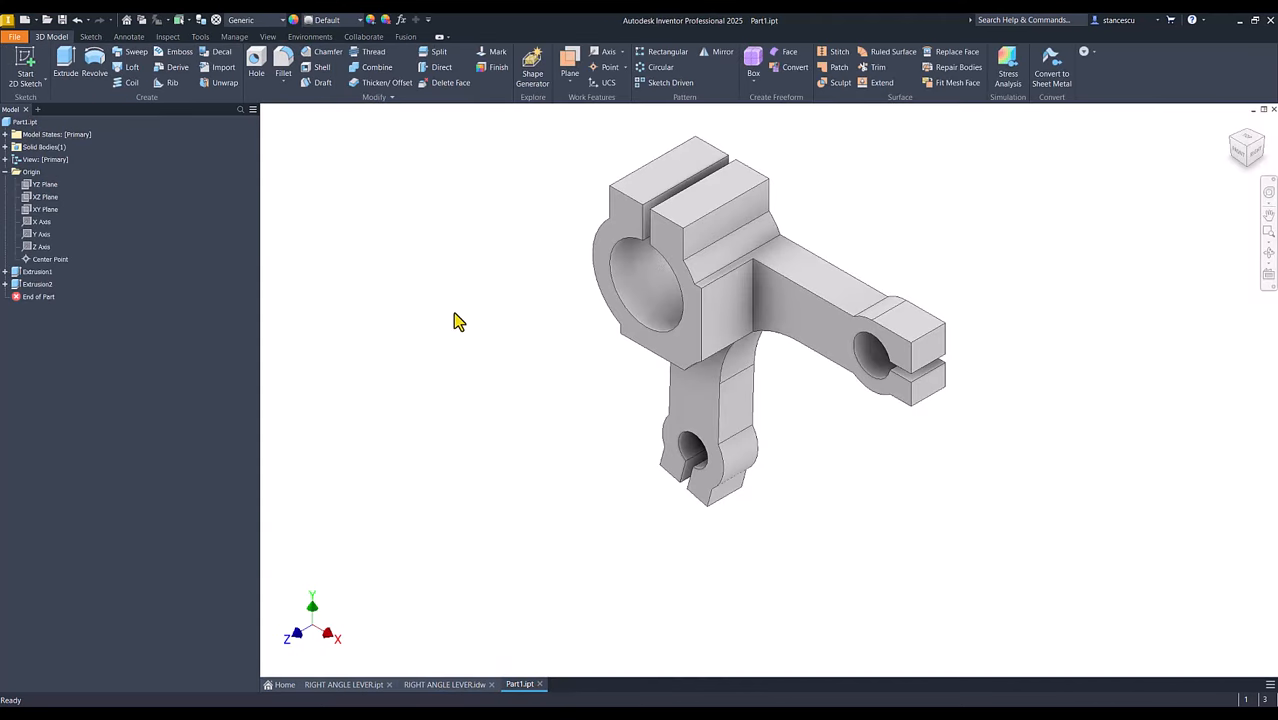
Start a 6 mm fillet on the two long edges where the hub's rounded side meets the clamp block and the right arm.
{"action": "left_click", "coordinate": [745, 224]}
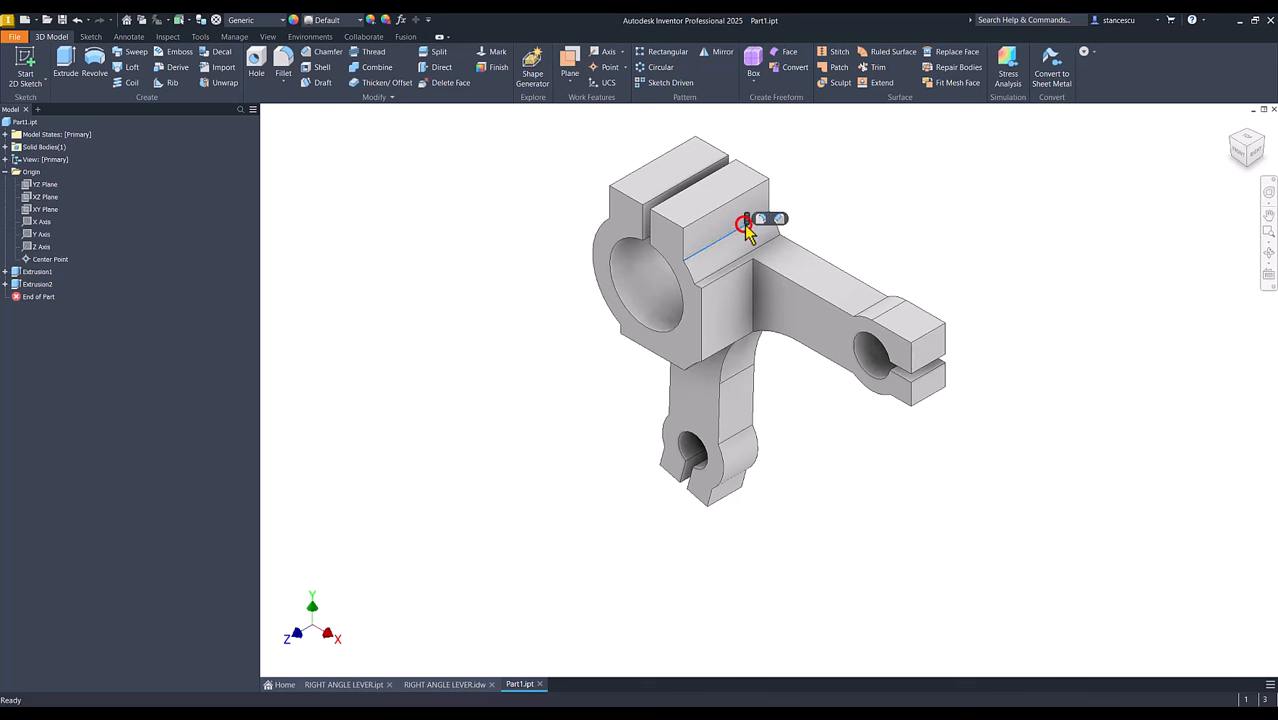
{"action": "left_click", "coordinate": [761, 219]}
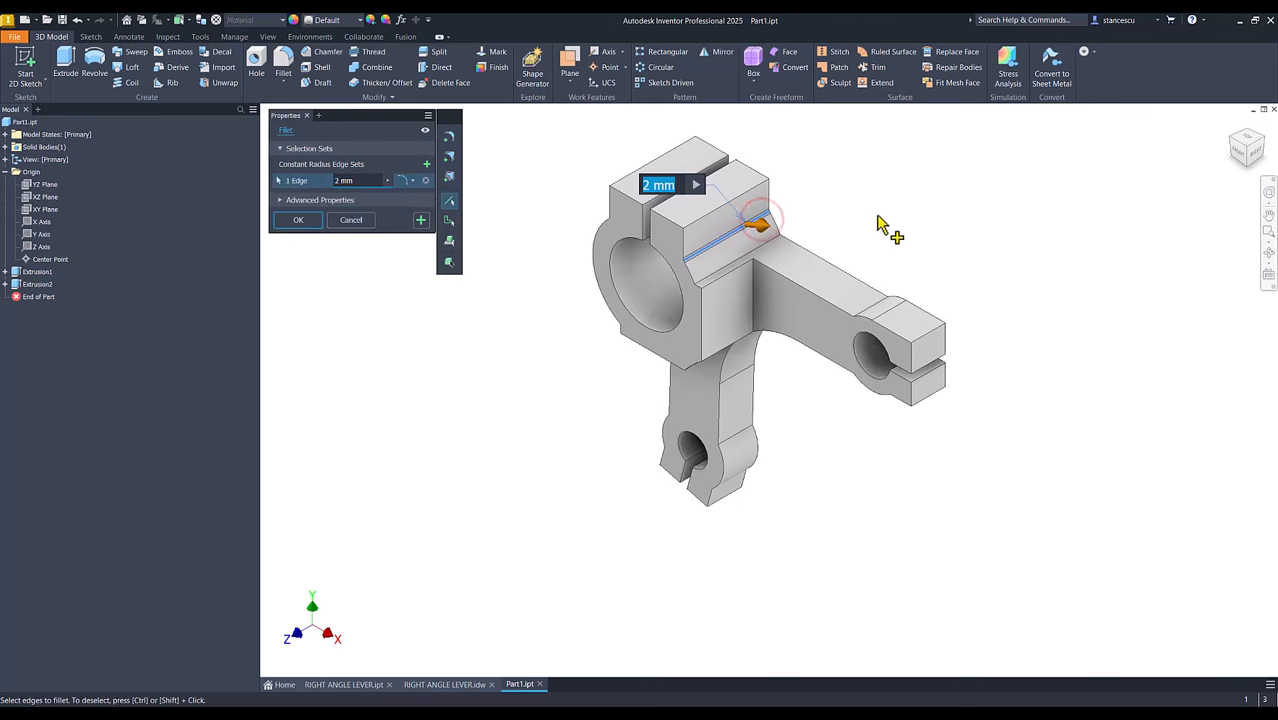
{"action": "type", "text": "6"}
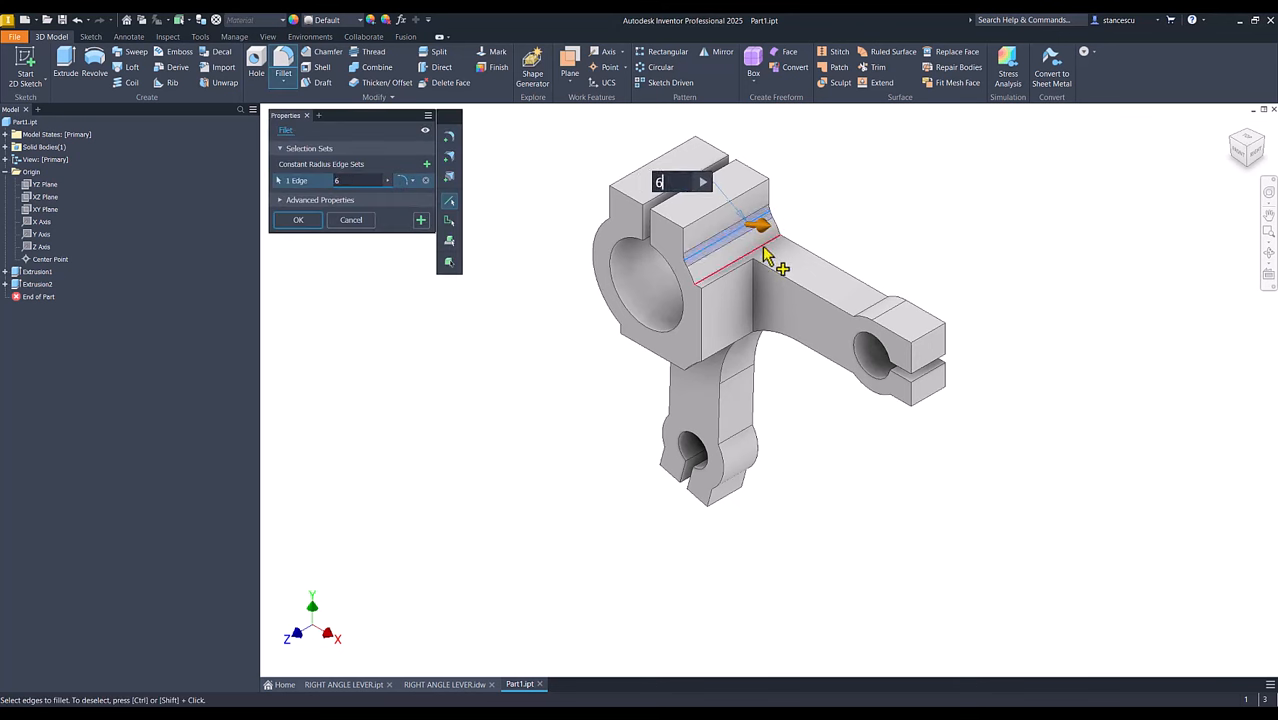
{"action": "left_click", "coordinate": [762, 249]}
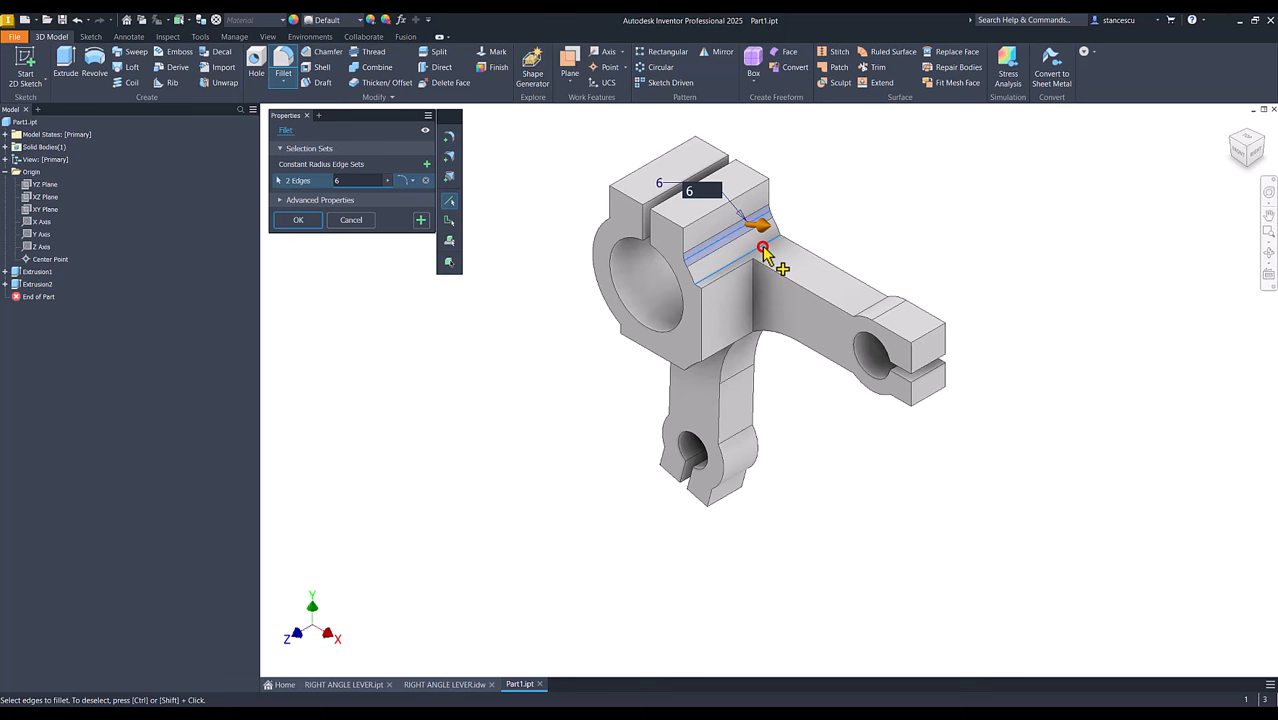
Add the edges around the right arm's rounded clamp end and the lower arm's inner boss edge to the 6 mm fillet.
{"action": "left_click", "coordinate": [870, 313]}
{"action": "middle_click_drag", "start_coordinate": [770, 362], "coordinate": [948, 338], "text": "shift"}
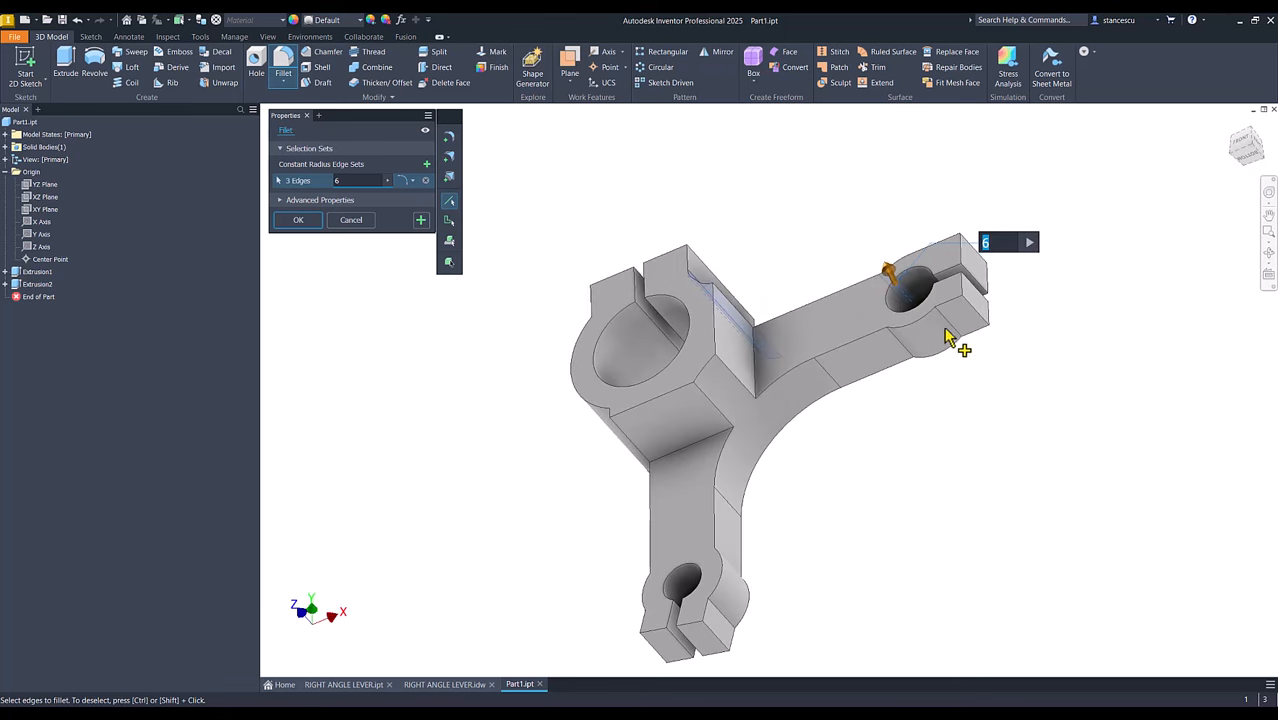
{"action": "left_click", "coordinate": [948, 328]}
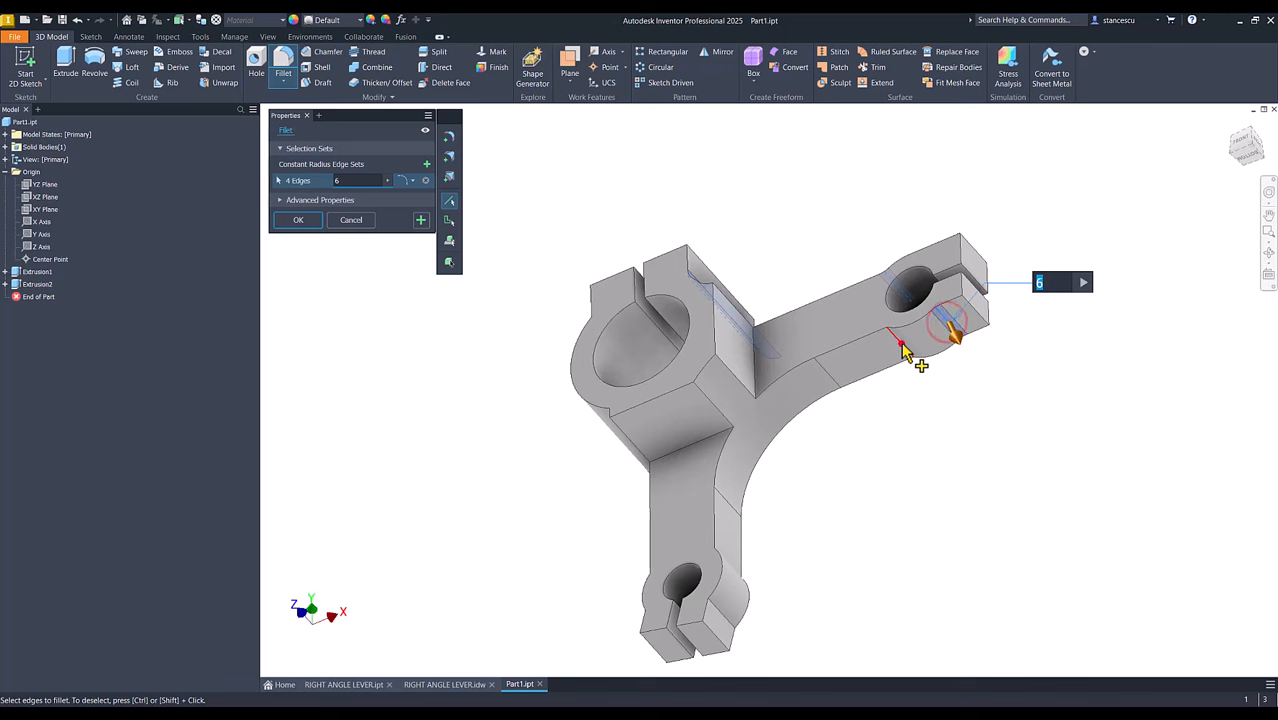
{"action": "left_click", "coordinate": [901, 350]}
{"action": "middle_click_drag", "start_coordinate": [869, 440], "coordinate": [731, 618], "text": "shift"}
{"action": "left_click", "coordinate": [738, 540]}
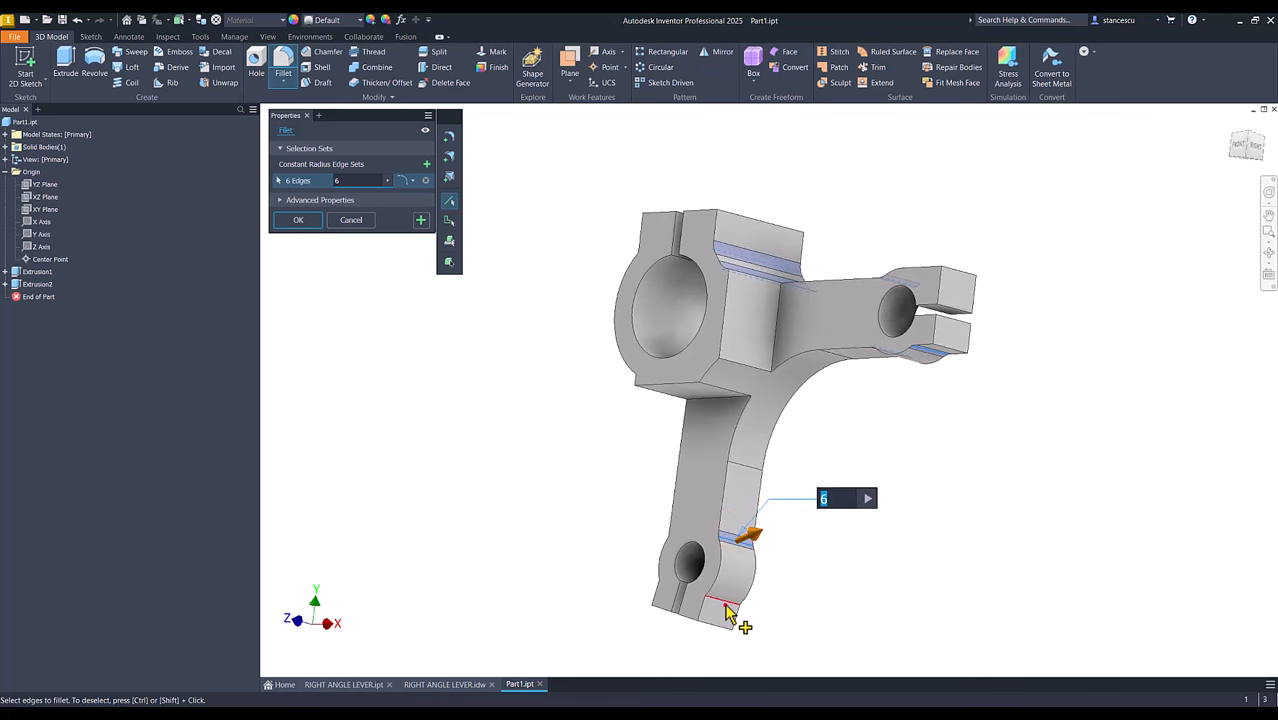
Add the remaining lower-clamp and outer hub edges to the 6 mm fillet selection and apply the fillet.
{"action": "left_click", "coordinate": [727, 614]}
{"action": "middle_click_drag", "start_coordinate": [807, 591], "coordinate": [600, 243], "text": "shift"}
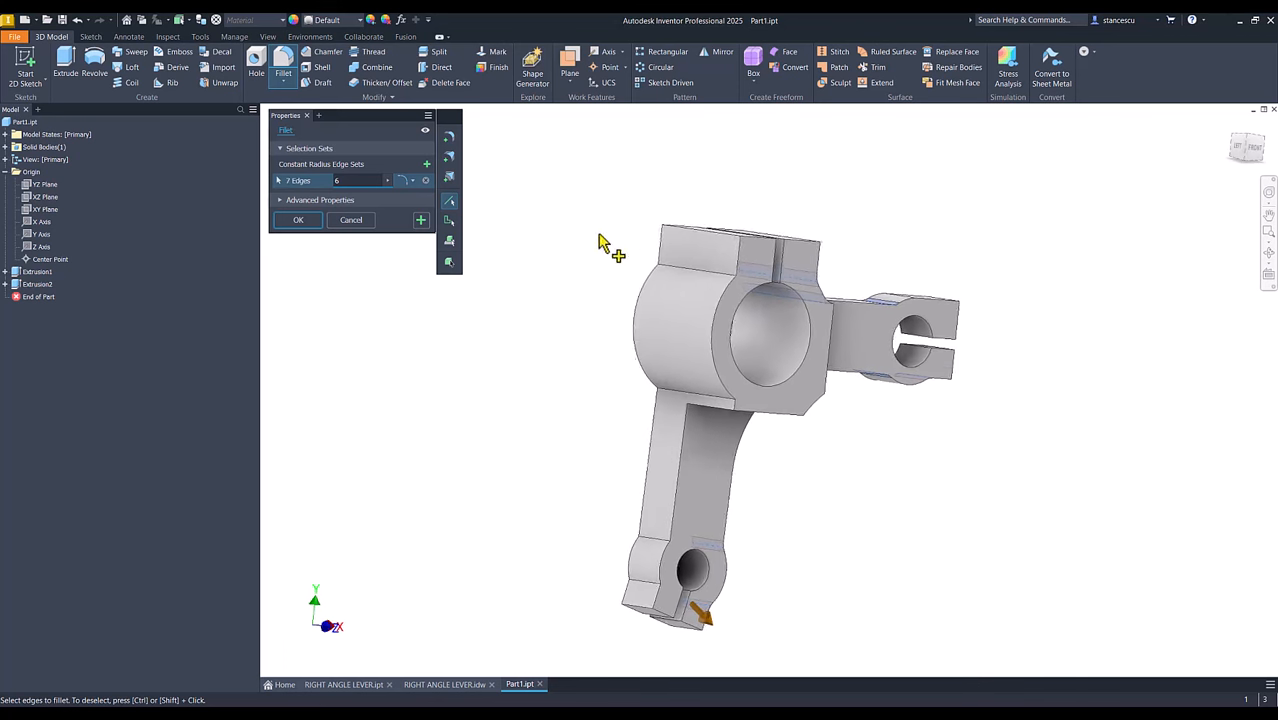
{"action": "left_click", "coordinate": [706, 270]}
{"action": "middle_click_drag", "start_coordinate": [676, 348], "coordinate": [675, 397], "text": "shift"}
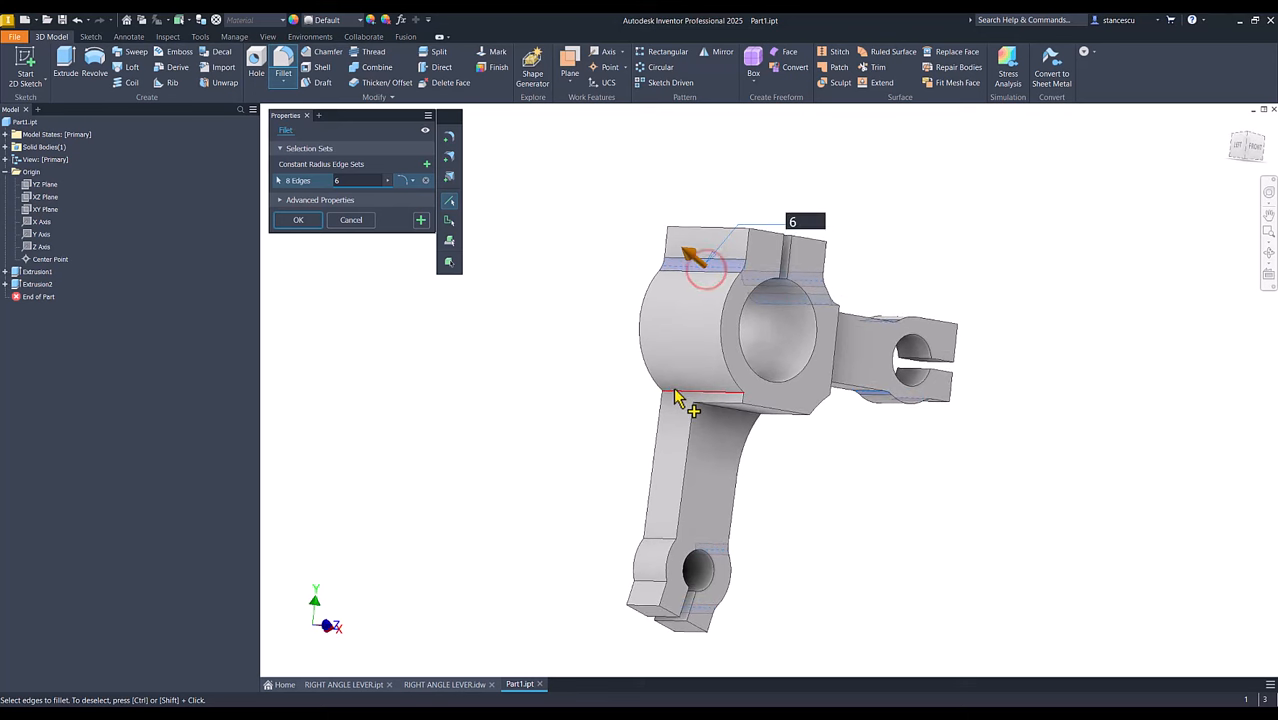
{"action": "left_click", "coordinate": [678, 398]}
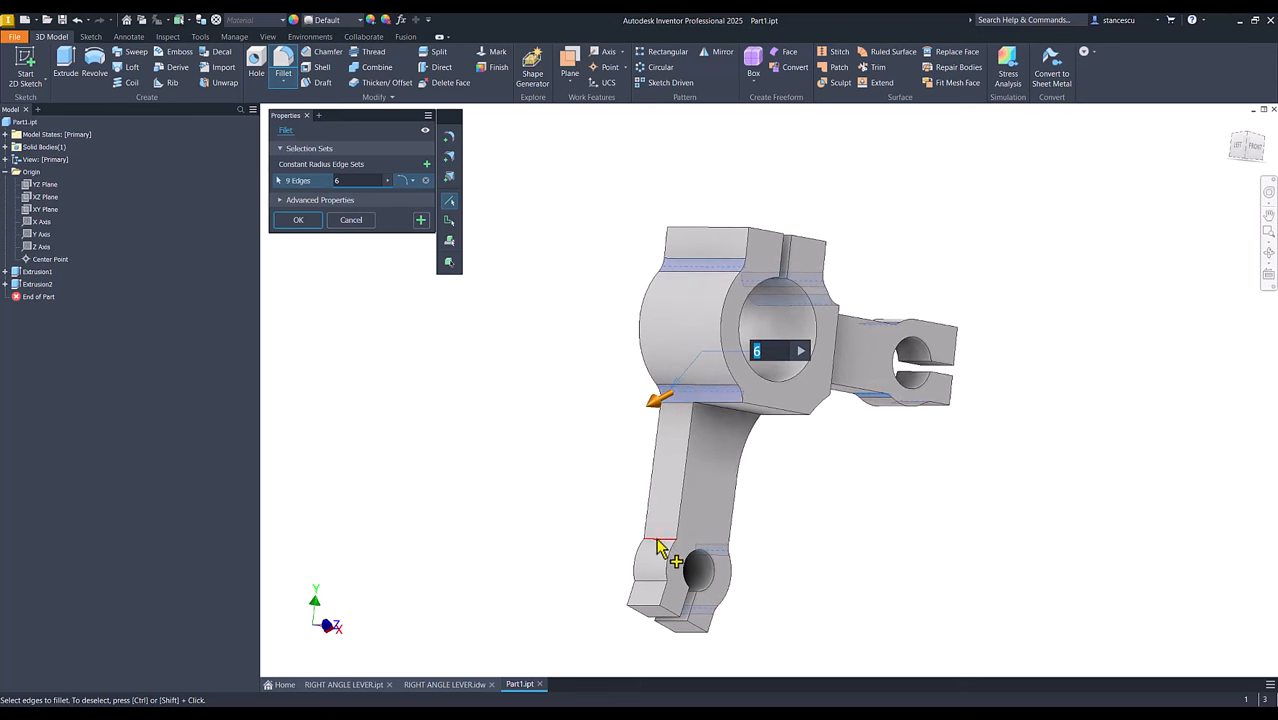
{"action": "left_click", "coordinate": [658, 545]}
{"action": "left_click", "coordinate": [652, 588]}
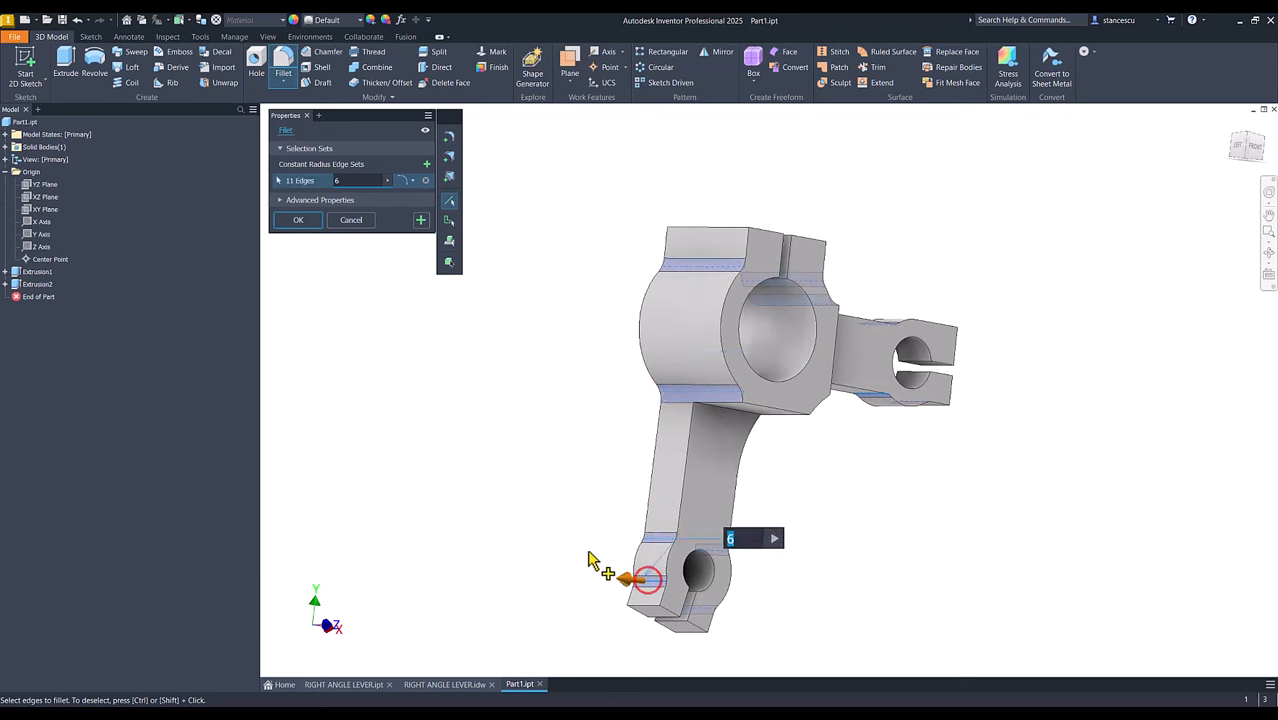
{"action": "middle_click_drag", "start_coordinate": [585, 563], "coordinate": [518, 420], "text": "shift"}
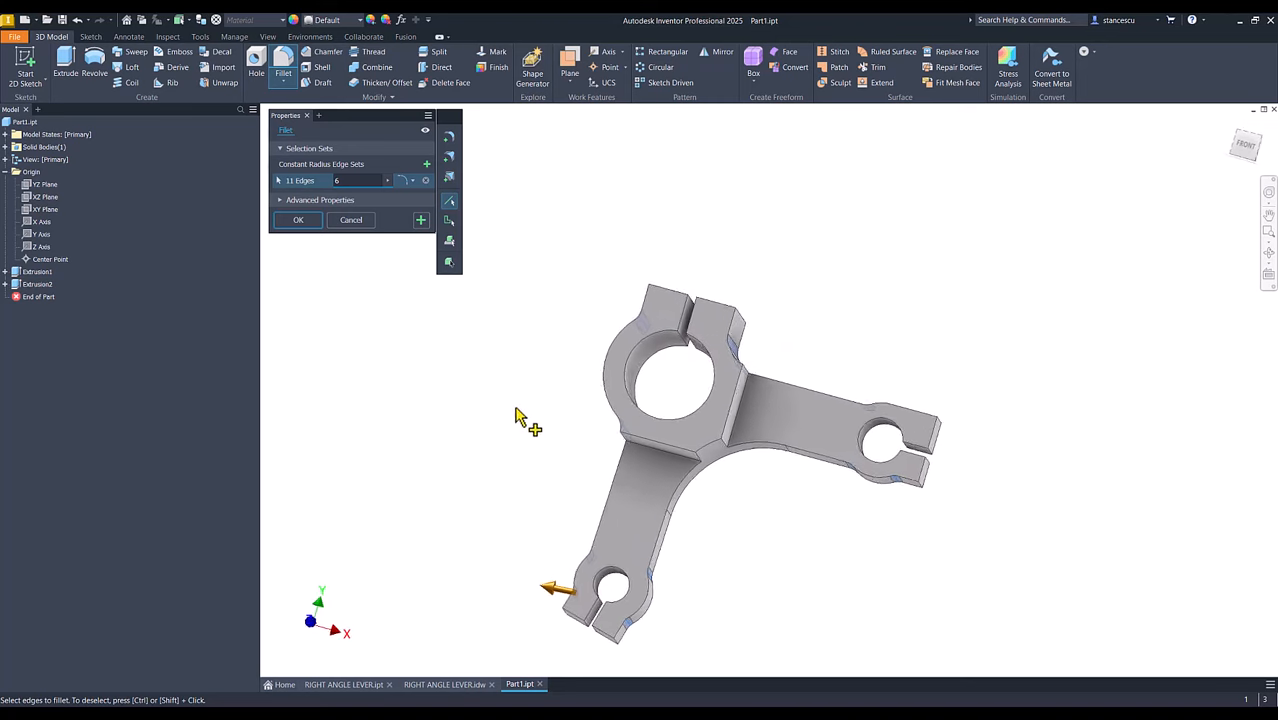
{"action": "left_click", "coordinate": [301, 220]}
{"action": "key", "text": "F6"}
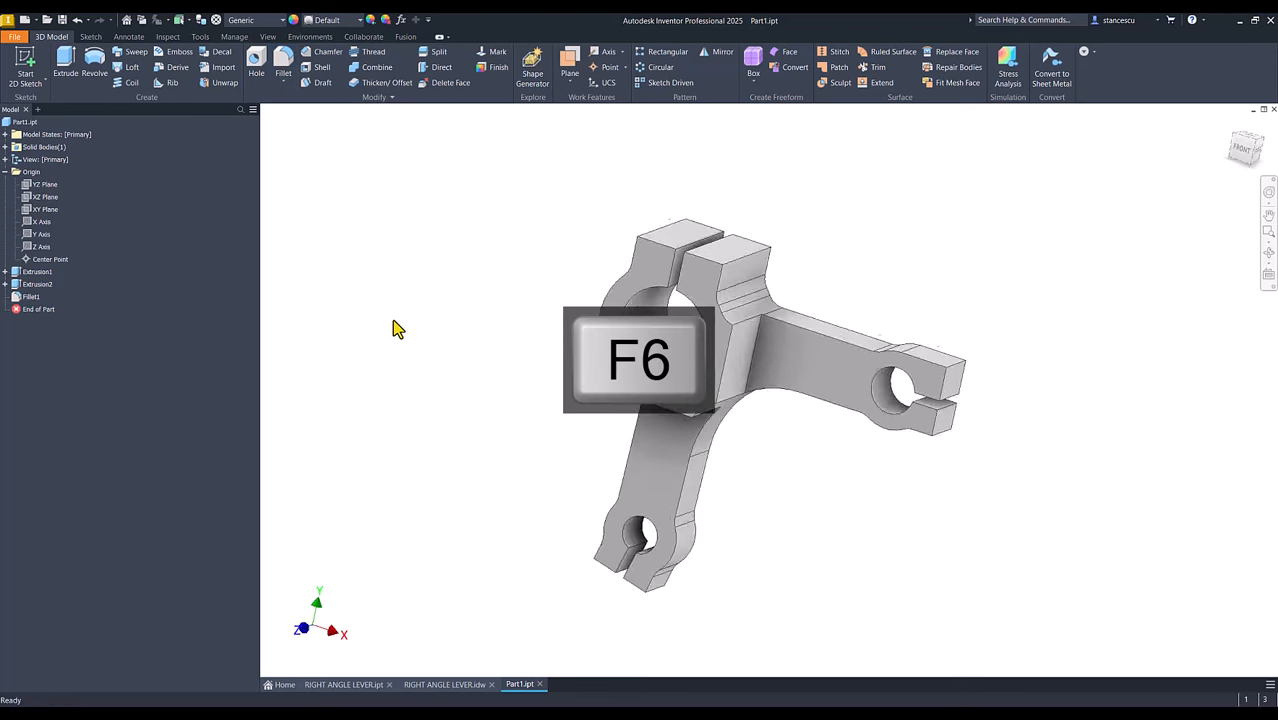
Examine the clamp holes on both arms and the hub in the finished RIGHT ANGLE LEVER.ipt model.
{"action": "left_click", "coordinate": [350, 686]}
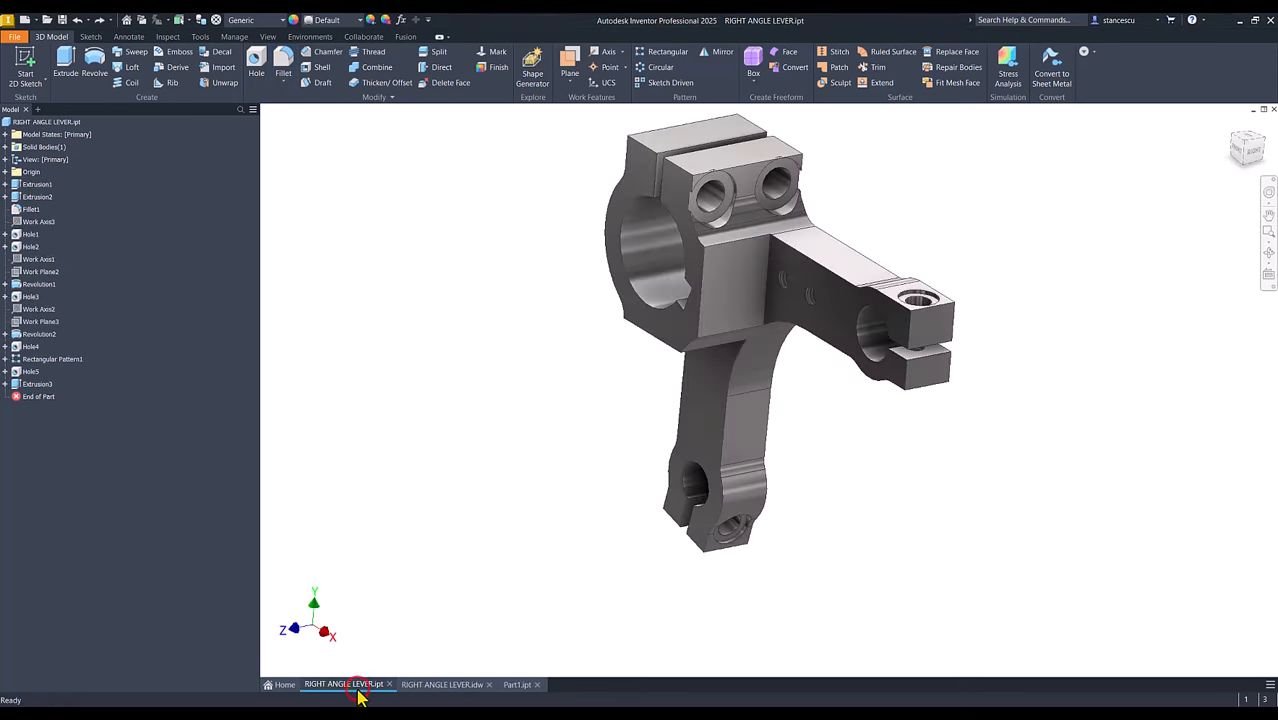
{"action": "scroll", "coordinate": [941, 330], "scroll_direction": "up", "scroll_amount": 6}
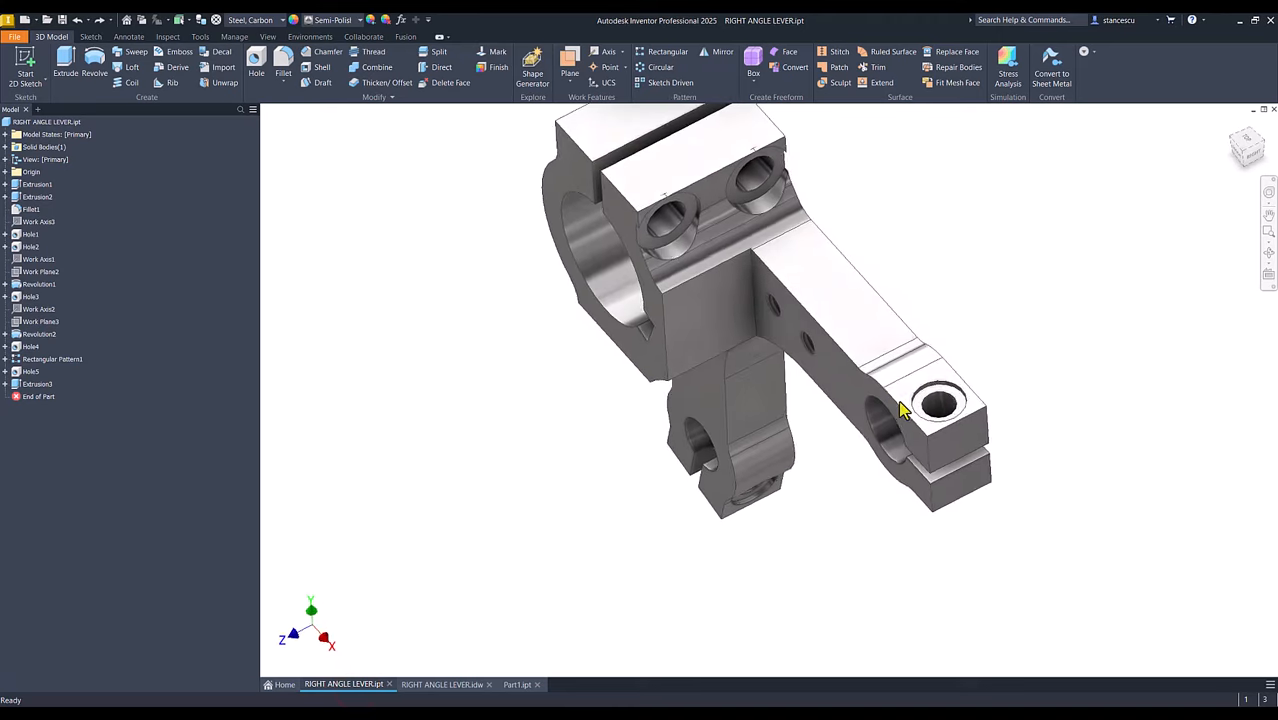
{"action": "middle_click_drag", "start_coordinate": [1003, 384], "coordinate": [950, 335], "text": "shift"}
{"action": "scroll", "coordinate": [850, 440], "scroll_direction": "down", "scroll_amount": 2}
{"action": "middle_click_drag", "start_coordinate": [648, 668], "coordinate": [733, 650], "text": "shift"}
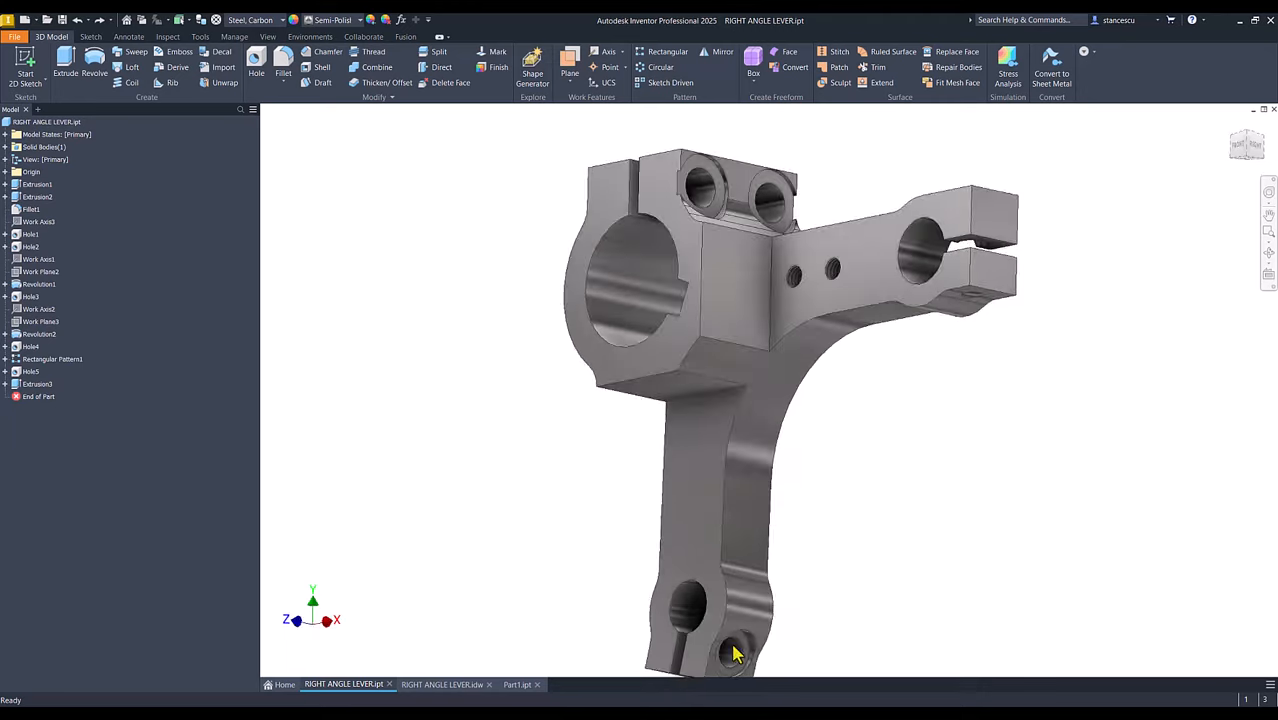
{"action": "scroll", "coordinate": [693, 134], "scroll_direction": "up", "scroll_amount": 2}
{"action": "middle_click_drag", "start_coordinate": [693, 134], "coordinate": [968, 220], "text": "shift"}
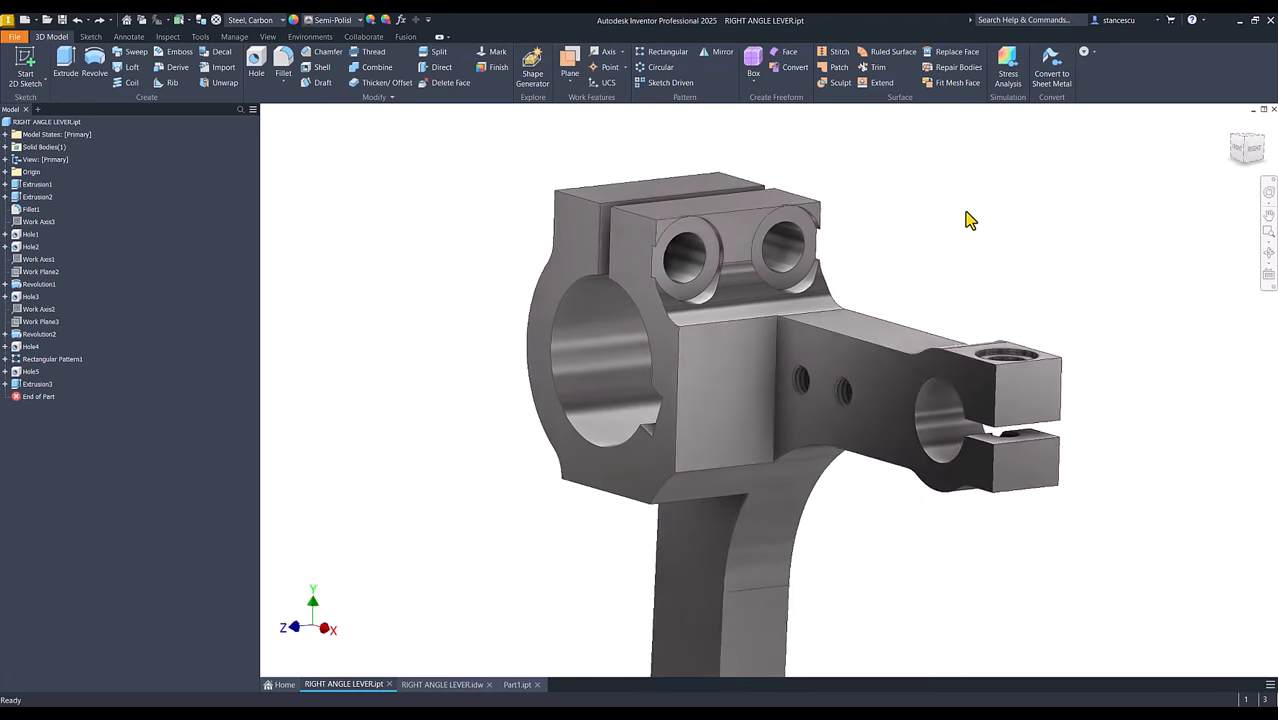
{"action": "key", "text": "F6"}
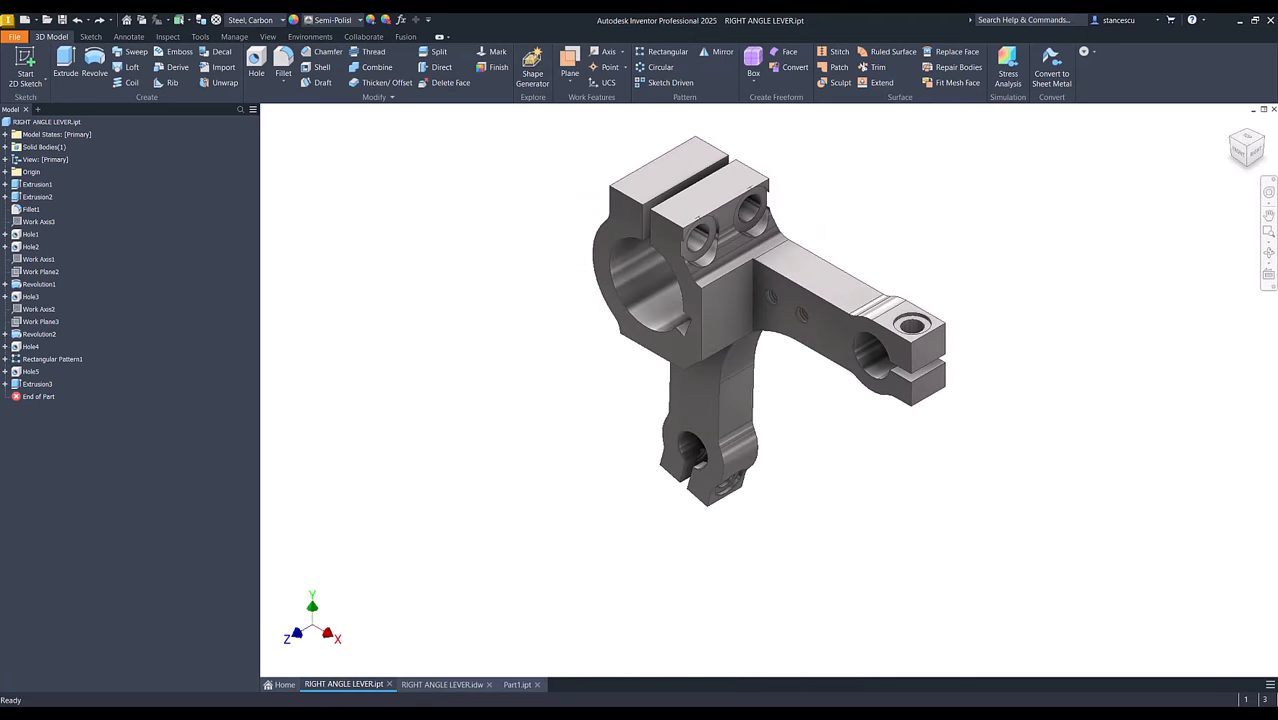
In Part1.ipt, start a sketch on the upper face of the horizontal arm's clamp end and place a point on it.
{"action": "left_click", "coordinate": [512, 685]}
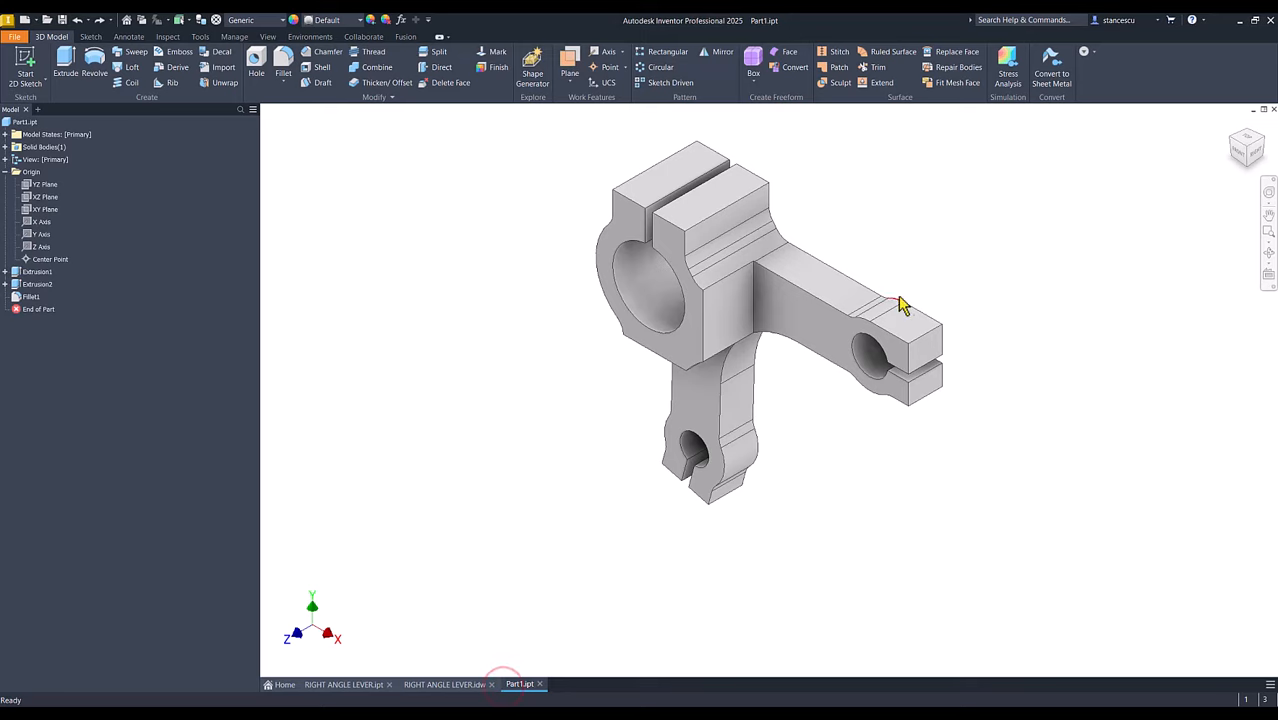
{"action": "left_click", "coordinate": [925, 318]}
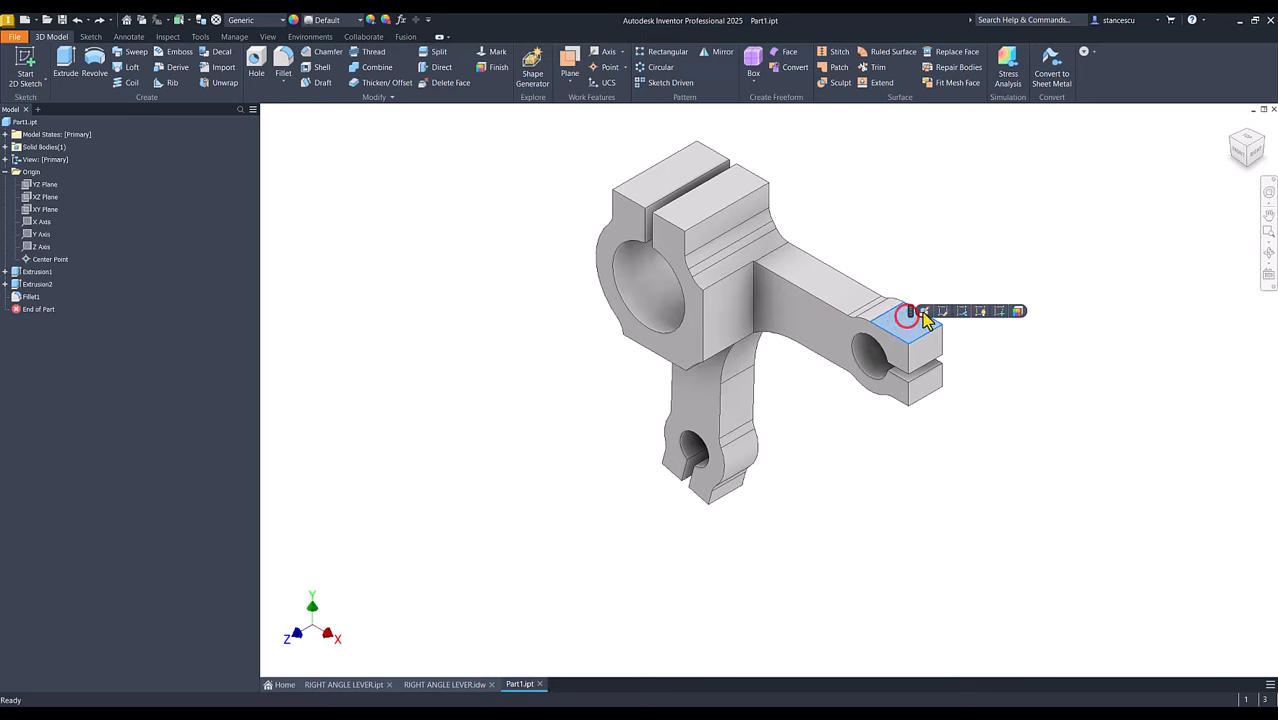
{"action": "left_click", "coordinate": [998, 312]}
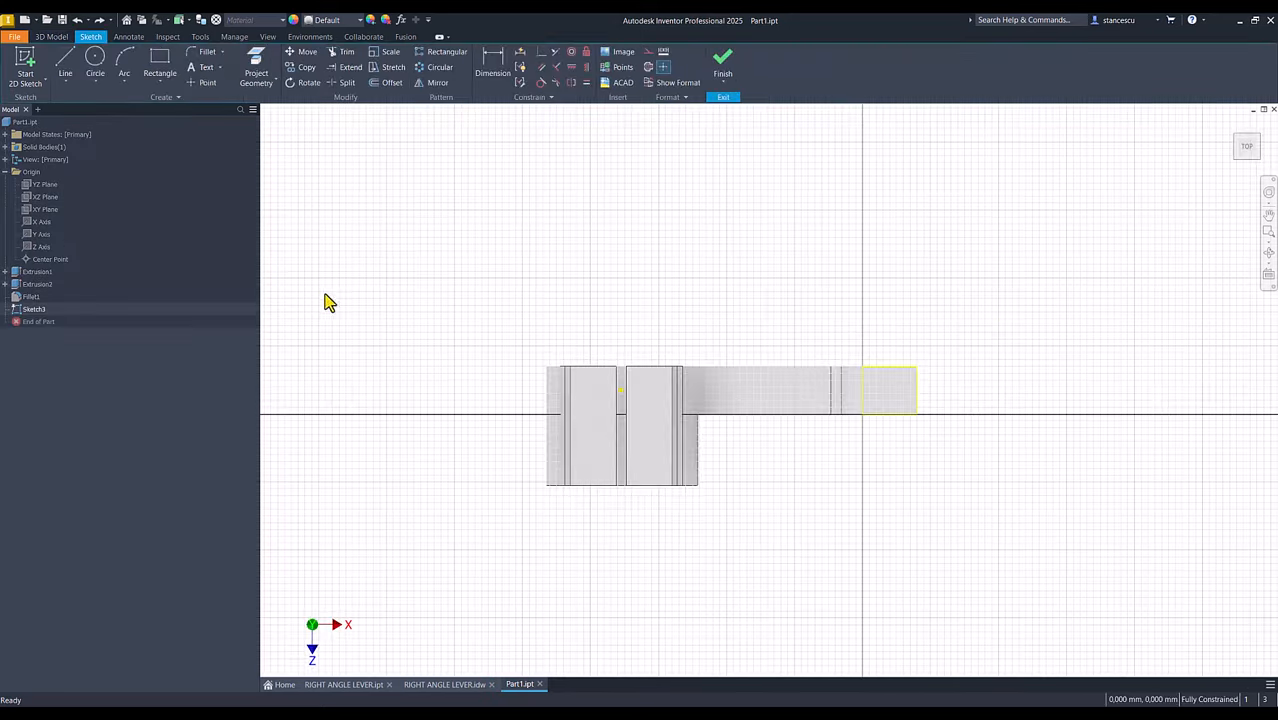
{"action": "left_click", "coordinate": [194, 83]}
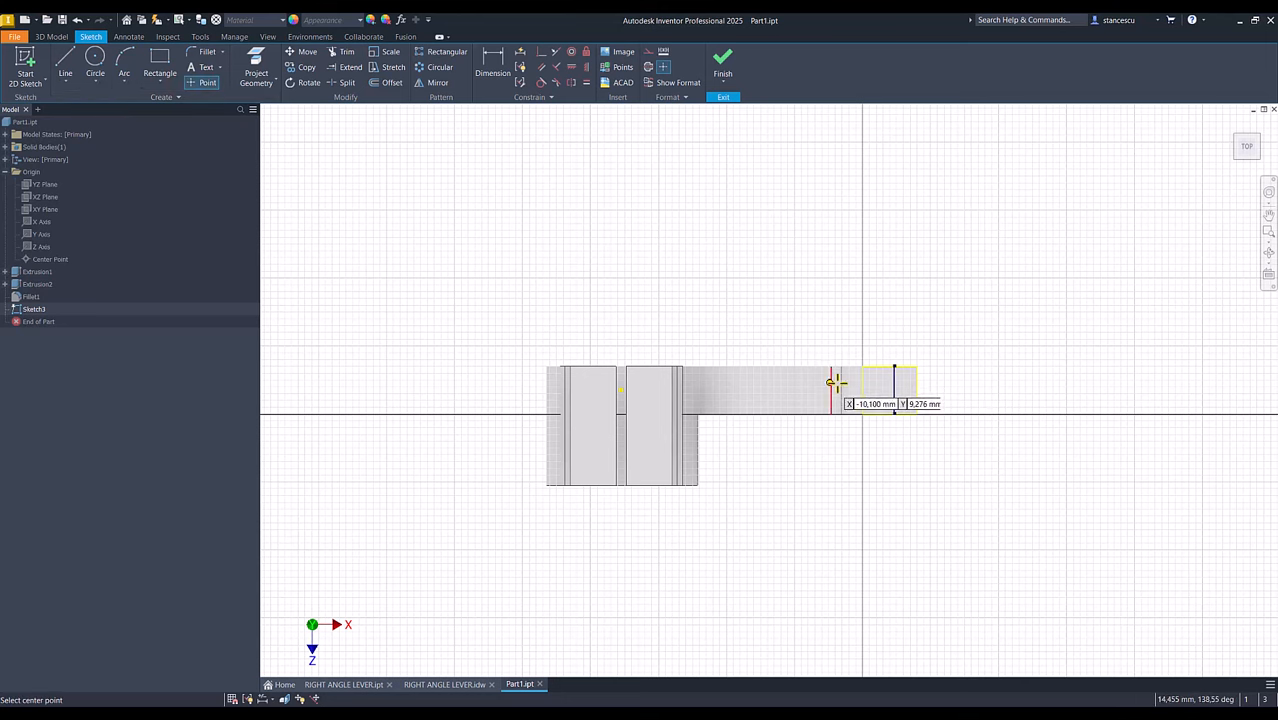
{"action": "left_click", "coordinate": [903, 382]}
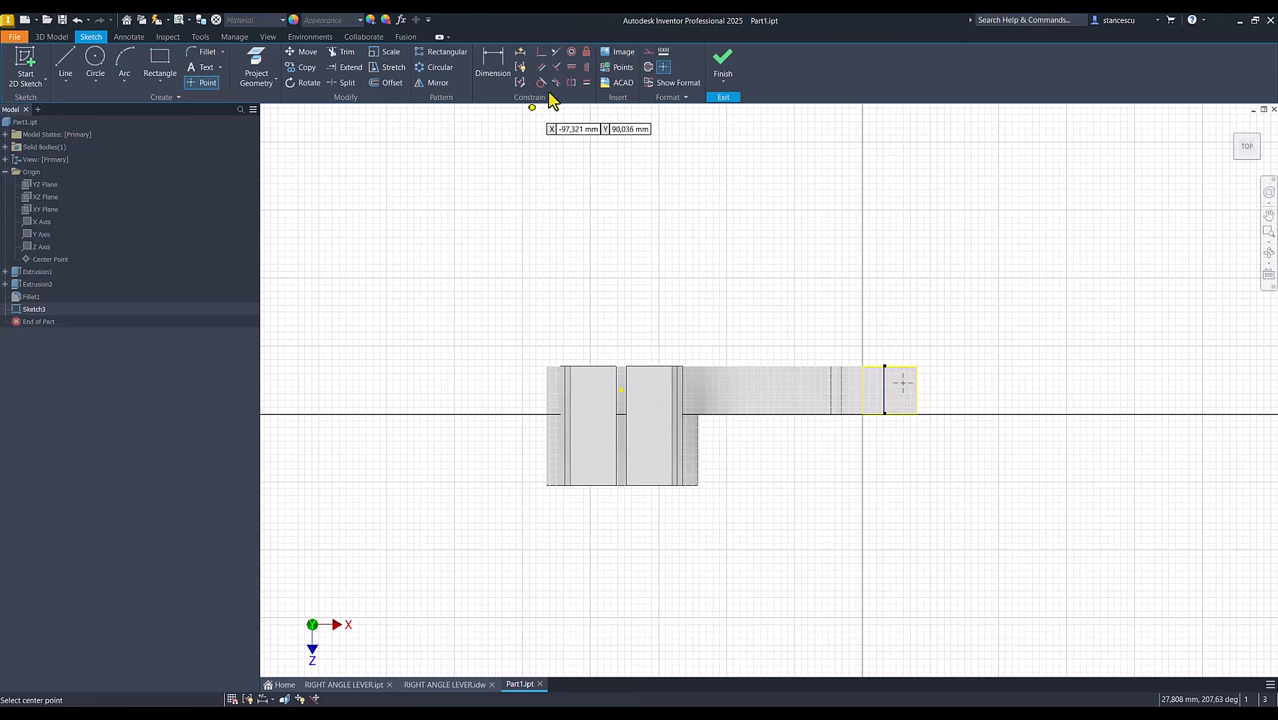
Align the sketch point horizontally with the midpoint of the clamp face's outer end edge.
{"action": "left_click", "coordinate": [571, 67]}
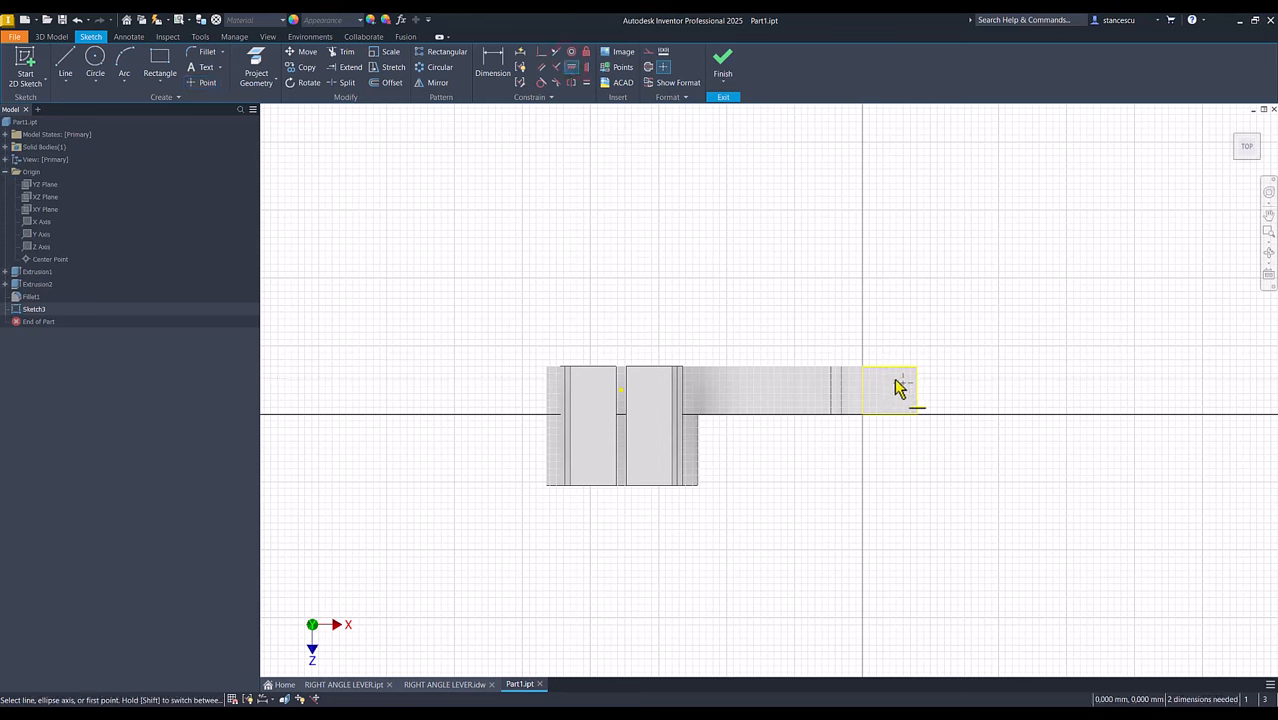
{"action": "left_click", "coordinate": [902, 383]}
{"action": "left_click", "coordinate": [917, 390]}
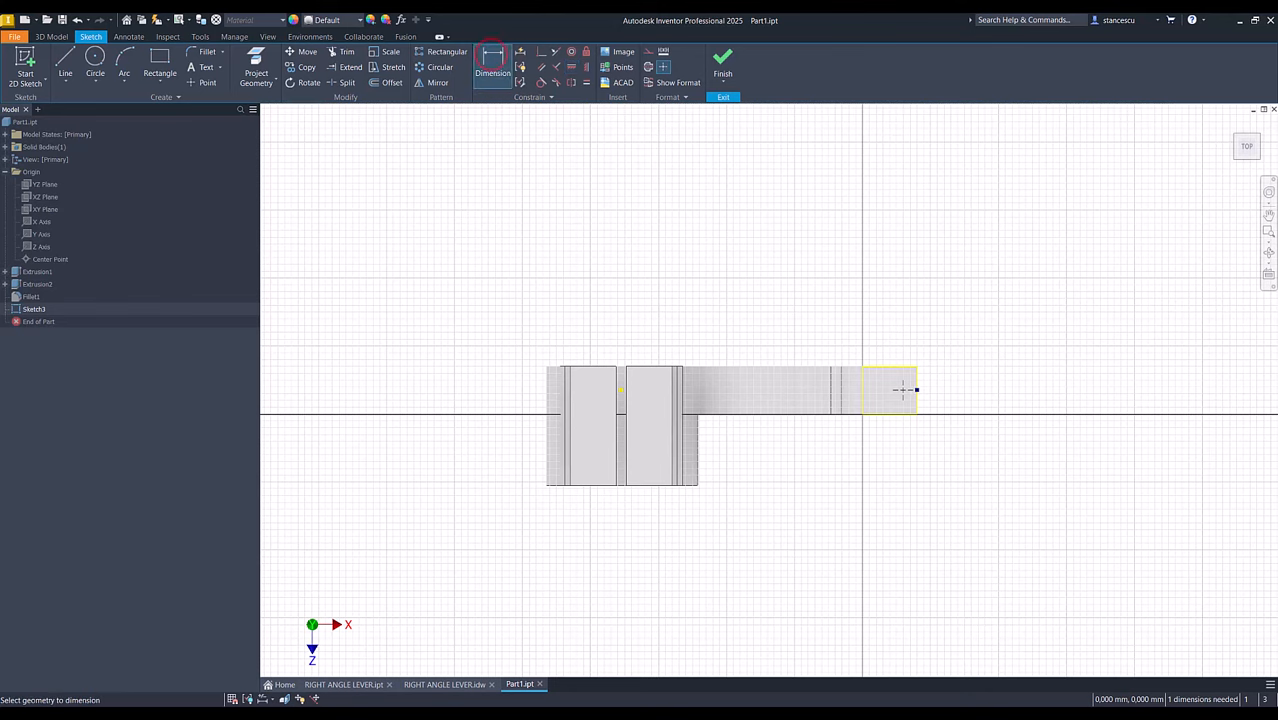
Following the drawing, dimension the point 9.5 mm from the clamp face's inner edge and finish the sketch.
{"action": "left_click", "coordinate": [441, 684]}
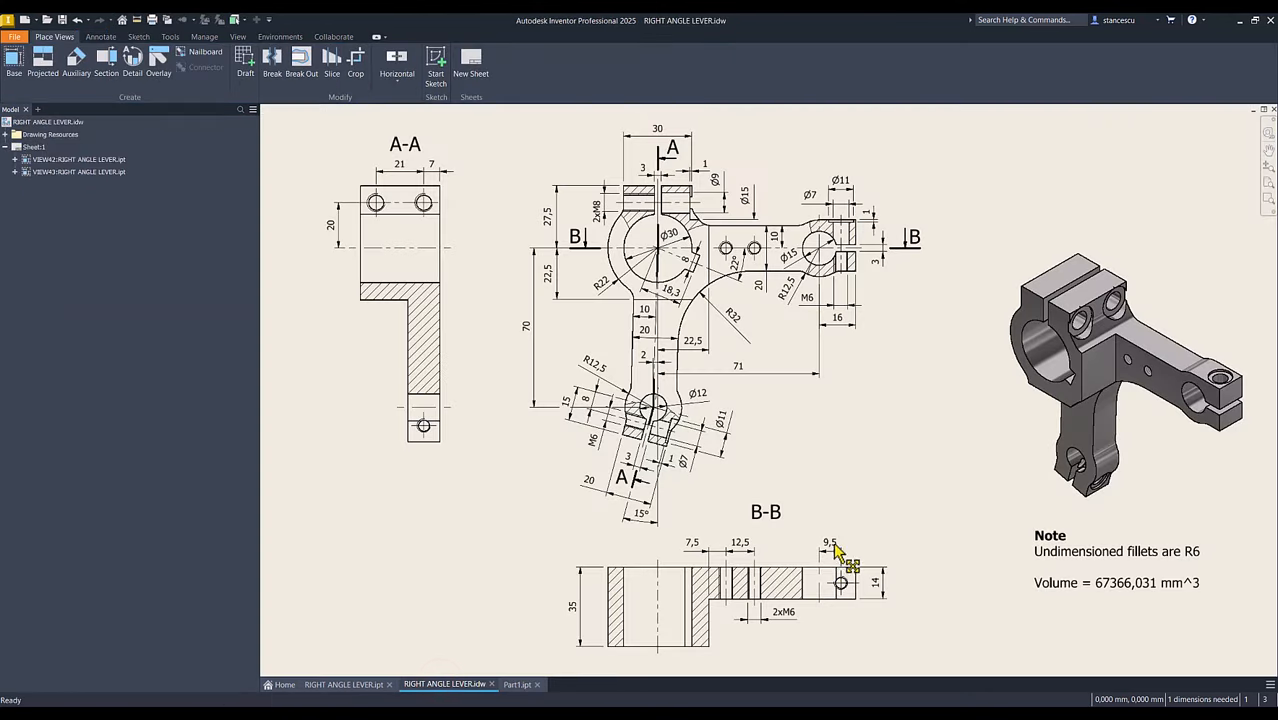
{"action": "left_click", "coordinate": [517, 684]}
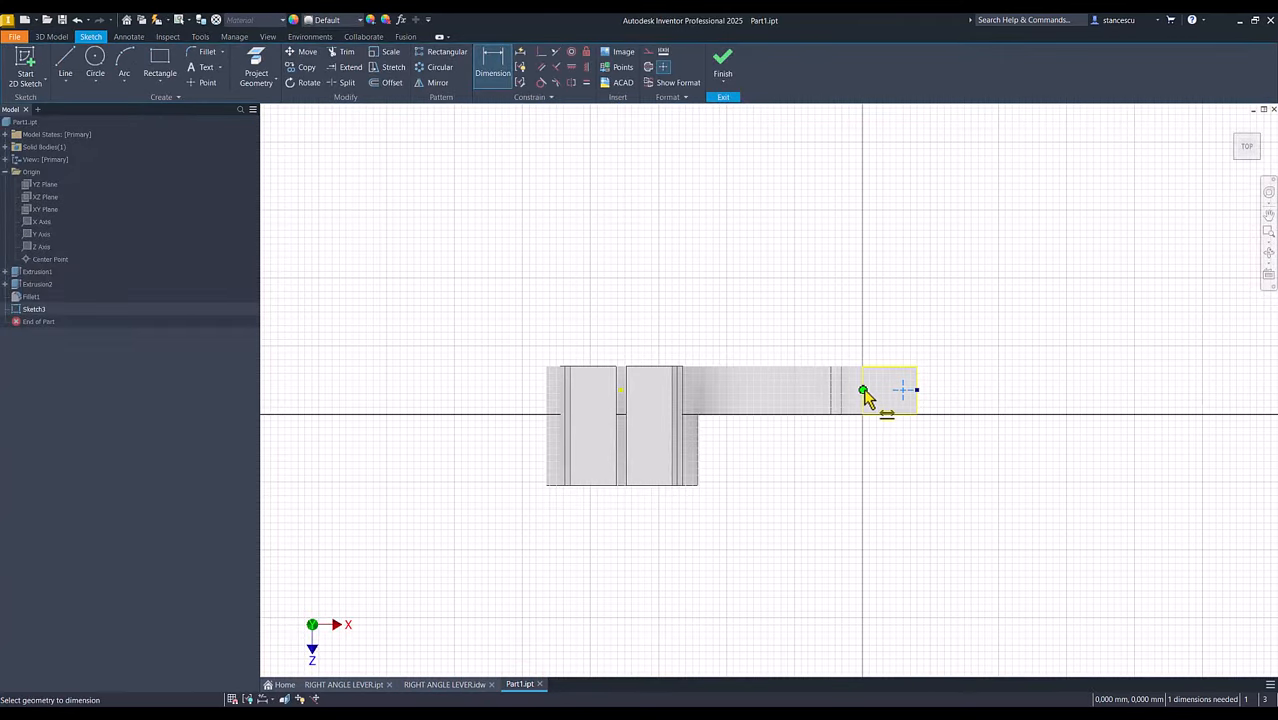
{"action": "left_click", "coordinate": [863, 376]}
{"action": "left_click", "coordinate": [877, 336]}
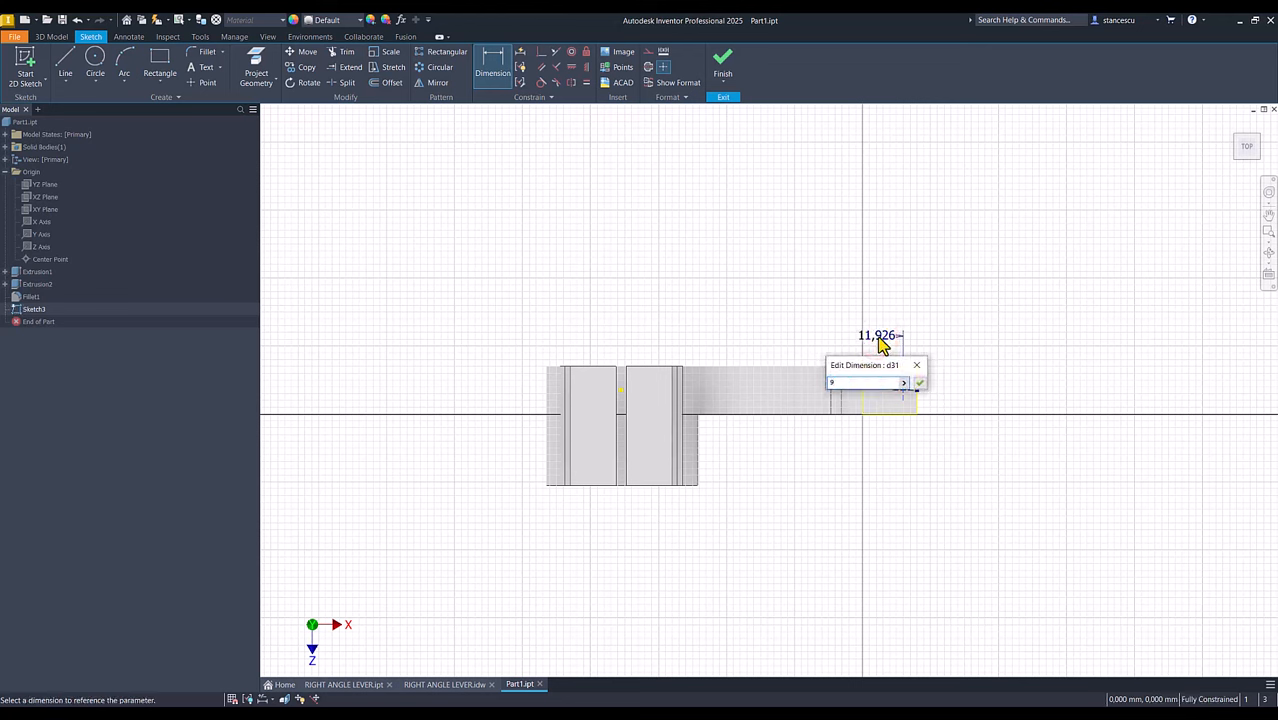
{"action": "type", "text": "9,5"}
{"action": "key", "text": "Return"}
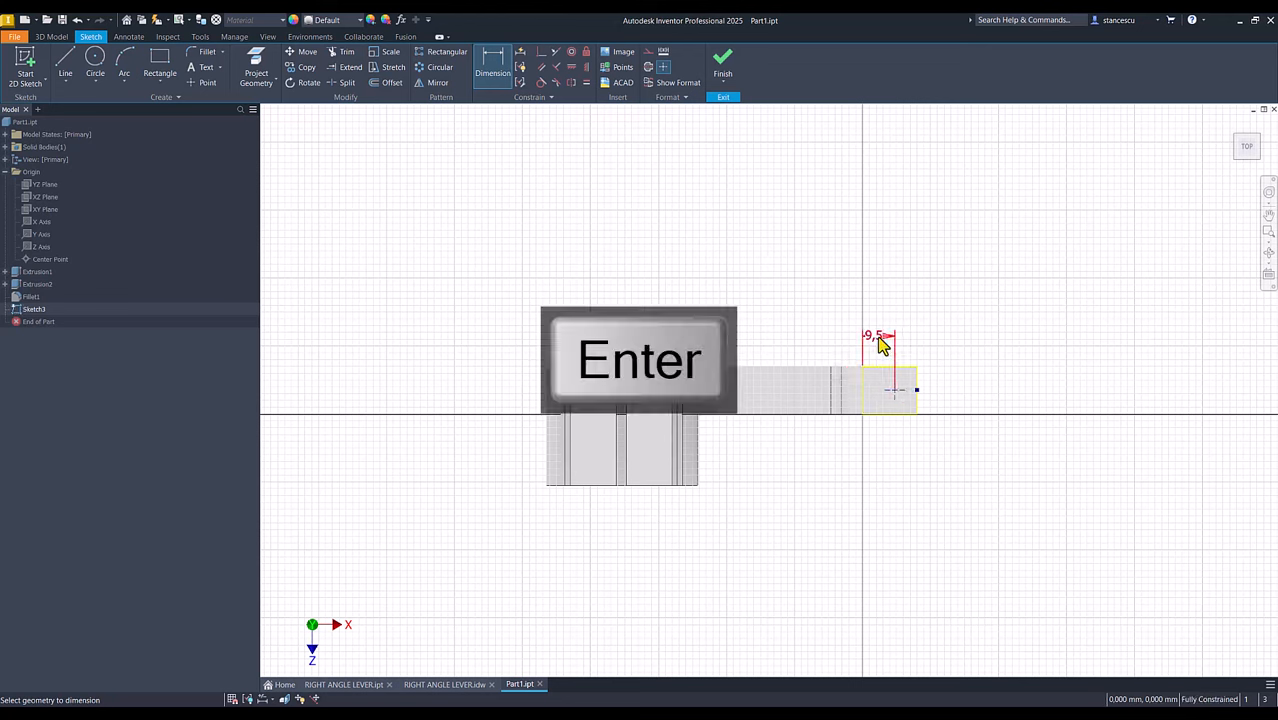
{"action": "left_click", "coordinate": [722, 72]}
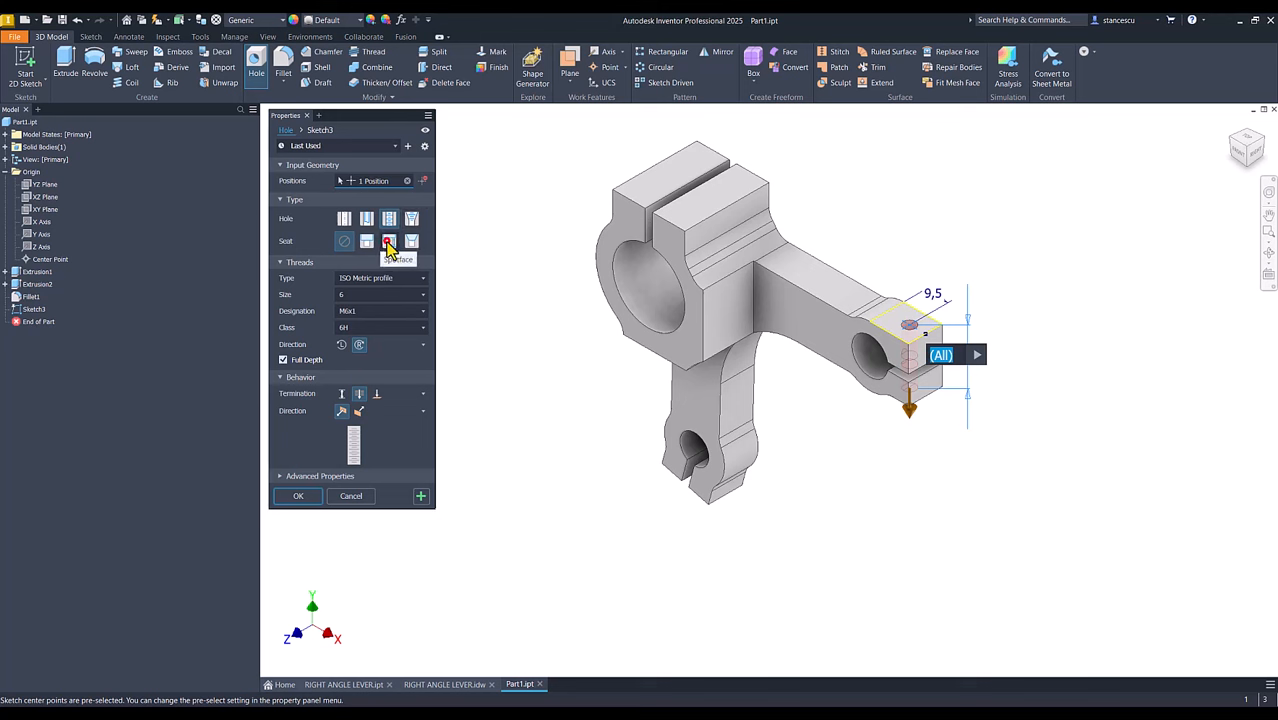
Define a simple hole at the sketch point with a spotface 11 mm in diameter and 1 mm deep, and a 7 mm hole diameter.
{"action": "left_click", "coordinate": [389, 243]}
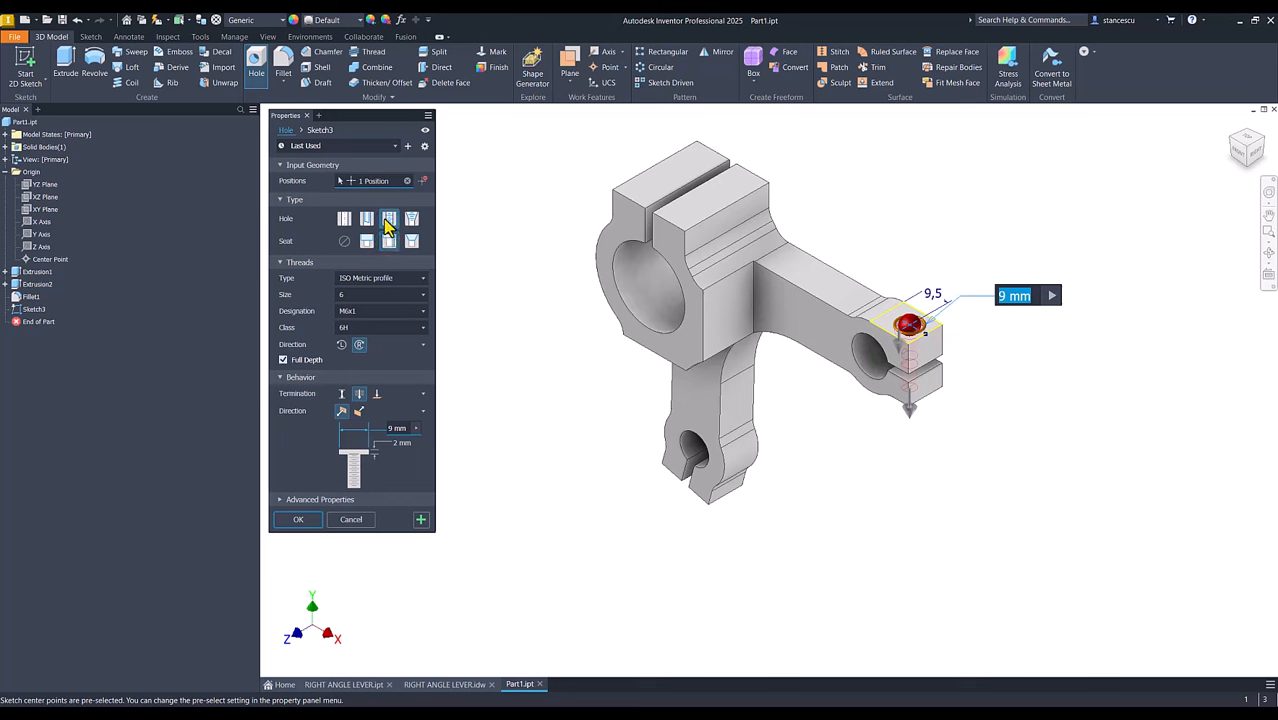
{"action": "left_click", "coordinate": [346, 219]}
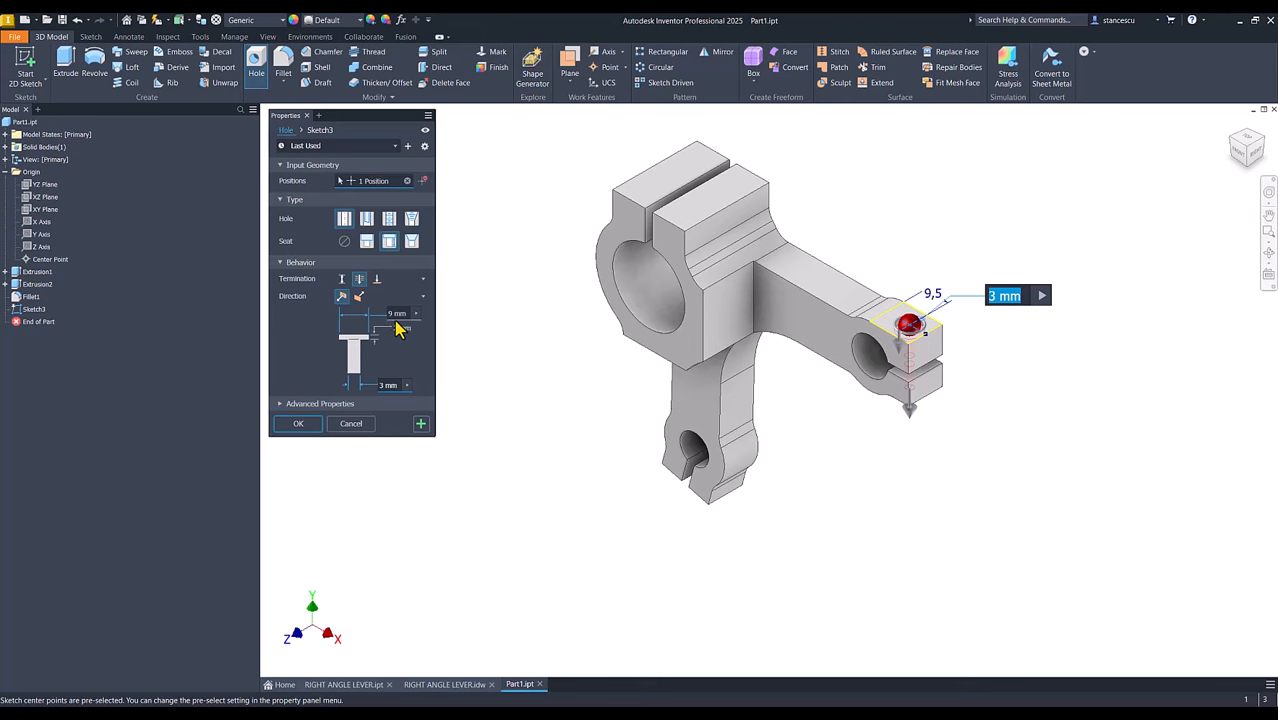
{"action": "left_click", "coordinate": [422, 686]}
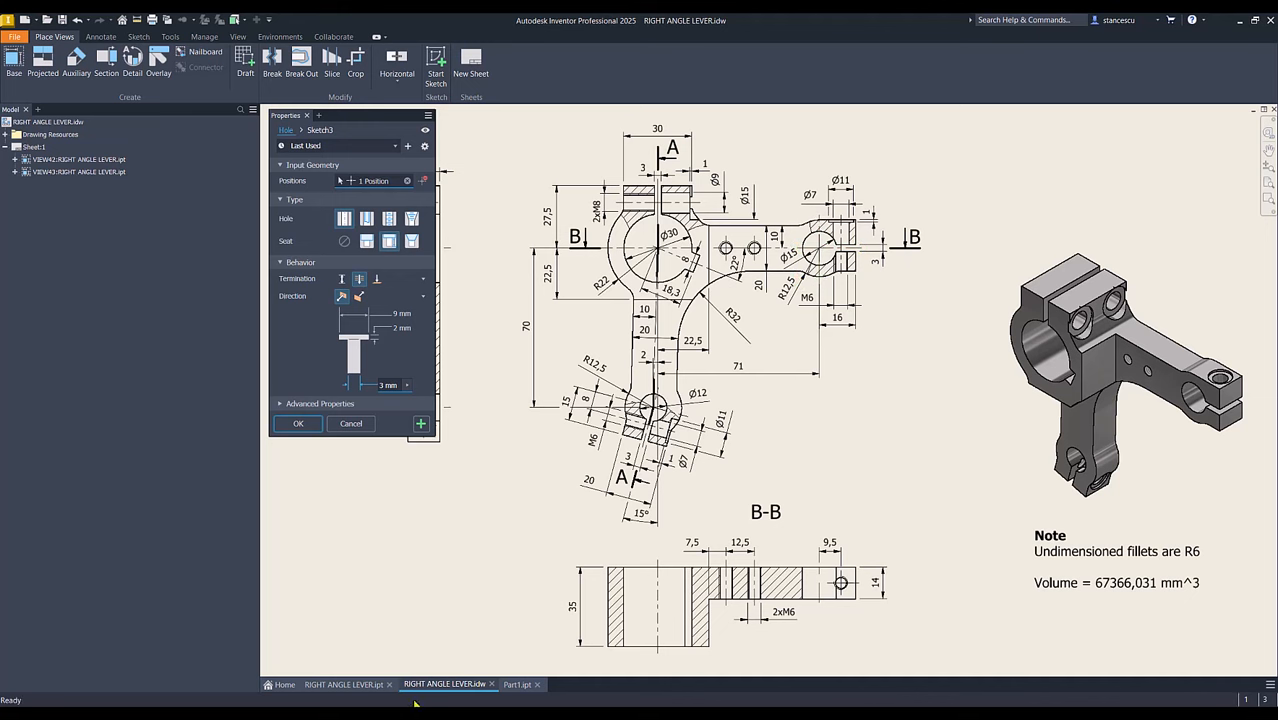
{"action": "left_click", "coordinate": [512, 686]}
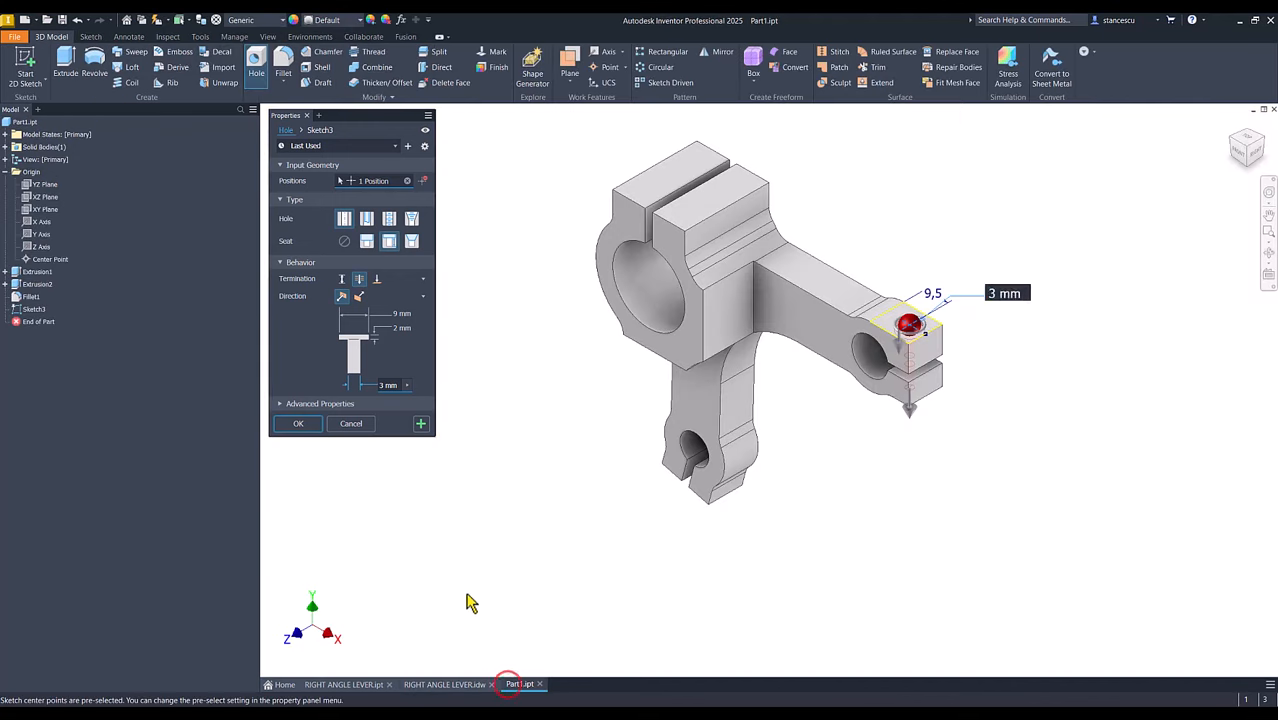
{"action": "left_click", "coordinate": [414, 316]}
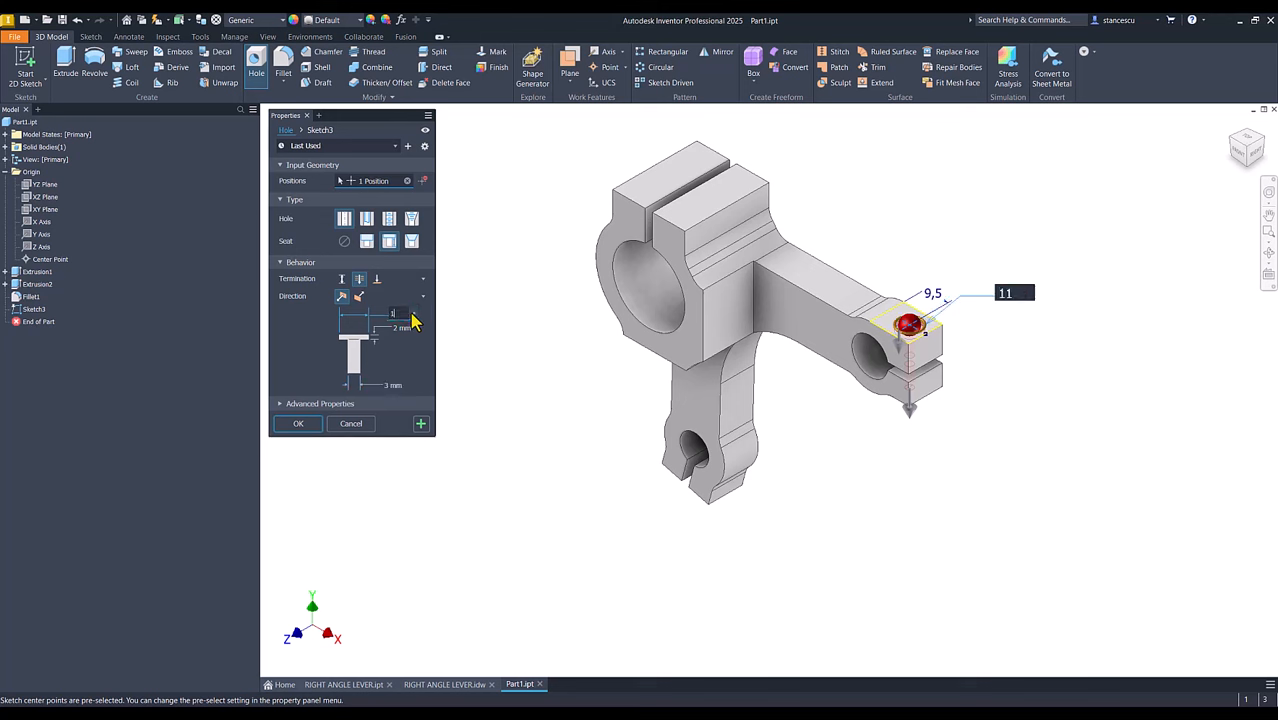
{"action": "type", "text": "11"}
{"action": "key", "text": "Tab"}
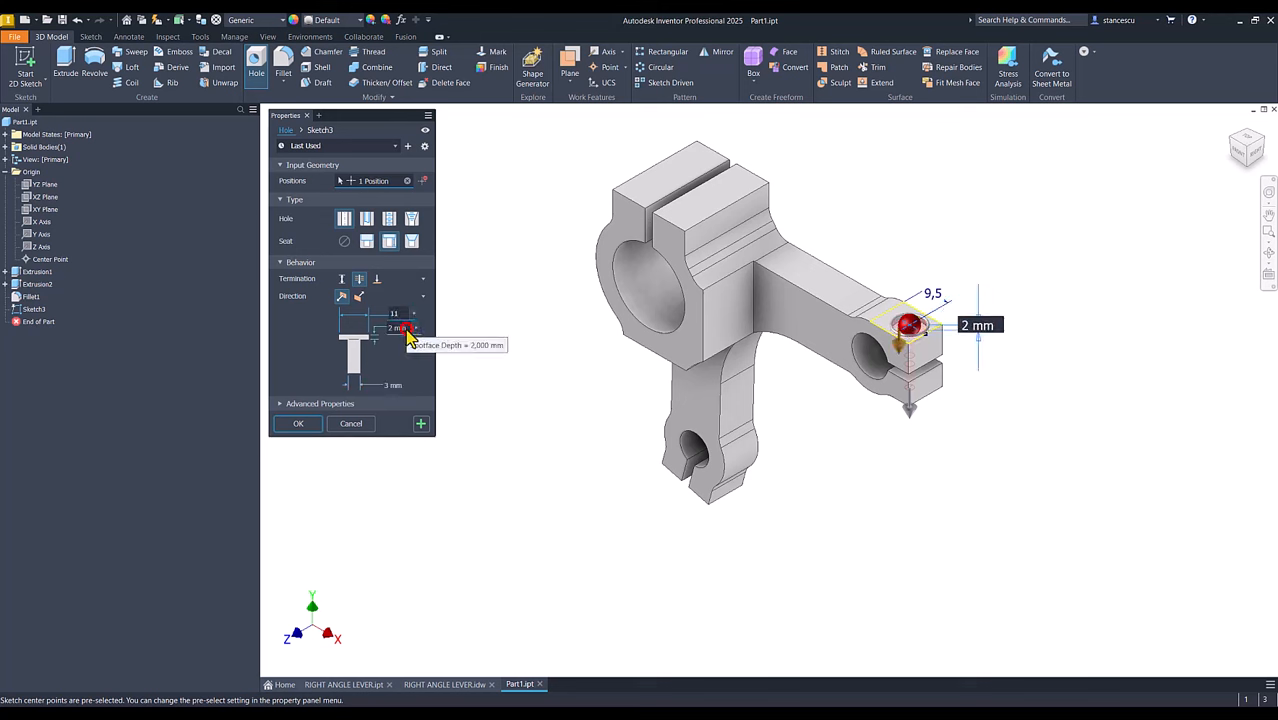
{"action": "left_click", "coordinate": [405, 330]}
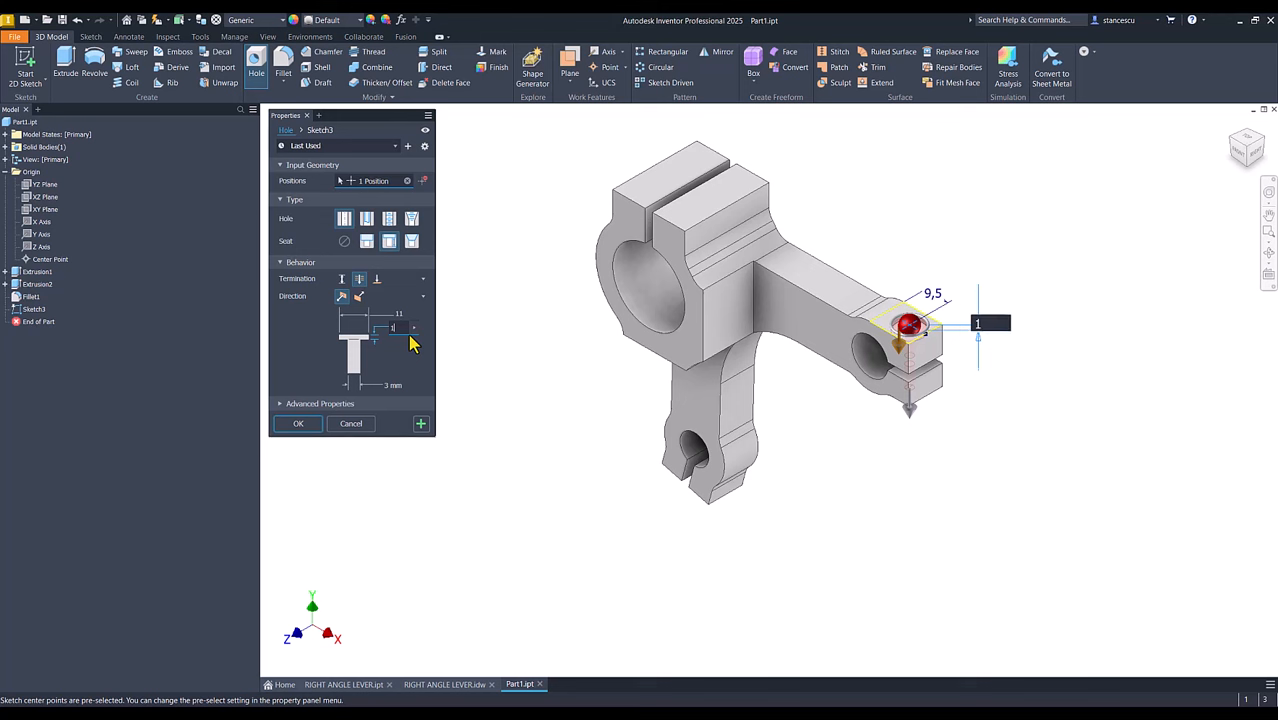
{"action": "left_click", "coordinate": [390, 385]}
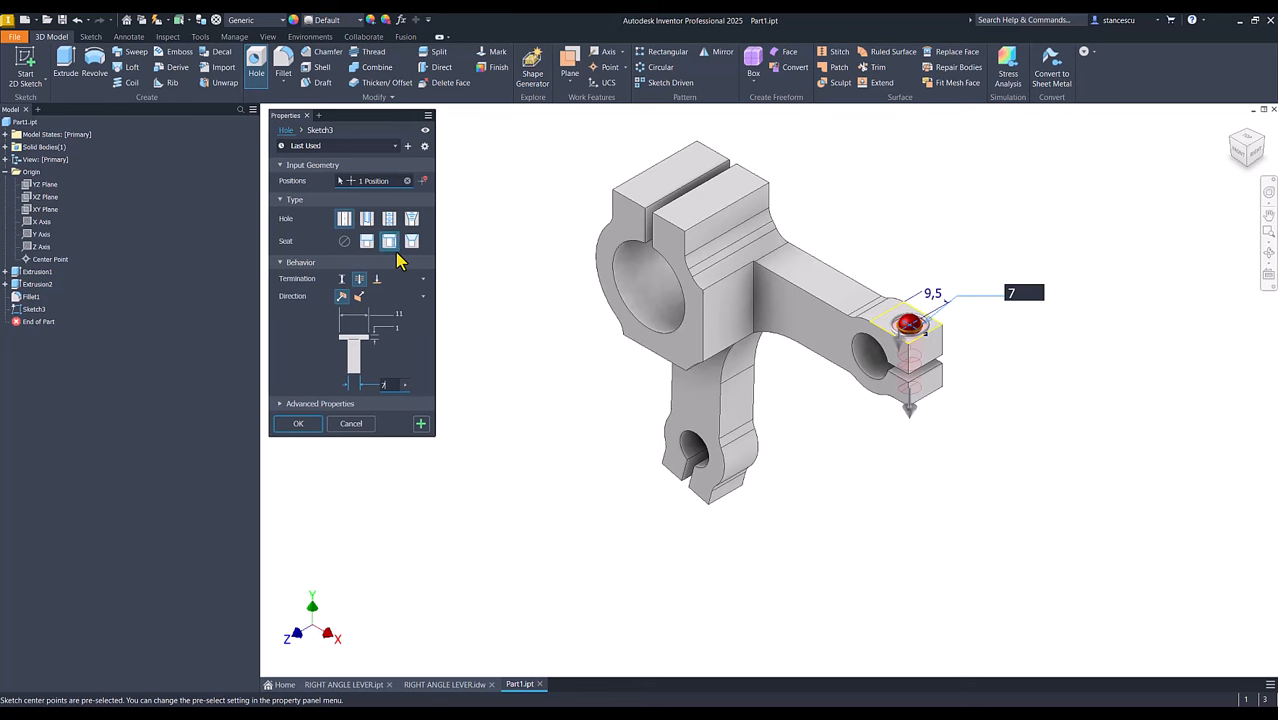
Terminate the hole at the upper face of the clamp slot and create it.
{"action": "left_click", "coordinate": [375, 279]}
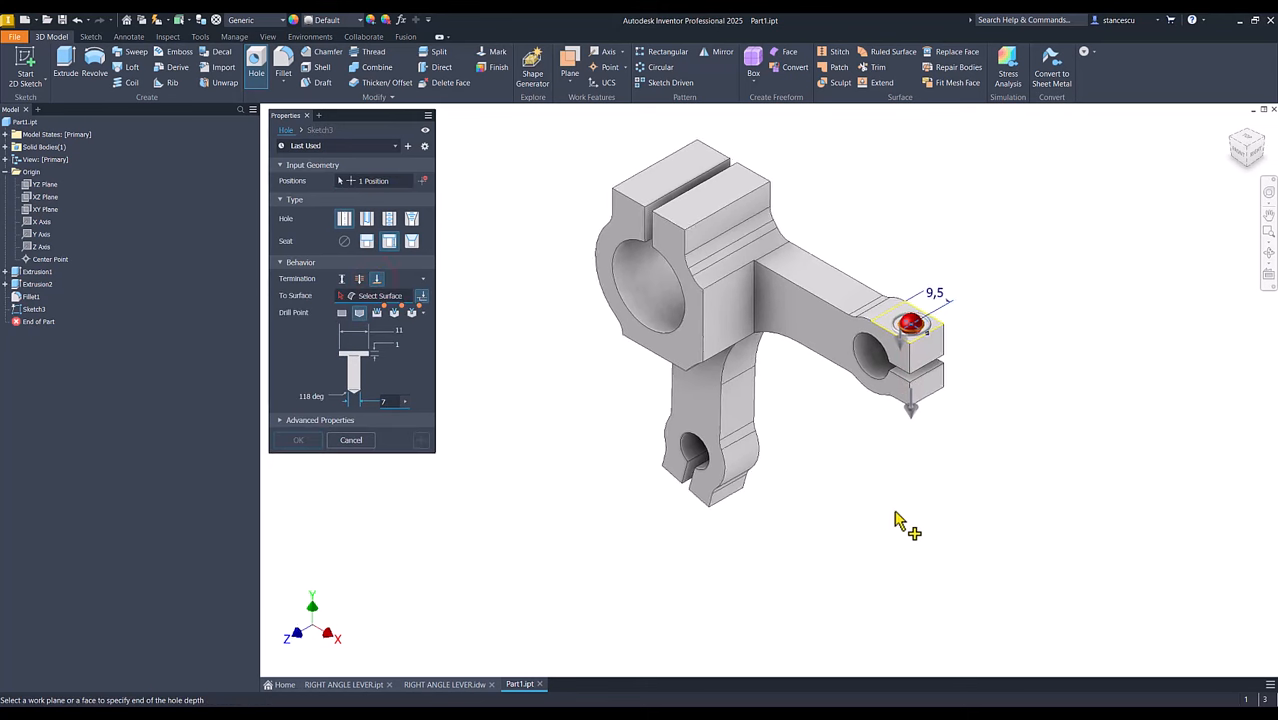
{"action": "scroll", "coordinate": [1007, 476], "scroll_direction": "down", "scroll_amount": 5}
{"action": "scroll", "coordinate": [1045, 340], "scroll_direction": "down", "scroll_amount": 2}
{"action": "left_click", "coordinate": [1100, 212]}
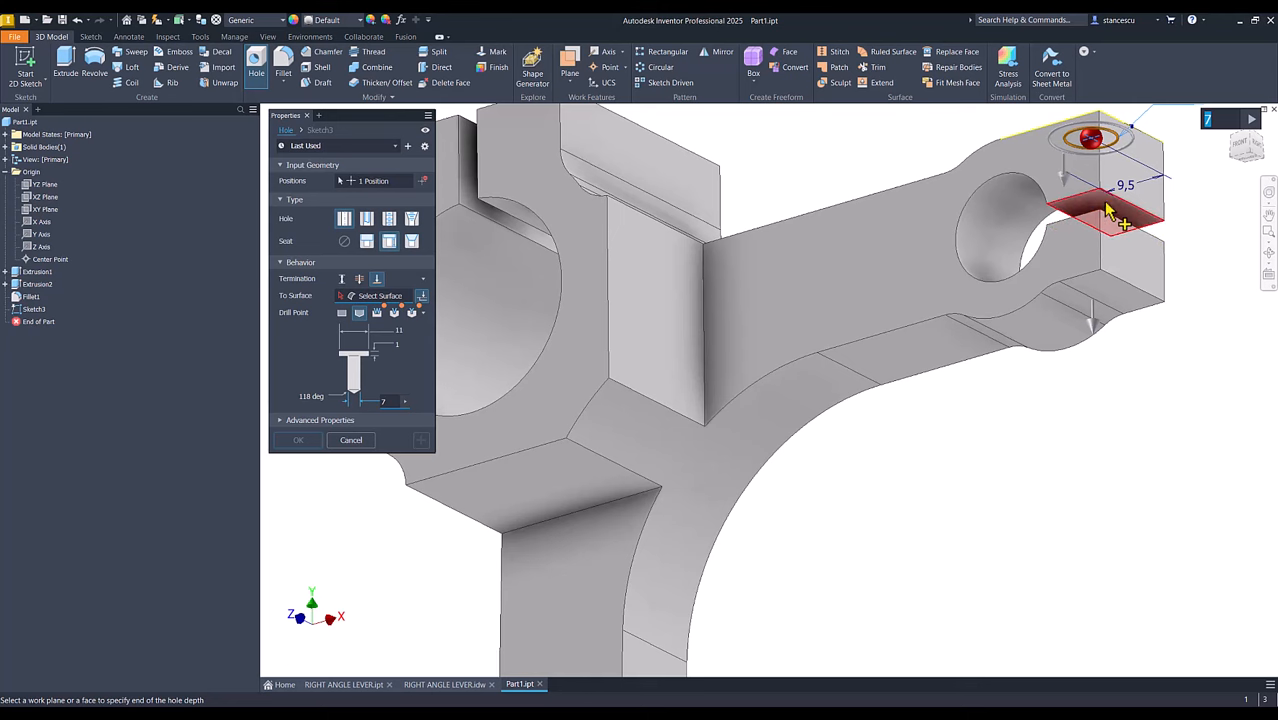
{"action": "middle_click_drag", "start_coordinate": [1017, 305], "coordinate": [974, 367], "text": "shift"}
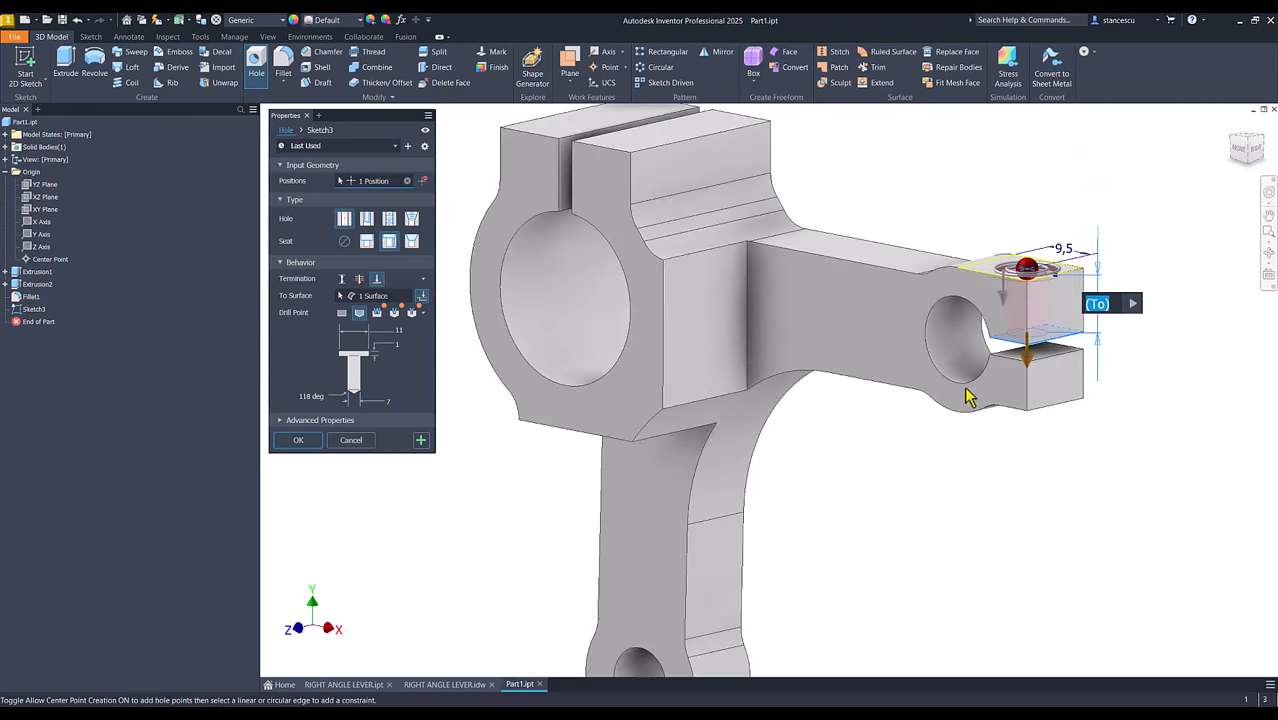
{"action": "left_click", "coordinate": [298, 441]}
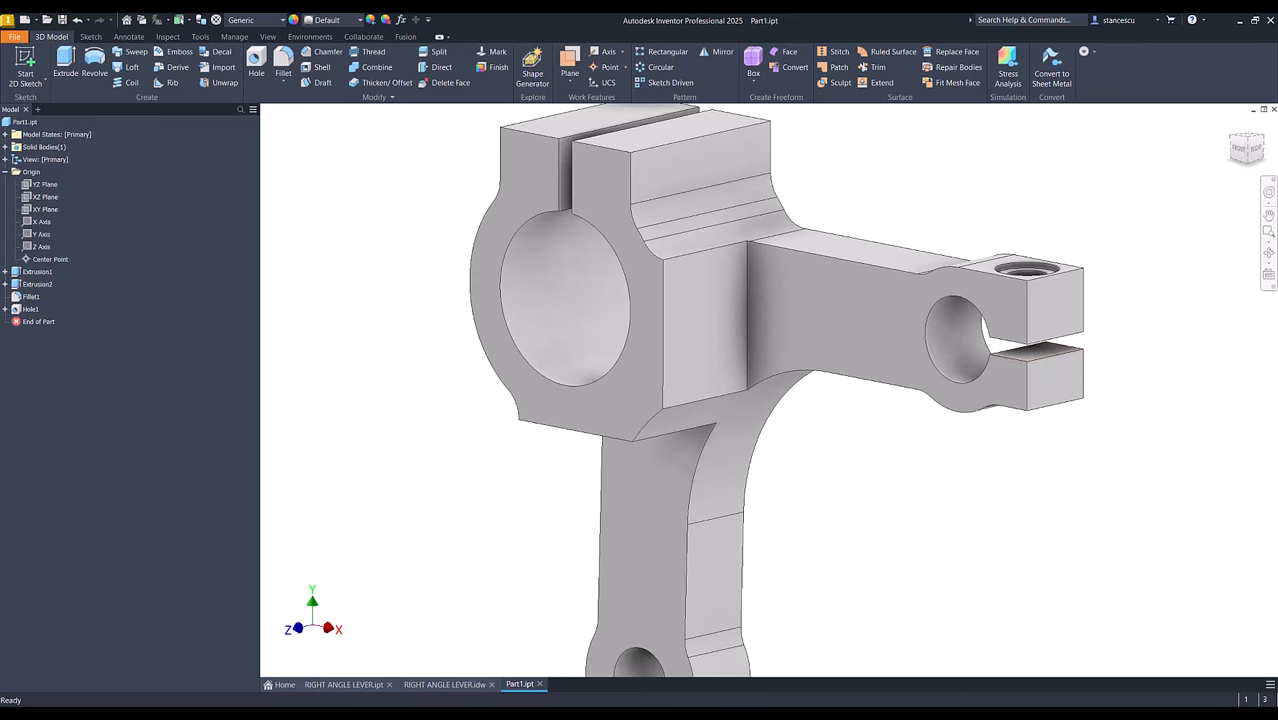
Following the drawing's M6 callout, define a tapped hole without a seat, using the ISO Metric profile thread in size 6.
{"action": "left_click", "coordinate": [450, 684]}
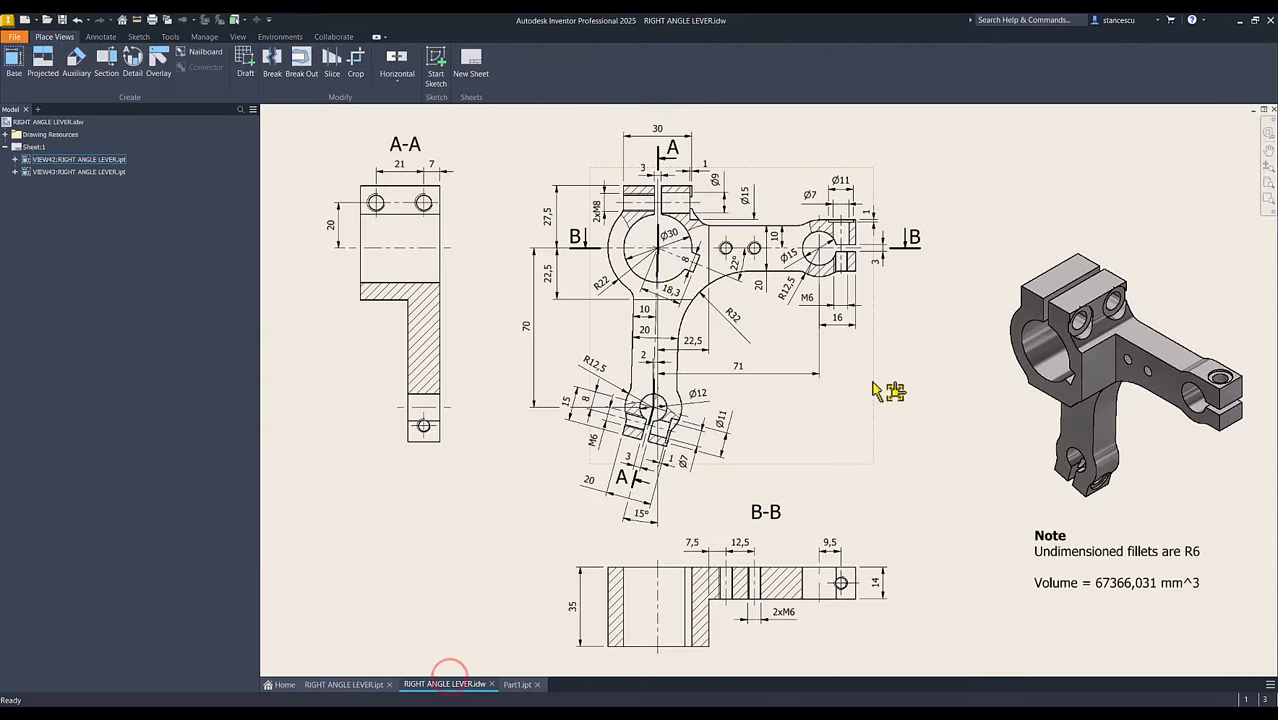
{"action": "left_click", "coordinate": [829, 303]}
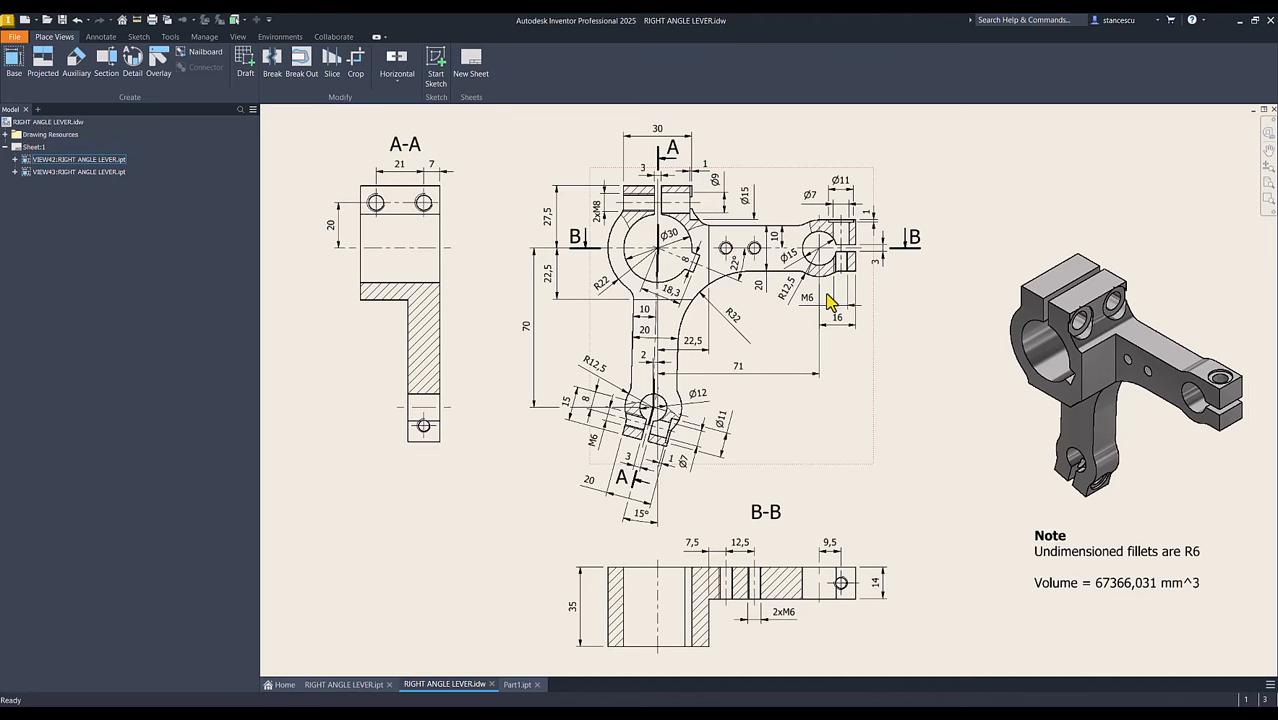
{"action": "left_click", "coordinate": [517, 684]}
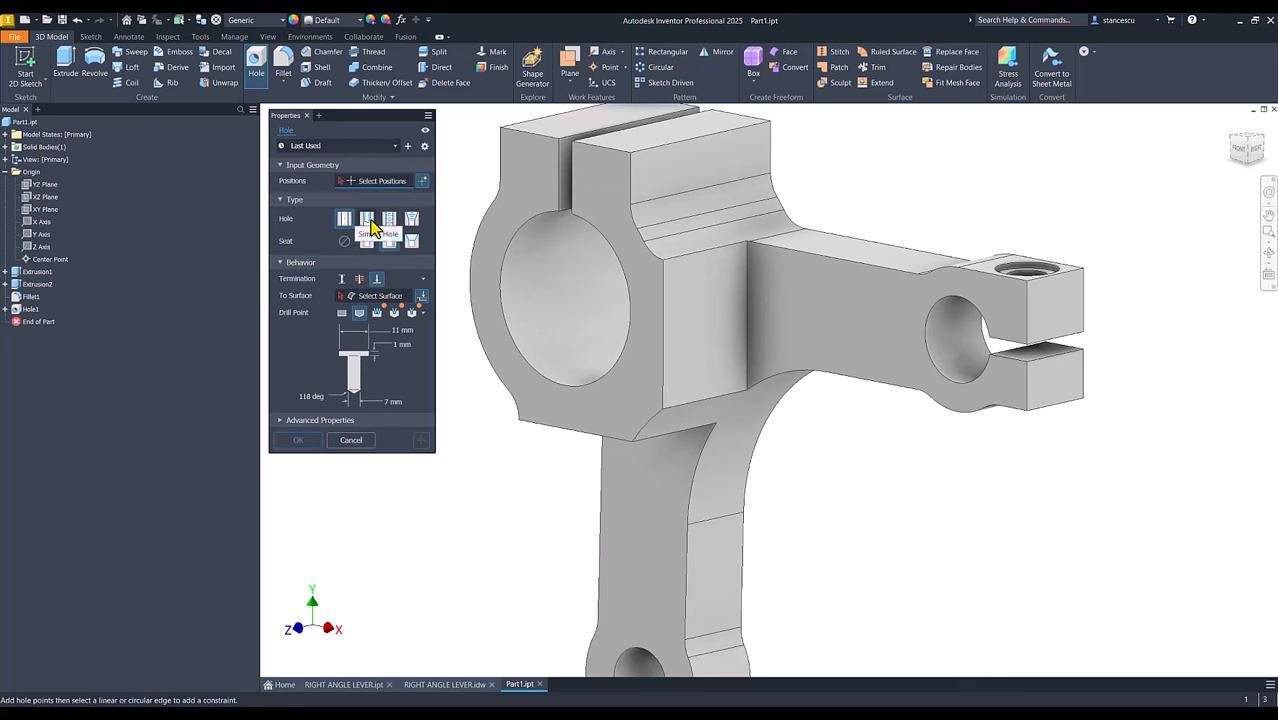
{"action": "left_click", "coordinate": [389, 219]}
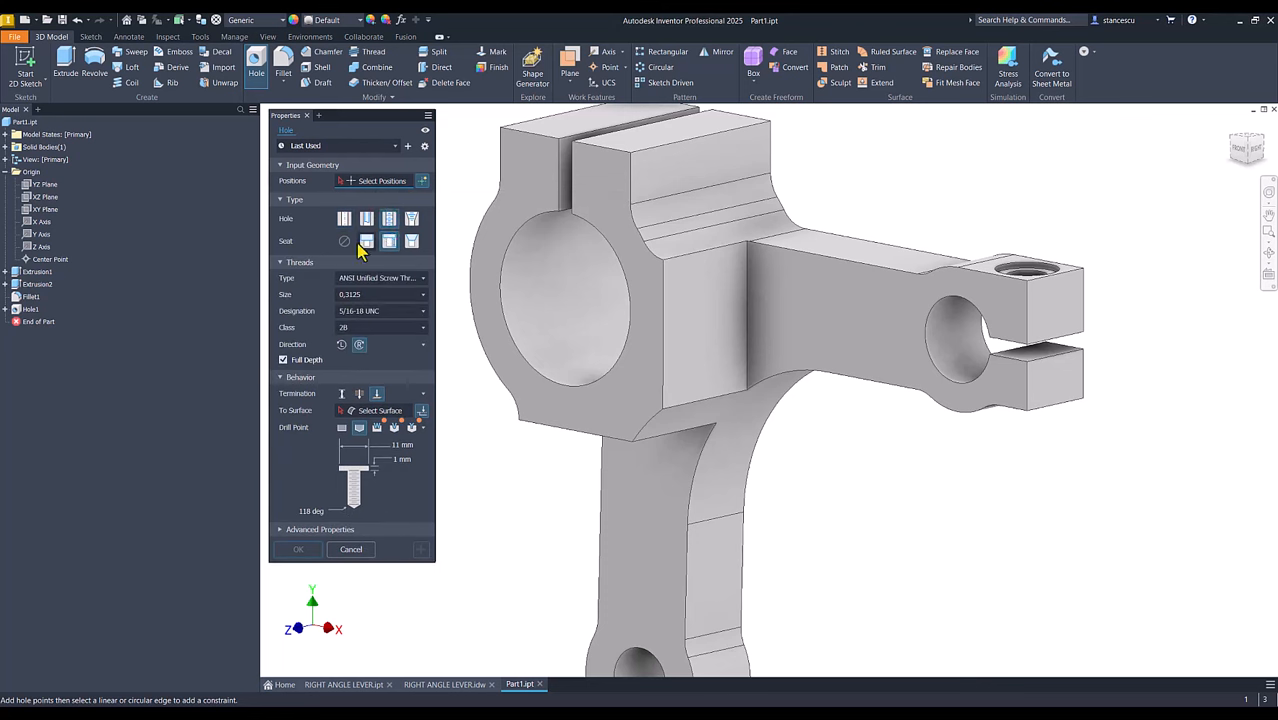
{"action": "left_click", "coordinate": [346, 242]}
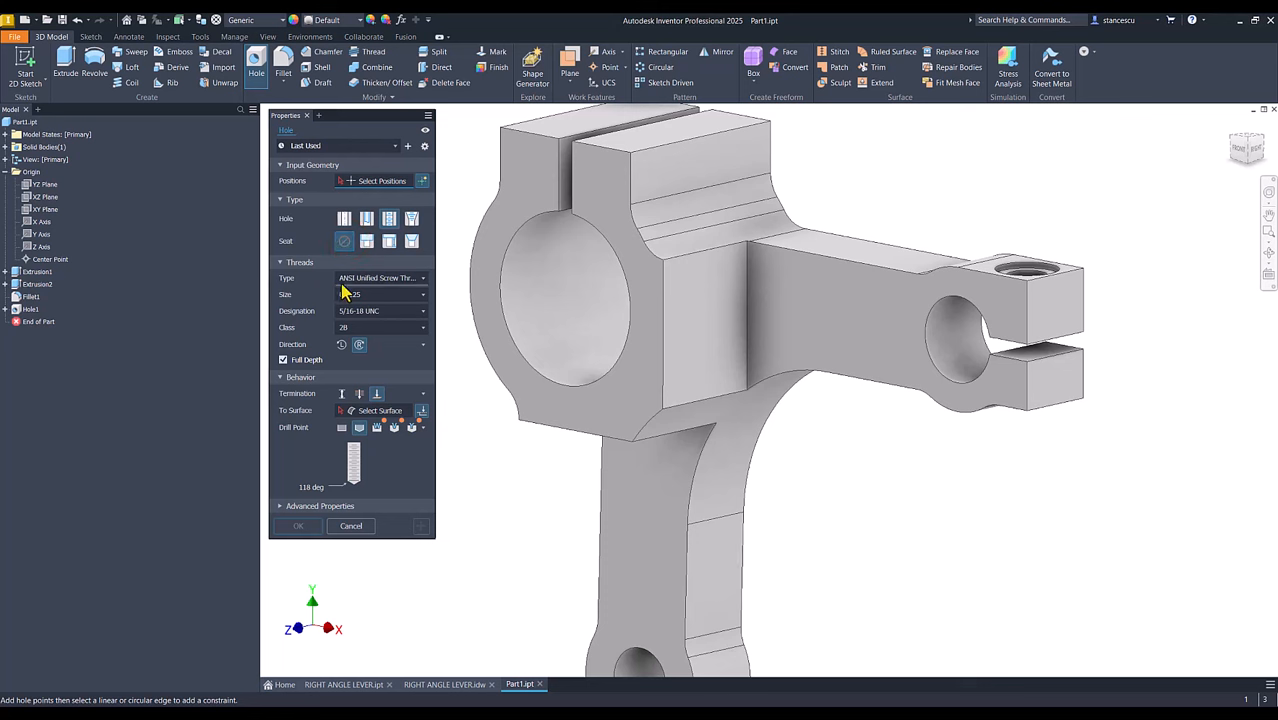
{"action": "left_click", "coordinate": [360, 284]}
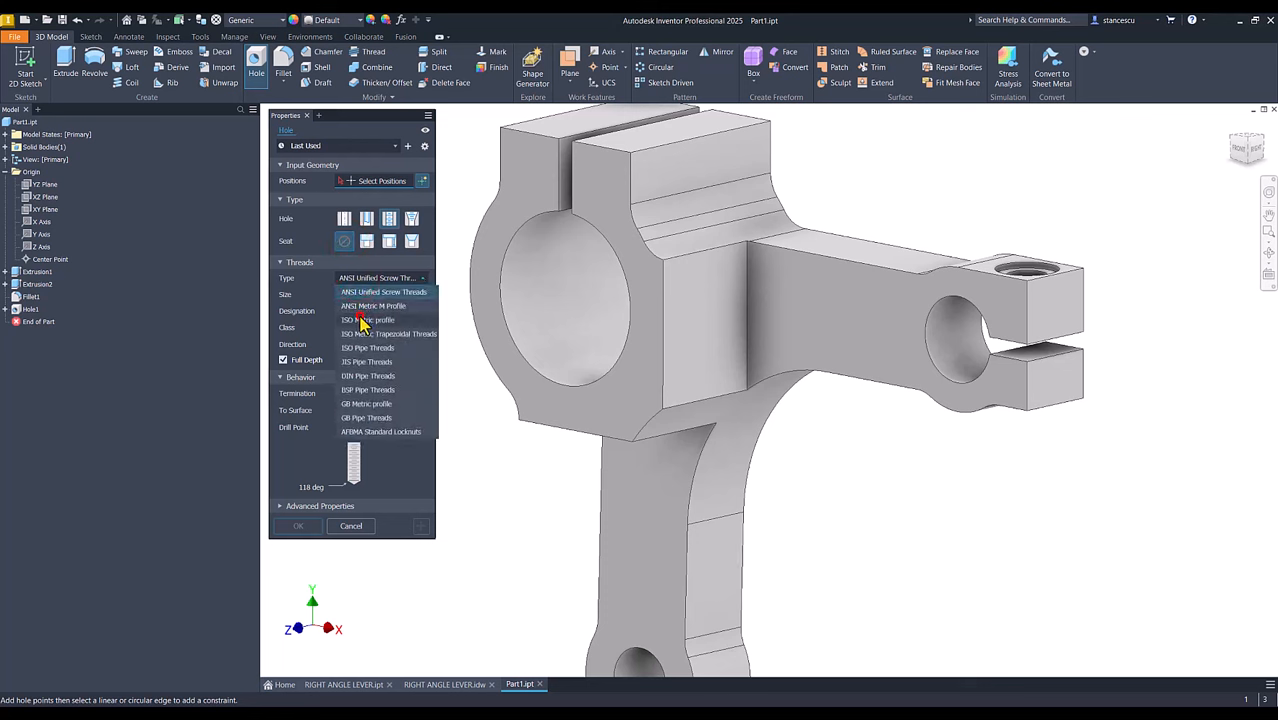
{"action": "left_click", "coordinate": [364, 311]}
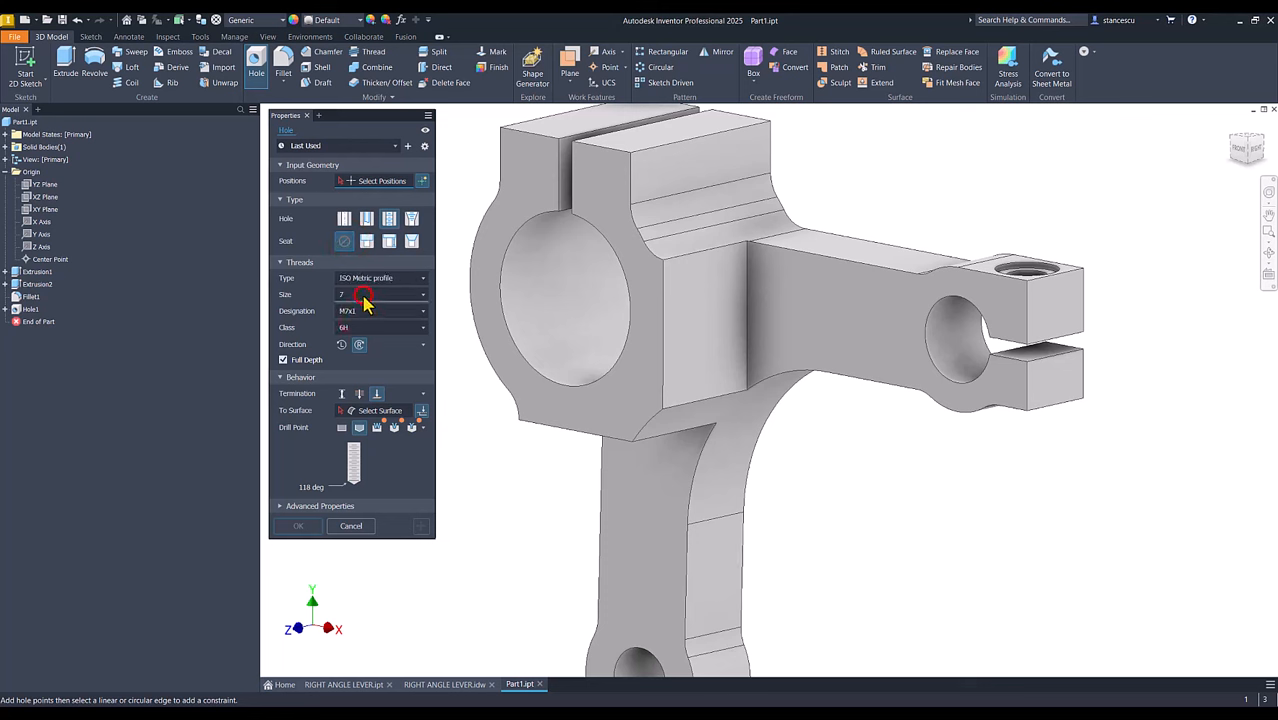
{"action": "left_click", "coordinate": [363, 298]}
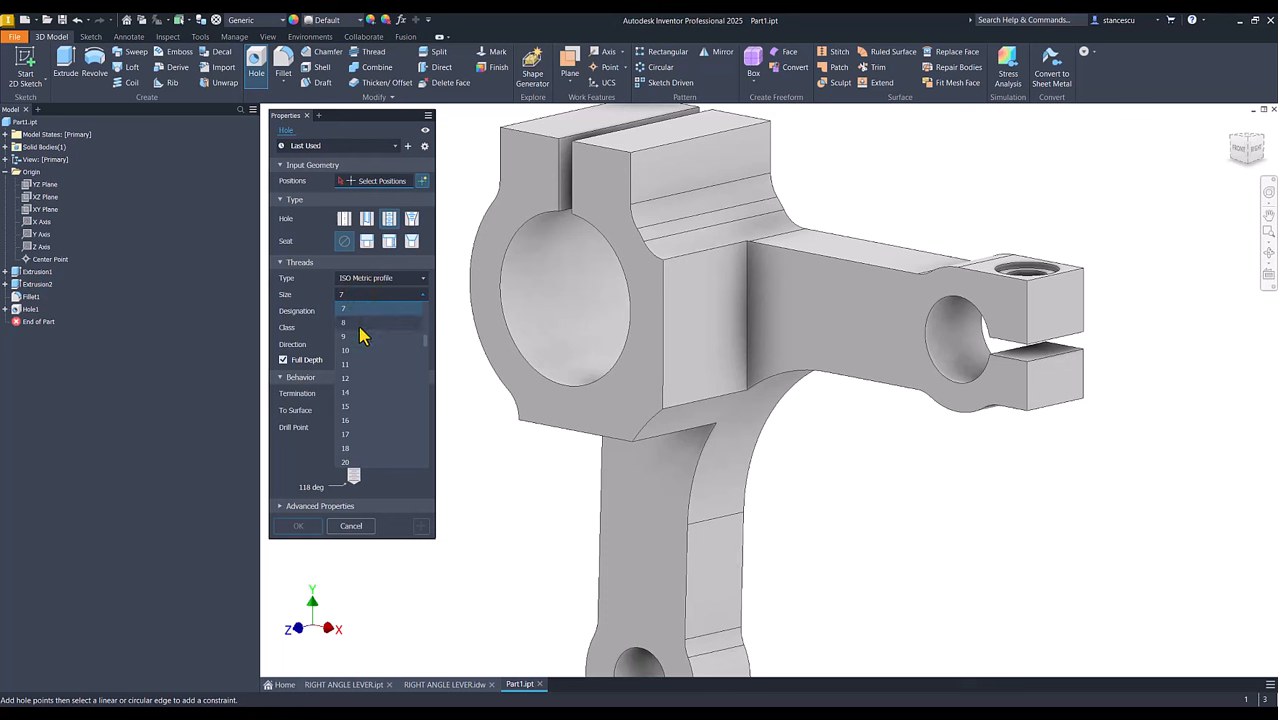
{"action": "scroll", "coordinate": [362, 336], "scroll_direction": "up", "scroll_amount": 1}
{"action": "left_click", "coordinate": [362, 321]}
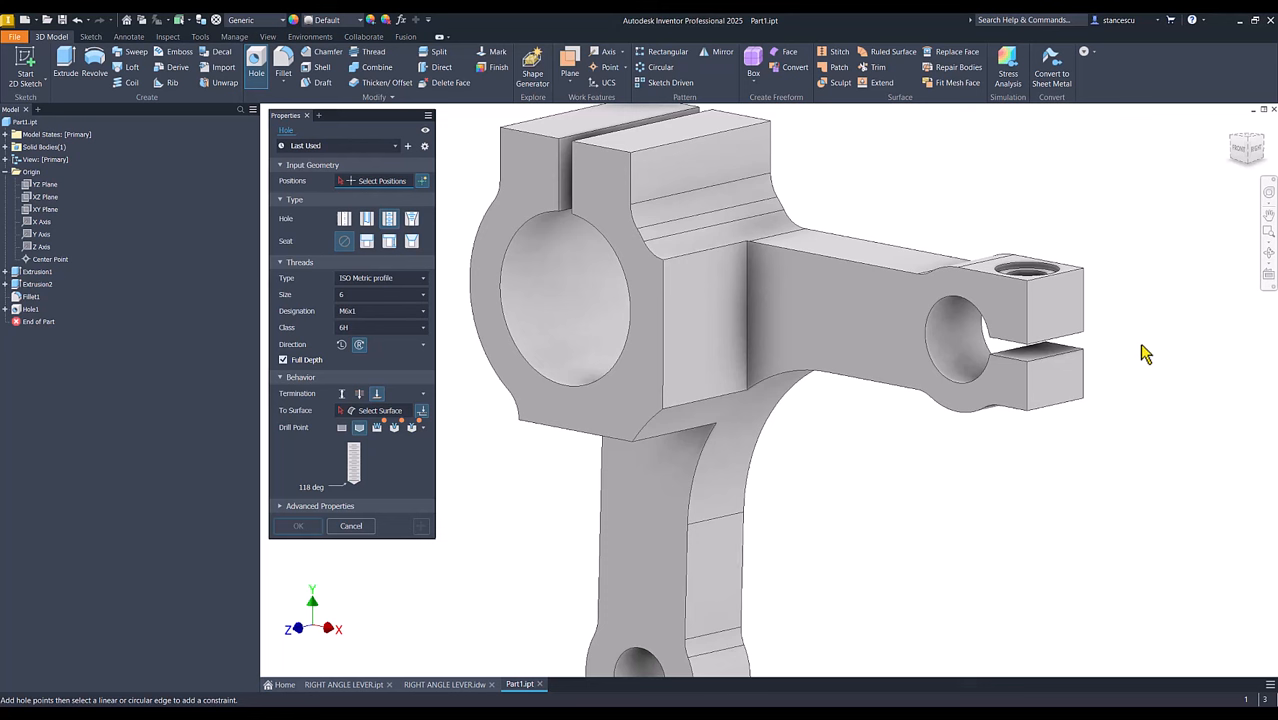
Place the tapped hole on the lower face of the clamp slot, concentric with the spotfaced hole above, and create it through all.
{"action": "left_click", "coordinate": [1066, 348]}
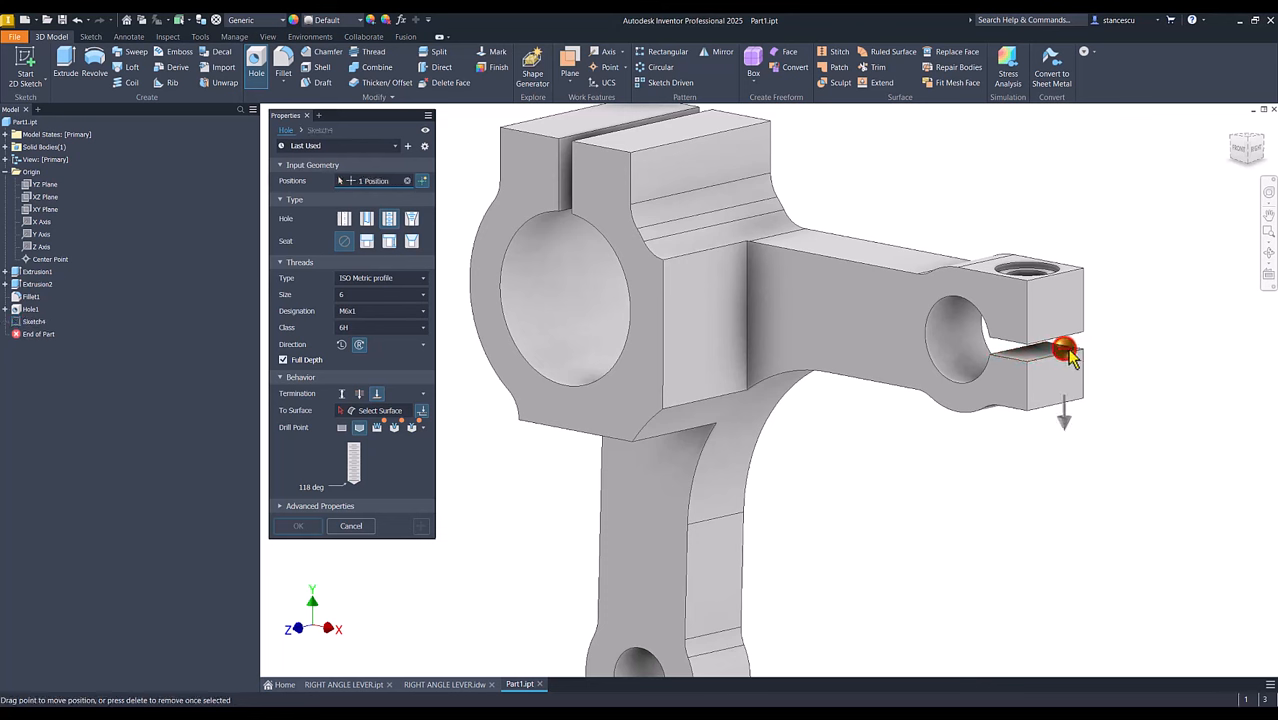
{"action": "left_click", "coordinate": [1062, 278]}
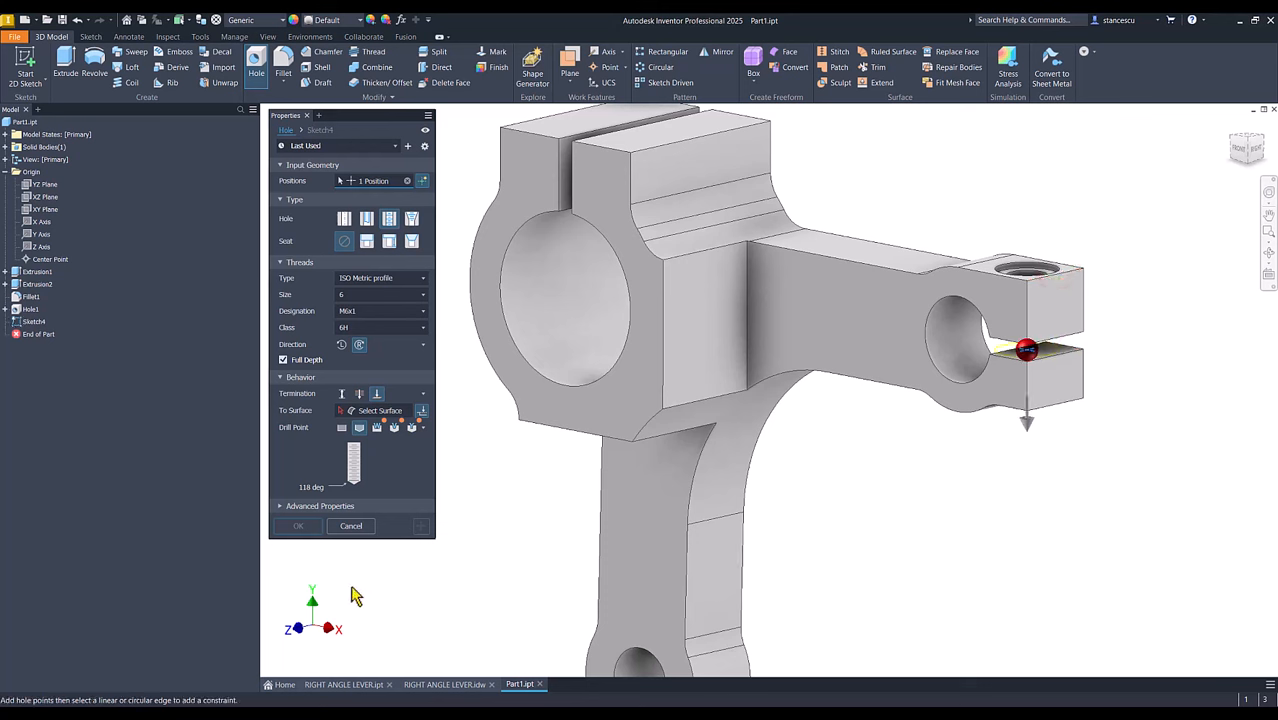
{"action": "left_click", "coordinate": [358, 394]}
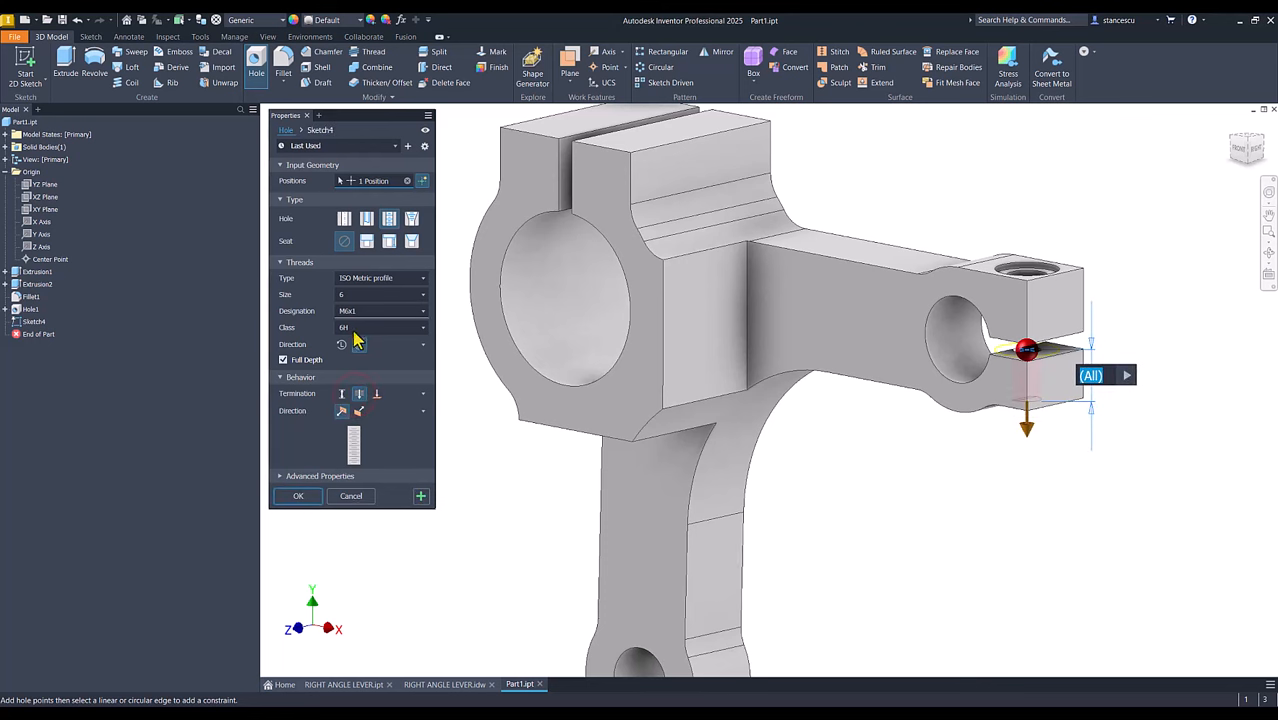
{"action": "left_click", "coordinate": [300, 495]}
{"action": "middle_click_drag", "start_coordinate": [868, 506], "coordinate": [932, 534], "text": "shift"}
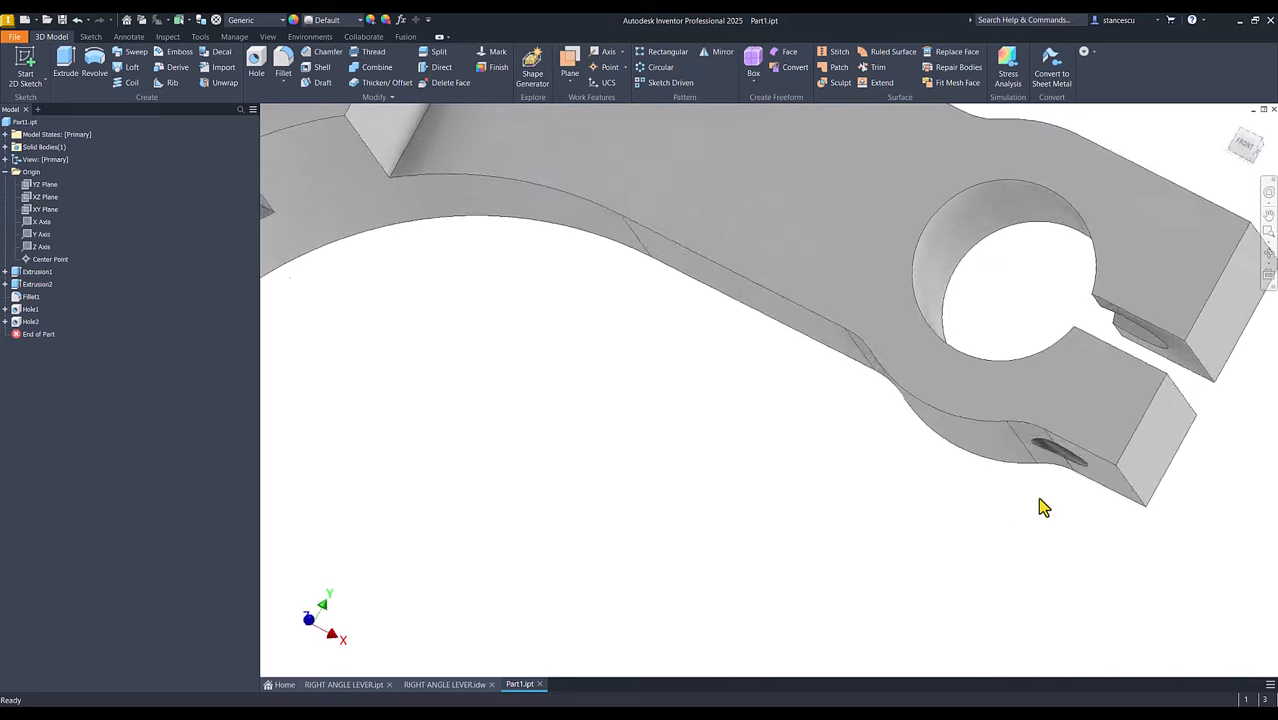
{"action": "key", "text": "F6"}
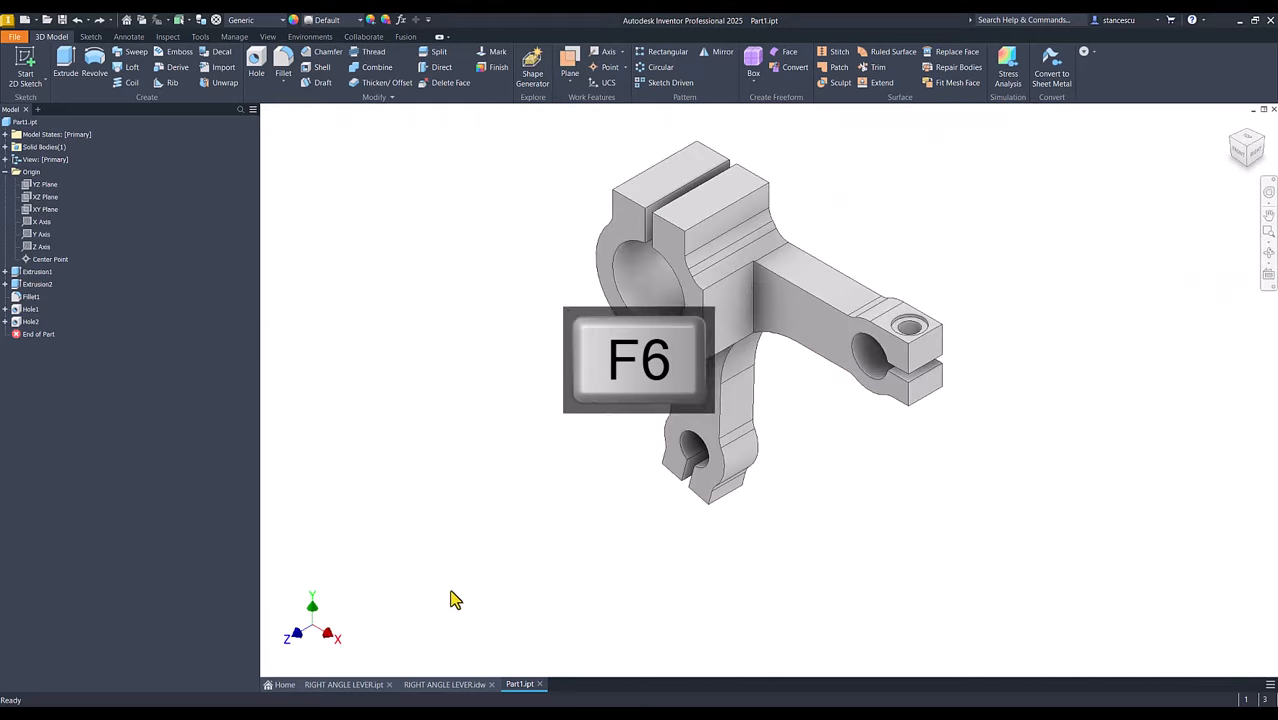
Check the lower arm's clamp holes in the drawing, then start a sketch on the part's XY plane with the graphics sliced.
{"action": "left_click", "coordinate": [446, 685]}
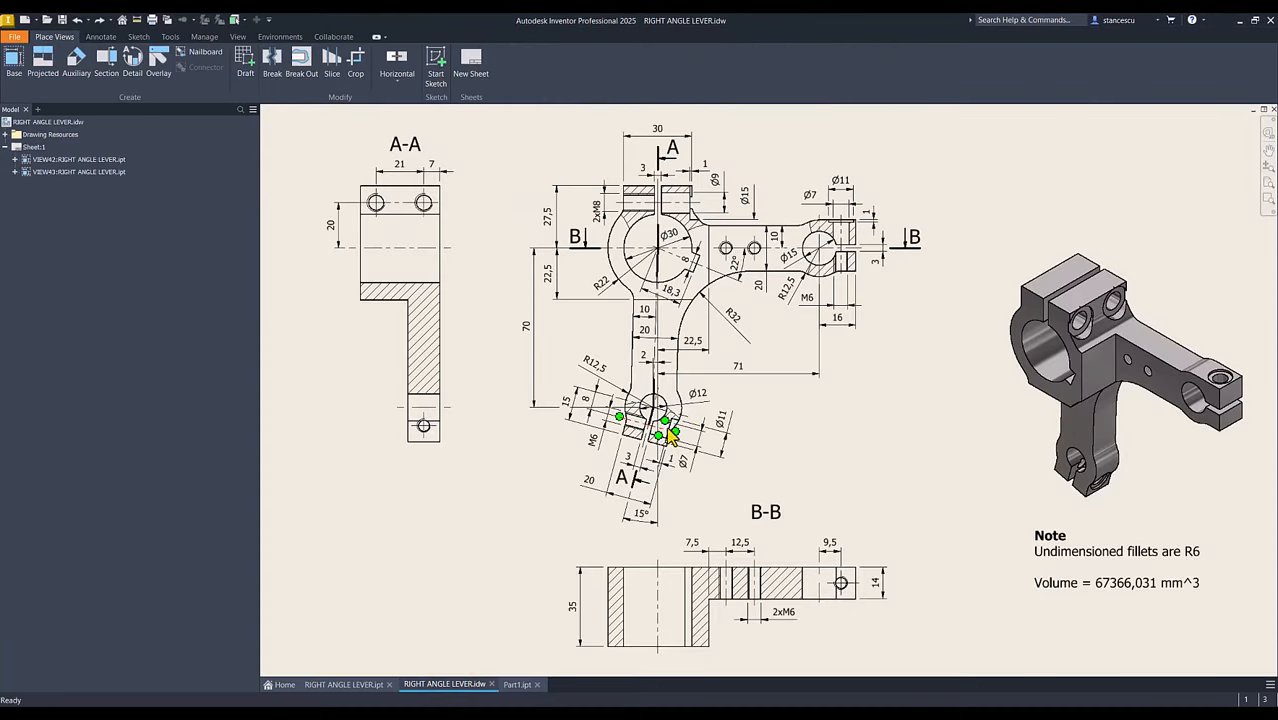
{"action": "scroll", "coordinate": [668, 428], "scroll_direction": "down", "scroll_amount": 6}
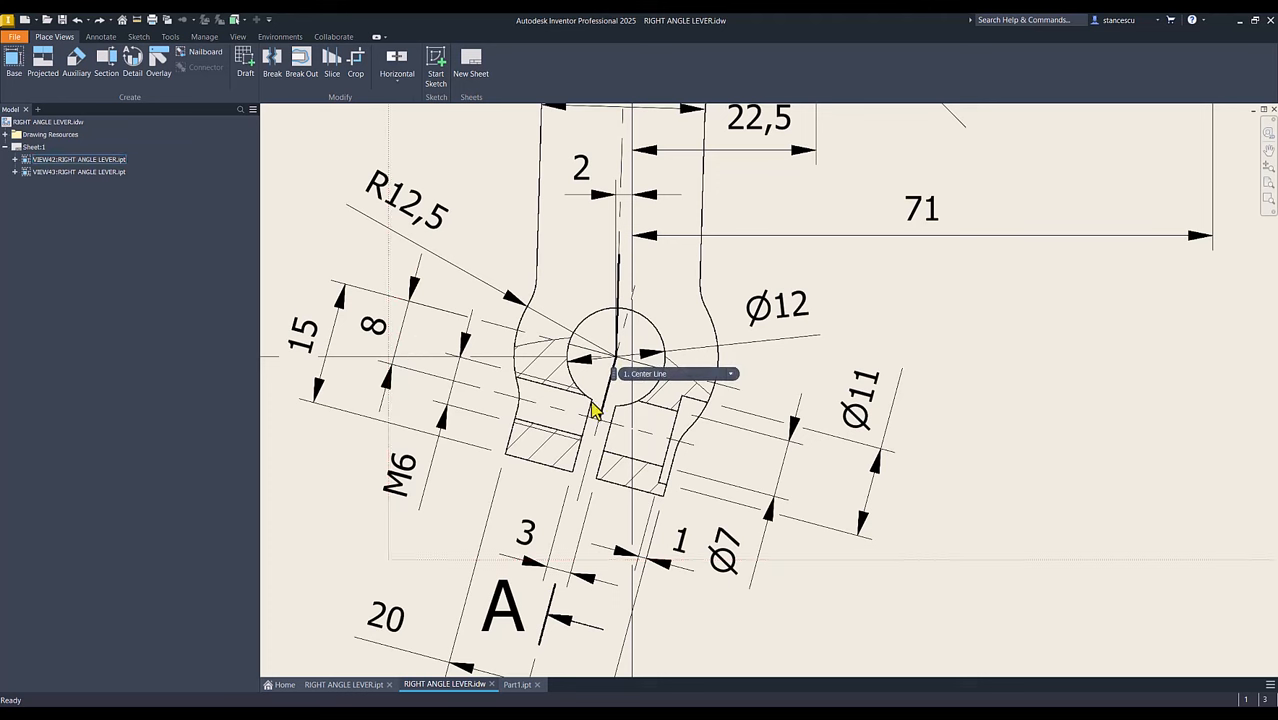
{"action": "key", "text": "Home"}
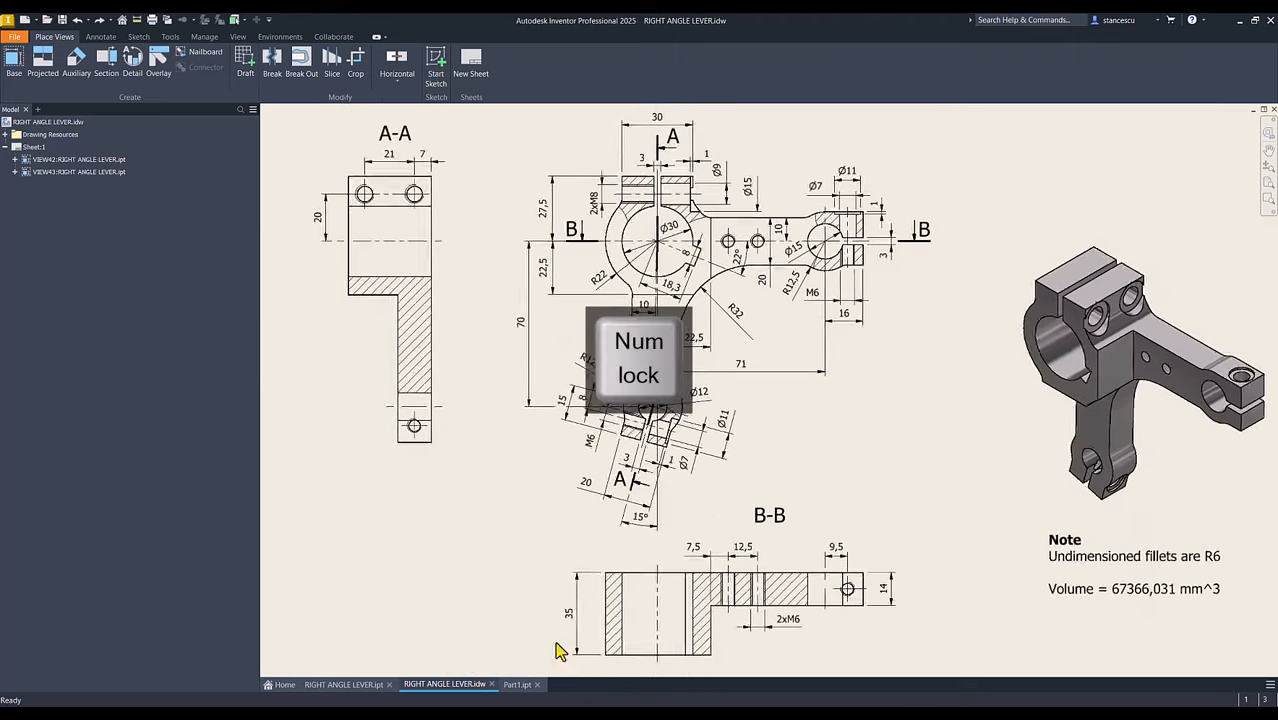
{"action": "left_click", "coordinate": [516, 685]}
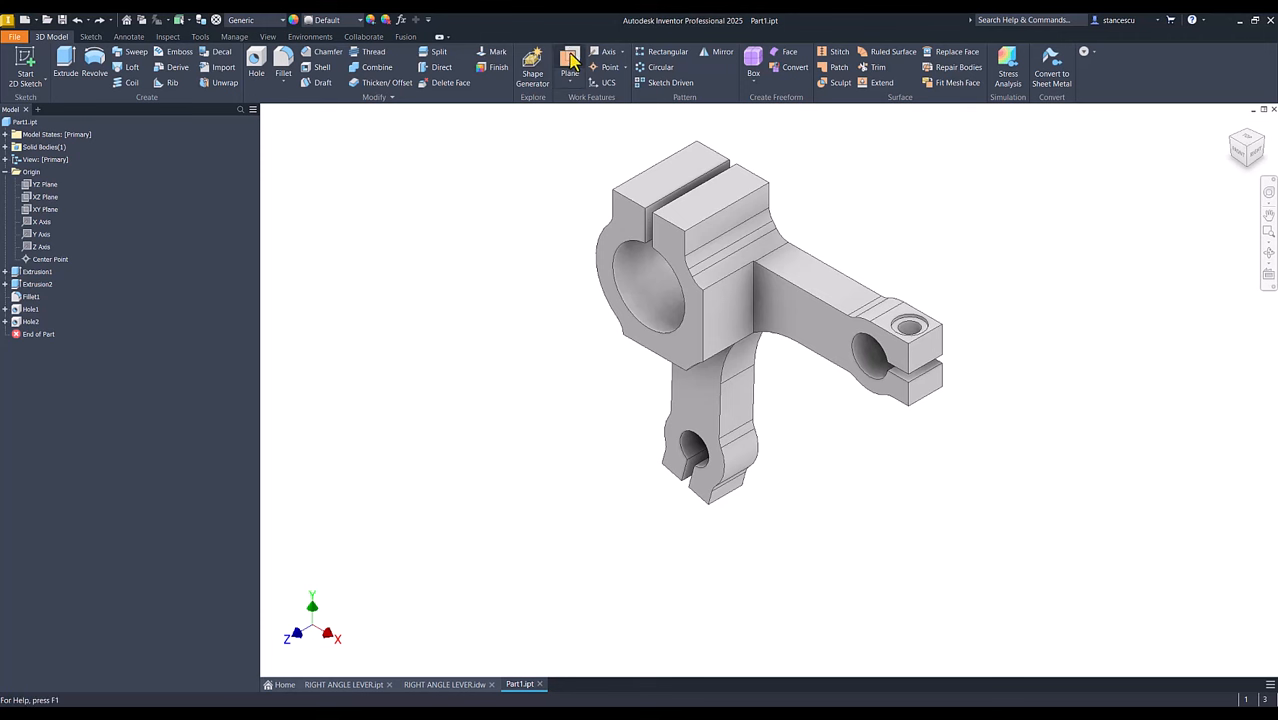
{"action": "left_click", "coordinate": [44, 209]}
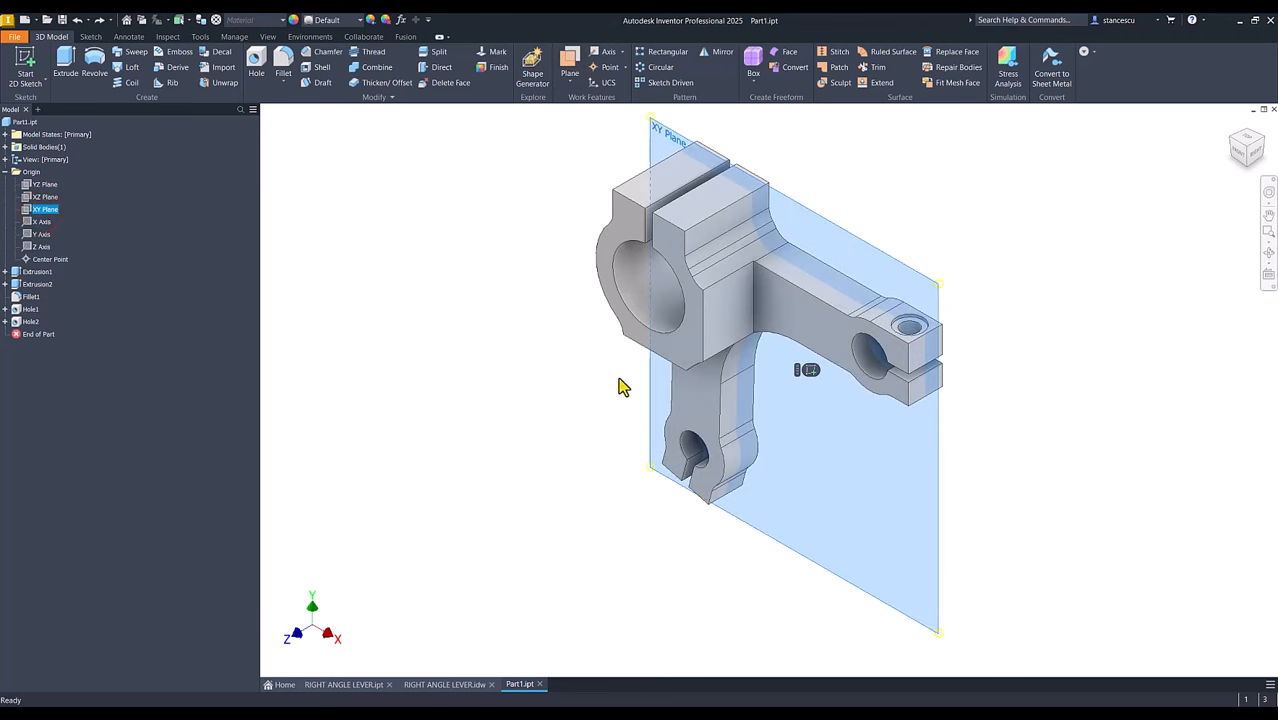
{"action": "left_click", "coordinate": [808, 371]}
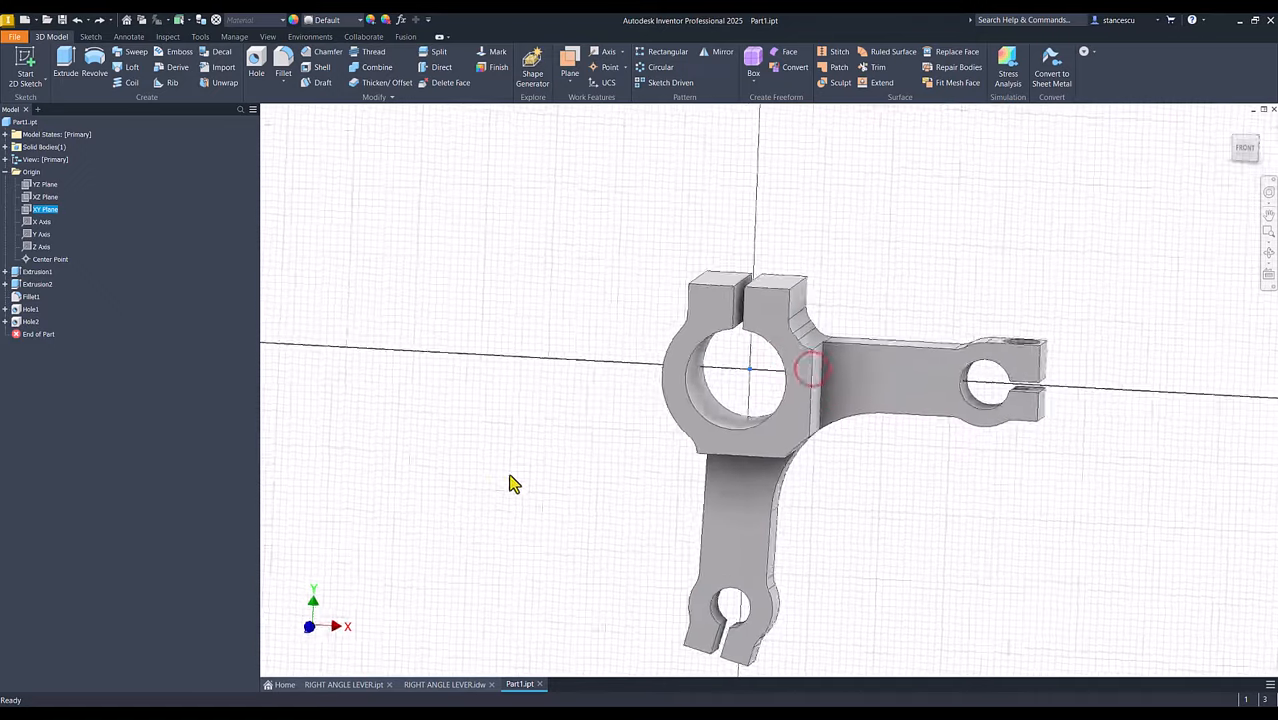
{"action": "key", "text": "Num_Lock"}
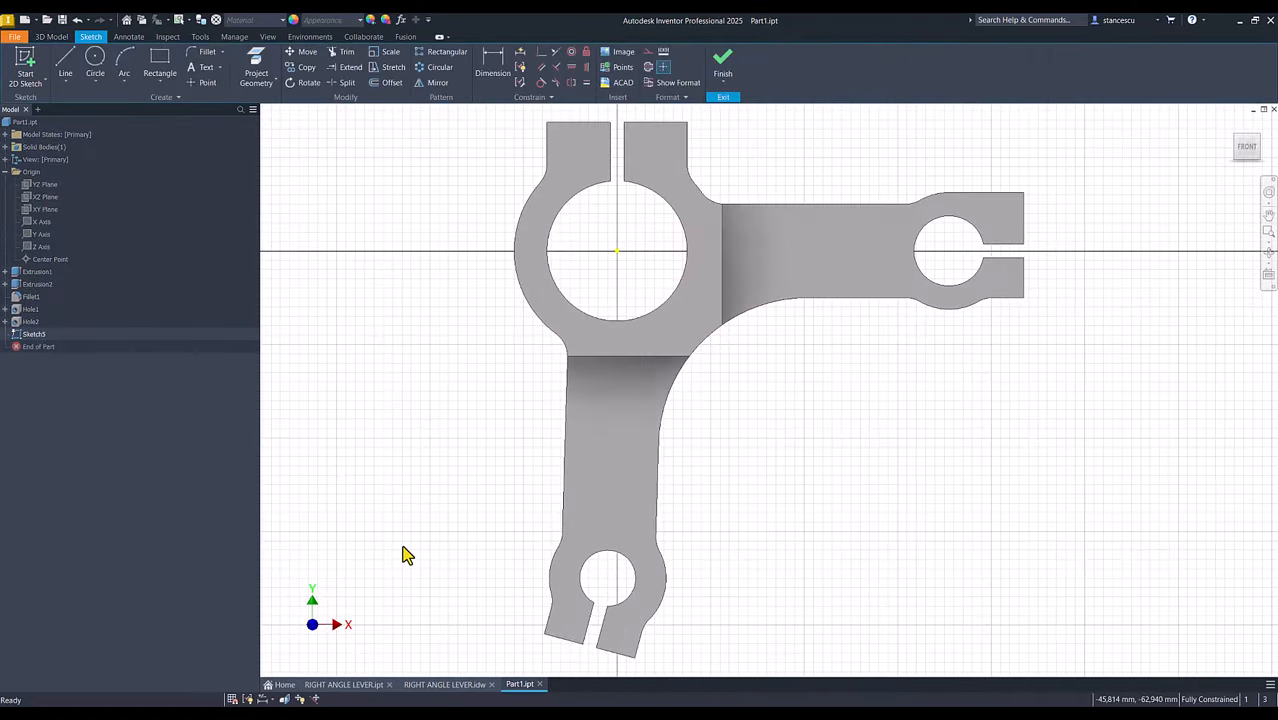
{"action": "key", "text": "F7"}
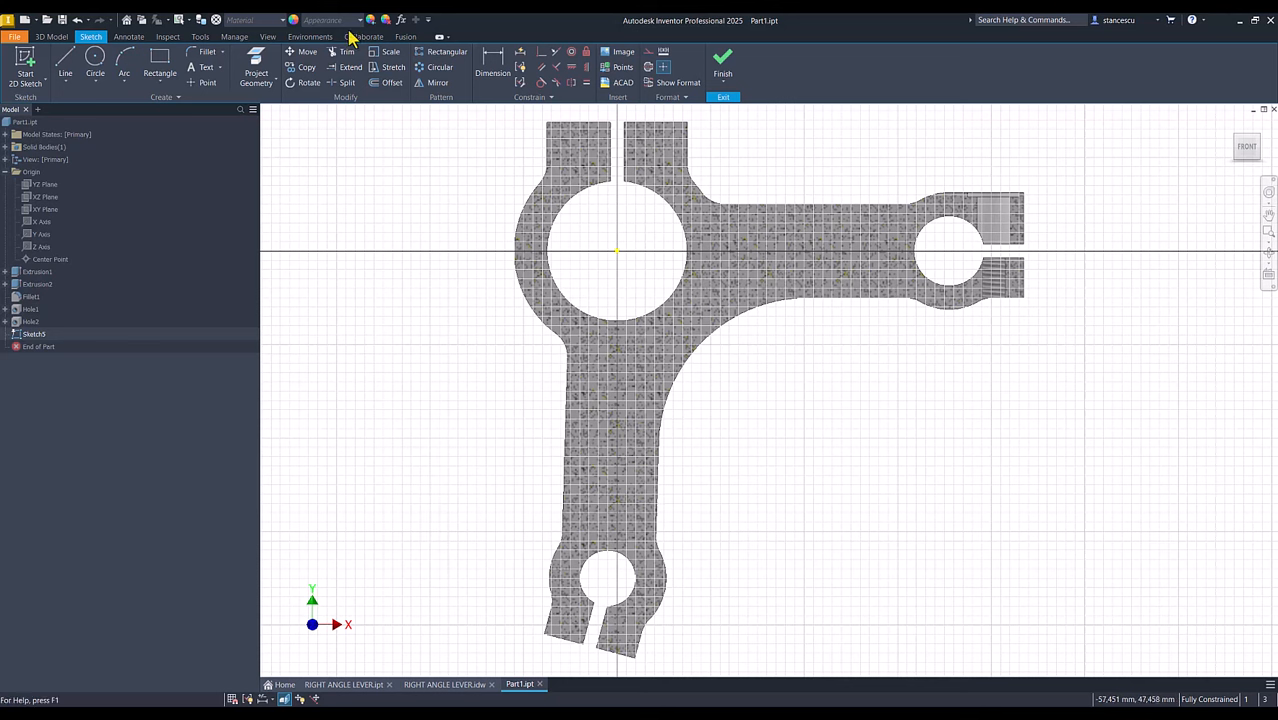
Project the lower clamp's bore and the slot, outer and end edges of its right jaw into the sketch.
{"action": "left_click", "coordinate": [253, 60]}
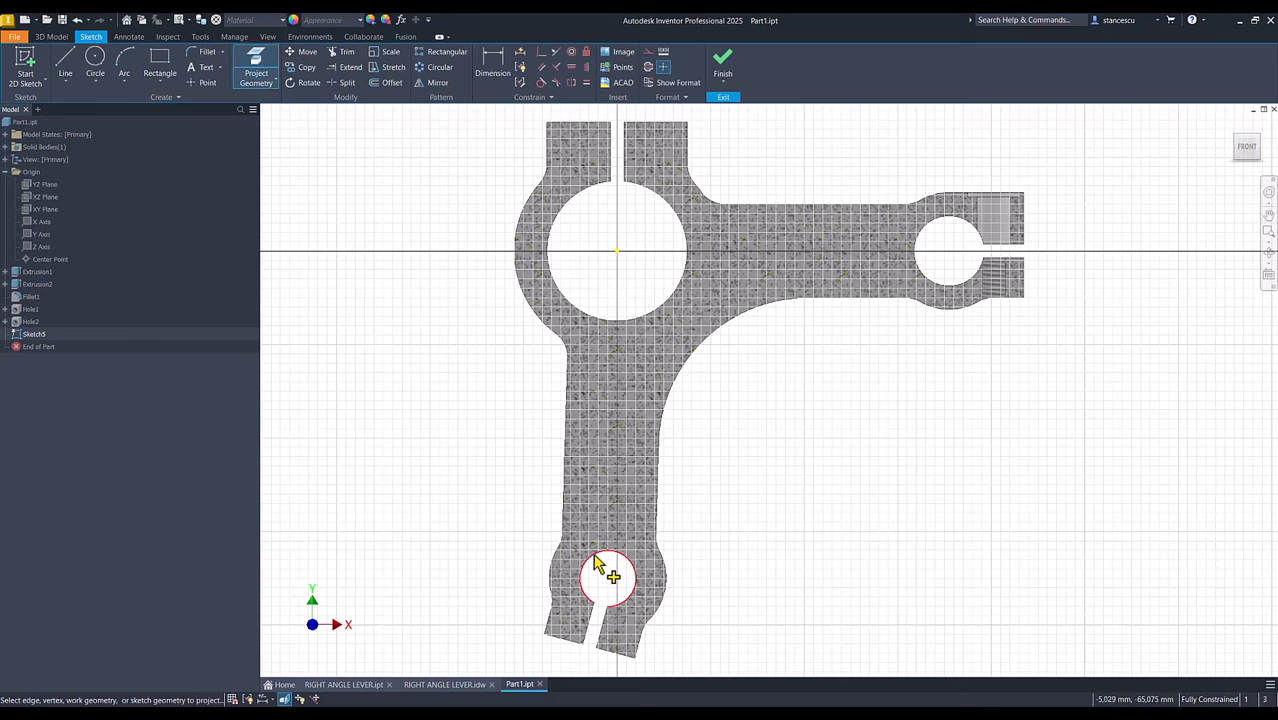
{"action": "left_click", "coordinate": [594, 566]}
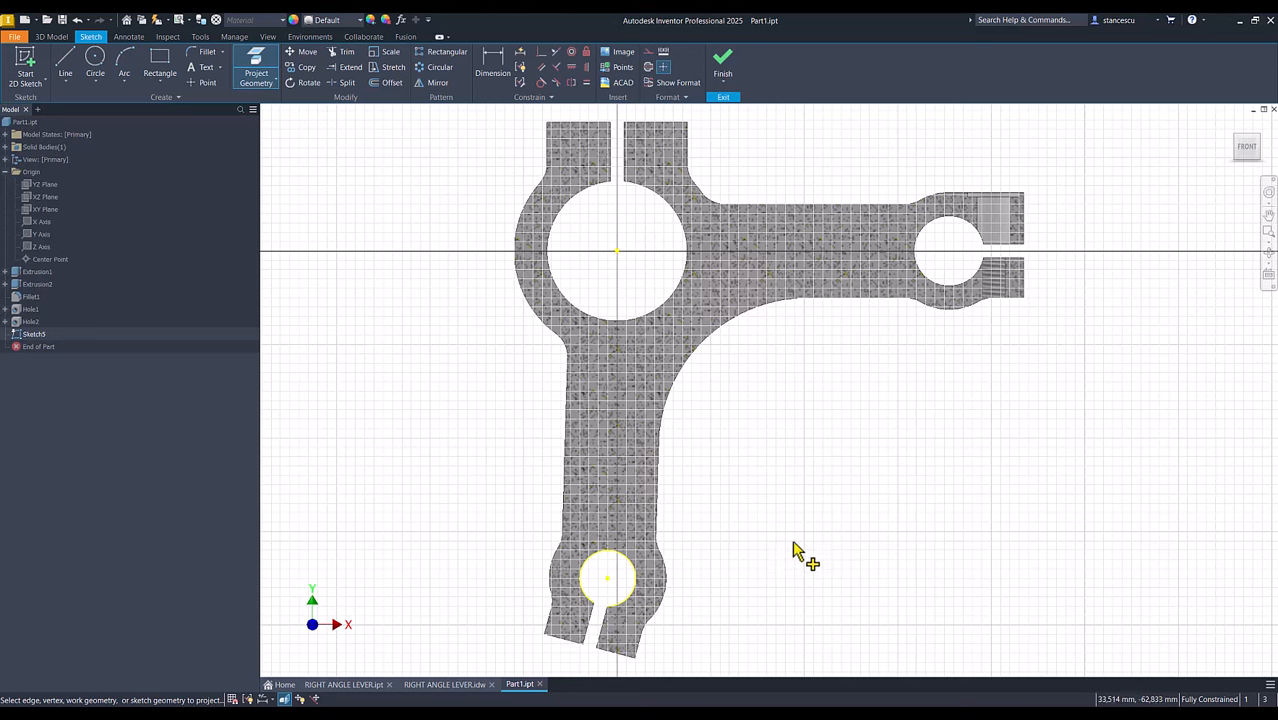
{"action": "left_click", "coordinate": [604, 627]}
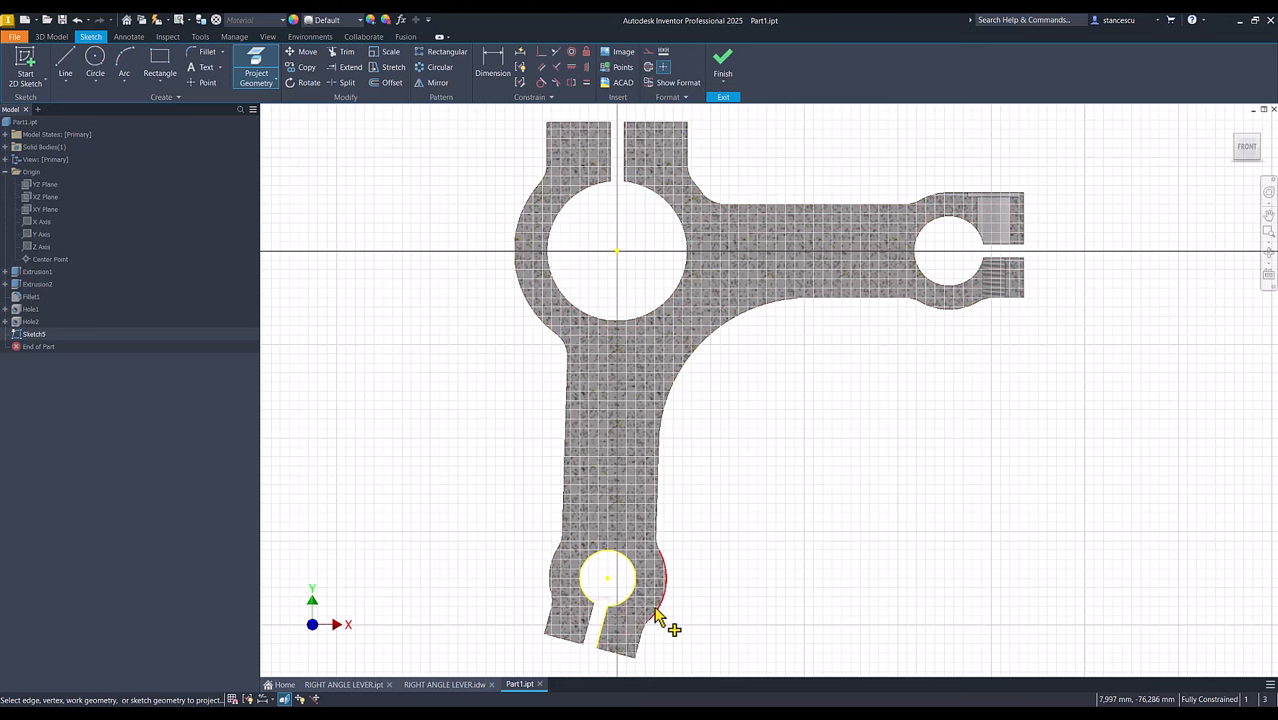
{"action": "left_click", "coordinate": [655, 612]}
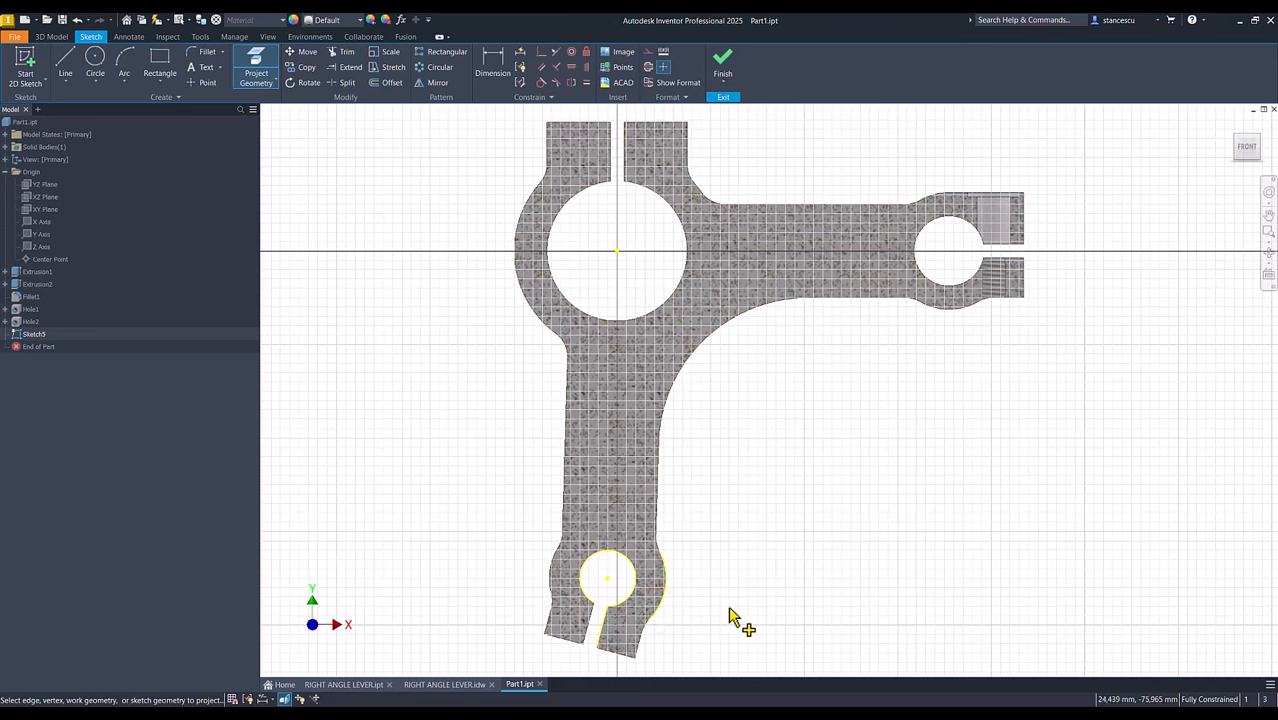
{"action": "left_click", "coordinate": [642, 648]}
Draw a stepped chain of perpendicular lines across the right jaw from its slot edge, with an outer side about 8.1 mm and a step about 4 mm.
{"action": "scroll", "coordinate": [701, 620], "scroll_direction": "up", "scroll_amount": 3}
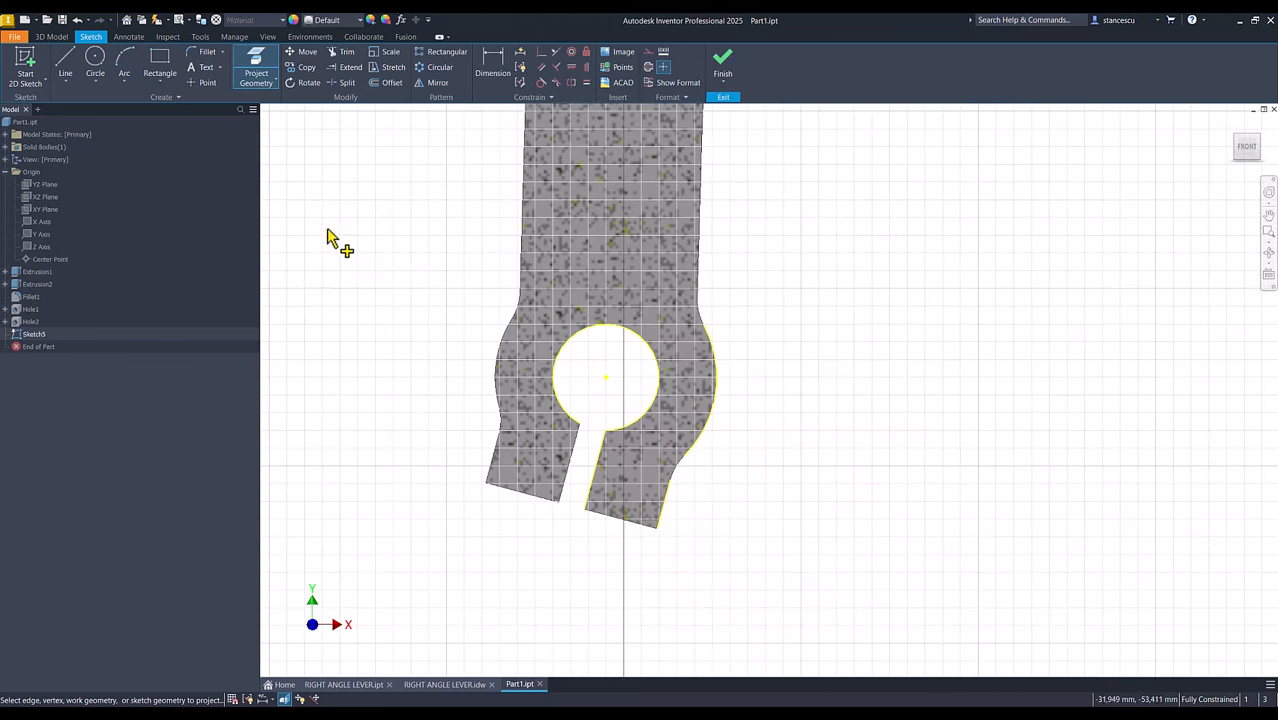
{"action": "left_click", "coordinate": [67, 62]}
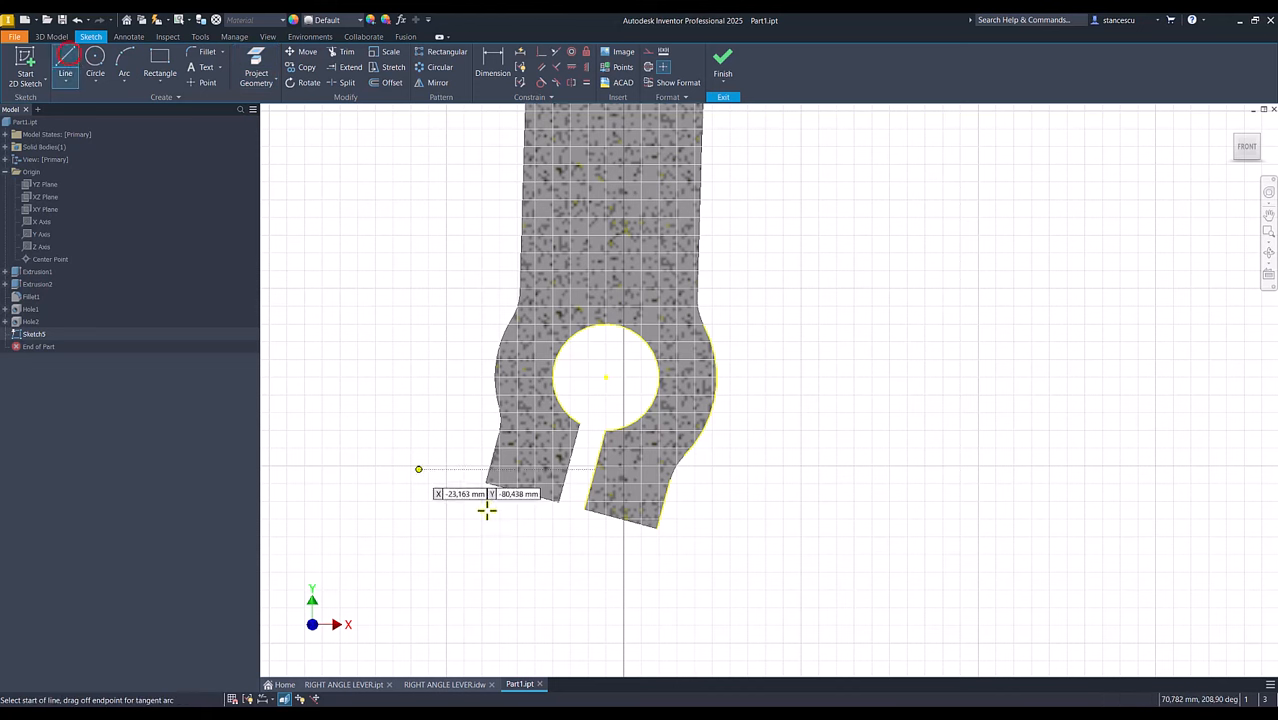
{"action": "left_click", "coordinate": [598, 460]}
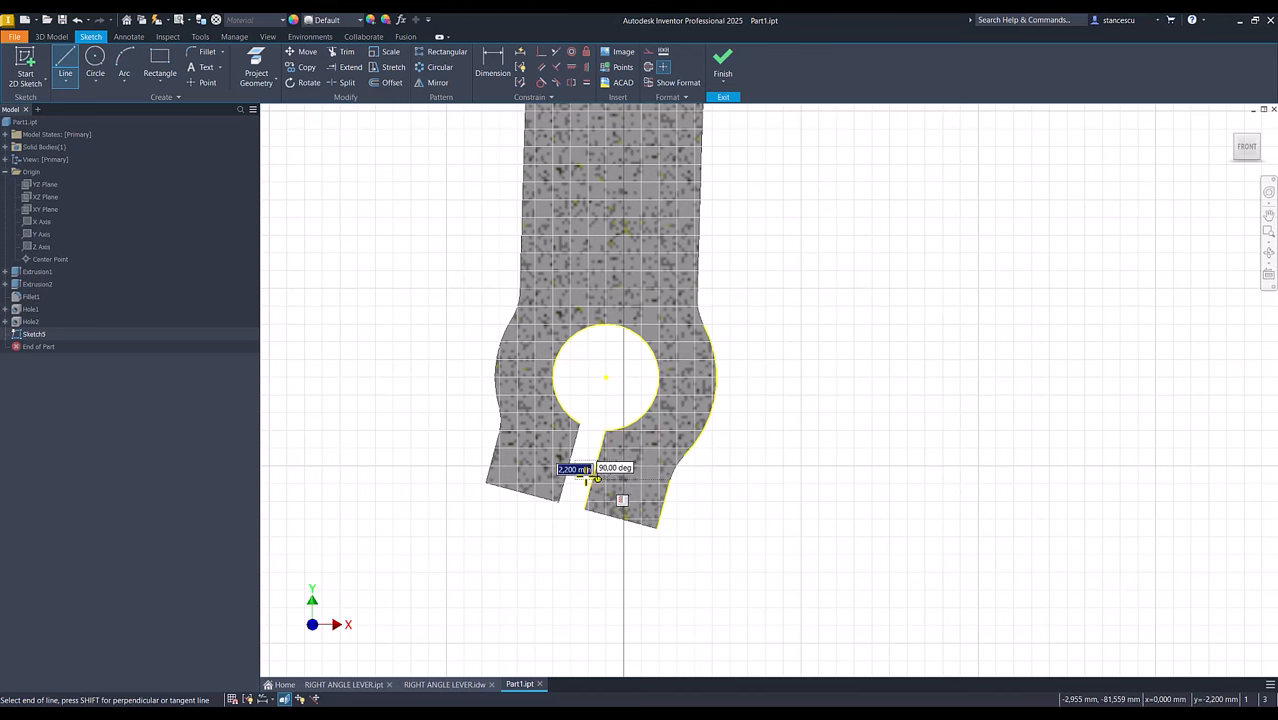
{"action": "left_click", "coordinate": [719, 493]}
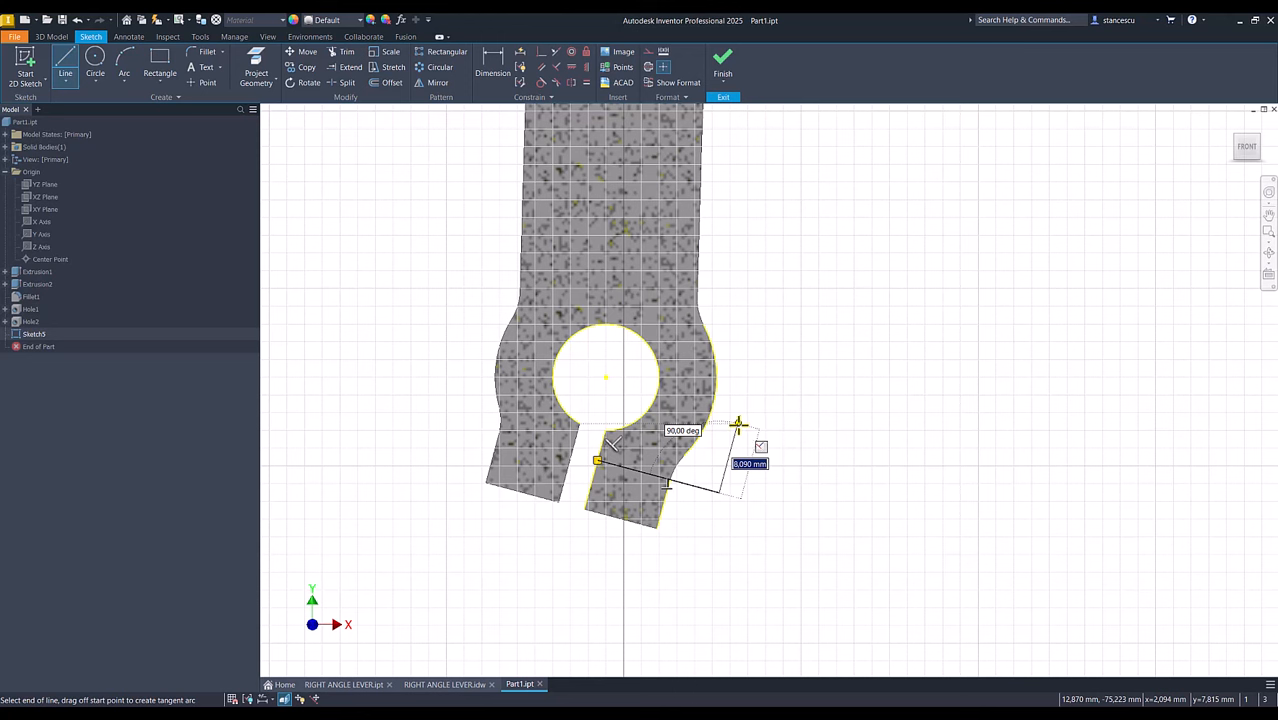
{"action": "left_click", "coordinate": [679, 408]}
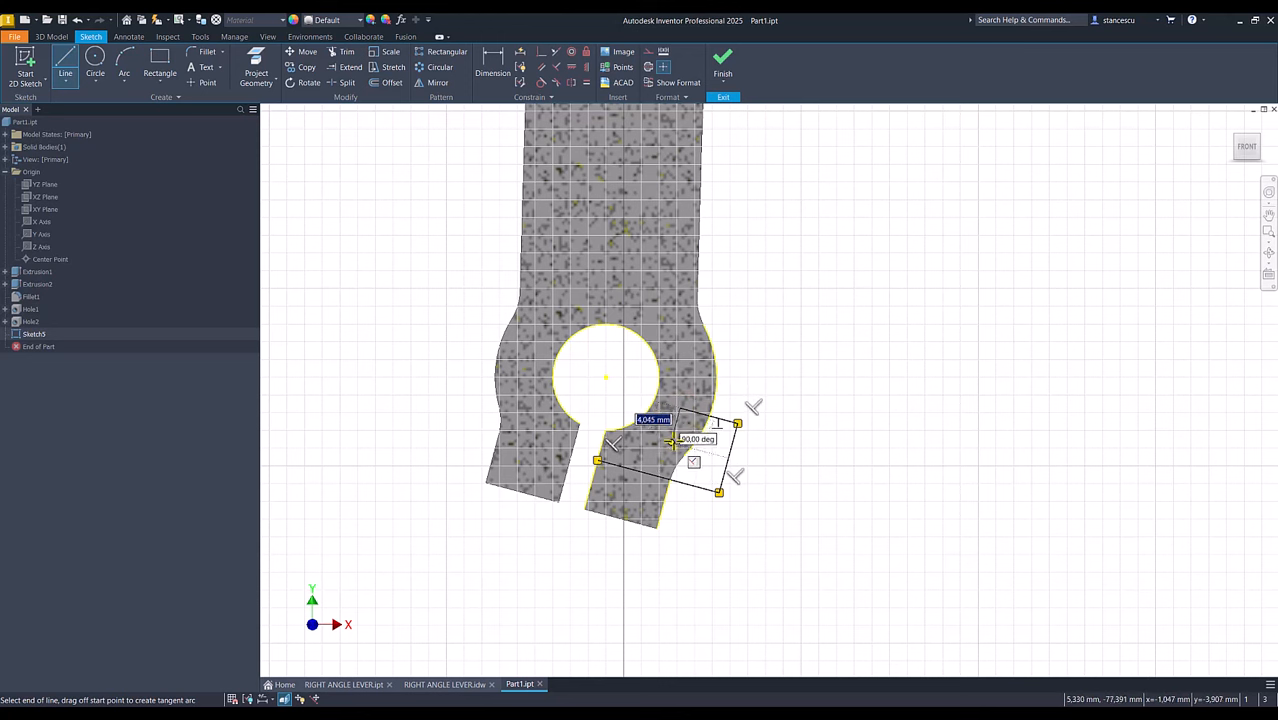
{"action": "left_click", "coordinate": [680, 410]}
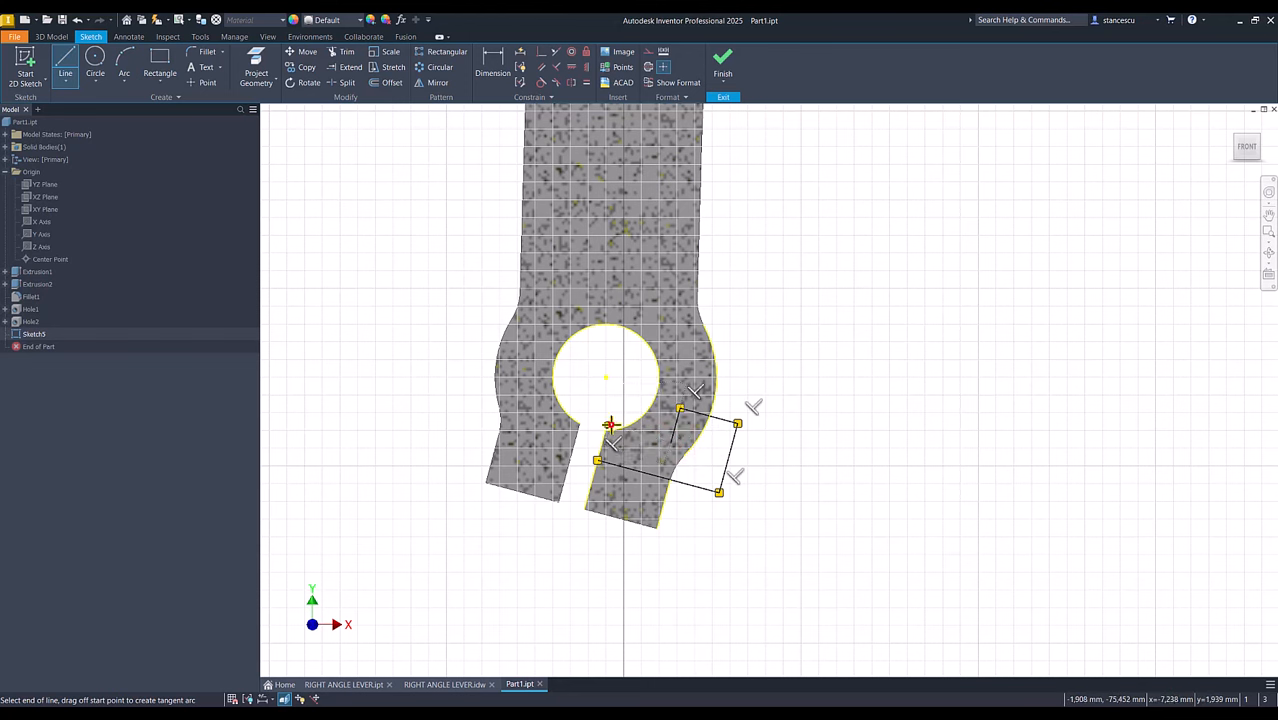
{"action": "left_click", "coordinate": [607, 424]}
{"action": "right_click", "coordinate": [585, 393]}
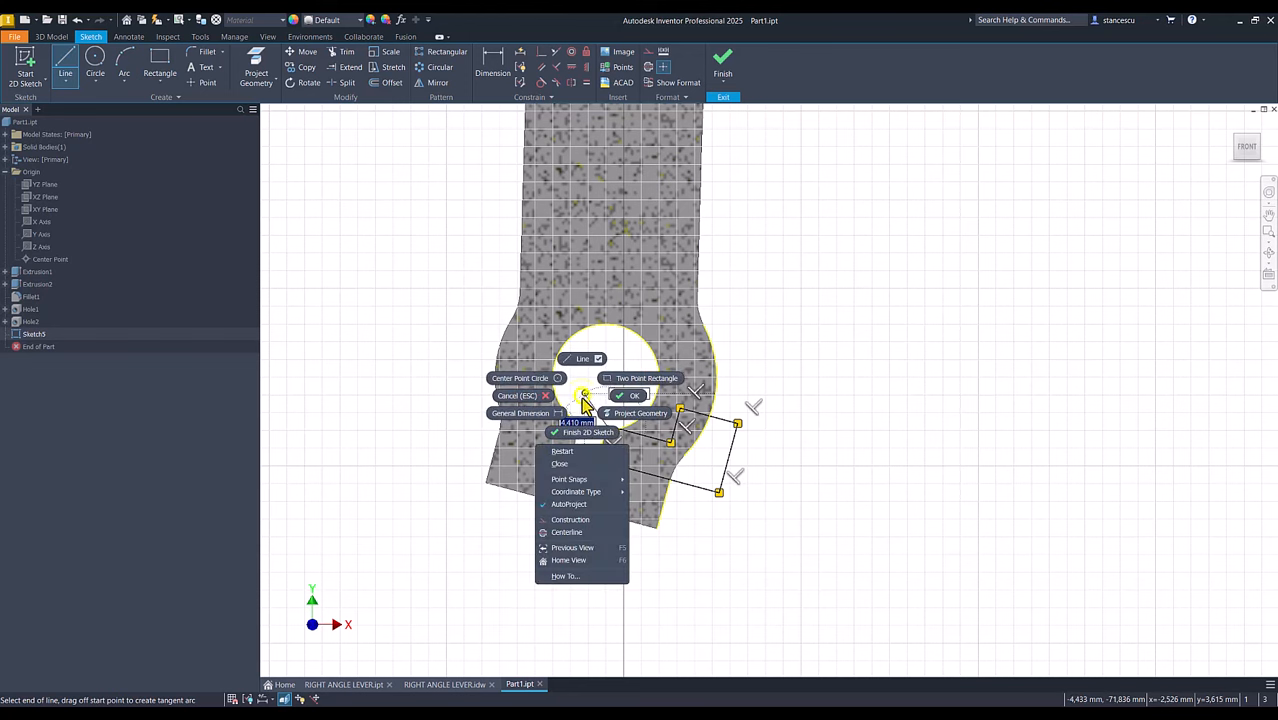
{"action": "left_click", "coordinate": [560, 466]}
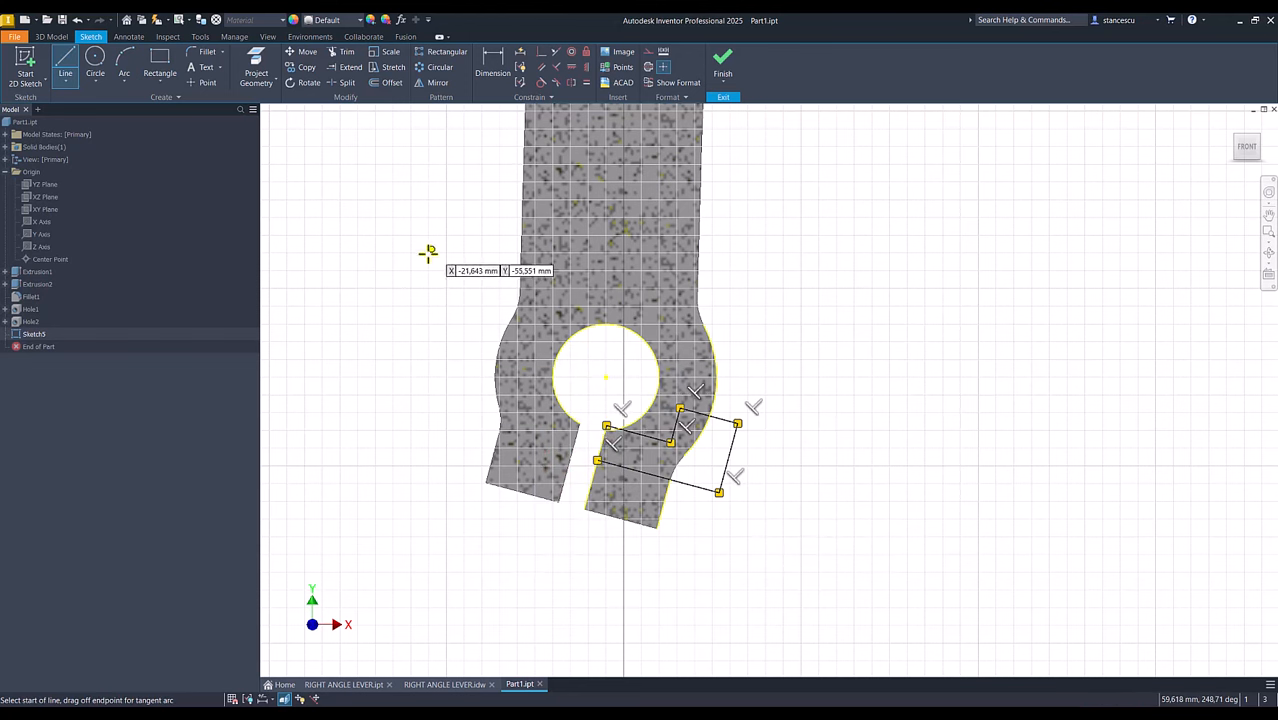
Dimension the lowest profile line across the right jaw 8 mm from the centre of the lower clamp's bore.
{"action": "left_click", "coordinate": [500, 66]}
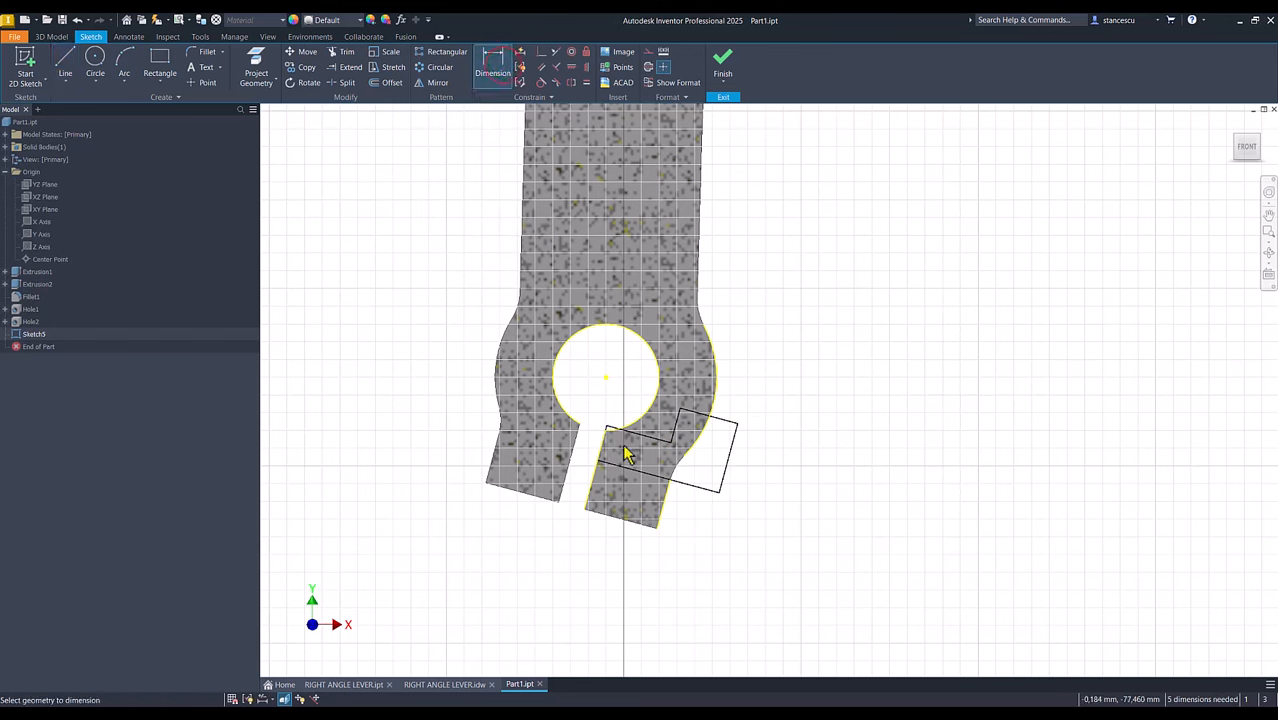
{"action": "left_click", "coordinate": [634, 474]}
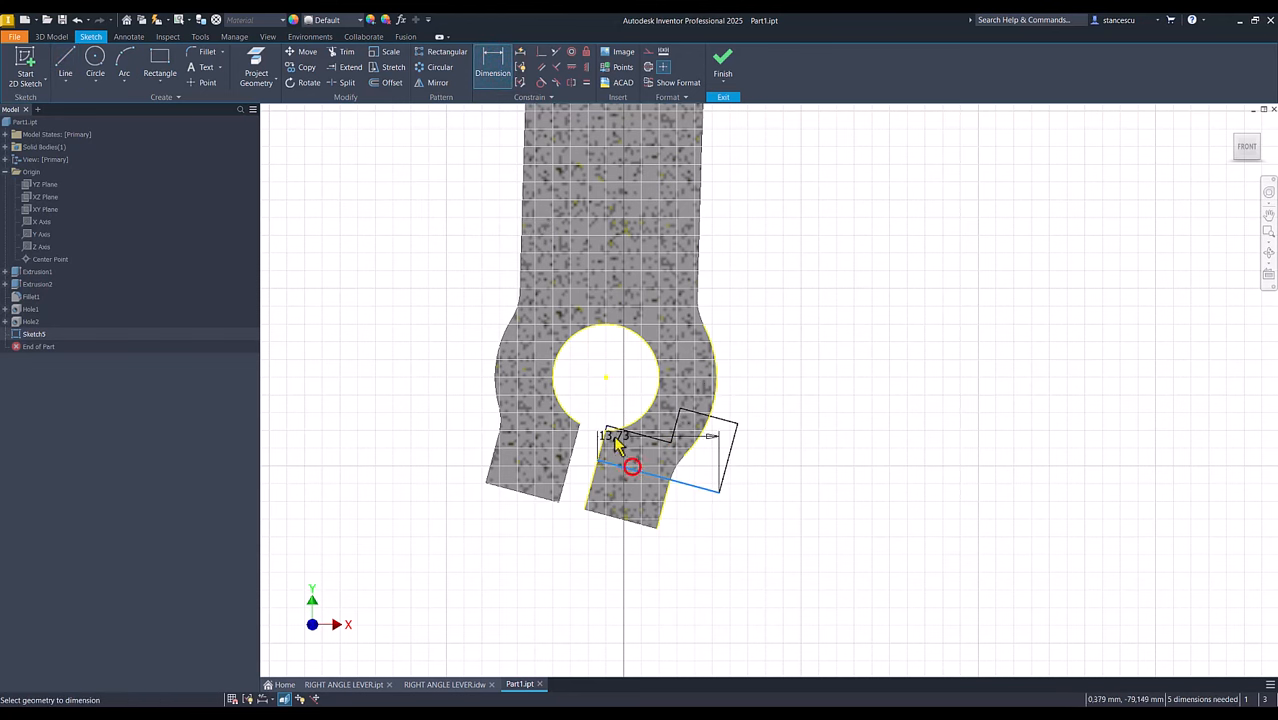
{"action": "left_click", "coordinate": [606, 379]}
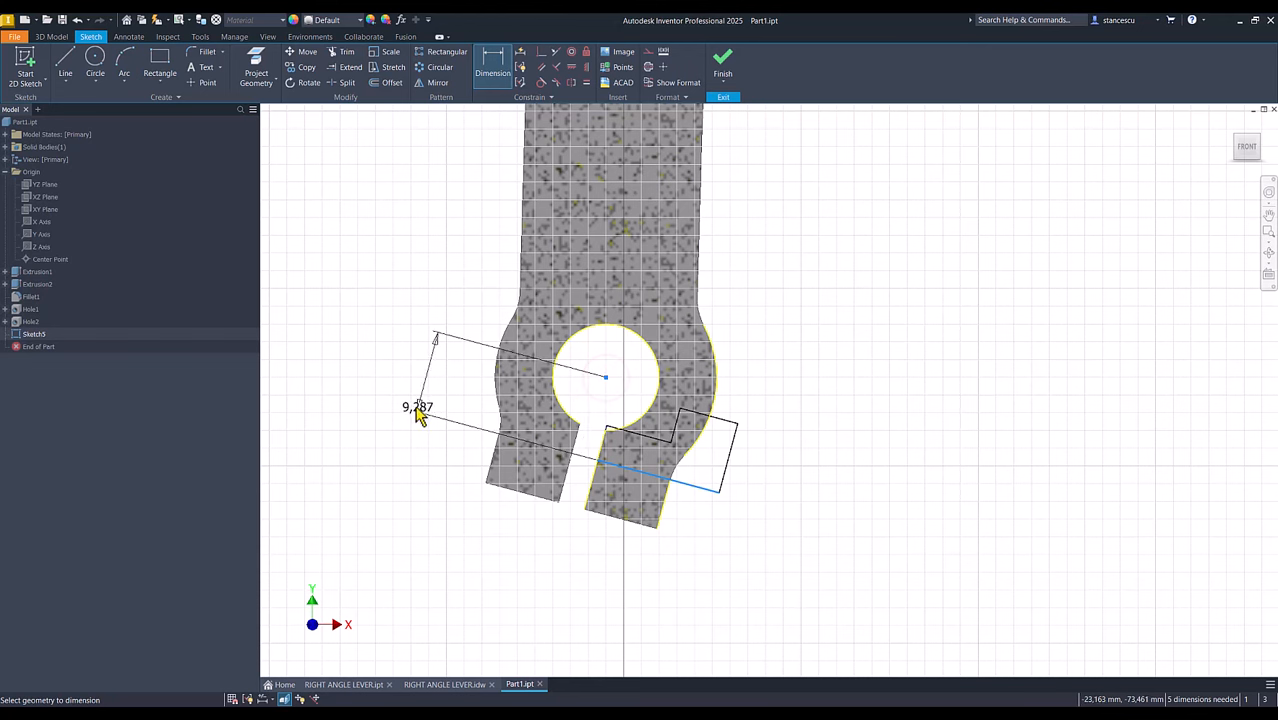
{"action": "left_click", "coordinate": [419, 373]}
{"action": "type", "text": "8"}
{"action": "key", "text": "Return"}
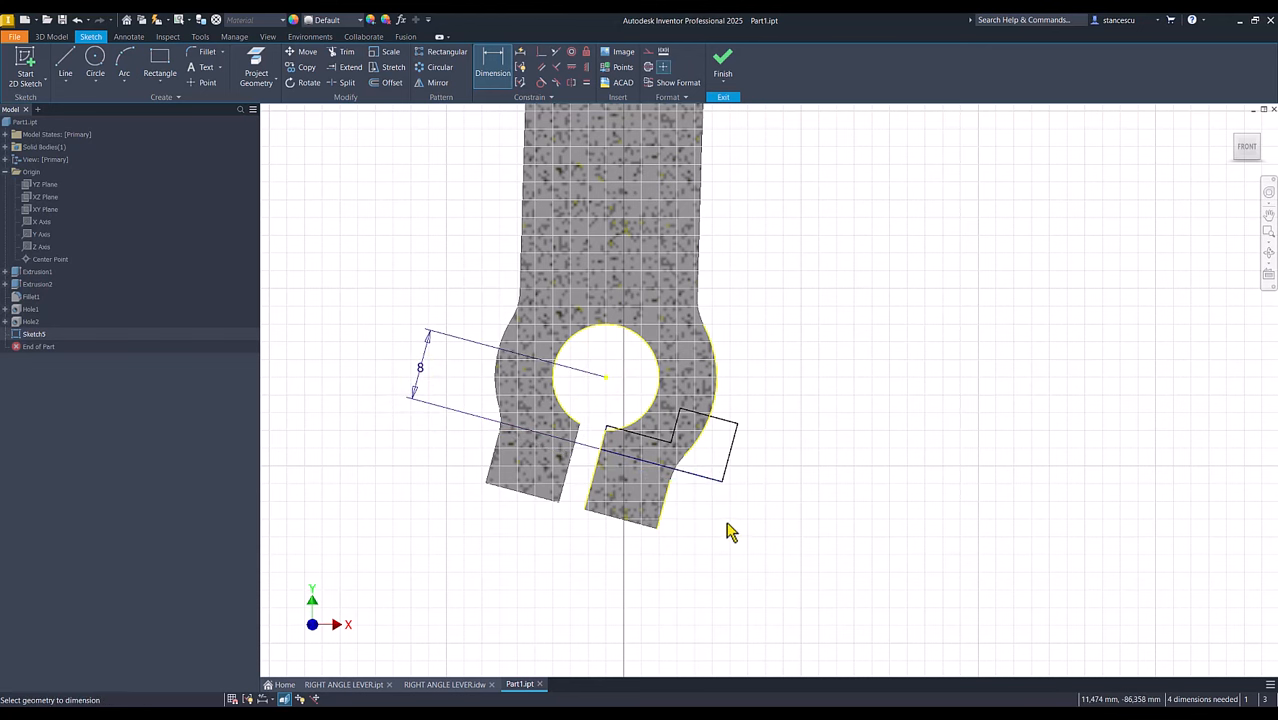
{"action": "key", "text": "Escape"}
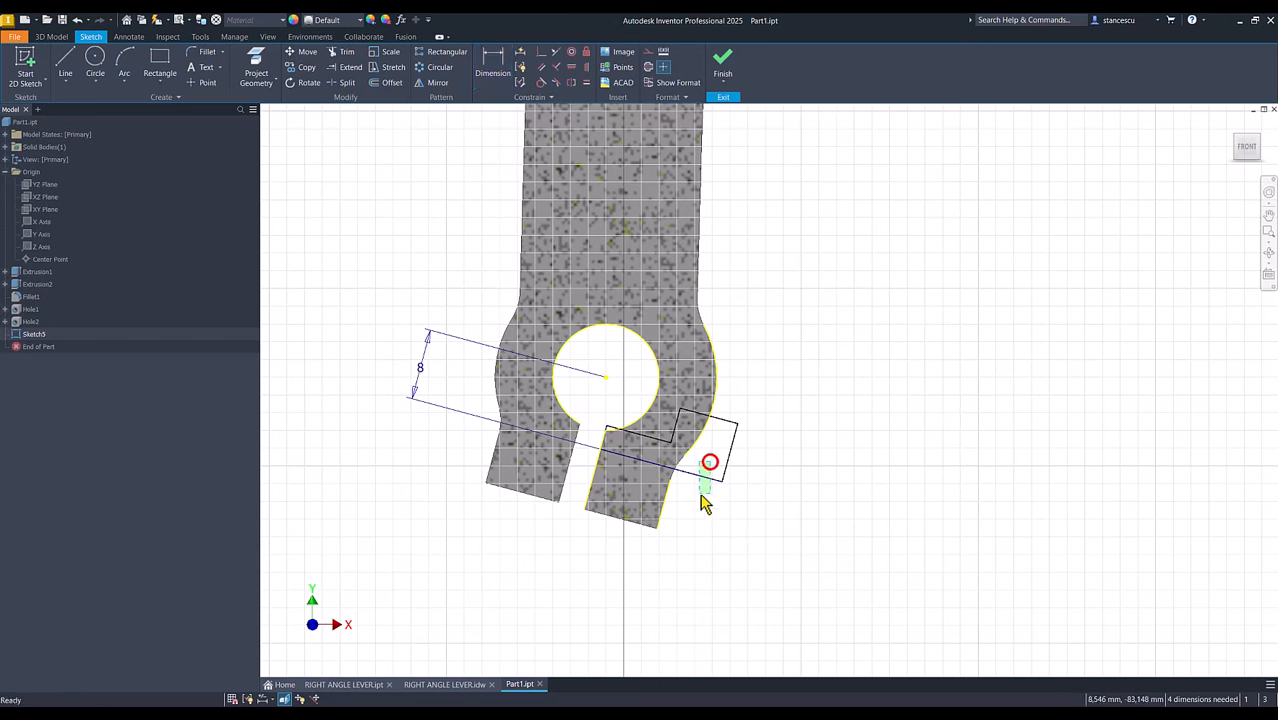
Convert the lowest profile line to a centerline and make the profile's upper outer corner coincident with the projected outer arc.
{"action": "left_click", "coordinate": [704, 476]}
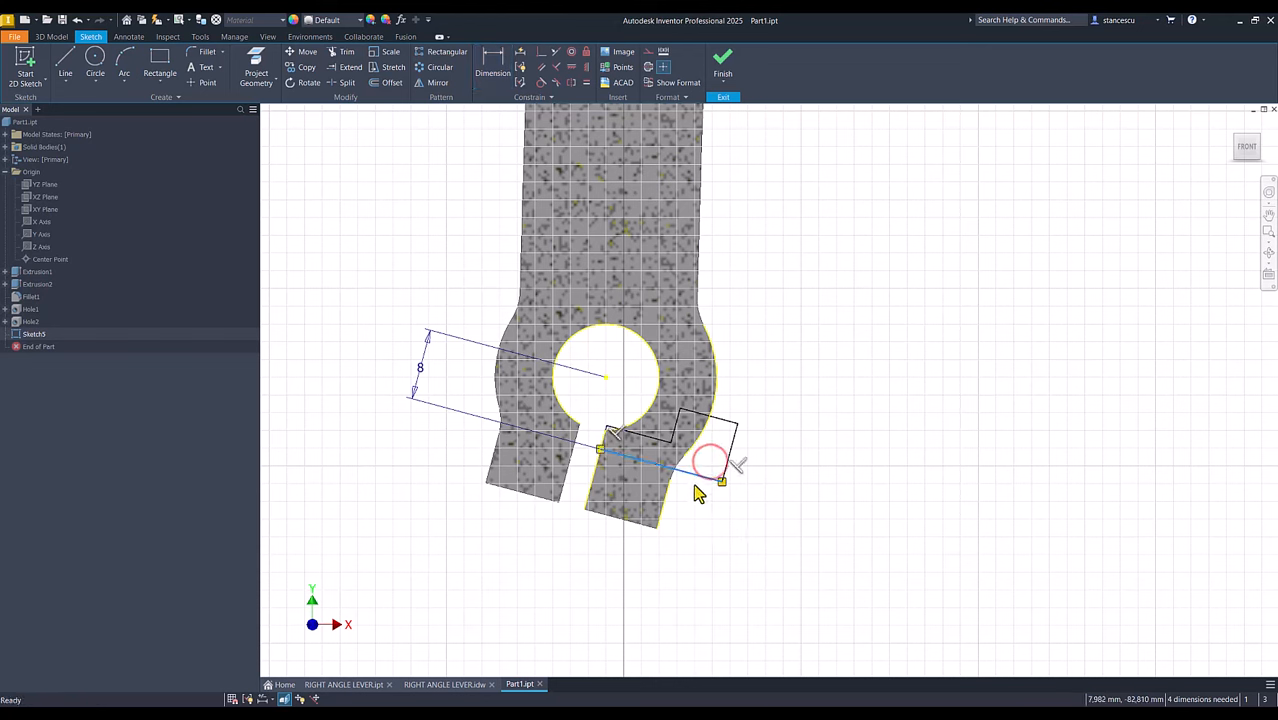
{"action": "left_click", "coordinate": [648, 66]}
{"action": "left_click", "coordinate": [865, 389]}
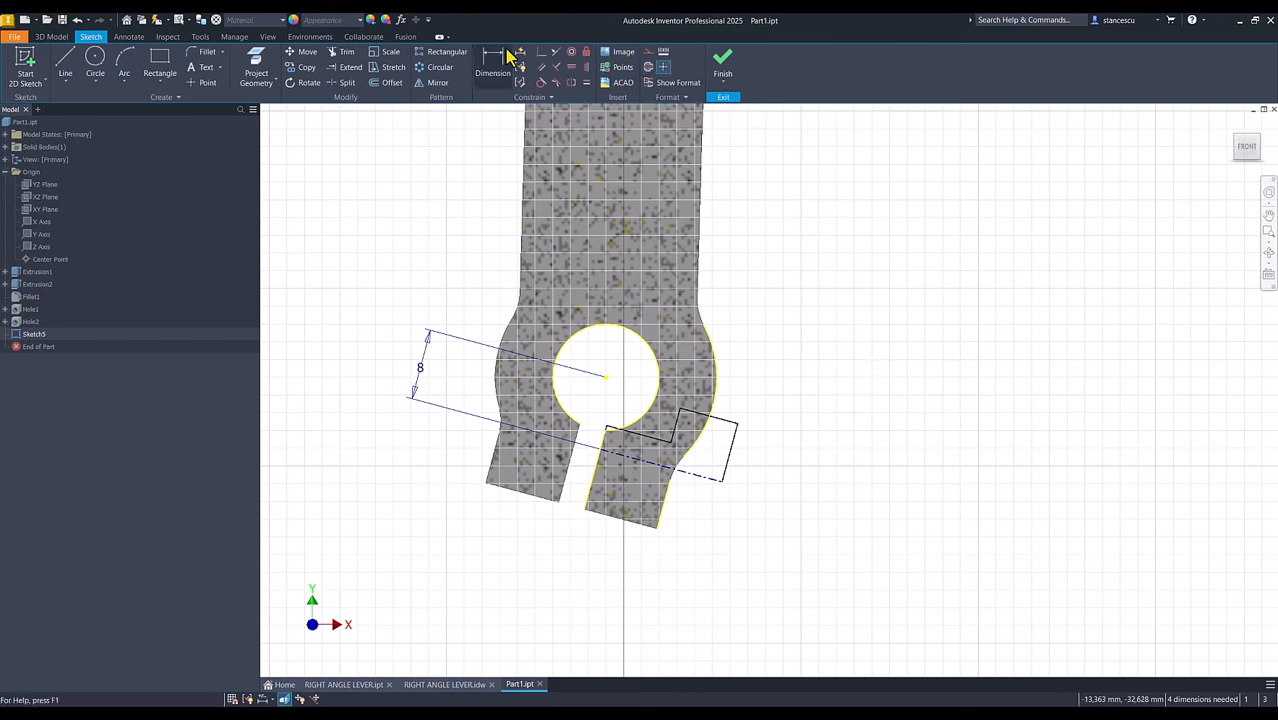
{"action": "left_click", "coordinate": [538, 51]}
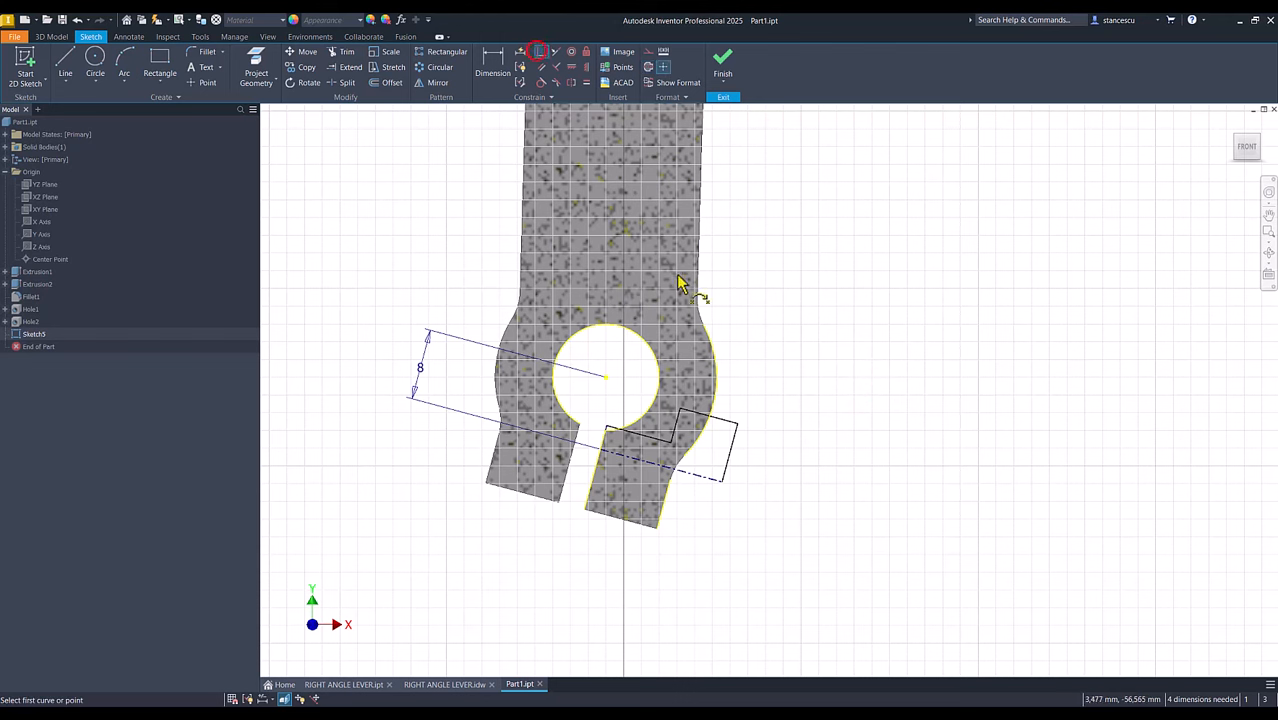
{"action": "left_click", "coordinate": [737, 426]}
{"action": "left_click", "coordinate": [703, 430]}
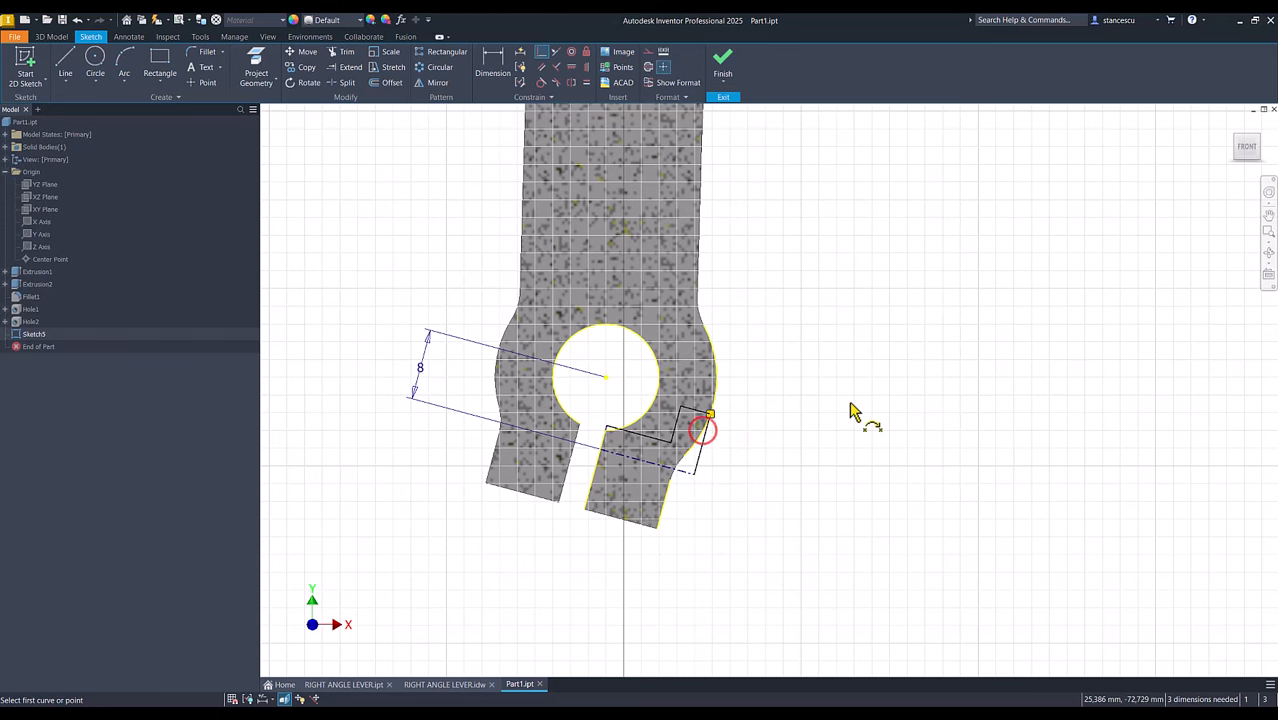
Dimension the profile's short step line 1 mm from the outer edge of the right jaw.
{"action": "left_click", "coordinate": [493, 70]}
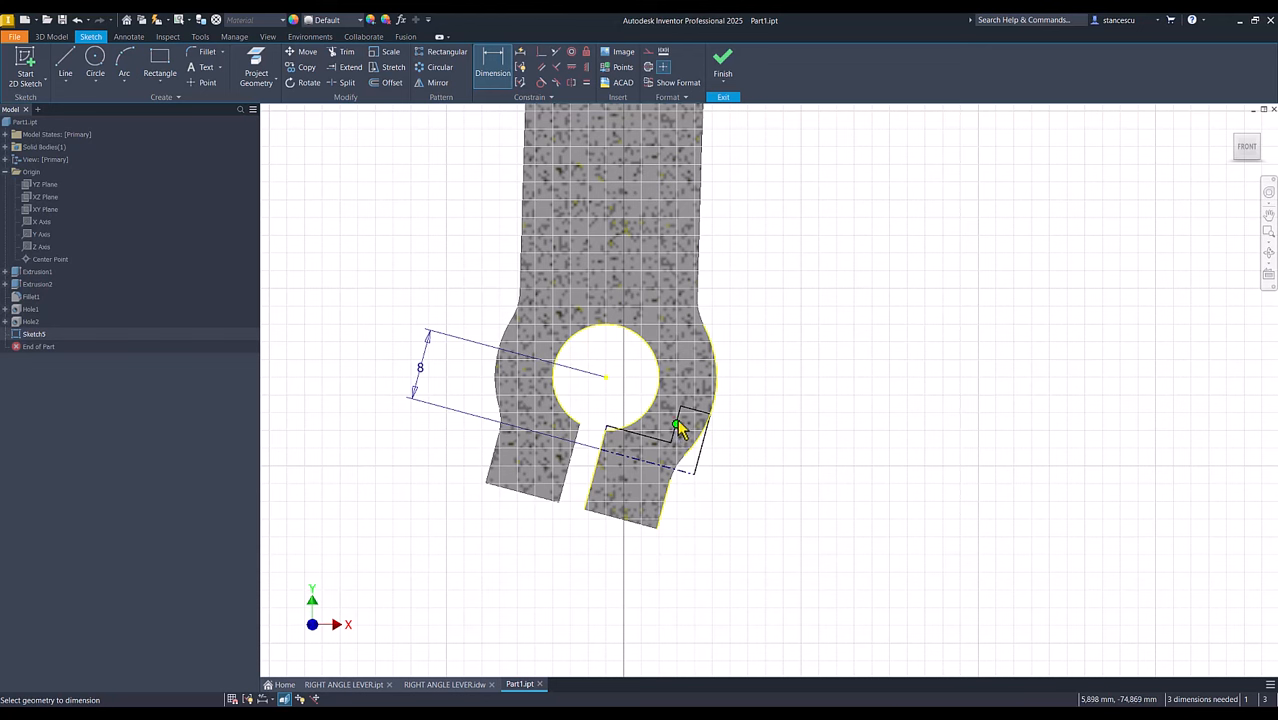
{"action": "left_click", "coordinate": [663, 512]}
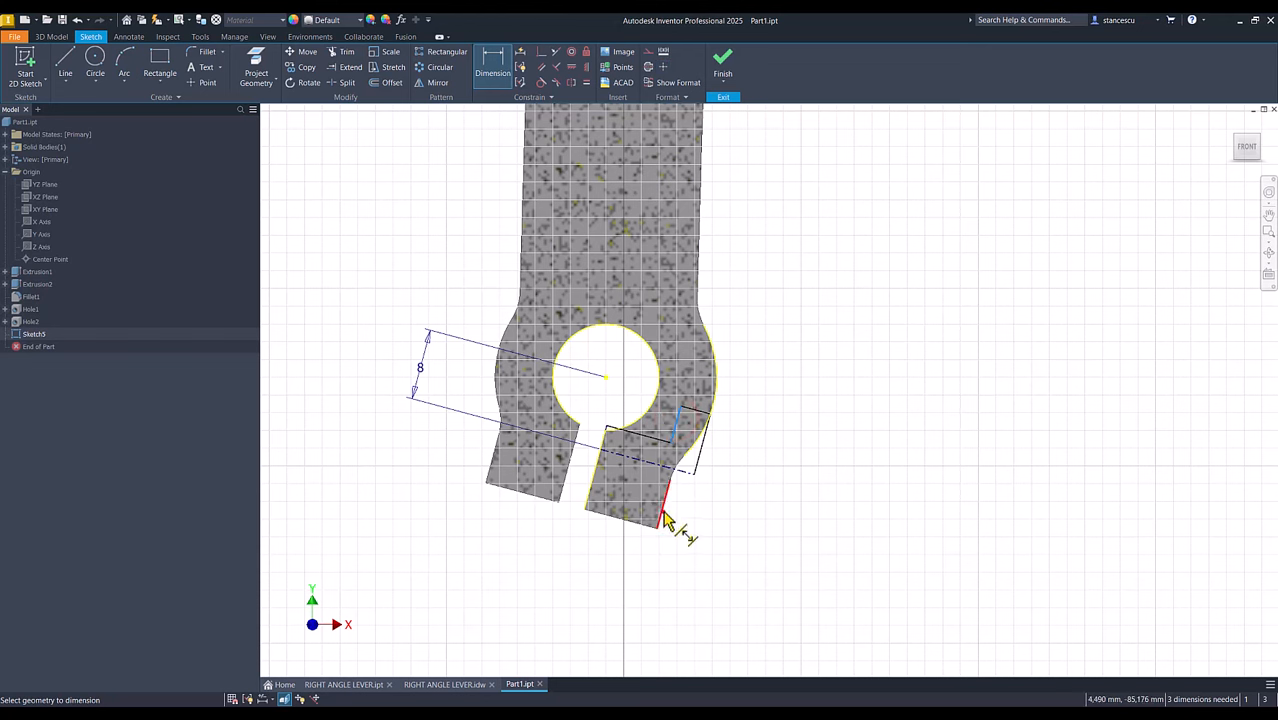
{"action": "left_click", "coordinate": [625, 563]}
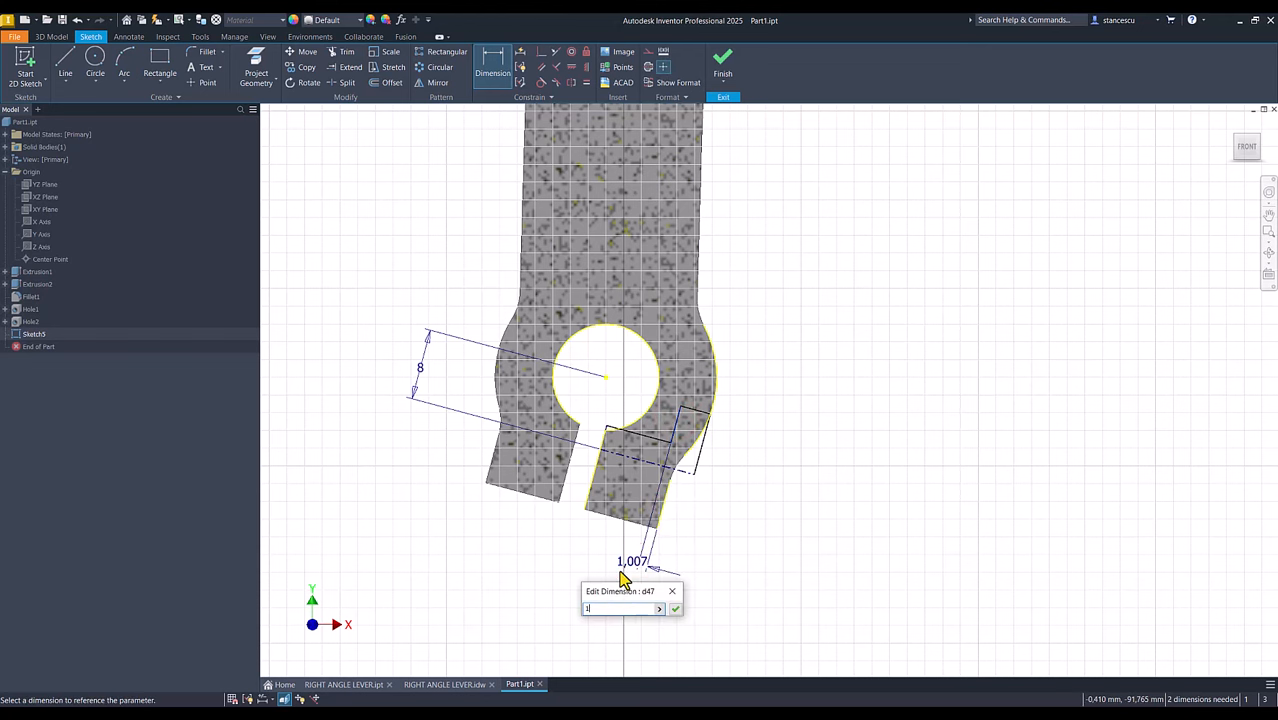
{"action": "type", "text": "1"}
{"action": "key", "text": "Return"}
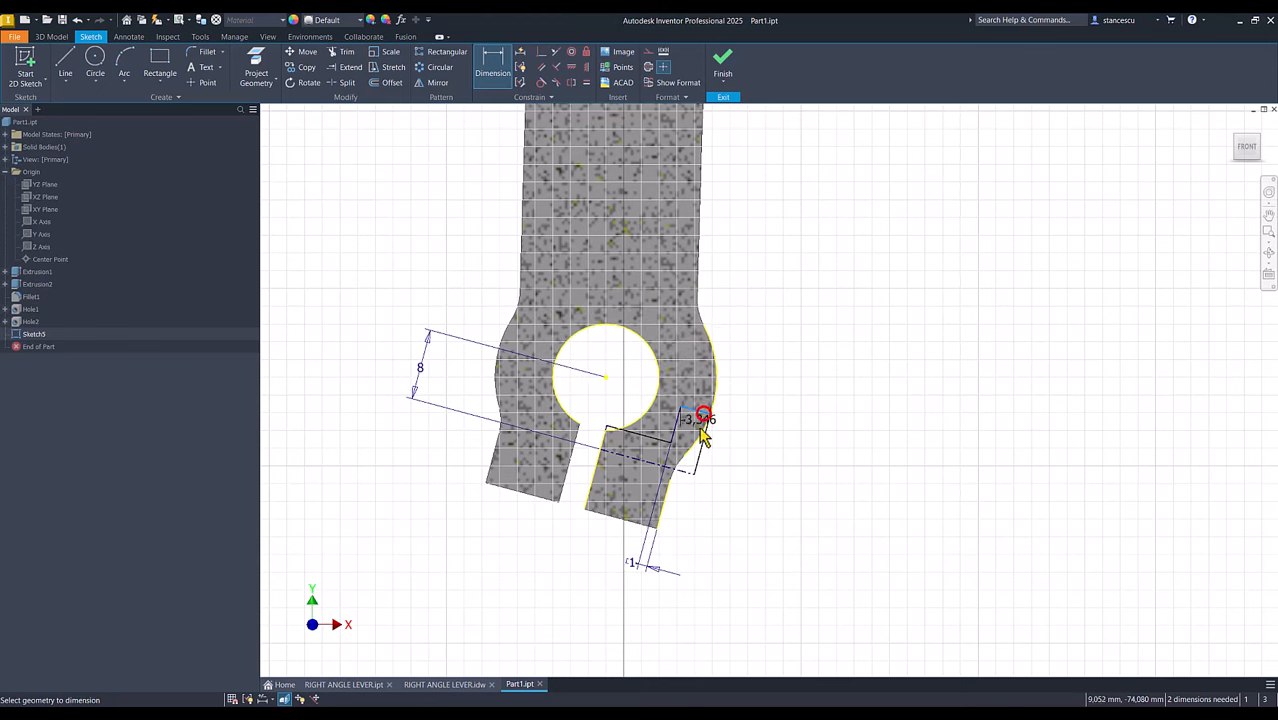
Dimension the outer spotface line about the centerline with a diameter of 11 mm.
{"action": "left_click", "coordinate": [705, 412]}
{"action": "left_click", "coordinate": [684, 470]}
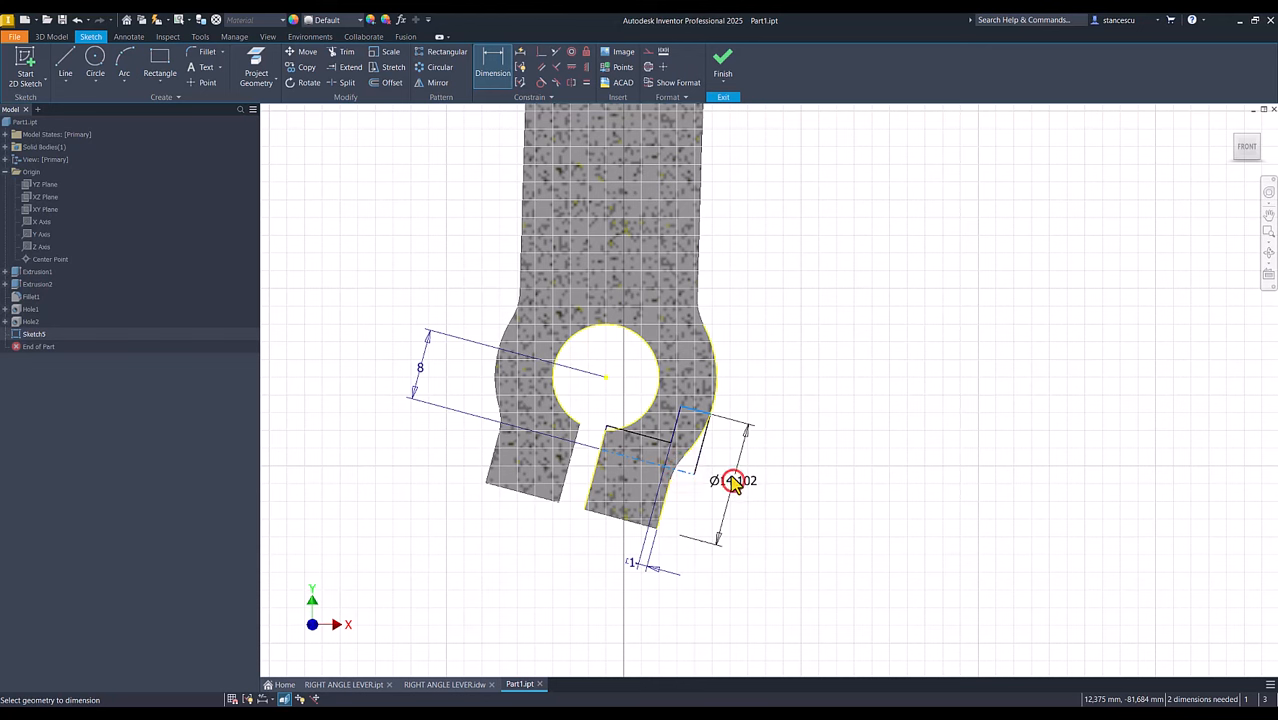
{"action": "left_click", "coordinate": [735, 483]}
{"action": "type", "text": "12"}
{"action": "key", "text": "Return"}
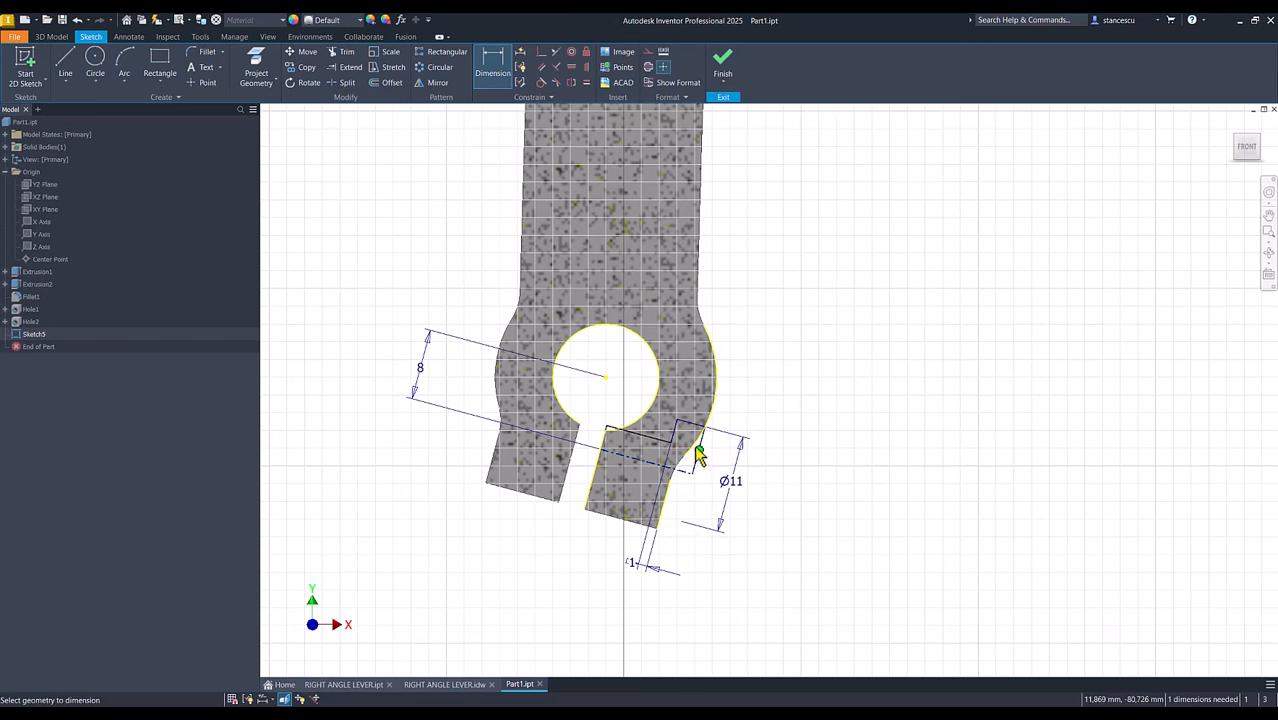
Dimension the profile line starting at the slot edge about the centerline with a diameter of 7 mm.
{"action": "left_click", "coordinate": [645, 441]}
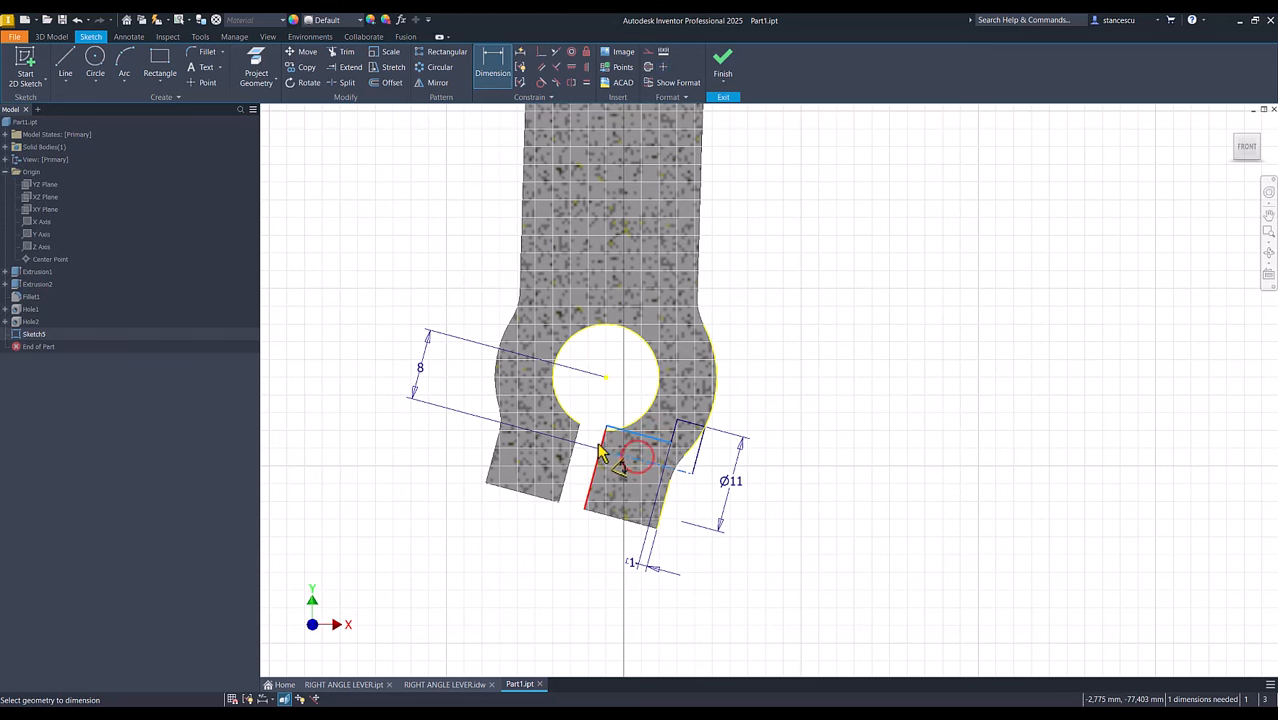
{"action": "left_click", "coordinate": [598, 456]}
{"action": "left_click", "coordinate": [592, 456]}
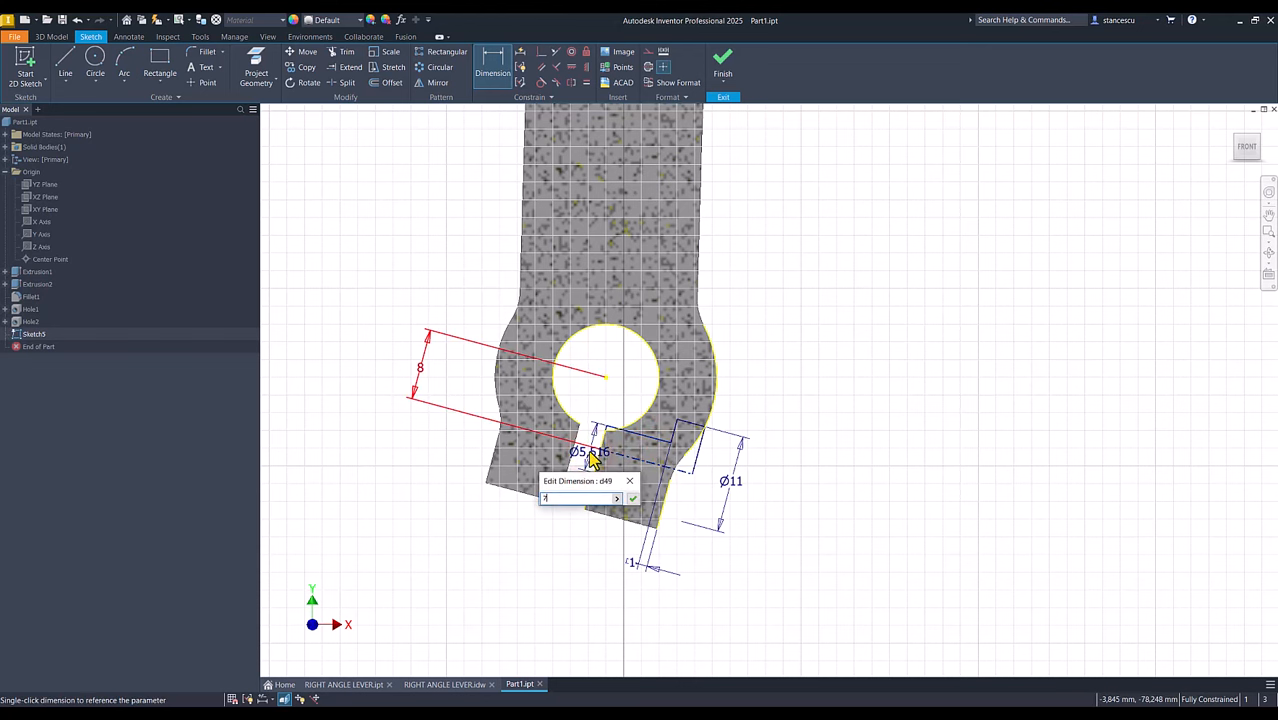
{"action": "key", "text": "Return"}
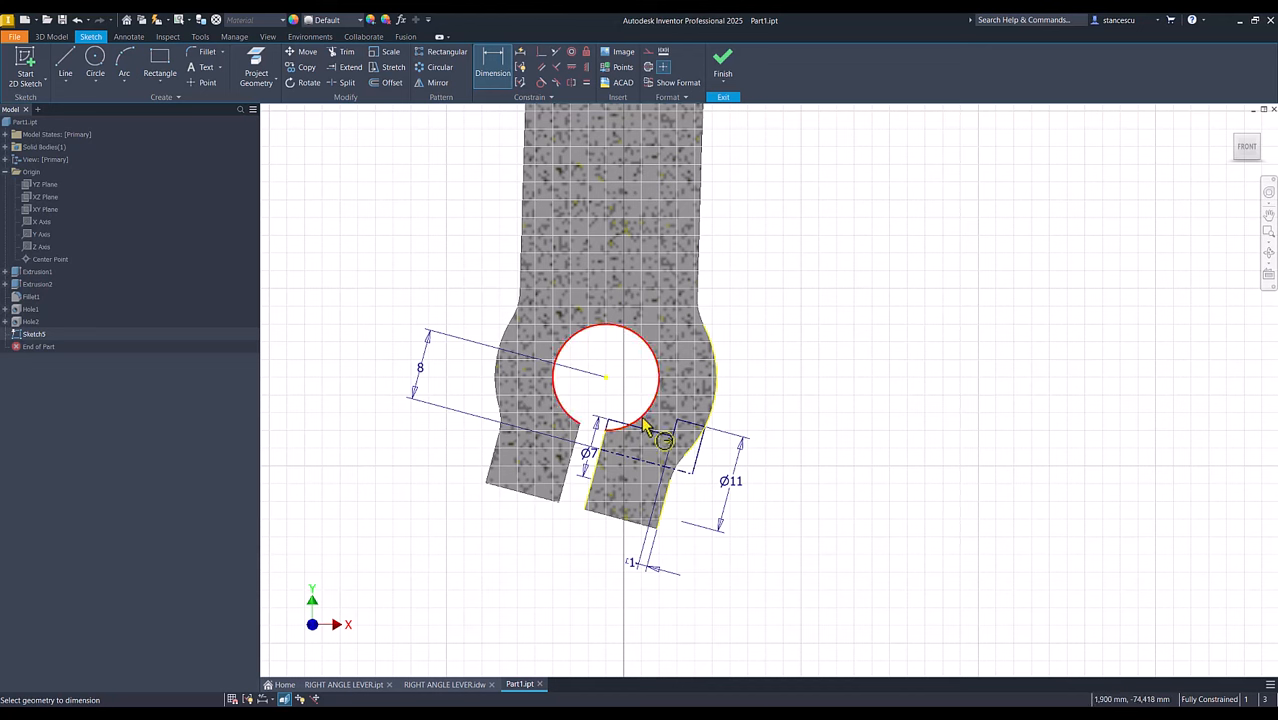
{"action": "left_click", "coordinate": [645, 428]}
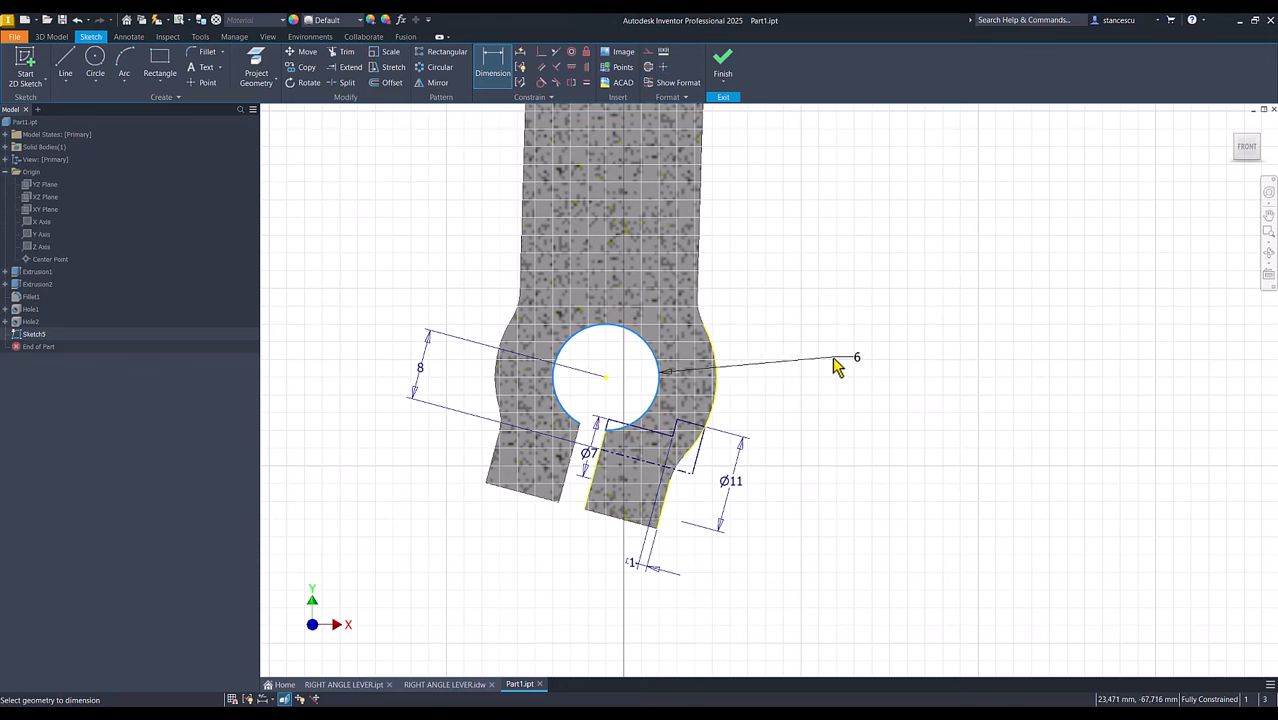
{"action": "key", "text": "Escape"}
{"action": "key", "text": "Escape"}
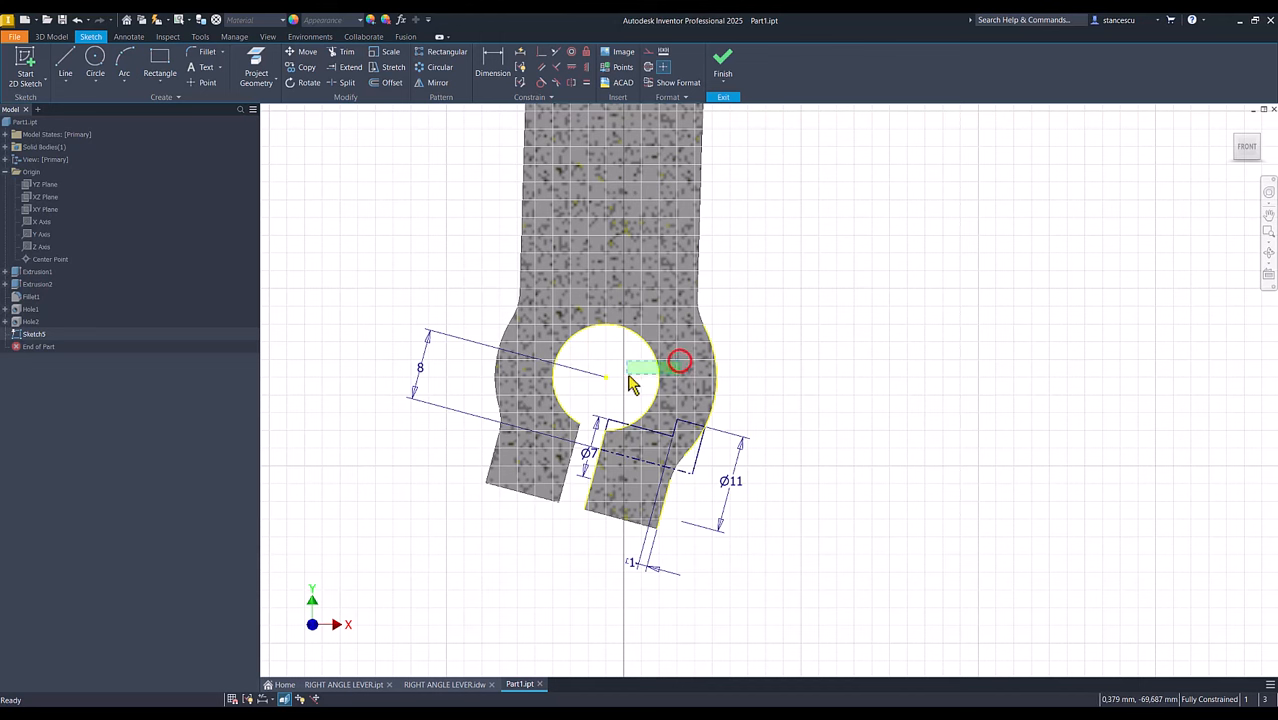
Convert the projected bore circle and the projected outer arc of the clamp to construction geometry.
{"action": "left_click", "coordinate": [656, 378]}
{"action": "left_click", "coordinate": [793, 381]}
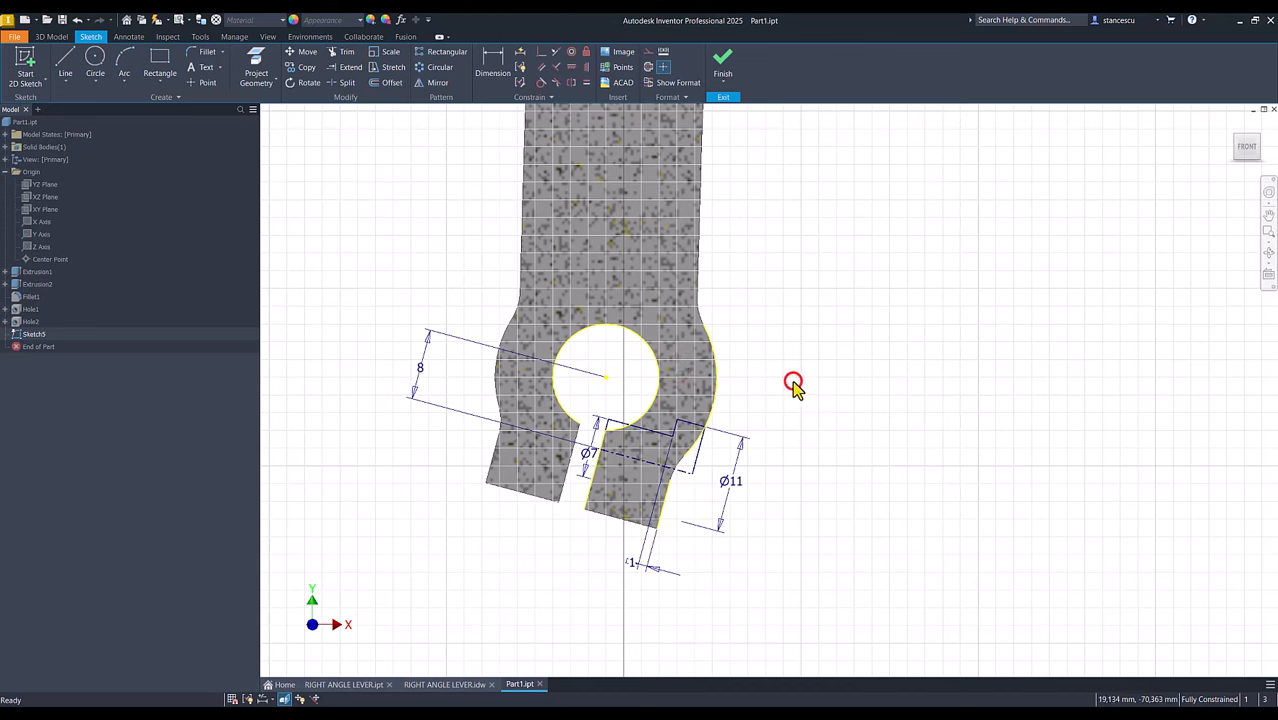
{"action": "left_click_drag", "start_coordinate": [779, 377], "coordinate": [650, 382]}
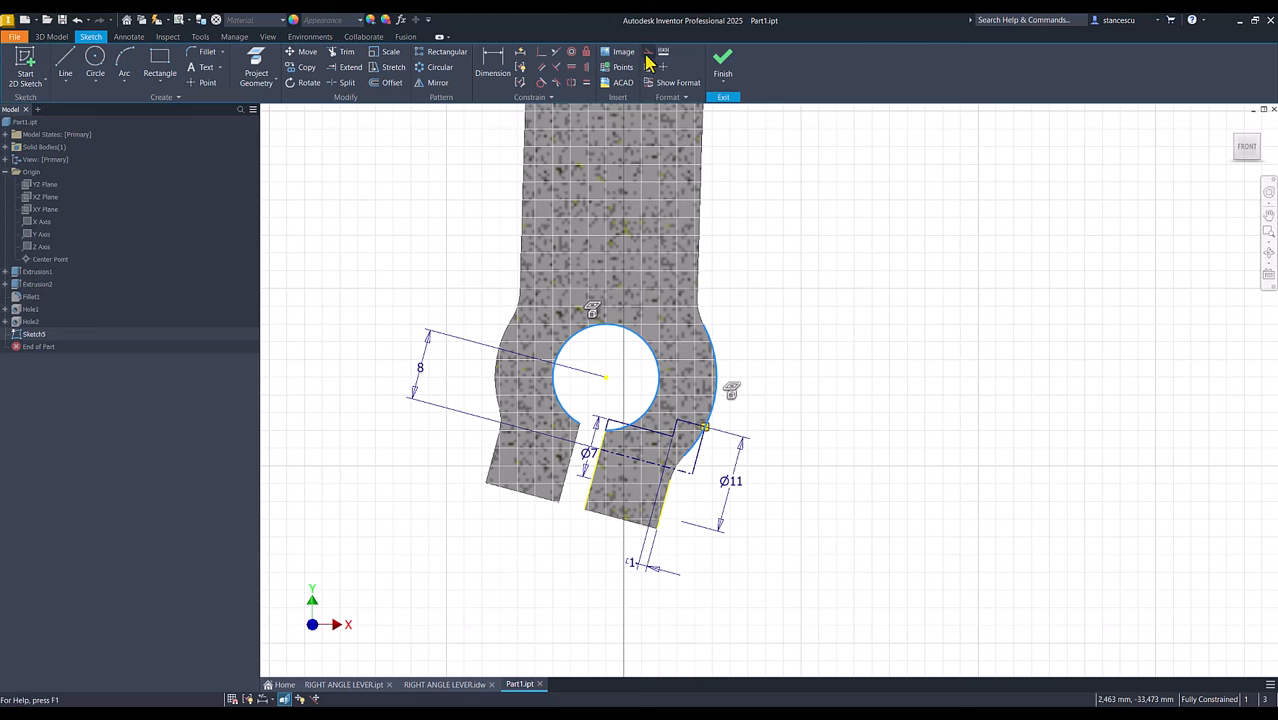
{"action": "right_click", "coordinate": [850, 298]}
{"action": "left_click", "coordinate": [907, 297]}
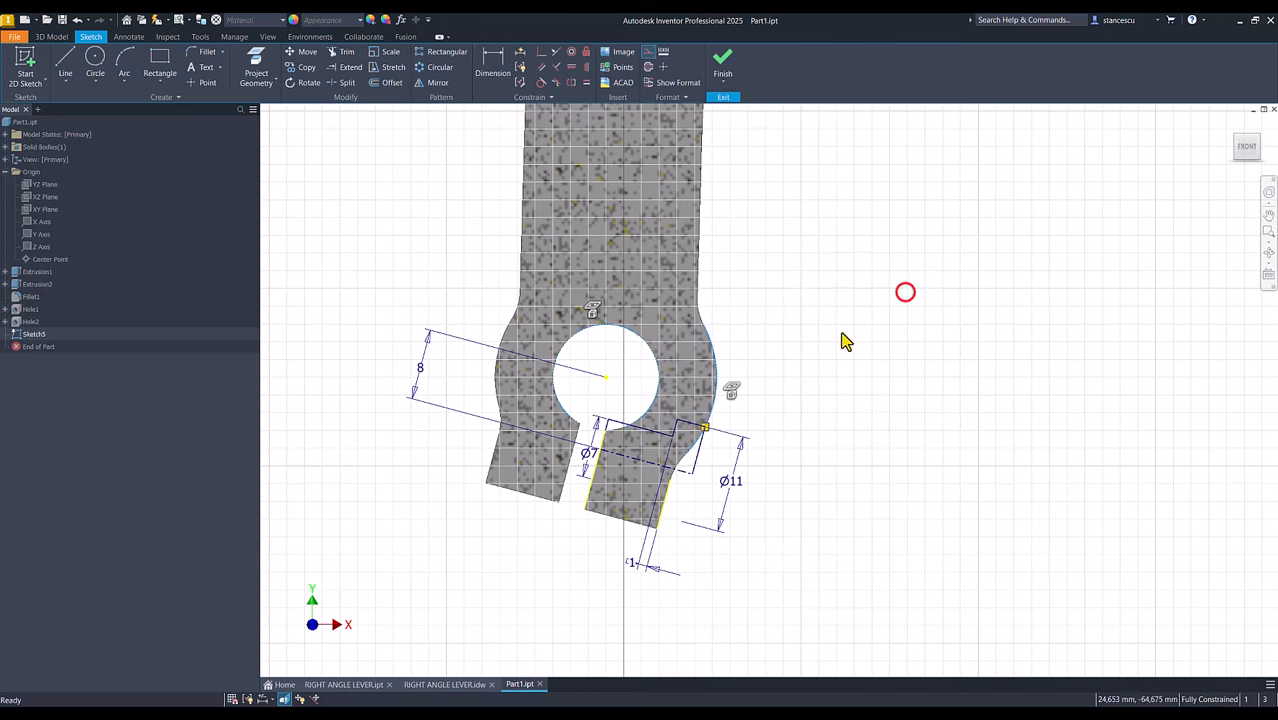
{"action": "left_click", "coordinate": [842, 338]}
Finish the sketch and revolve the stepped profile 360° about its centerline as a cut through the lower clamp's right jaw.
{"action": "left_click", "coordinate": [722, 62]}
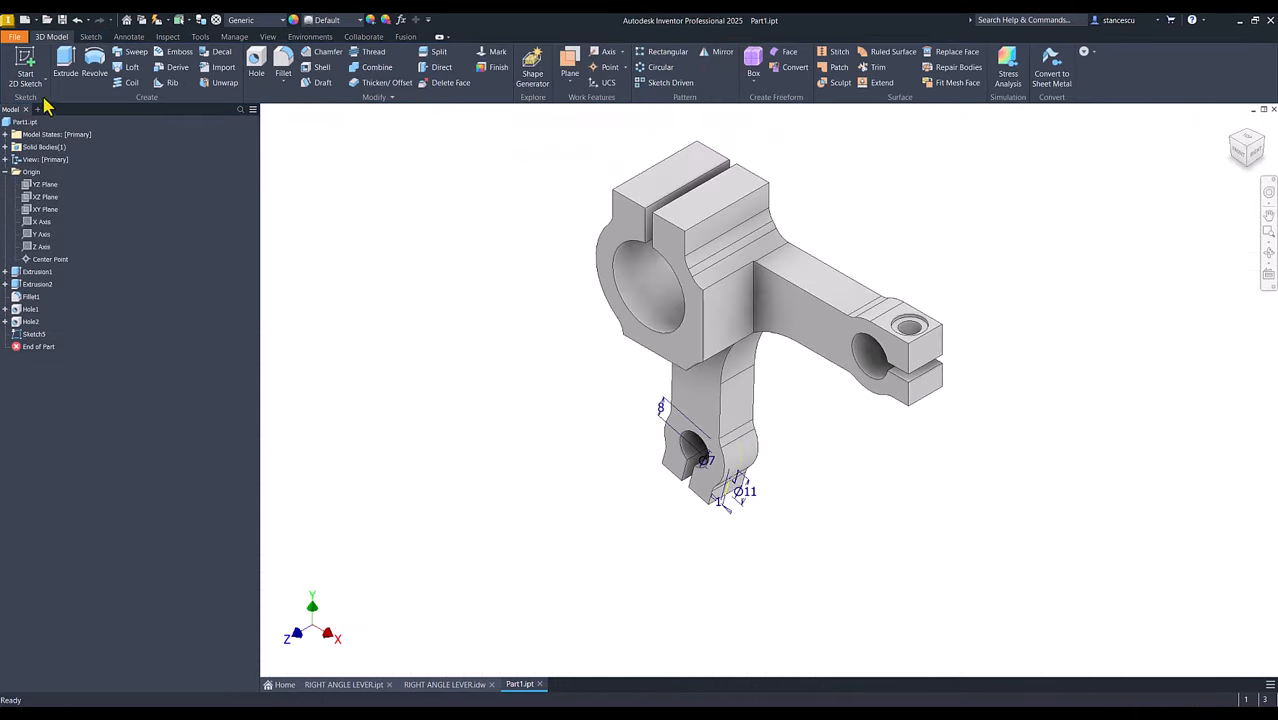
{"action": "left_click", "coordinate": [94, 66]}
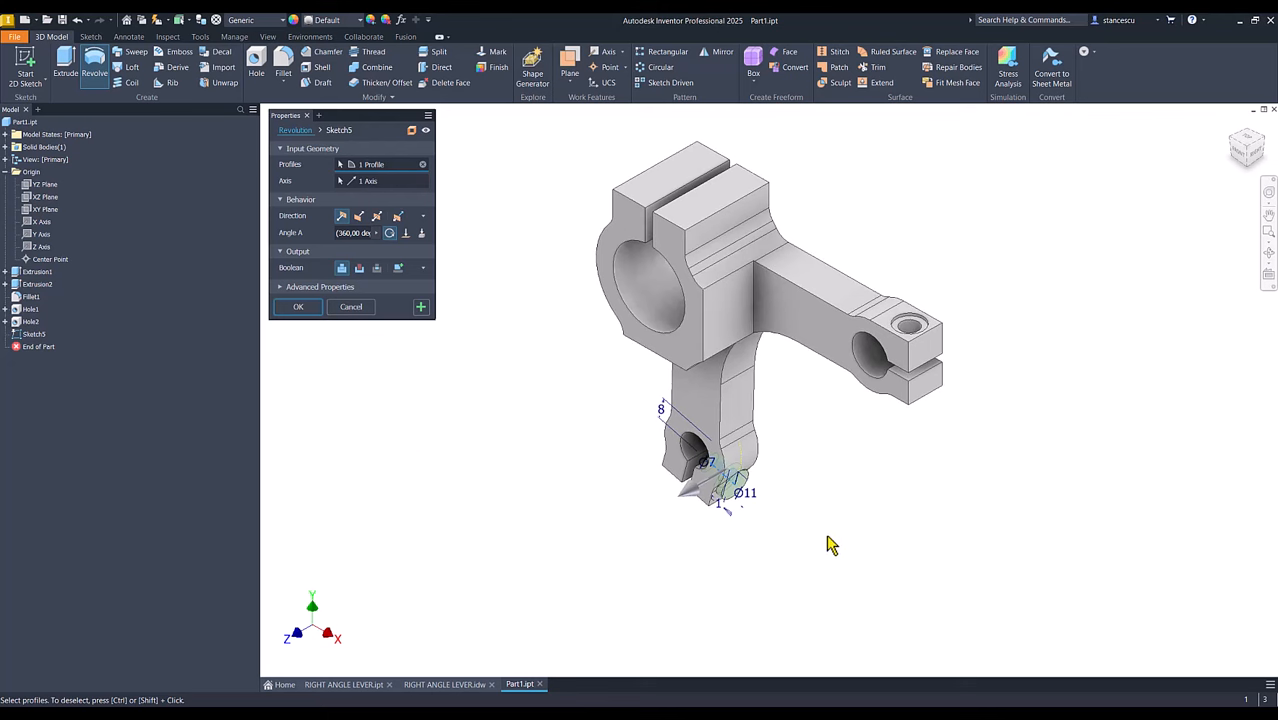
{"action": "scroll", "coordinate": [830, 548], "scroll_direction": "up", "scroll_amount": 10}
{"action": "mouse_move", "coordinate": [681, 528]}
{"action": "middle_mouse_down", "text": "shift"}
{"action": "mouse_move", "coordinate": [686, 551]}
{"action": "mouse_move", "coordinate": [668, 525]}
{"action": "middle_mouse_up", "text": "shift"}
{"action": "middle_click_drag", "start_coordinate": [781, 508], "coordinate": [616, 341], "text": "shift"}
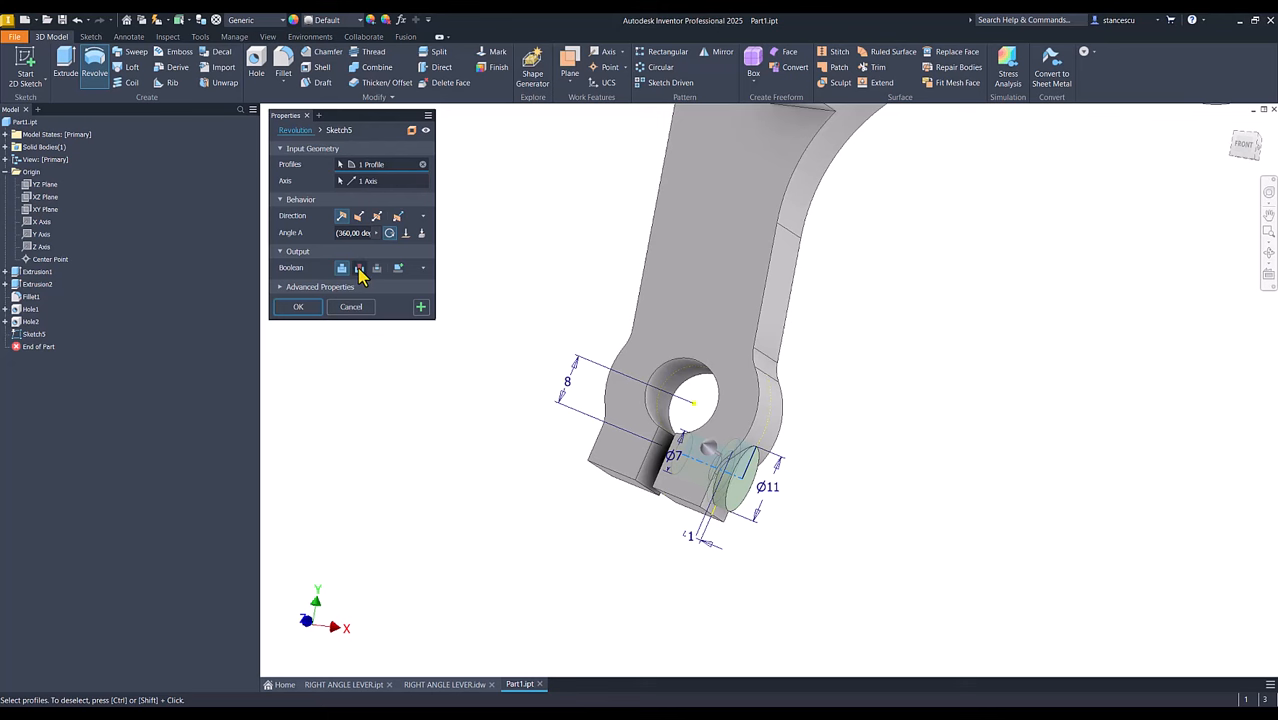
{"action": "left_click", "coordinate": [359, 268]}
{"action": "middle_click_drag", "start_coordinate": [359, 330], "coordinate": [360, 466], "text": "shift"}
{"action": "left_click", "coordinate": [304, 305]}
{"action": "key", "text": "F6"}
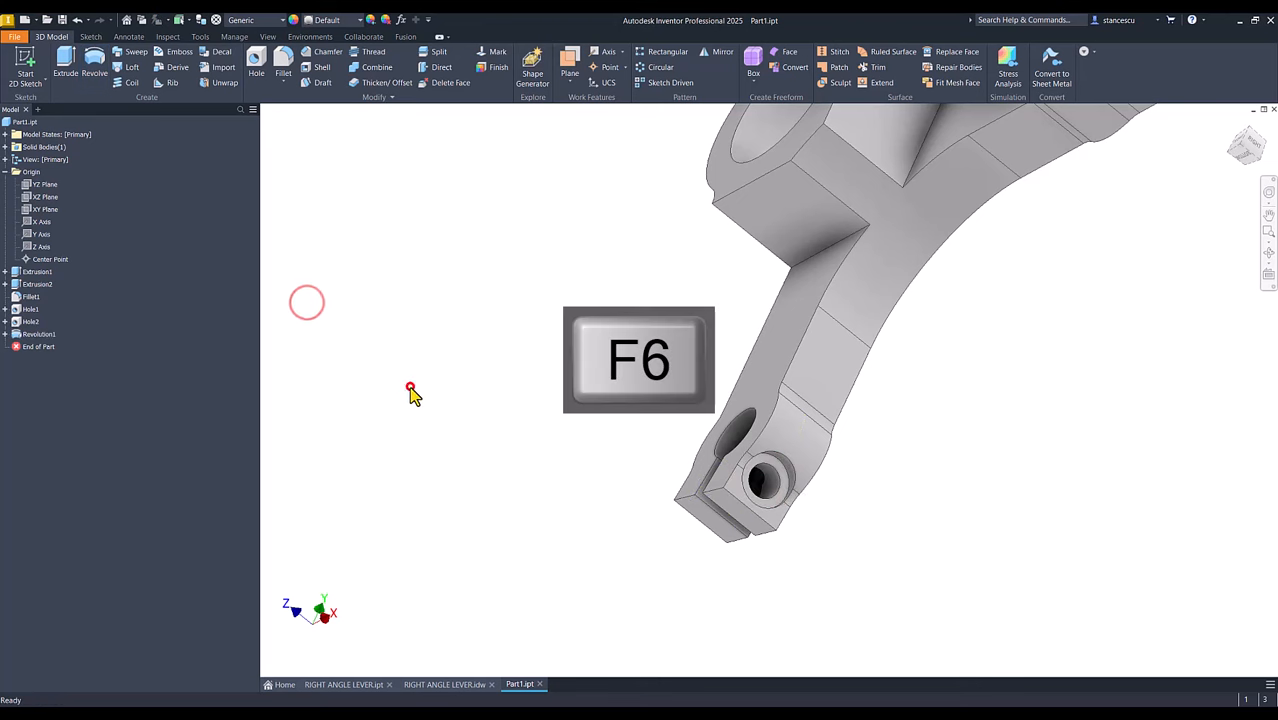
Check the lower clamp's hole dimensions in the drawing, and start a sketch on the XY plane of Part1.ipt with the graphics sliced.
{"action": "left_click", "coordinate": [446, 685]}
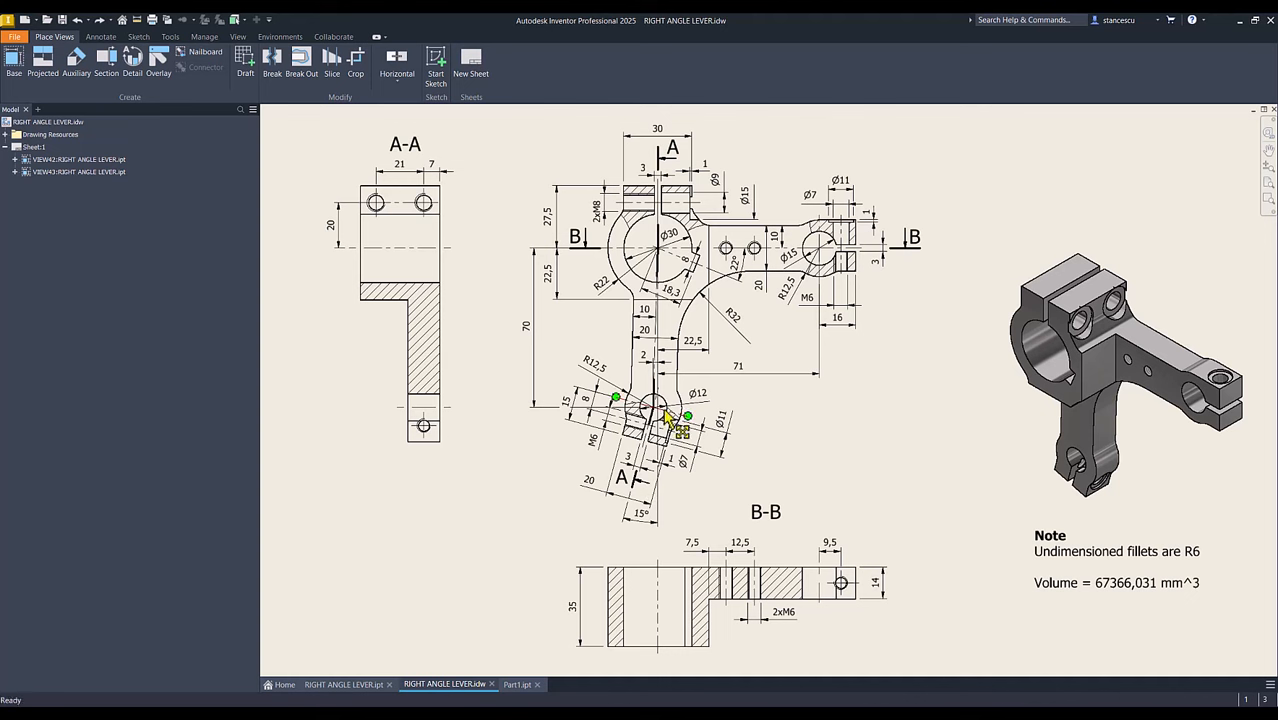
{"action": "scroll", "coordinate": [665, 432], "scroll_direction": "up", "scroll_amount": 3}
{"action": "scroll", "coordinate": [668, 430], "scroll_direction": "up", "scroll_amount": 3}
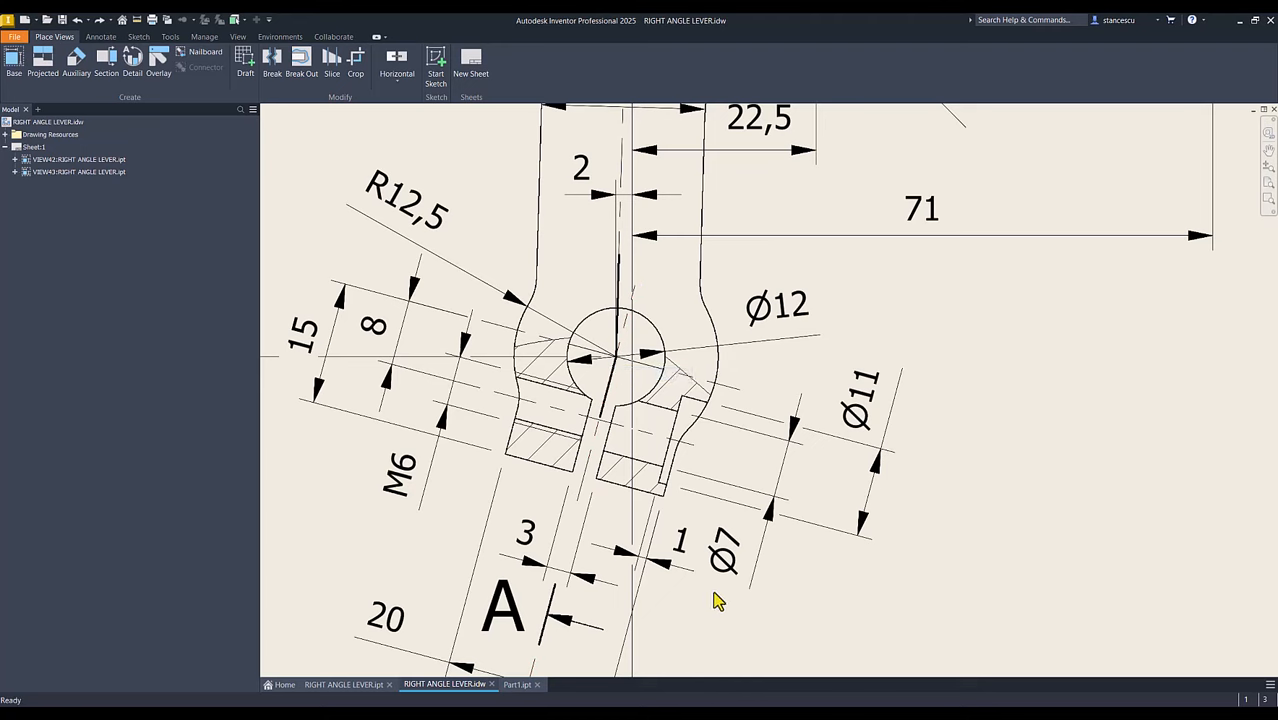
{"action": "key", "text": "Home"}
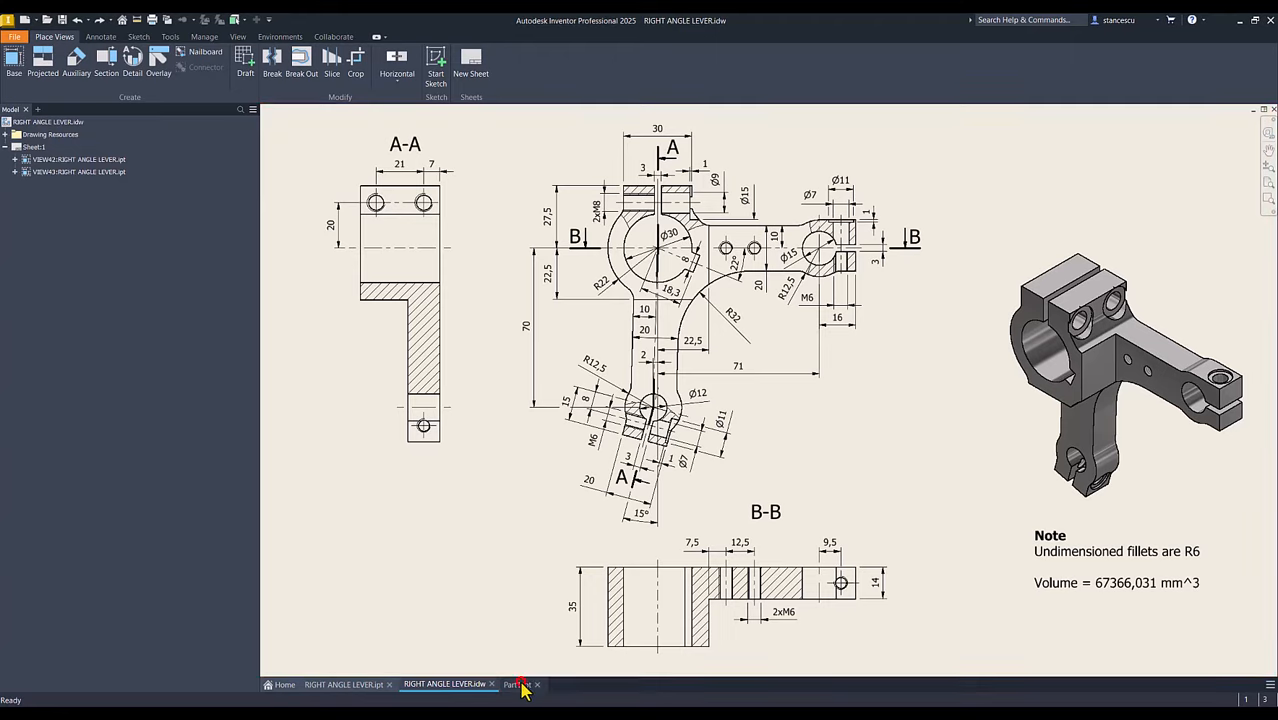
{"action": "left_click", "coordinate": [518, 685]}
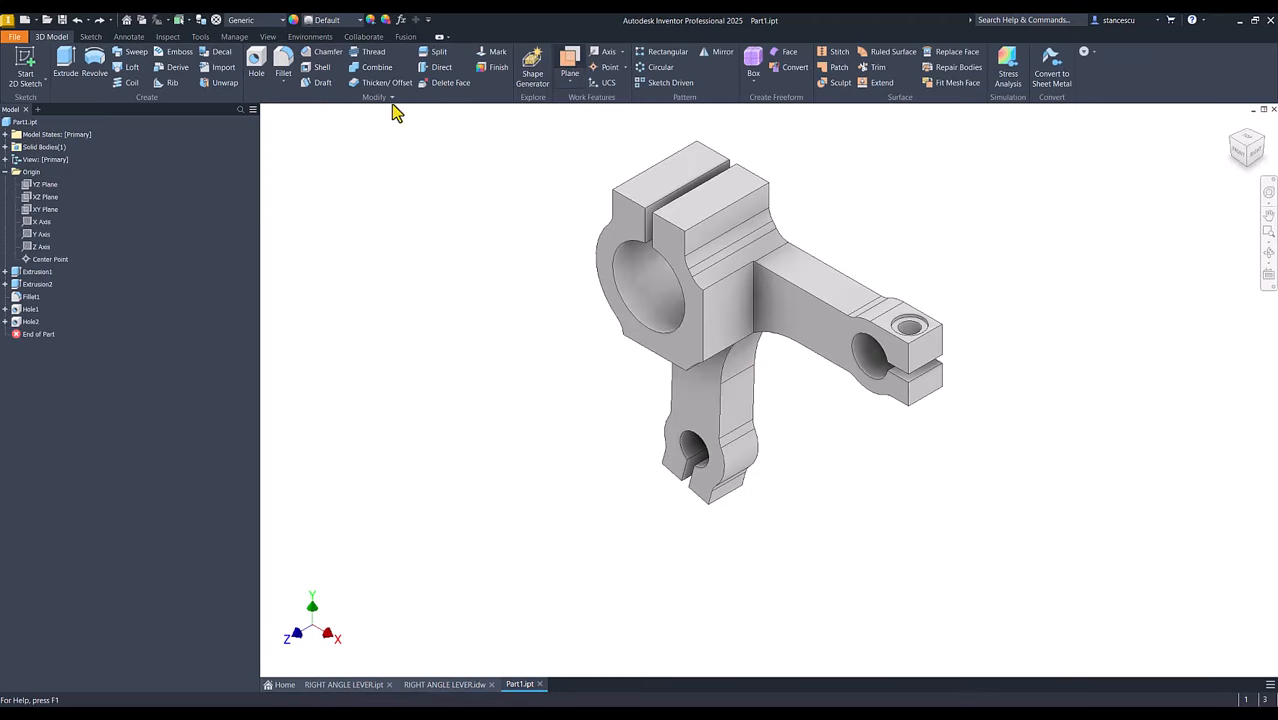
{"action": "left_click", "coordinate": [44, 209]}
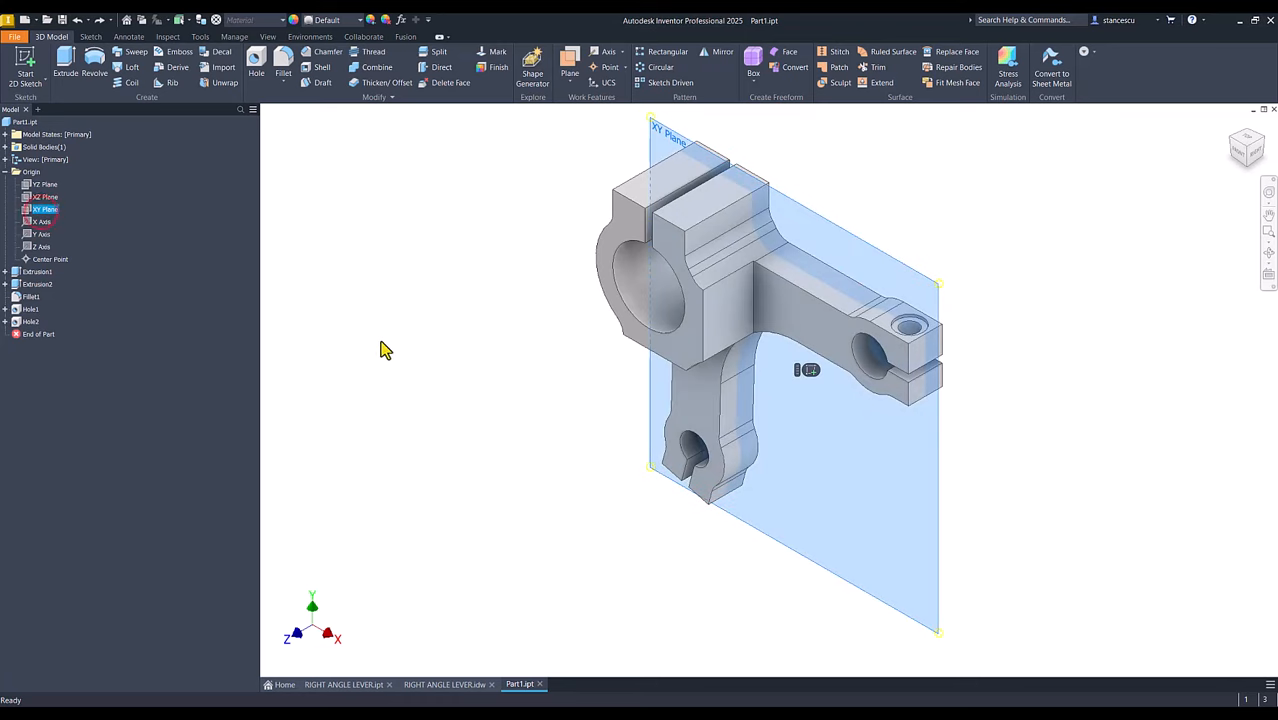
{"action": "left_click", "coordinate": [807, 372]}
{"action": "key", "text": "Num_Lock"}
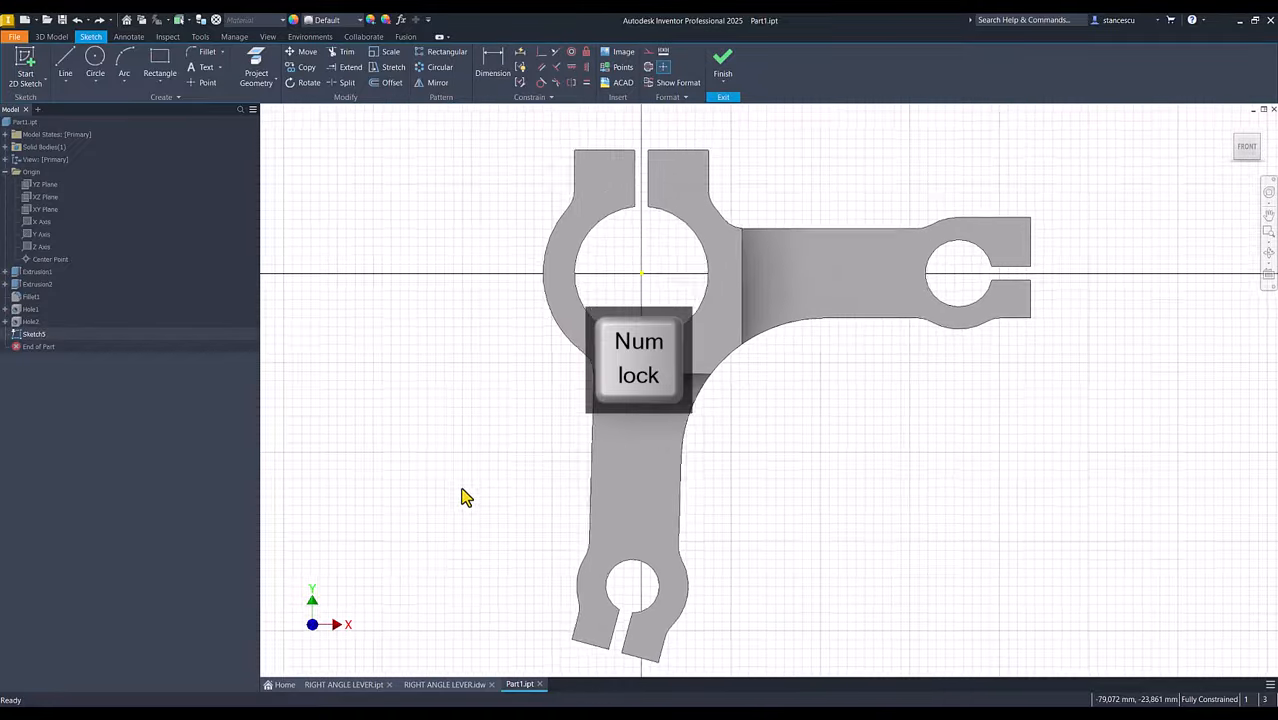
{"action": "key", "text": "F7"}
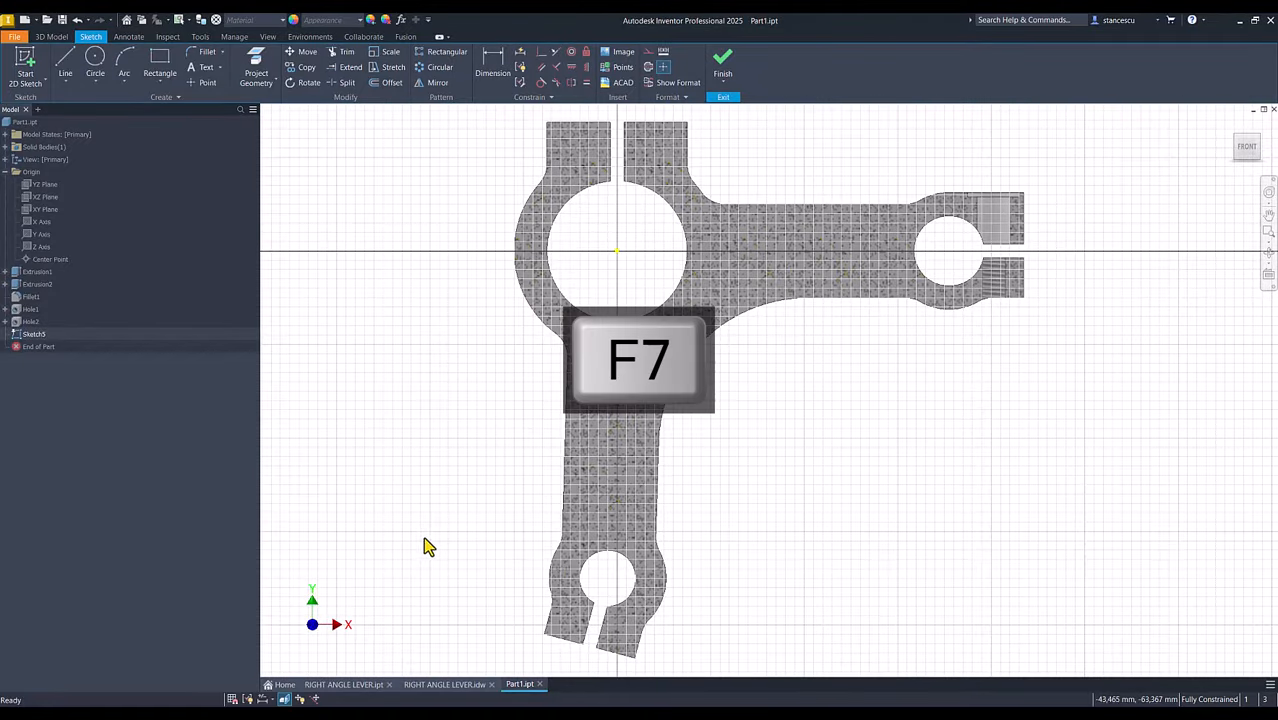
Project the lower clamp's bore circle and the right jaw's slot edge, outer arc and straight outer edge into the sketch.
{"action": "left_click", "coordinate": [257, 60]}
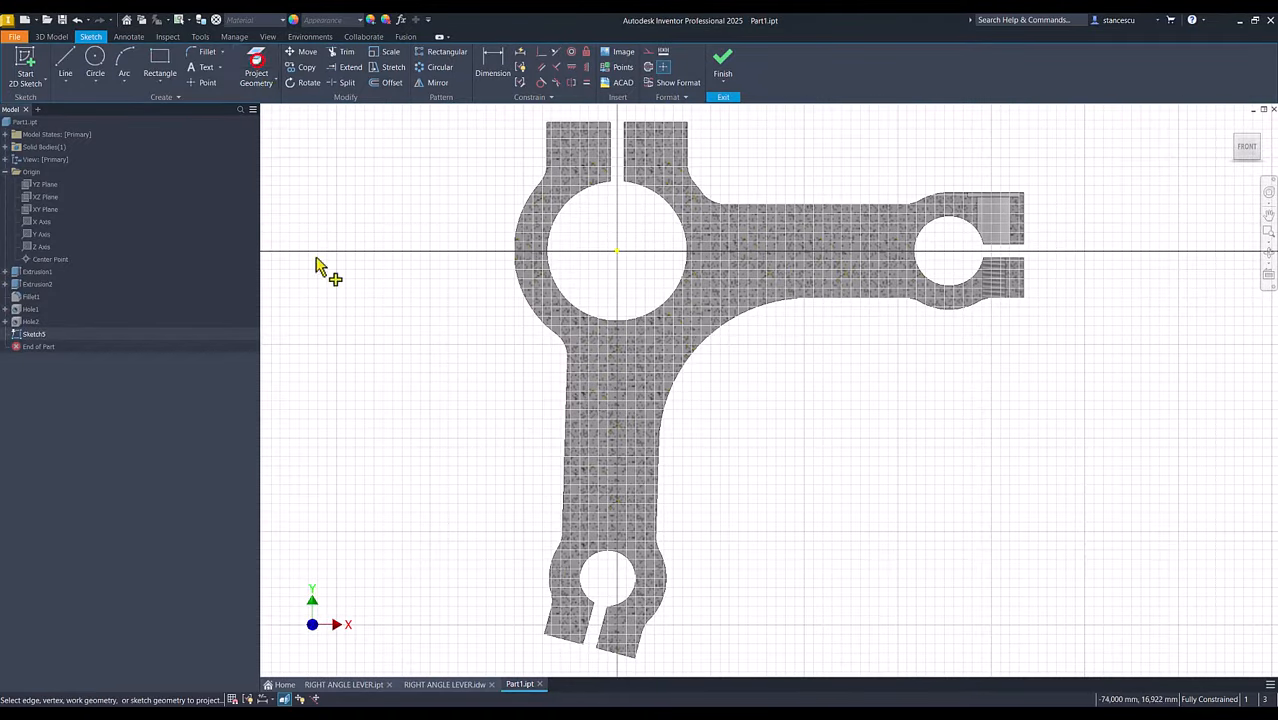
{"action": "left_click", "coordinate": [595, 562]}
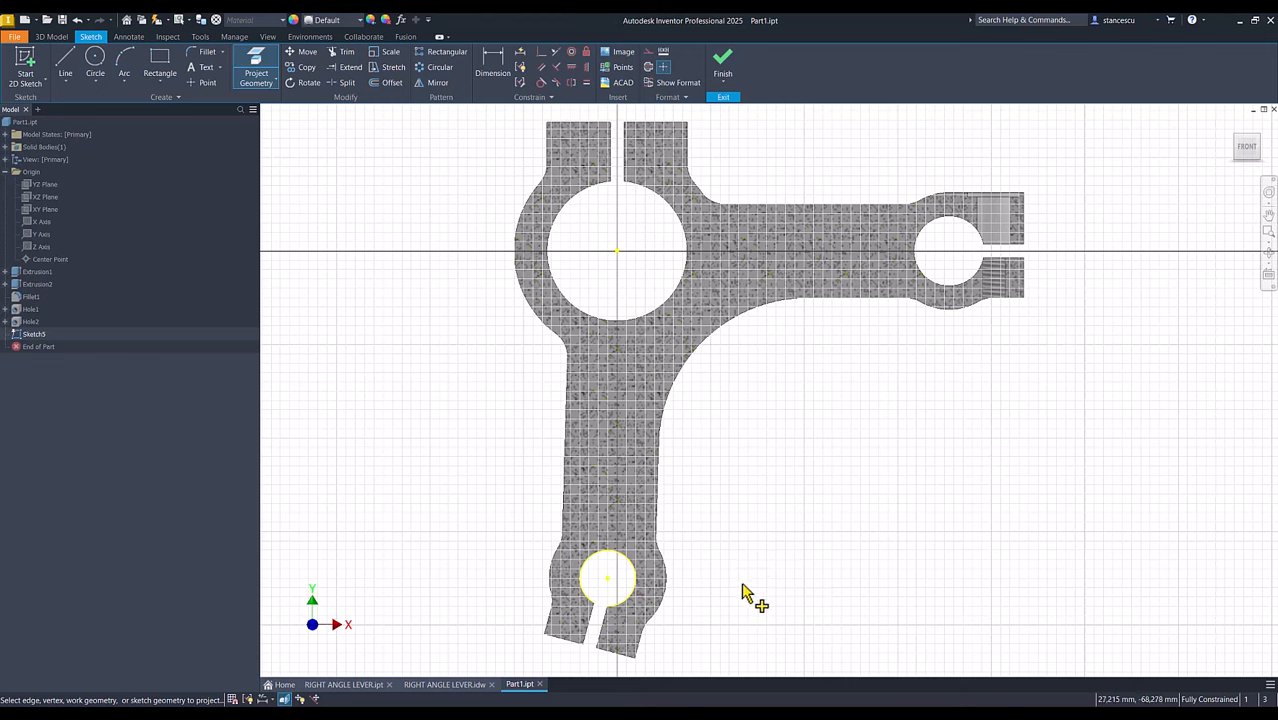
{"action": "left_click", "coordinate": [604, 625]}
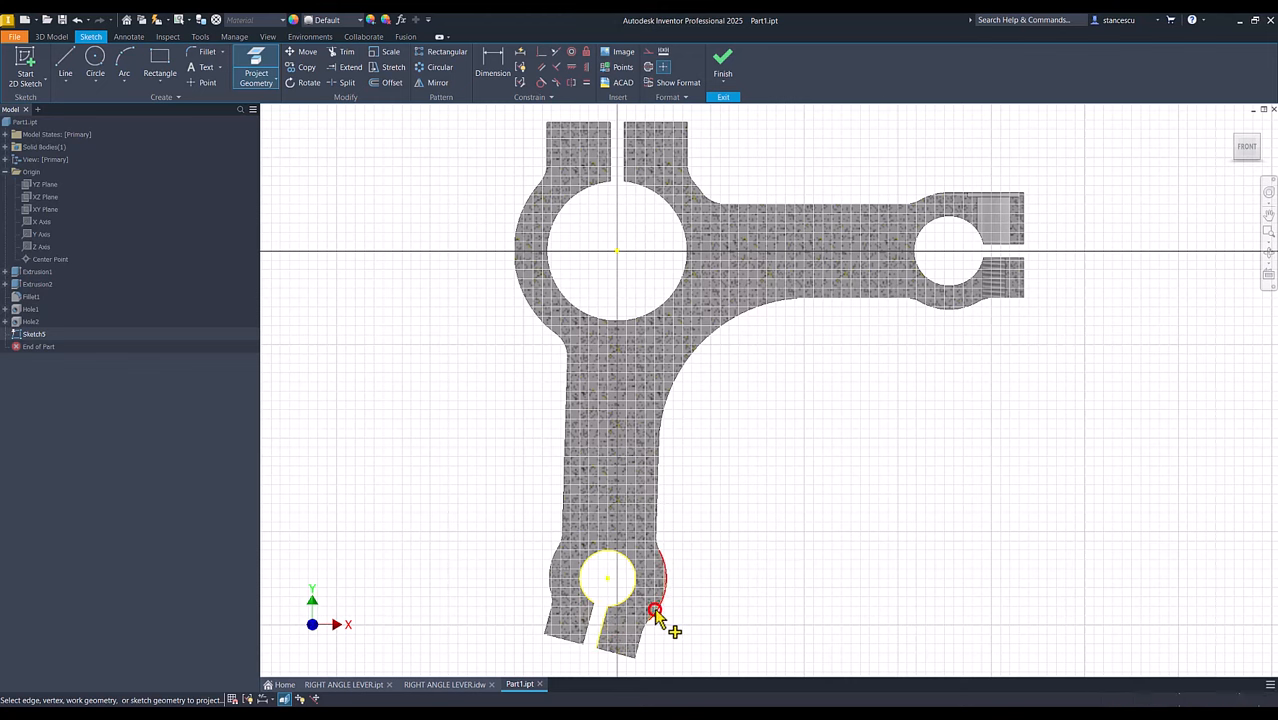
{"action": "left_click", "coordinate": [655, 612]}
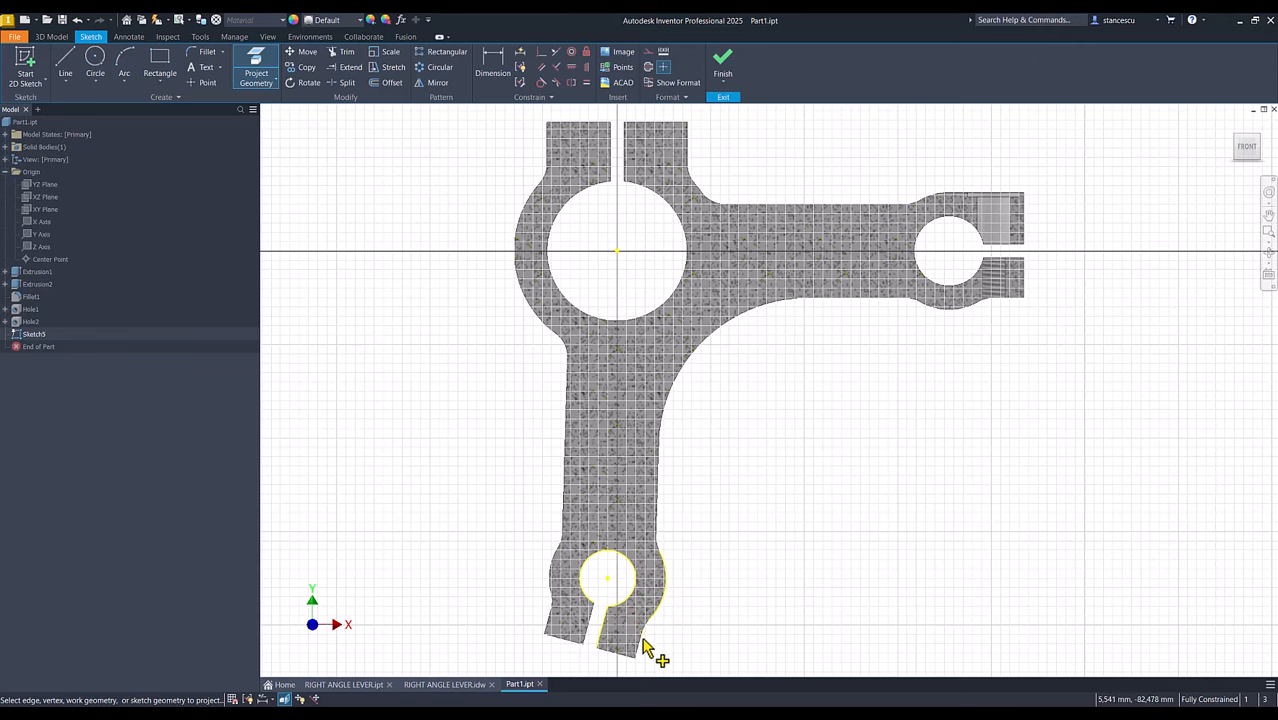
{"action": "left_click", "coordinate": [640, 647]}
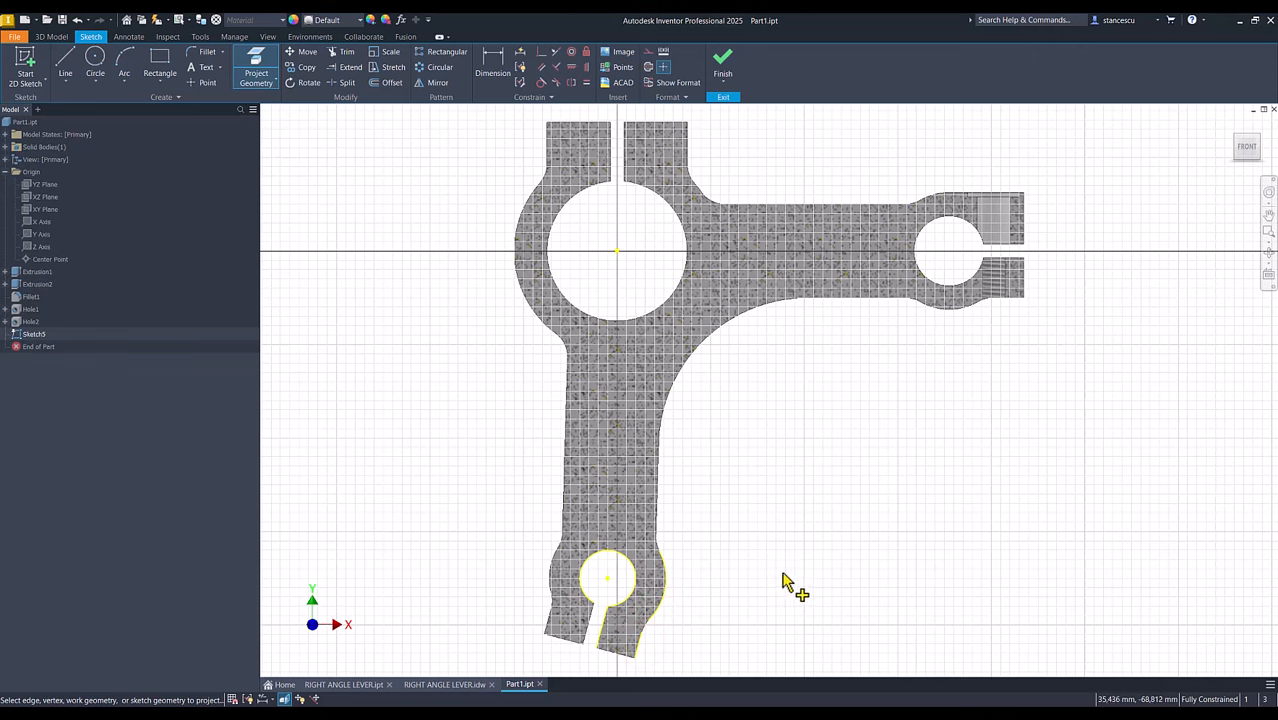
Sketch a stepped profile of five perpendicular lines about 14 mm wide across the right jaw, starting on its slot edge and returning toward it.
{"action": "middle_click_drag", "start_coordinate": [701, 620], "coordinate": [765, 471]}
{"action": "scroll", "coordinate": [765, 471], "scroll_direction": "up", "scroll_amount": 3}
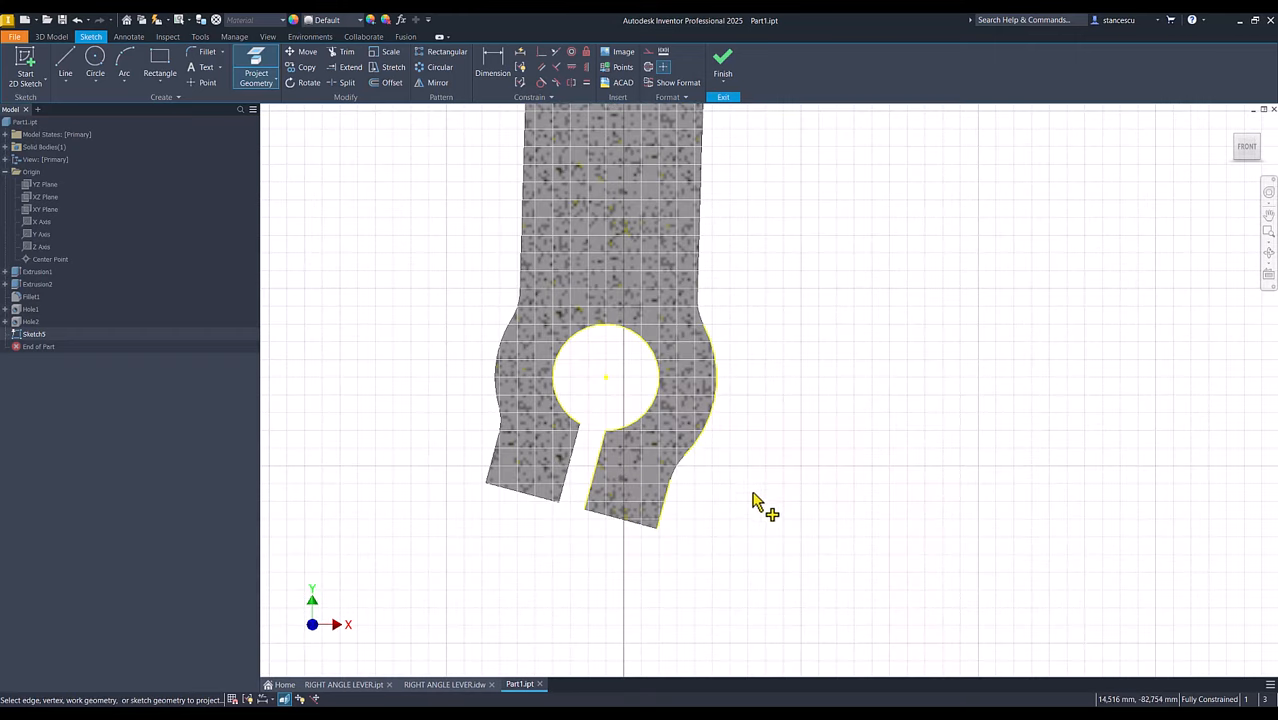
{"action": "left_click", "coordinate": [68, 62]}
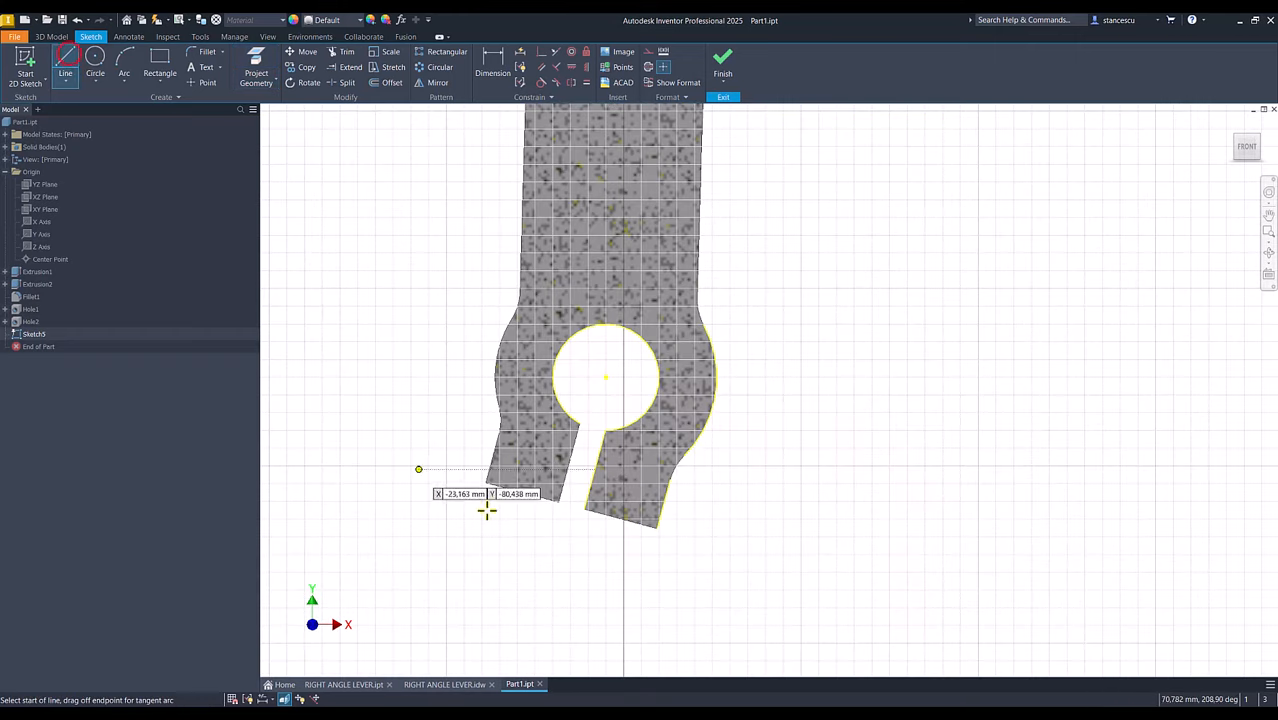
{"action": "left_click", "coordinate": [598, 459]}
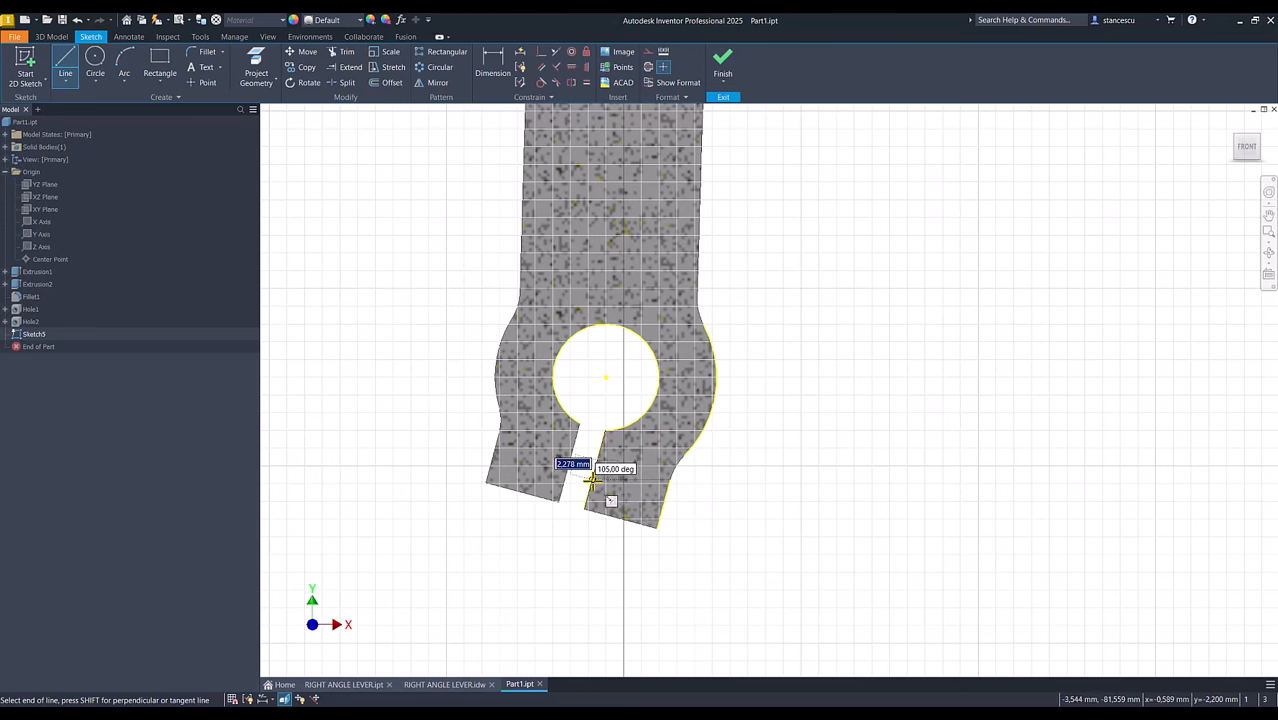
{"action": "left_click", "coordinate": [718, 493]}
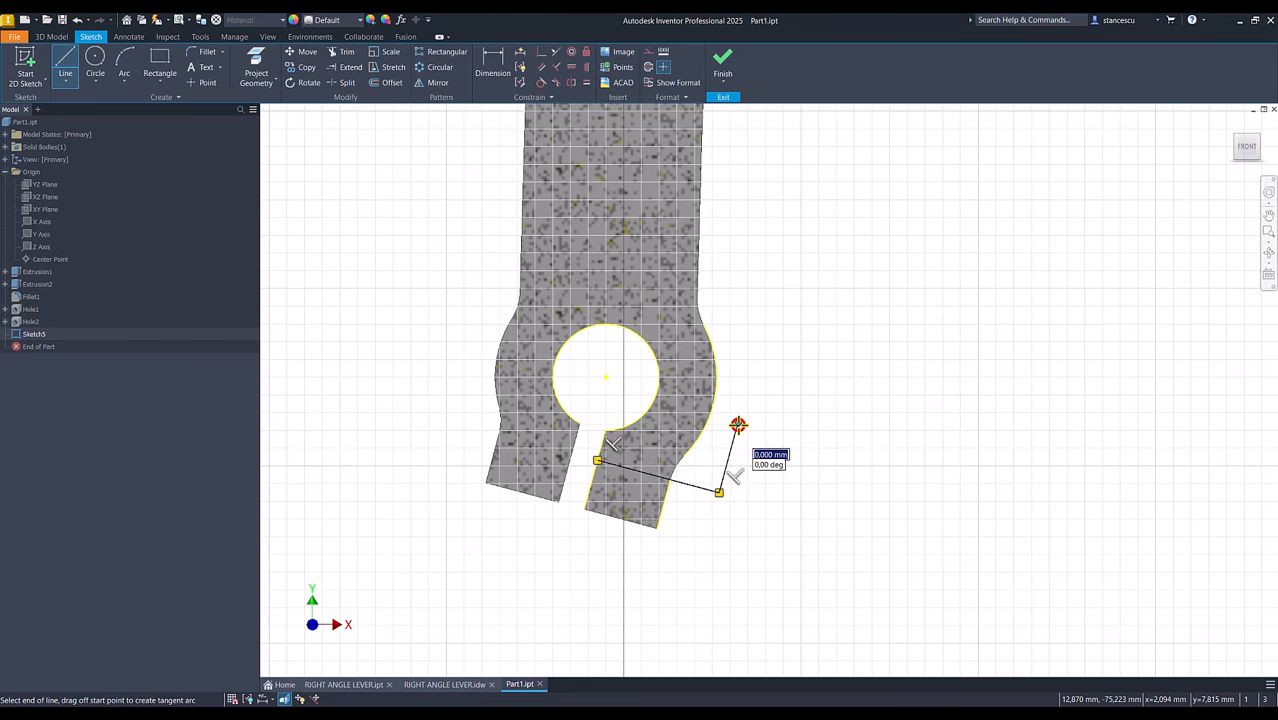
{"action": "left_click", "coordinate": [679, 408]}
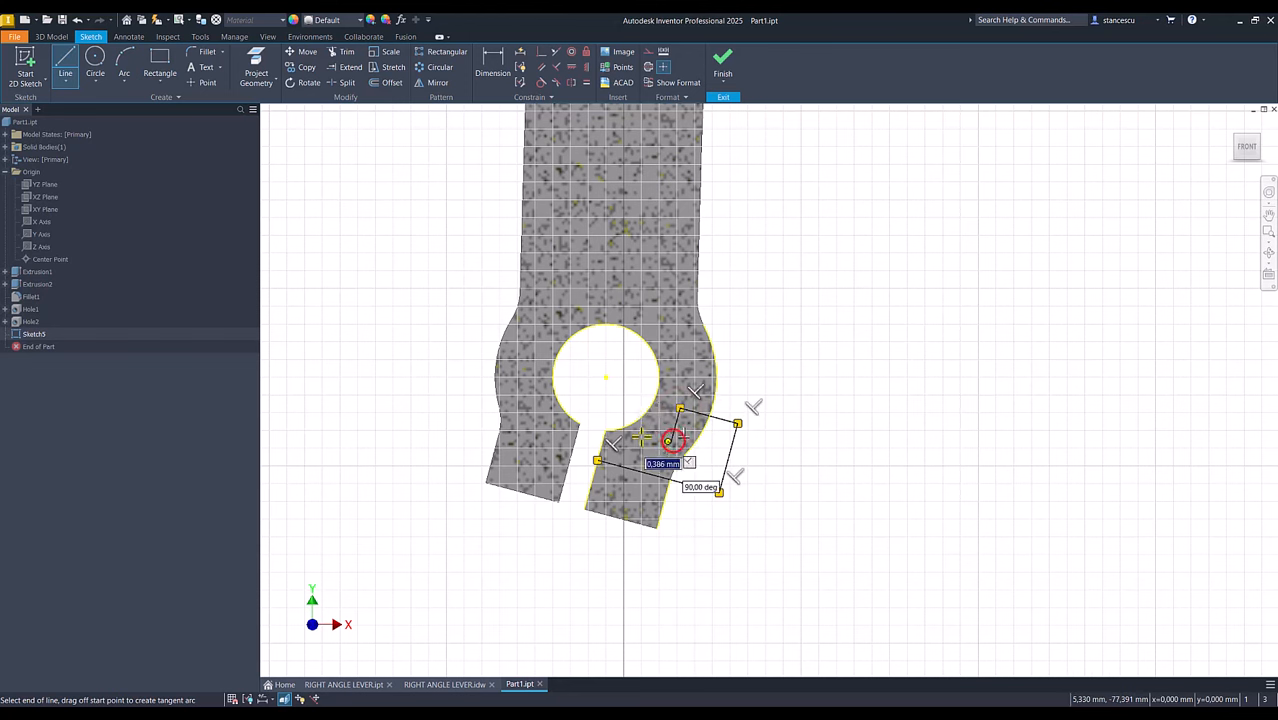
{"action": "left_click", "coordinate": [668, 442]}
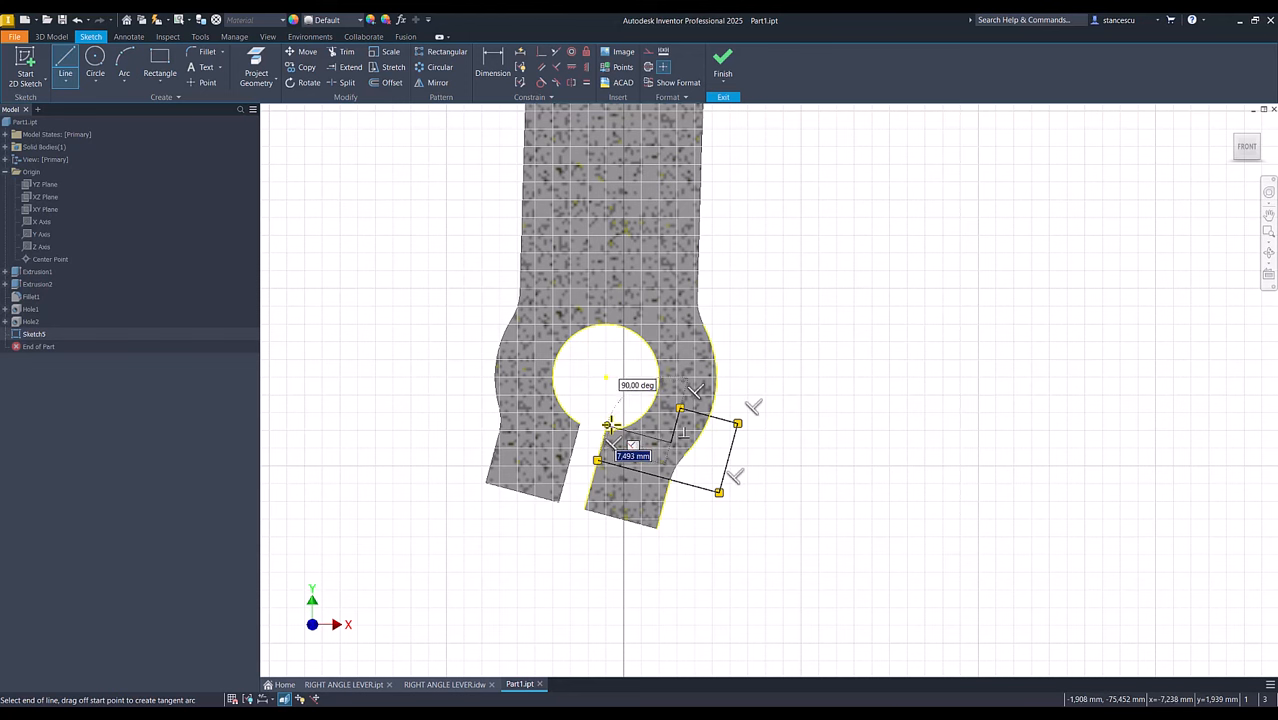
{"action": "left_click", "coordinate": [610, 425]}
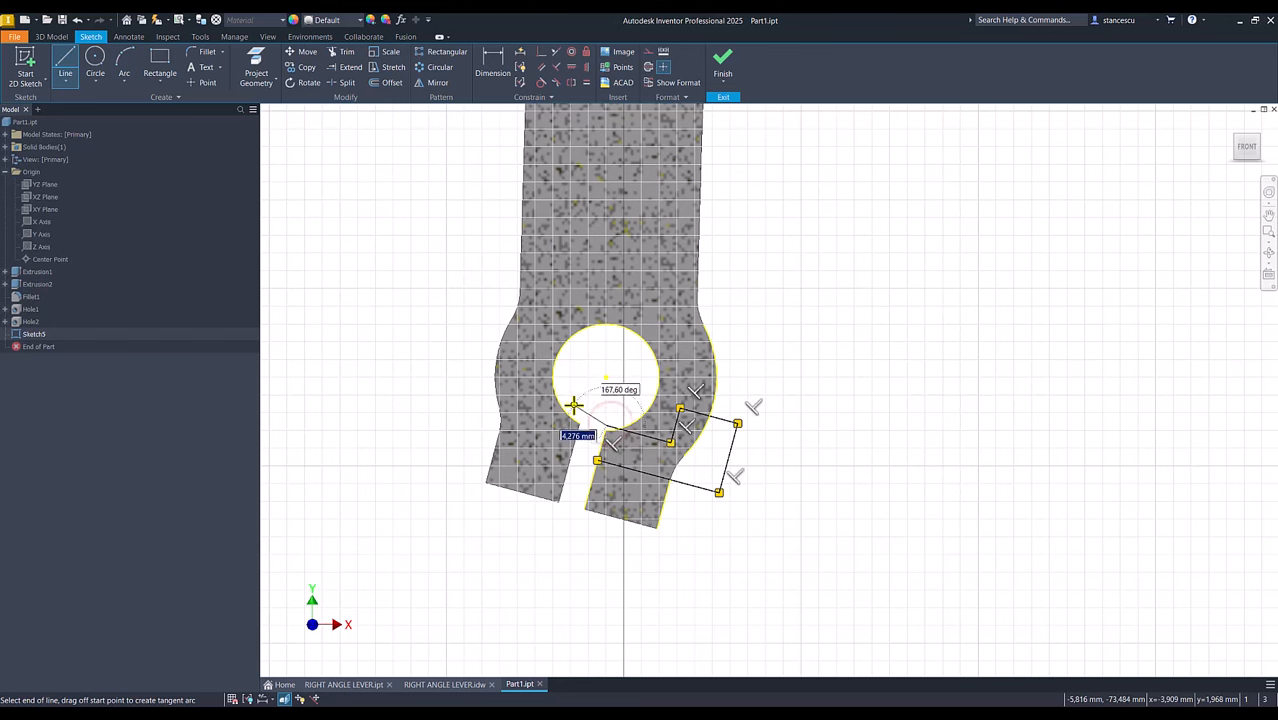
{"action": "right_click", "coordinate": [584, 395]}
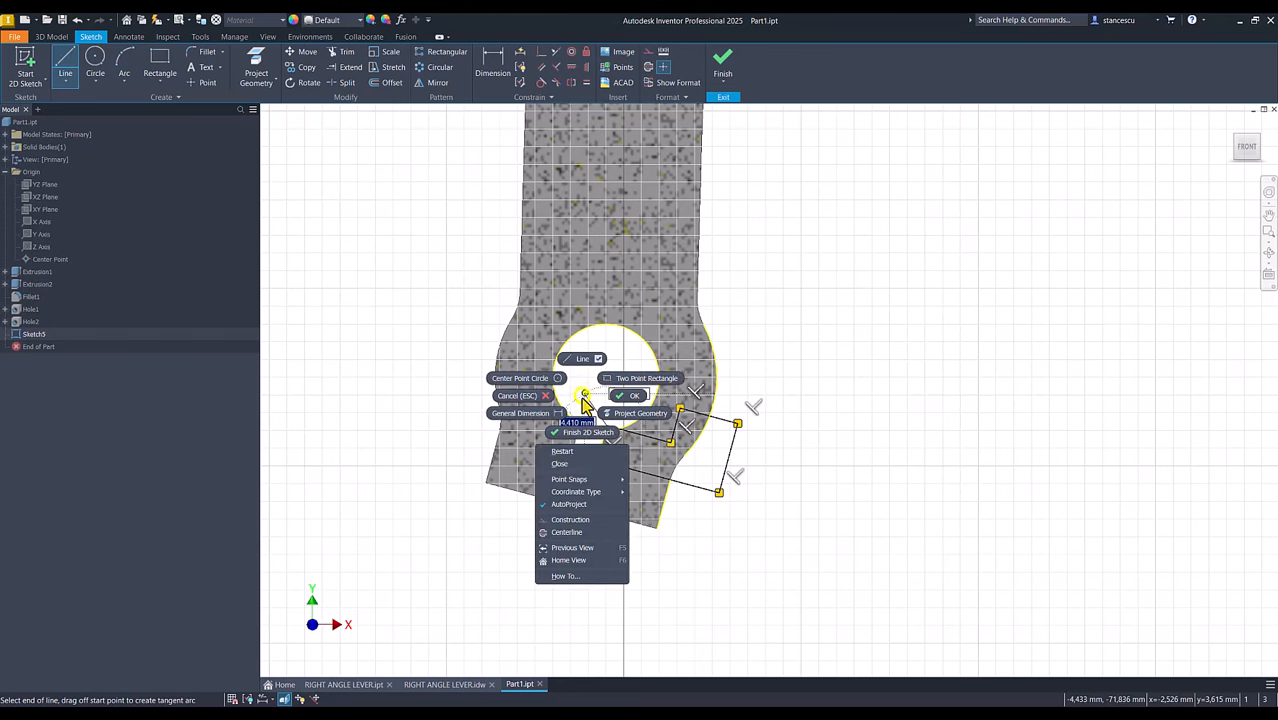
{"action": "left_click", "coordinate": [560, 465]}
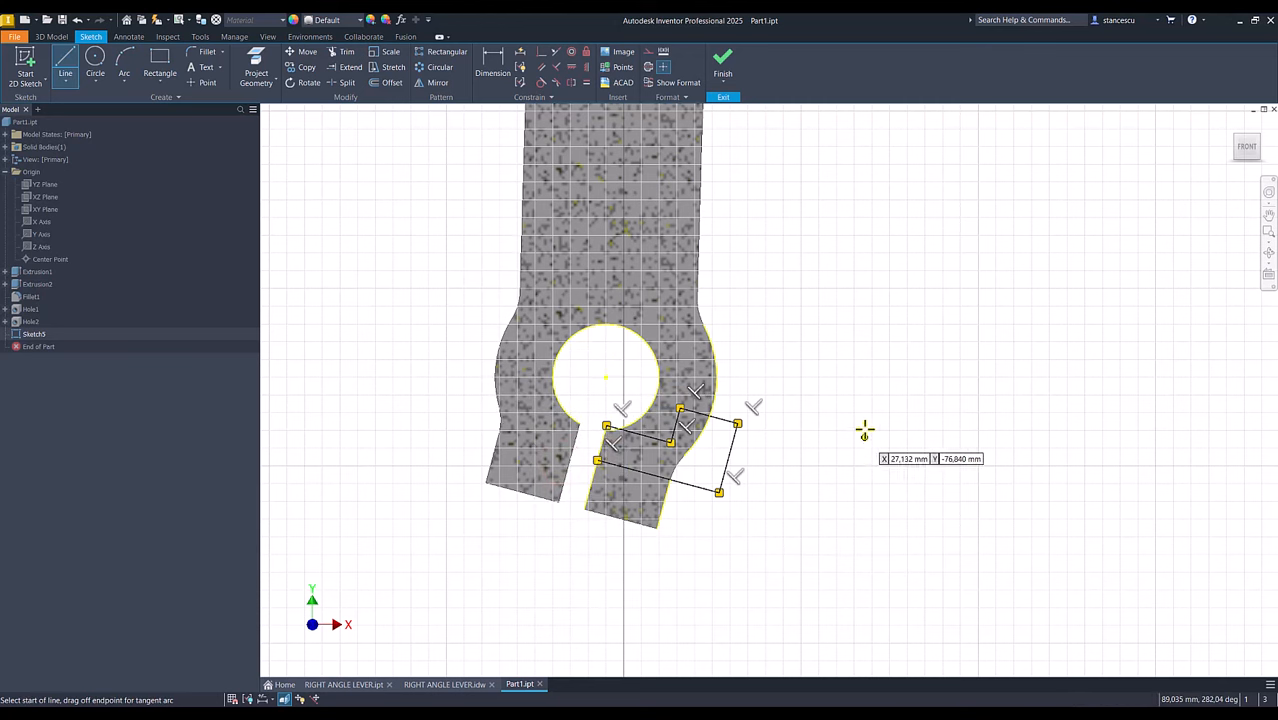
Dimension the distance from the bore center to the profile's long lower line as 8 mm.
{"action": "left_click", "coordinate": [501, 63]}
{"action": "left_click", "coordinate": [634, 475]}
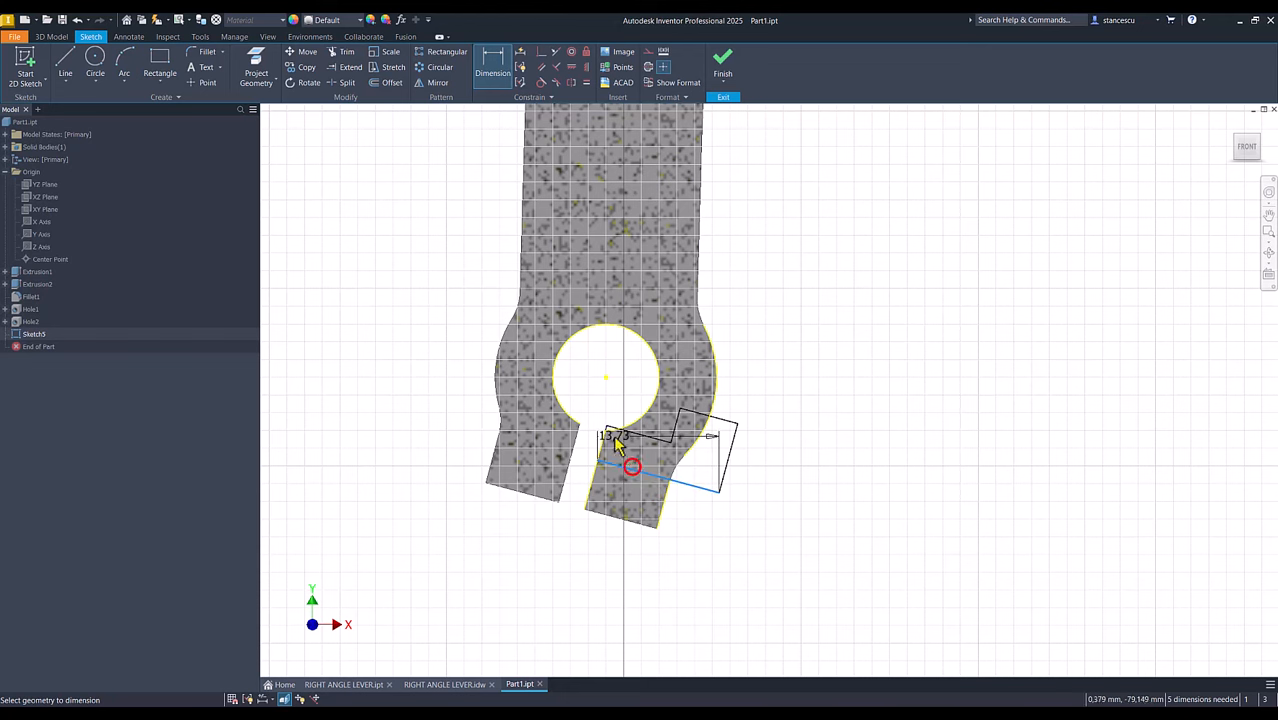
{"action": "left_click", "coordinate": [605, 378]}
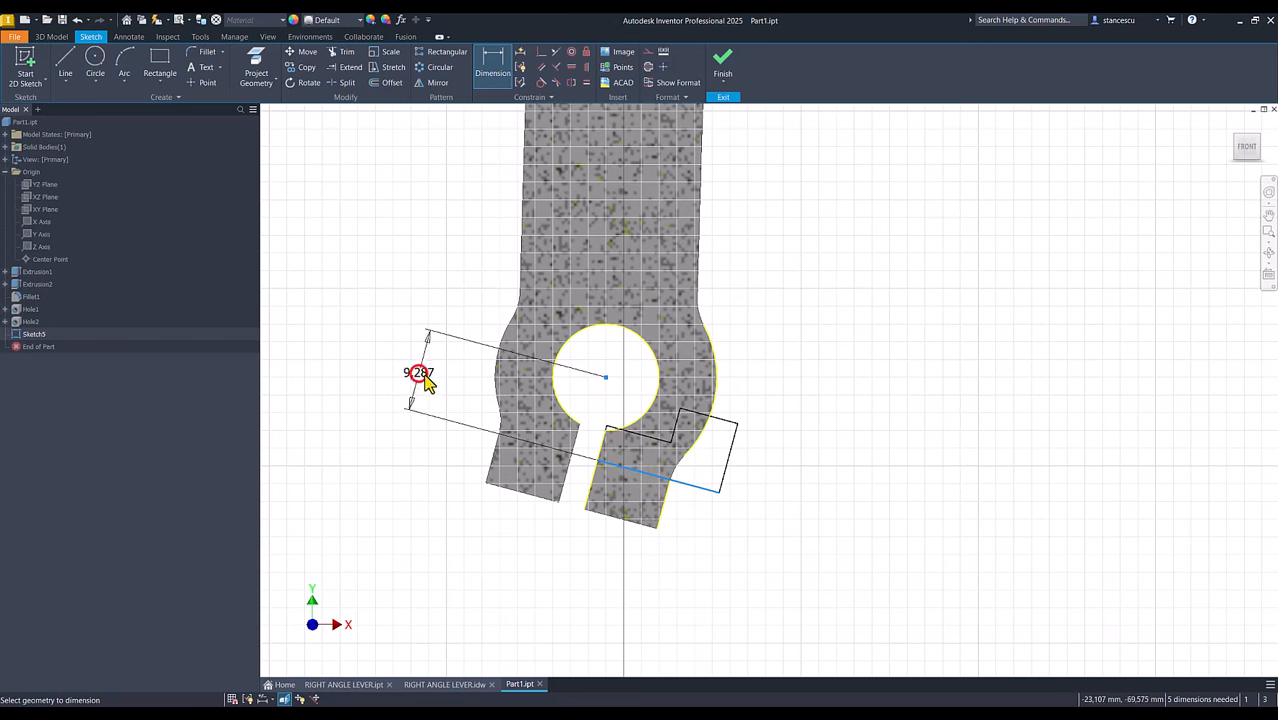
{"action": "left_click", "coordinate": [424, 384]}
{"action": "type", "text": "8"}
{"action": "key", "text": "Return"}
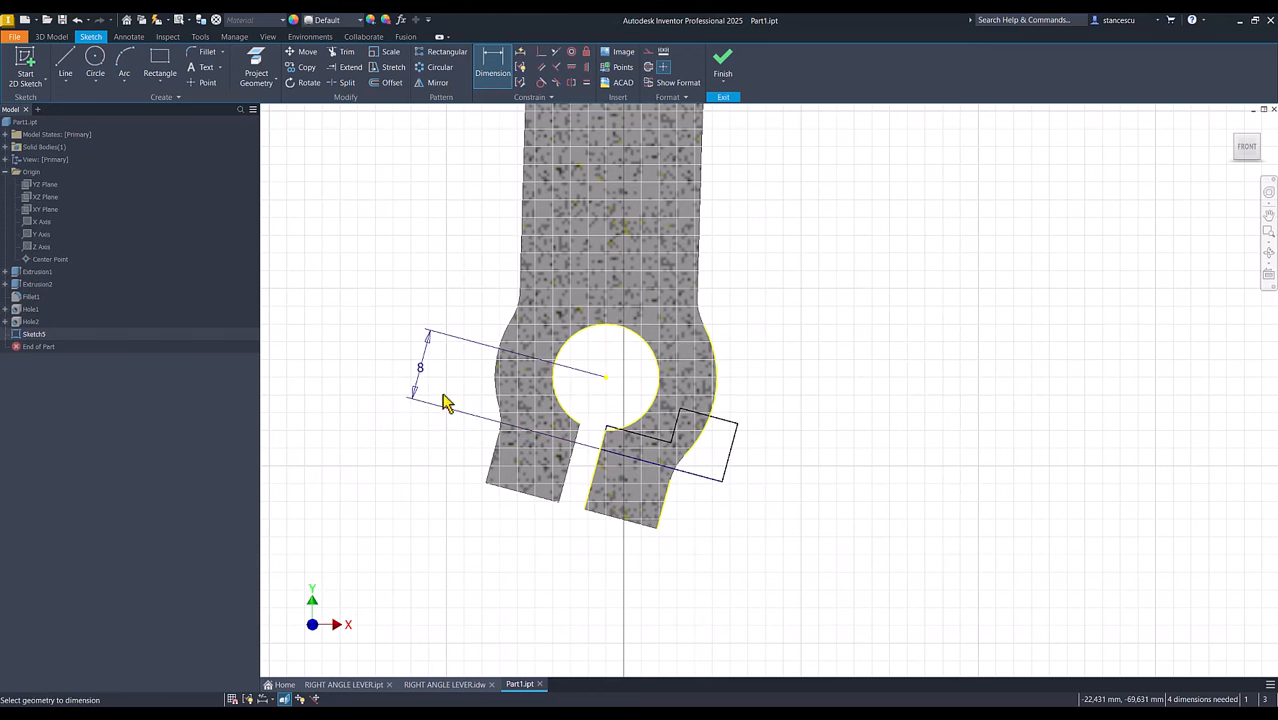
{"action": "key", "text": "Escape"}
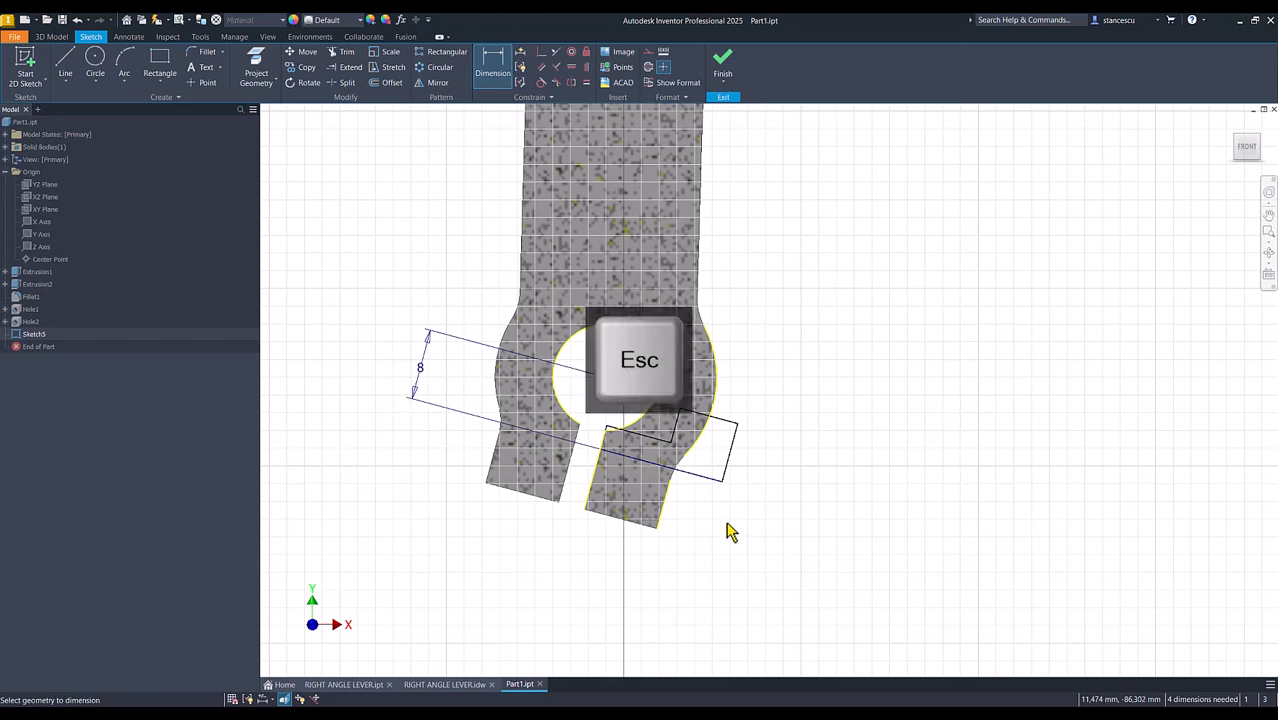
Convert the profile's long lower line to a centerline.
{"action": "left_click", "coordinate": [710, 464]}
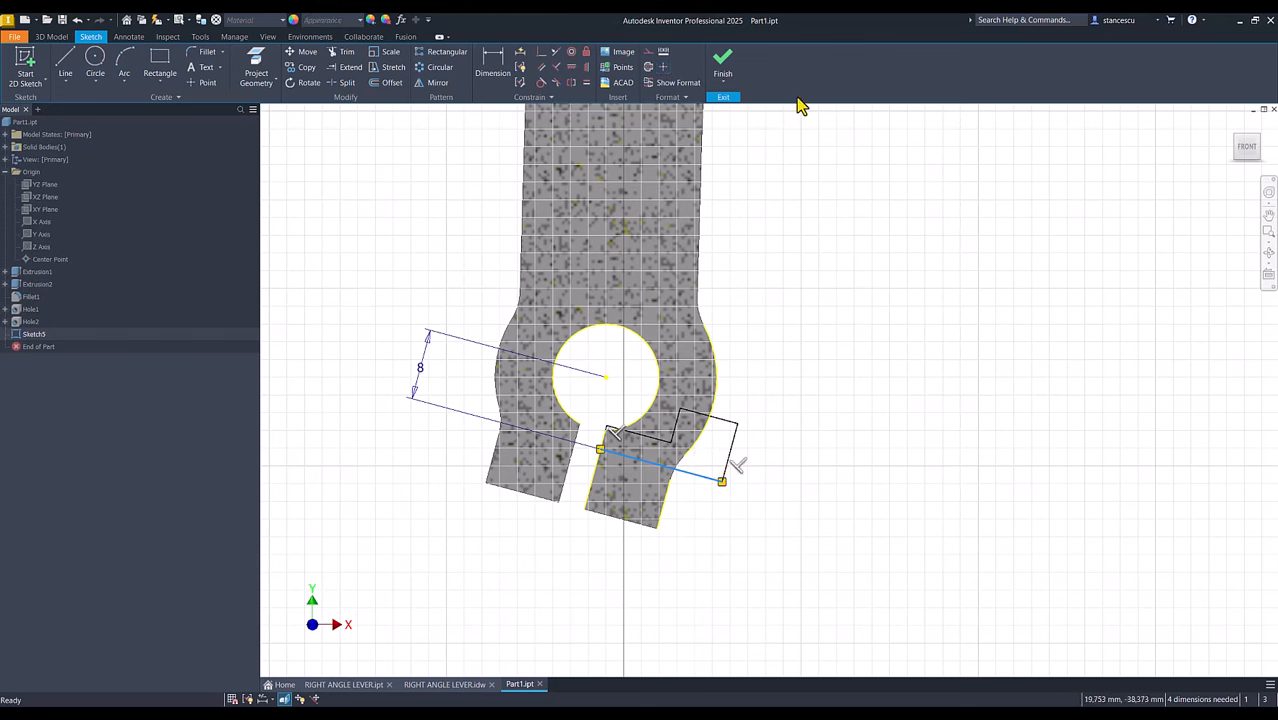
{"action": "left_click", "coordinate": [648, 66]}
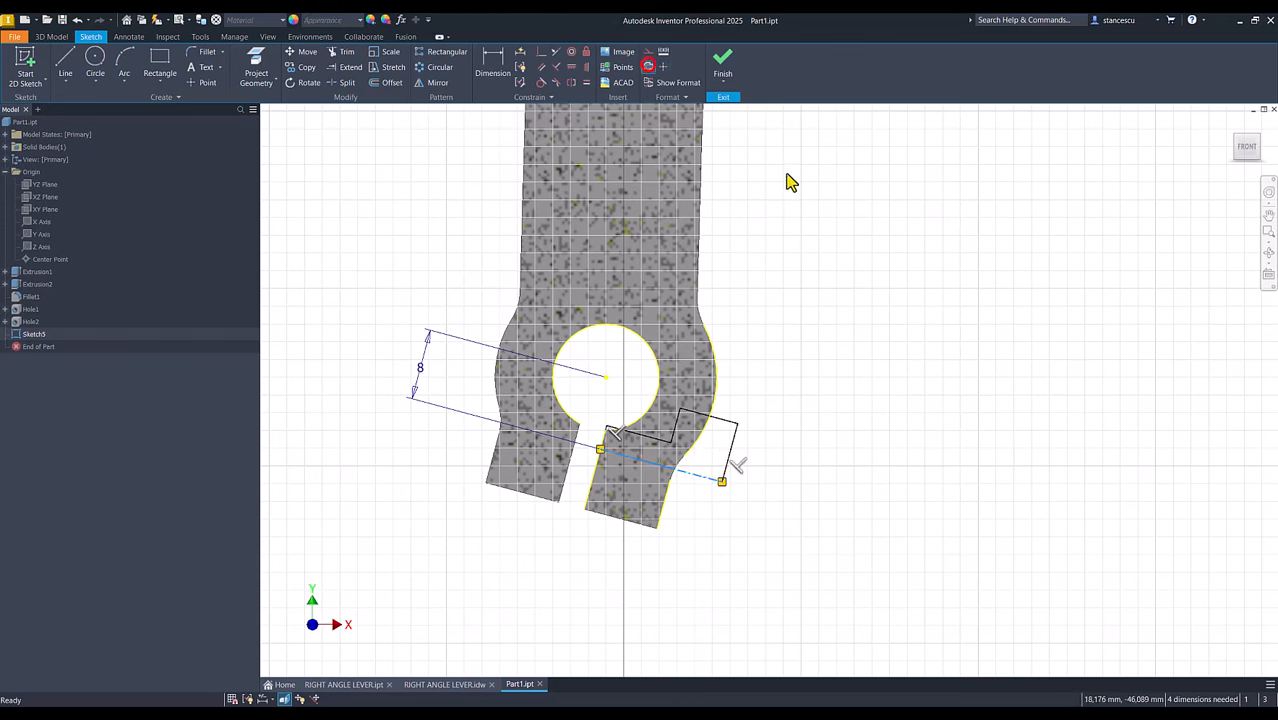
{"action": "left_click", "coordinate": [866, 390]}
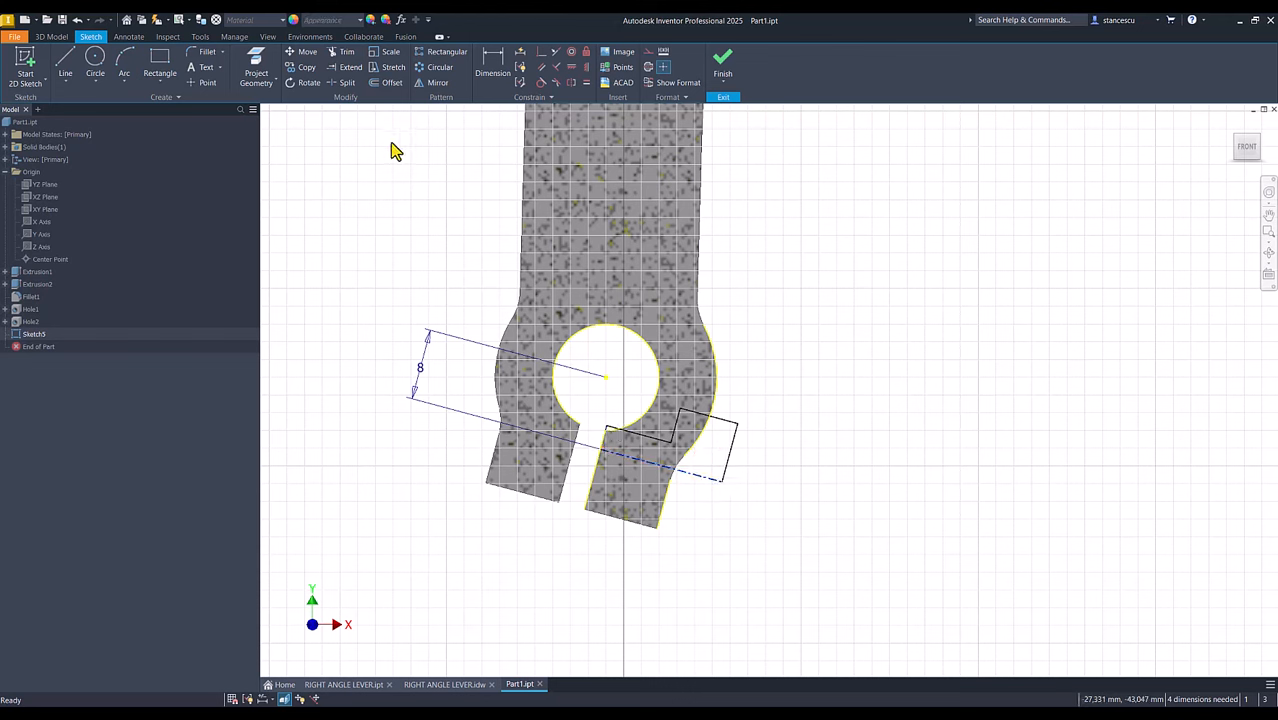
Make the profile's upper outer corner coincident with the projected outer arc of the clamp.
{"action": "left_click", "coordinate": [541, 52]}
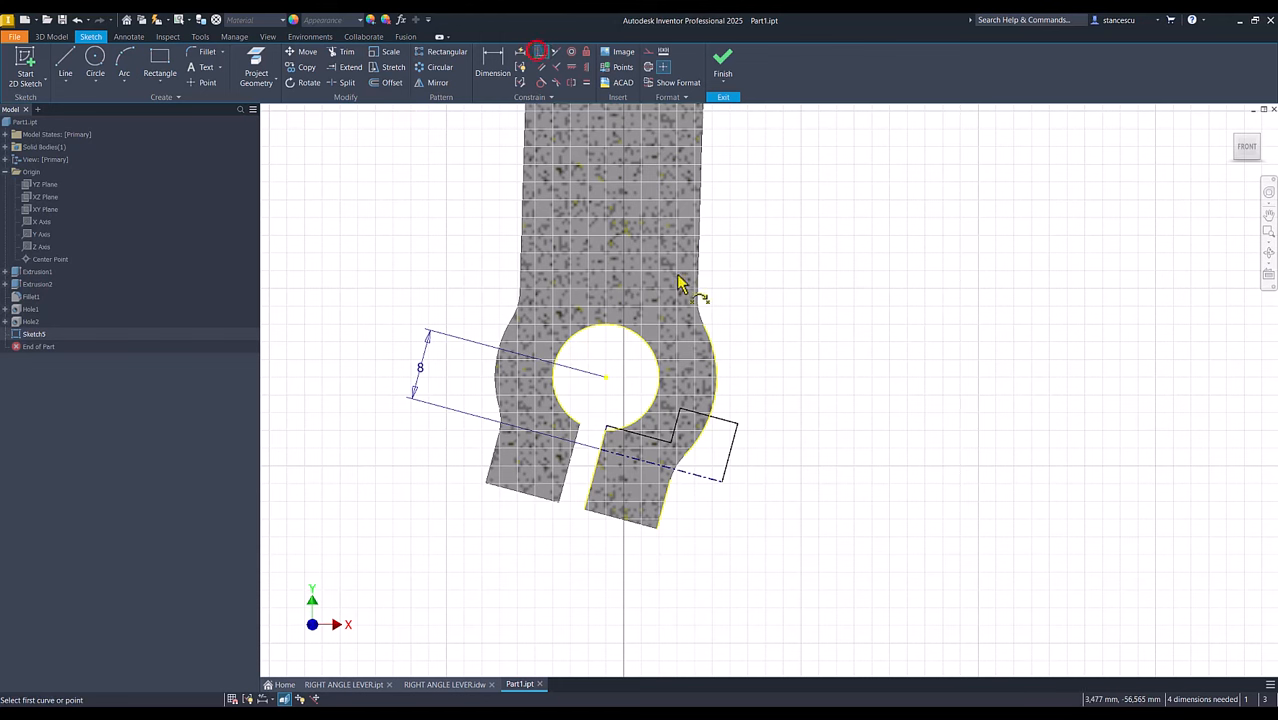
{"action": "left_click", "coordinate": [738, 424]}
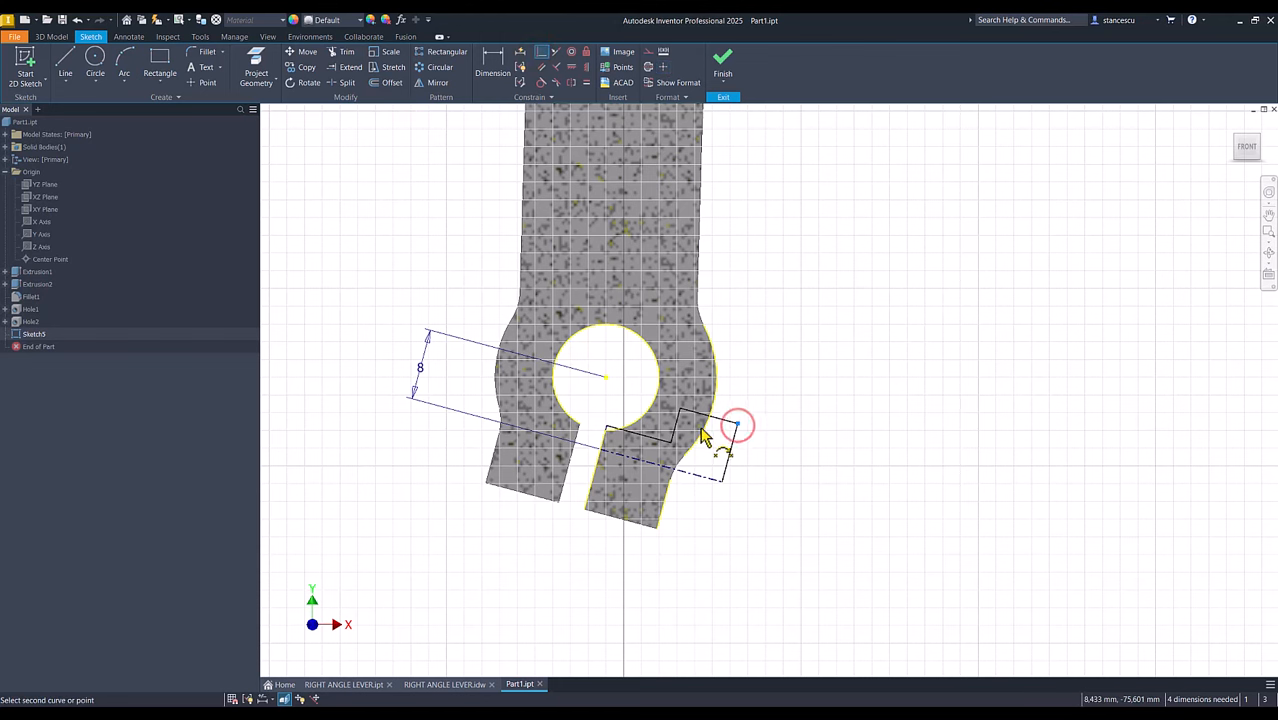
{"action": "left_click", "coordinate": [703, 430]}
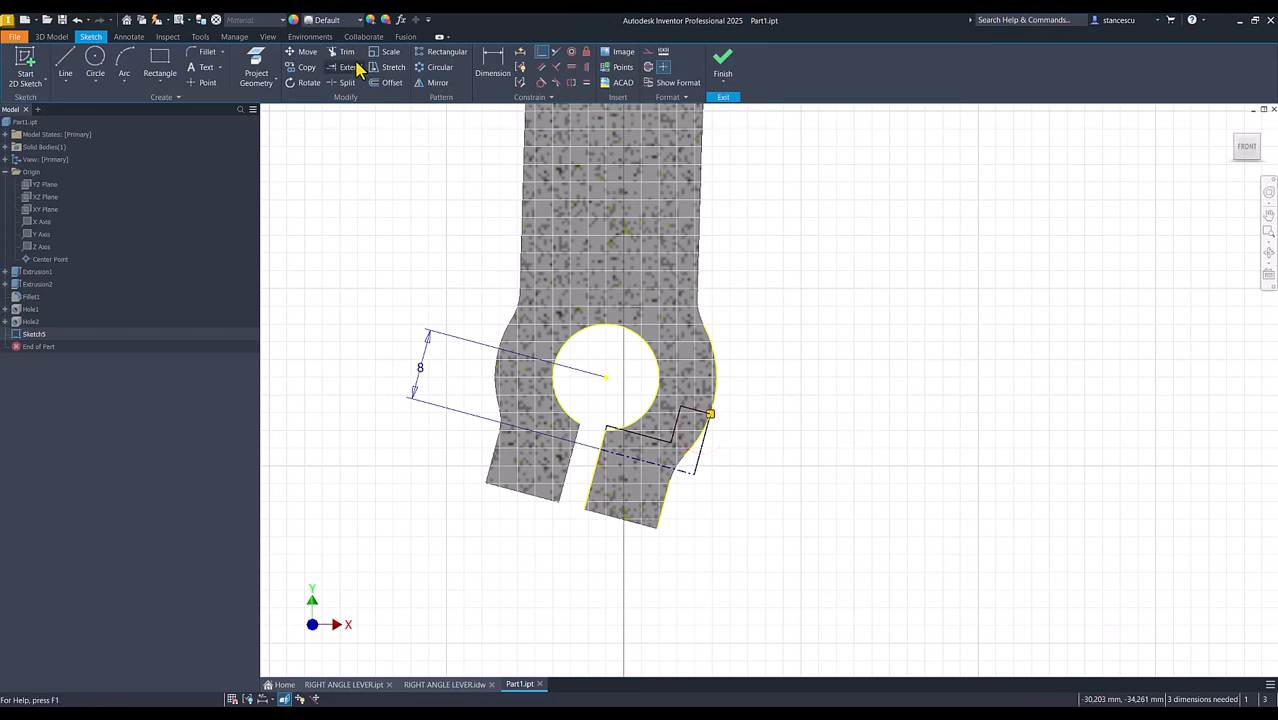
Dimension the distance between the profile's short step line and the jaw's straight outer edge as 1 mm.
{"action": "left_click", "coordinate": [498, 75]}
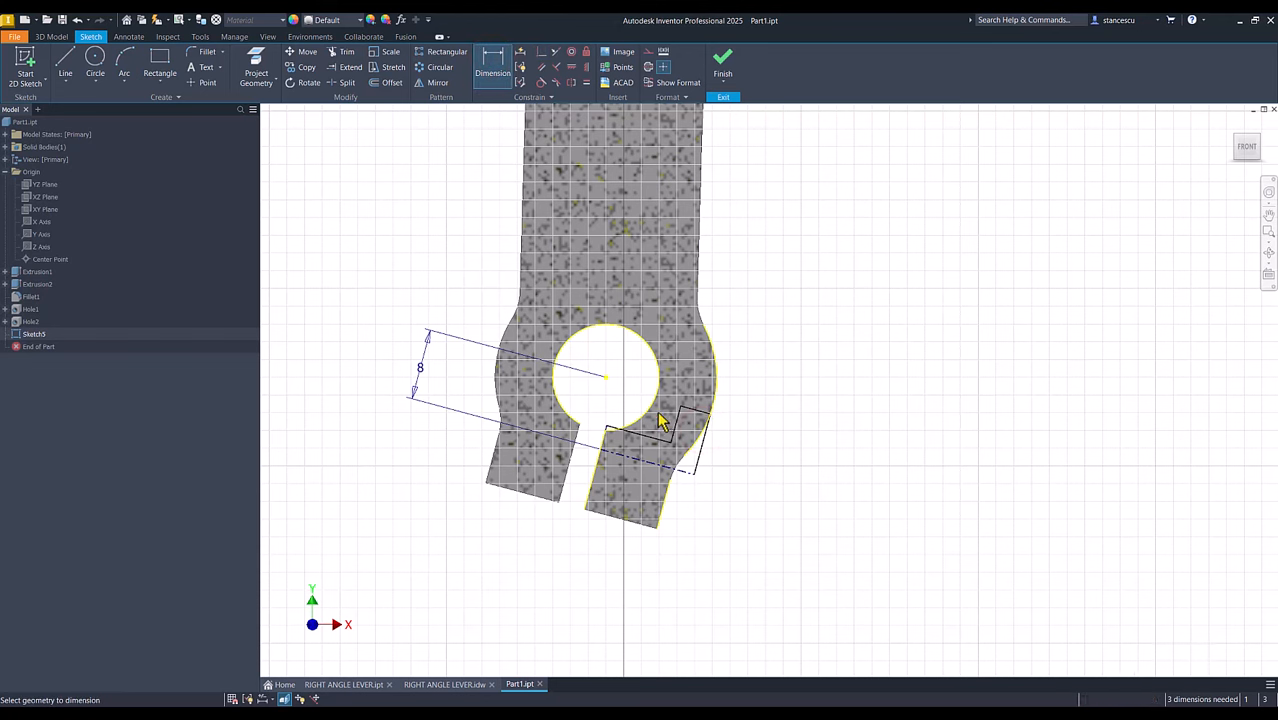
{"action": "left_click", "coordinate": [663, 513]}
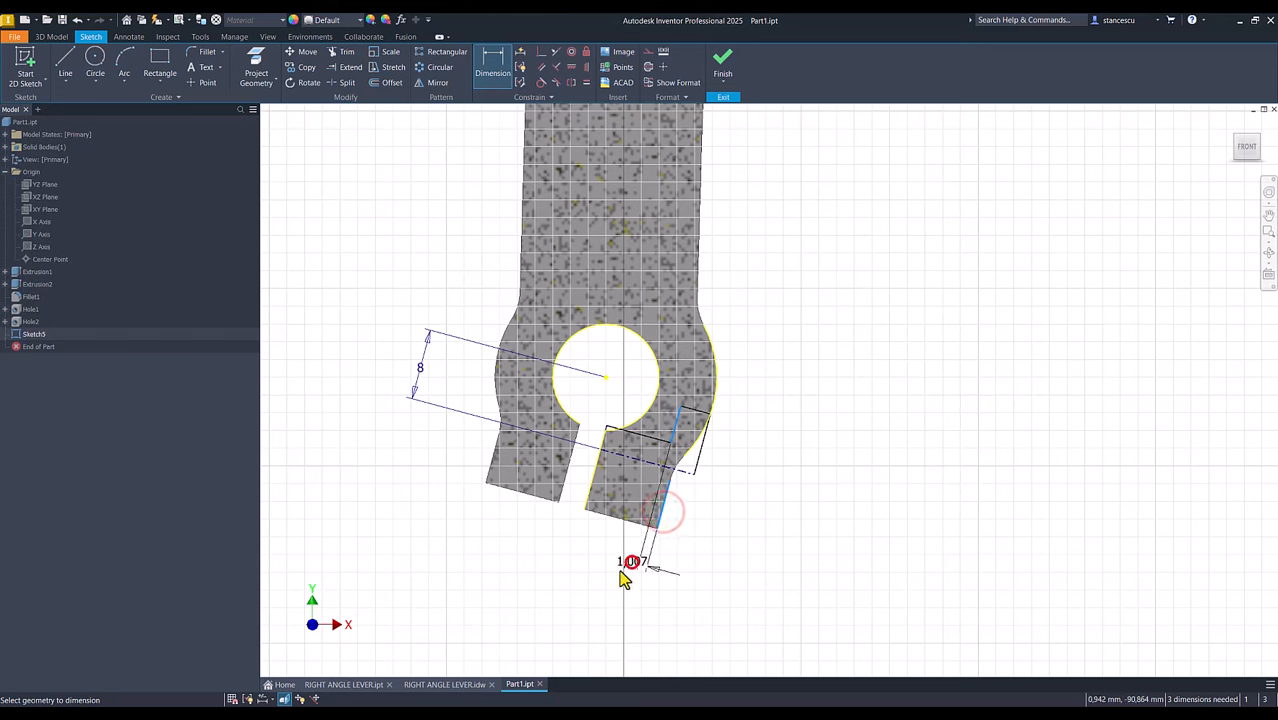
{"action": "left_click", "coordinate": [622, 579]}
{"action": "type", "text": "1"}
{"action": "key", "text": "Return"}
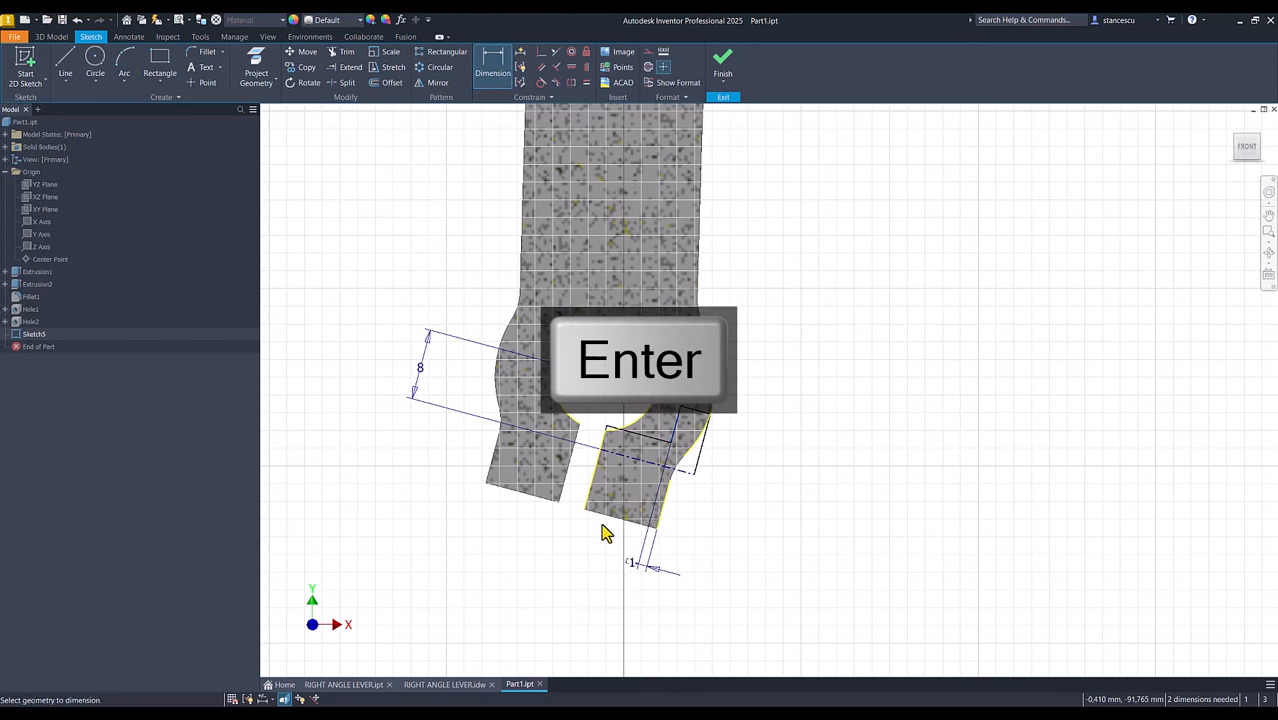
Dimension the profile about its centerline with diameters of 11 mm for the outer step and 7 mm for the line near the slot.
{"action": "left_click", "coordinate": [704, 413]}
{"action": "left_click", "coordinate": [685, 467]}
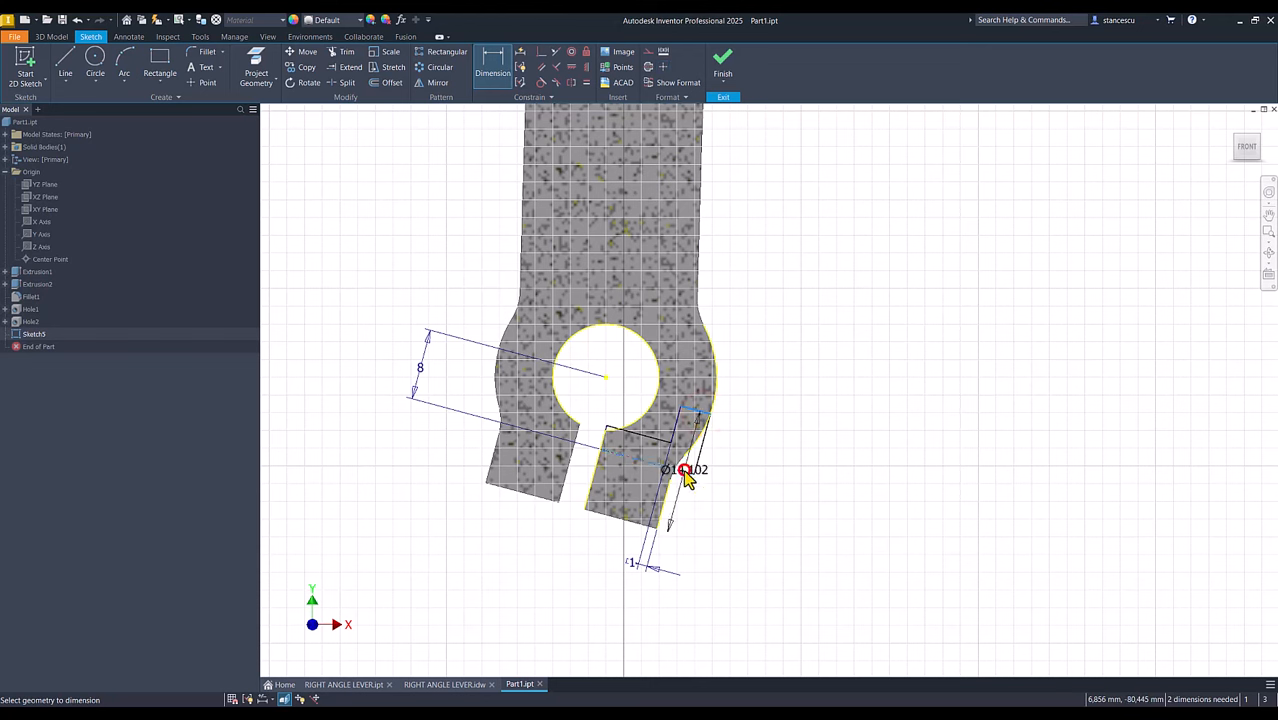
{"action": "left_click", "coordinate": [734, 480]}
{"action": "type", "text": "11"}
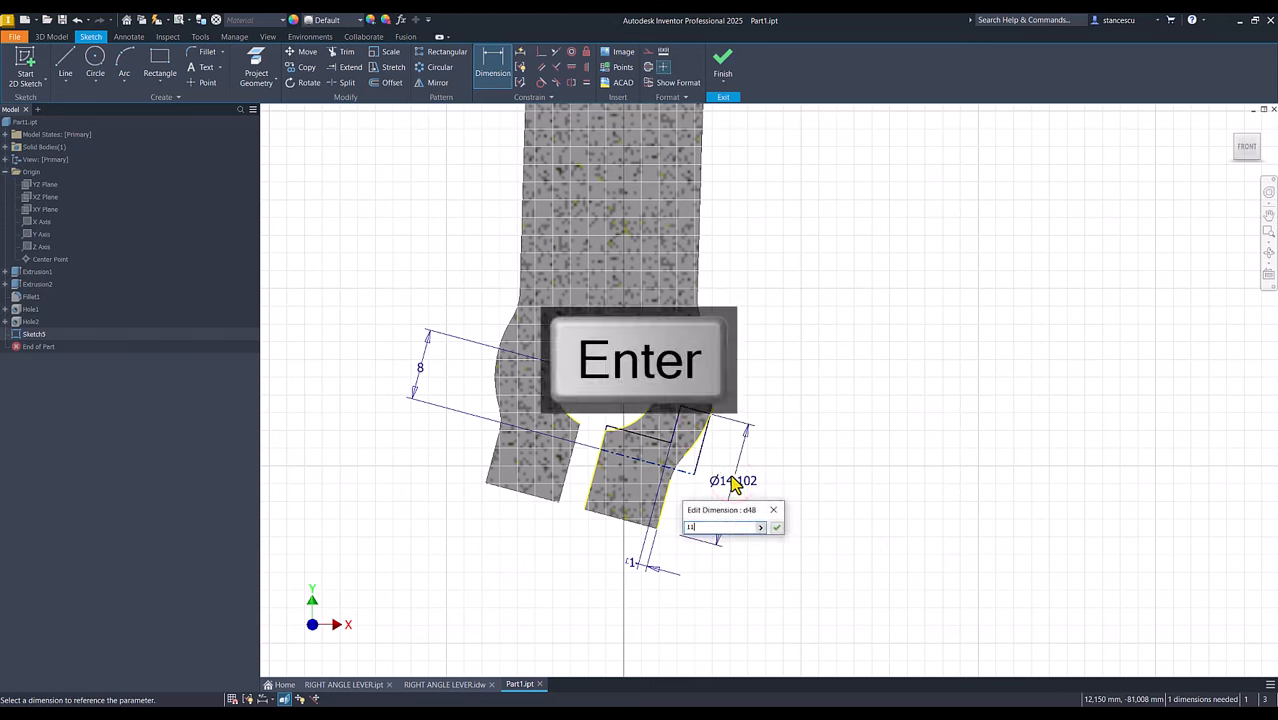
{"action": "key", "text": "Return"}
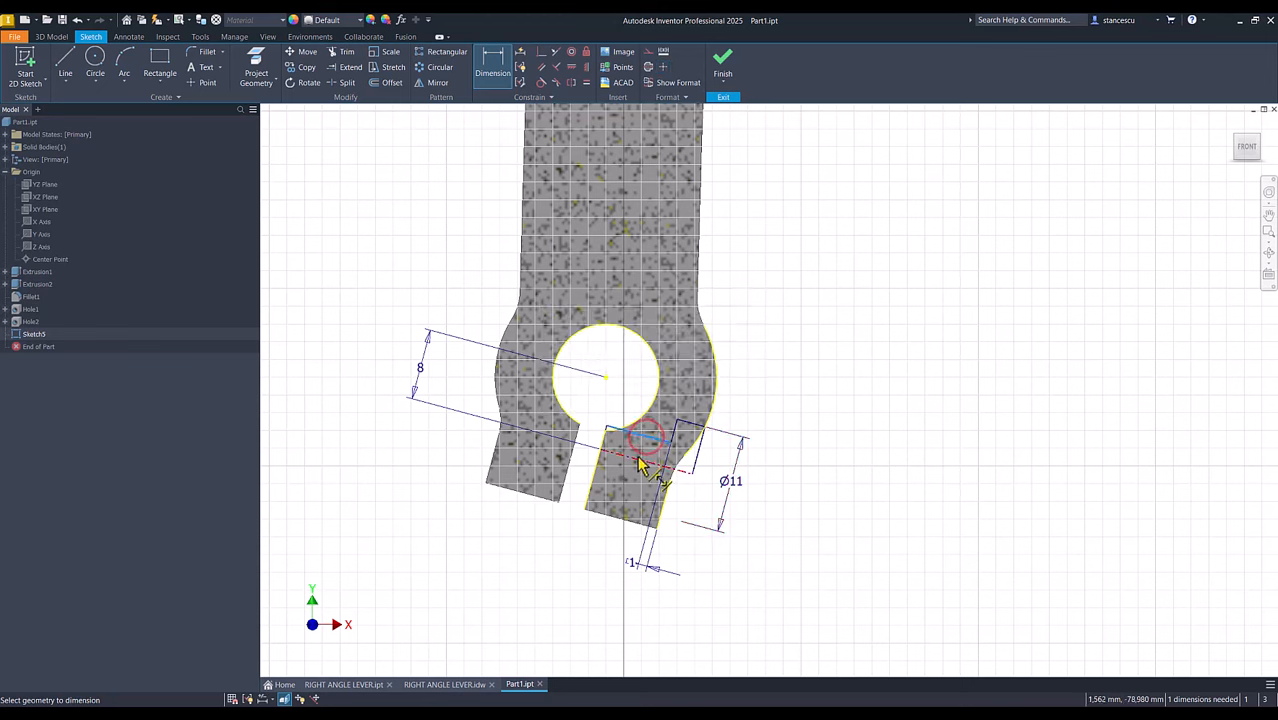
{"action": "left_click", "coordinate": [635, 457]}
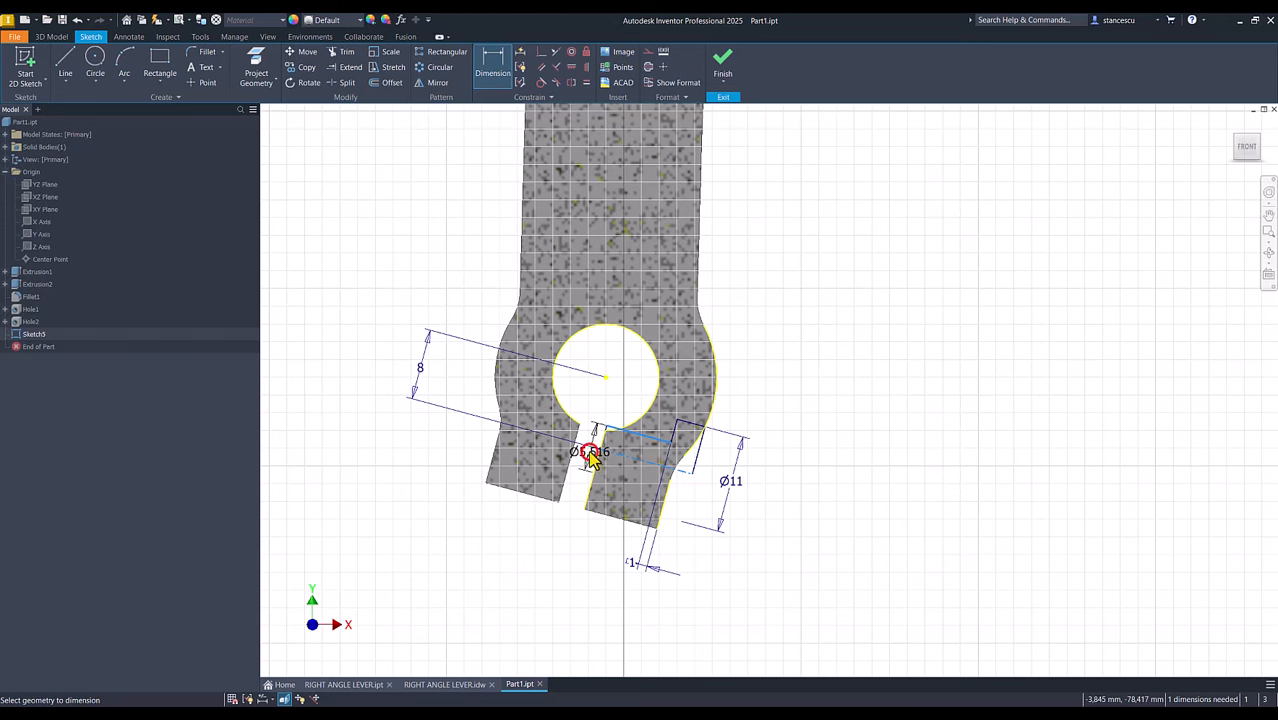
{"action": "left_click", "coordinate": [591, 455]}
{"action": "key", "text": "Return"}
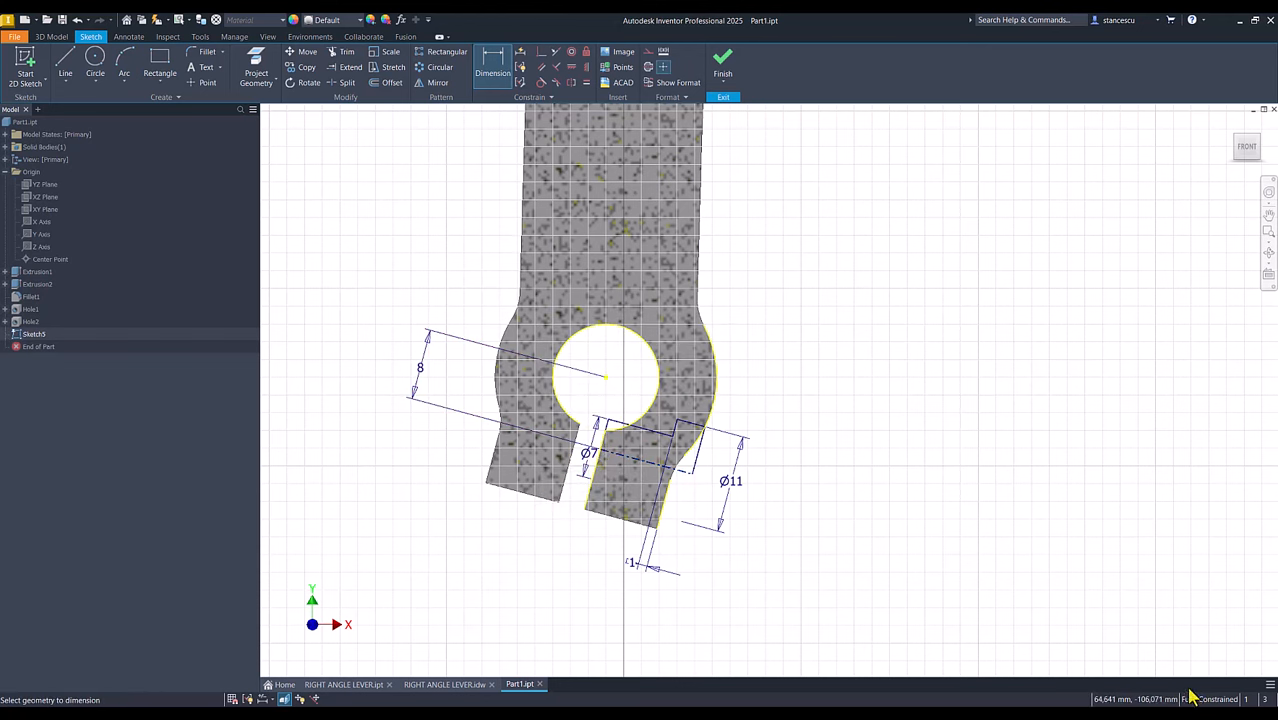
{"action": "left_click", "coordinate": [643, 414]}
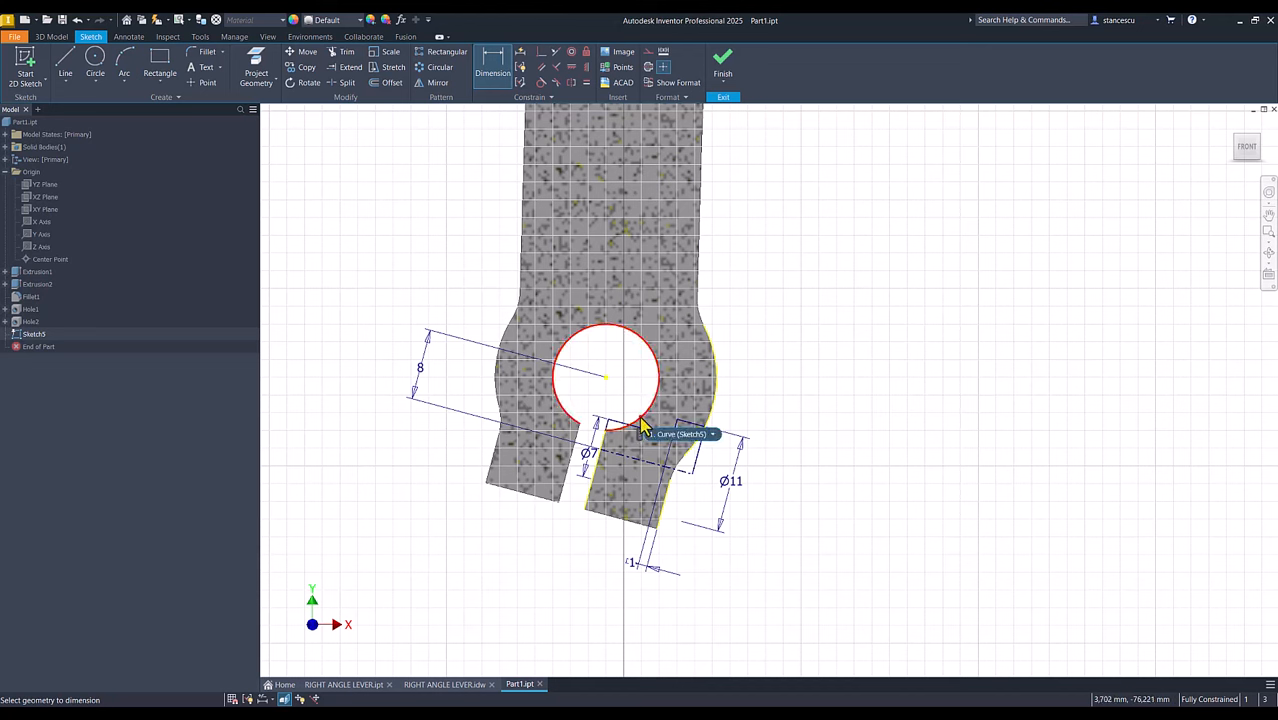
{"action": "left_click", "coordinate": [601, 490]}
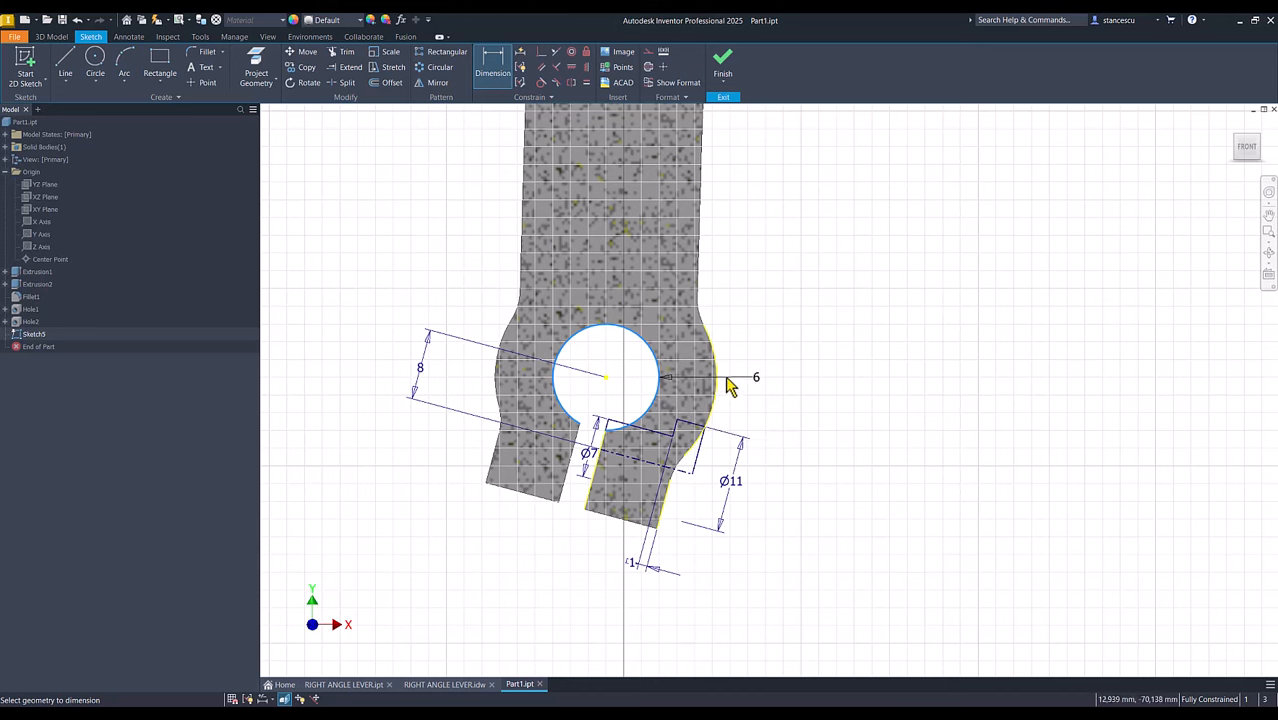
{"action": "key", "text": "Escape"}
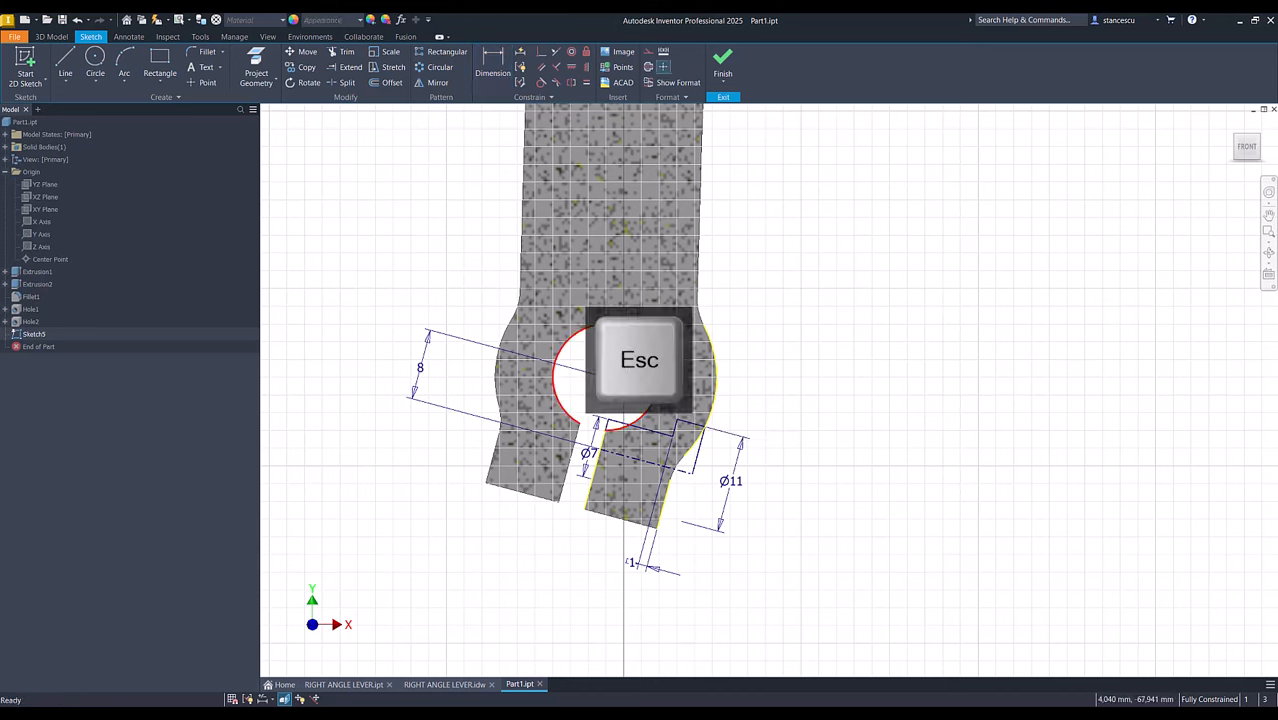
Convert the projected clamp bore circle and outer arc to construction geometry and finish the sketch.
{"action": "left_click_drag", "start_coordinate": [680, 361], "coordinate": [627, 374]}
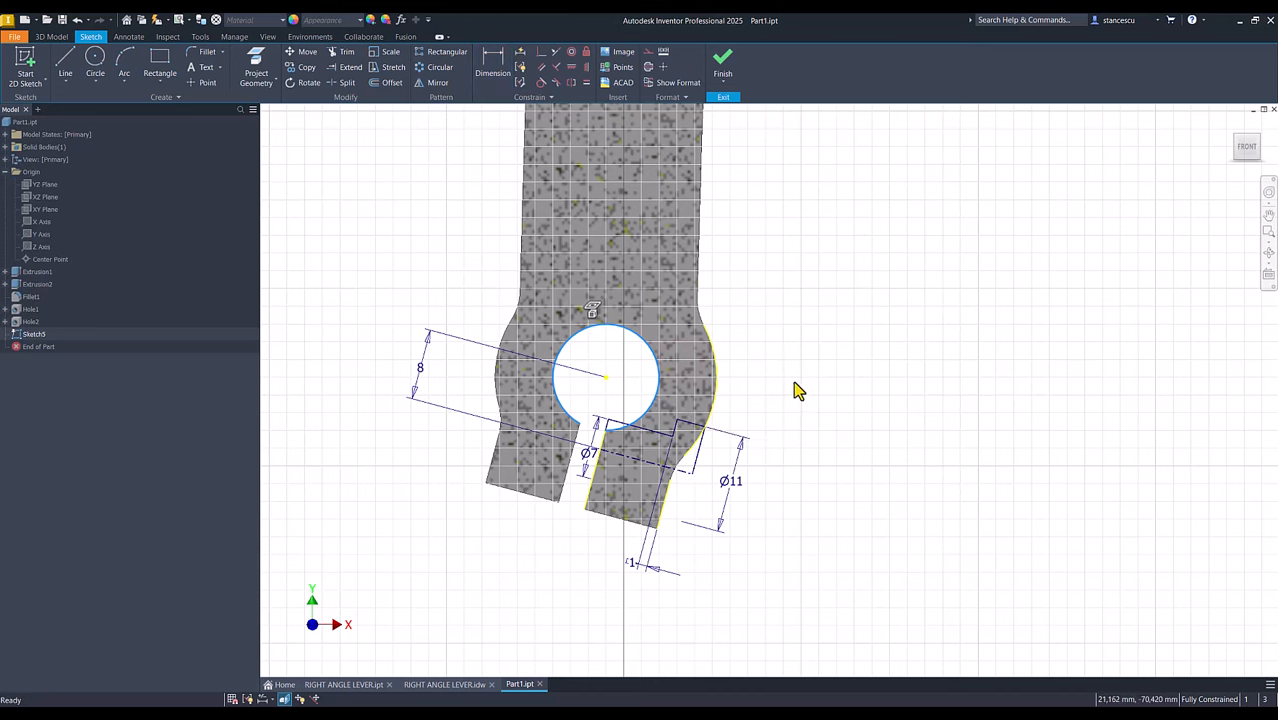
{"action": "left_click_drag", "start_coordinate": [793, 382], "coordinate": [650, 380]}
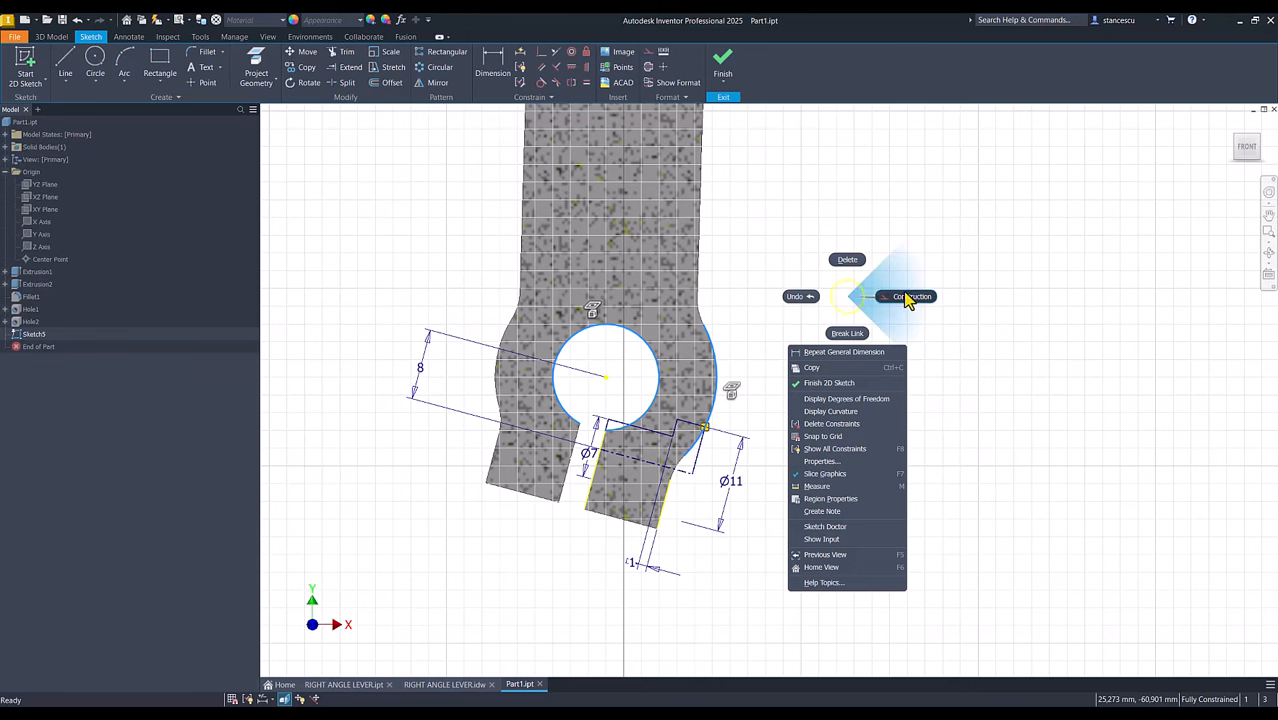
{"action": "left_click", "coordinate": [908, 297]}
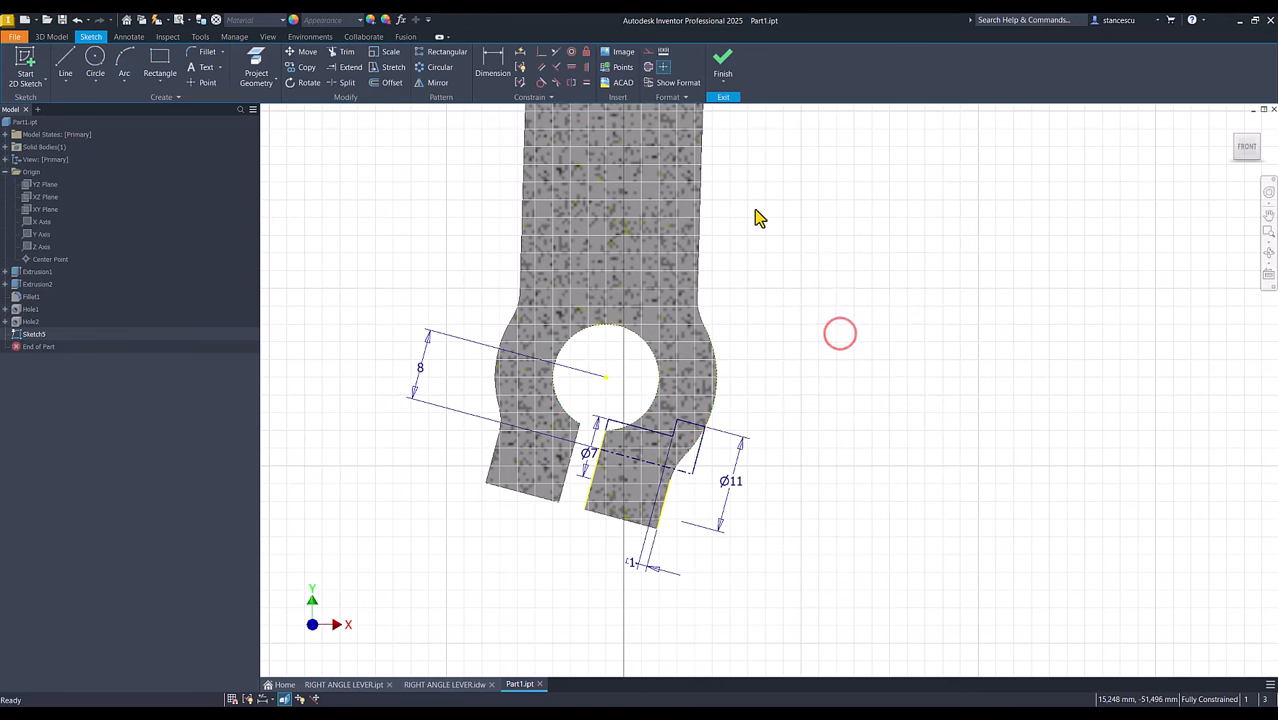
{"action": "left_click", "coordinate": [722, 60]}
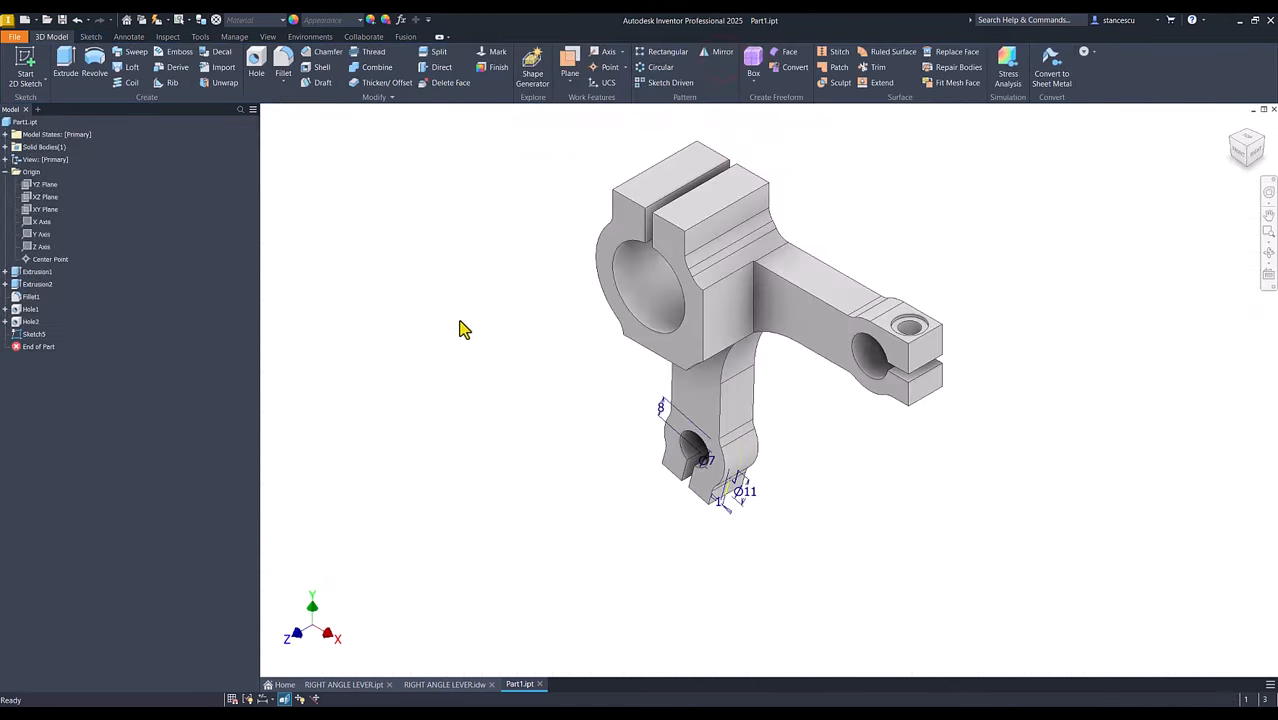
Revolve the stepped profile 360° about its centerline as a cut through the angled lower clamp's jaw.
{"action": "left_click", "coordinate": [94, 65]}
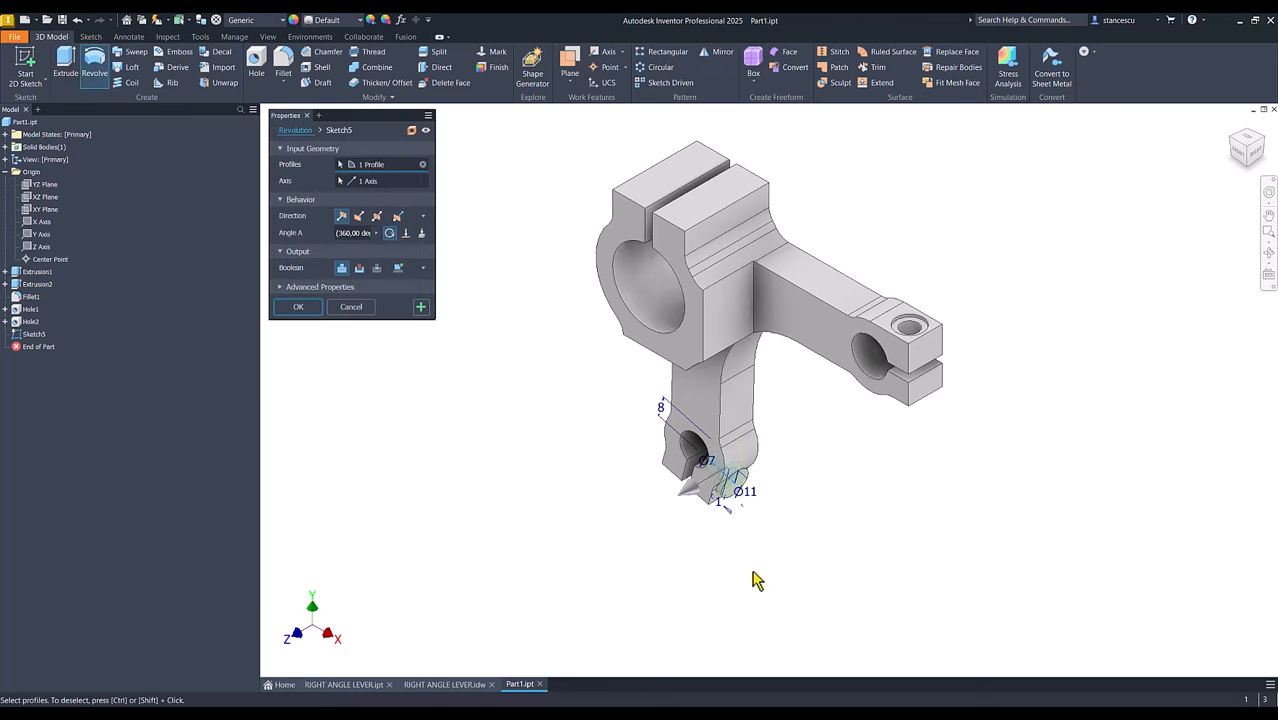
{"action": "scroll", "coordinate": [830, 545], "scroll_direction": "down", "scroll_amount": 5}
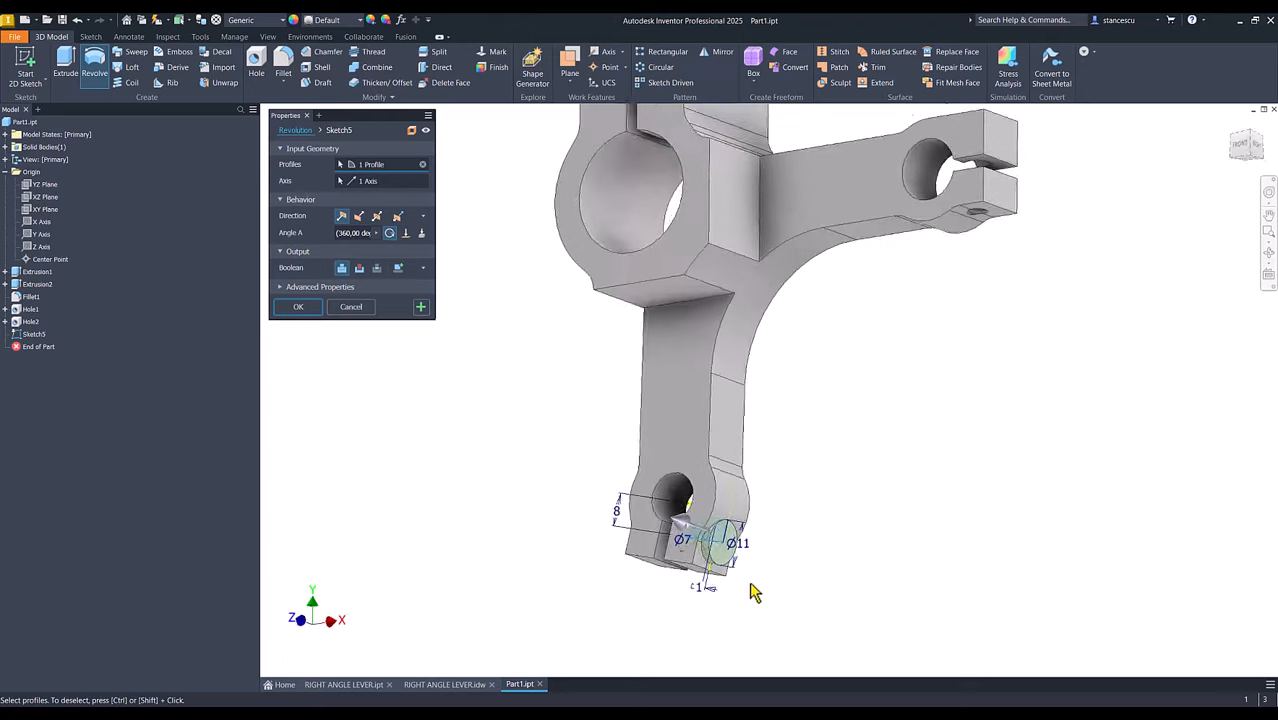
{"action": "mouse_move", "coordinate": [681, 528]}
{"action": "middle_mouse_down", "text": "shift"}
{"action": "mouse_move", "coordinate": [688, 550]}
{"action": "mouse_move", "coordinate": [669, 522]}
{"action": "middle_mouse_up", "text": "shift"}
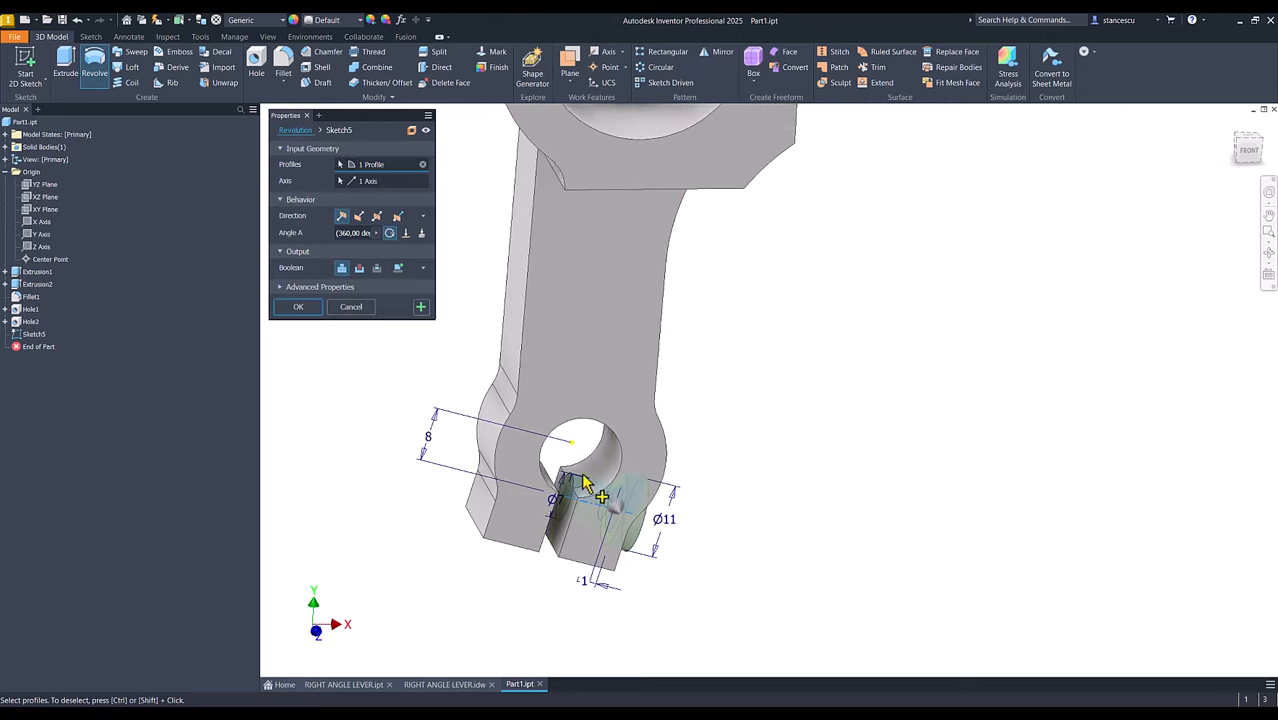
{"action": "middle_click_drag", "start_coordinate": [781, 508], "coordinate": [320, 508], "text": "shift"}
{"action": "scroll", "coordinate": [762, 450], "scroll_direction": "down", "scroll_amount": 1}
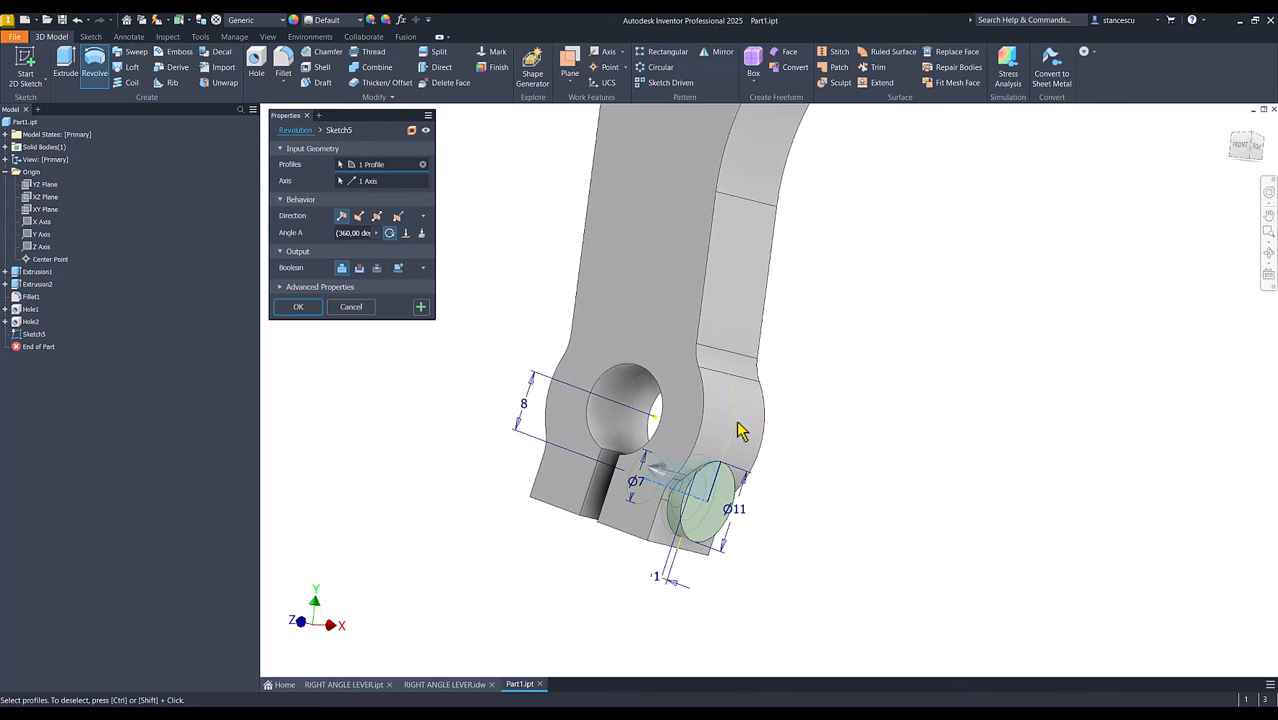
{"action": "middle_click_drag", "start_coordinate": [735, 432], "coordinate": [615, 340], "text": "shift"}
{"action": "scroll", "coordinate": [847, 426], "scroll_direction": "up", "scroll_amount": 2}
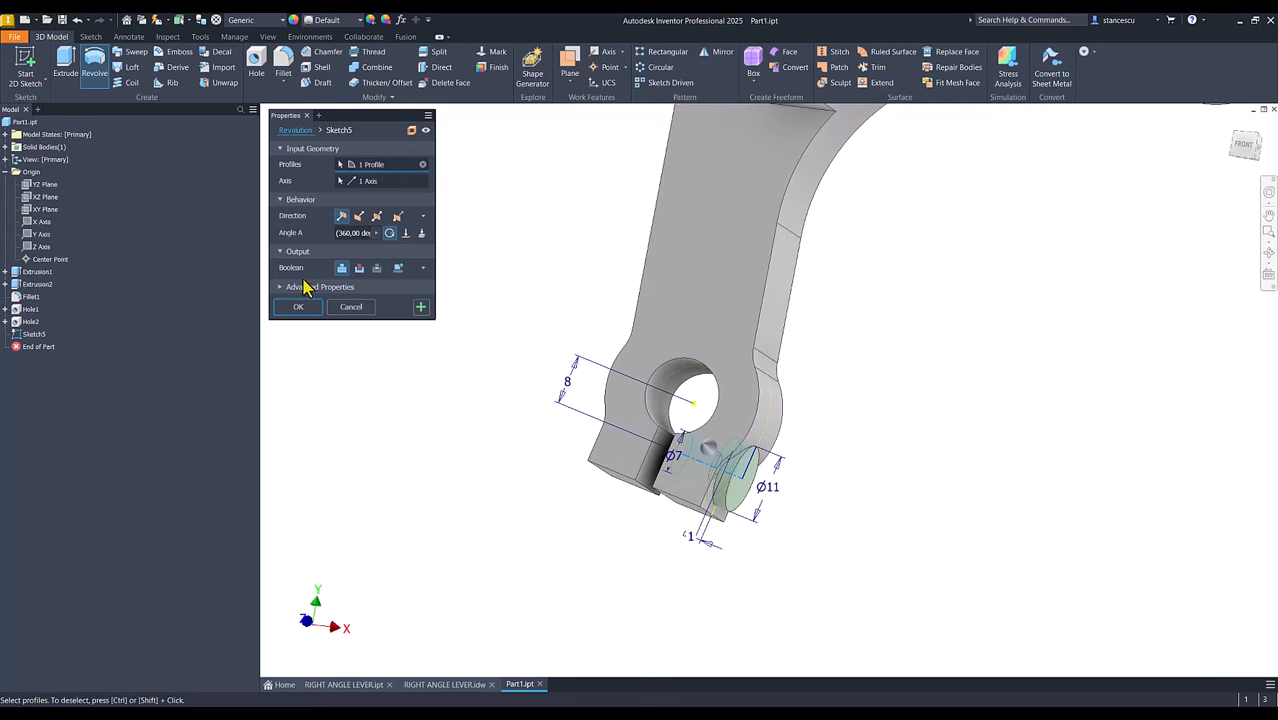
{"action": "left_click", "coordinate": [359, 269]}
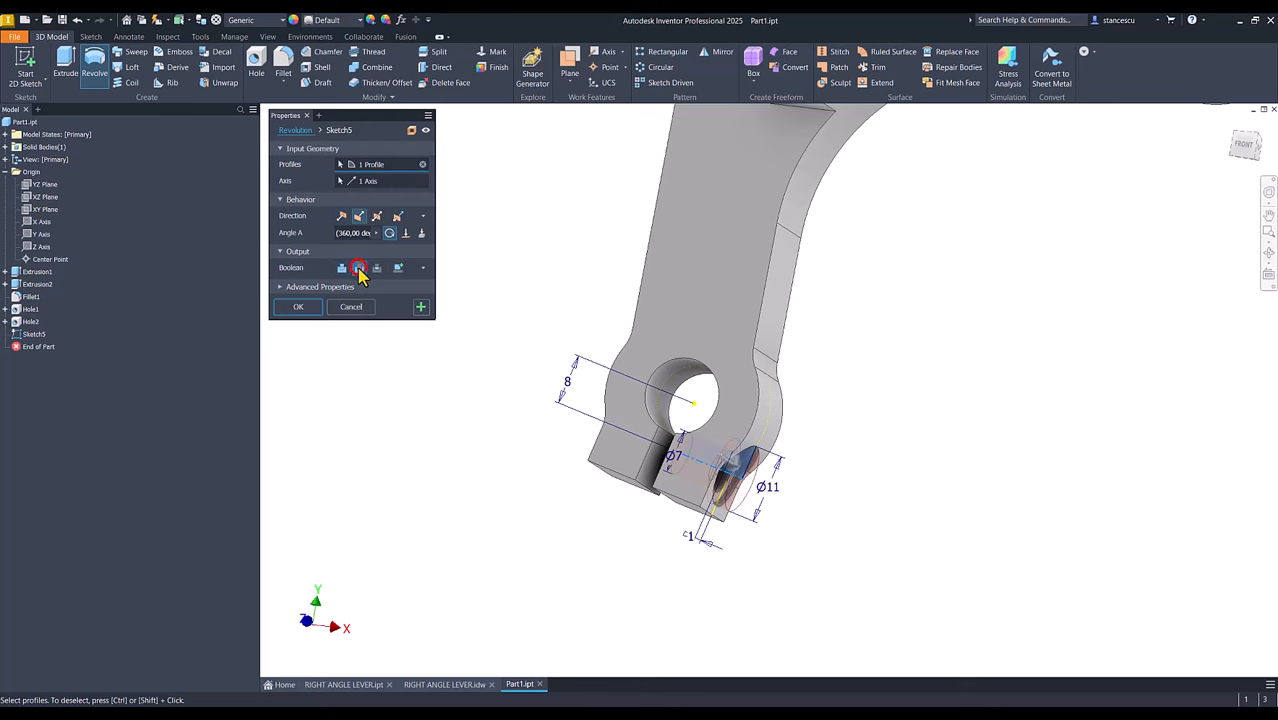
{"action": "middle_click_drag", "start_coordinate": [360, 328], "coordinate": [362, 466], "text": "shift"}
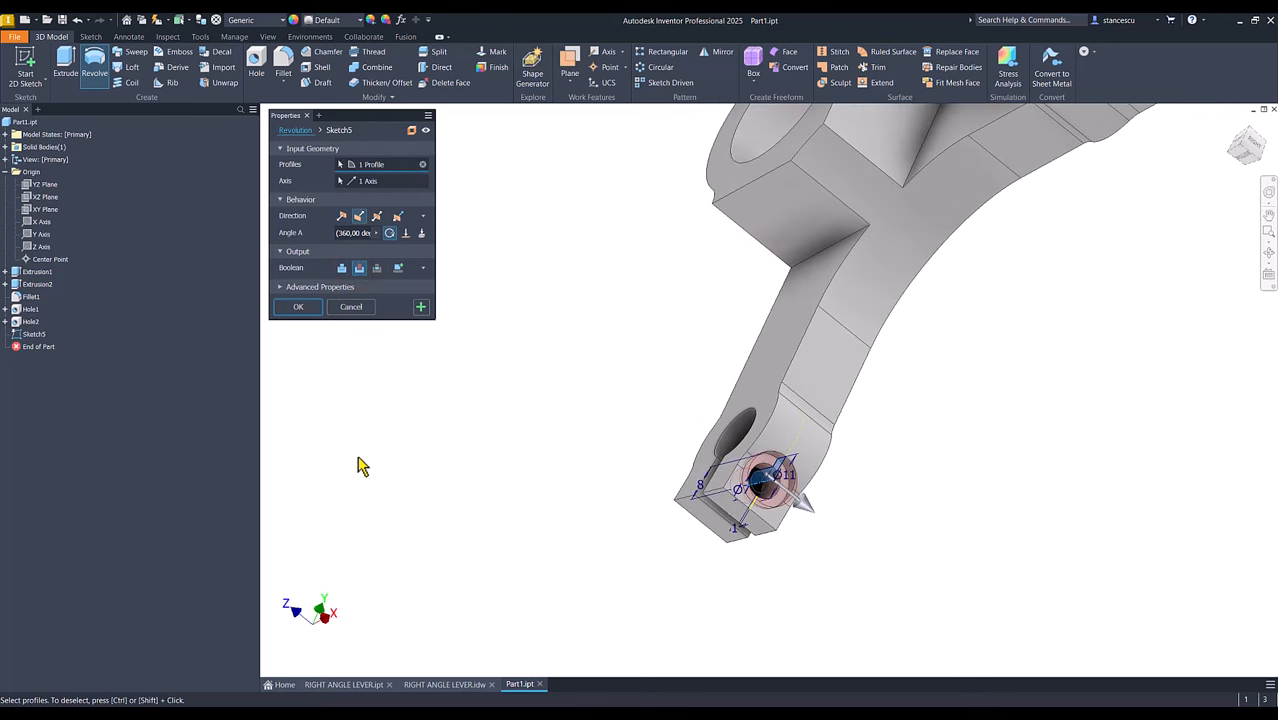
{"action": "left_click", "coordinate": [300, 307]}
{"action": "key", "text": "F6"}
{"action": "left_click", "coordinate": [408, 385]}
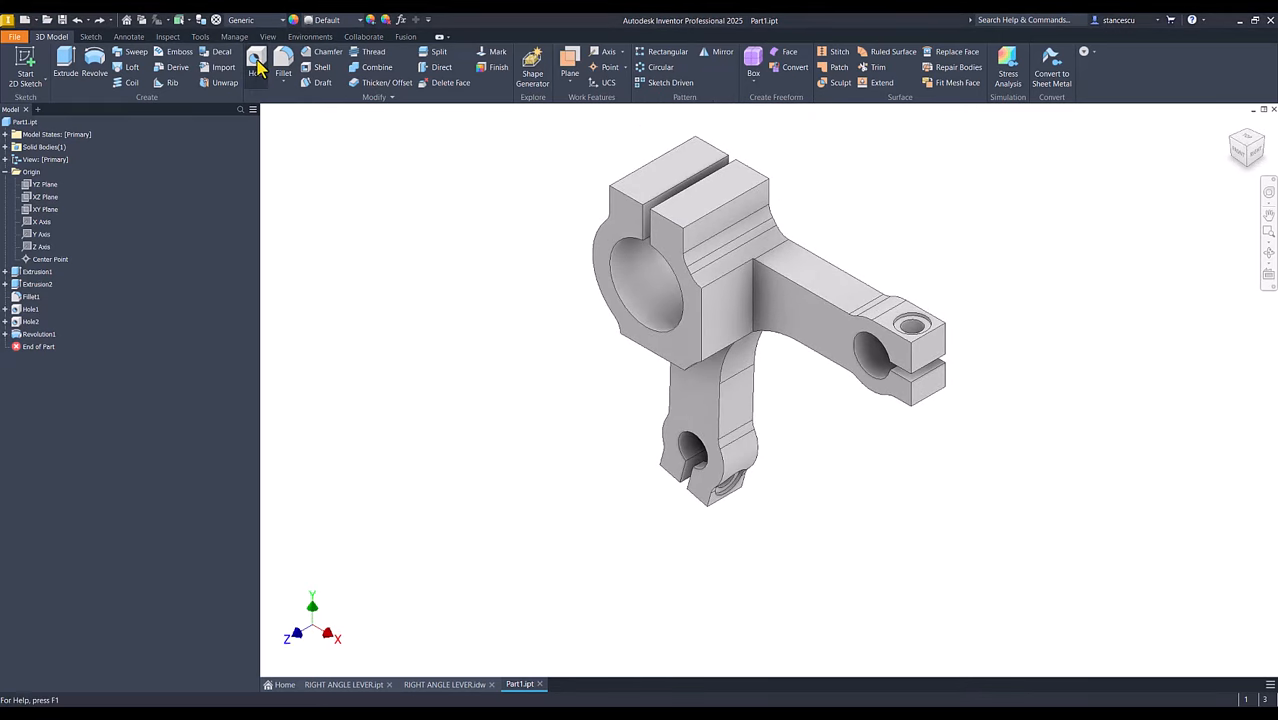
Add a full-depth M6x1 through-all tapped hole on the lower clamp's opposite jaw slot face, concentric with the revolved hole.
{"action": "left_click", "coordinate": [256, 62]}
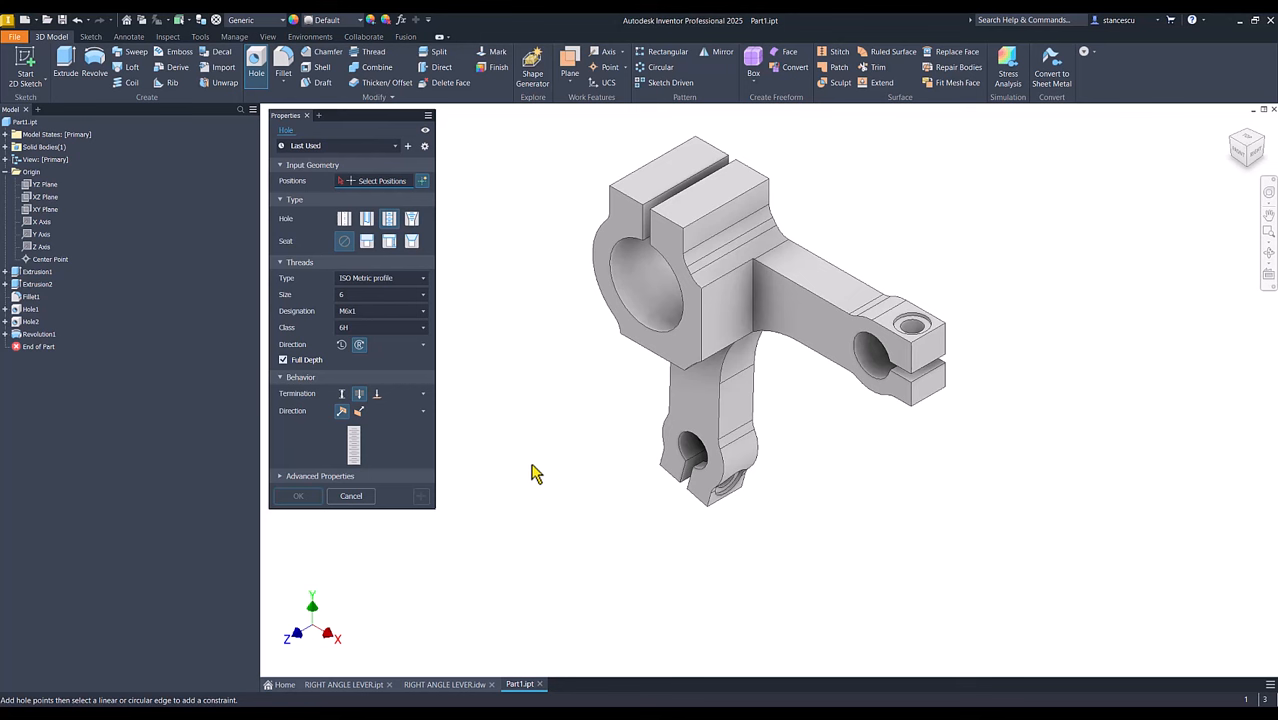
{"action": "scroll", "coordinate": [705, 530], "scroll_direction": "down", "scroll_amount": 3}
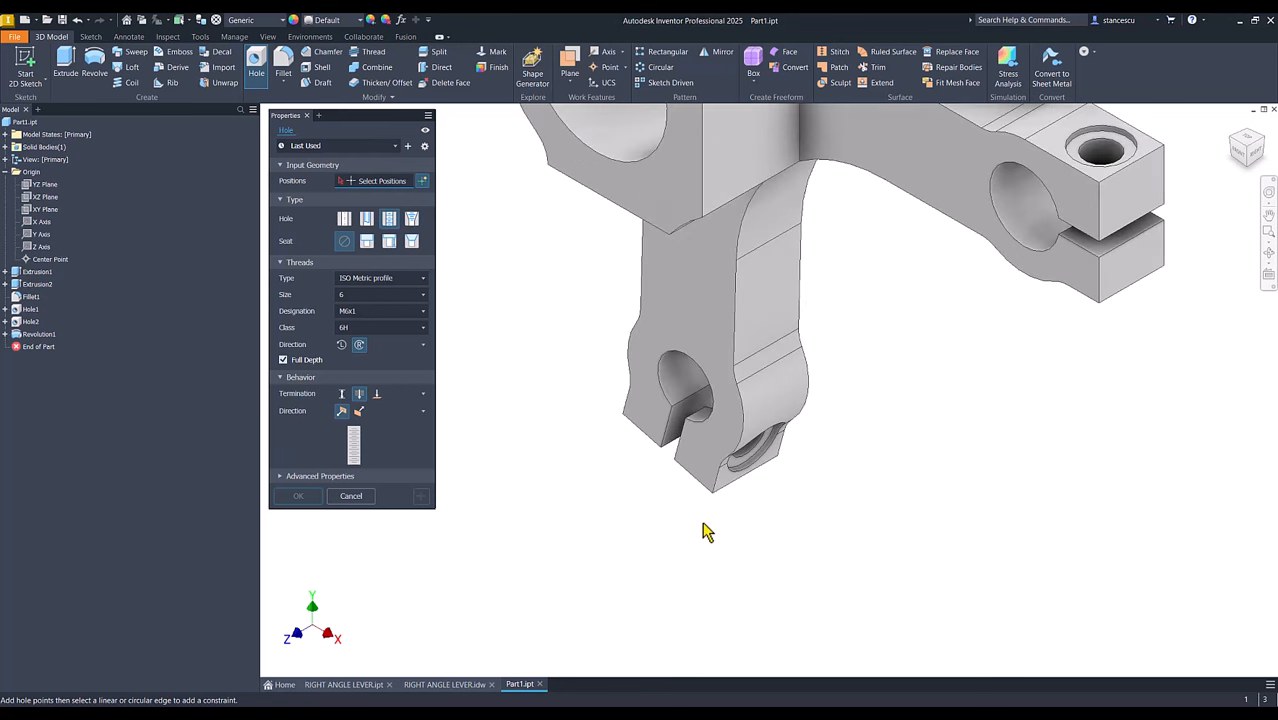
{"action": "left_click", "coordinate": [672, 432]}
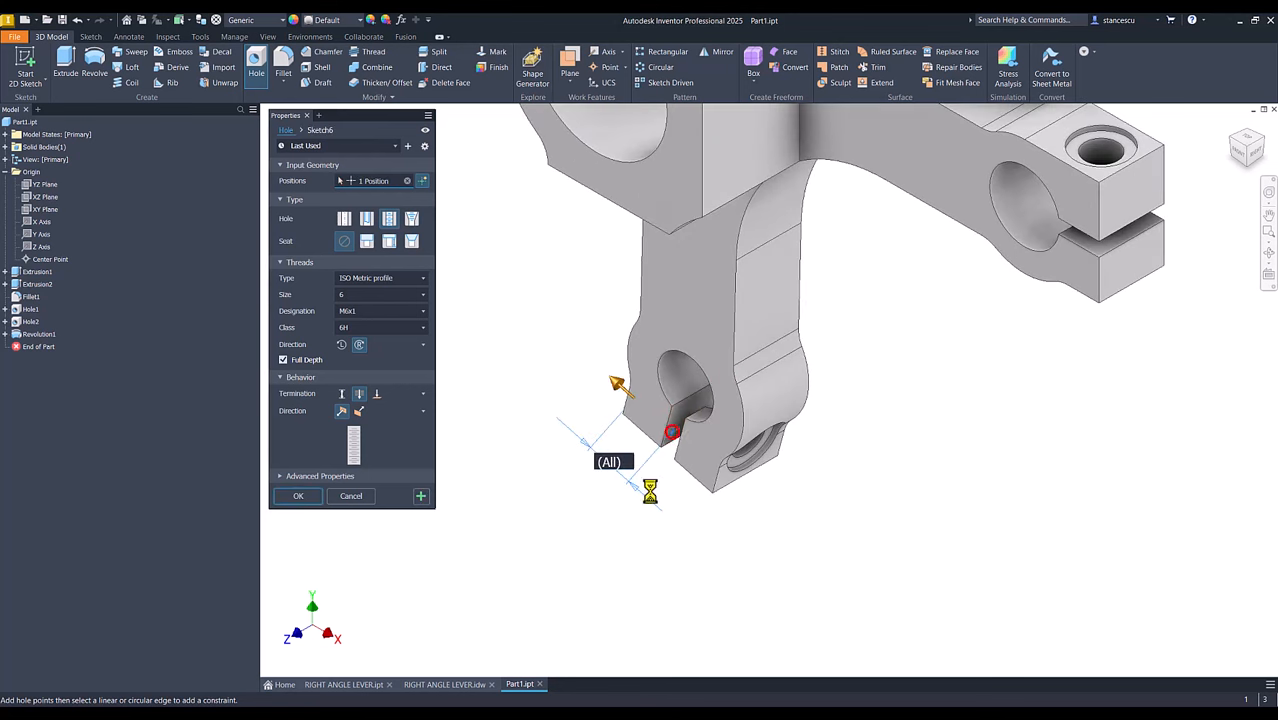
{"action": "left_click", "coordinate": [741, 481]}
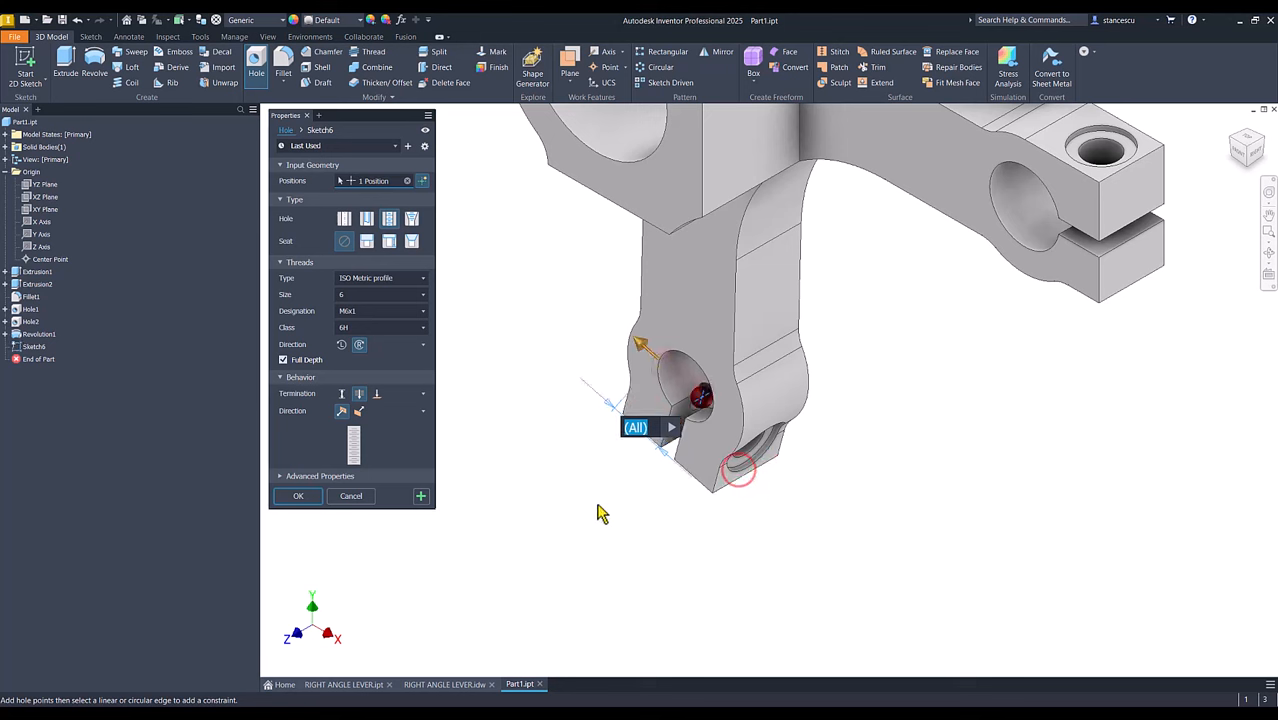
{"action": "left_click", "coordinate": [298, 496]}
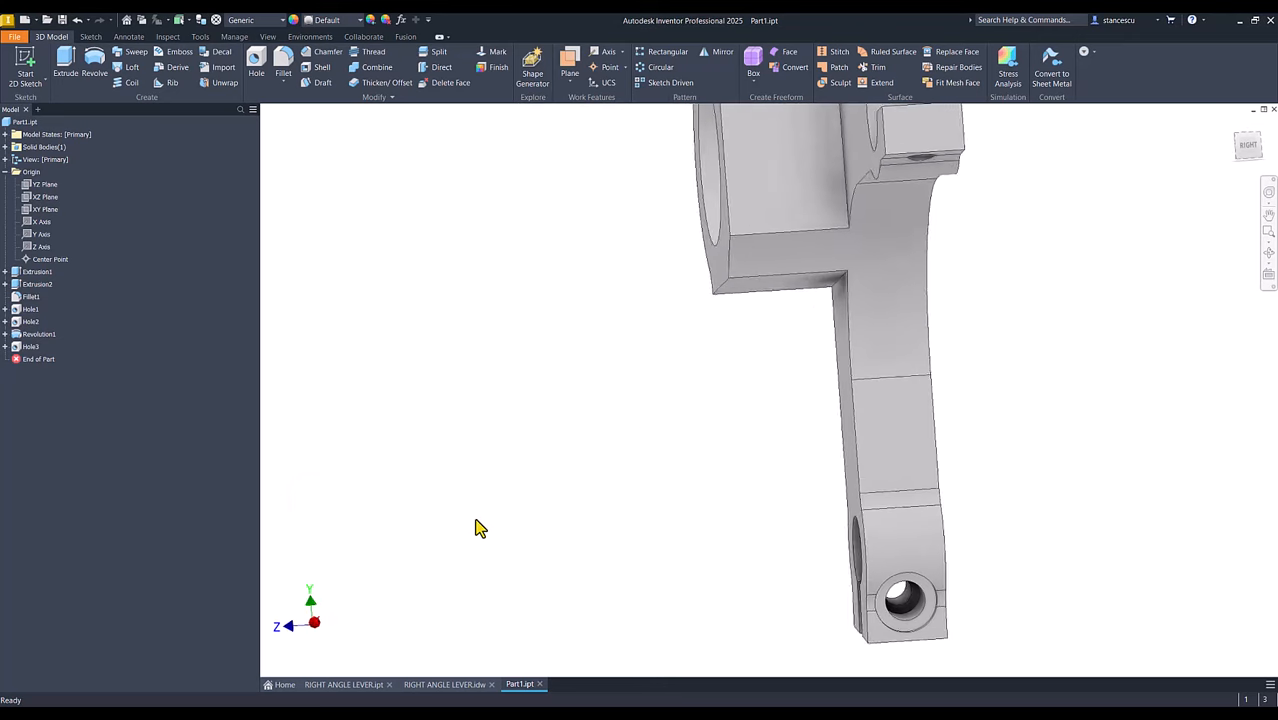
{"action": "key", "text": "F6"}
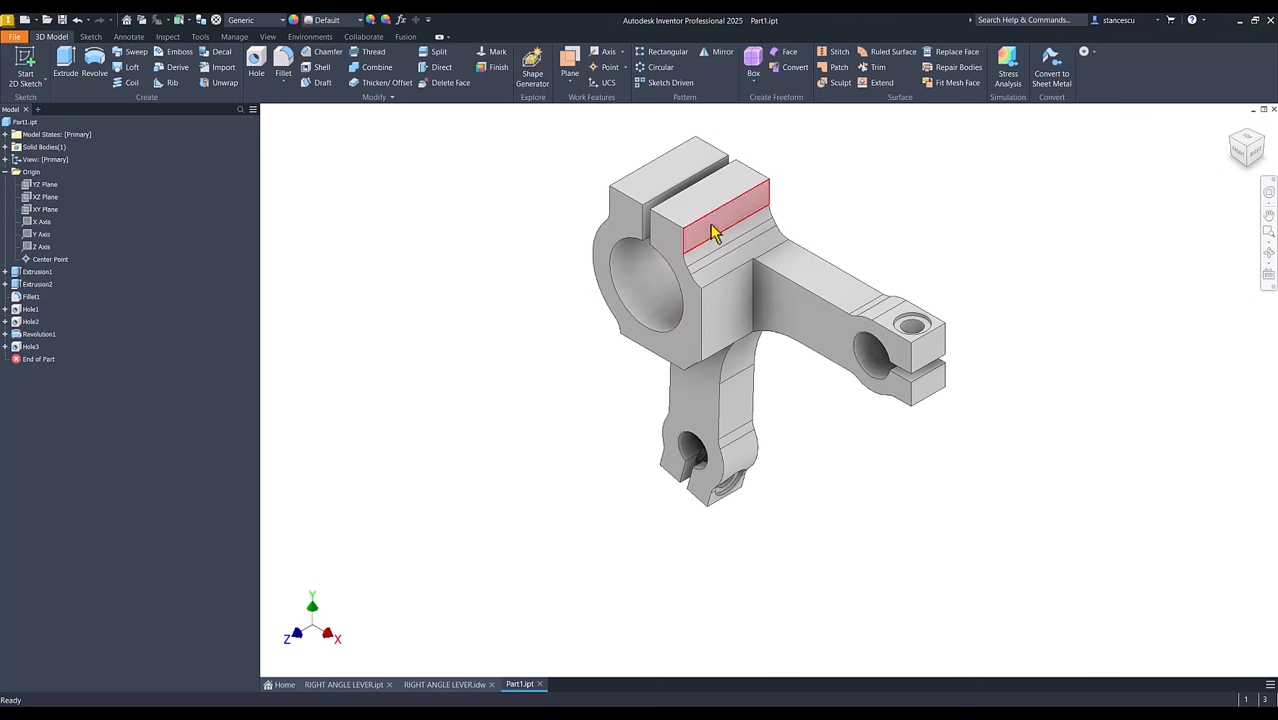
Check the upper clamp's screw hole dimensions in RIGHT ANGLE LEVER.idw and start a sketch on the part's XY plane with slice graphics.
{"action": "left_click", "coordinate": [440, 684]}
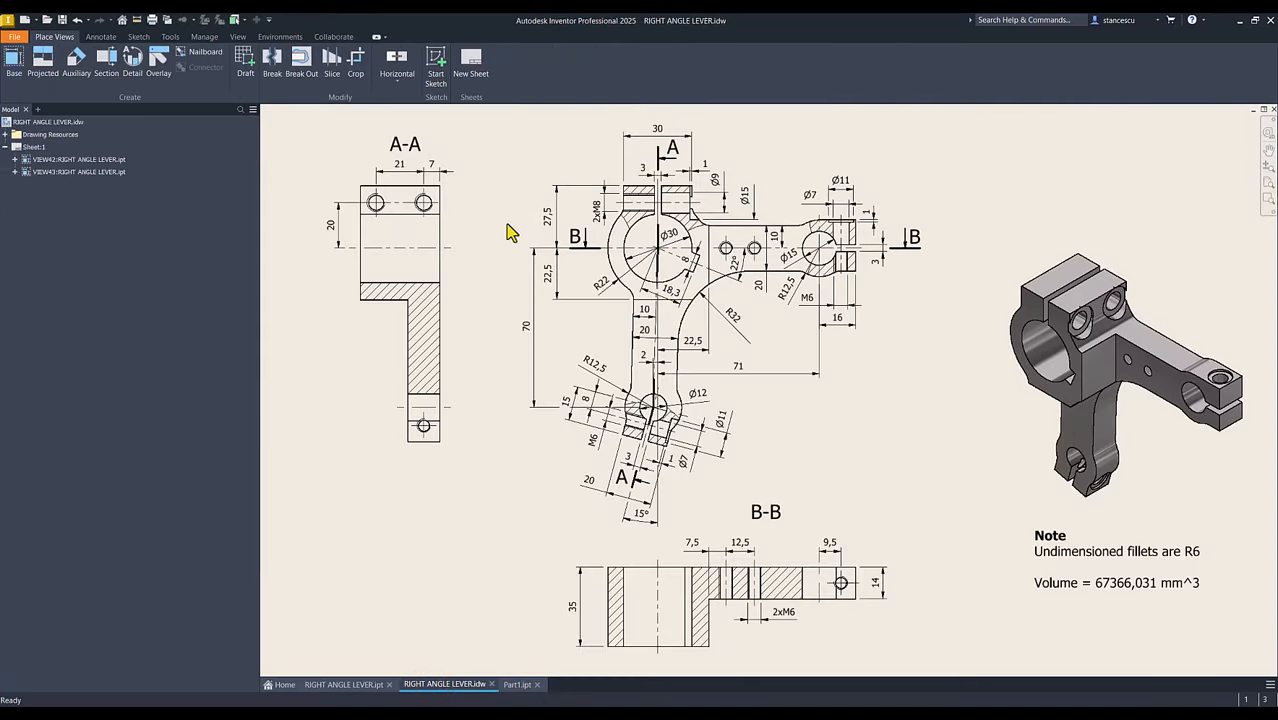
{"action": "left_click", "coordinate": [690, 218]}
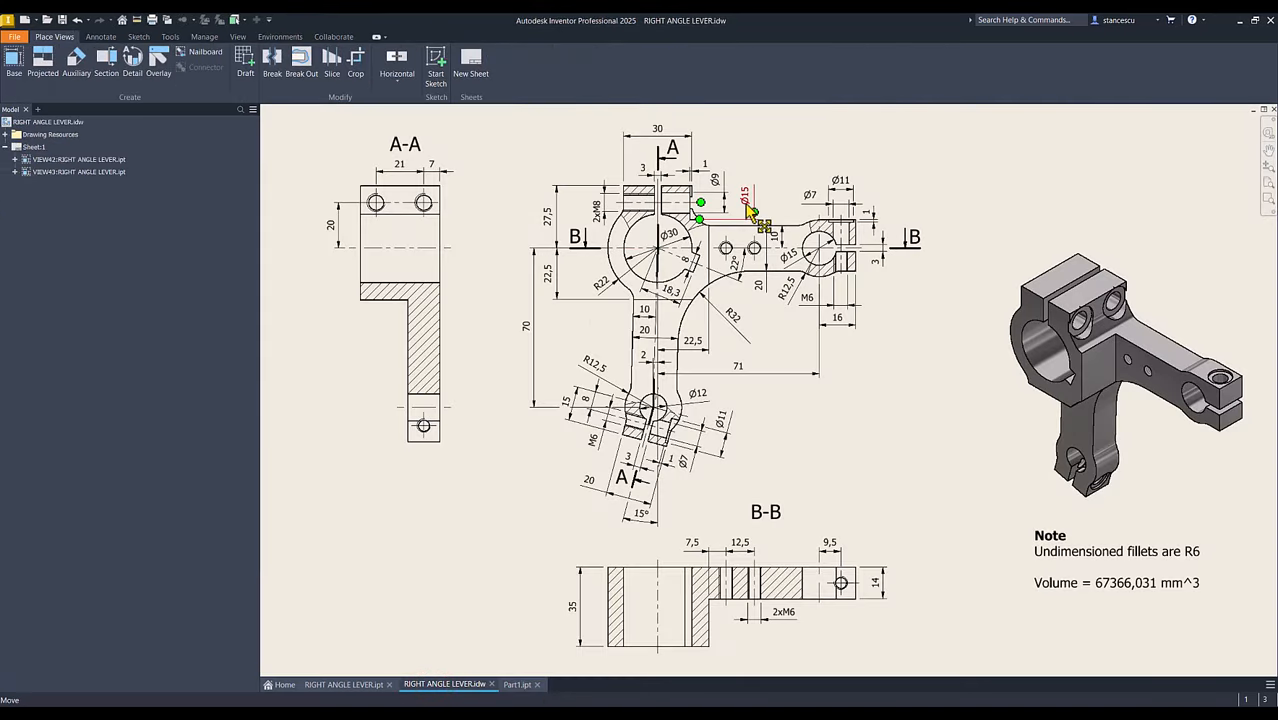
{"action": "left_click_drag", "start_coordinate": [748, 208], "coordinate": [706, 175]}
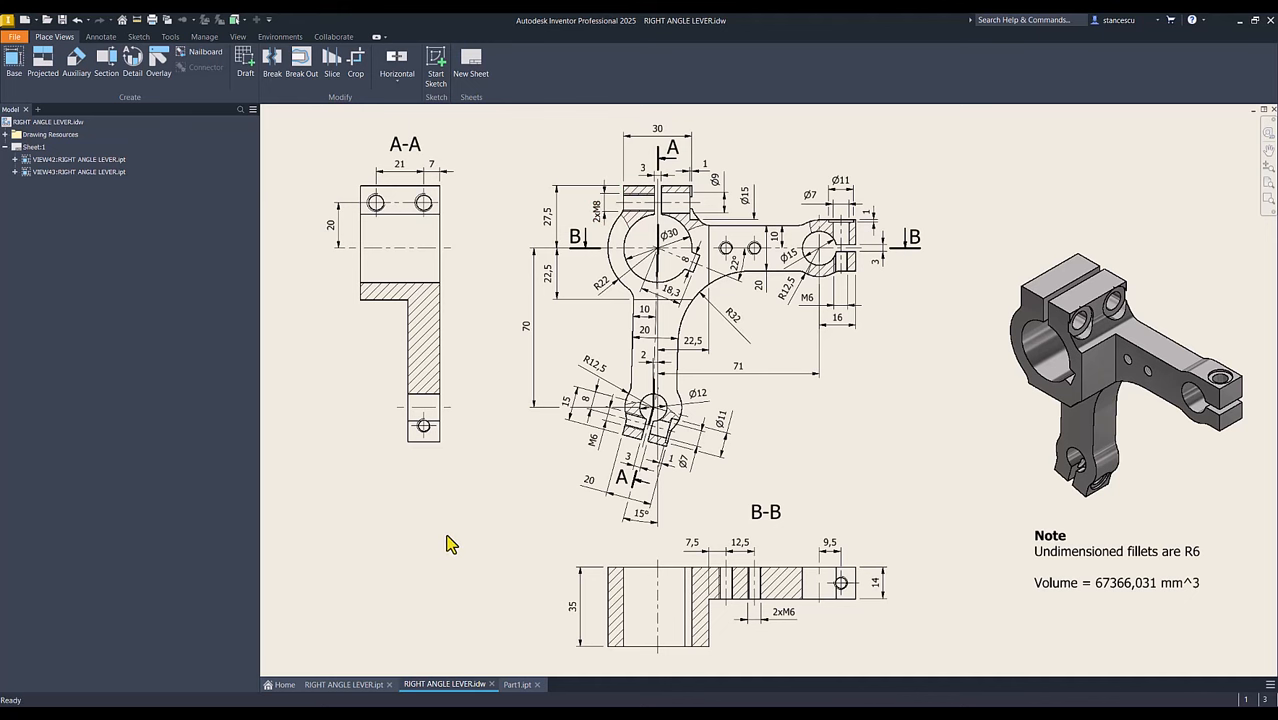
{"action": "left_click", "coordinate": [517, 684]}
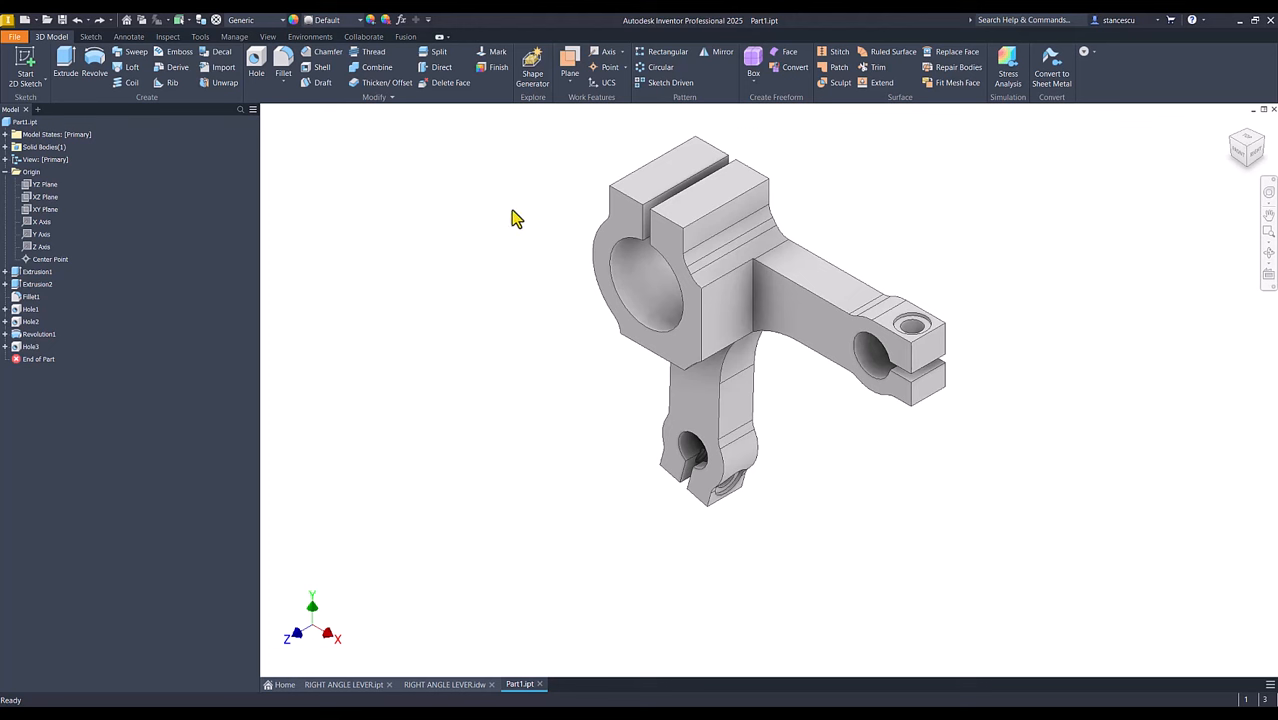
{"action": "left_click", "coordinate": [40, 211]}
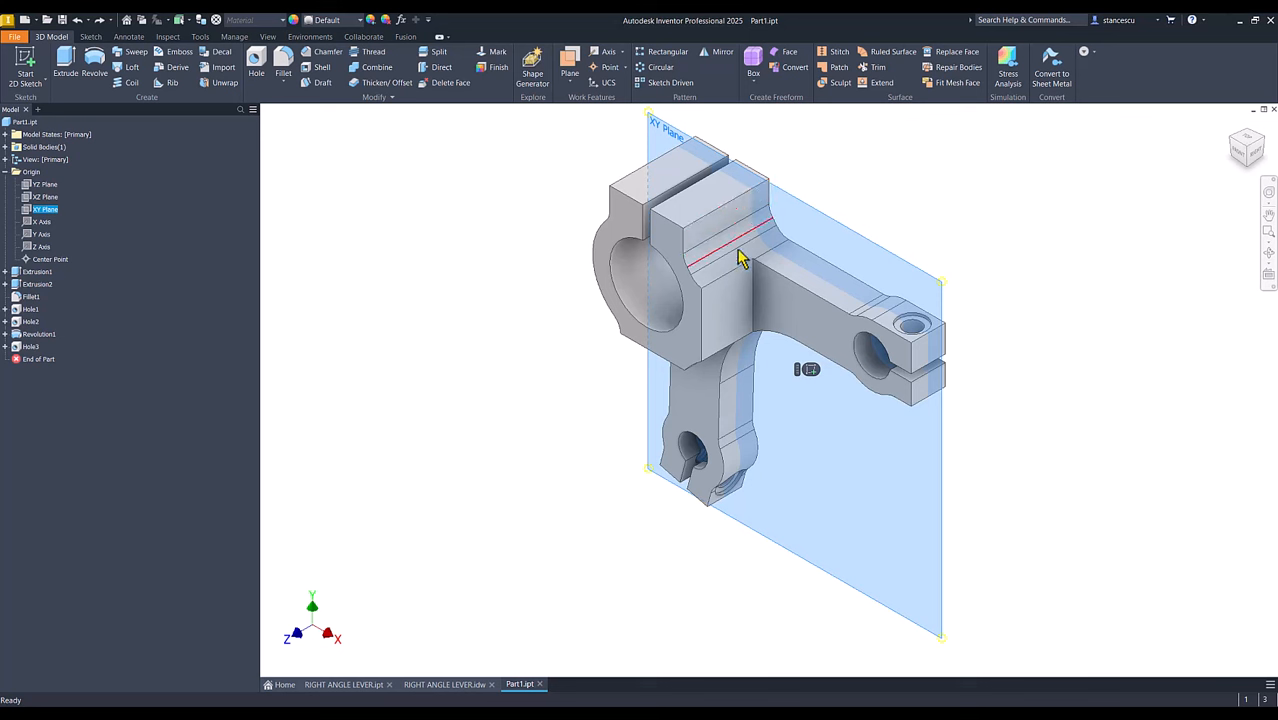
{"action": "left_click", "coordinate": [808, 371]}
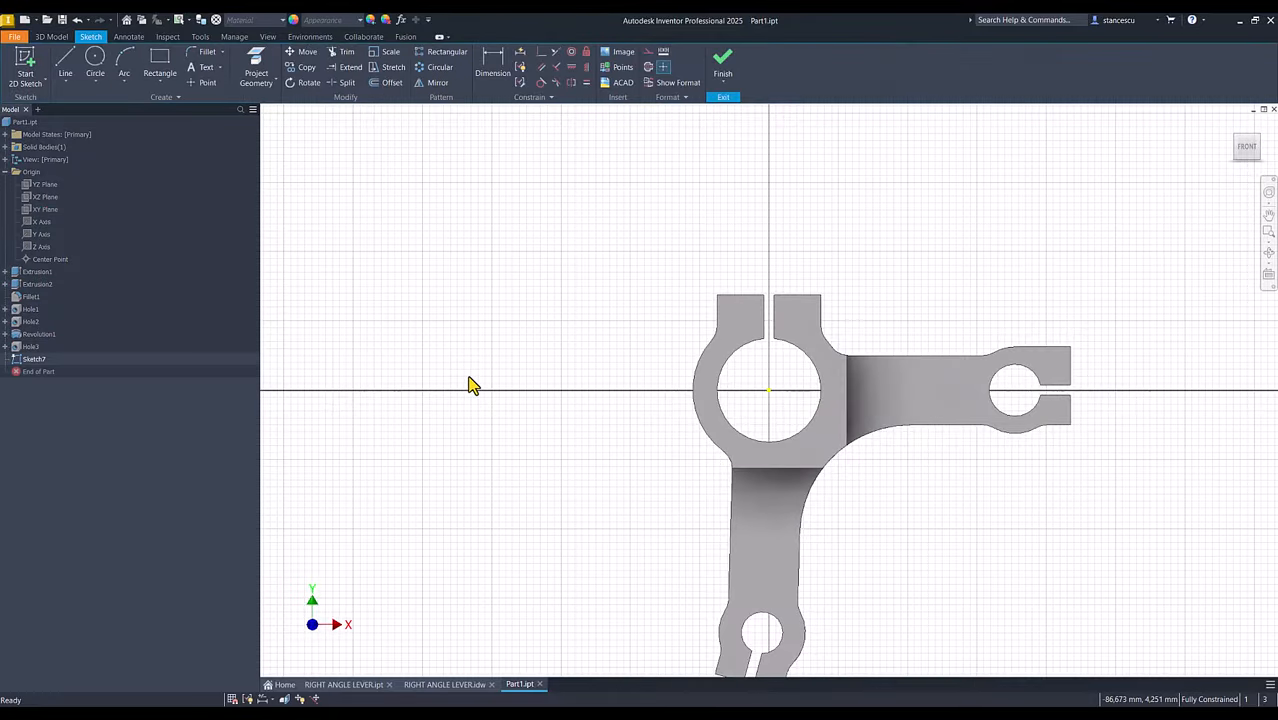
{"action": "key", "text": "F7"}
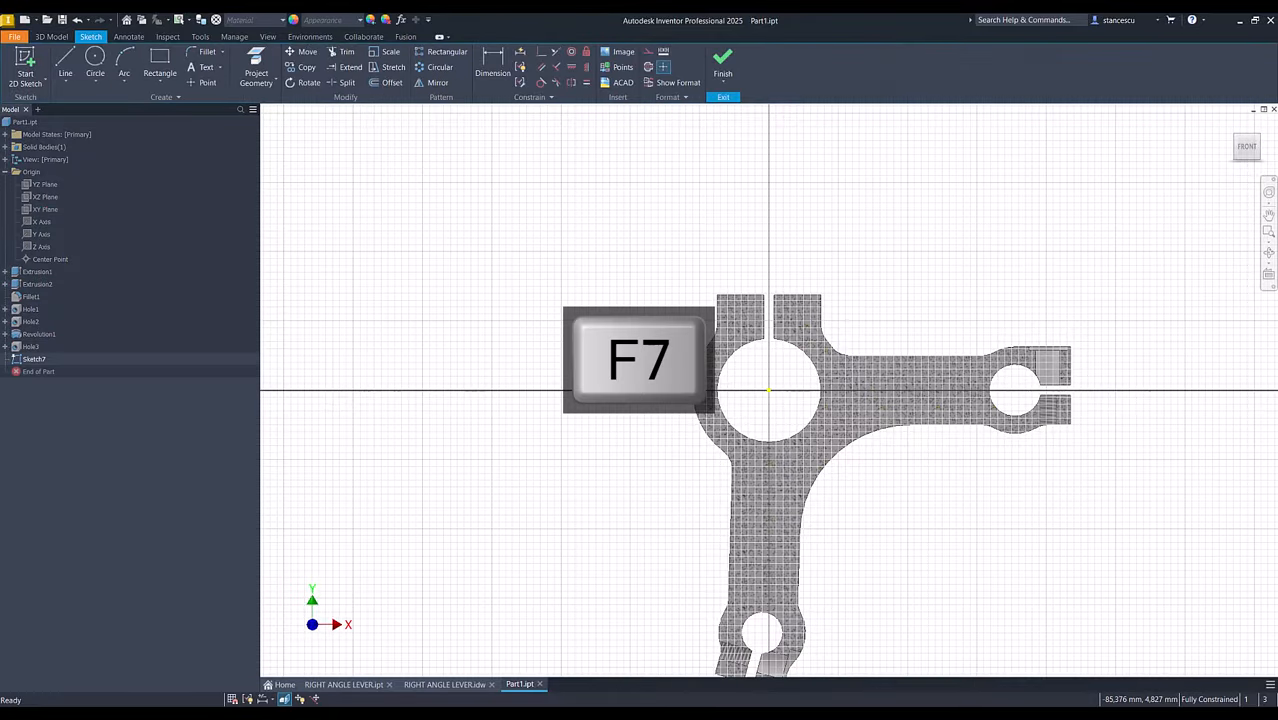
{"action": "scroll", "coordinate": [840, 377], "scroll_direction": "up", "scroll_amount": 3}
{"action": "middle_click_drag", "start_coordinate": [739, 360], "coordinate": [706, 444]}
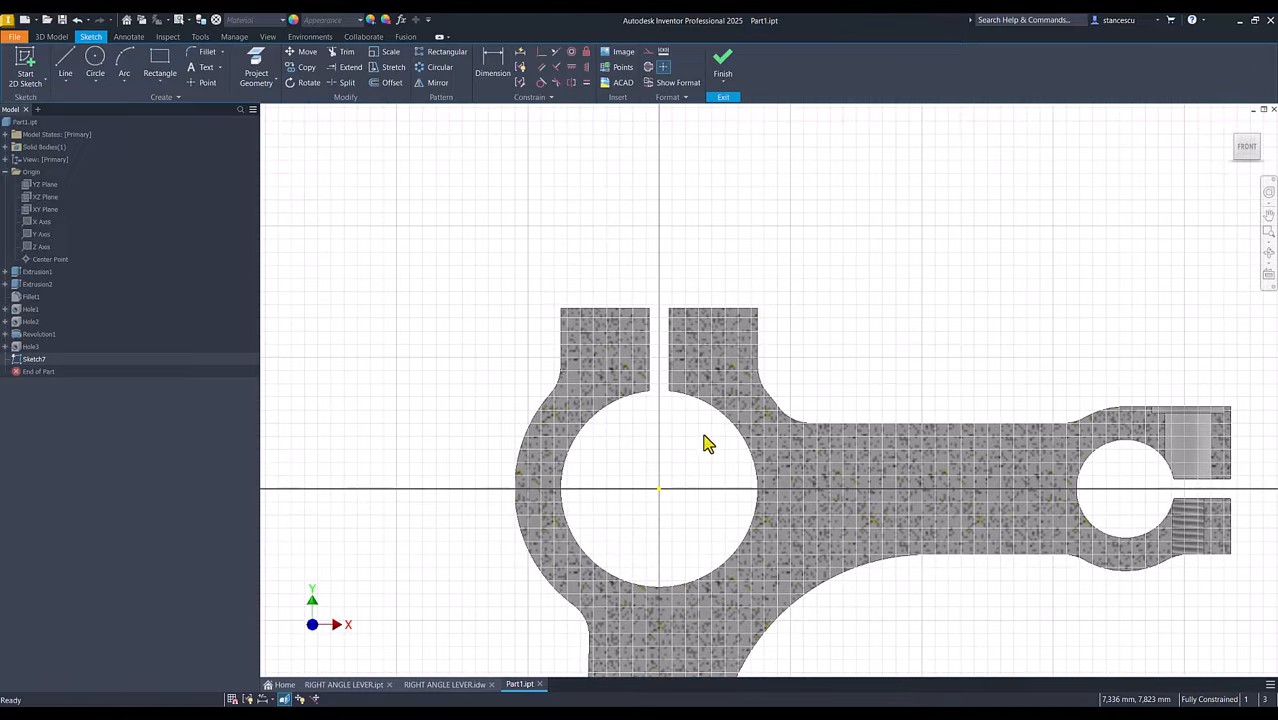
Sketch a closed stepped profile from the upper clamp's right jaw slot edge, about 20 mm long, 6.7 mm high outside and 3.3 mm inside.
{"action": "left_click", "coordinate": [64, 66]}
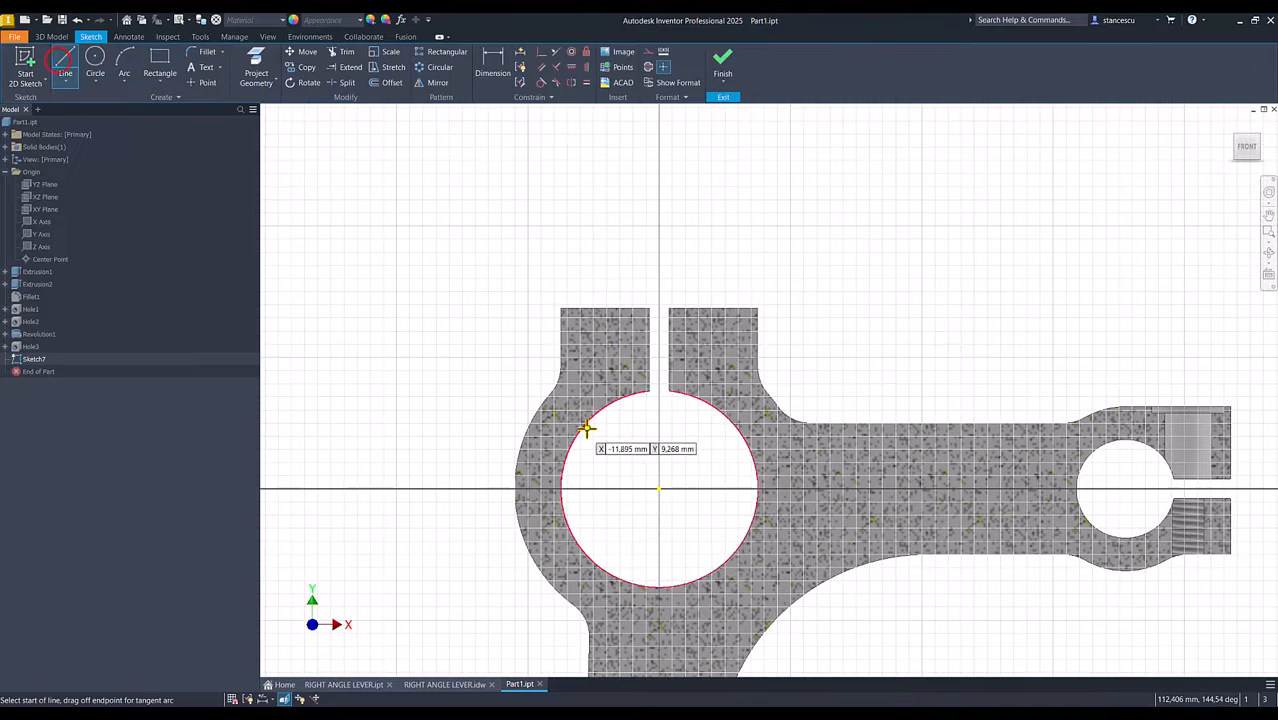
{"action": "left_click", "coordinate": [670, 353]}
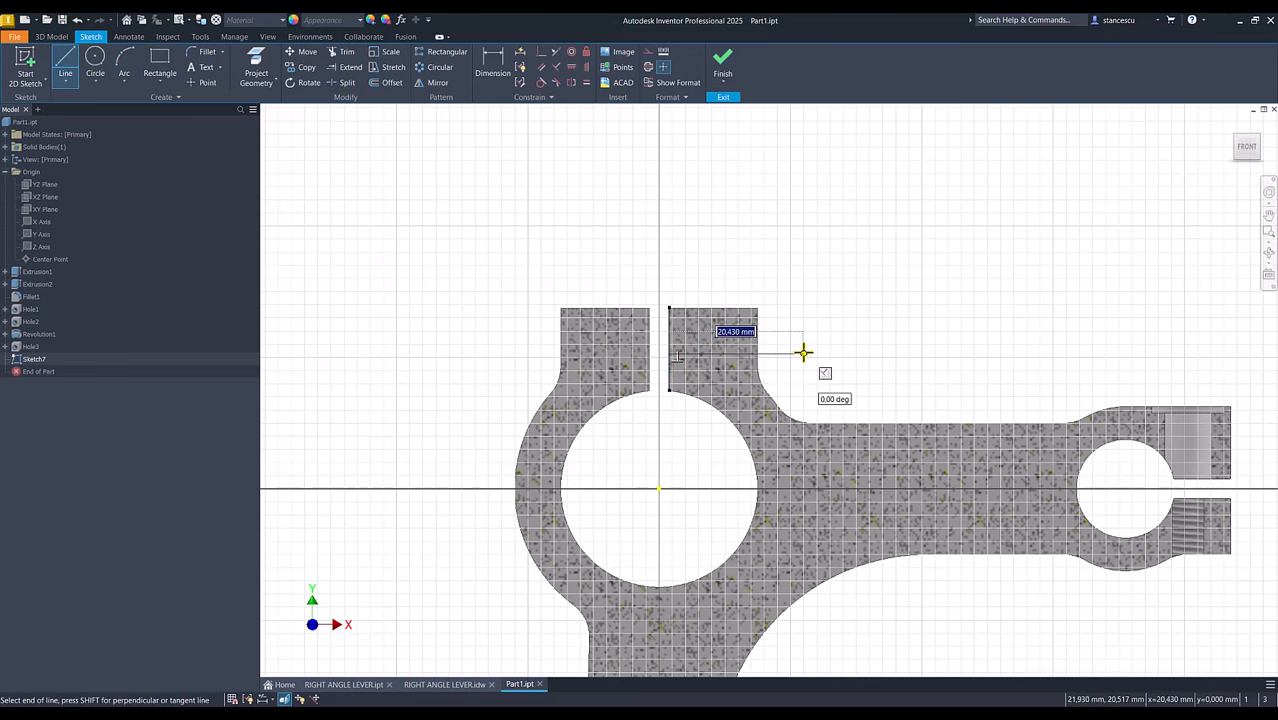
{"action": "left_click", "coordinate": [803, 353]}
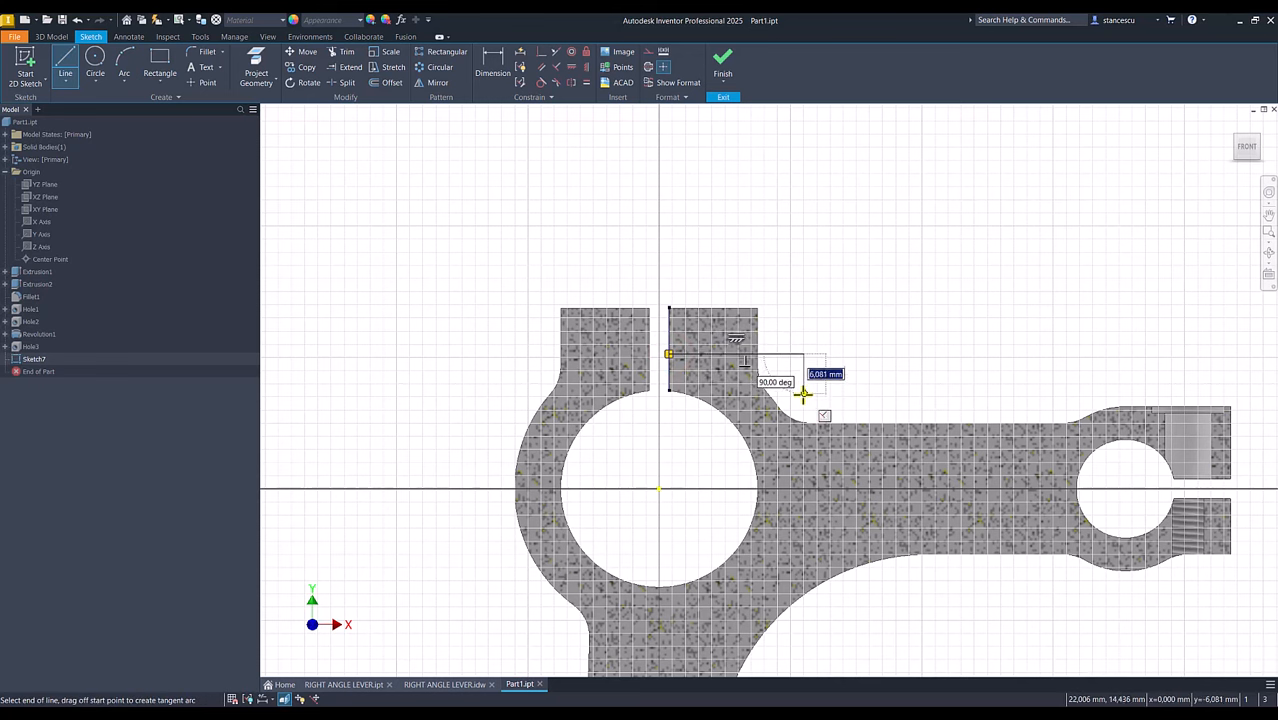
{"action": "left_click", "coordinate": [805, 396]}
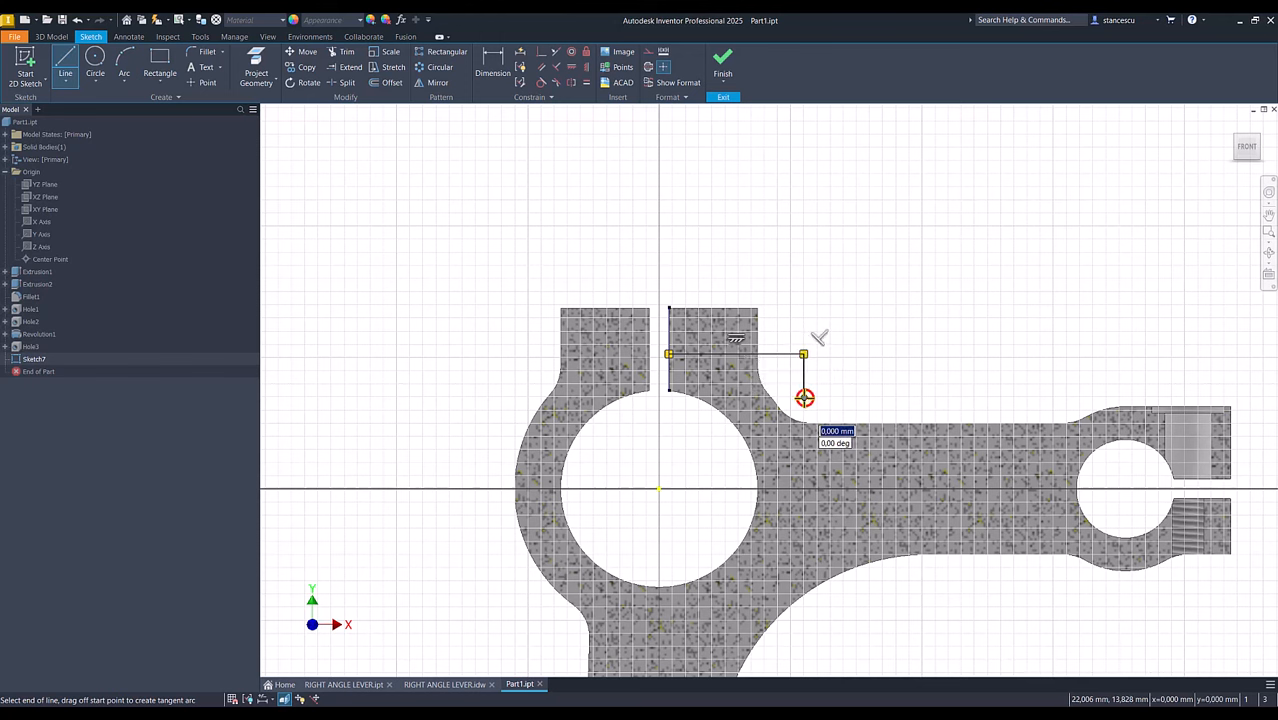
{"action": "left_click", "coordinate": [750, 399]}
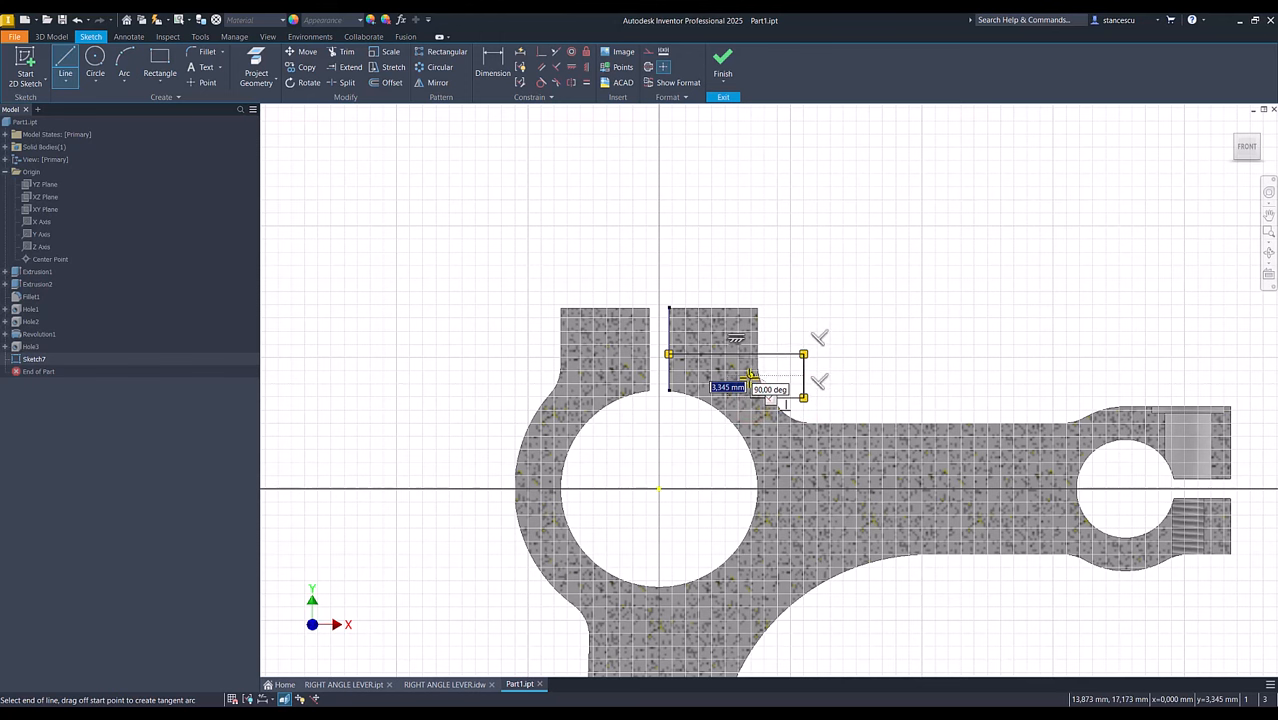
{"action": "left_click", "coordinate": [670, 379]}
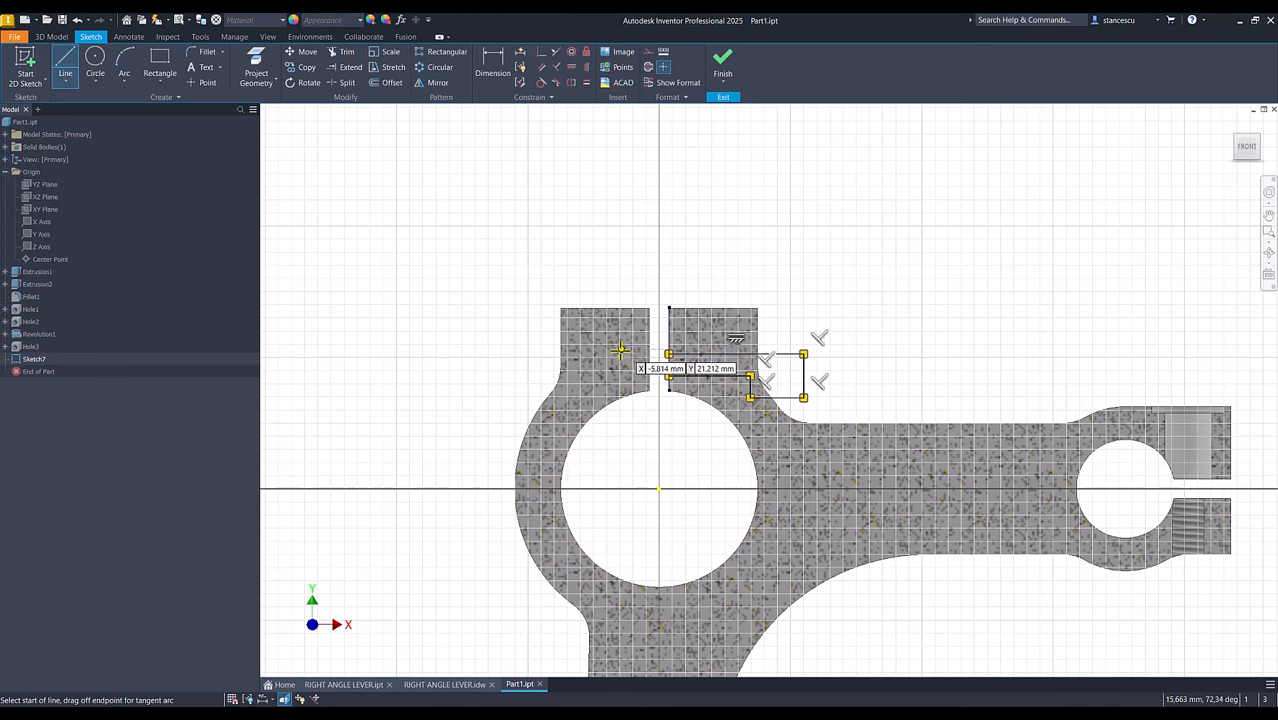
{"action": "left_click", "coordinate": [668, 375]}
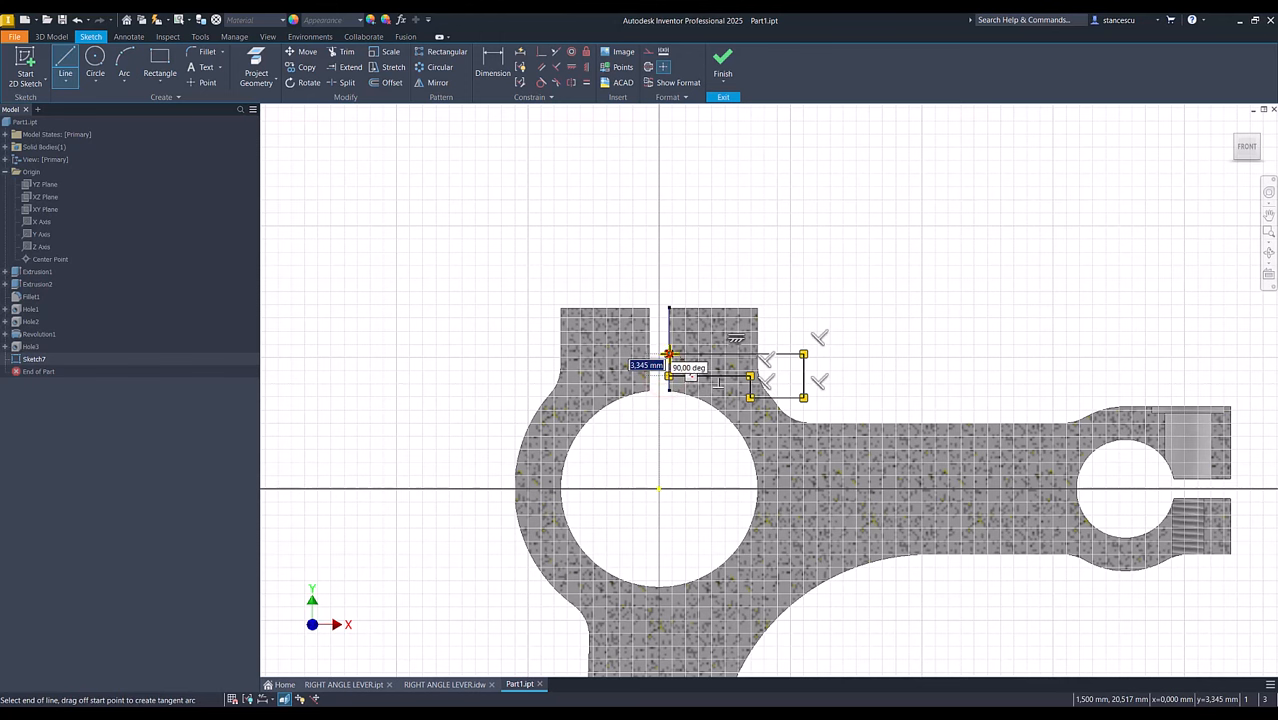
{"action": "key", "text": "Escape"}
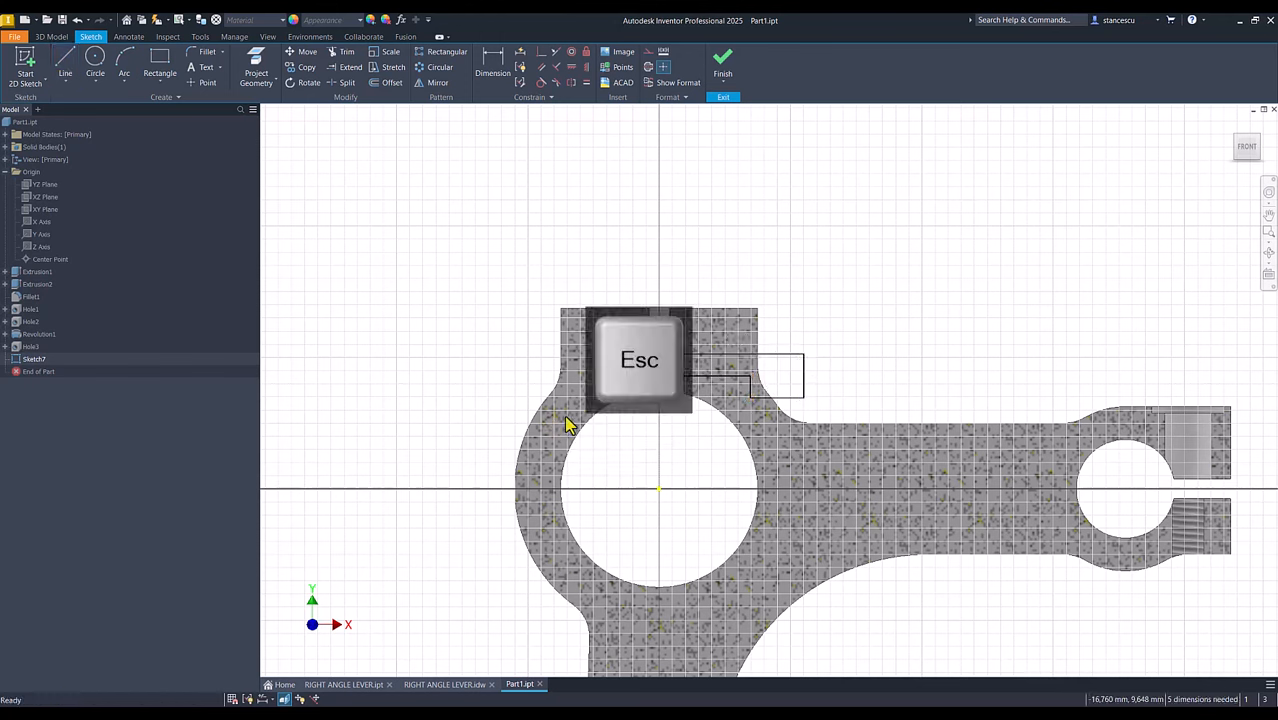
Dimension the stepped profile's upper line 20 mm above the large bore's center.
{"action": "left_click", "coordinate": [492, 58]}
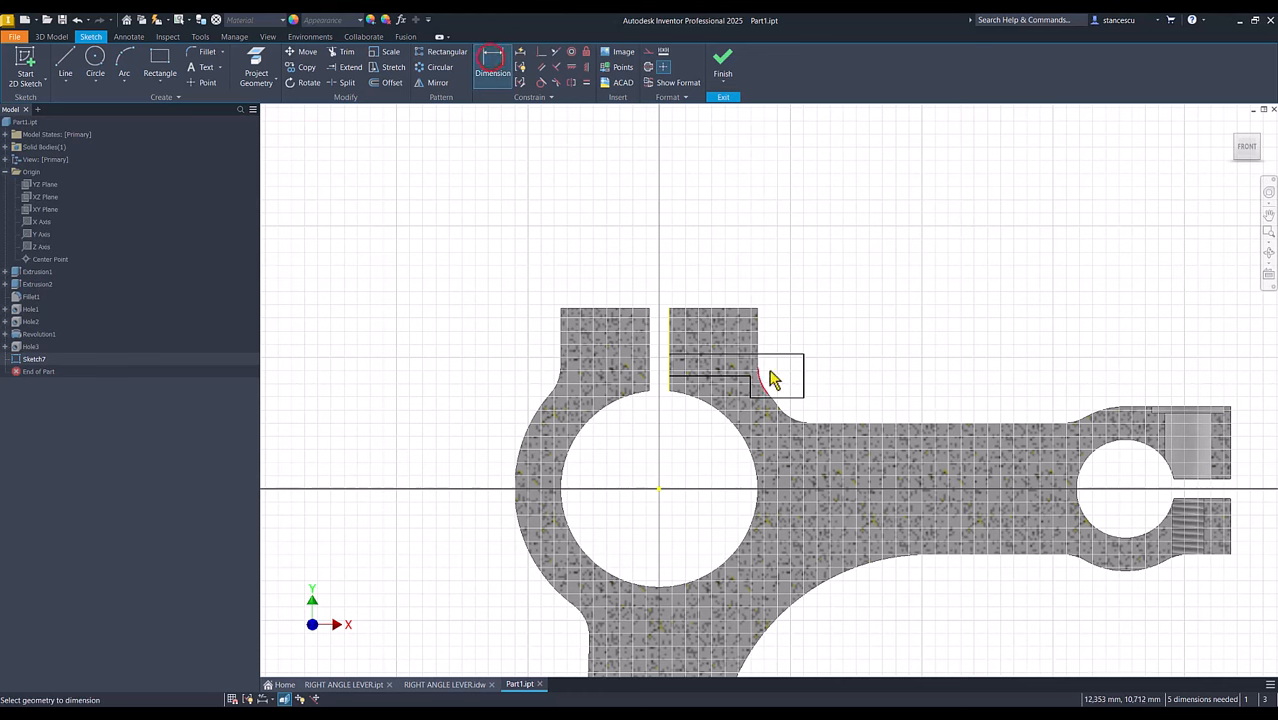
{"action": "left_click", "coordinate": [773, 355]}
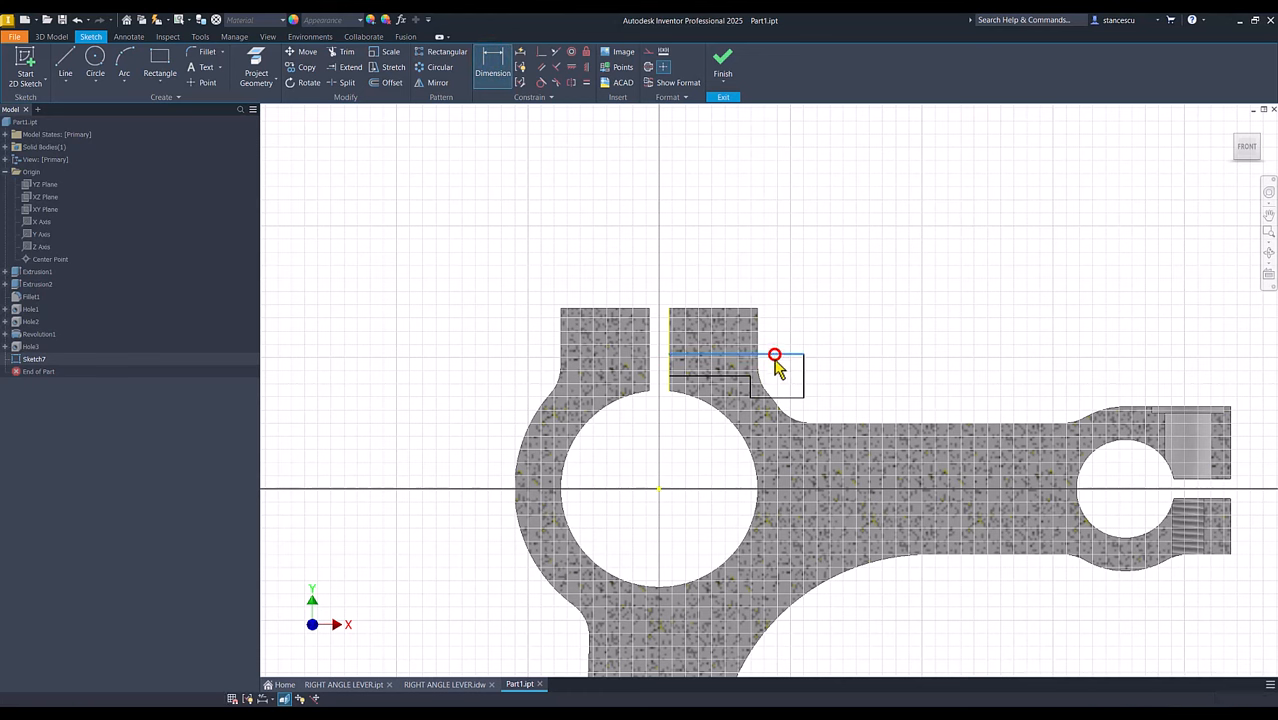
{"action": "left_click", "coordinate": [659, 490]}
{"action": "left_click", "coordinate": [450, 430]}
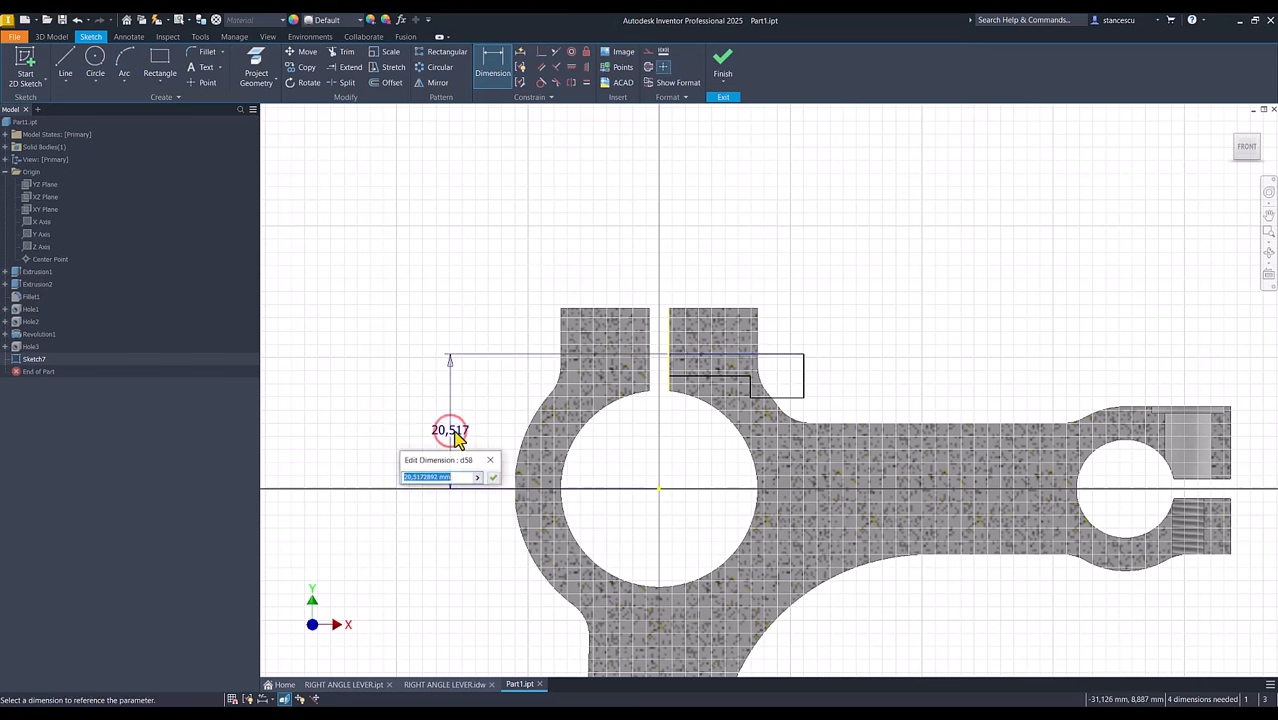
{"action": "key", "text": "Return"}
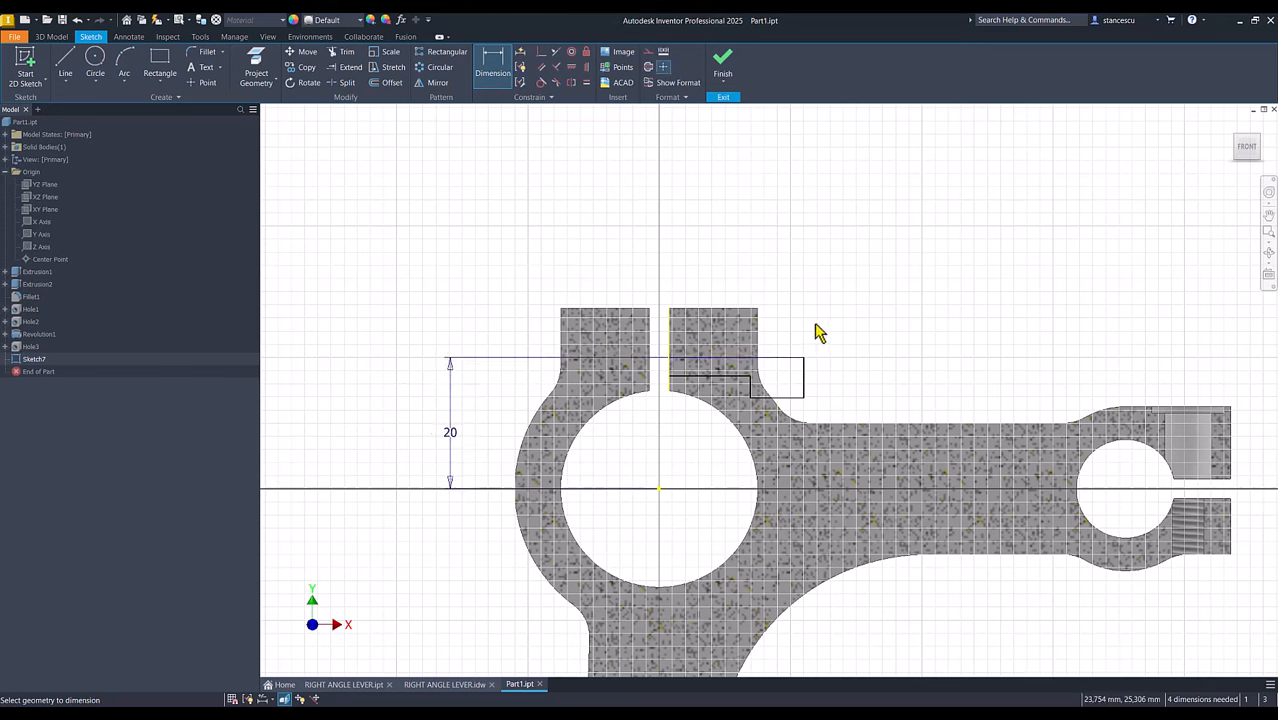
{"action": "key", "text": "Escape"}
Convert the stepped profile's upper horizontal line into a centerline.
{"action": "left_click_drag", "start_coordinate": [789, 332], "coordinate": [779, 378]}
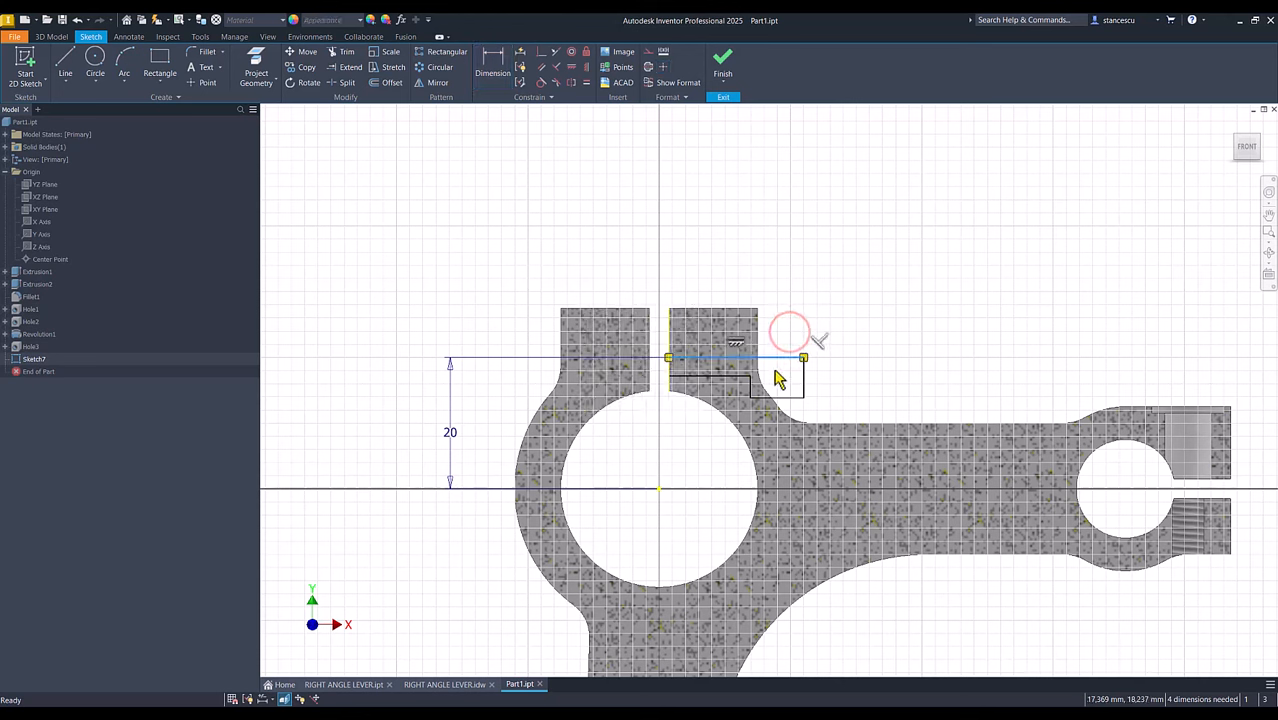
{"action": "right_click", "coordinate": [777, 376]}
{"action": "left_click", "coordinate": [773, 411]}
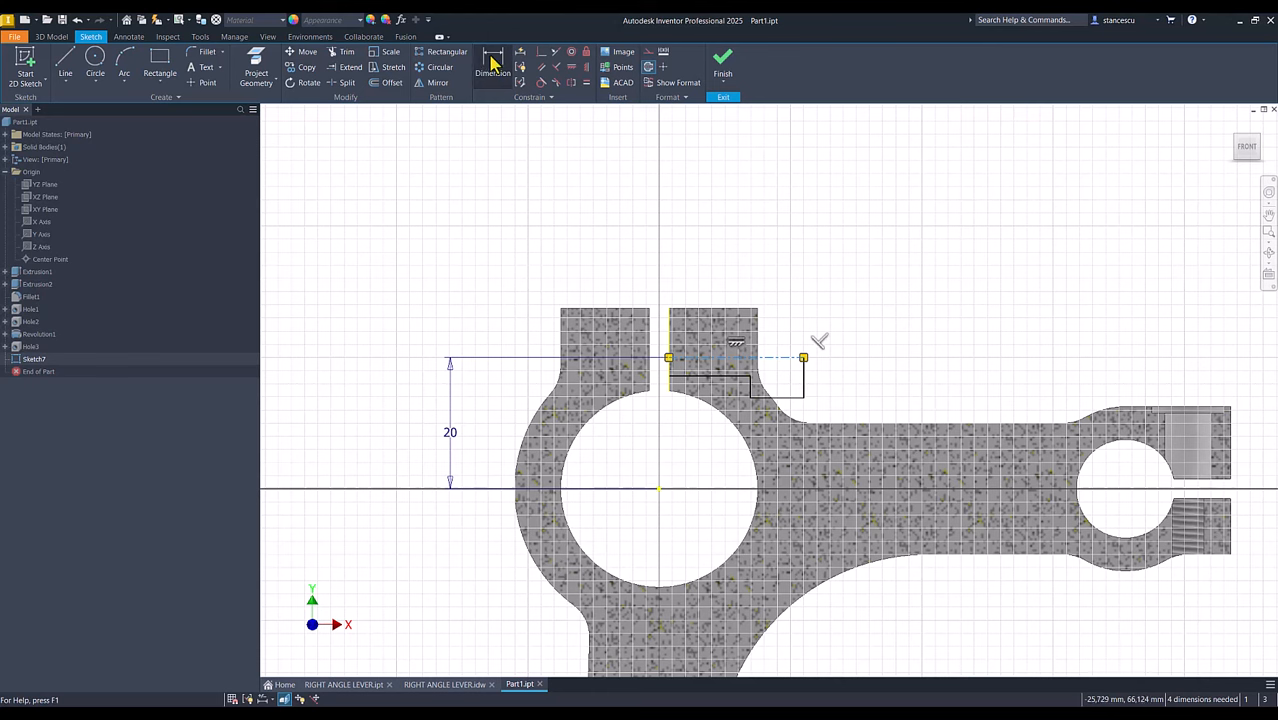
Constrain the profile's outer lower corner coincident with the slanted edge between the upper clamp and the horizontal arm.
{"action": "left_click", "coordinate": [541, 52]}
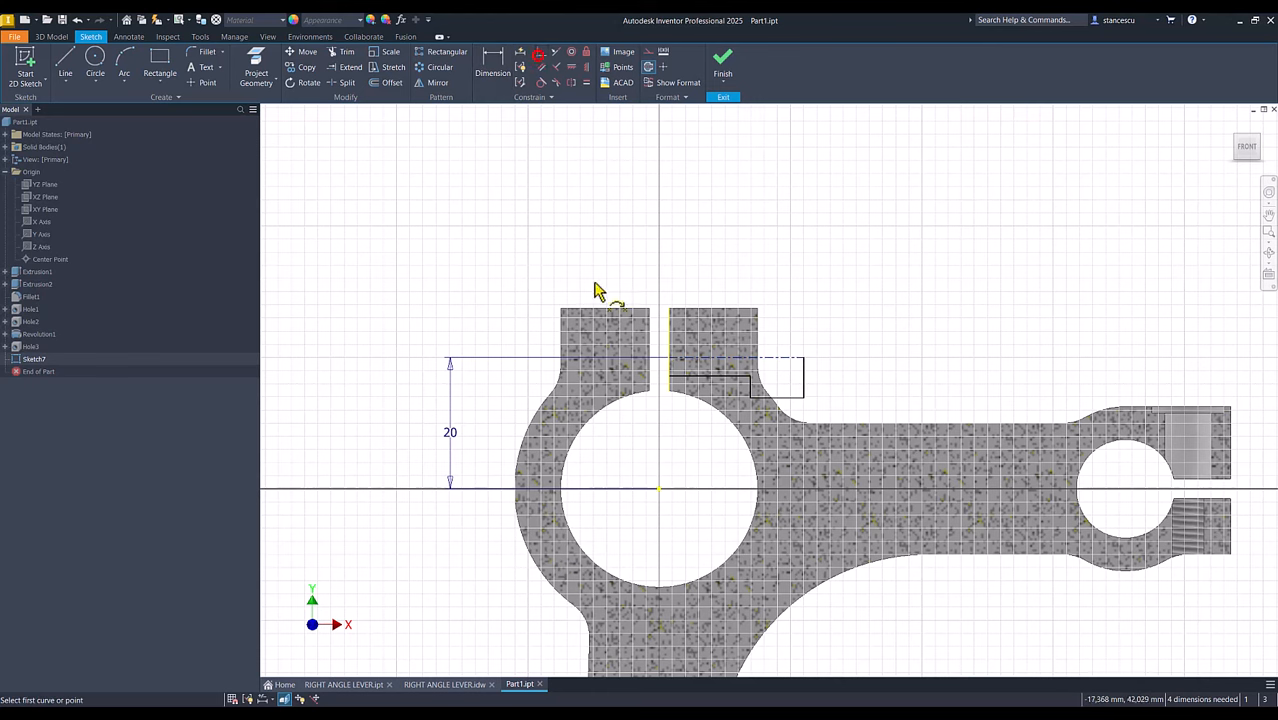
{"action": "left_click", "coordinate": [804, 398]}
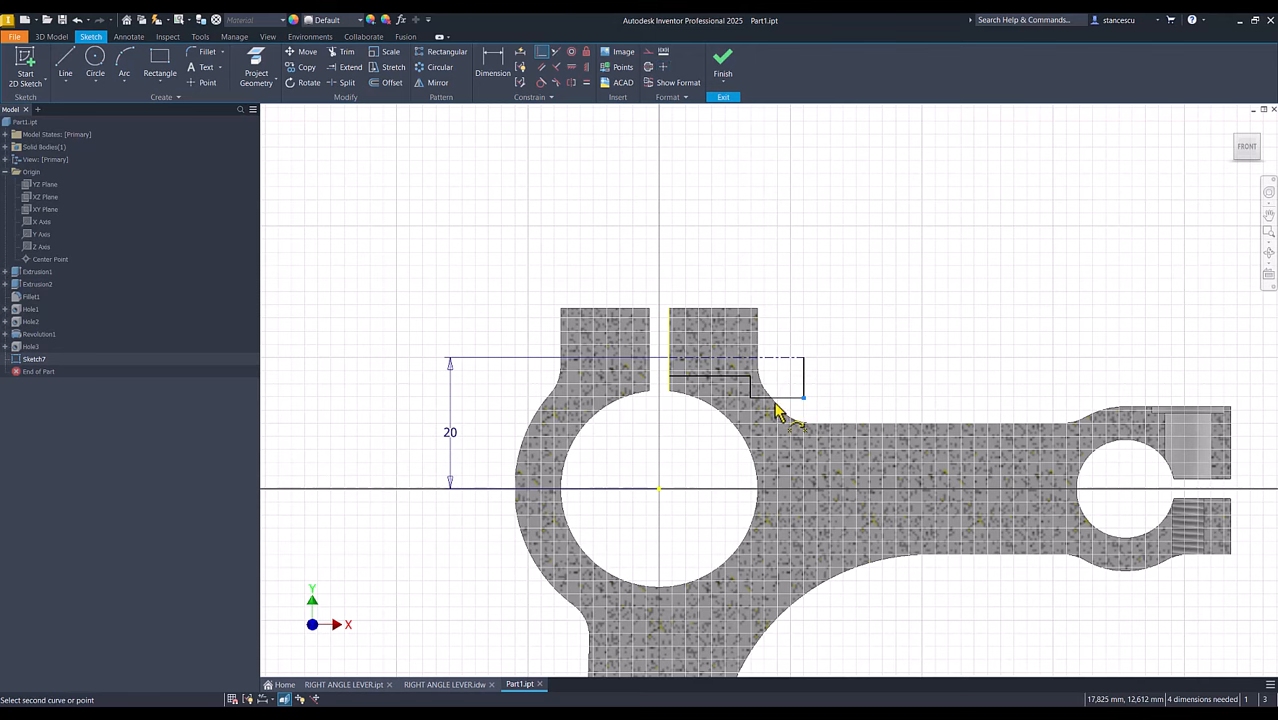
{"action": "scroll", "coordinate": [770, 405], "scroll_direction": "up", "scroll_amount": 3}
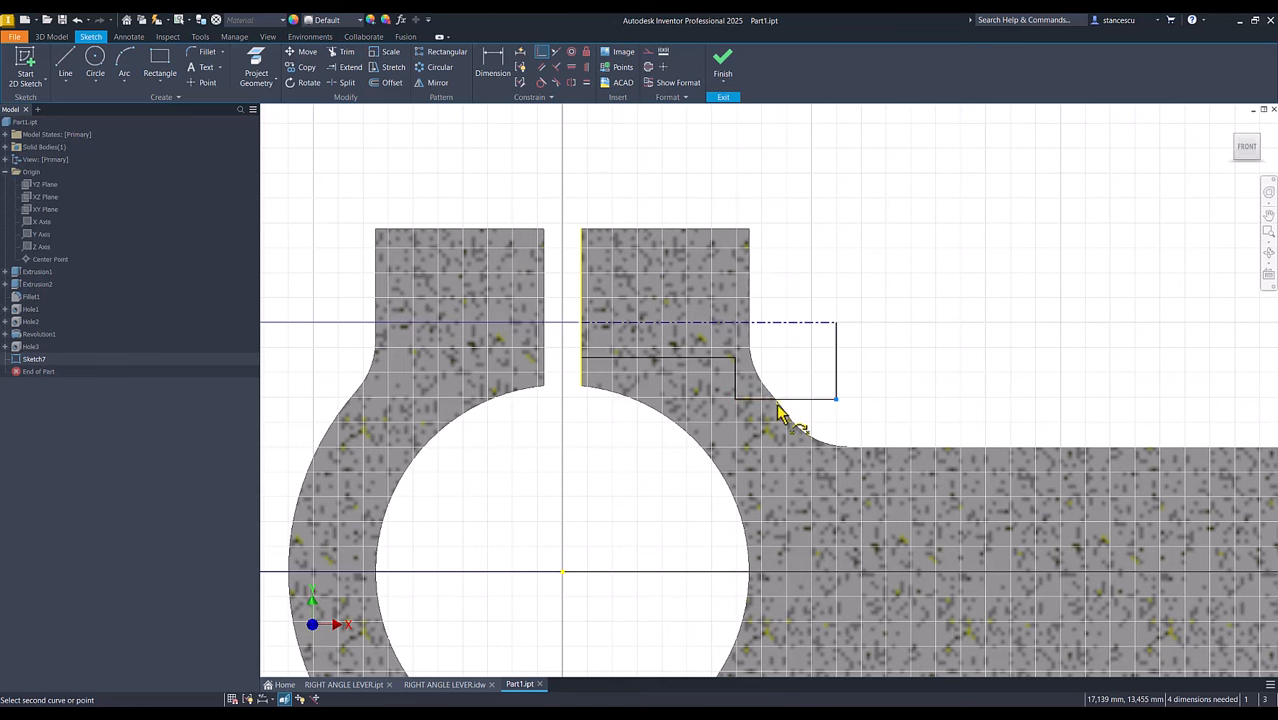
{"action": "scroll", "coordinate": [783, 415], "scroll_direction": "up", "scroll_amount": 5}
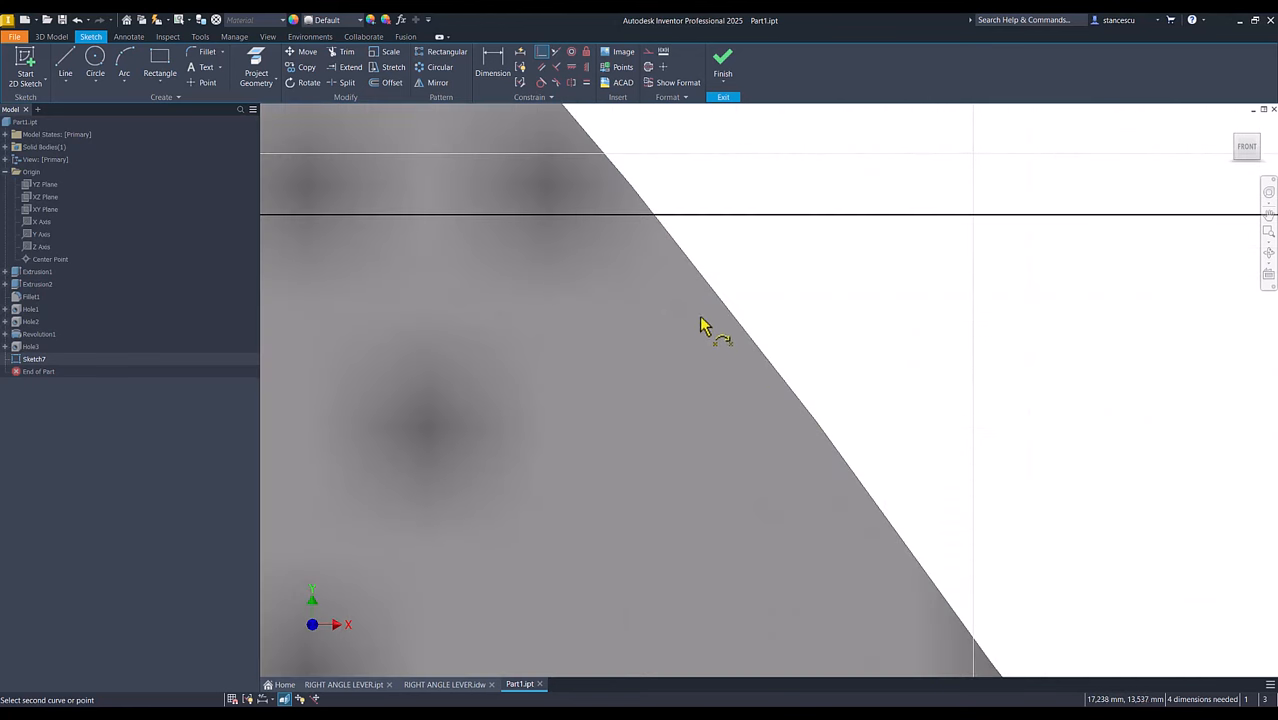
{"action": "scroll", "coordinate": [700, 316], "scroll_direction": "down", "scroll_amount": 2}
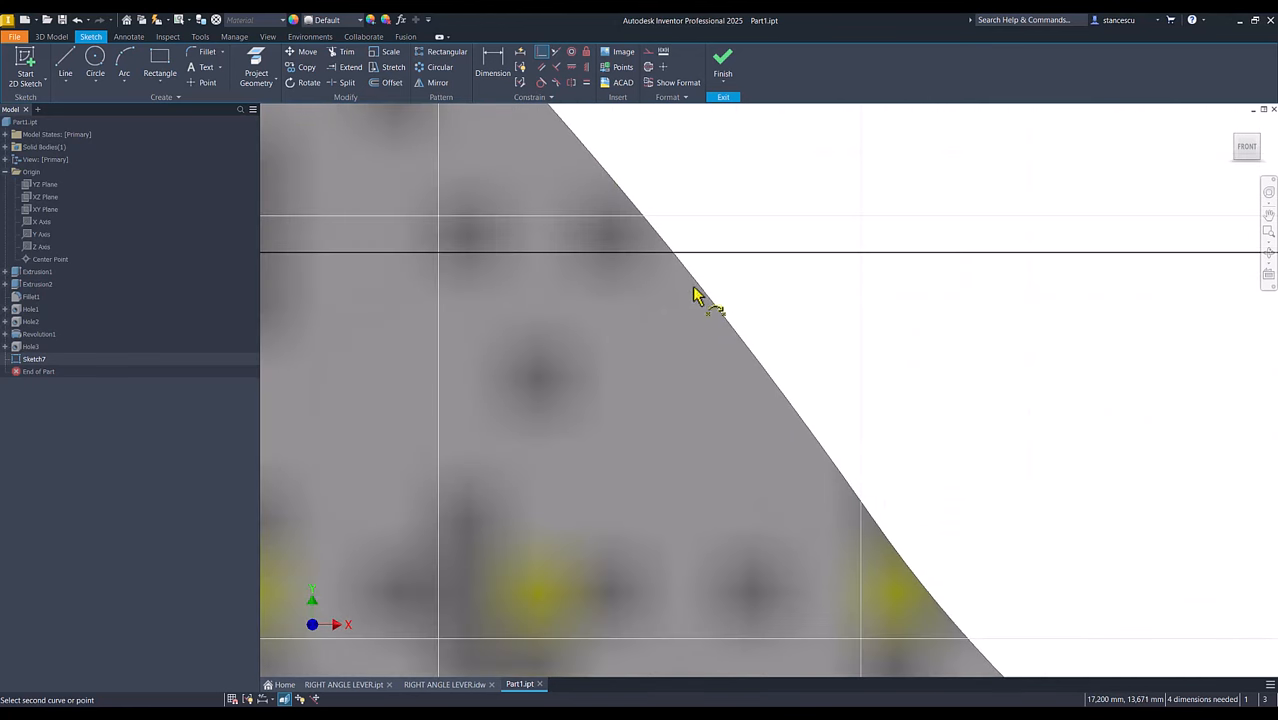
{"action": "left_click", "coordinate": [699, 293]}
{"action": "scroll", "coordinate": [668, 357], "scroll_direction": "down", "scroll_amount": 2}
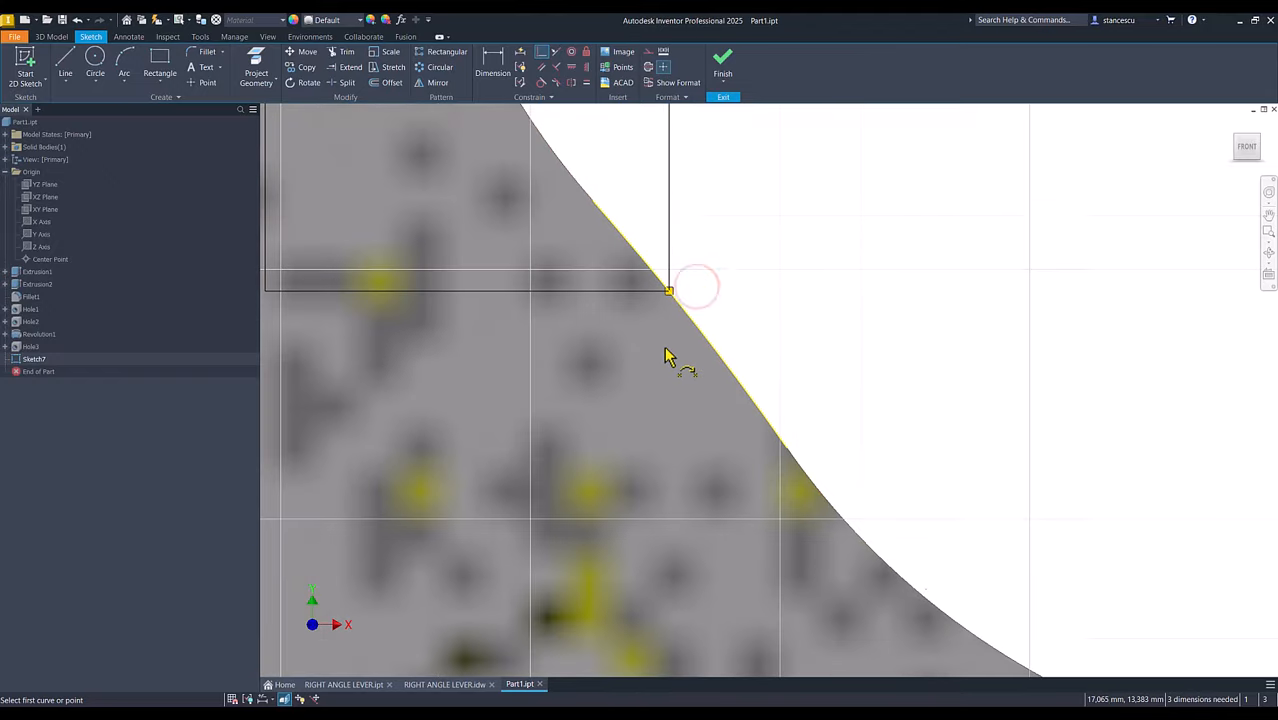
{"action": "key", "text": "Num_Lock"}
{"action": "scroll", "coordinate": [660, 355], "scroll_direction": "down", "scroll_amount": 5}
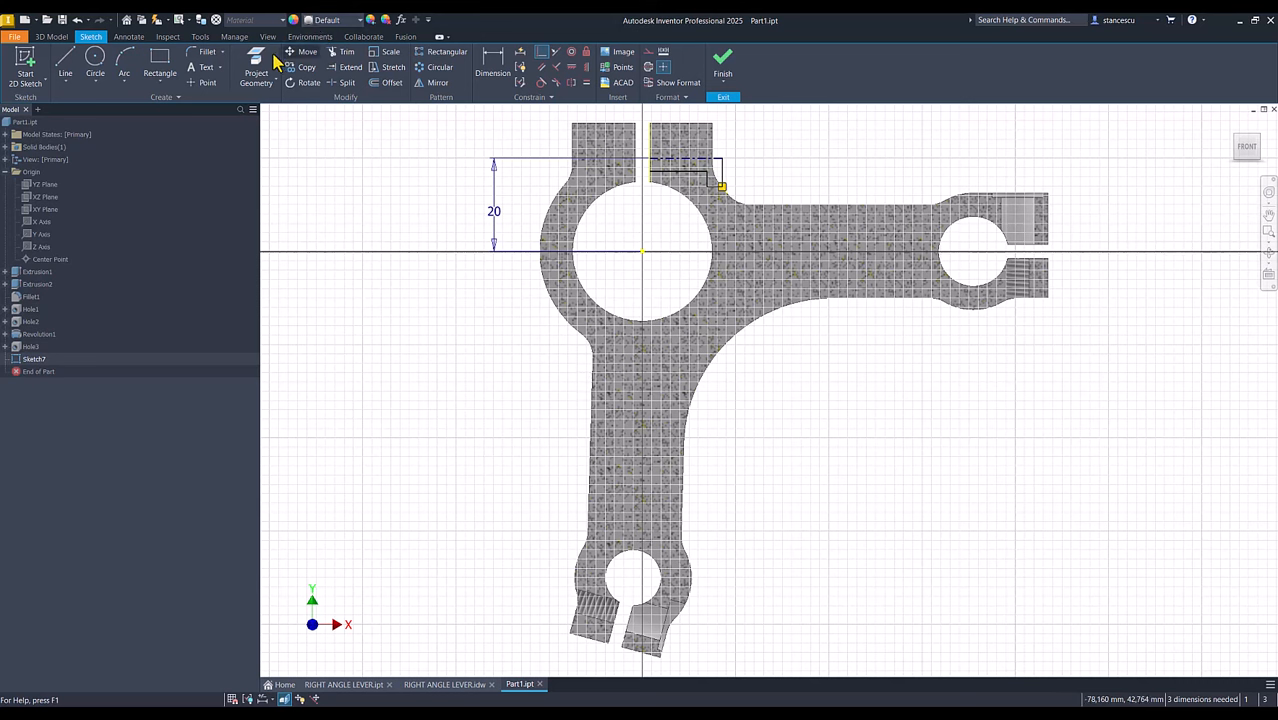
{"action": "left_click", "coordinate": [490, 57]}
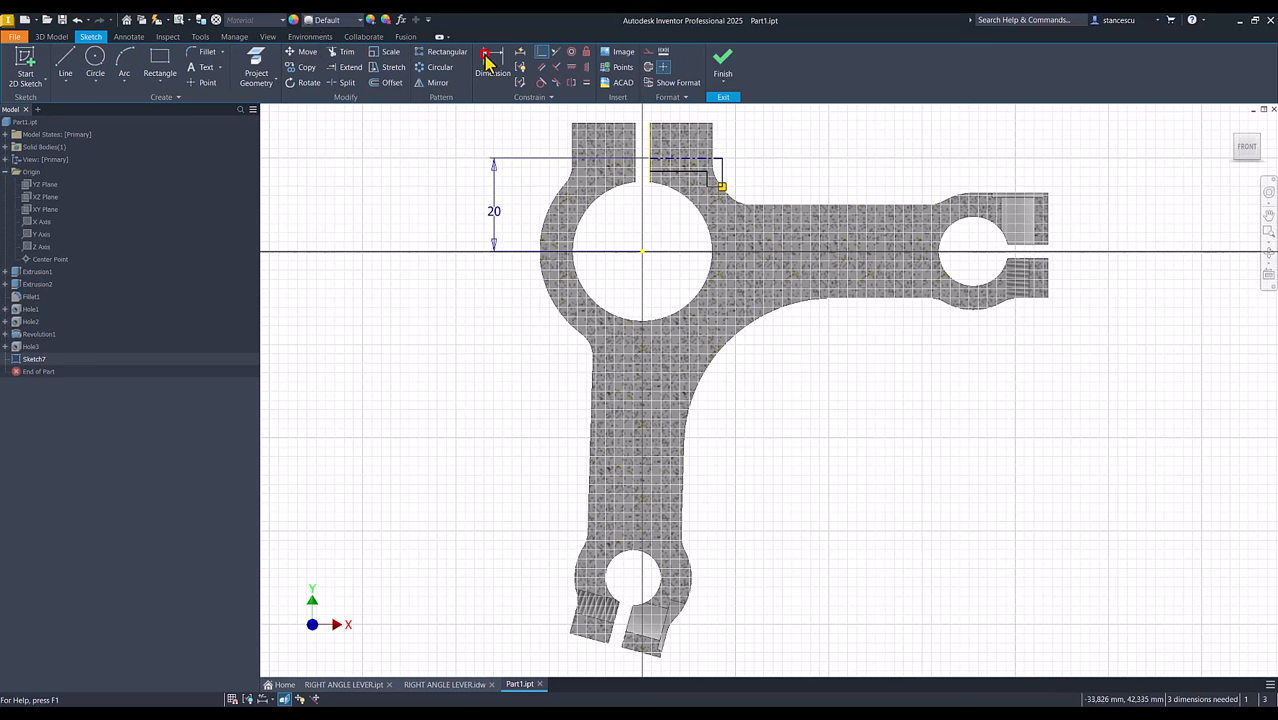
{"action": "left_click", "coordinate": [714, 158]}
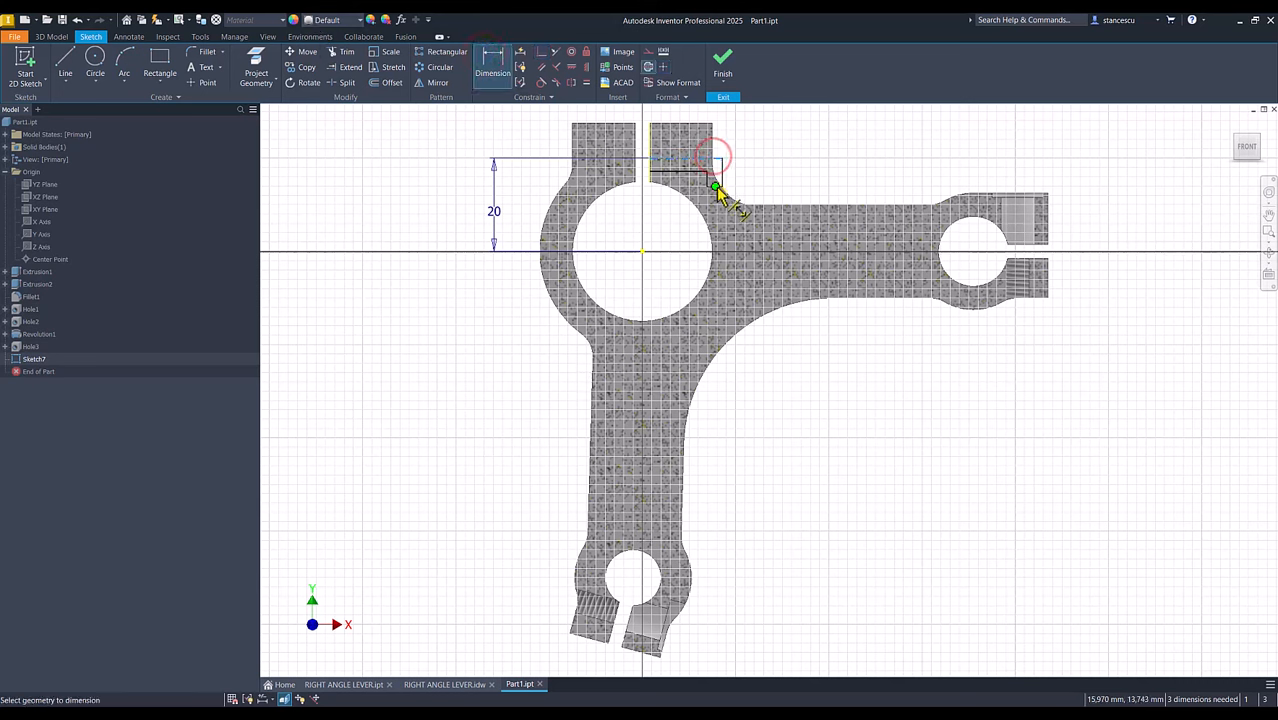
{"action": "left_click", "coordinate": [722, 188]}
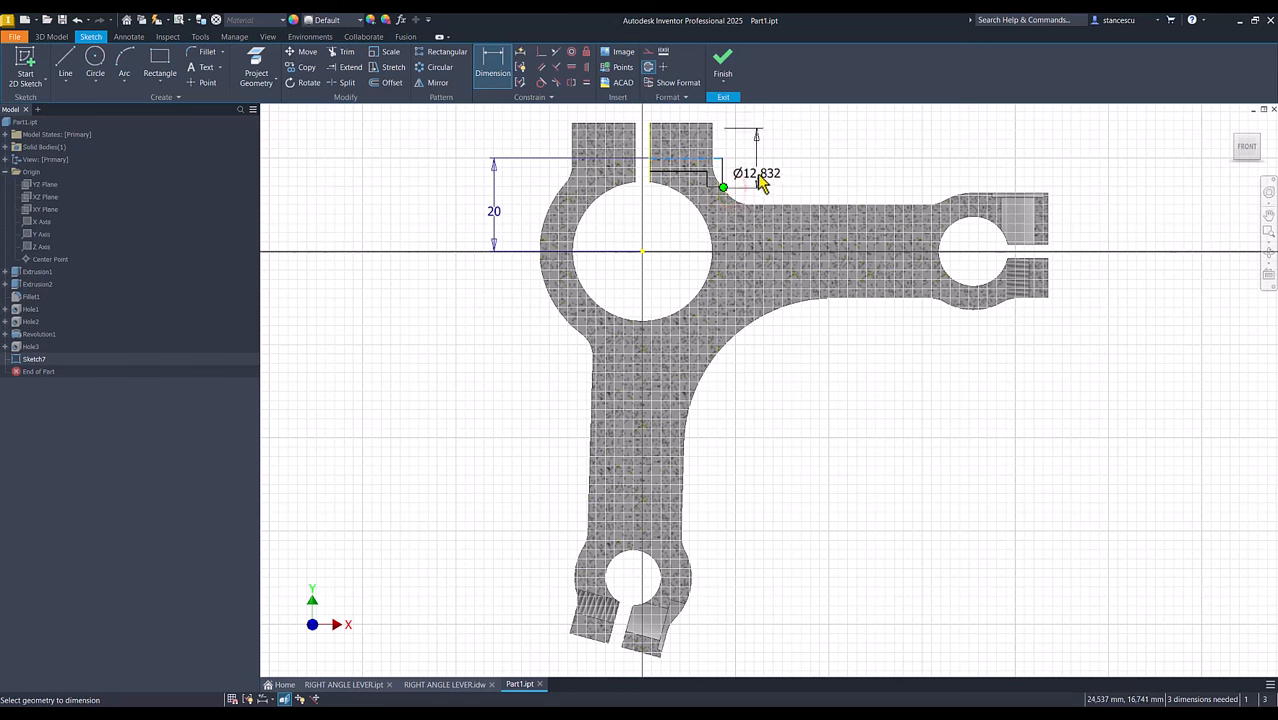
{"action": "left_click", "coordinate": [759, 180]}
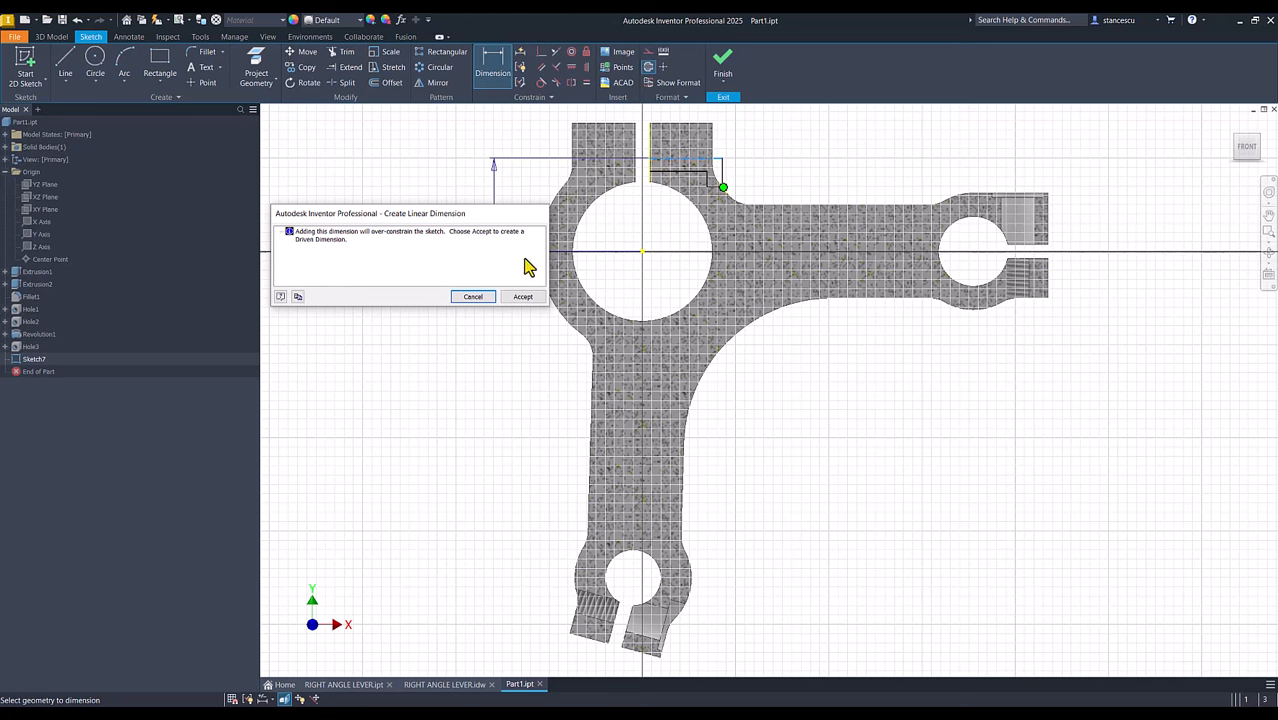
{"action": "left_click", "coordinate": [474, 297]}
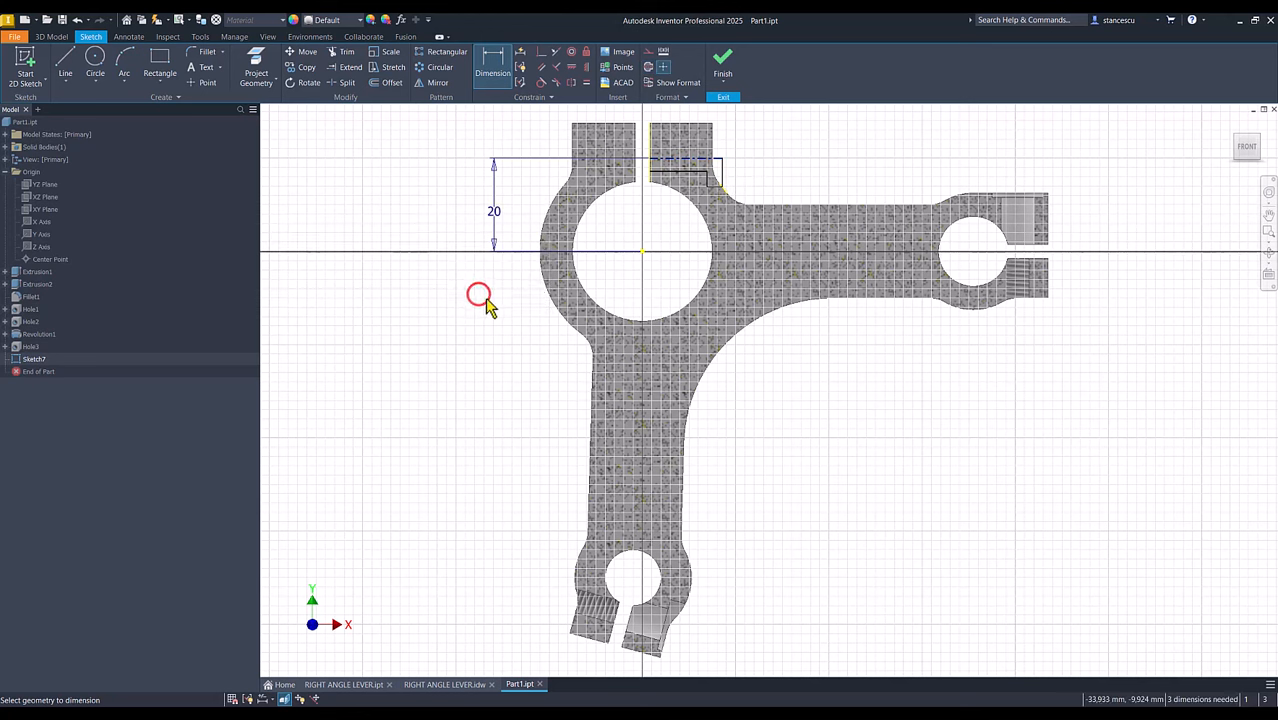
Add a 15 mm diameter dimension between the centerline and the lower line of the profile's wide section.
{"action": "left_click", "coordinate": [714, 162]}
{"action": "scroll", "coordinate": [720, 182], "scroll_direction": "up", "scroll_amount": 5}
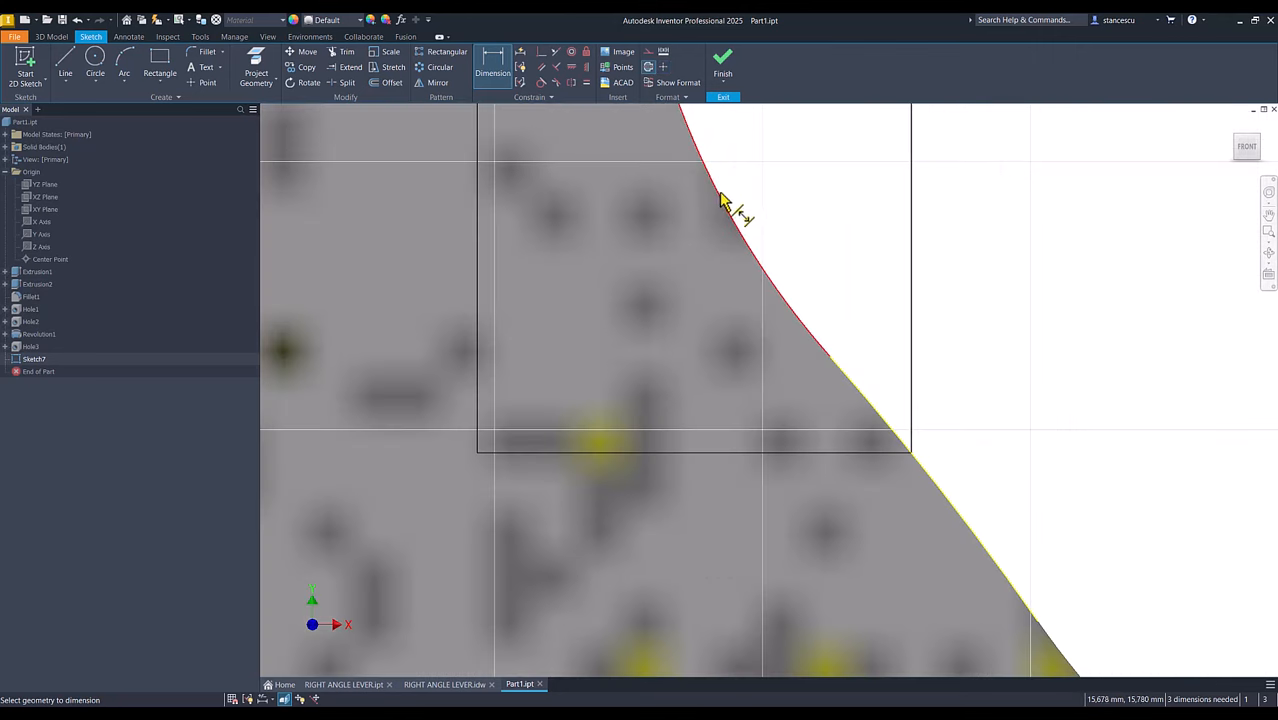
{"action": "left_click", "coordinate": [795, 454]}
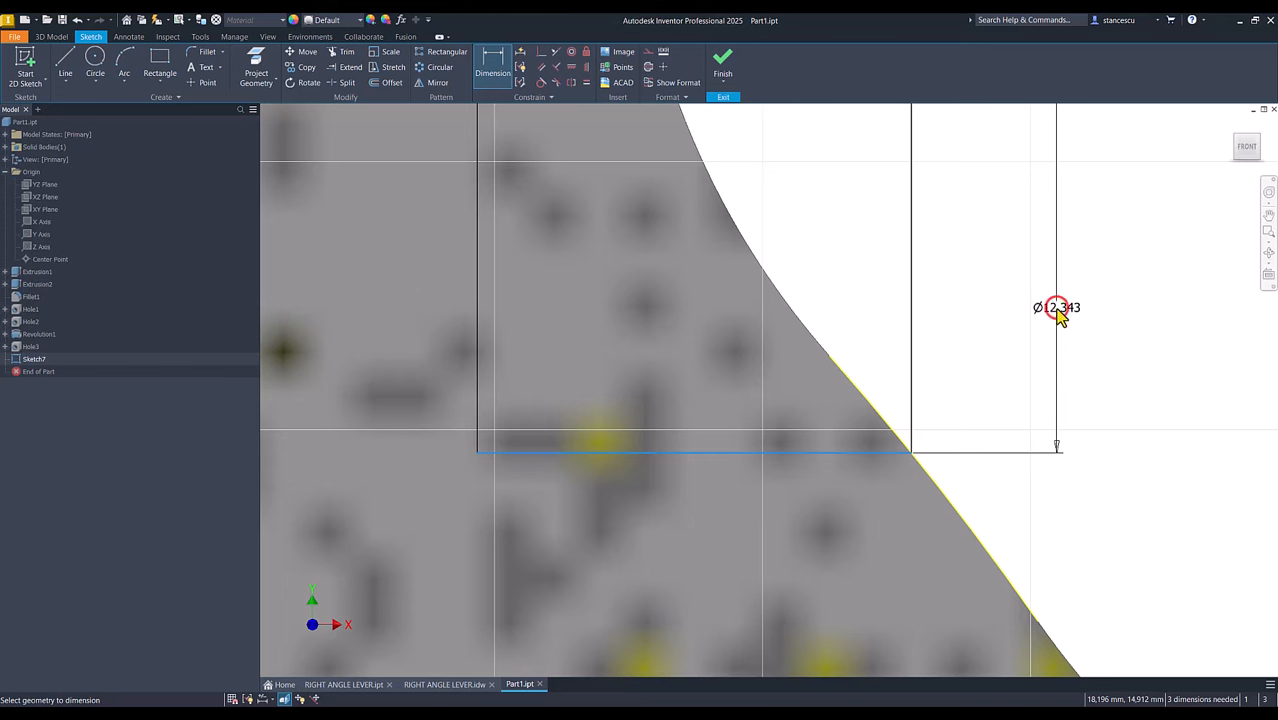
{"action": "left_click", "coordinate": [1058, 311]}
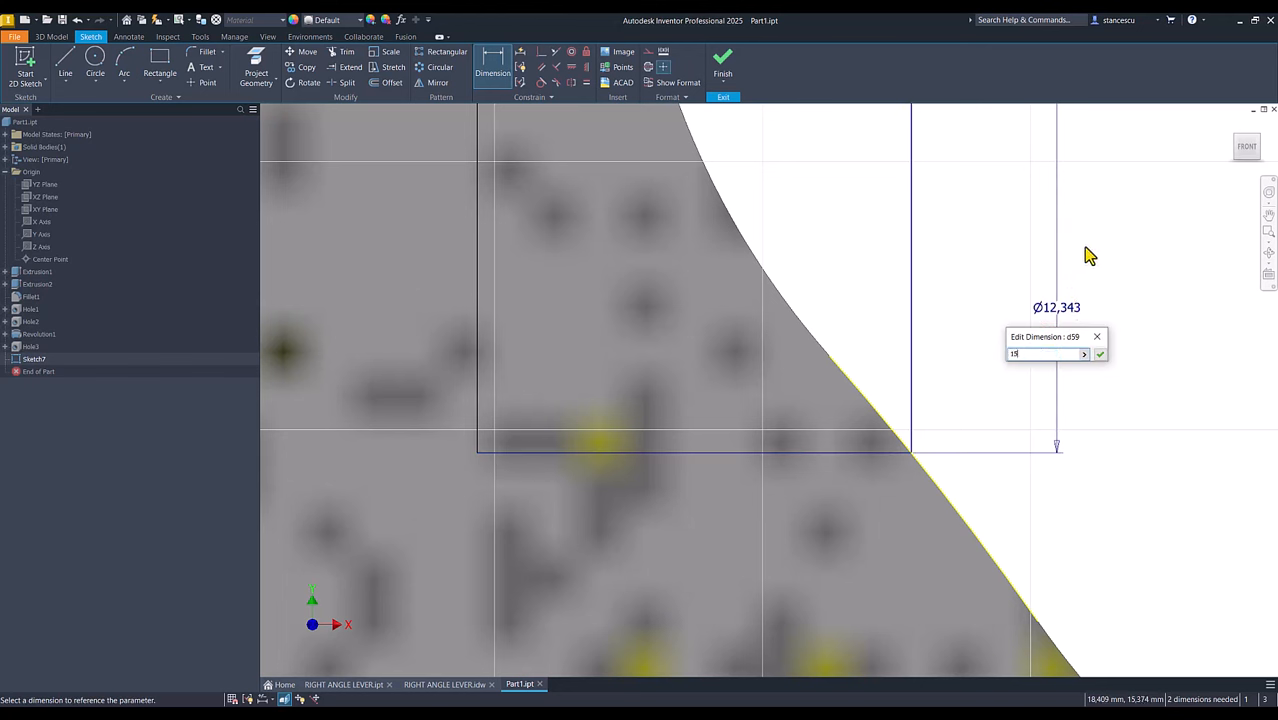
{"action": "key", "text": "Return"}
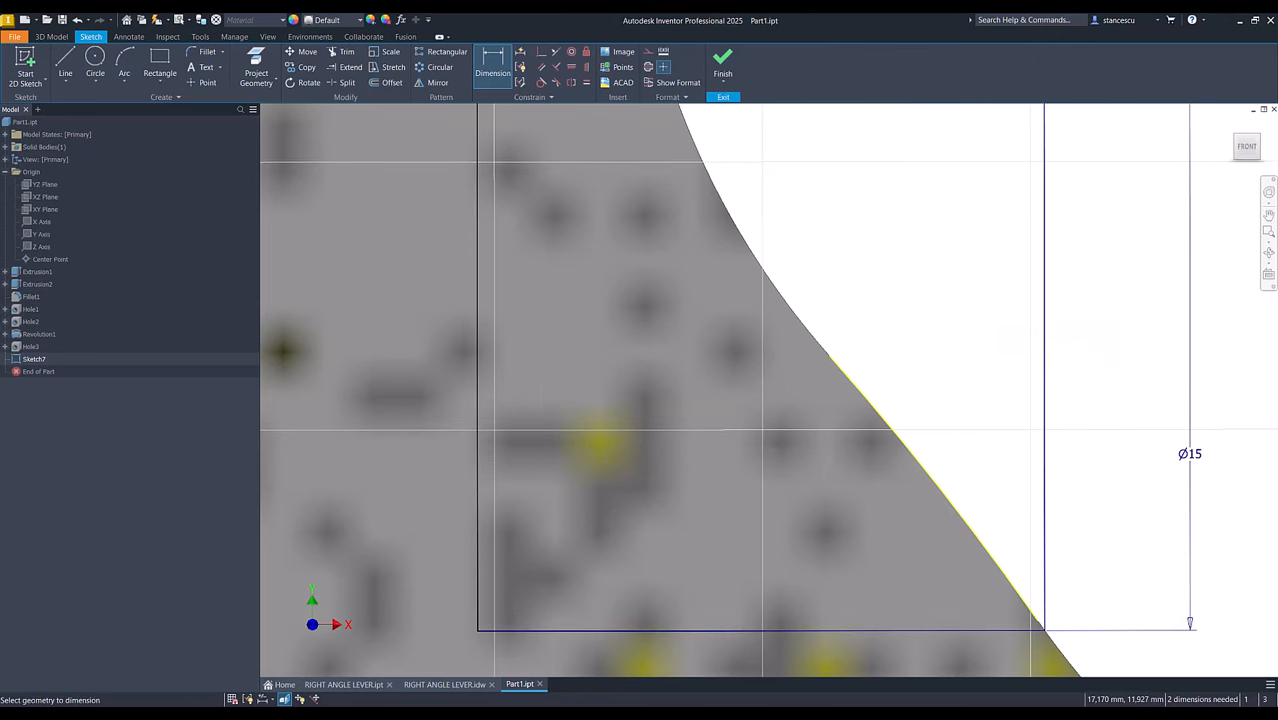
Dimension the profile's vertical step line 1 mm inside the upper clamp's right outer edge.
{"action": "scroll", "coordinate": [374, 369], "scroll_direction": "down", "scroll_amount": 4}
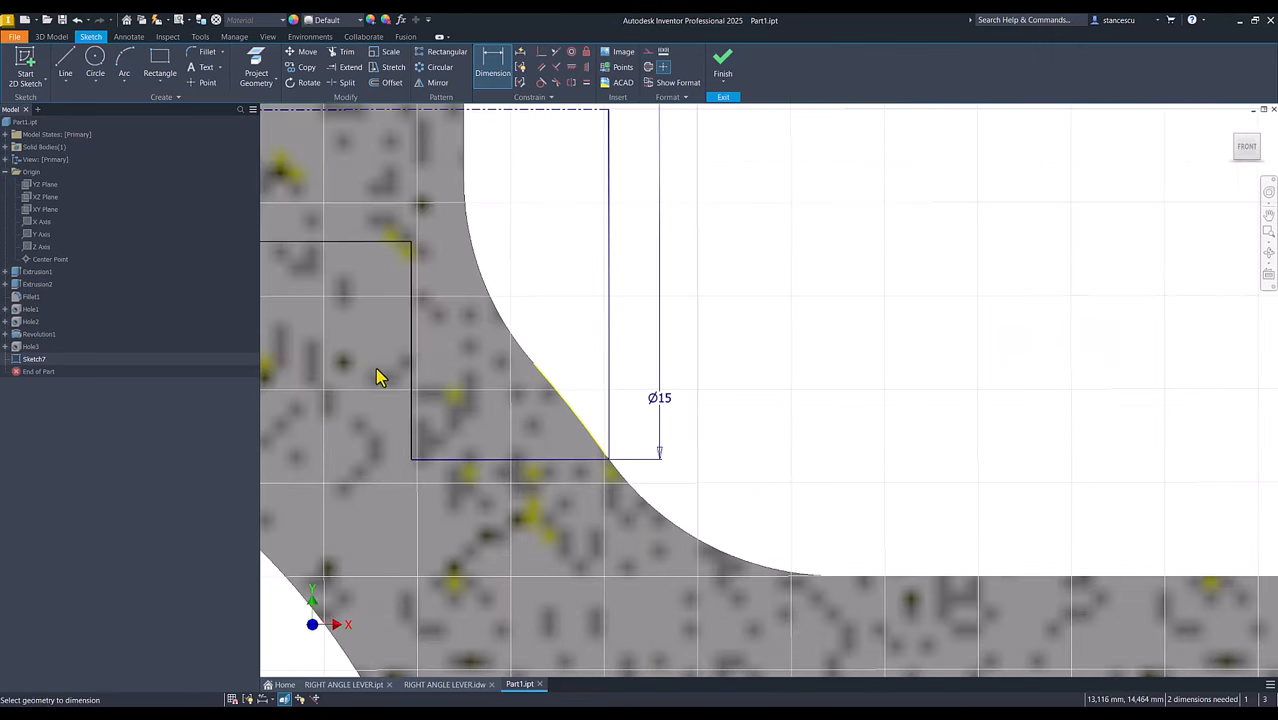
{"action": "mouse_move", "coordinate": [466, 358]}
{"action": "middle_mouse_down"}
{"action": "mouse_move", "coordinate": [745, 438]}
{"action": "mouse_move", "coordinate": [731, 477]}
{"action": "middle_mouse_up"}
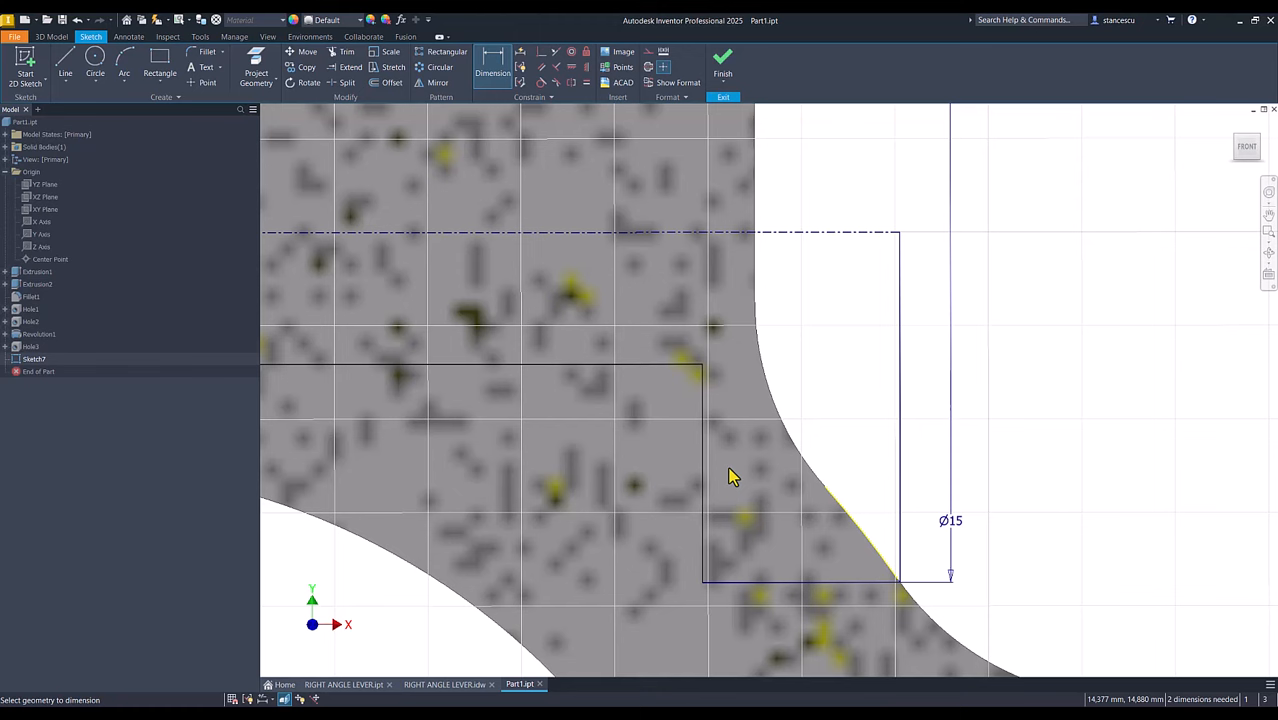
{"action": "left_click", "coordinate": [700, 408]}
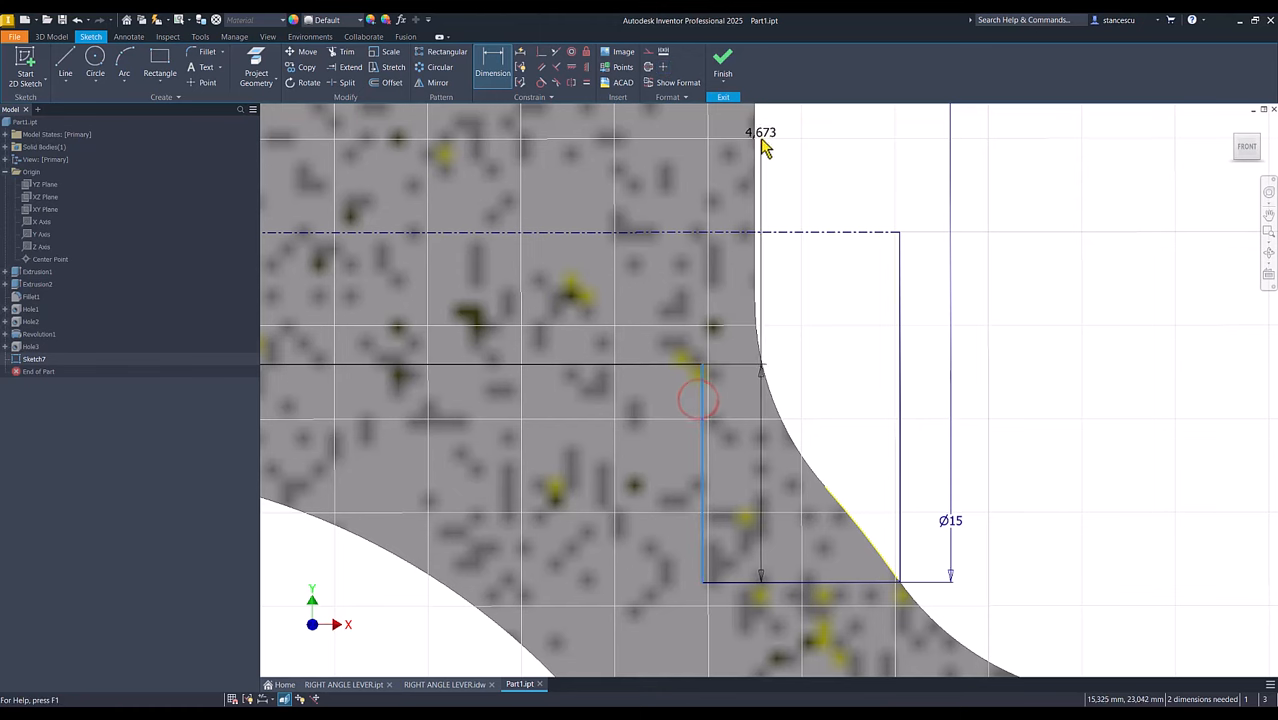
{"action": "middle_click_drag", "start_coordinate": [758, 150], "coordinate": [725, 408]}
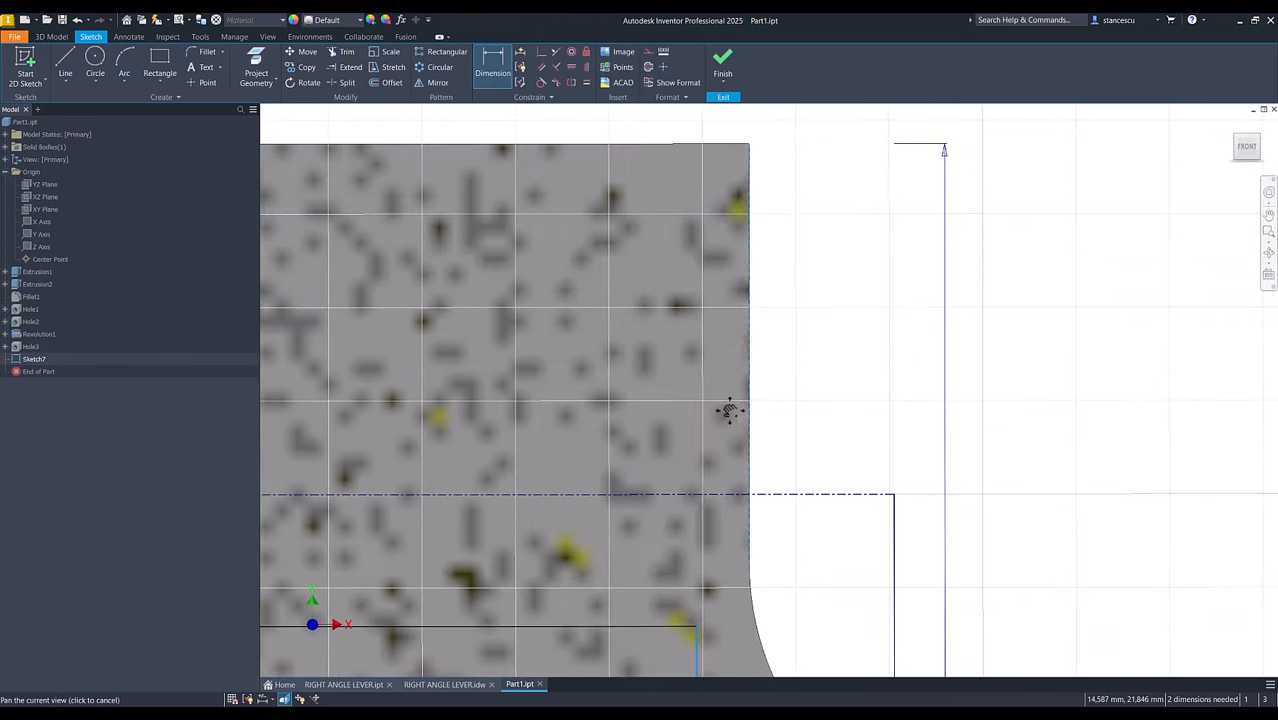
{"action": "left_click", "coordinate": [800, 312]}
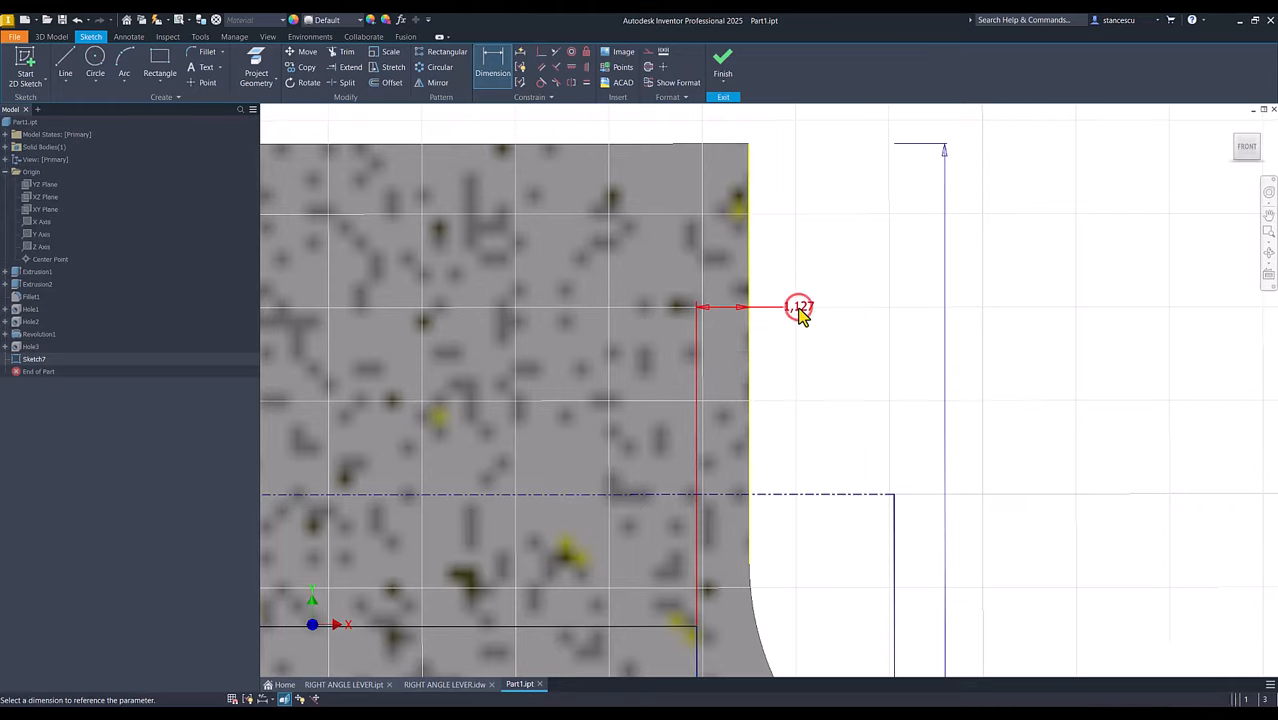
{"action": "key", "text": "Return"}
Add a 9 mm diameter dimension between the centerline and the lower line of the profile's narrow section.
{"action": "scroll", "coordinate": [802, 316], "scroll_direction": "down", "scroll_amount": 5}
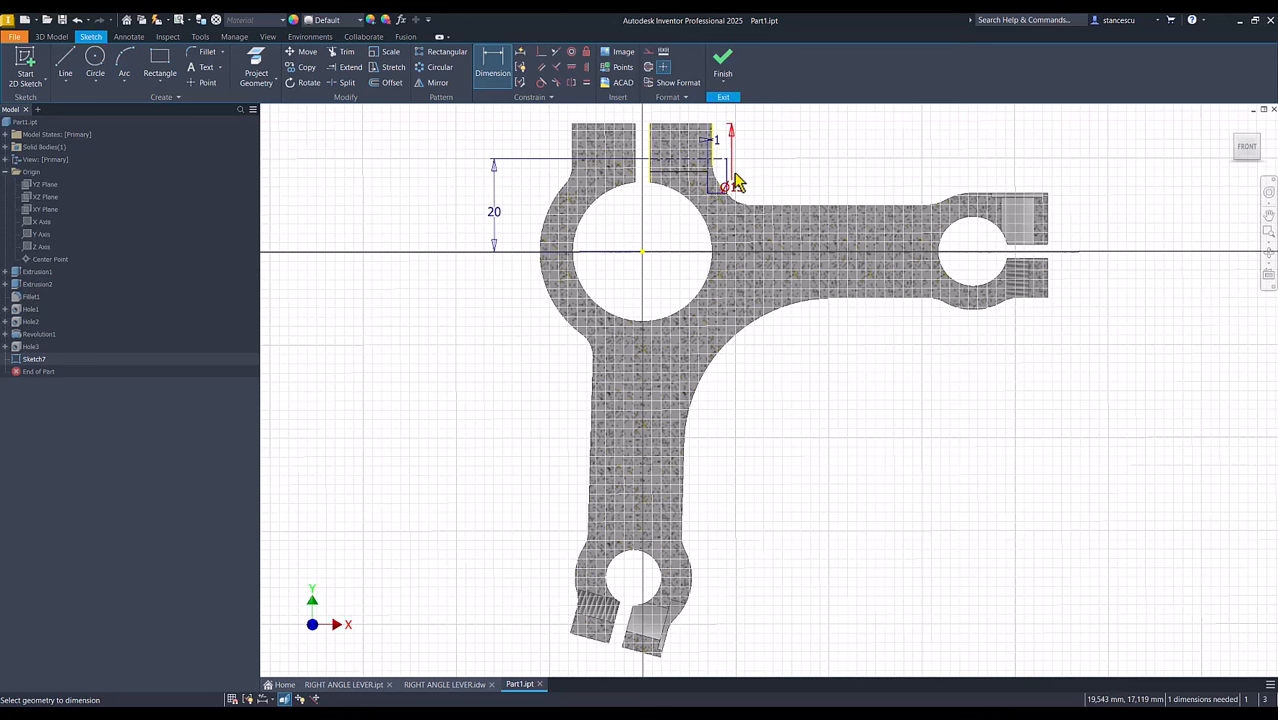
{"action": "left_click", "coordinate": [679, 161]}
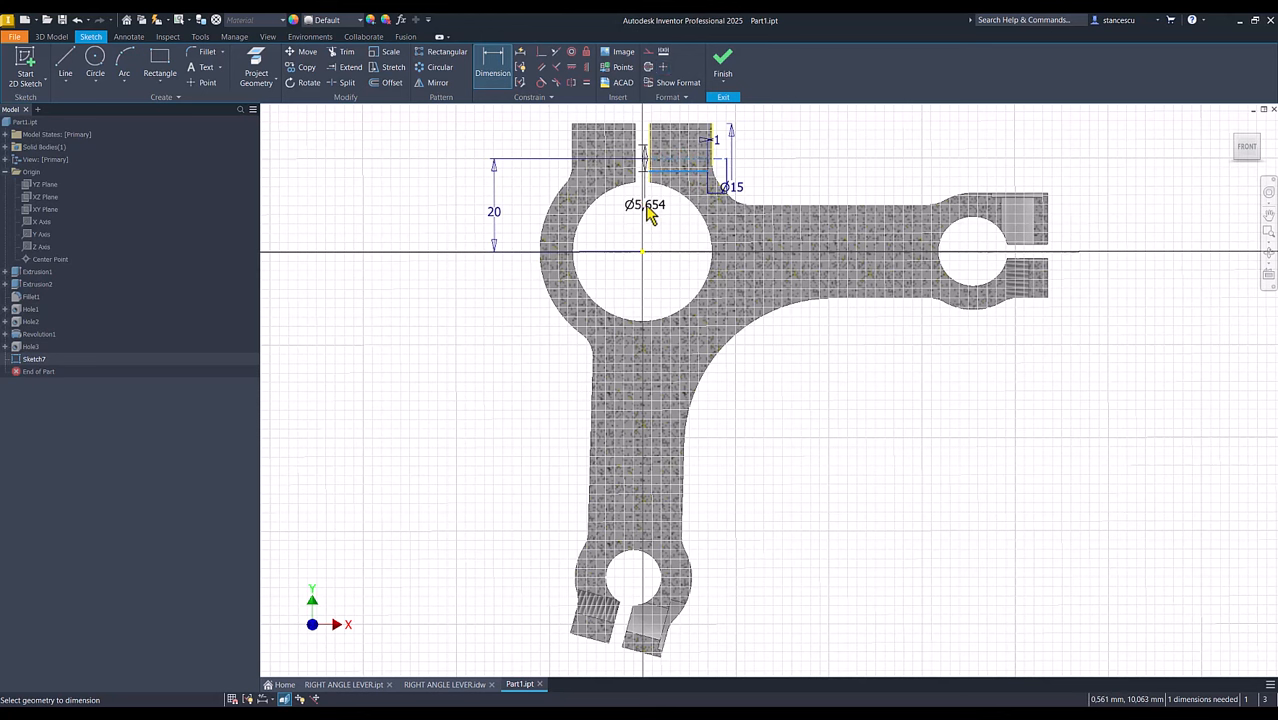
{"action": "left_click", "coordinate": [646, 213]}
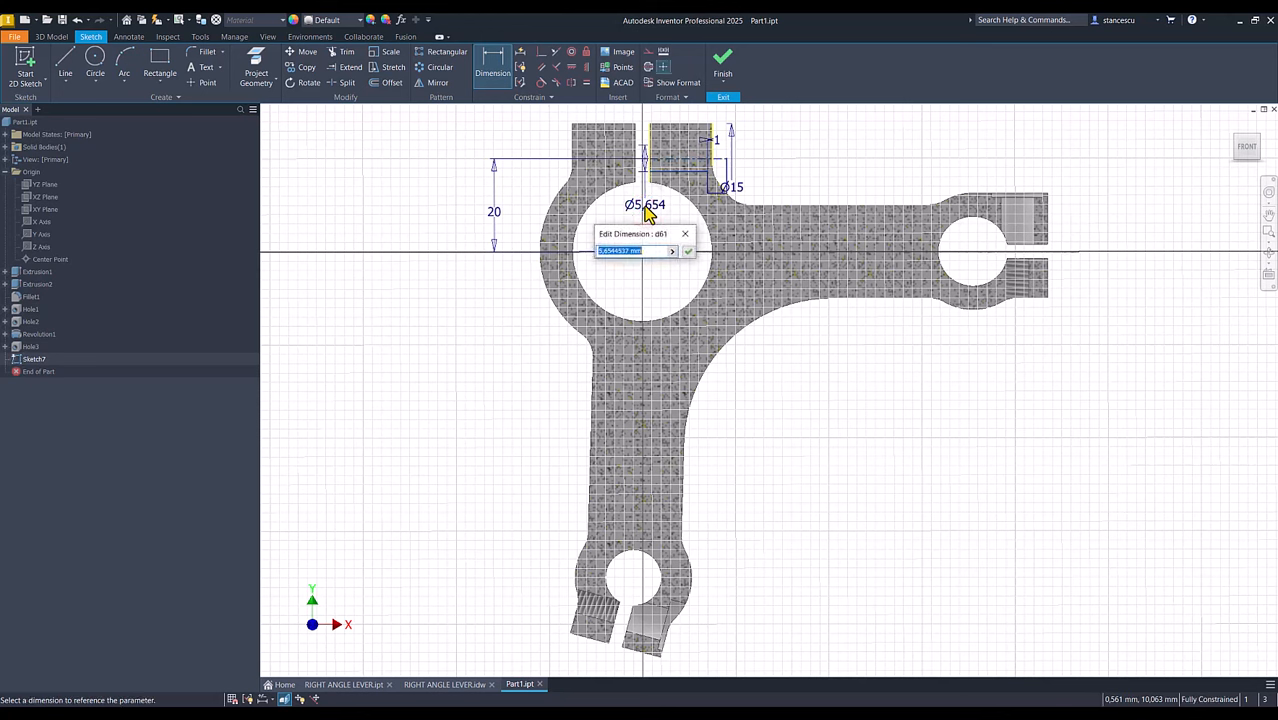
{"action": "key", "text": "Return"}
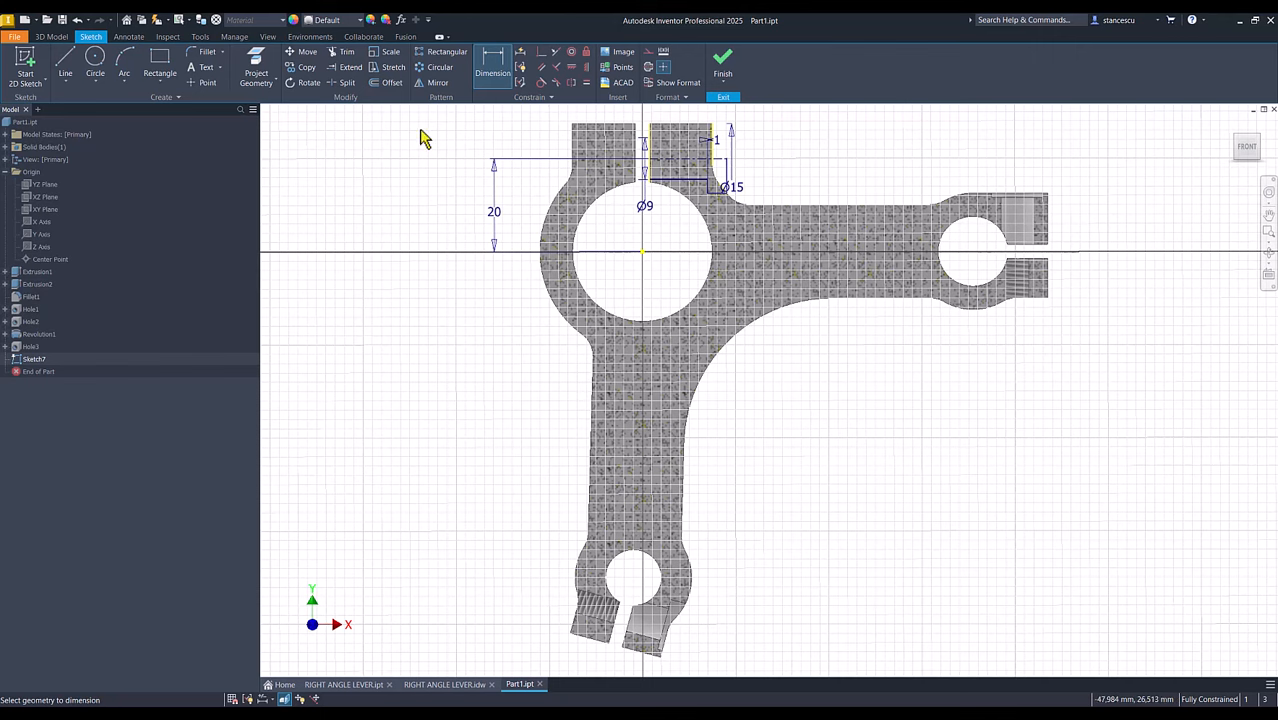
{"action": "scroll", "coordinate": [696, 165], "scroll_direction": "down", "scroll_amount": 3}
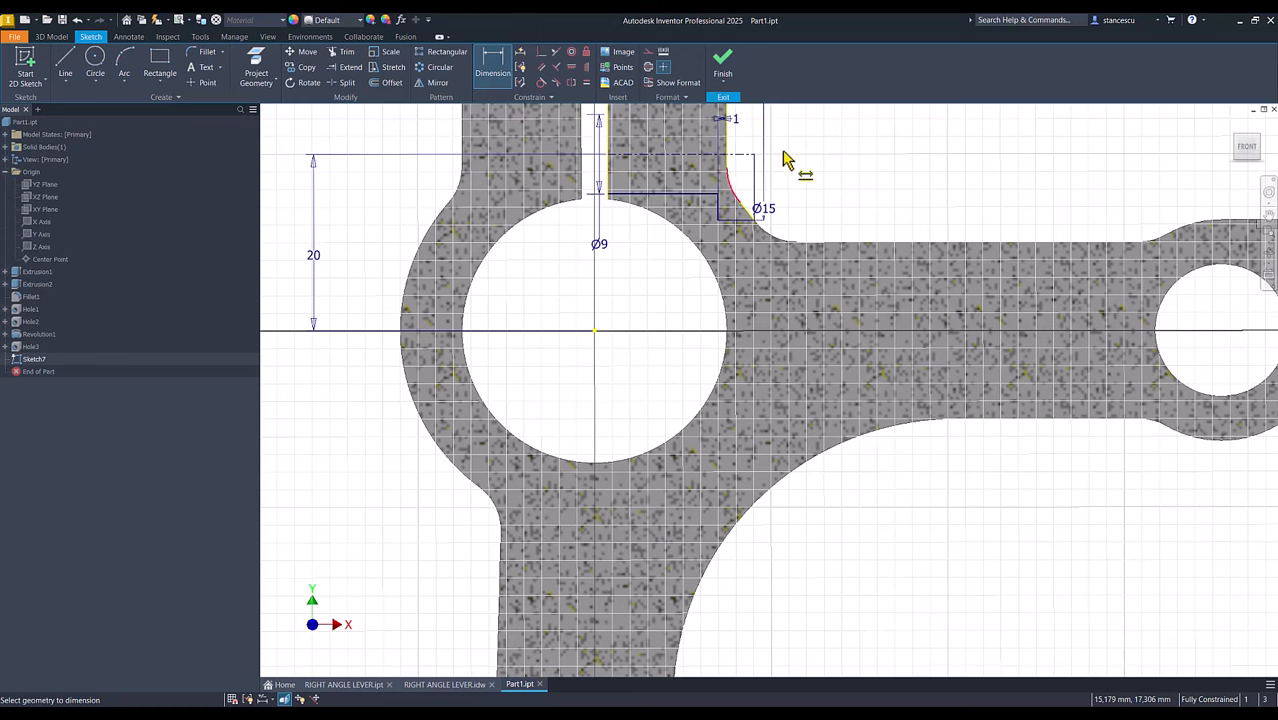
Finish the sketch and cut the stepped screw-hole profile from the upper clamp with a full 360° Revolve.
{"action": "left_click", "coordinate": [723, 62]}
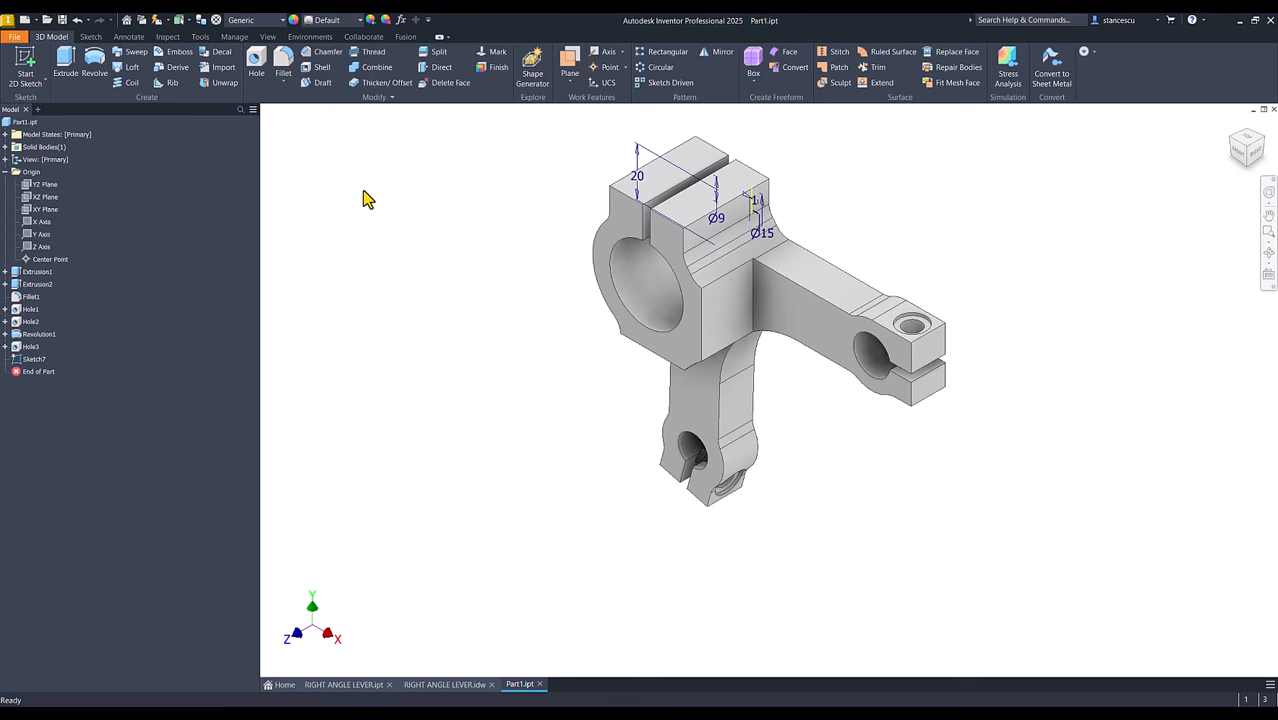
{"action": "left_click", "coordinate": [94, 60]}
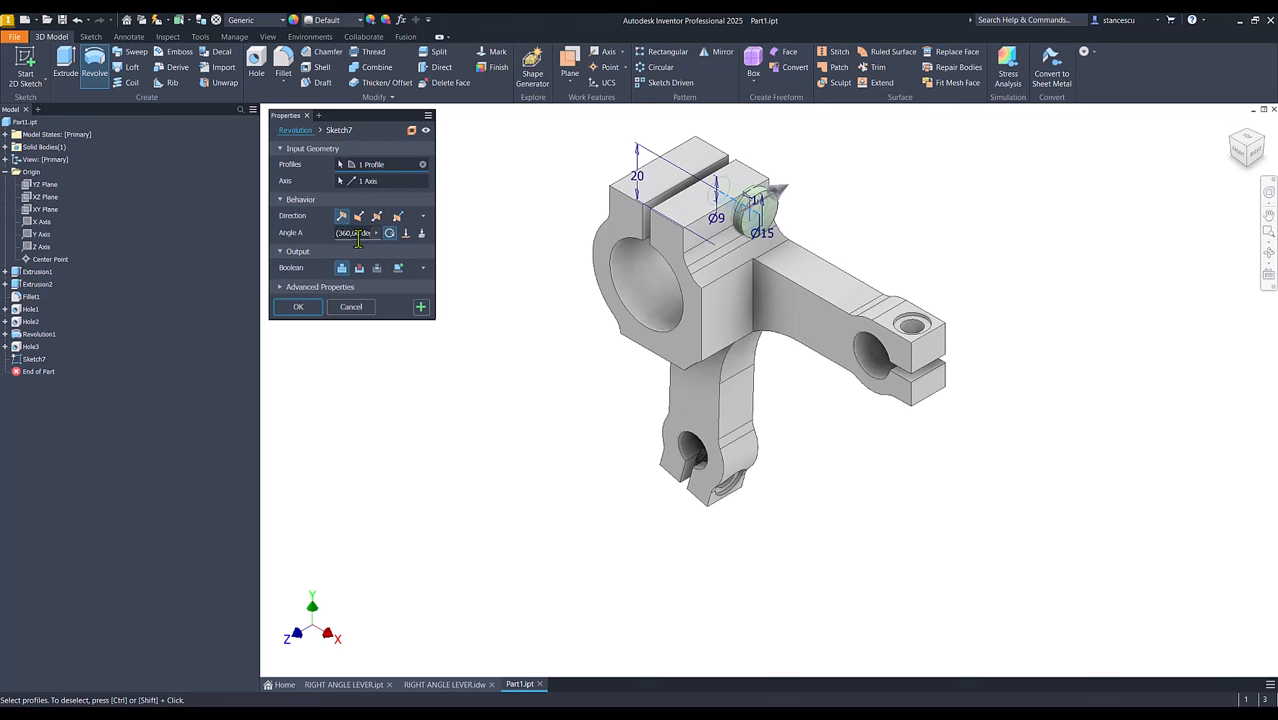
{"action": "left_click", "coordinate": [359, 268]}
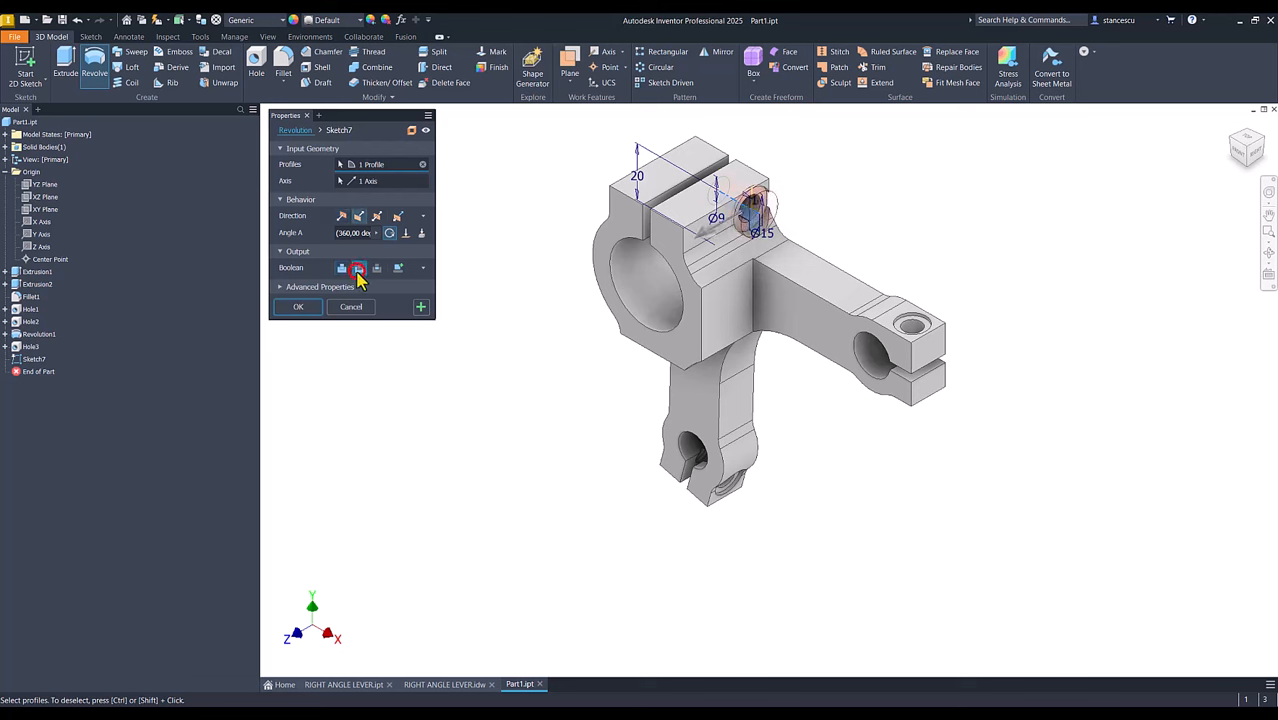
{"action": "left_click", "coordinate": [297, 307]}
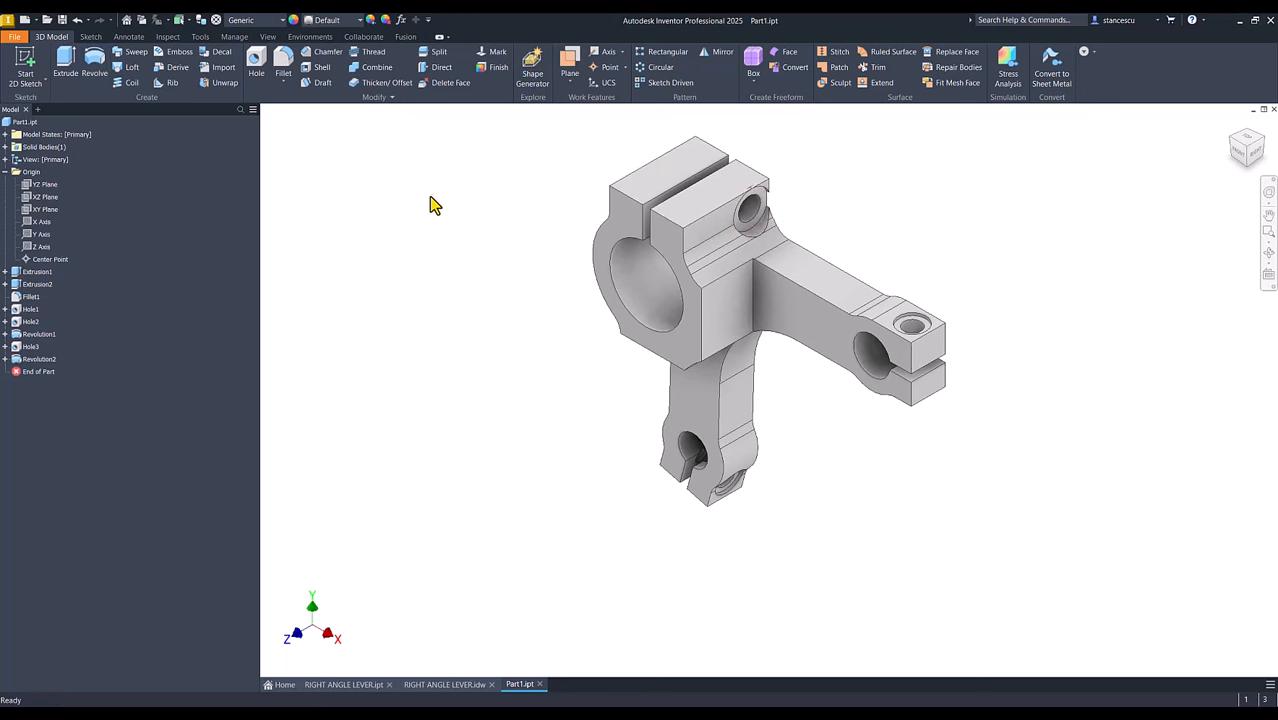
Add a full-depth M8x1.25 through-all threaded hole on the upper clamp's far slot face, concentric with the revolved screw hole.
{"action": "left_click", "coordinate": [257, 66]}
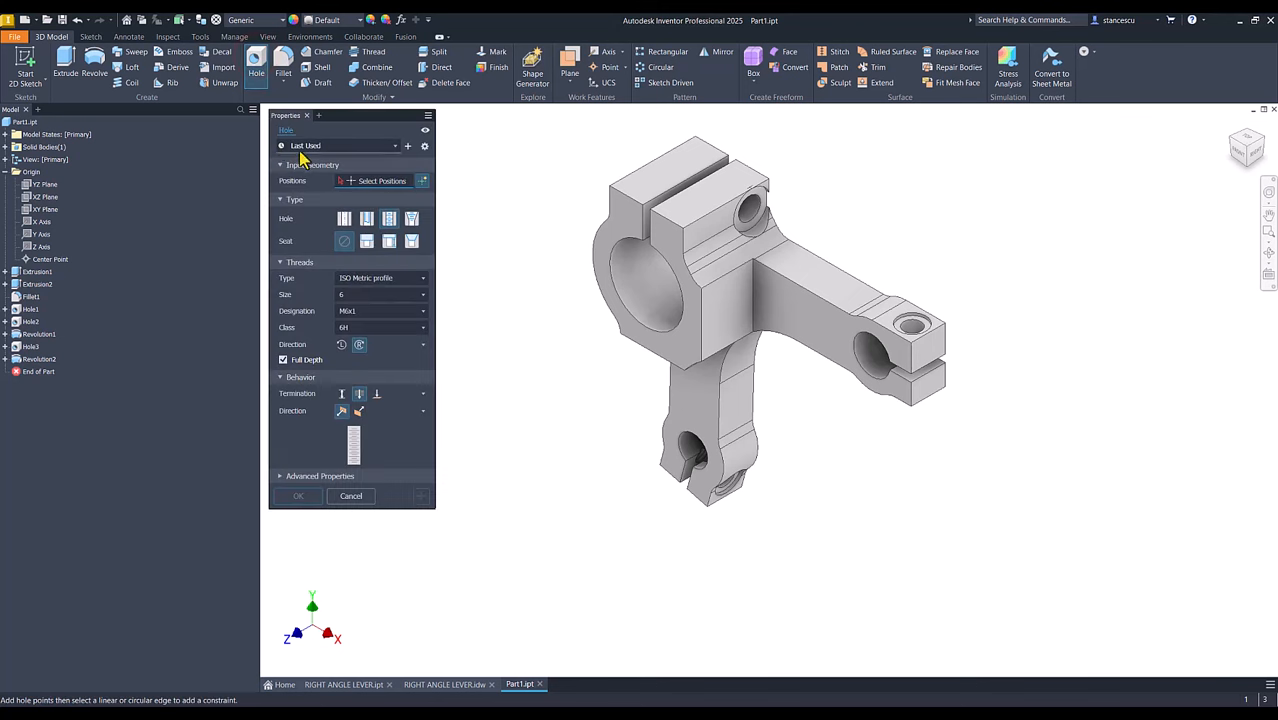
{"action": "left_click", "coordinate": [372, 298]}
{"action": "left_click", "coordinate": [372, 337]}
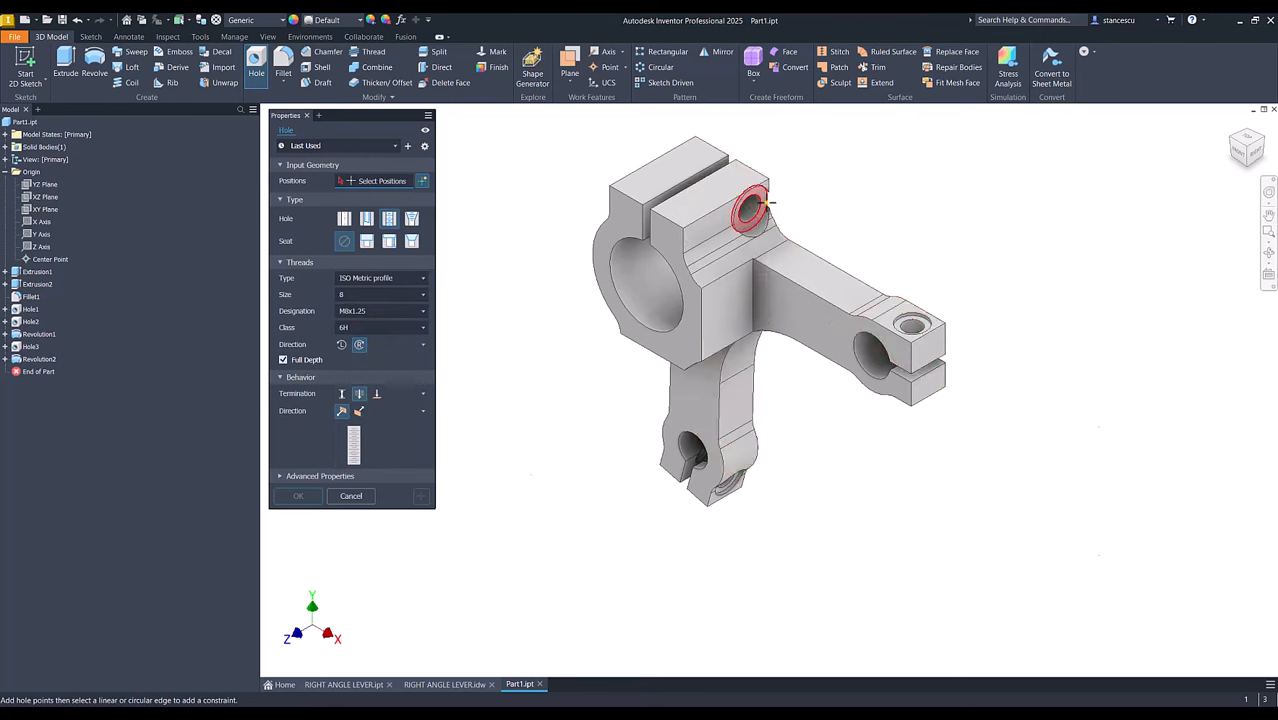
{"action": "scroll", "coordinate": [760, 205], "scroll_direction": "up", "scroll_amount": 3}
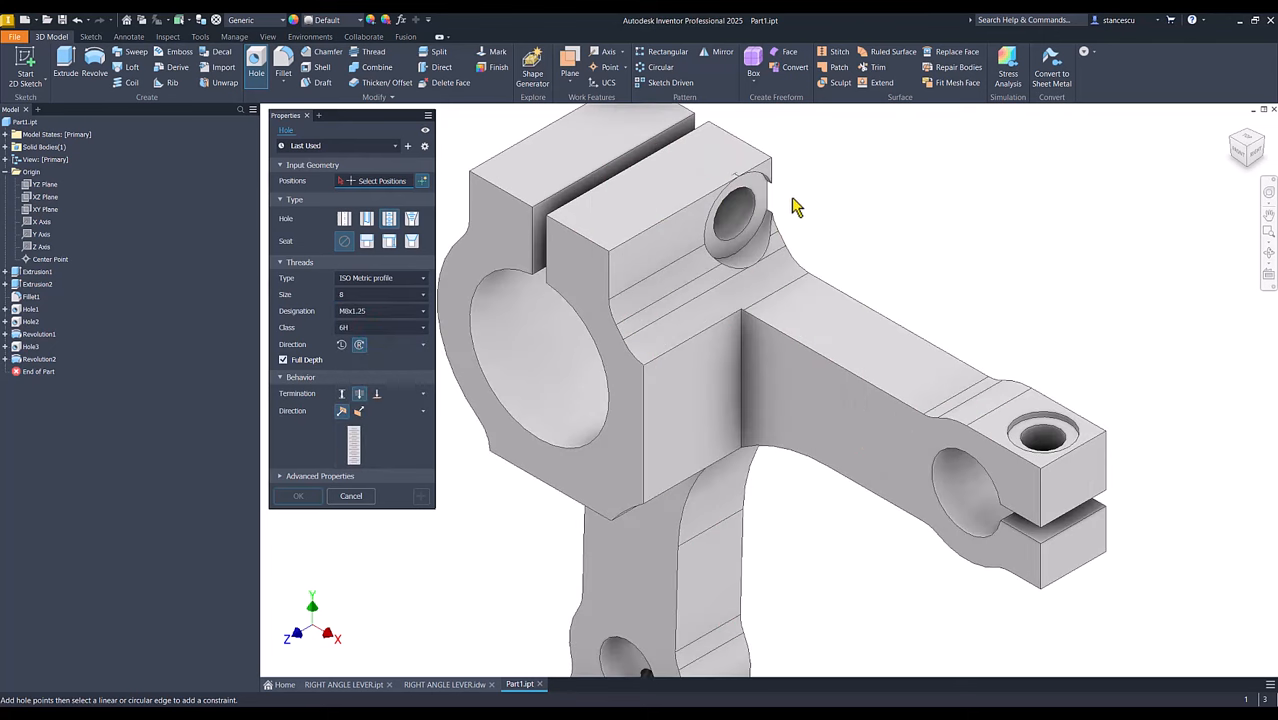
{"action": "left_click", "coordinate": [677, 133]}
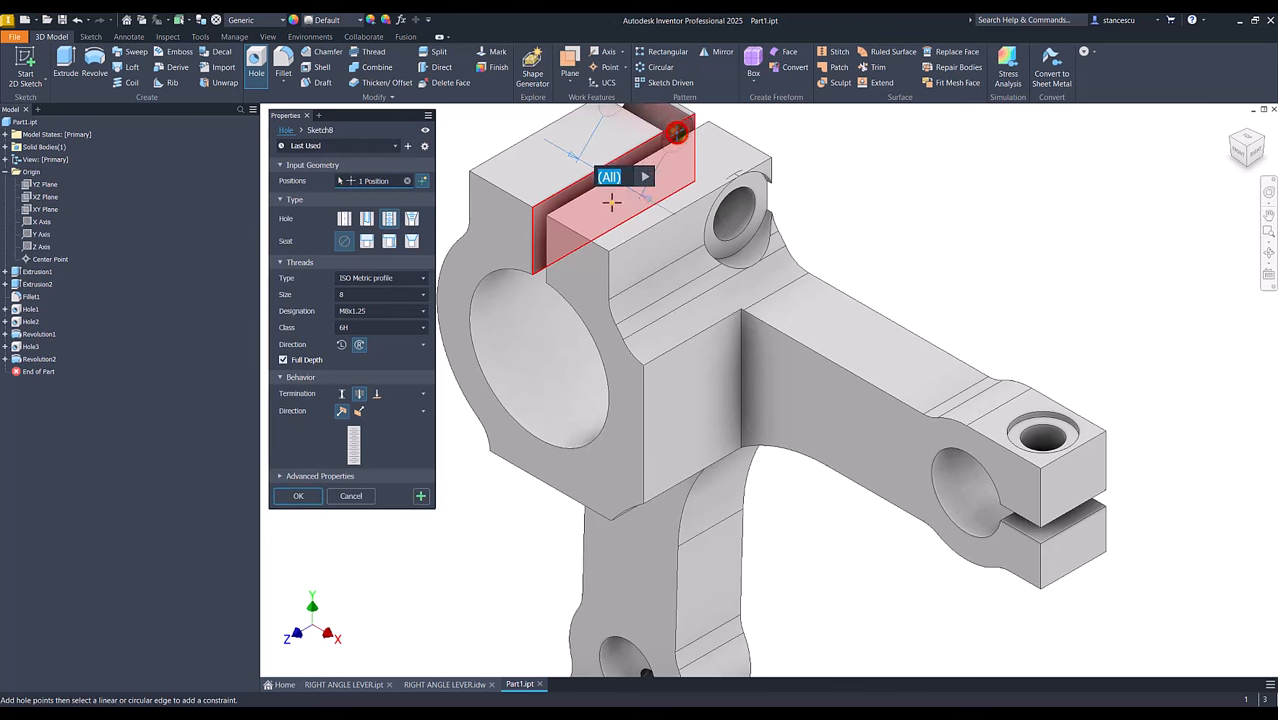
{"action": "left_click", "coordinate": [715, 224]}
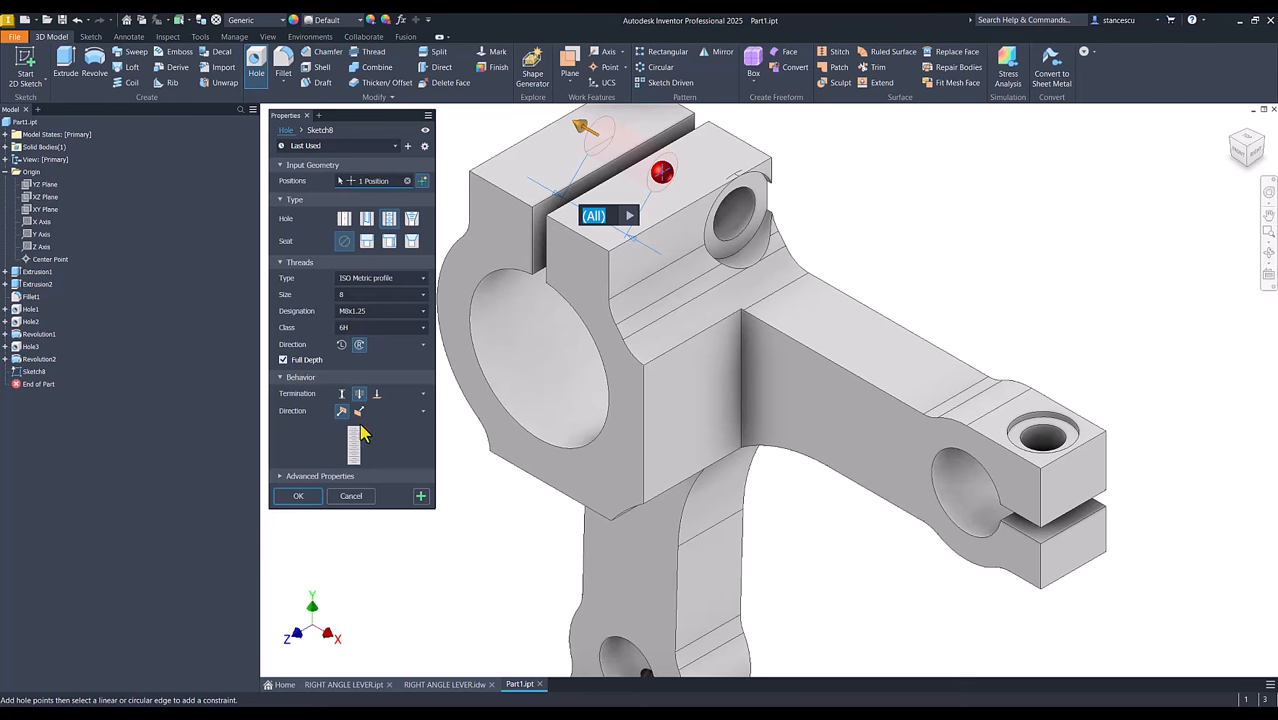
{"action": "left_click", "coordinate": [300, 496]}
{"action": "scroll", "coordinate": [328, 480], "scroll_direction": "down", "scroll_amount": 4}
{"action": "middle_click_drag", "start_coordinate": [328, 463], "coordinate": [398, 389], "text": "shift"}
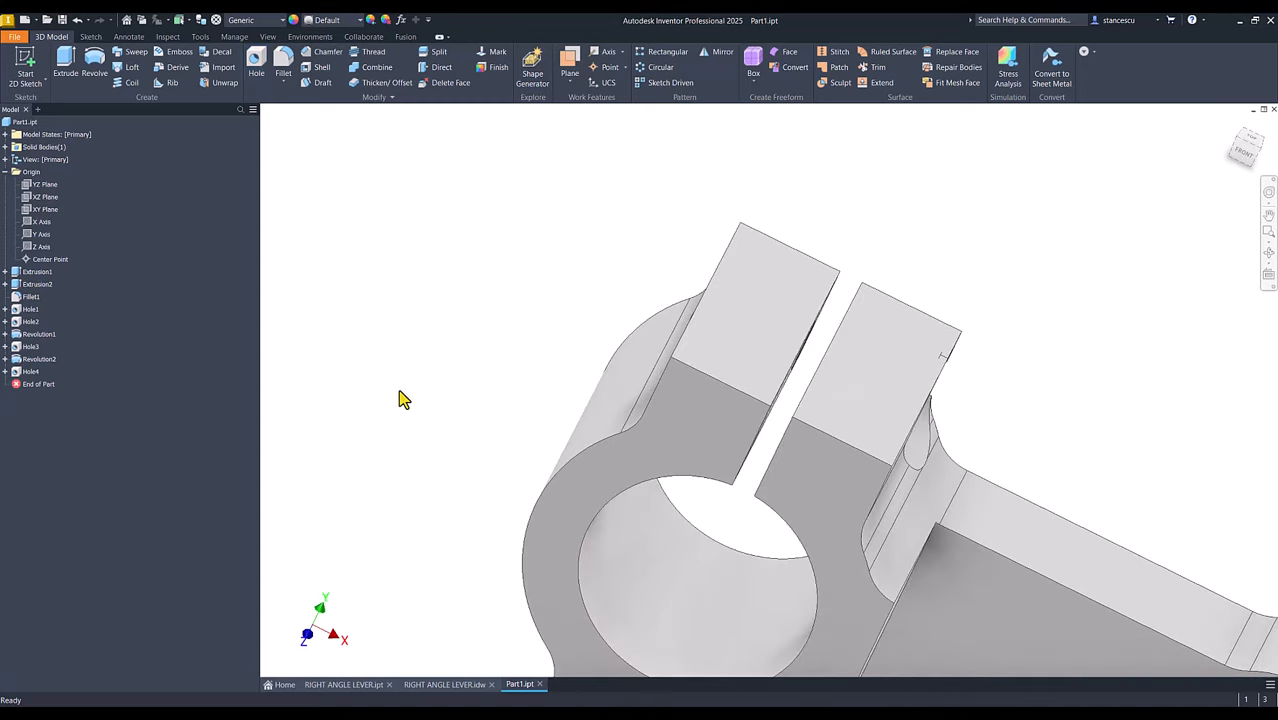
{"action": "key", "text": "F6"}
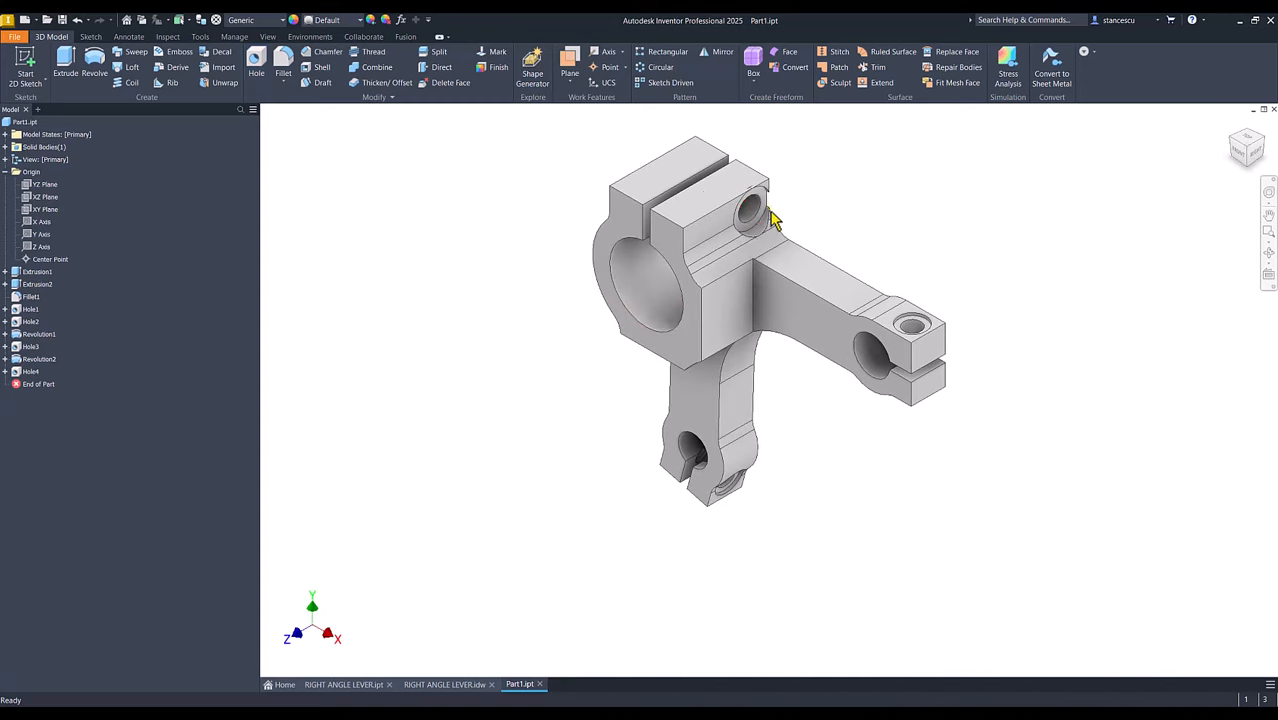
{"action": "left_click", "coordinate": [497, 174]}
{"action": "left_click", "coordinate": [660, 68]}
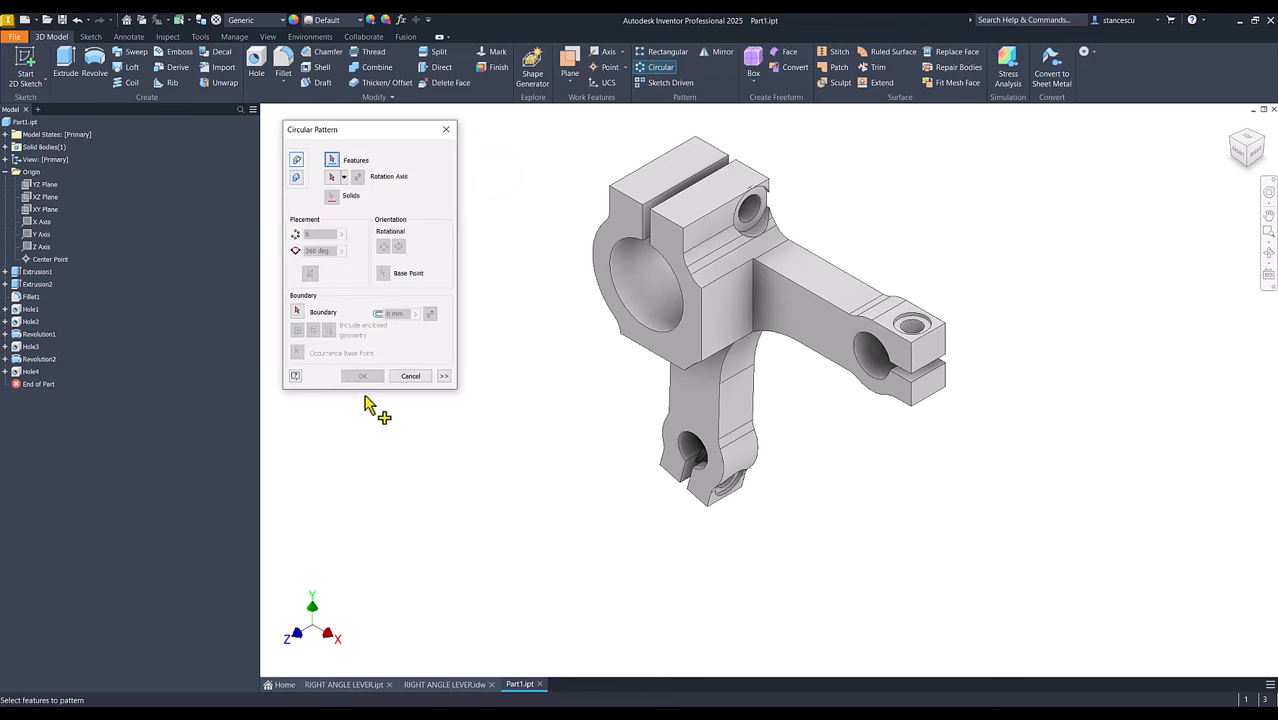
{"action": "left_click", "coordinate": [411, 376]}
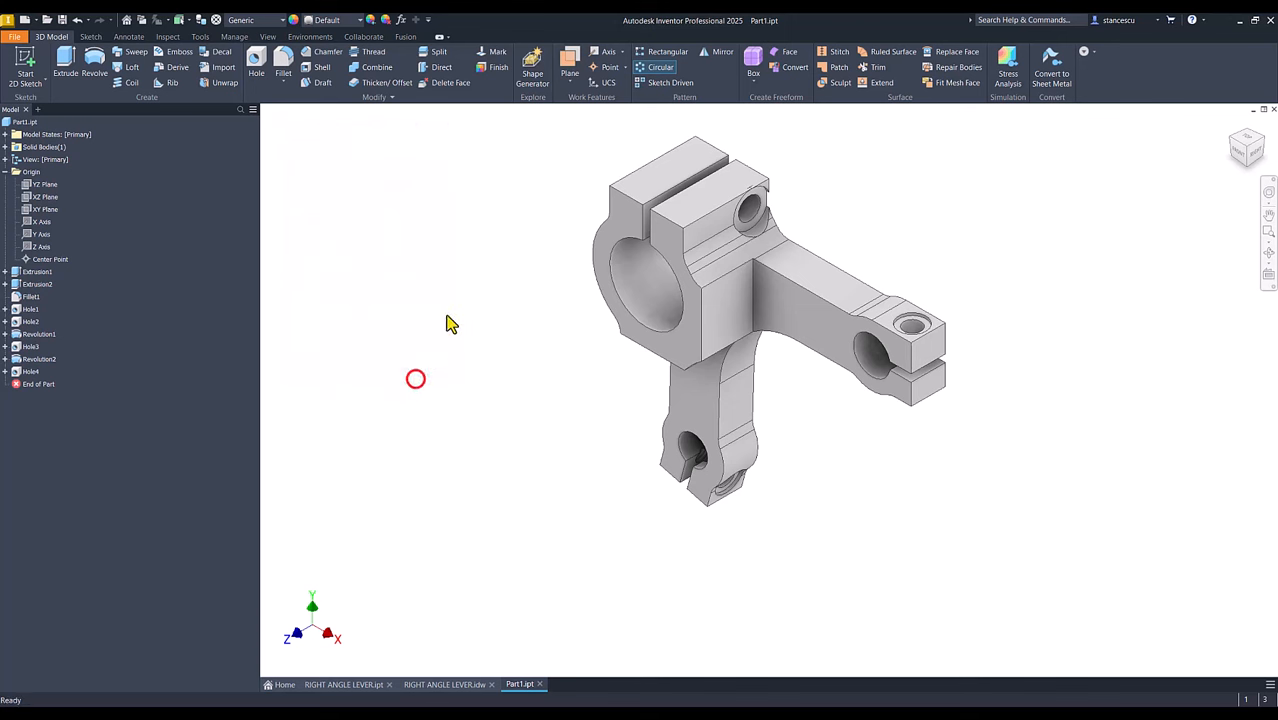
{"action": "left_click", "coordinate": [612, 118]}
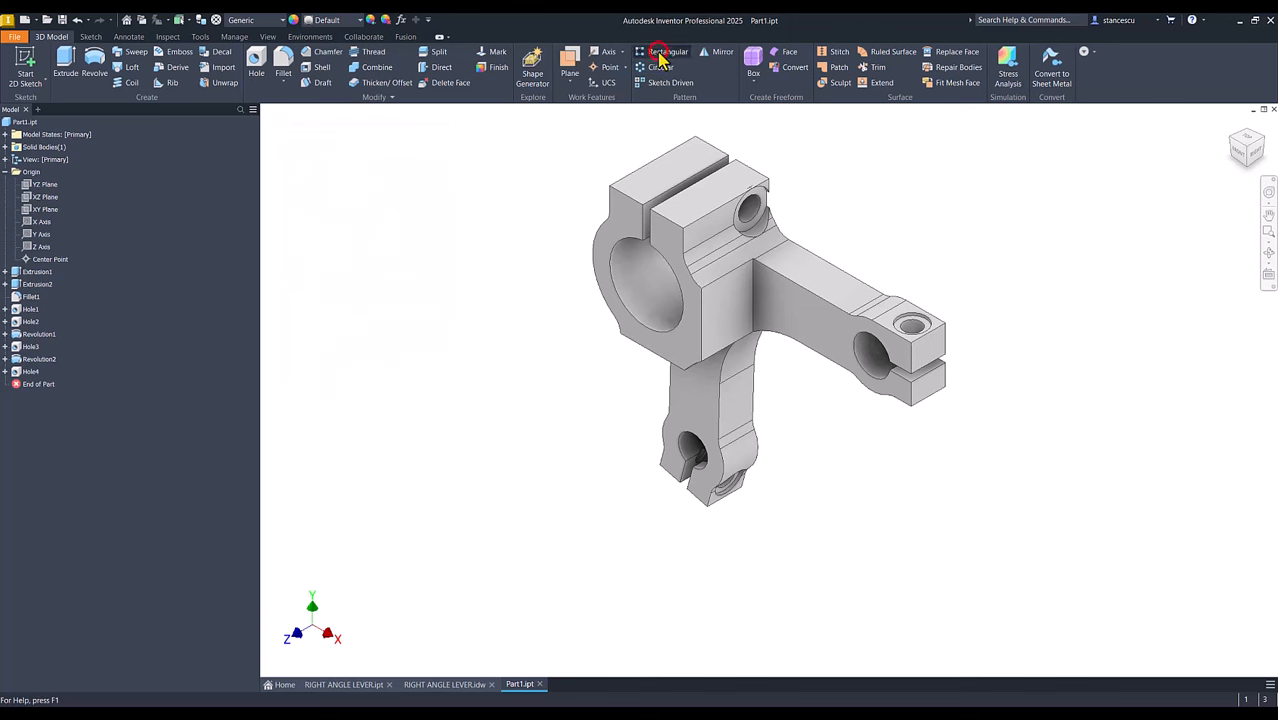
Pattern the revolved cut and the M8 threaded hole along the upper clamp's lengthwise edge, with 2 occurrences spaced 21 mm.
{"action": "left_click", "coordinate": [662, 55]}
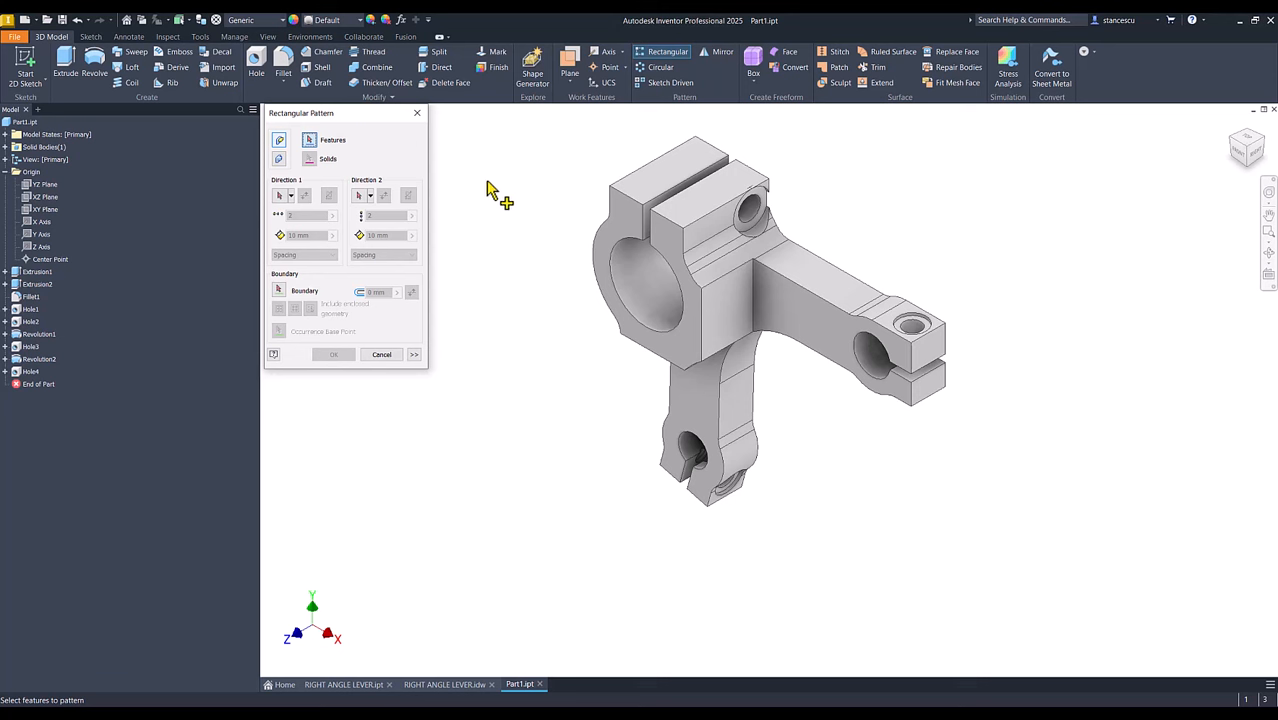
{"action": "left_click", "coordinate": [33, 371]}
{"action": "left_click", "coordinate": [34, 361]}
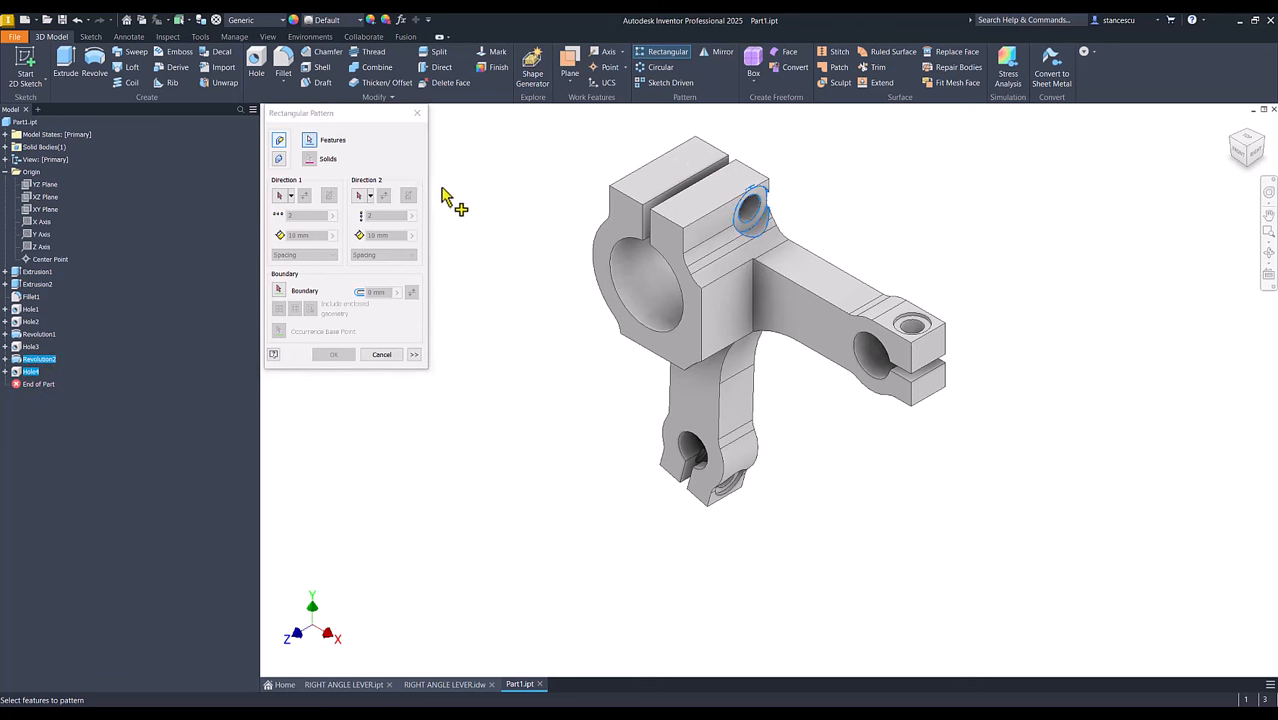
{"action": "left_click", "coordinate": [276, 198]}
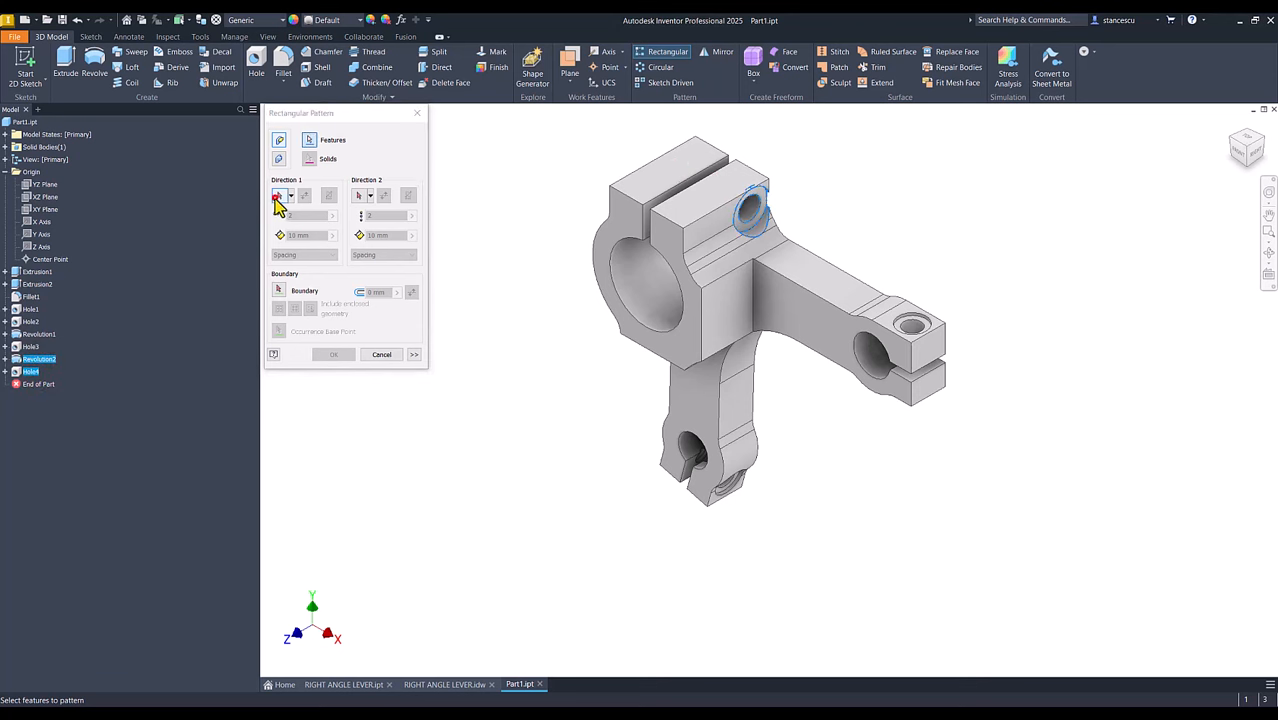
{"action": "left_click", "coordinate": [712, 214]}
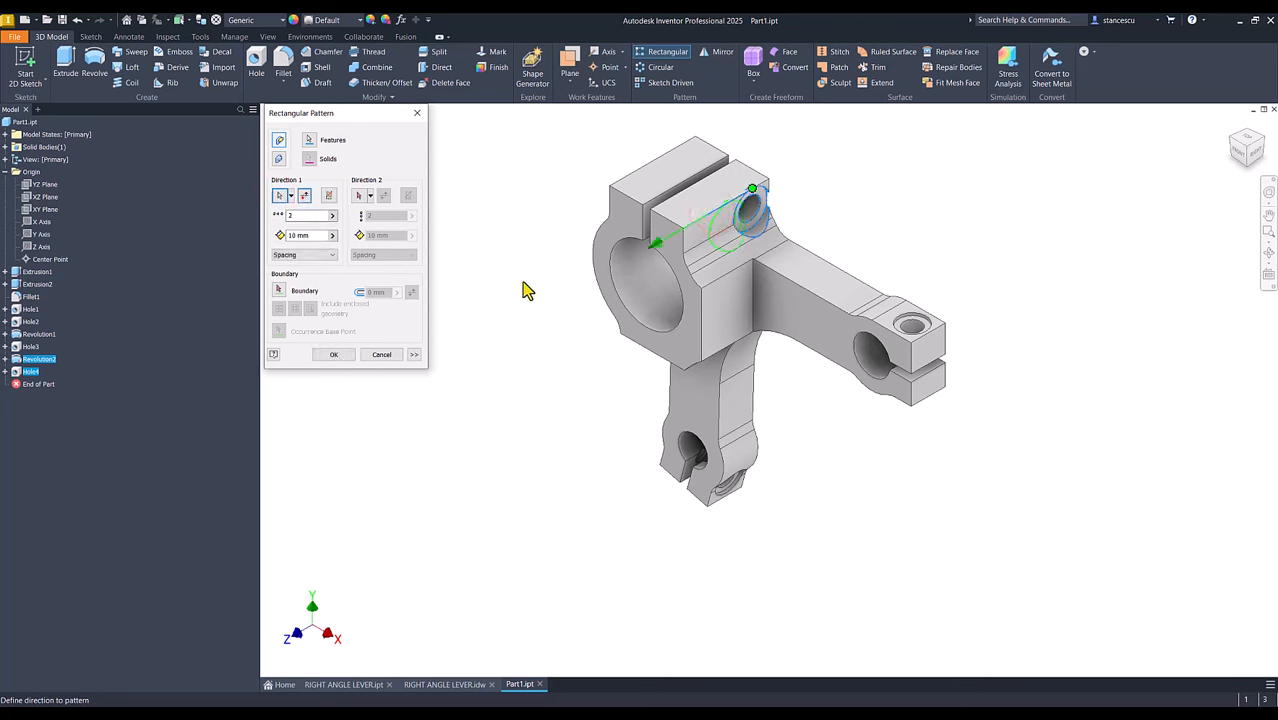
{"action": "left_click", "coordinate": [312, 234]}
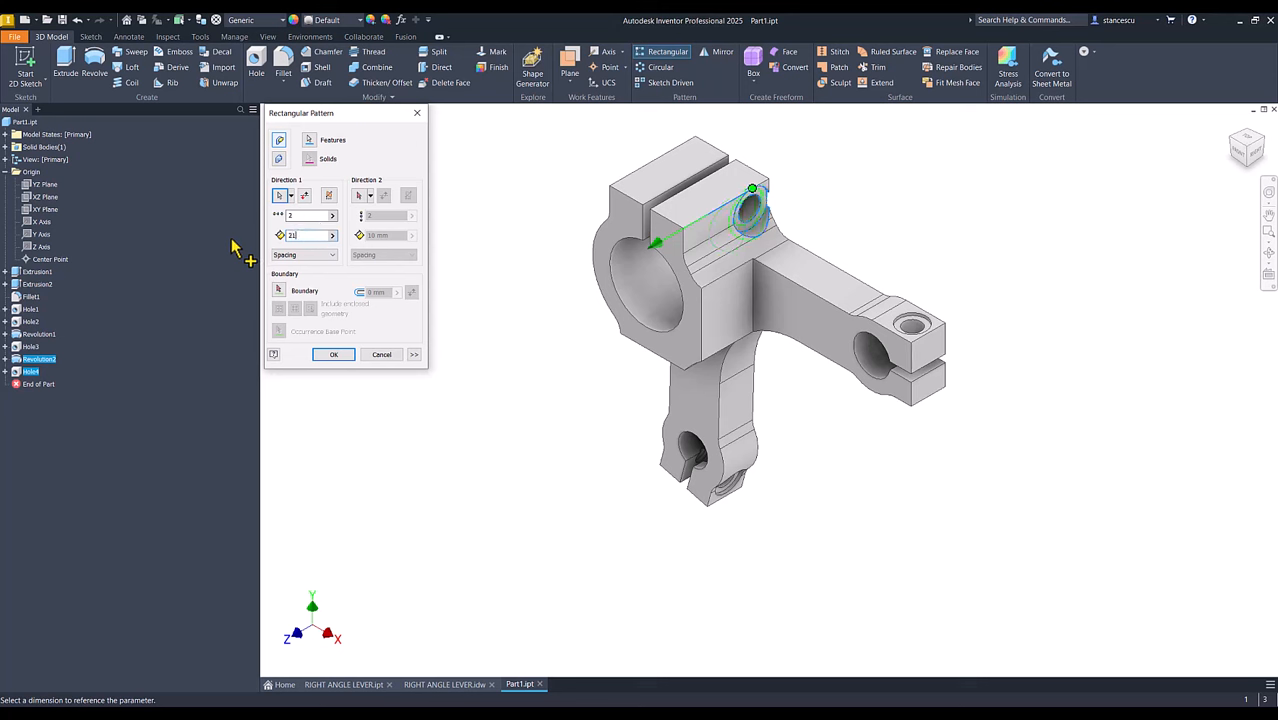
{"action": "left_click", "coordinate": [333, 356]}
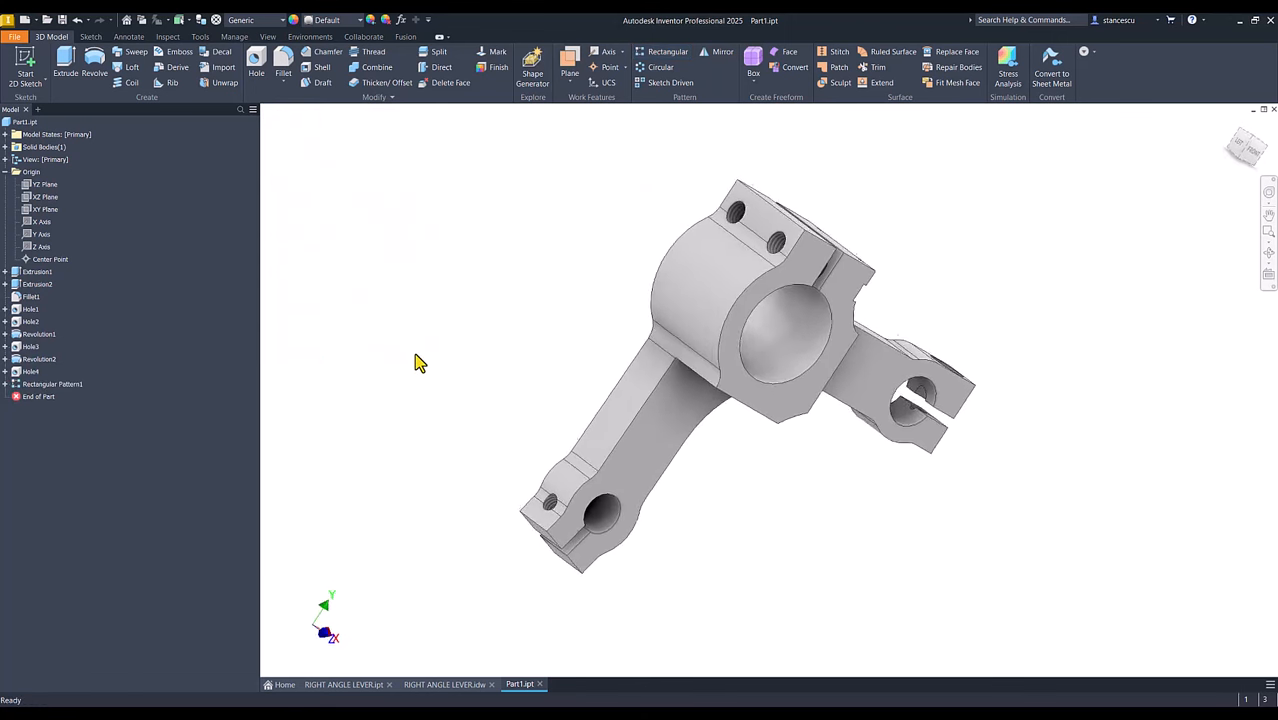
{"action": "key", "text": "F6"}
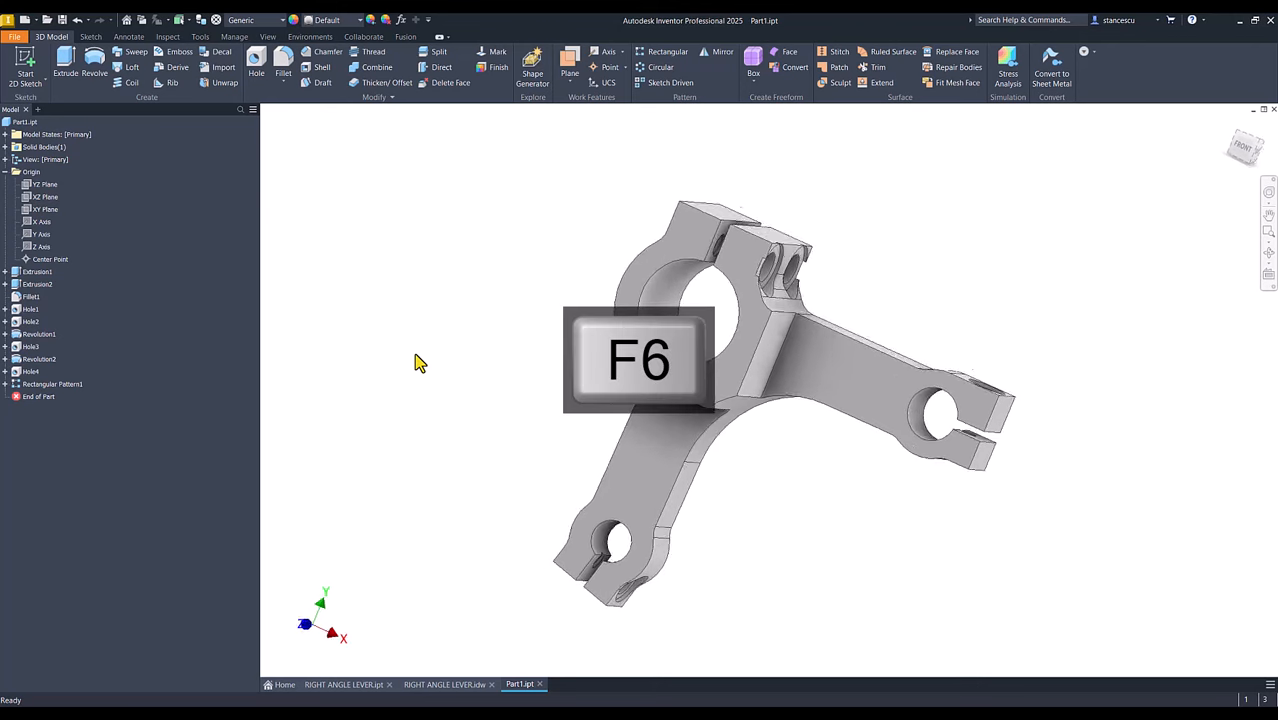
Check the drawing for the 2xM6 holes, then sketch two points on the horizontal arm's front face.
{"action": "left_click", "coordinate": [447, 685]}
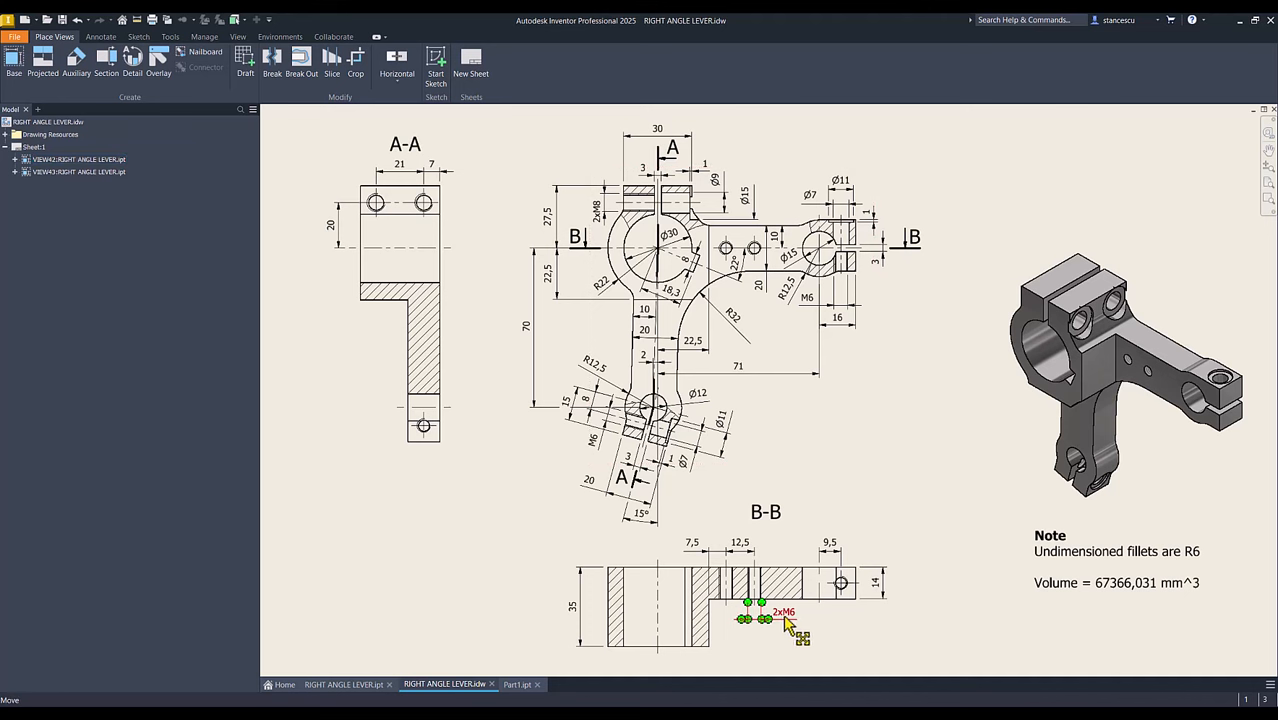
{"action": "left_click_drag", "start_coordinate": [787, 624], "coordinate": [763, 590]}
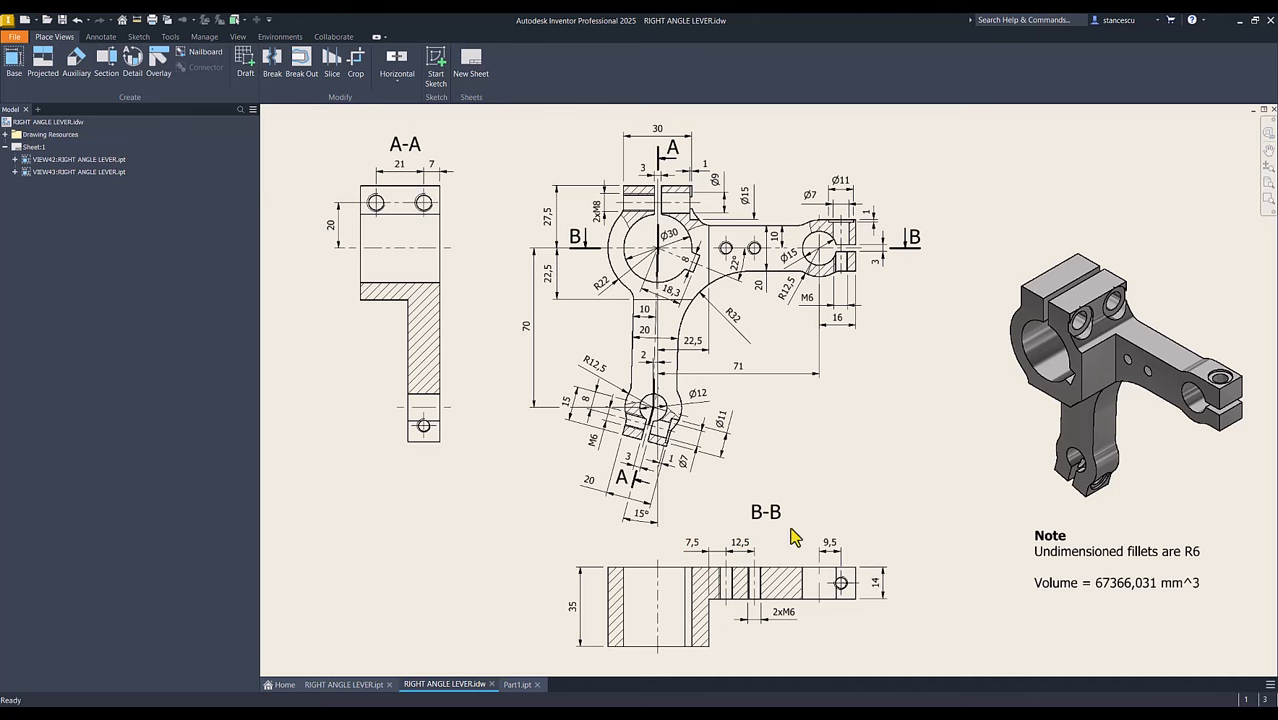
{"action": "left_click", "coordinate": [517, 684]}
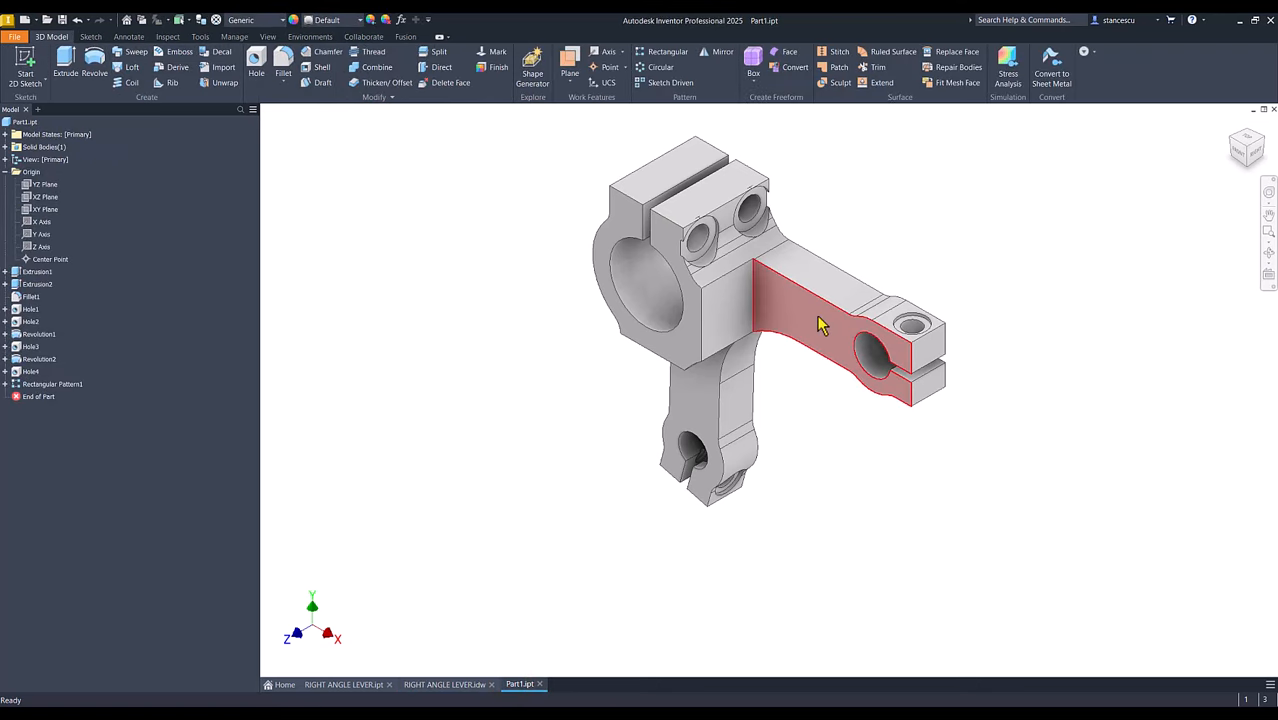
{"action": "left_click", "coordinate": [420, 684]}
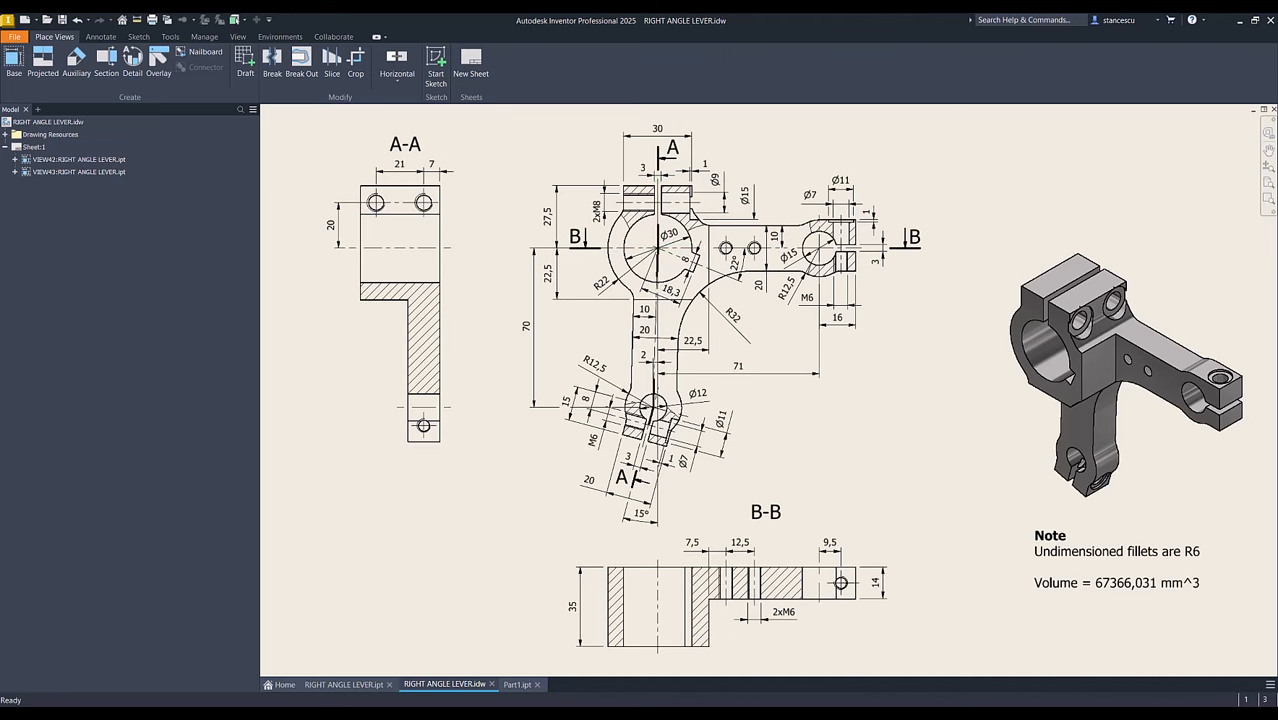
{"action": "left_click", "coordinate": [515, 685]}
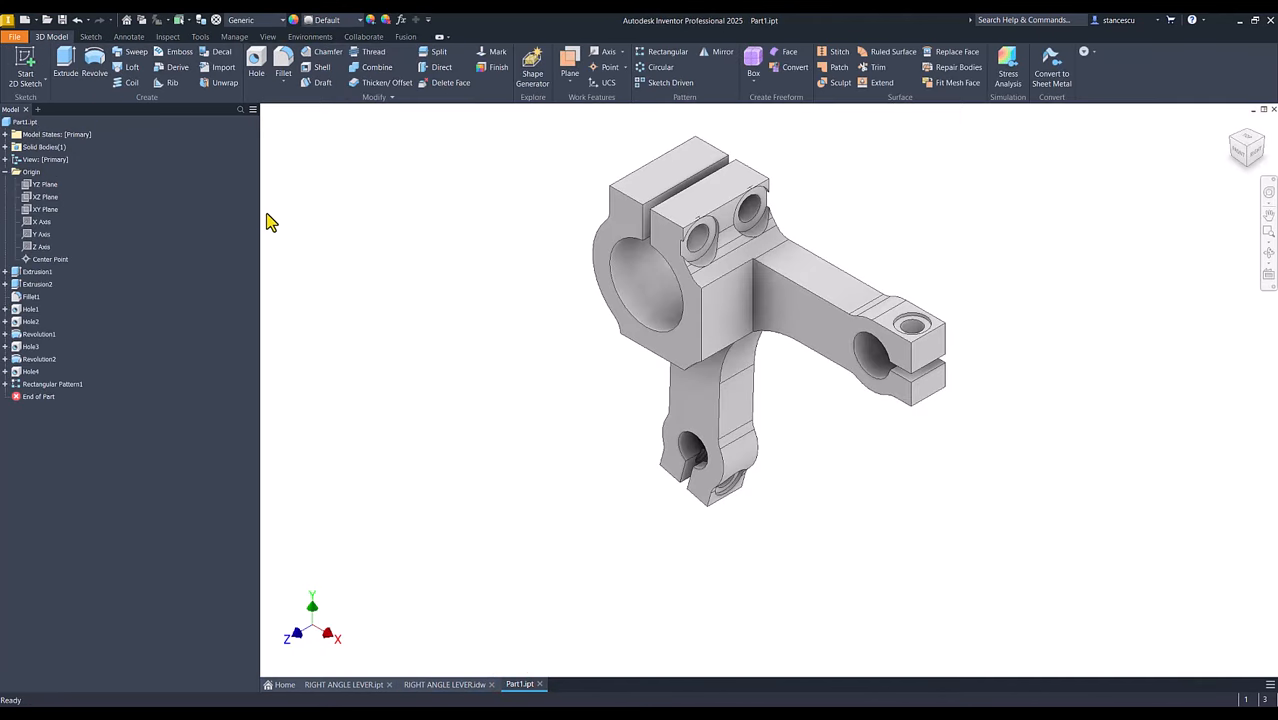
{"action": "left_click", "coordinate": [785, 322]}
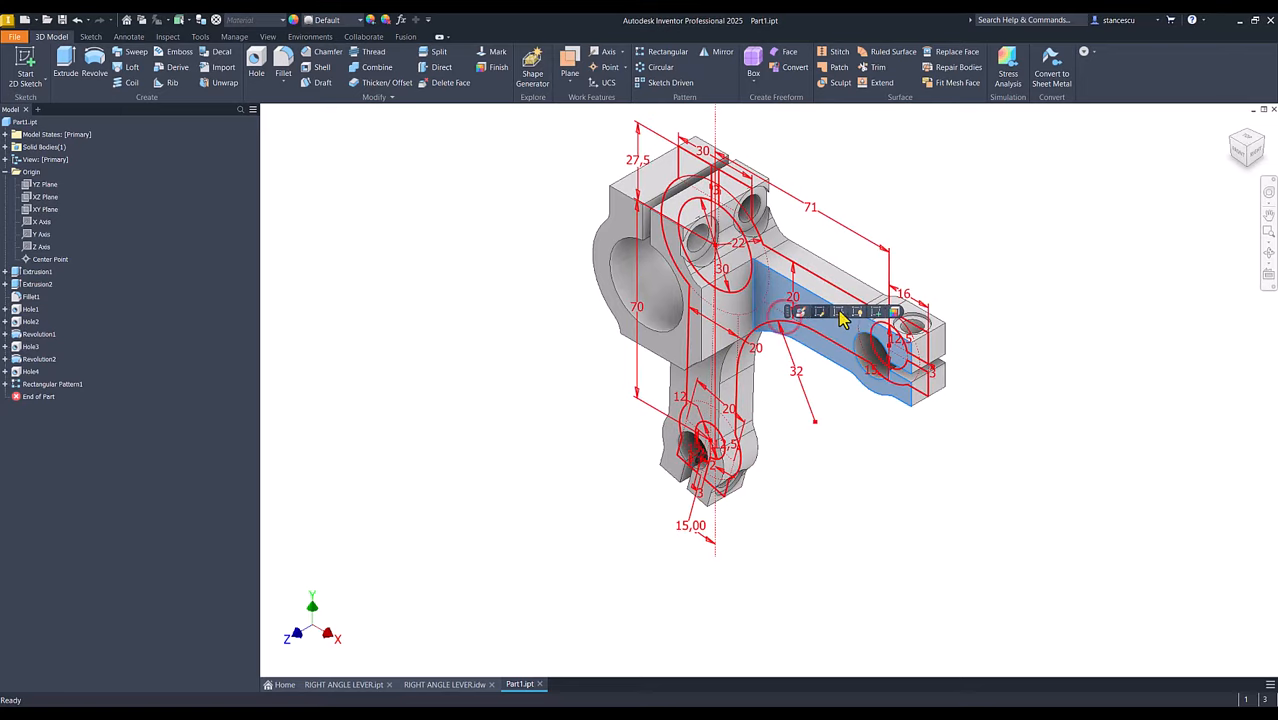
{"action": "left_click", "coordinate": [866, 313]}
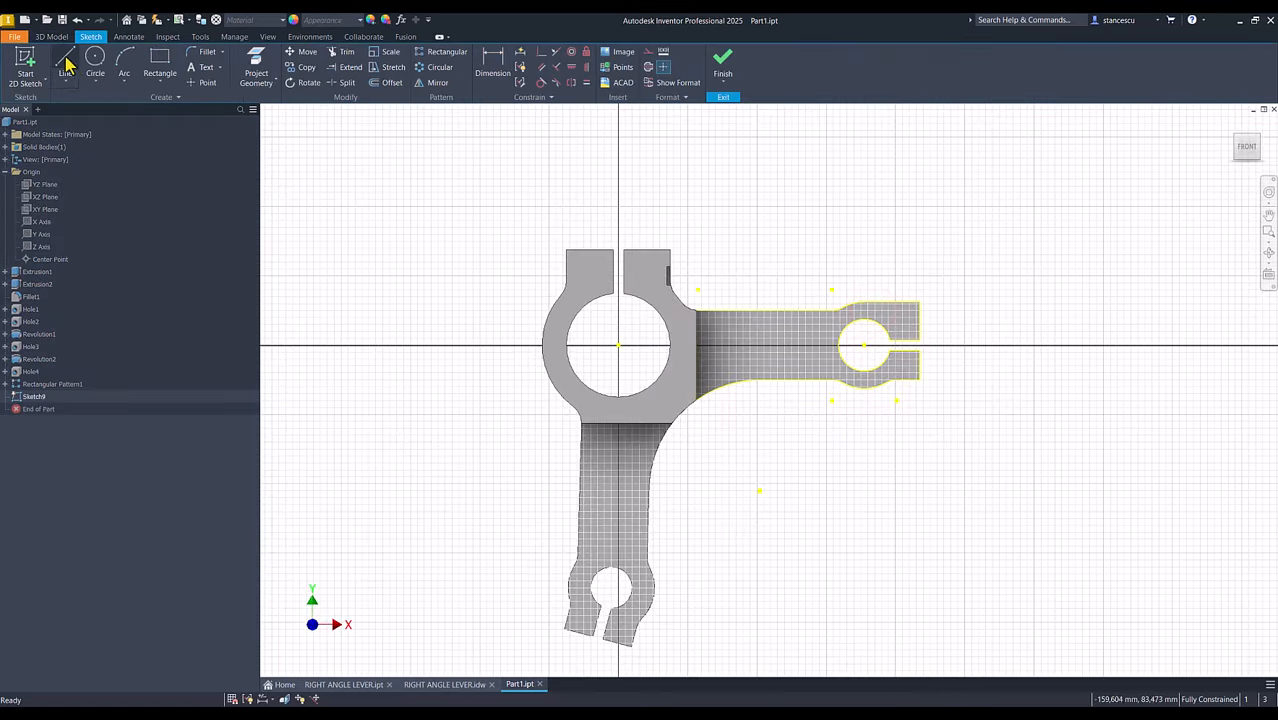
{"action": "left_click", "coordinate": [196, 82]}
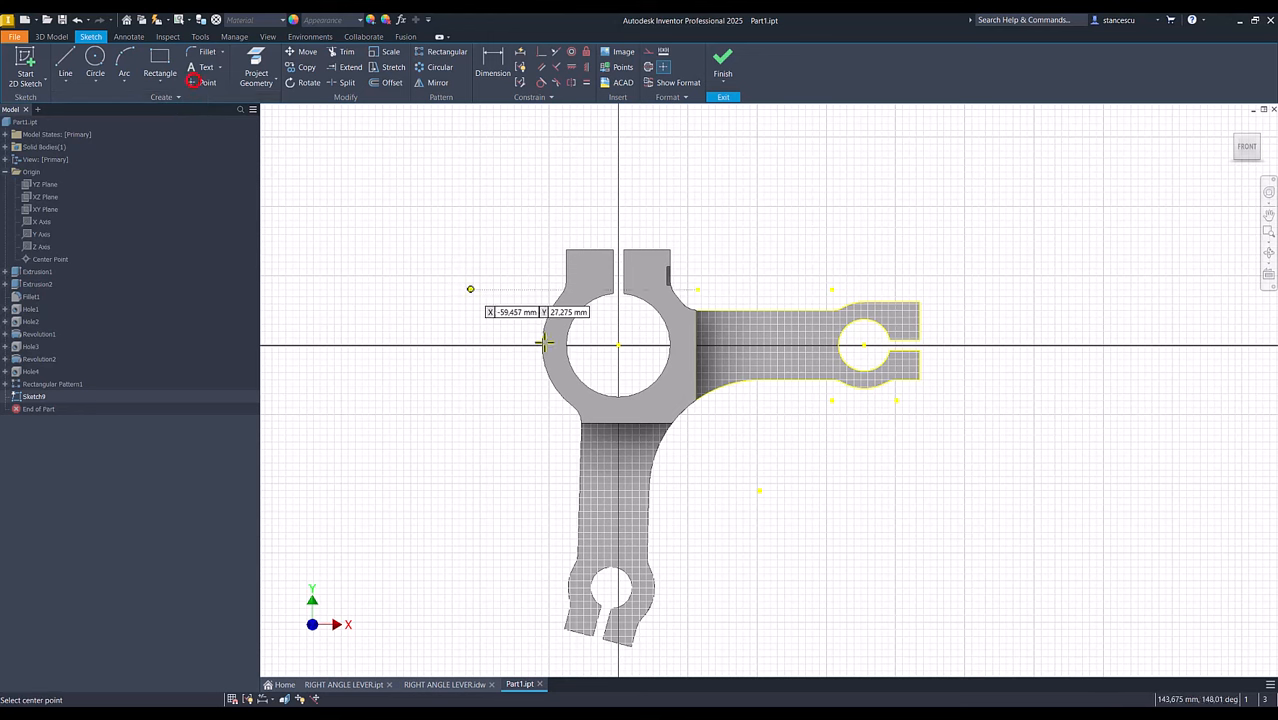
{"action": "left_click", "coordinate": [738, 332]}
{"action": "left_click", "coordinate": [793, 321]}
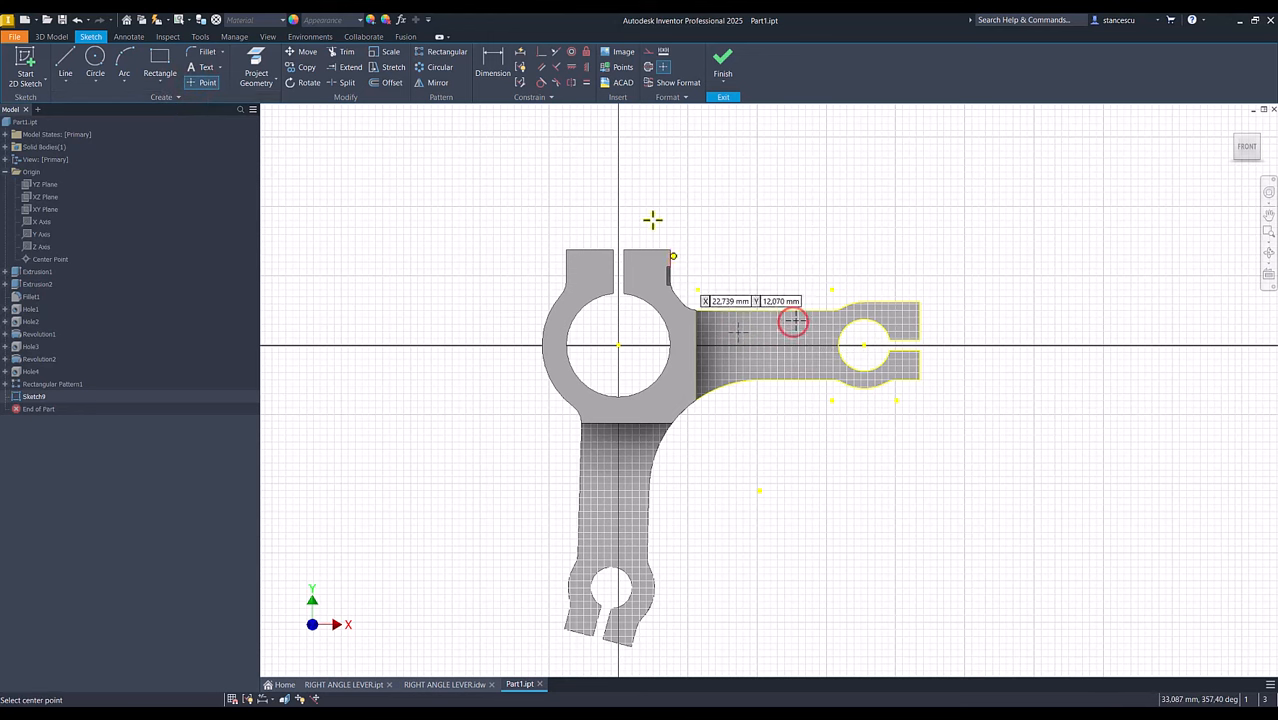
Constrain the two sketch points horizontal to each other and to the origin at the large bore's center.
{"action": "left_click", "coordinate": [571, 67]}
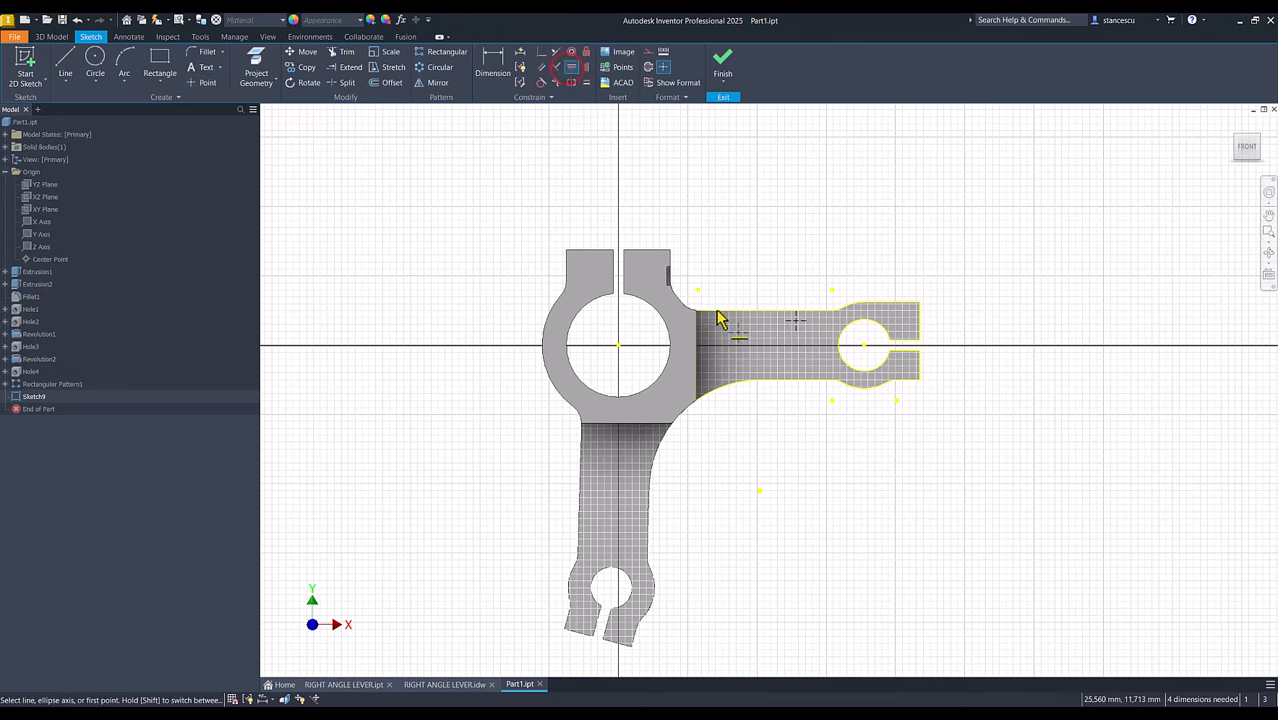
{"action": "left_click", "coordinate": [736, 332]}
{"action": "left_click", "coordinate": [795, 321]}
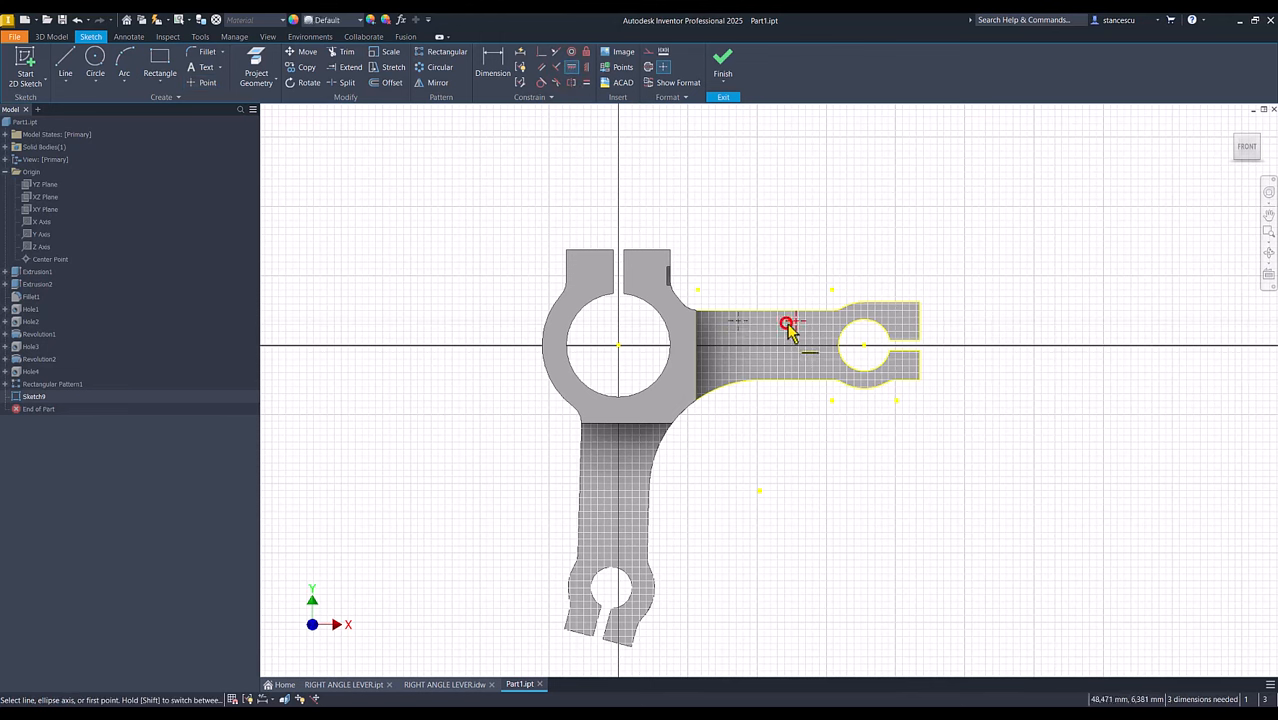
{"action": "left_click", "coordinate": [731, 322]}
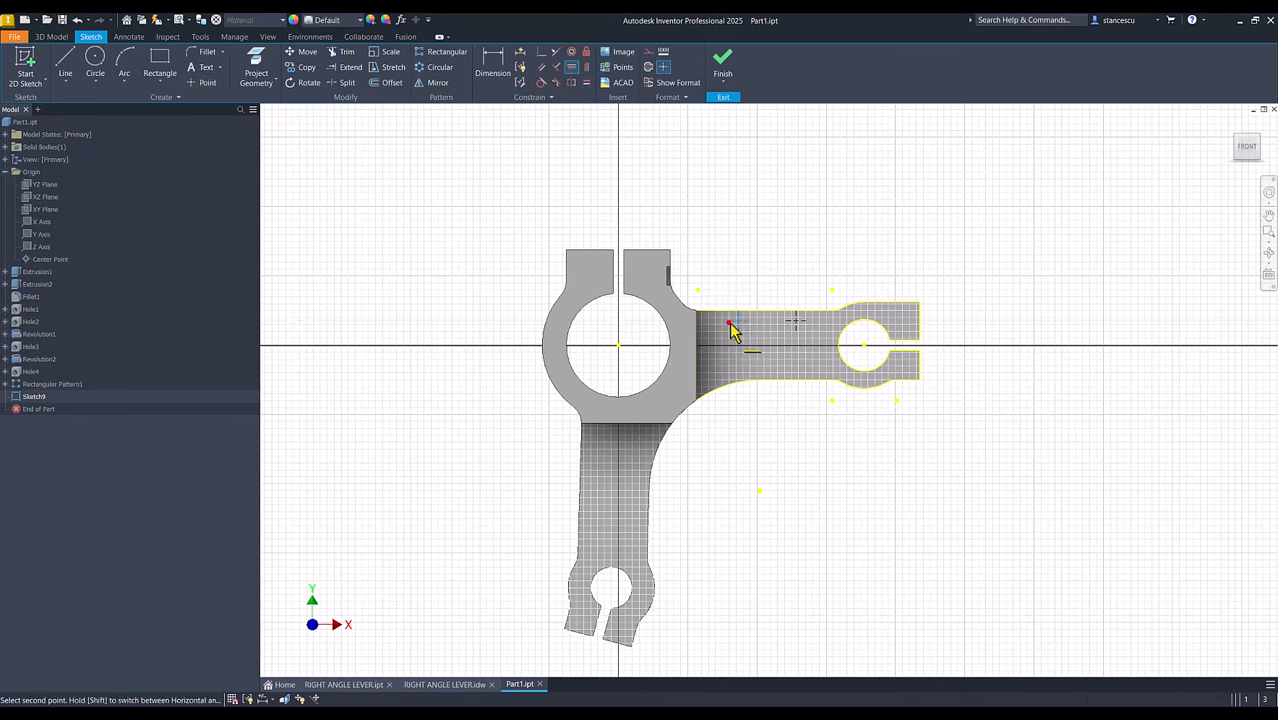
{"action": "left_click", "coordinate": [616, 346]}
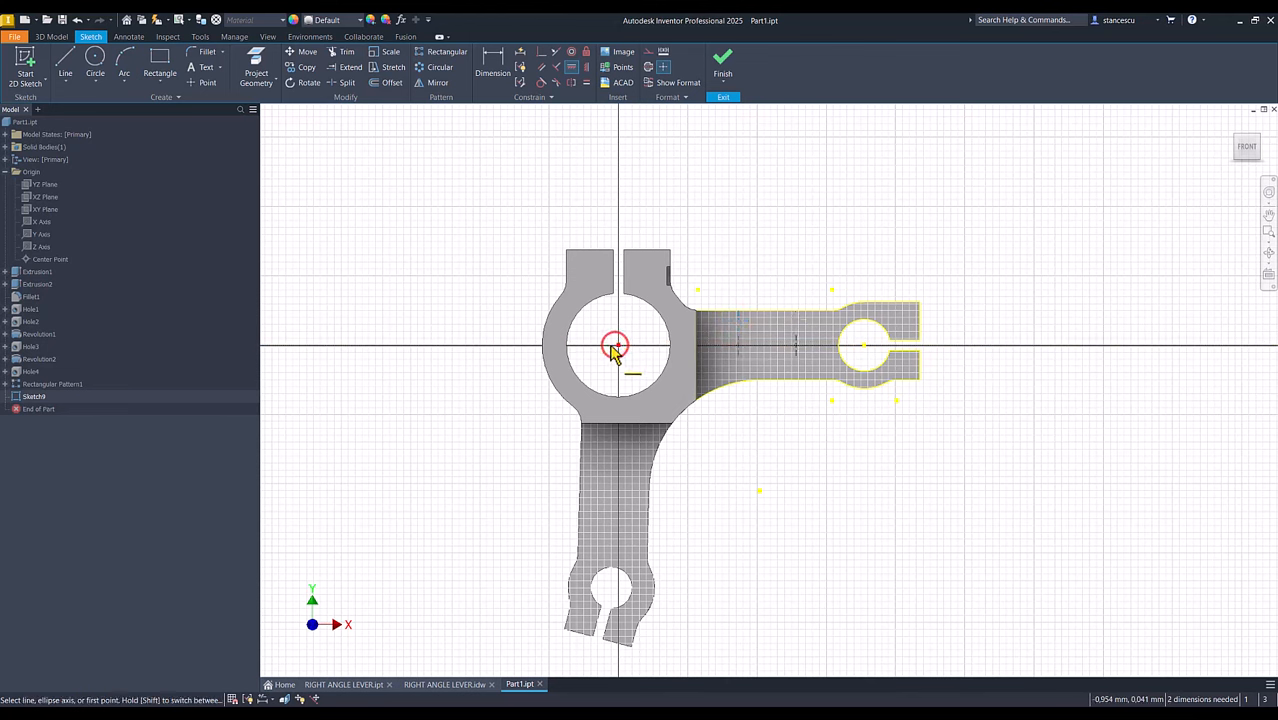
Dimension the inner sketch point 7.5 mm from the horizontal arm's shoulder edge at the large boss.
{"action": "left_click", "coordinate": [491, 68]}
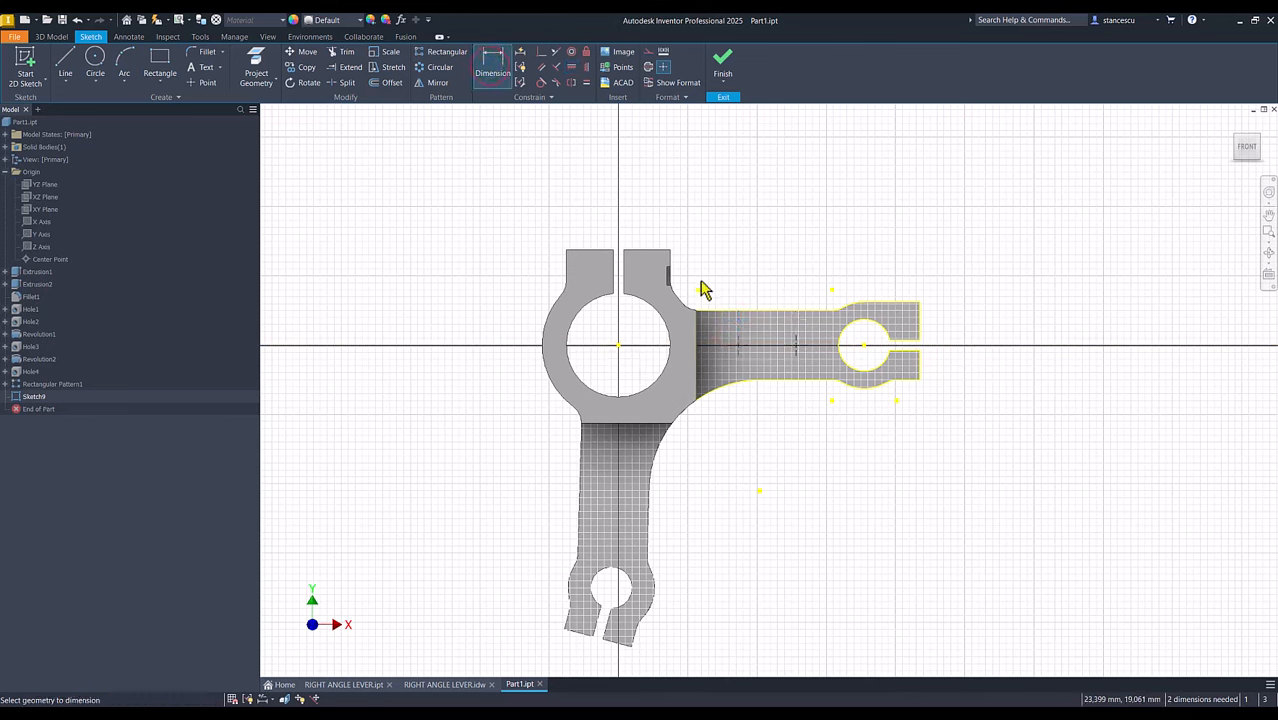
{"action": "left_click", "coordinate": [738, 341]}
{"action": "left_click", "coordinate": [698, 336]}
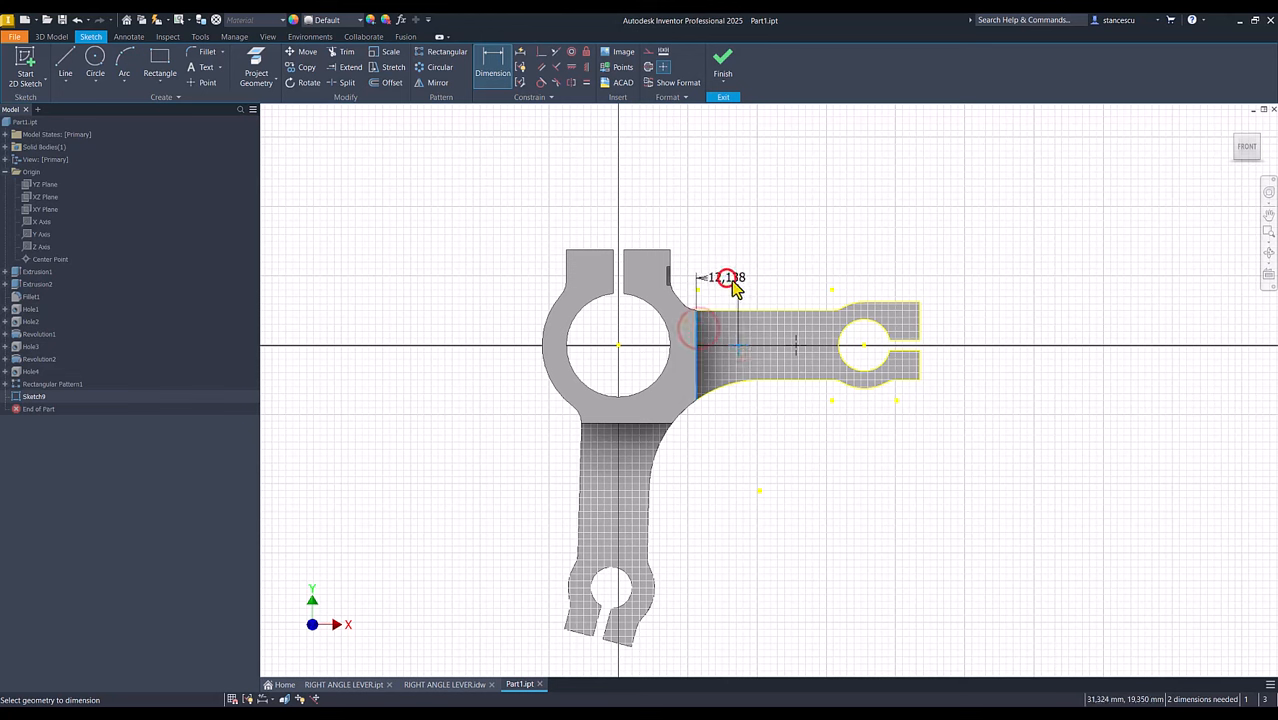
{"action": "left_click", "coordinate": [733, 287]}
{"action": "type", "text": "7,5"}
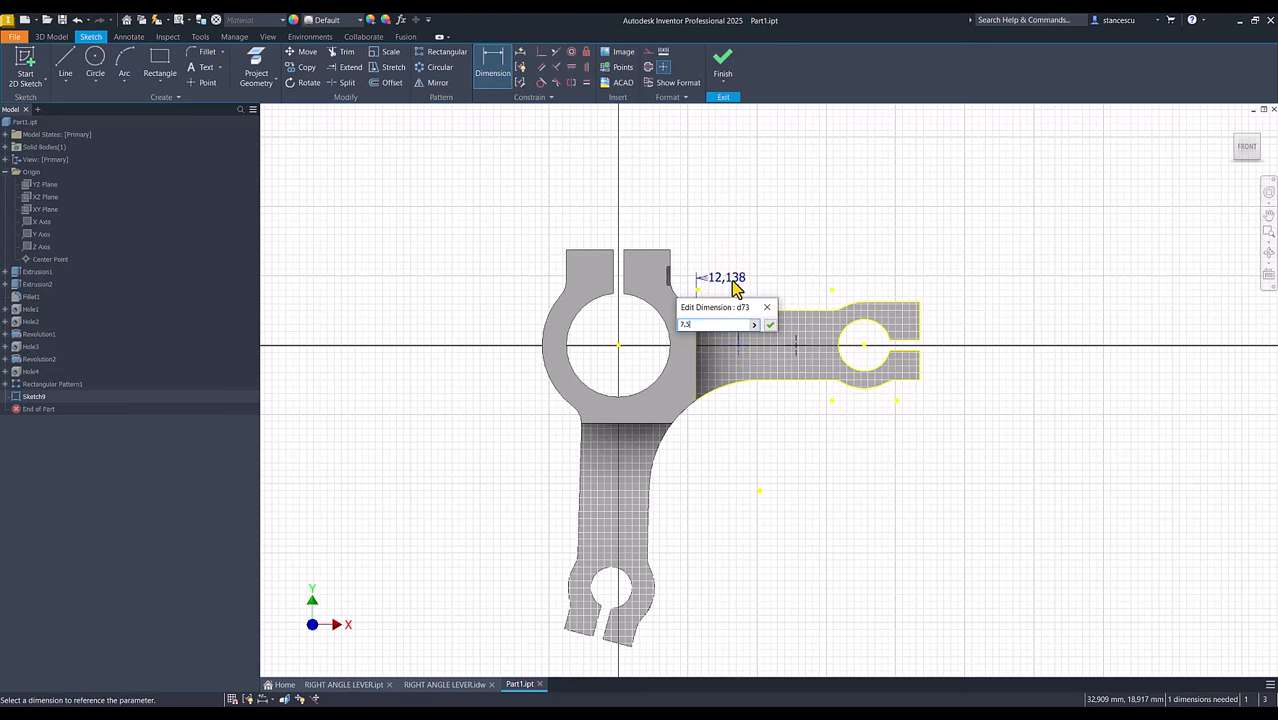
{"action": "key", "text": "Return"}
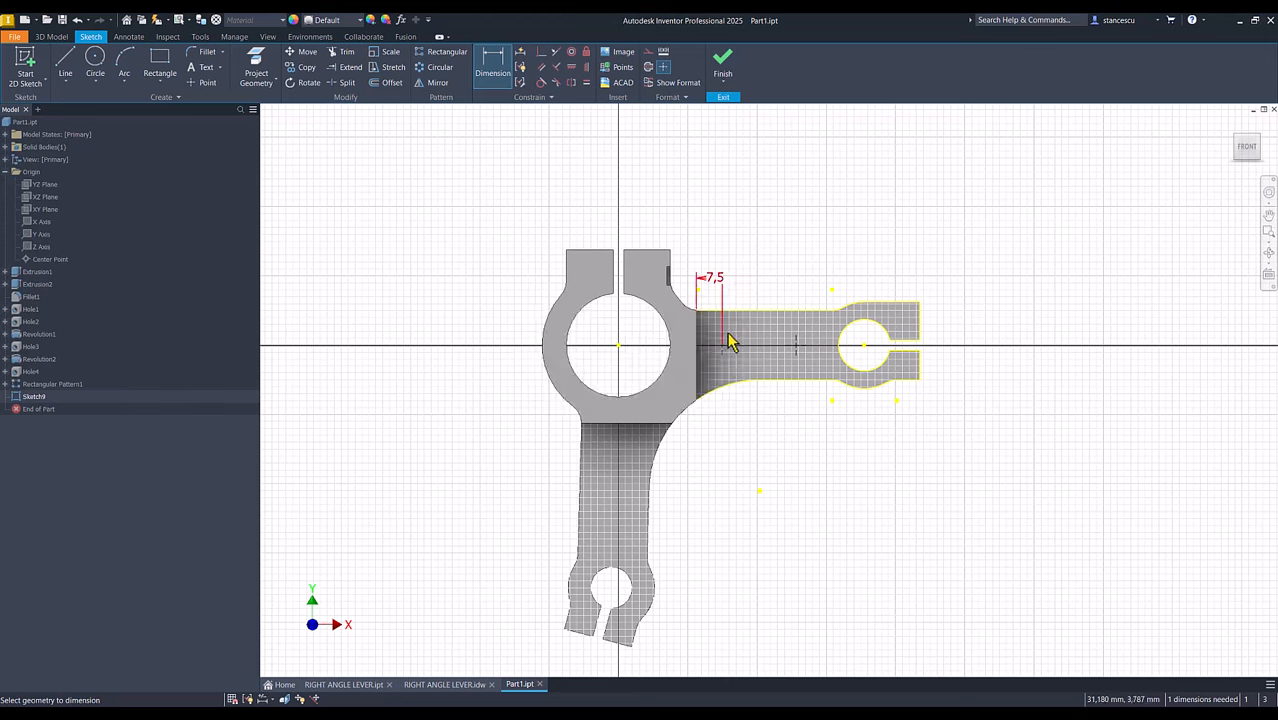
Dimension the spacing between the two sketch points as 12.5 mm and finish the sketch.
{"action": "left_click", "coordinate": [722, 345]}
{"action": "left_click", "coordinate": [793, 344]}
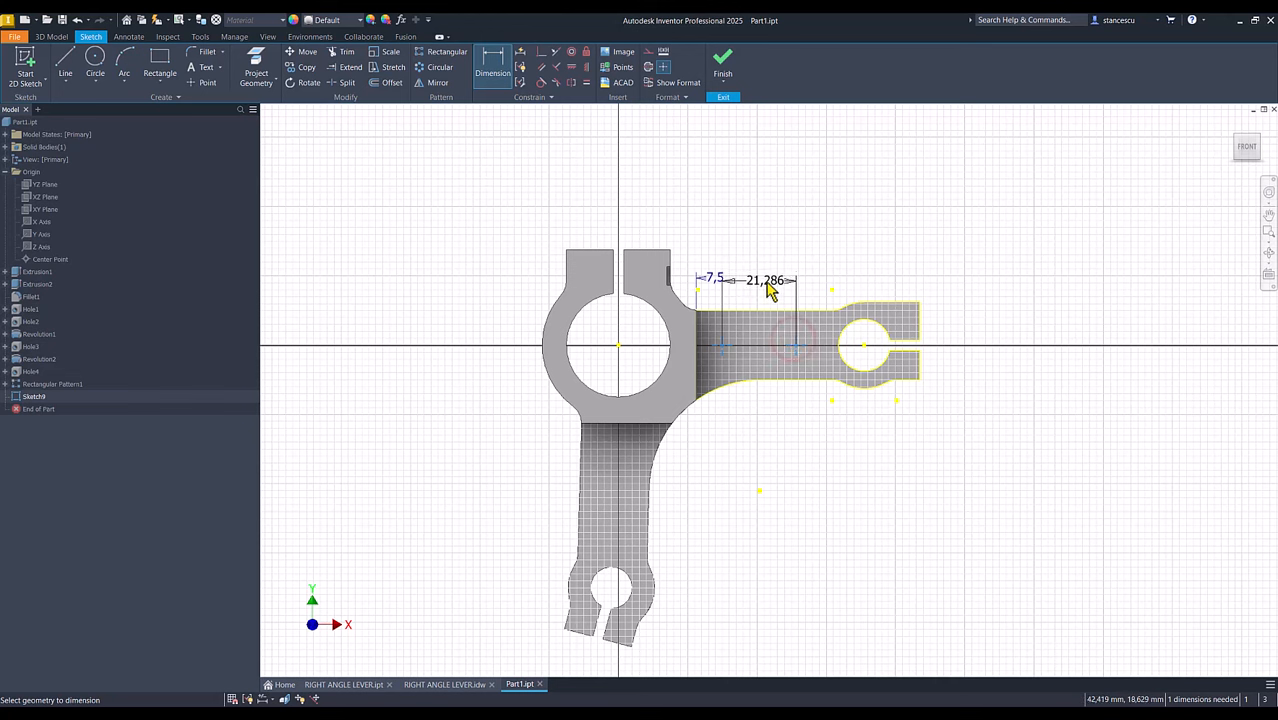
{"action": "left_click", "coordinate": [766, 285]}
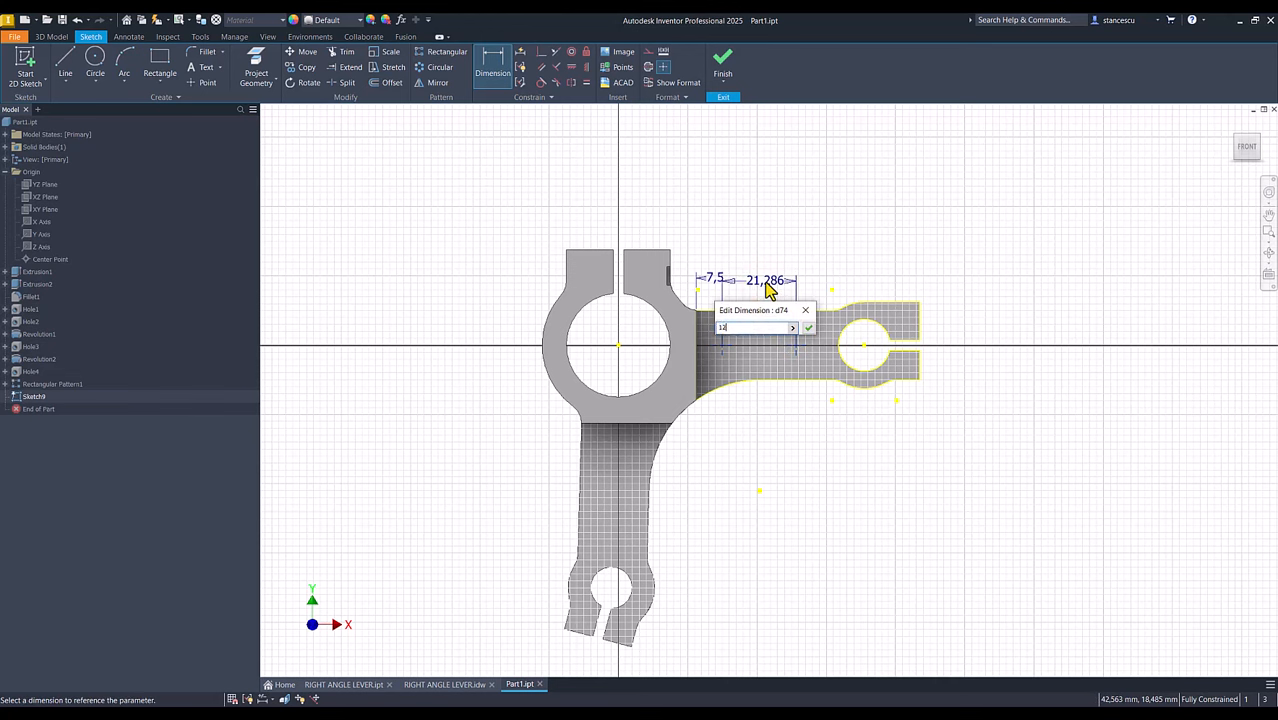
{"action": "type", "text": "12,5"}
{"action": "key", "text": "Return"}
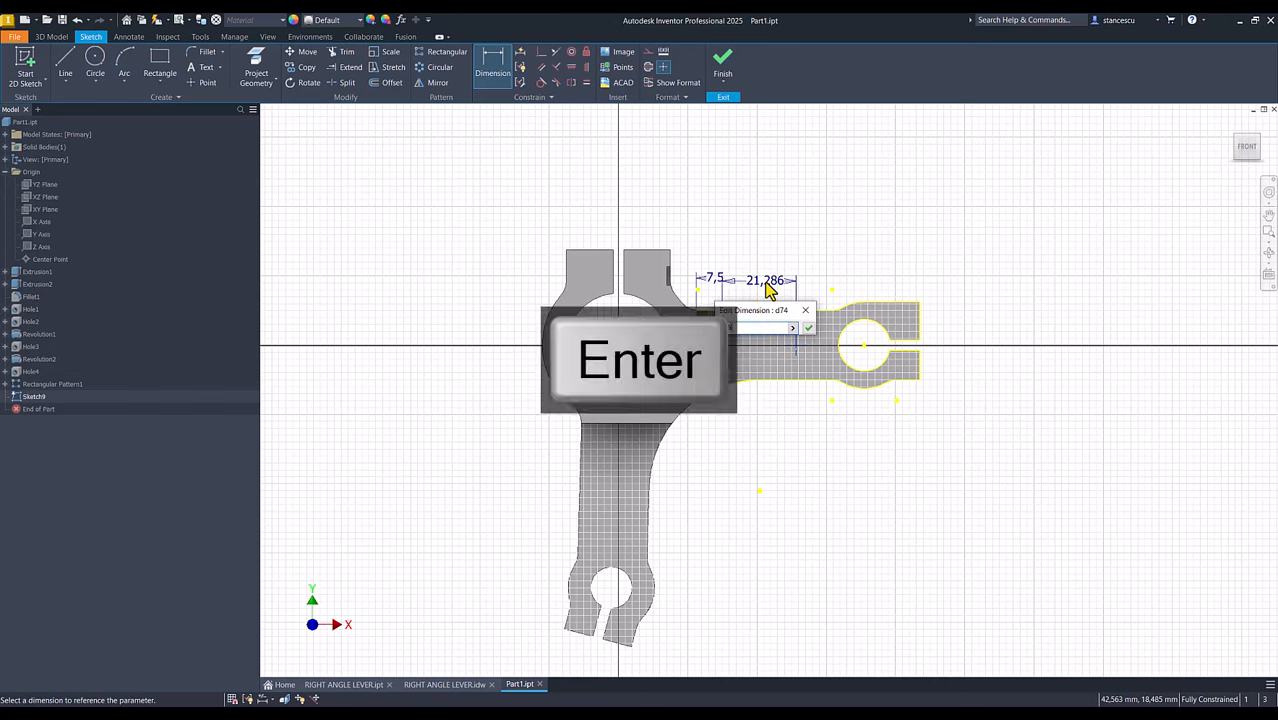
{"action": "left_click", "coordinate": [725, 82]}
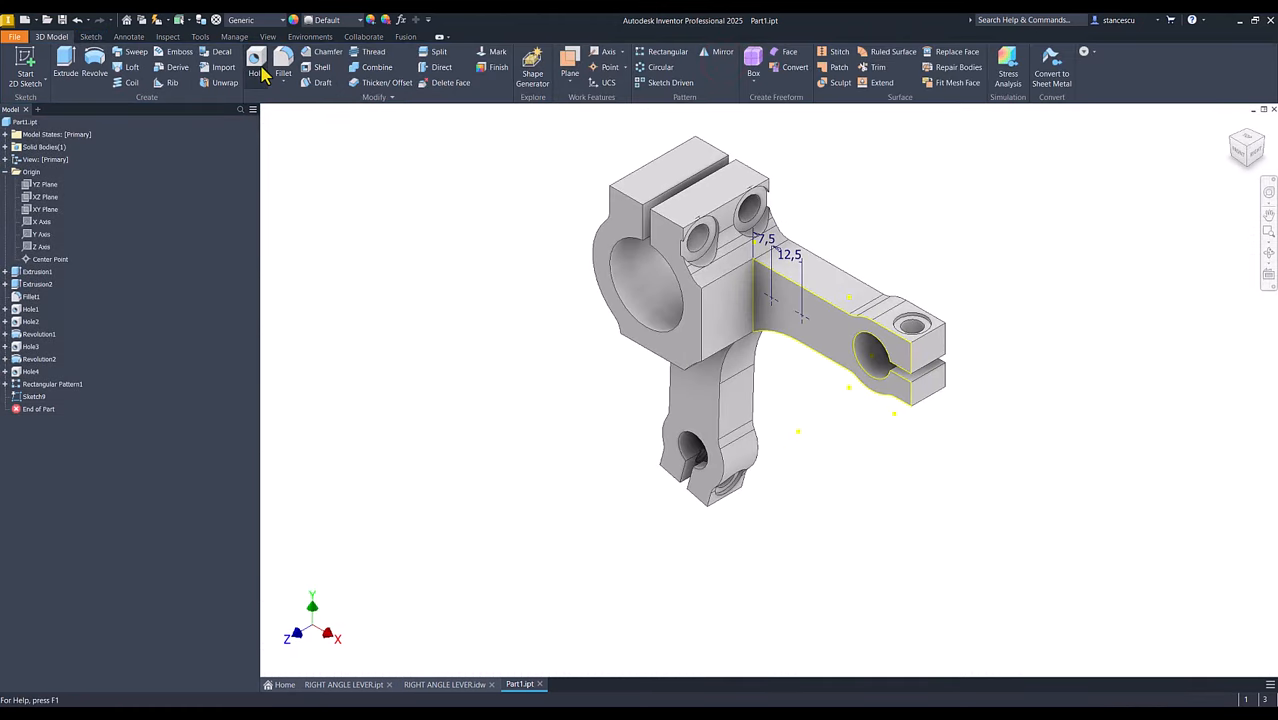
Create full-depth M6x1 through-all threaded holes at the two sketch points on the horizontal arm.
{"action": "left_click", "coordinate": [258, 70]}
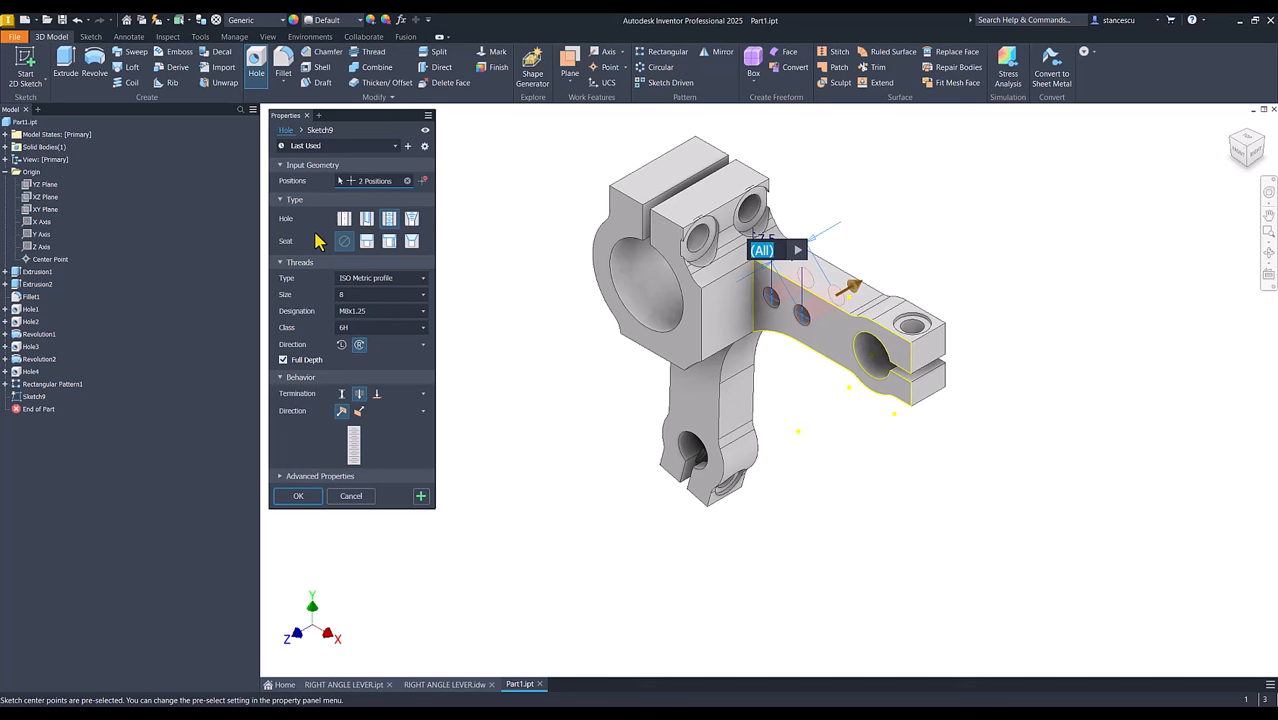
{"action": "left_click", "coordinate": [348, 295]}
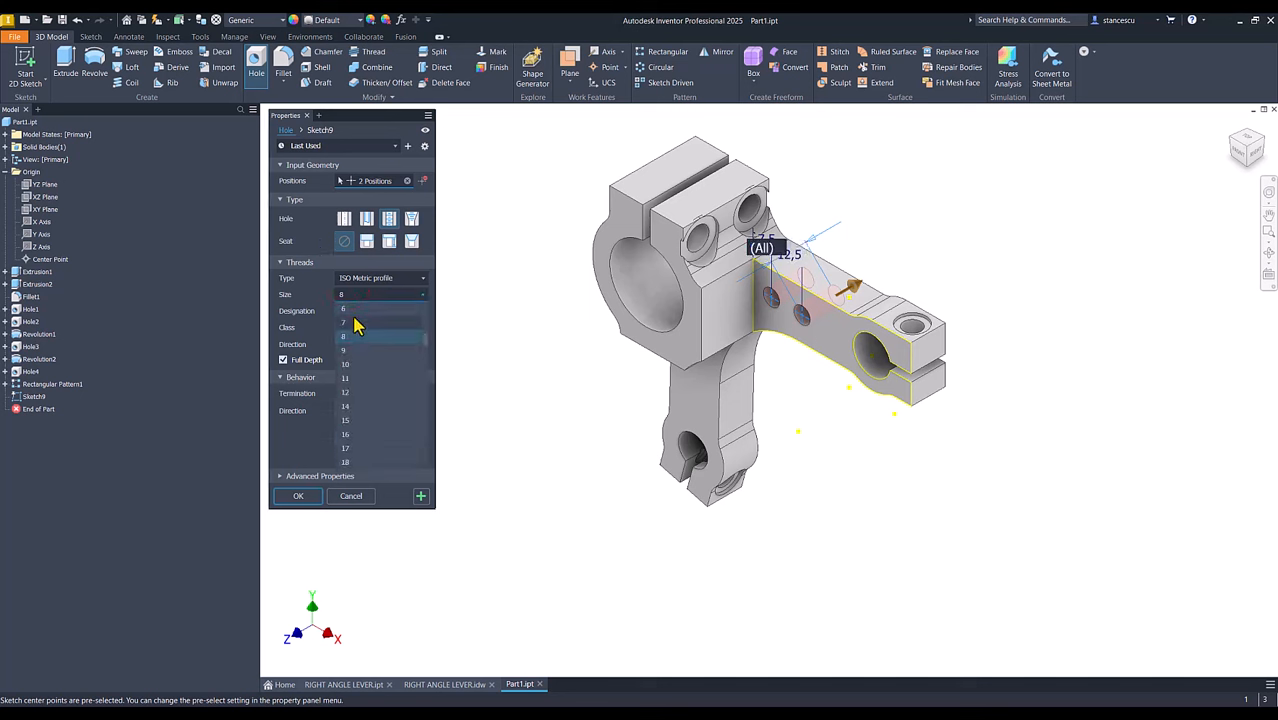
{"action": "left_click", "coordinate": [355, 308]}
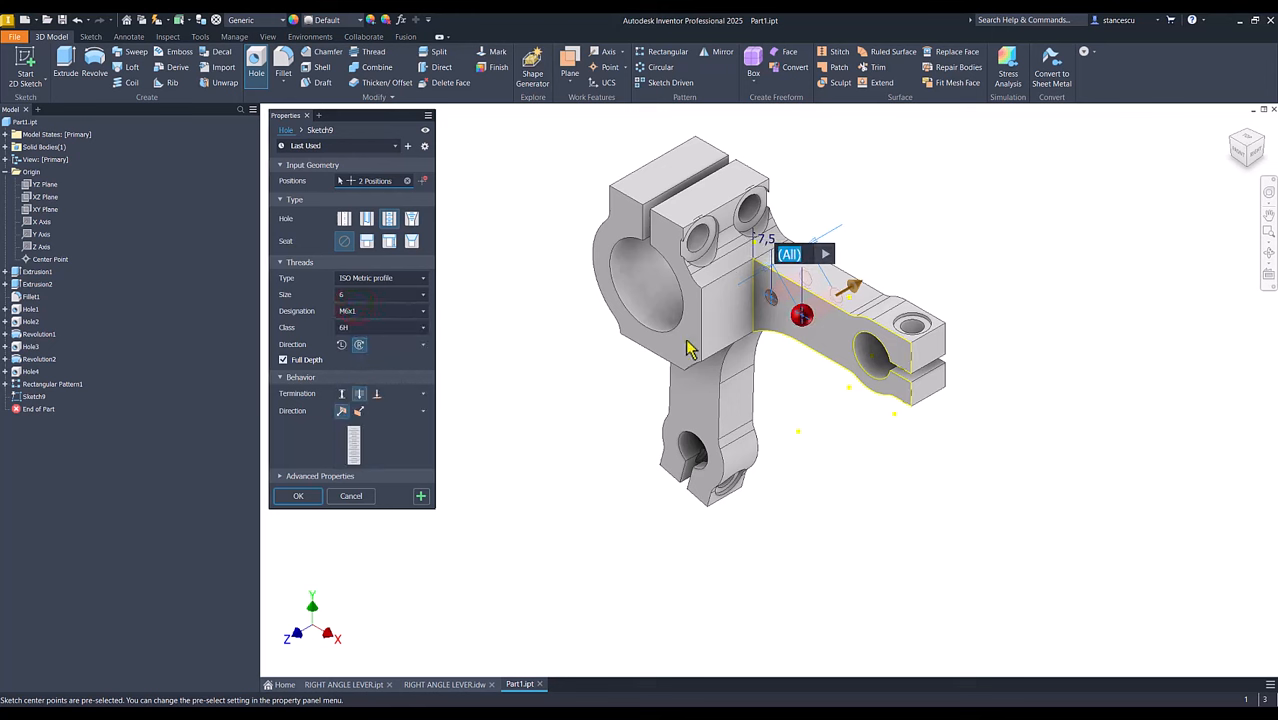
{"action": "left_click", "coordinate": [297, 500]}
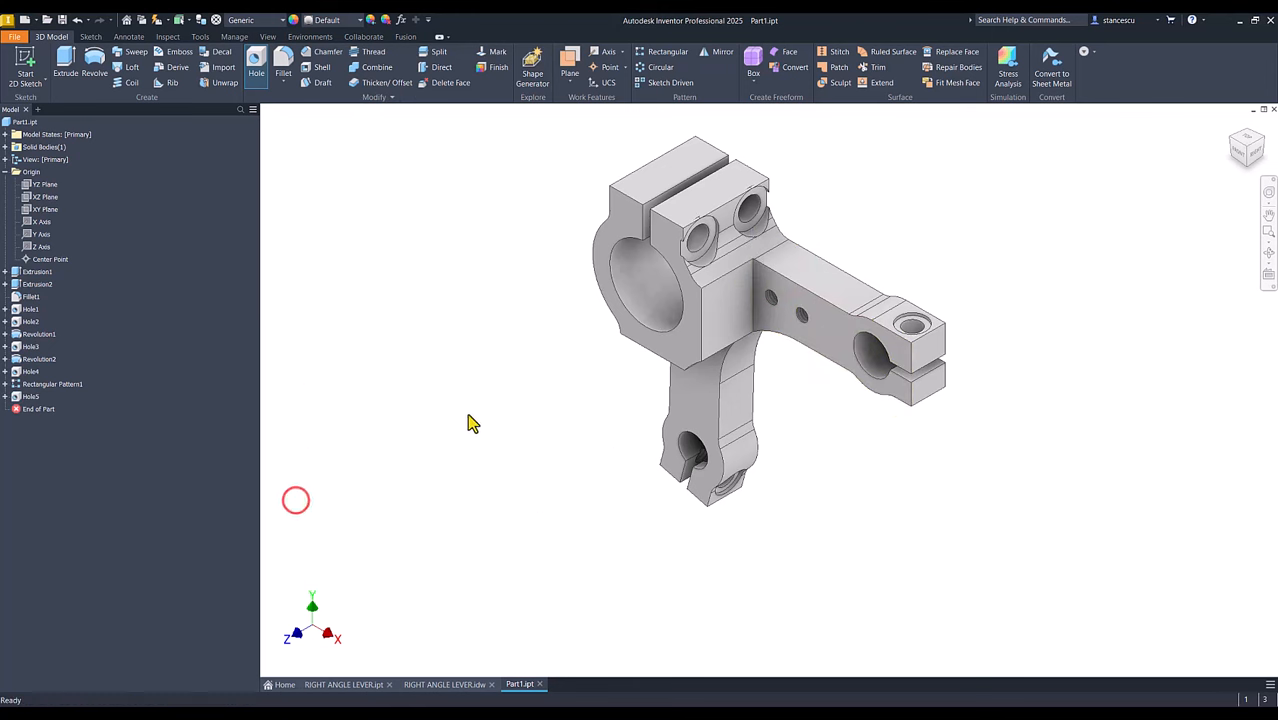
Check the keyway in the drawing, then sketch a three-point rectangle on the large boss's front face, angled 22° and 8 mm wide, about 16 mm long.
{"action": "left_click", "coordinate": [446, 685]}
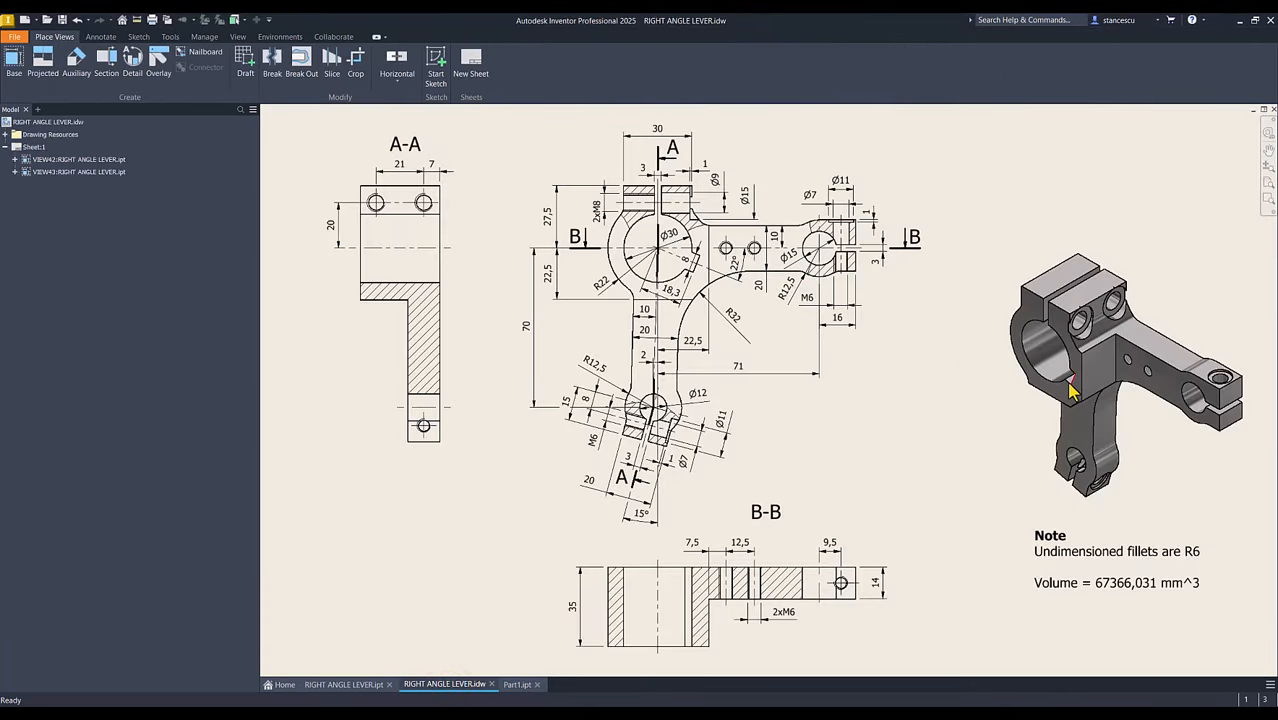
{"action": "left_click", "coordinate": [686, 280]}
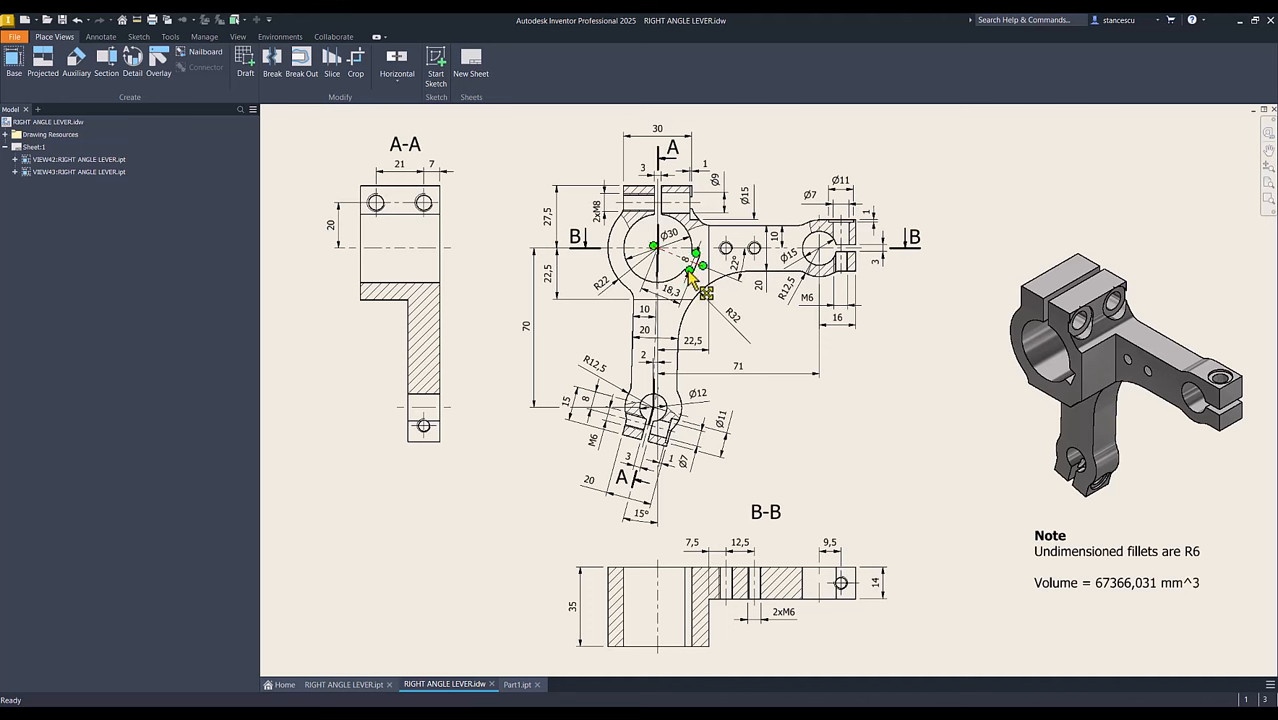
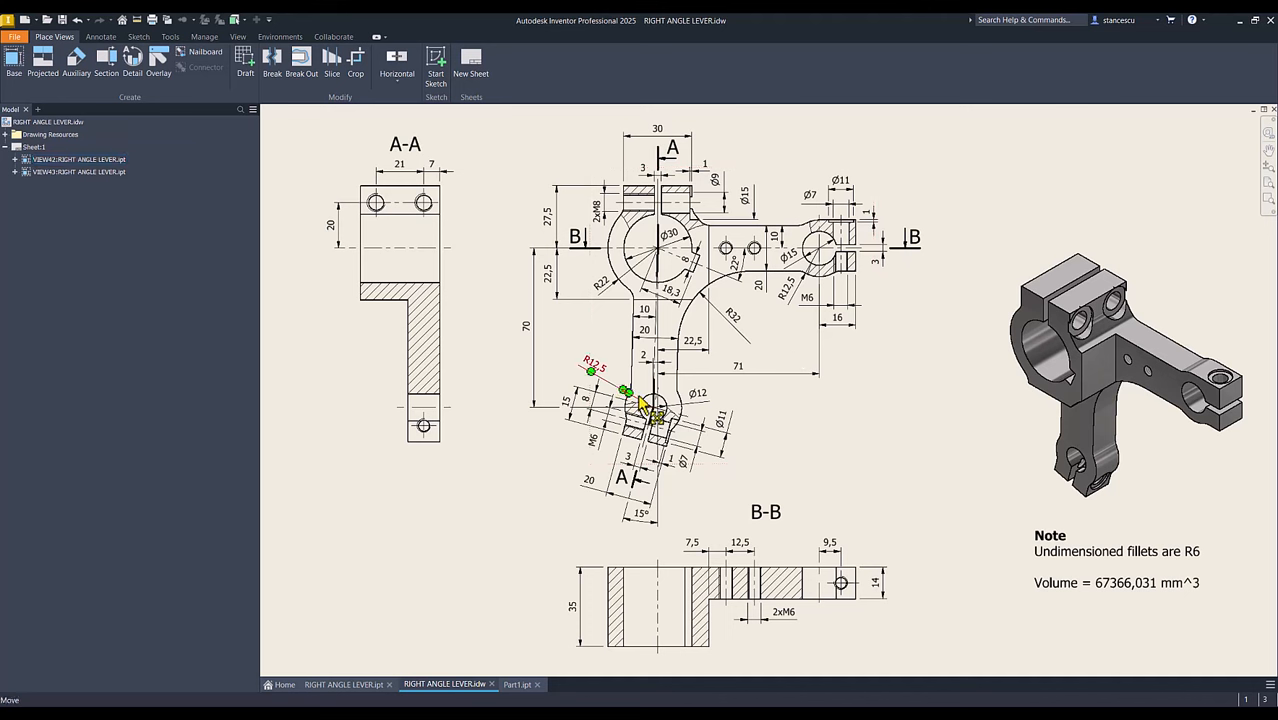
{"action": "left_click", "coordinate": [519, 684]}
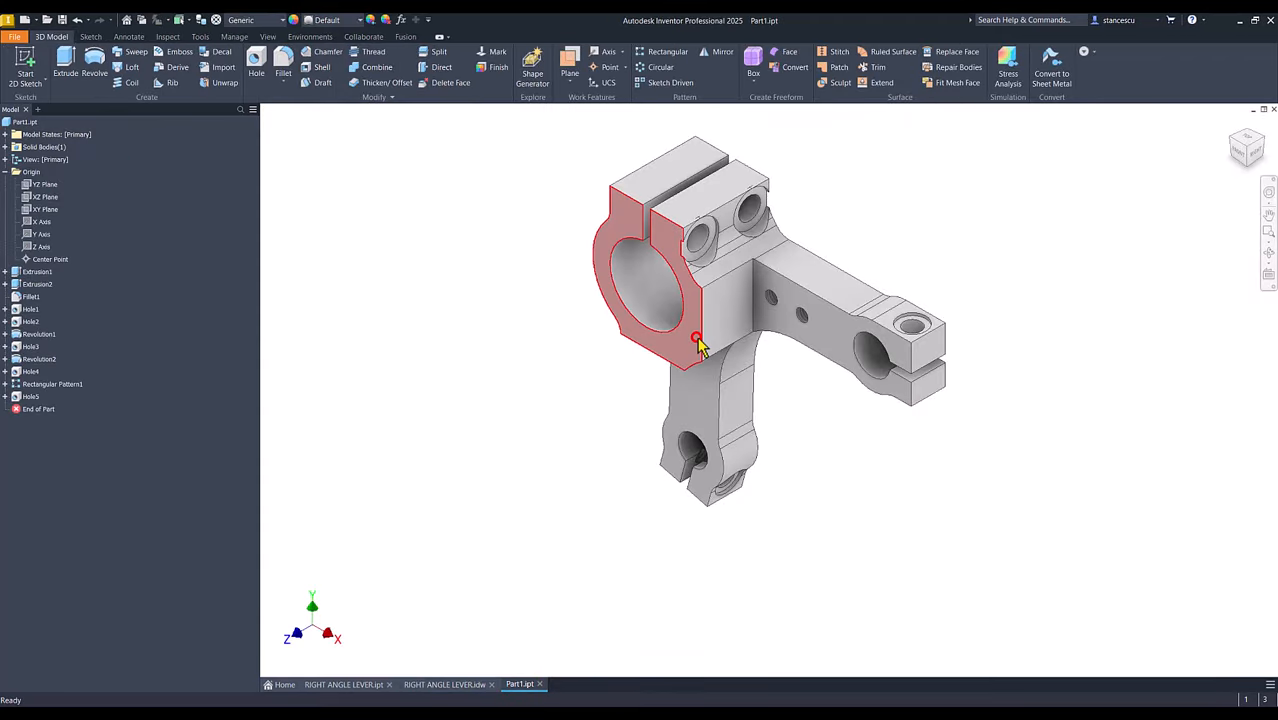
{"action": "left_click", "coordinate": [696, 340]}
{"action": "left_click", "coordinate": [788, 333]}
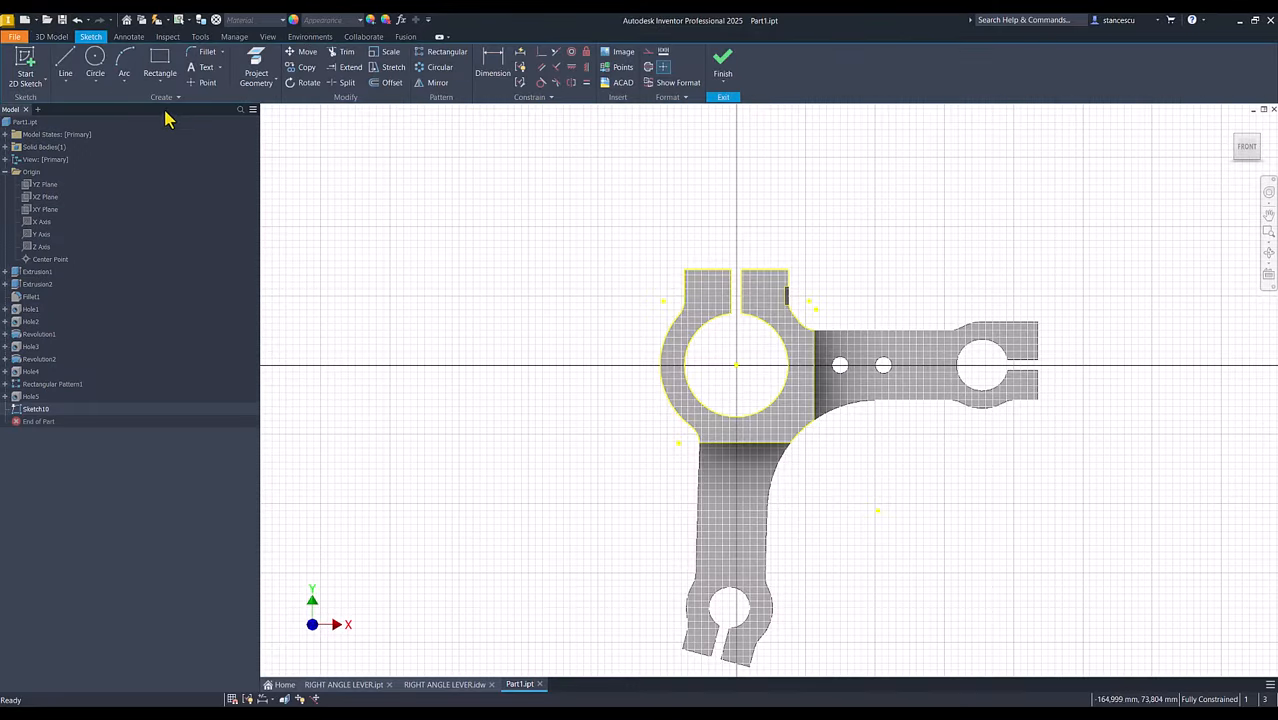
{"action": "left_click", "coordinate": [166, 87]}
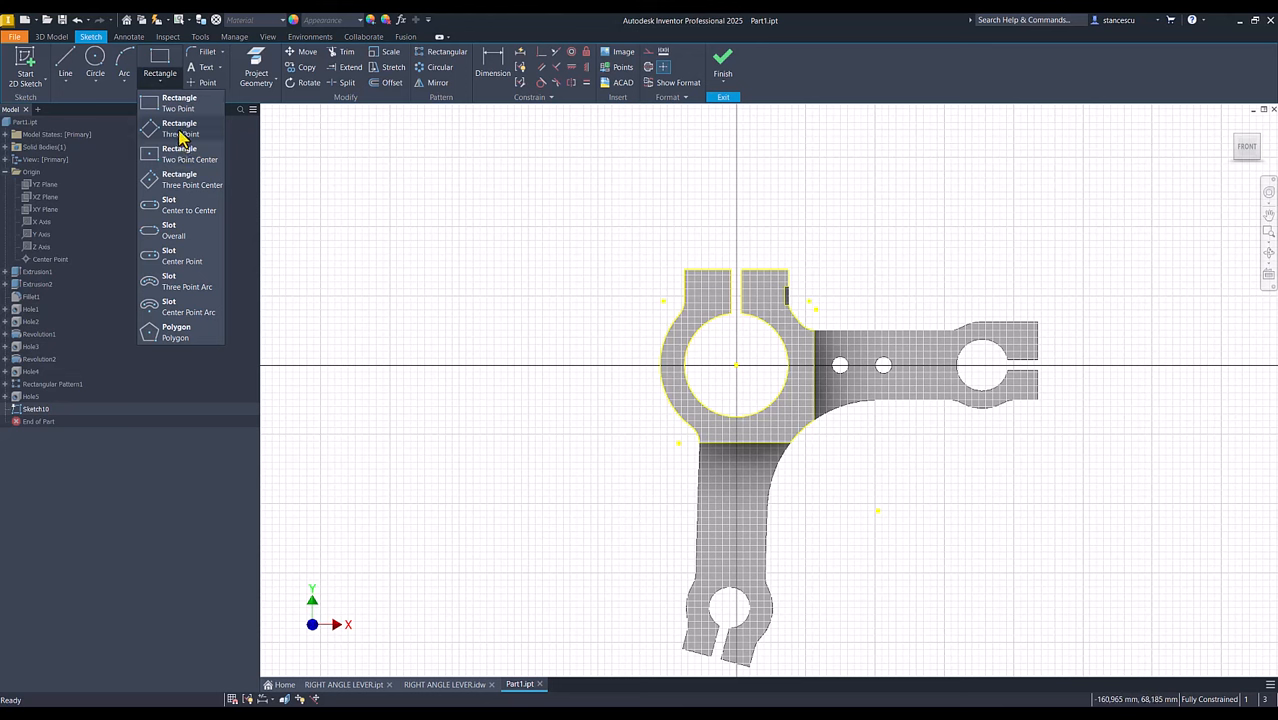
{"action": "left_click", "coordinate": [180, 130]}
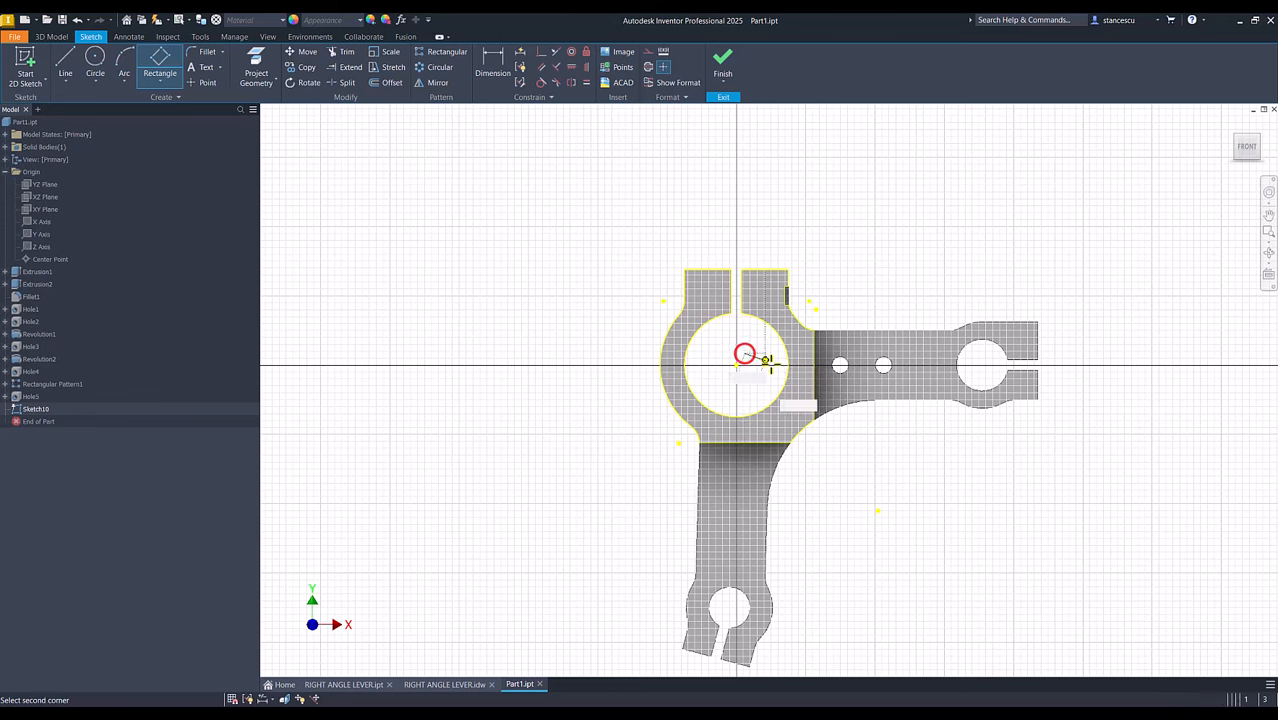
{"action": "left_click", "coordinate": [738, 364]}
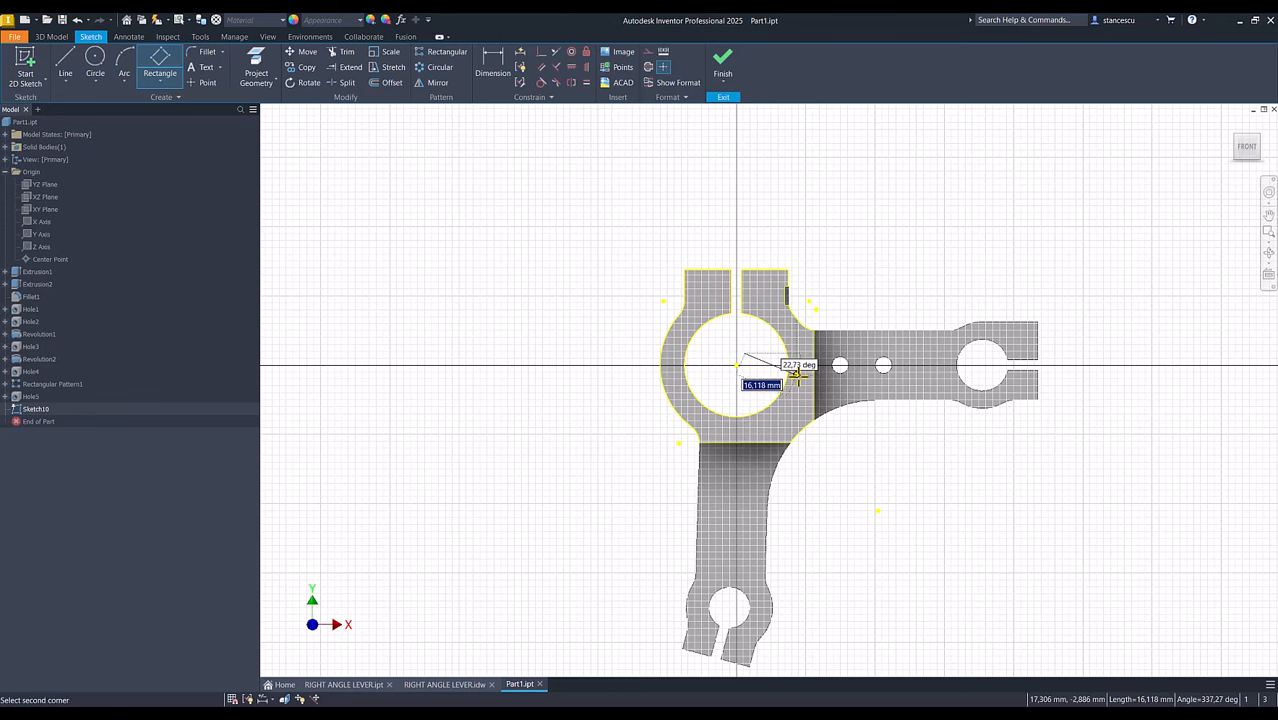
{"action": "key", "text": "Tab"}
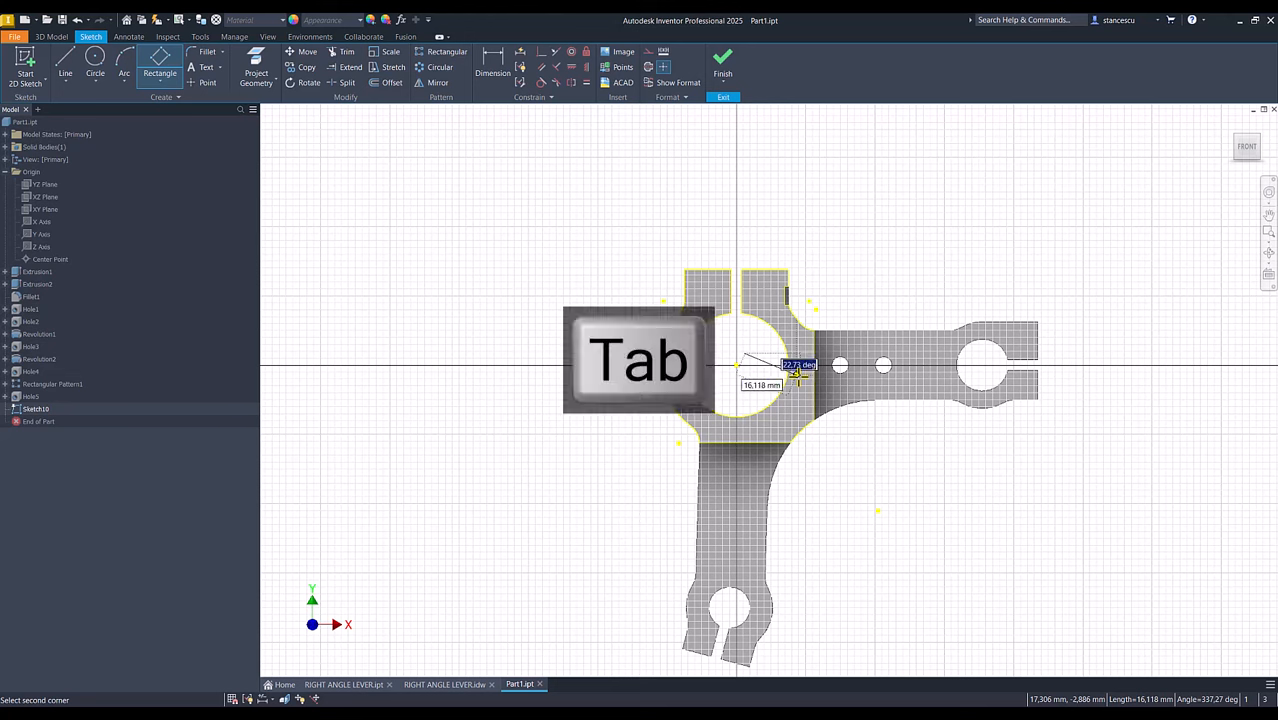
{"action": "type", "text": "22"}
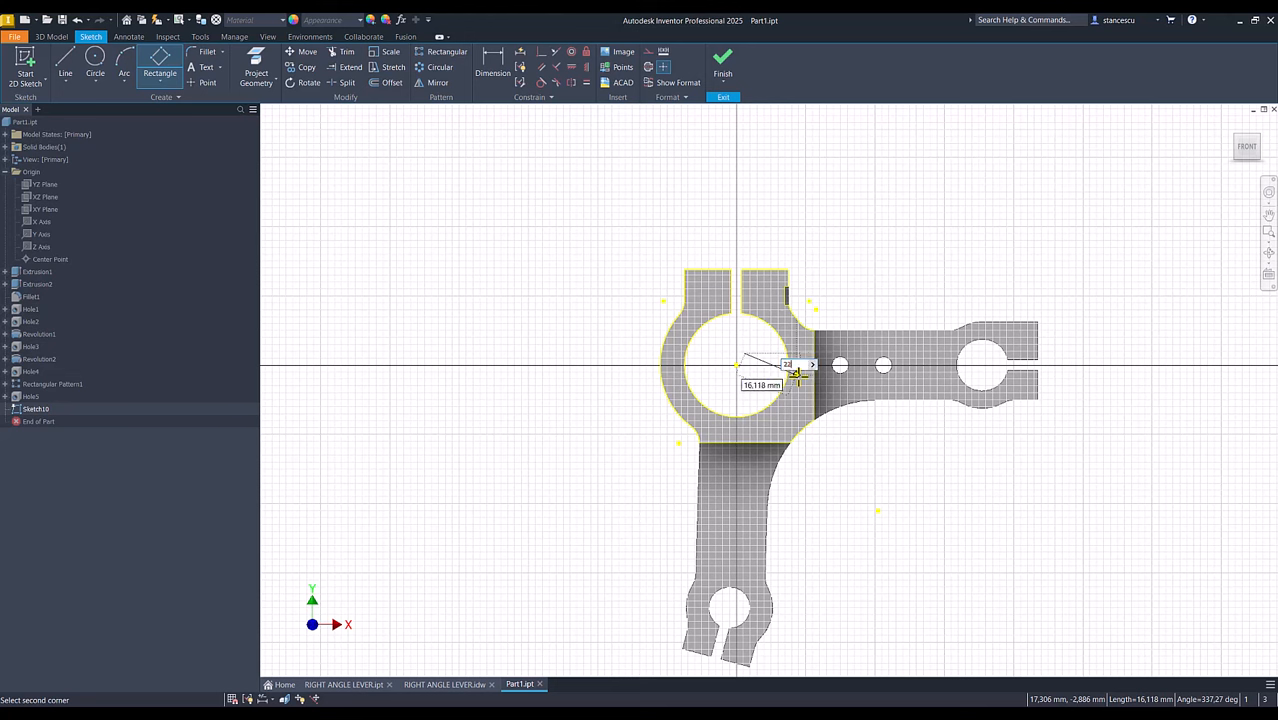
{"action": "key", "text": "Return"}
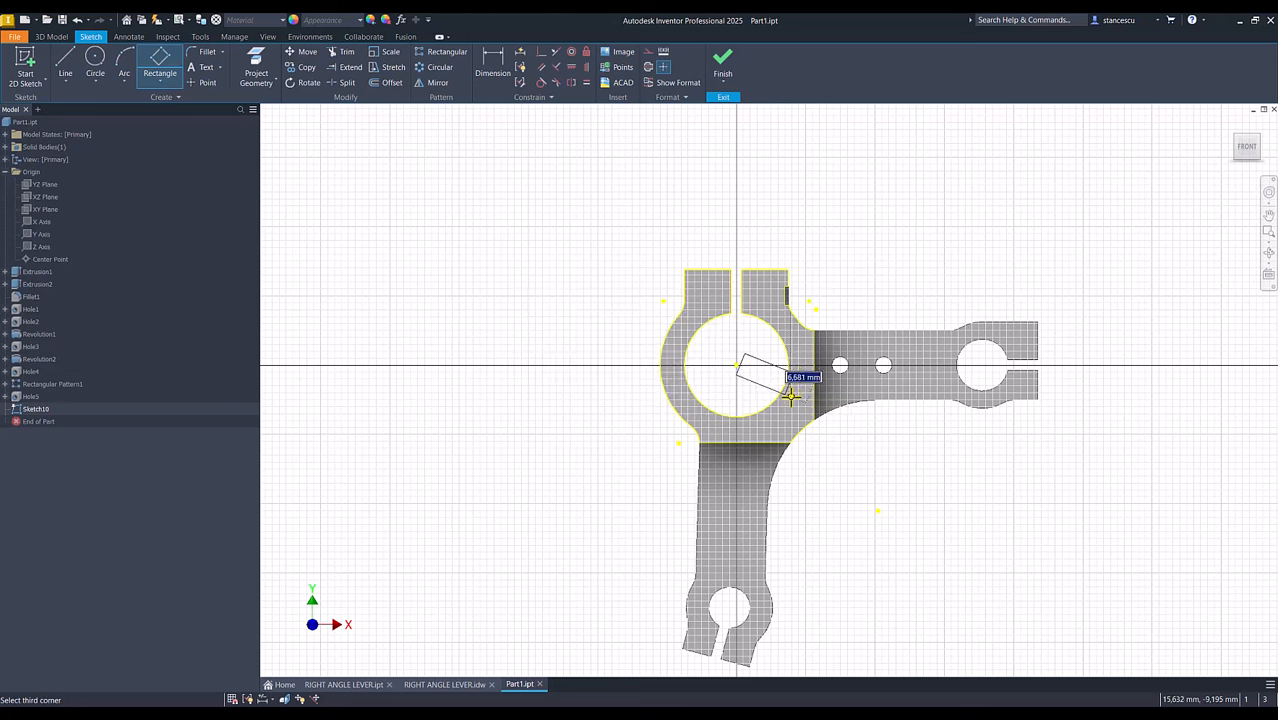
{"action": "key", "text": "Return"}
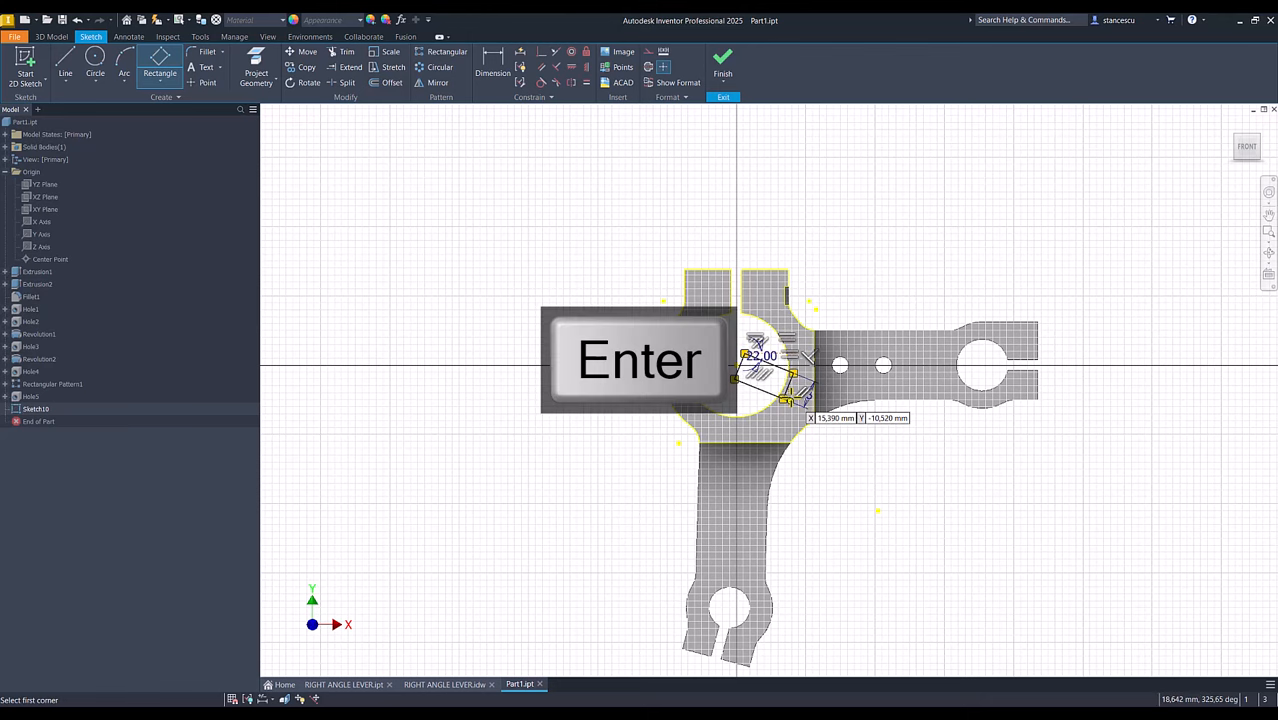
Make the midpoint of the rectangle's inner short side coincident with the origin at the large bore's center.
{"action": "left_click", "coordinate": [541, 51]}
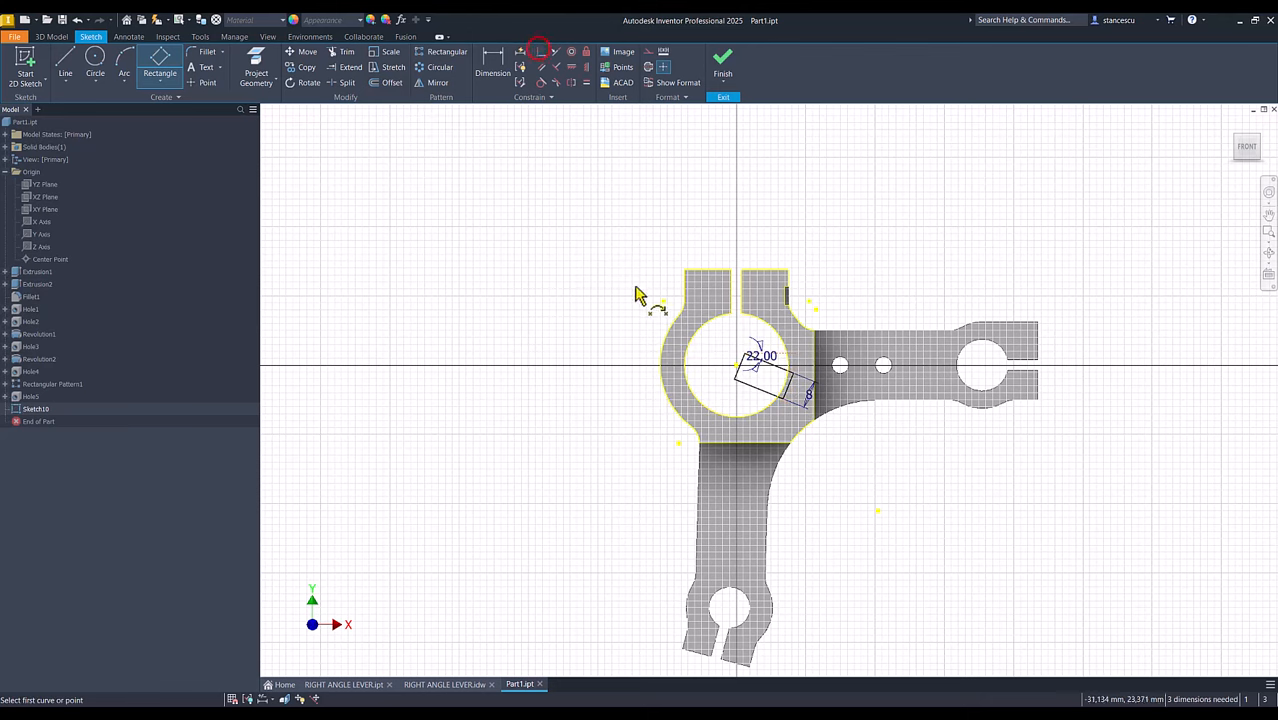
{"action": "scroll", "coordinate": [727, 366], "scroll_direction": "up", "scroll_amount": 3}
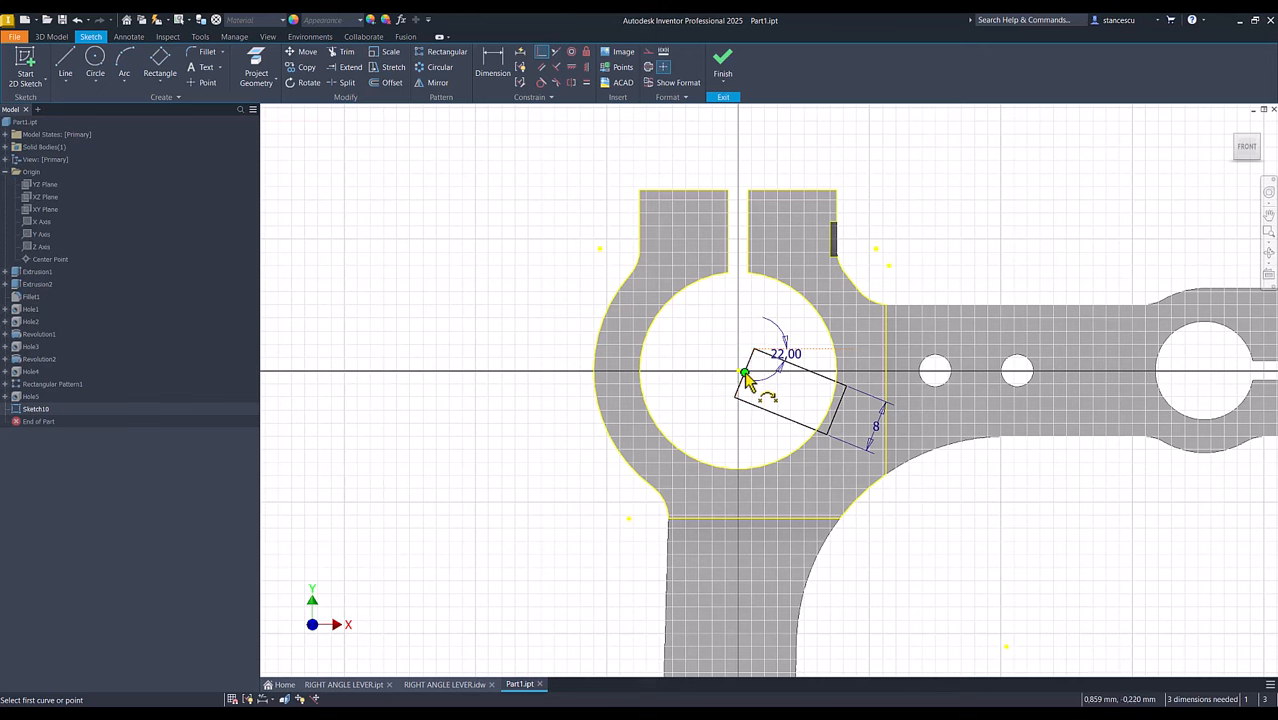
{"action": "left_click", "coordinate": [743, 374]}
{"action": "left_click", "coordinate": [740, 372]}
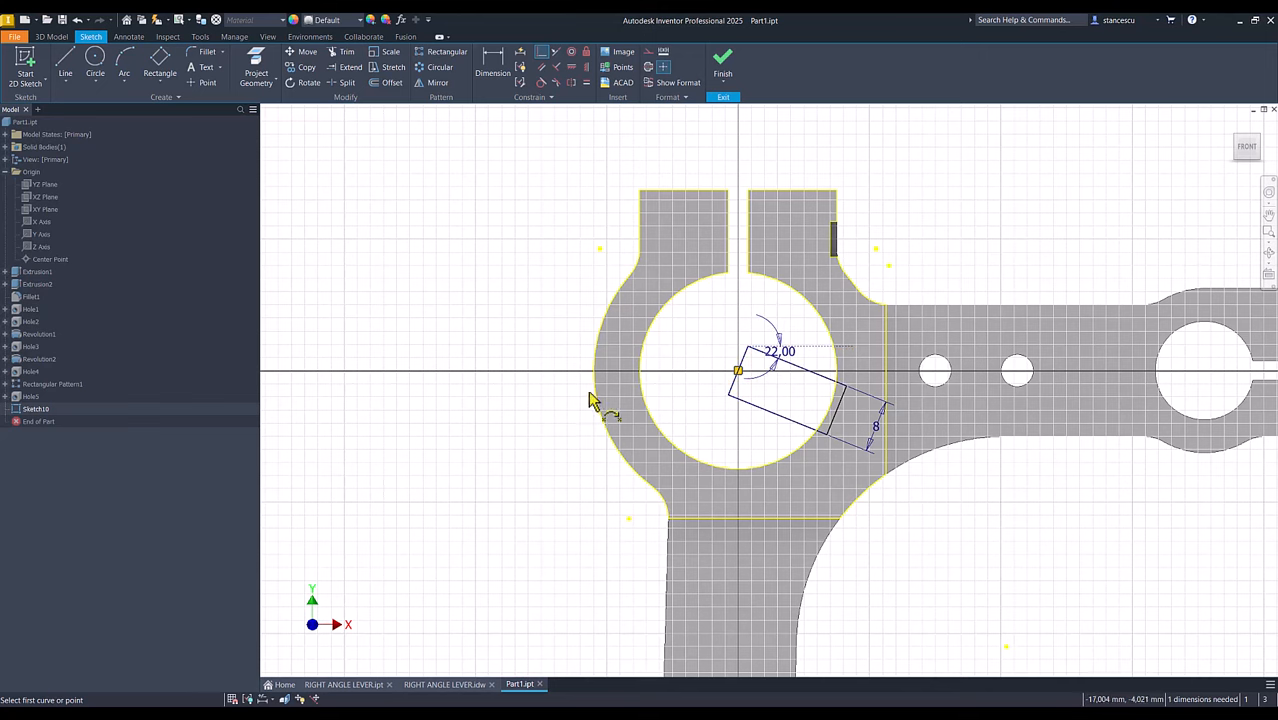
Dimension the keyway rectangle's long side as 18.3 mm and finish the sketch.
{"action": "left_click", "coordinate": [492, 70]}
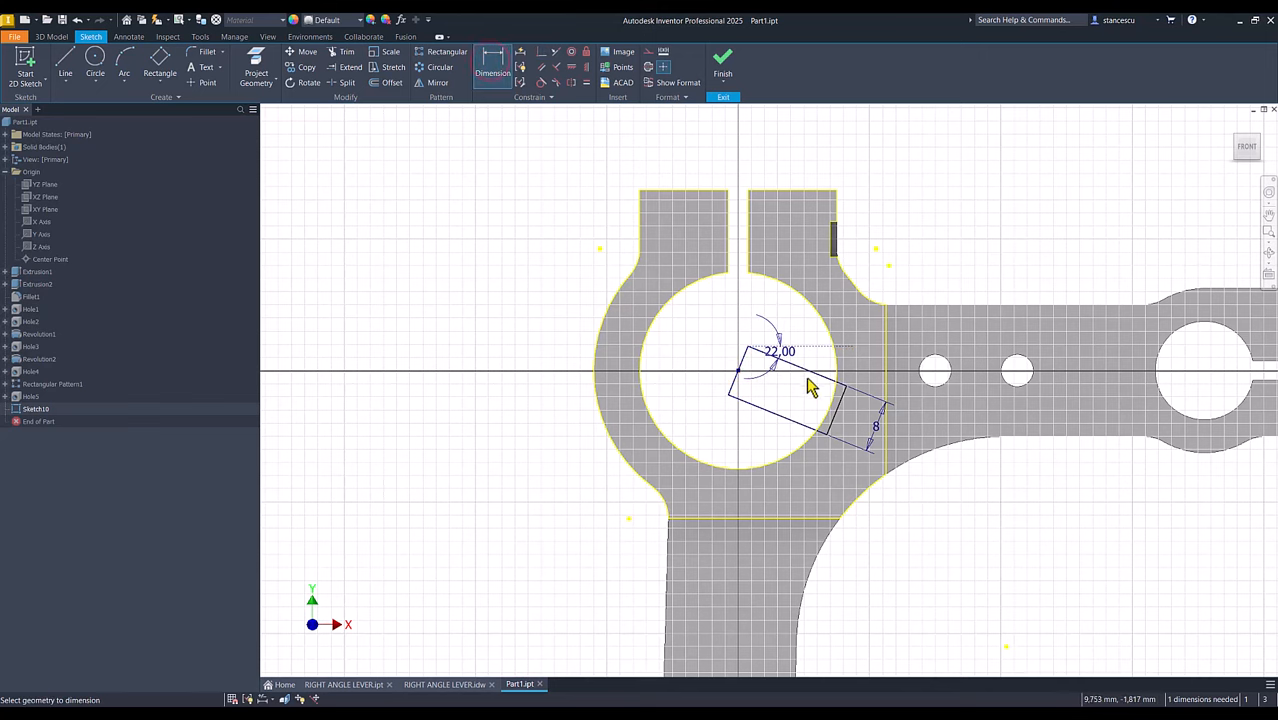
{"action": "left_click", "coordinate": [810, 370]}
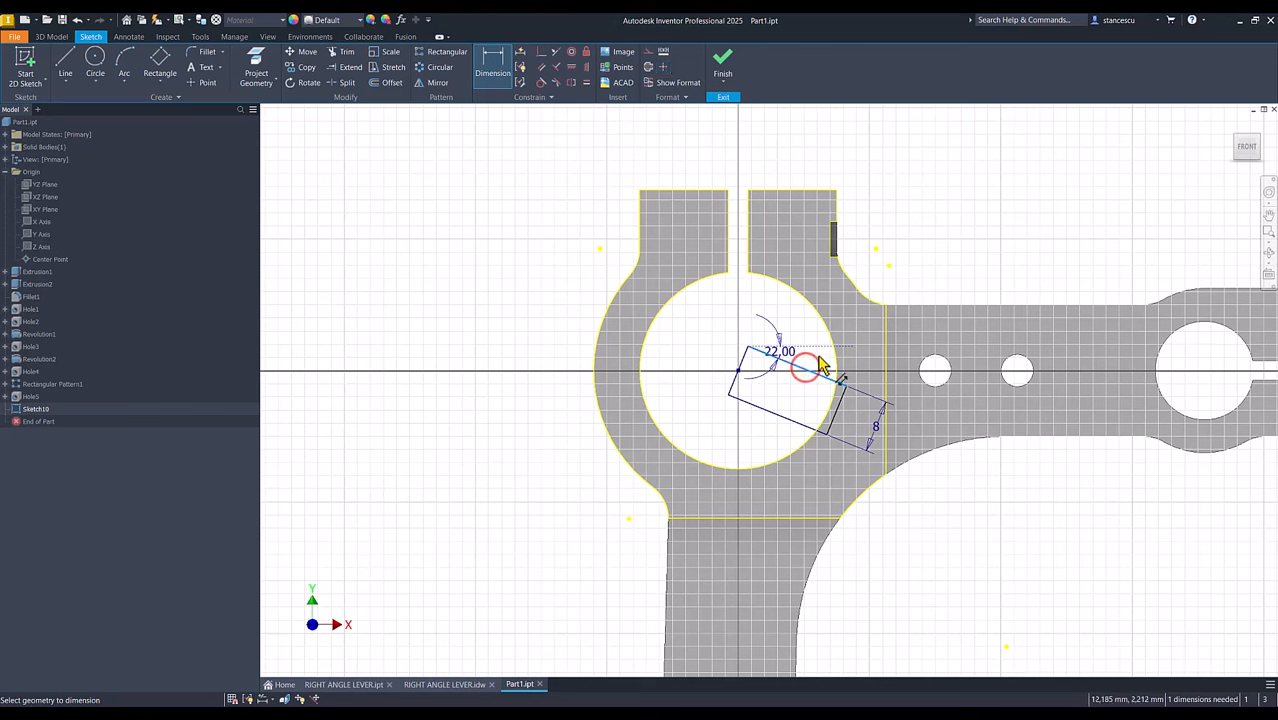
{"action": "left_click", "coordinate": [922, 178]}
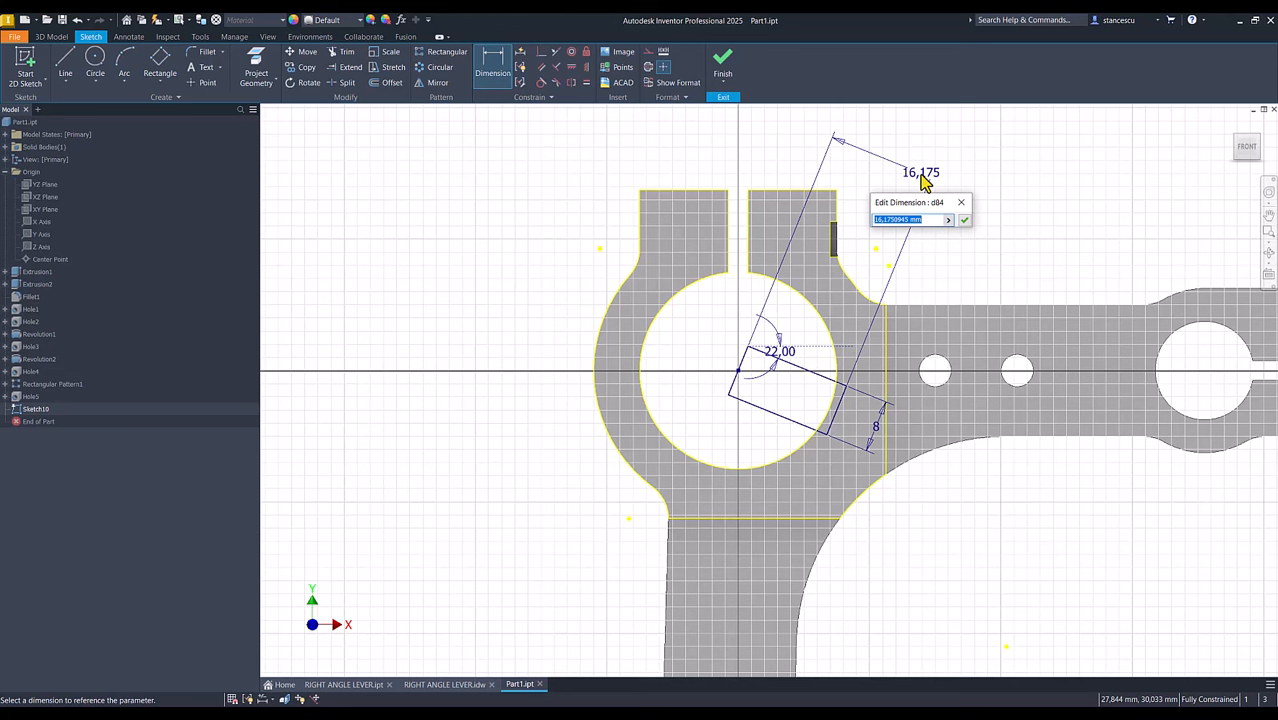
{"action": "type", "text": "18,3"}
{"action": "key", "text": "Return"}
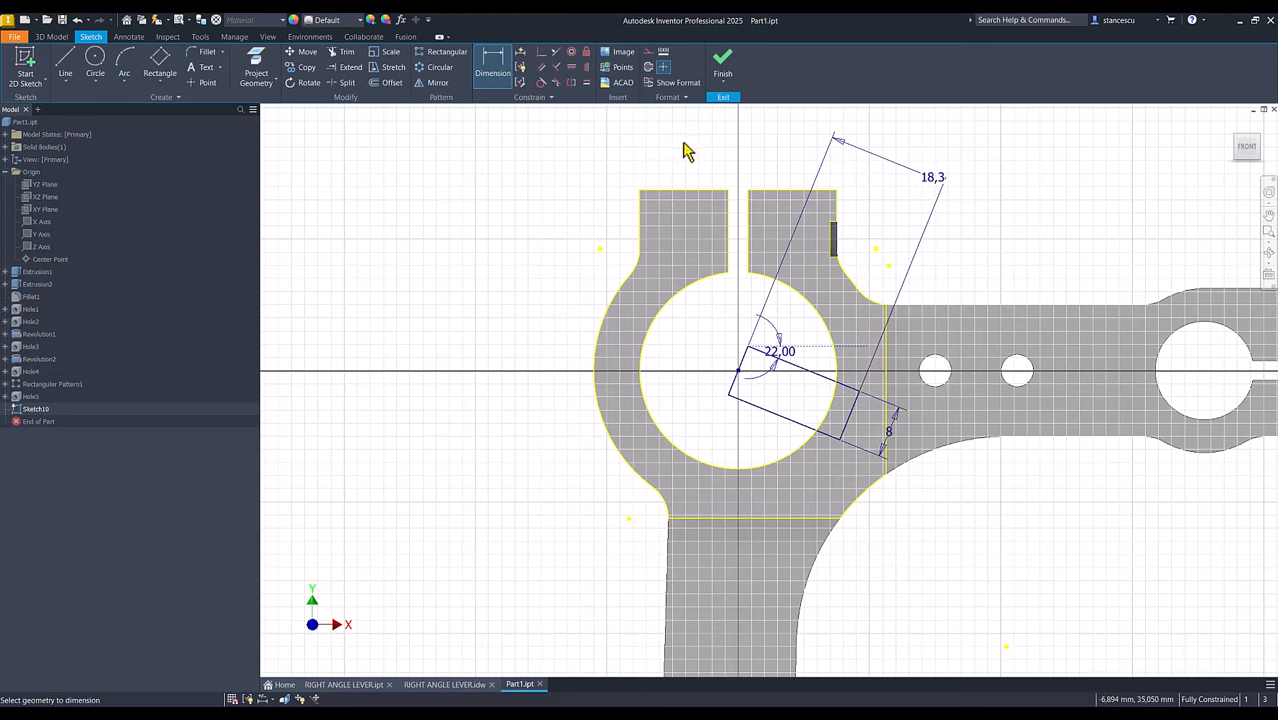
{"action": "left_click", "coordinate": [722, 62]}
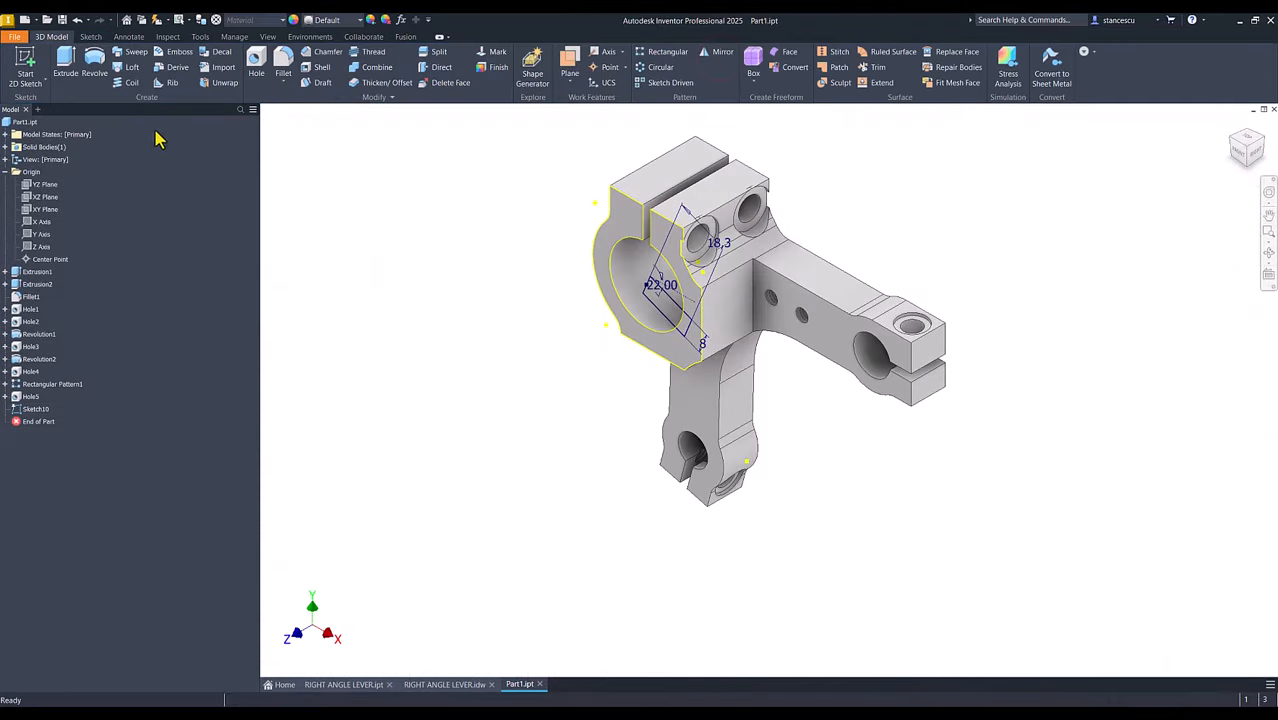
Extrude both keyway sketch profiles as a through-all cut through the large boss, and collapse the Origin folder.
{"action": "left_click", "coordinate": [66, 63]}
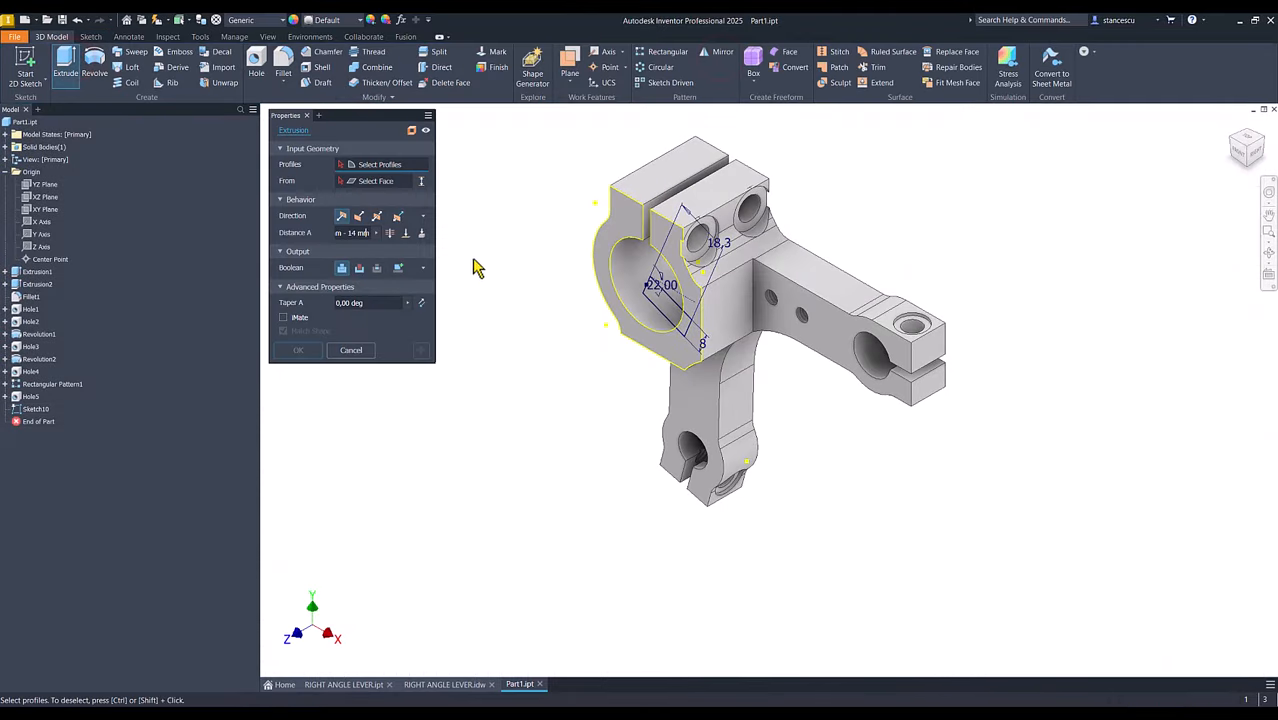
{"action": "left_click", "coordinate": [648, 307]}
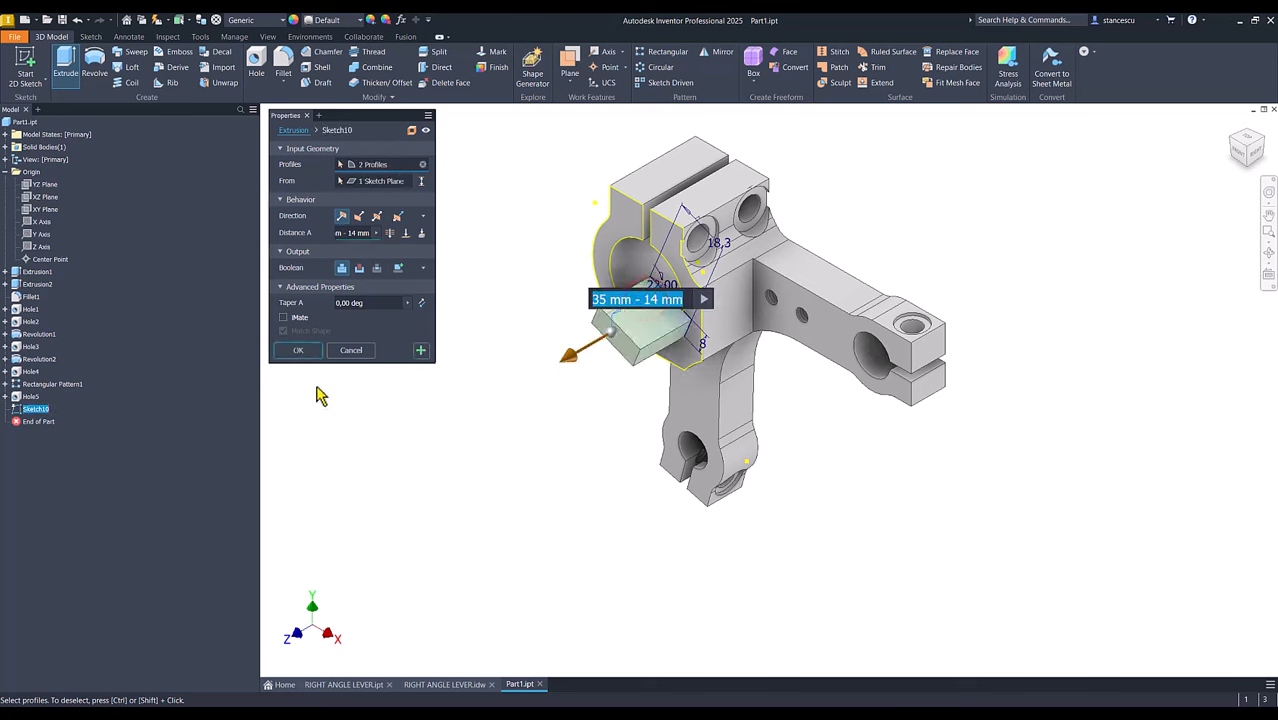
{"action": "left_click", "coordinate": [360, 268]}
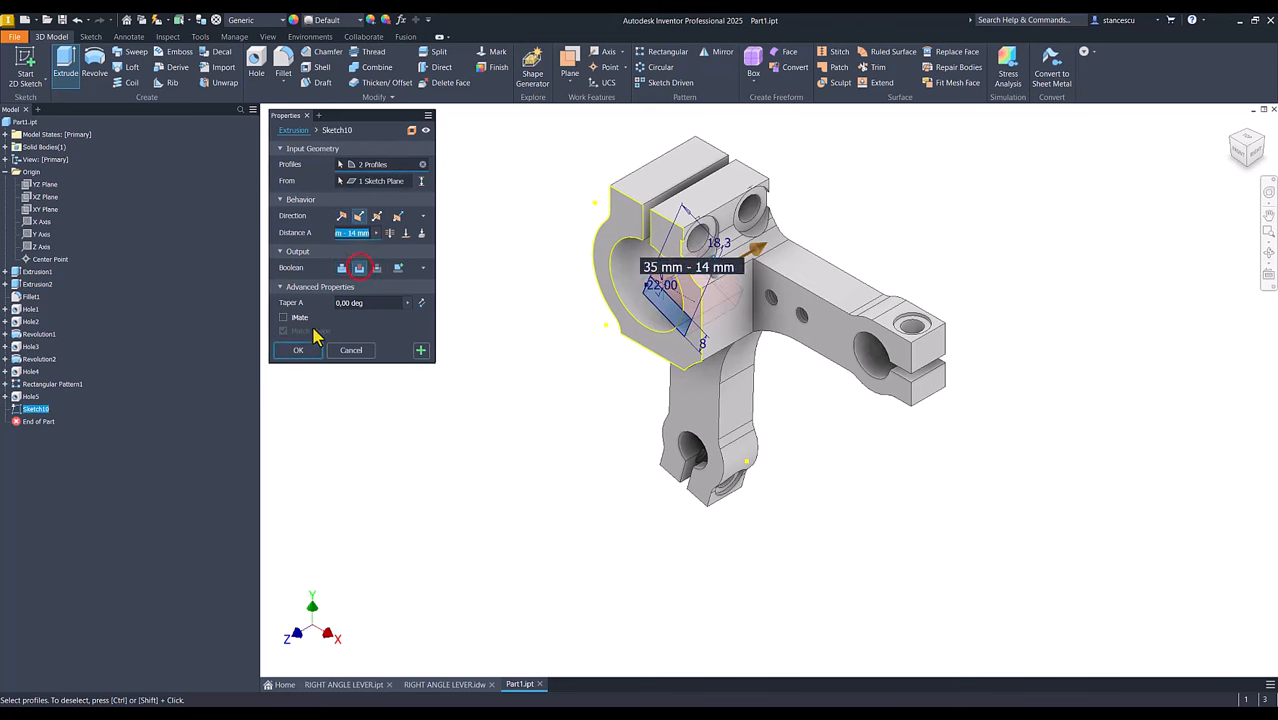
{"action": "left_click", "coordinate": [388, 236]}
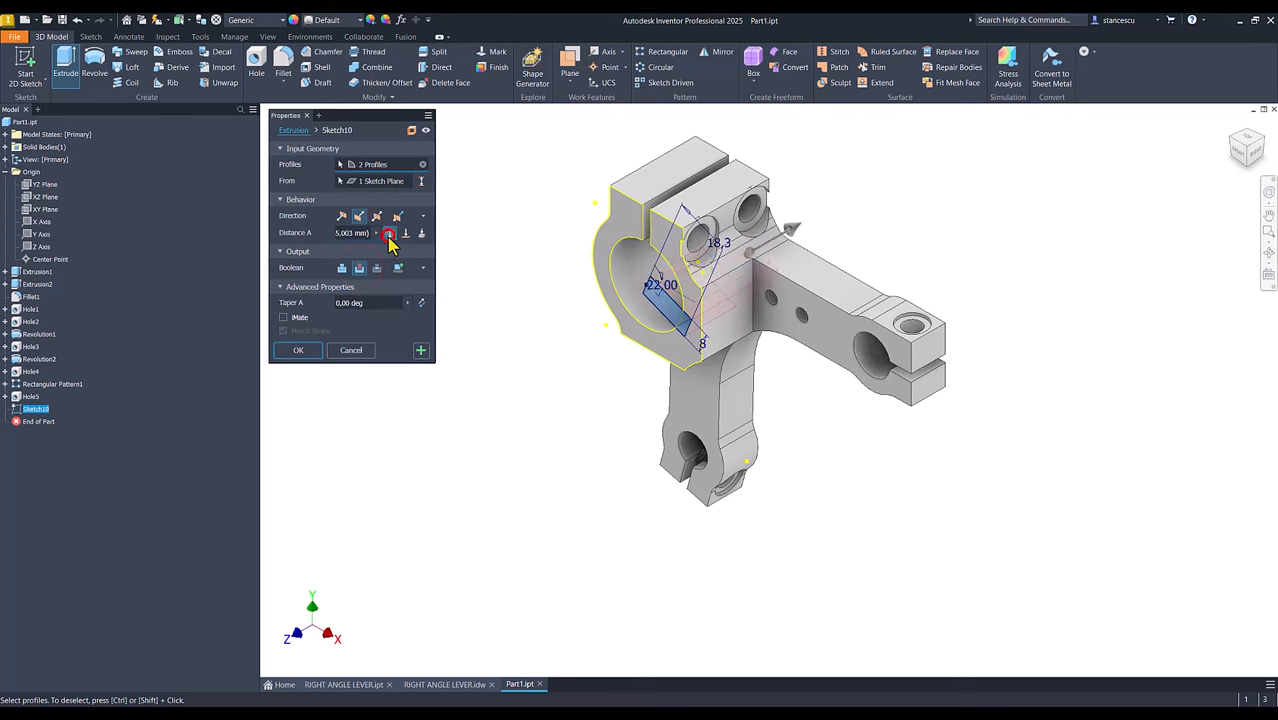
{"action": "left_click", "coordinate": [298, 351]}
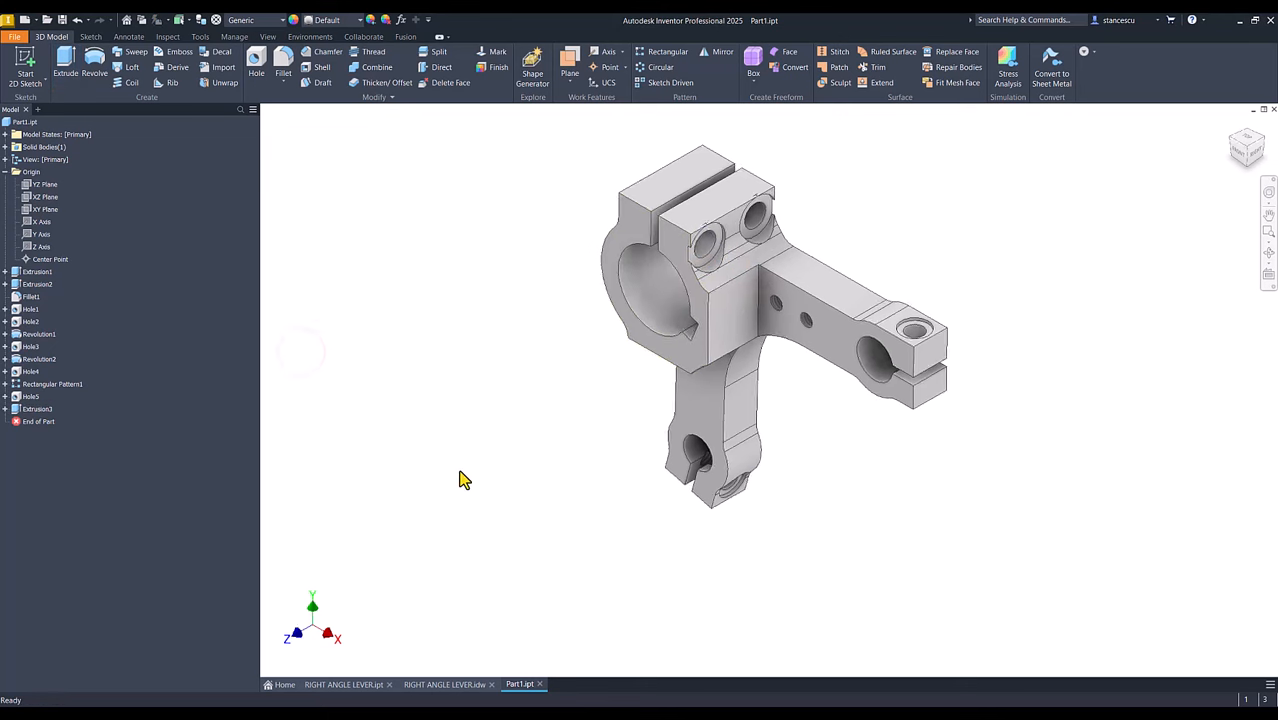
{"action": "key", "text": "F6"}
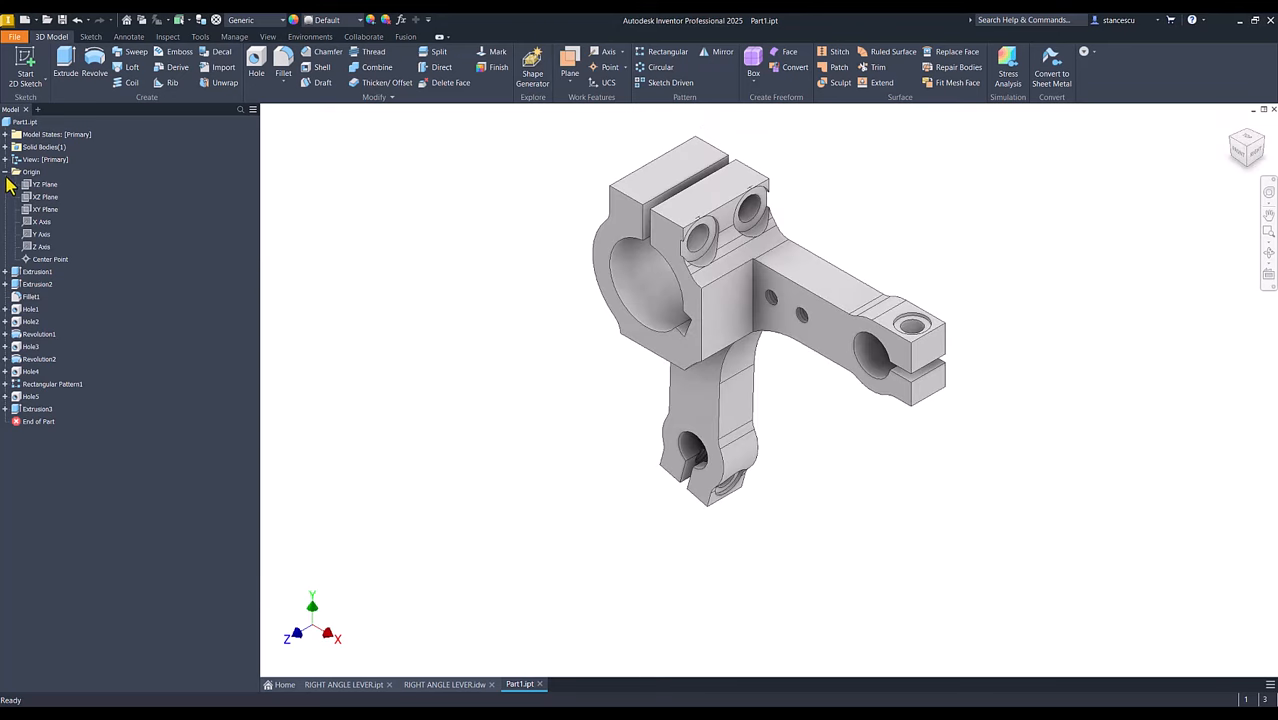
{"action": "left_click", "coordinate": [6, 172]}
{"action": "left_click", "coordinate": [391, 171]}
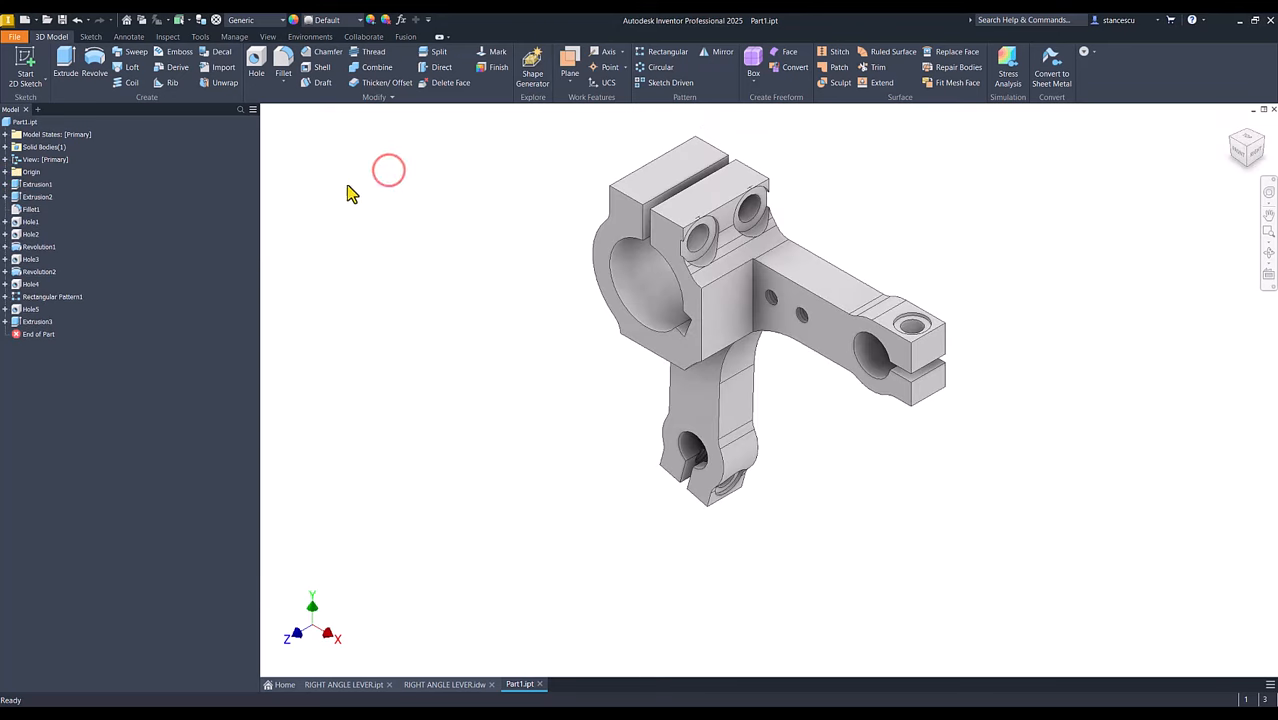
Update the physical properties in the part's iProperties and copy its volume value.
{"action": "left_click", "coordinate": [24, 124]}
{"action": "right_click", "coordinate": [24, 124]}
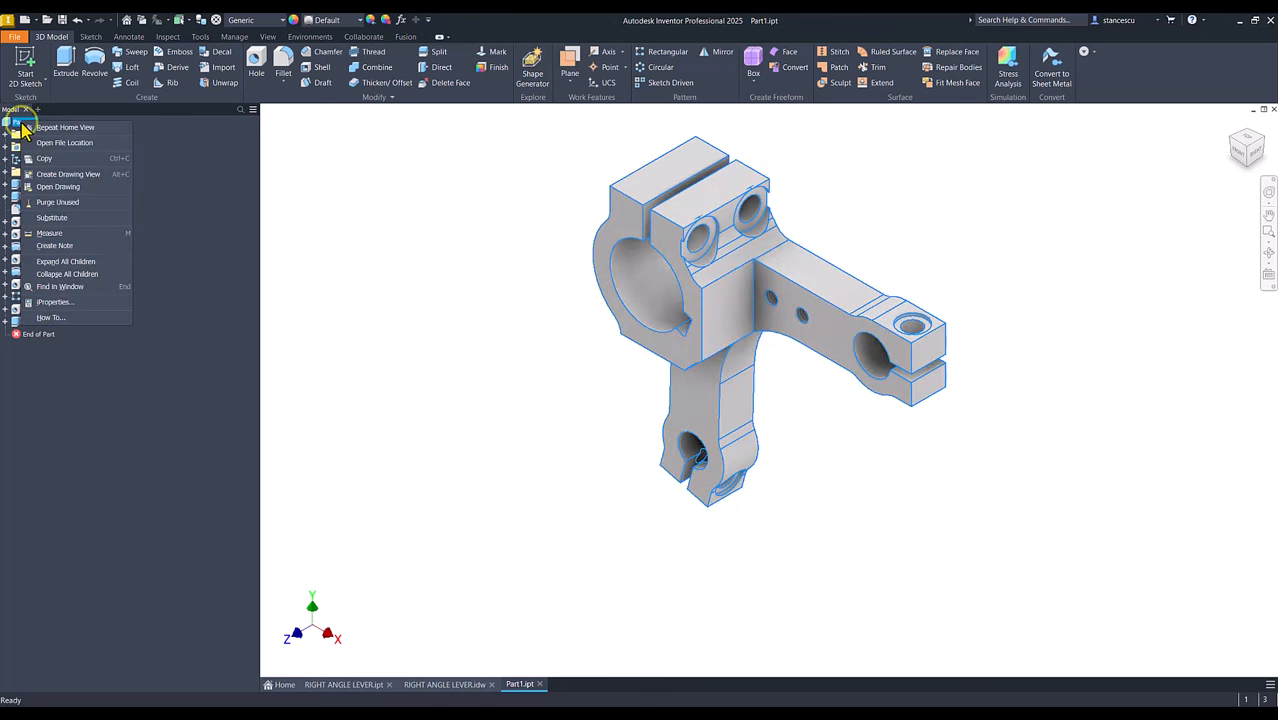
{"action": "left_click", "coordinate": [47, 303]}
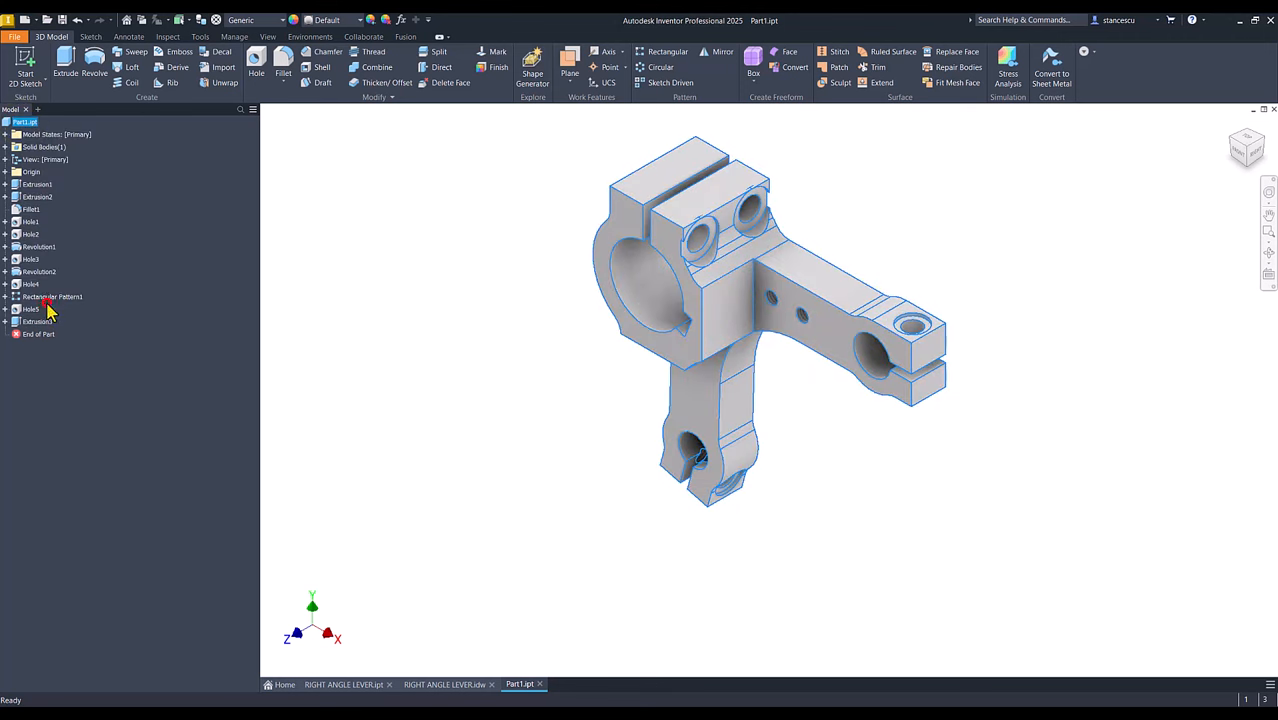
{"action": "left_click", "coordinate": [672, 192]}
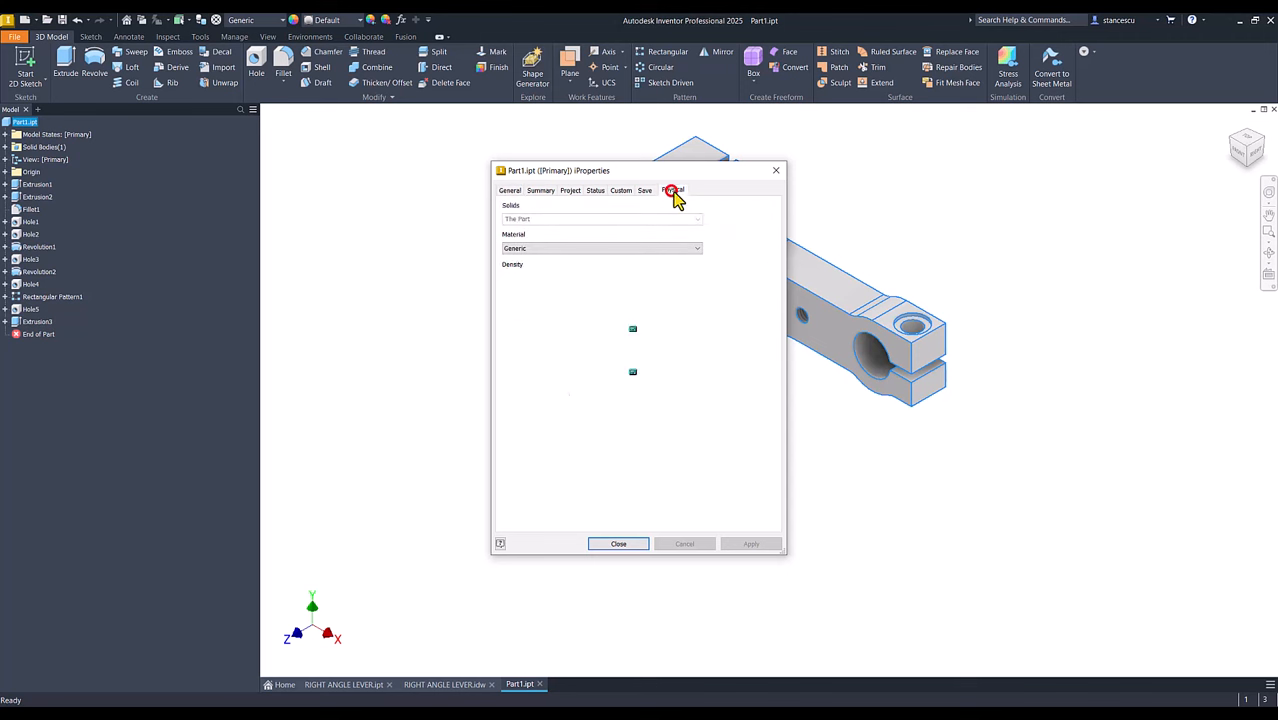
{"action": "left_click", "coordinate": [761, 218]}
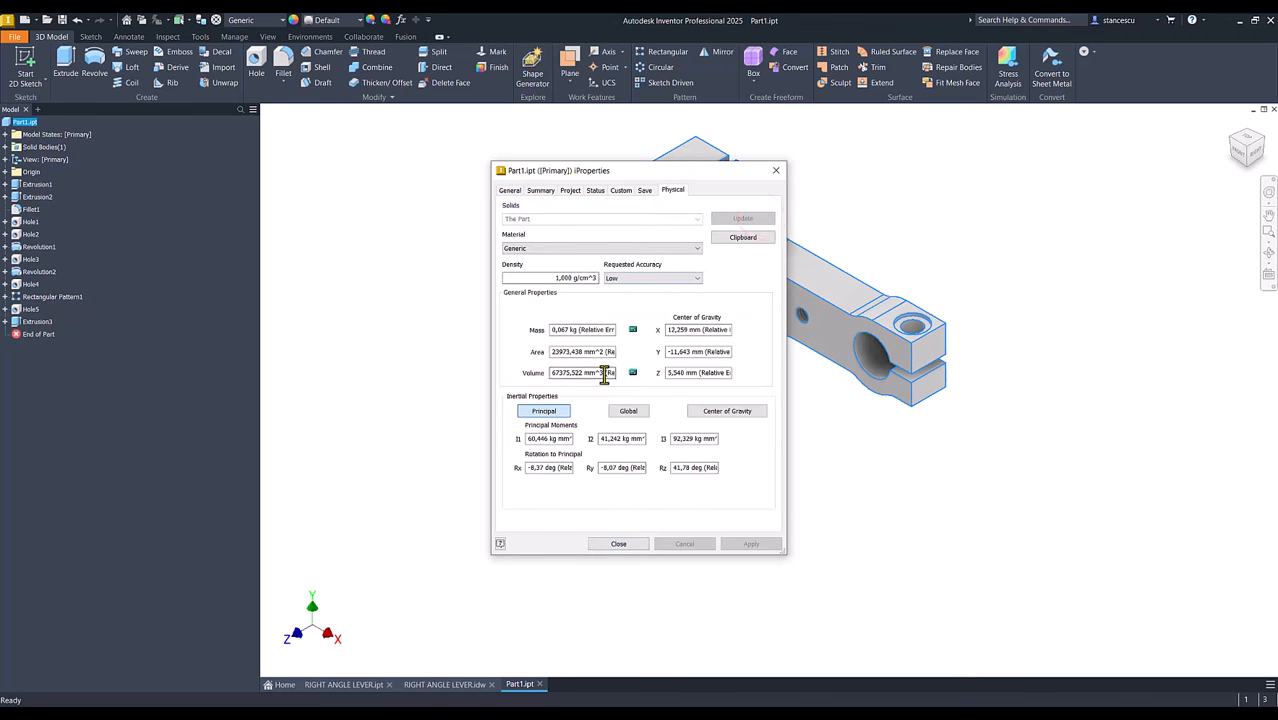
{"action": "left_click_drag", "start_coordinate": [604, 373], "coordinate": [342, 386]}
{"action": "key", "text": "ctrl+c"}
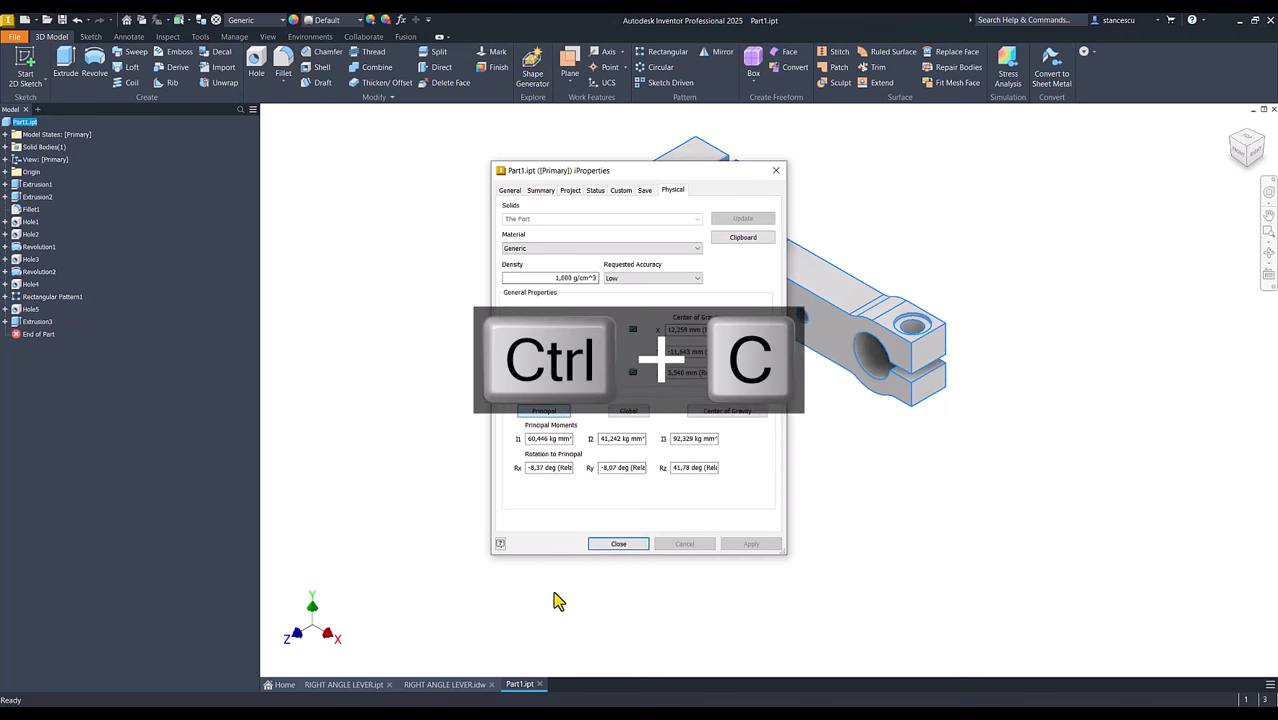
{"action": "left_click", "coordinate": [616, 544]}
In the RIGHT ANGLE LEVER drawing note, paste the copied volume on a new line under the existing volume, with 3,50 mm text height.
{"action": "left_click", "coordinate": [420, 684]}
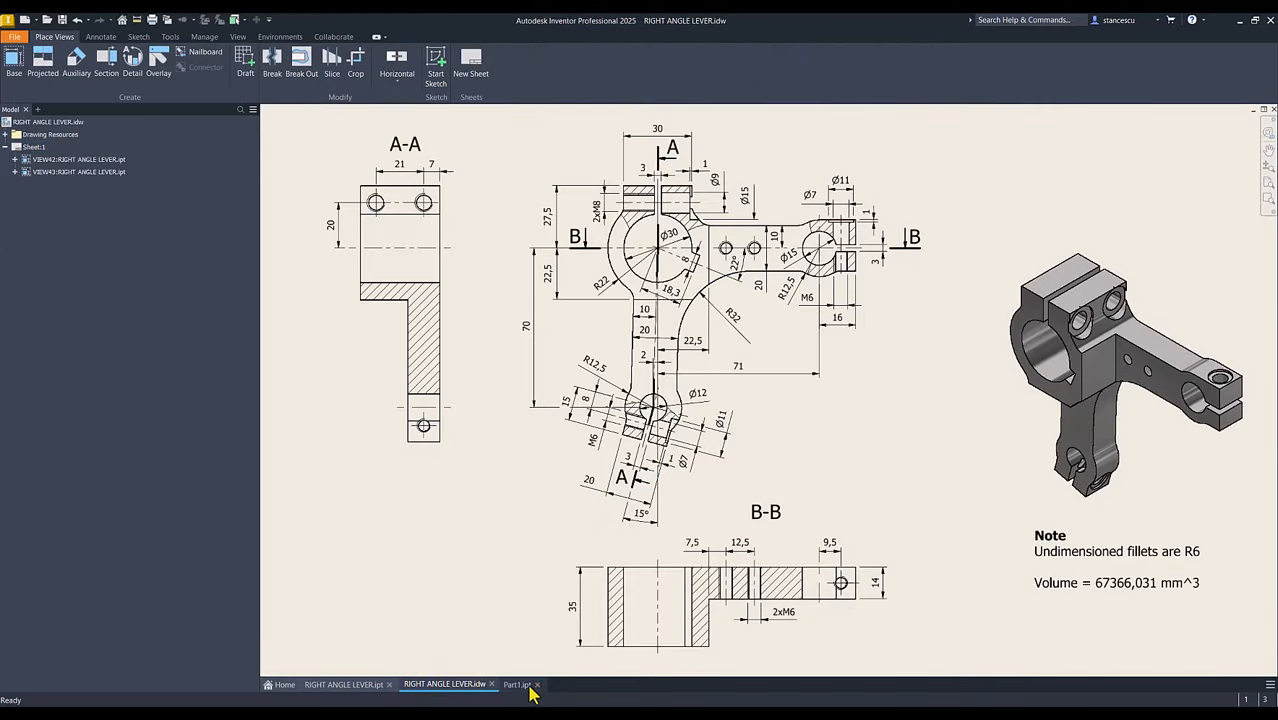
{"action": "double_click", "coordinate": [1142, 584]}
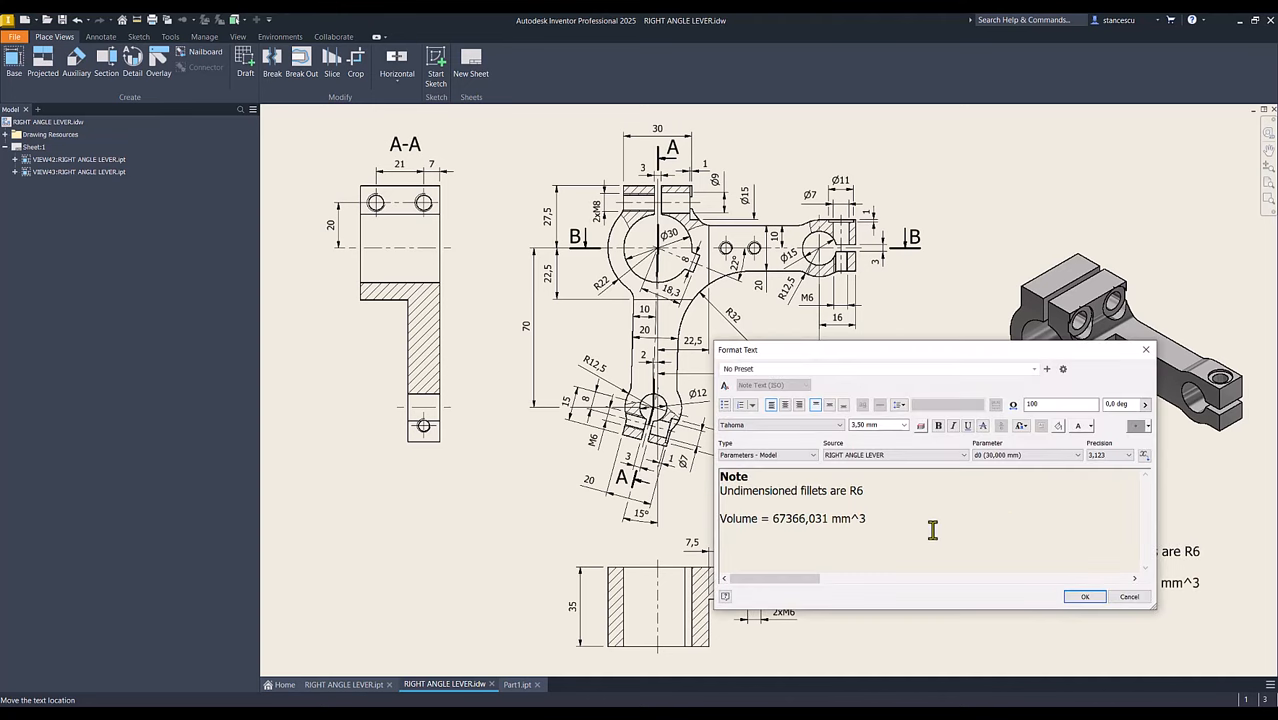
{"action": "key", "text": "Return"}
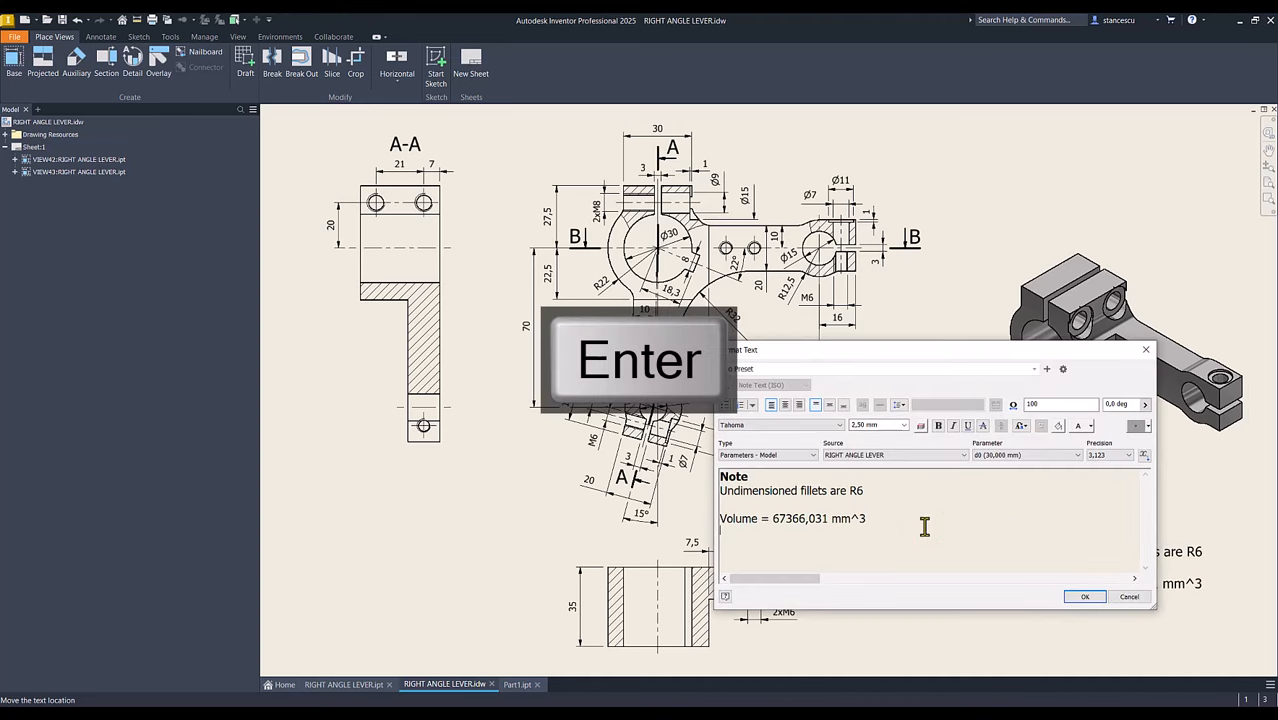
{"action": "key", "text": "ctrl+v"}
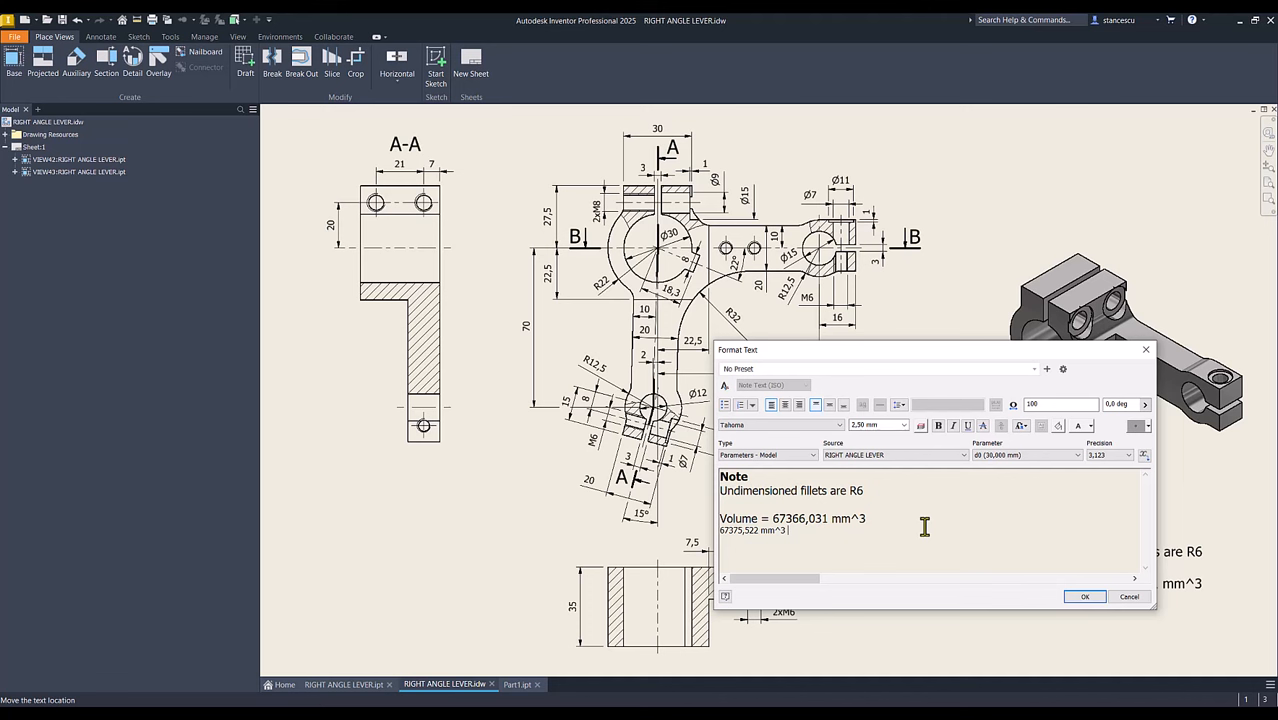
{"action": "key", "text": "shift+Home"}
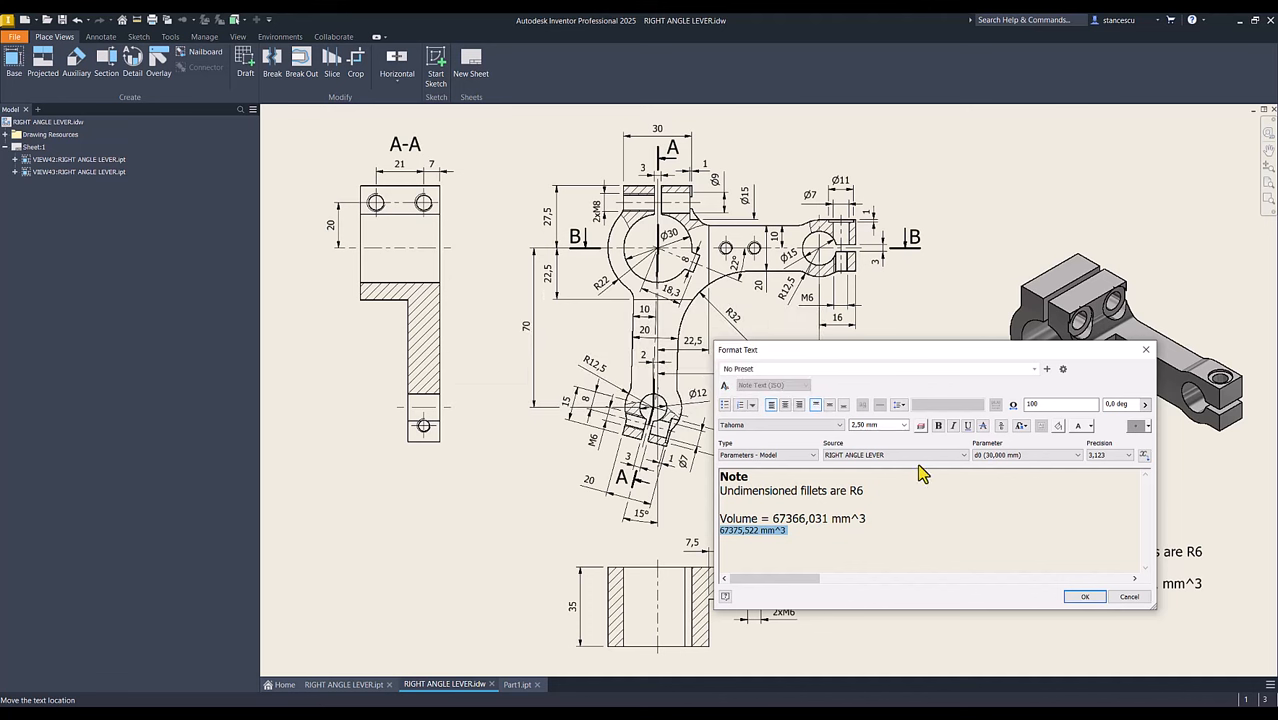
{"action": "left_click", "coordinate": [905, 425]}
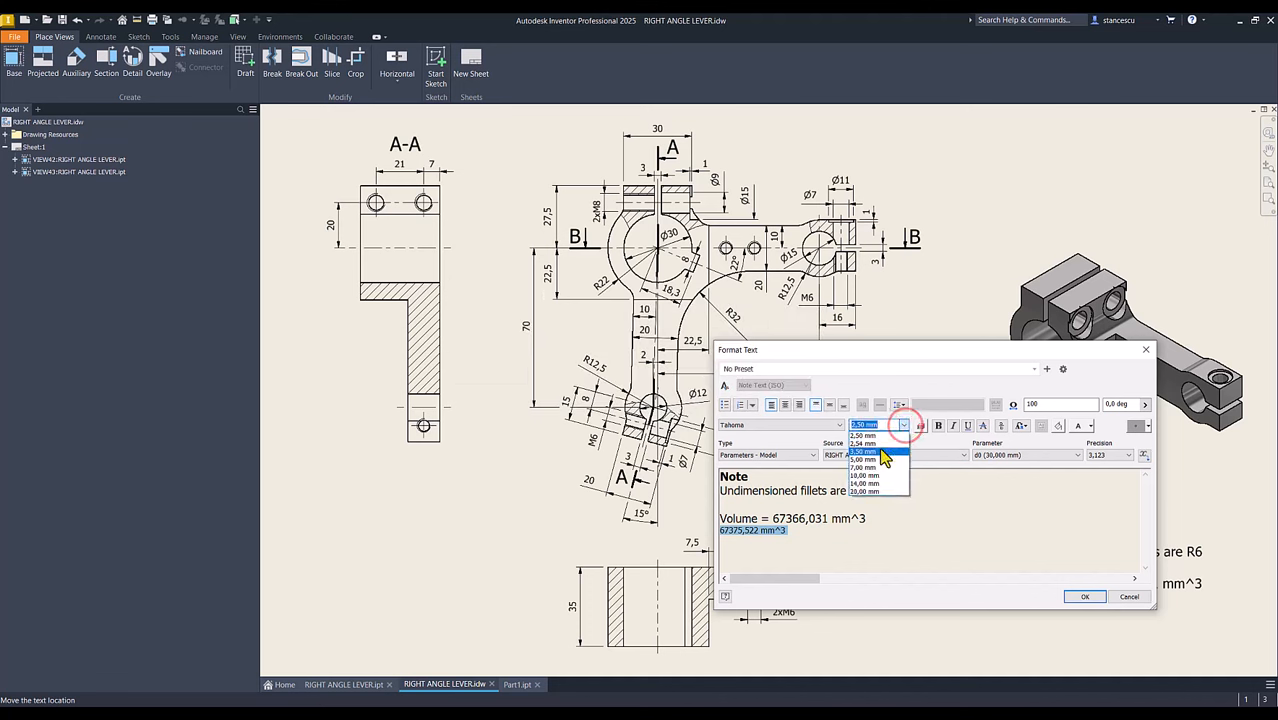
{"action": "left_click", "coordinate": [884, 451]}
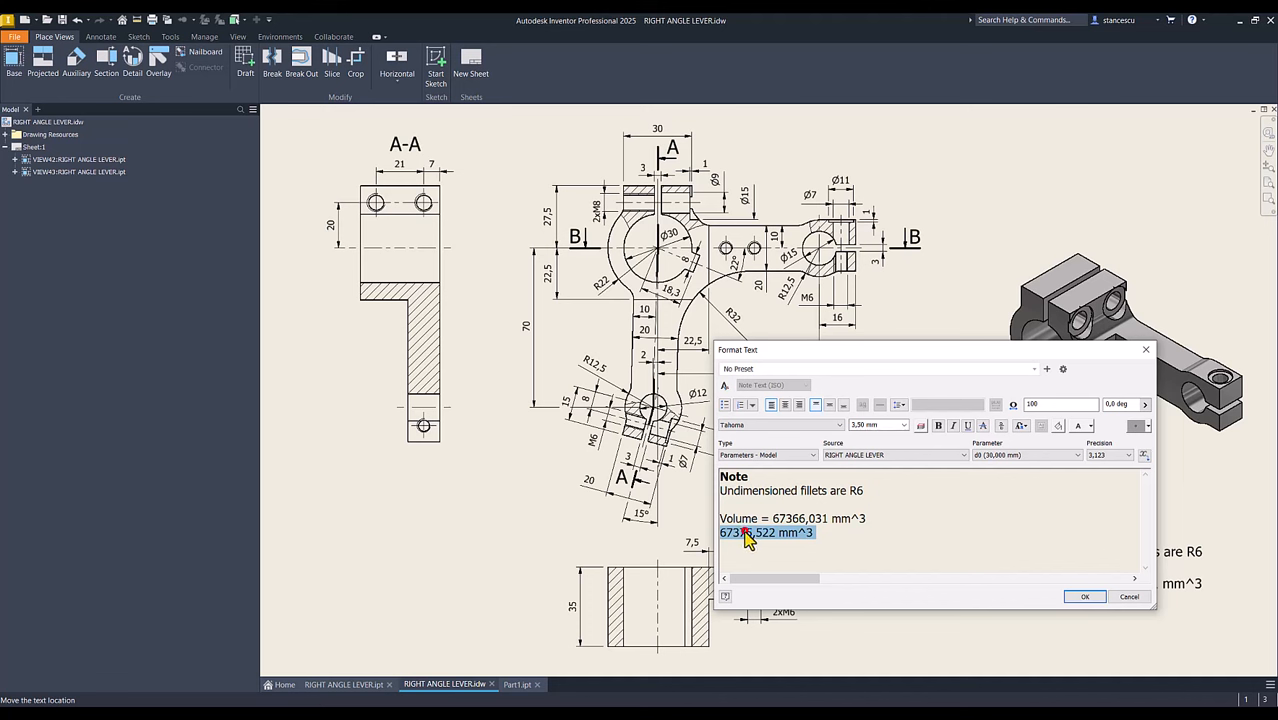
Compare the two volume values, then replace the old one in the note so it reads "Volume = 67375,522 mm^3".
{"action": "left_click", "coordinate": [745, 535]}
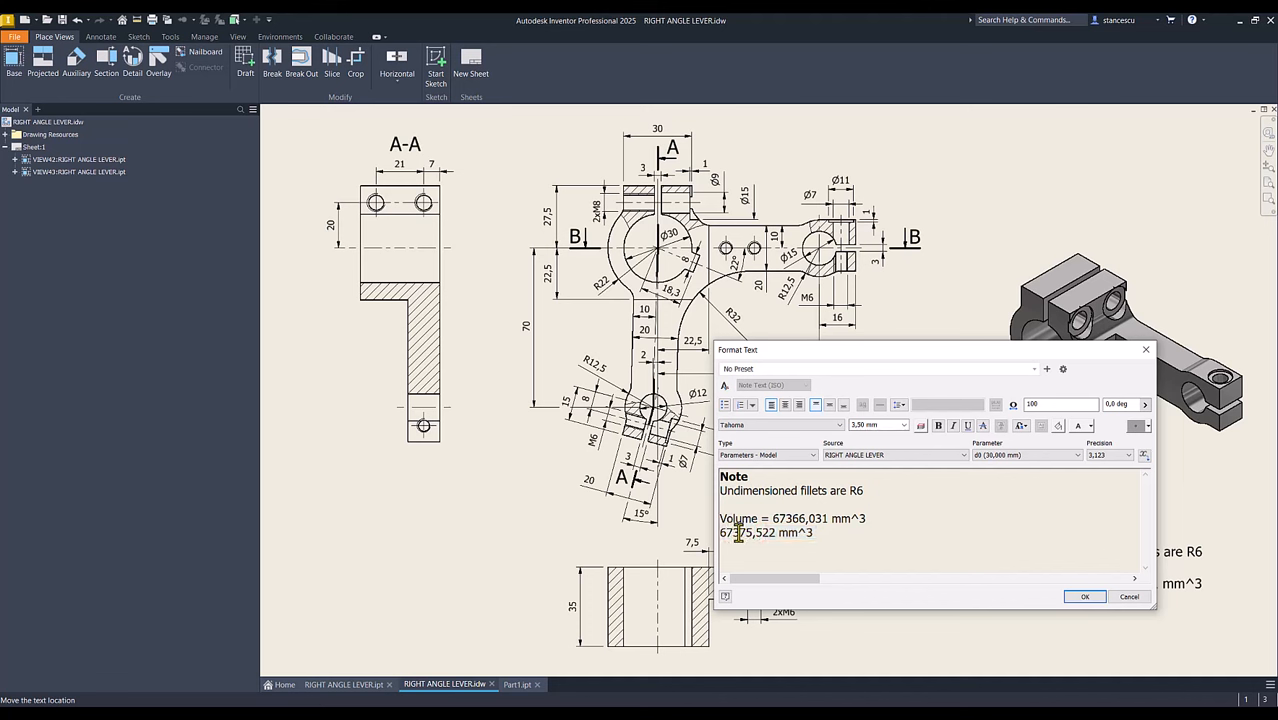
{"action": "left_click_drag", "start_coordinate": [738, 533], "coordinate": [751, 535]}
{"action": "left_click_drag", "start_coordinate": [793, 519], "coordinate": [799, 519]}
{"action": "left_click", "coordinate": [801, 551]}
{"action": "left_click_drag", "start_coordinate": [772, 517], "coordinate": [880, 519]}
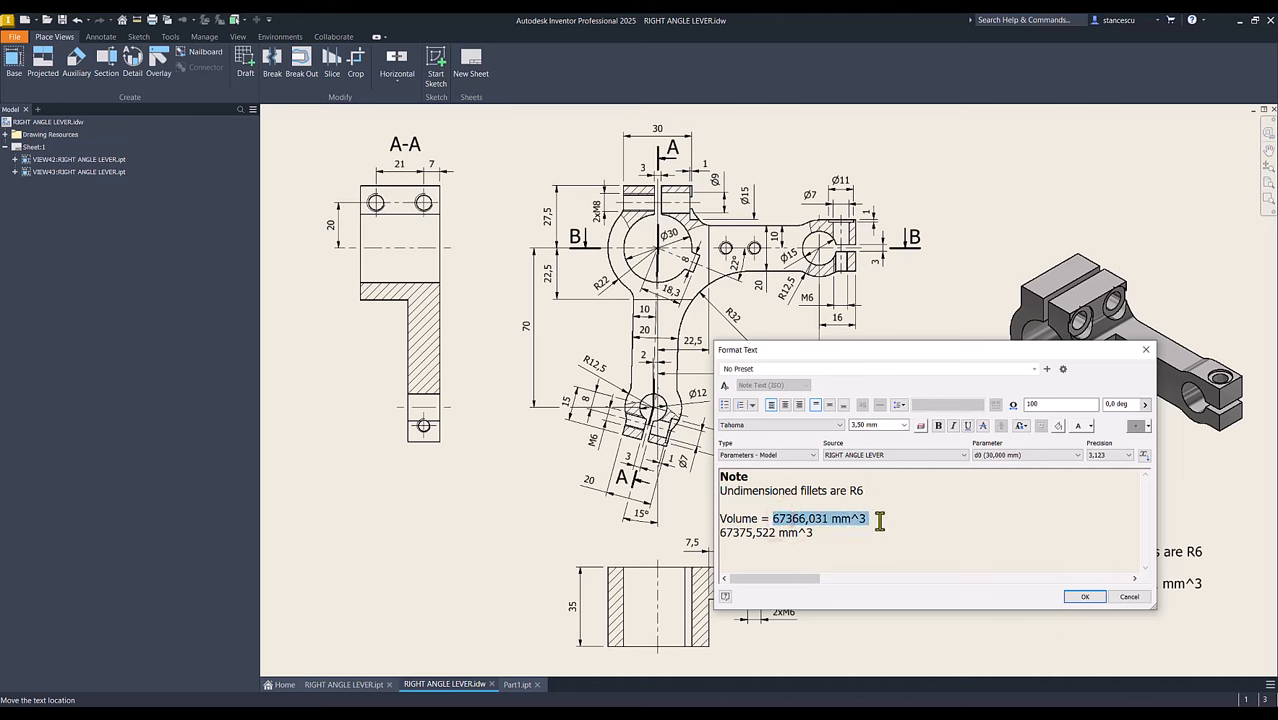
{"action": "key", "text": "Delete"}
{"action": "key", "text": "Delete"}
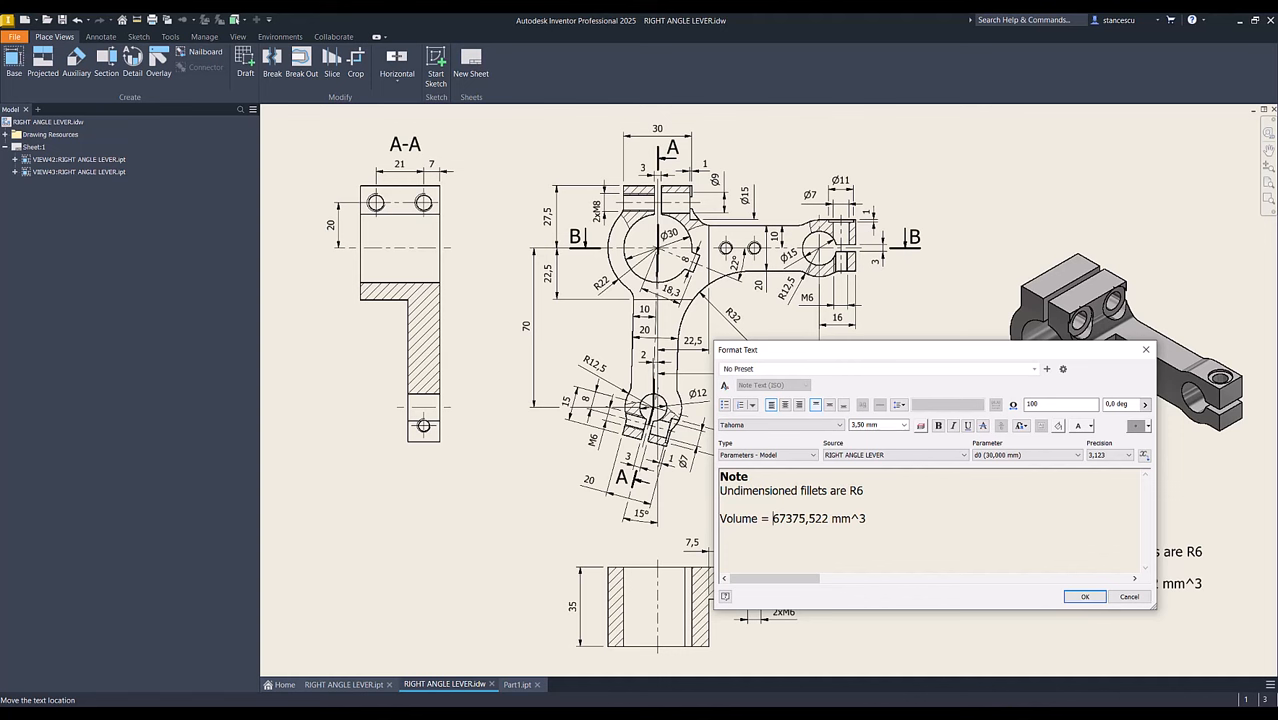
{"action": "left_click", "coordinate": [1075, 598]}
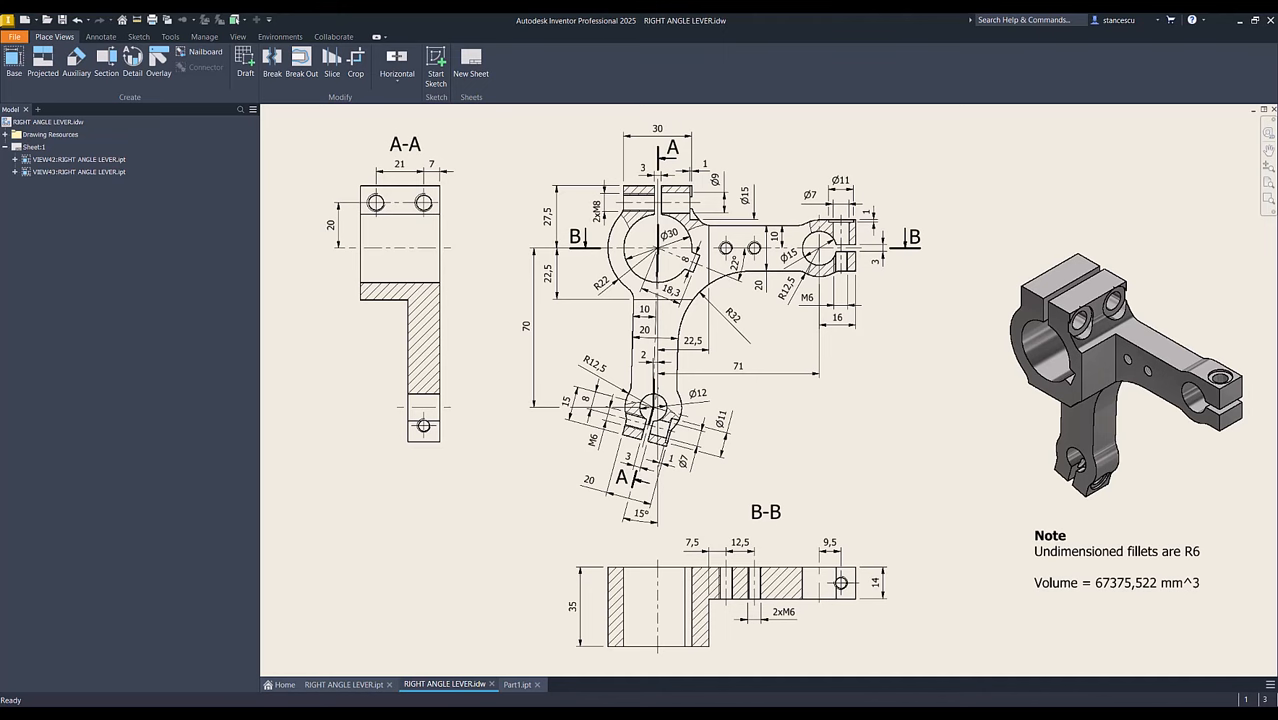
Assign the Steel, Carbon material to the lever in Part1.ipt.
{"action": "left_click", "coordinate": [517, 685]}
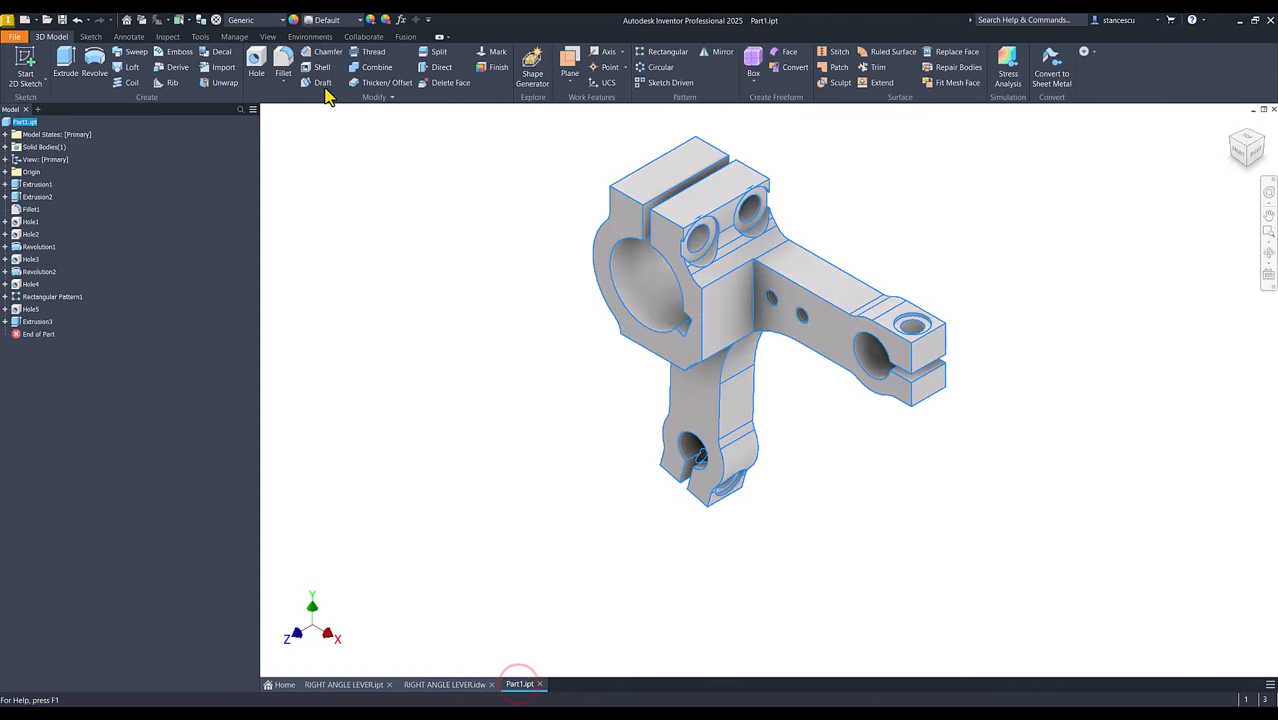
{"action": "left_click", "coordinate": [366, 267]}
{"action": "left_click", "coordinate": [245, 21]}
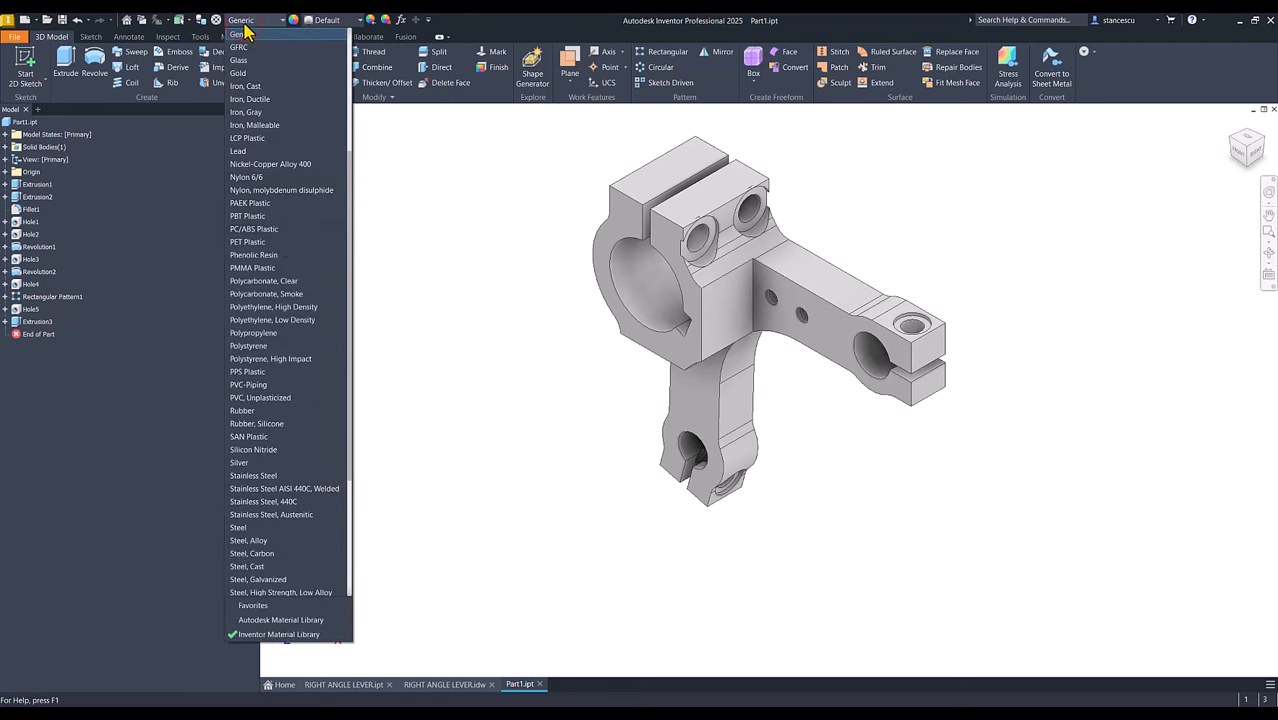
{"action": "scroll", "coordinate": [283, 264], "scroll_direction": "down", "scroll_amount": 2}
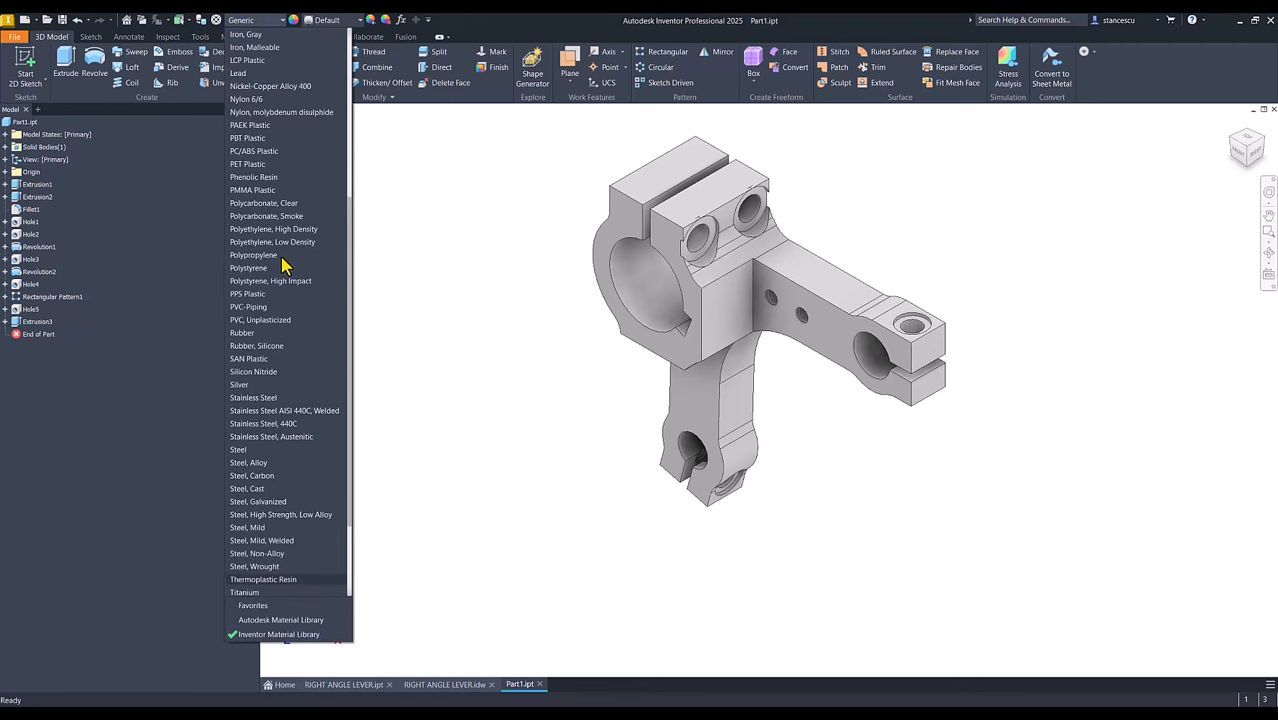
{"action": "left_click", "coordinate": [252, 476]}
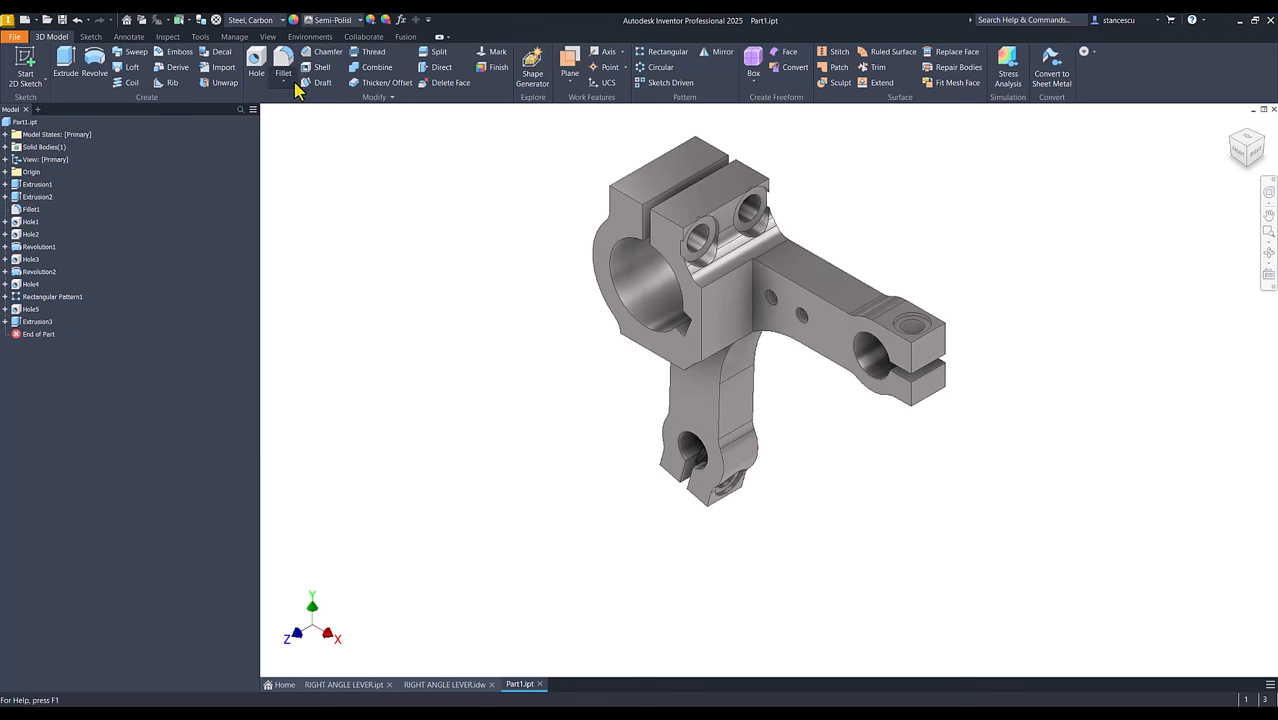
Set the lighting style to Default Lights and compare the part with the original RIGHT ANGLE LEVER.ipt model.
{"action": "left_click", "coordinate": [267, 36]}
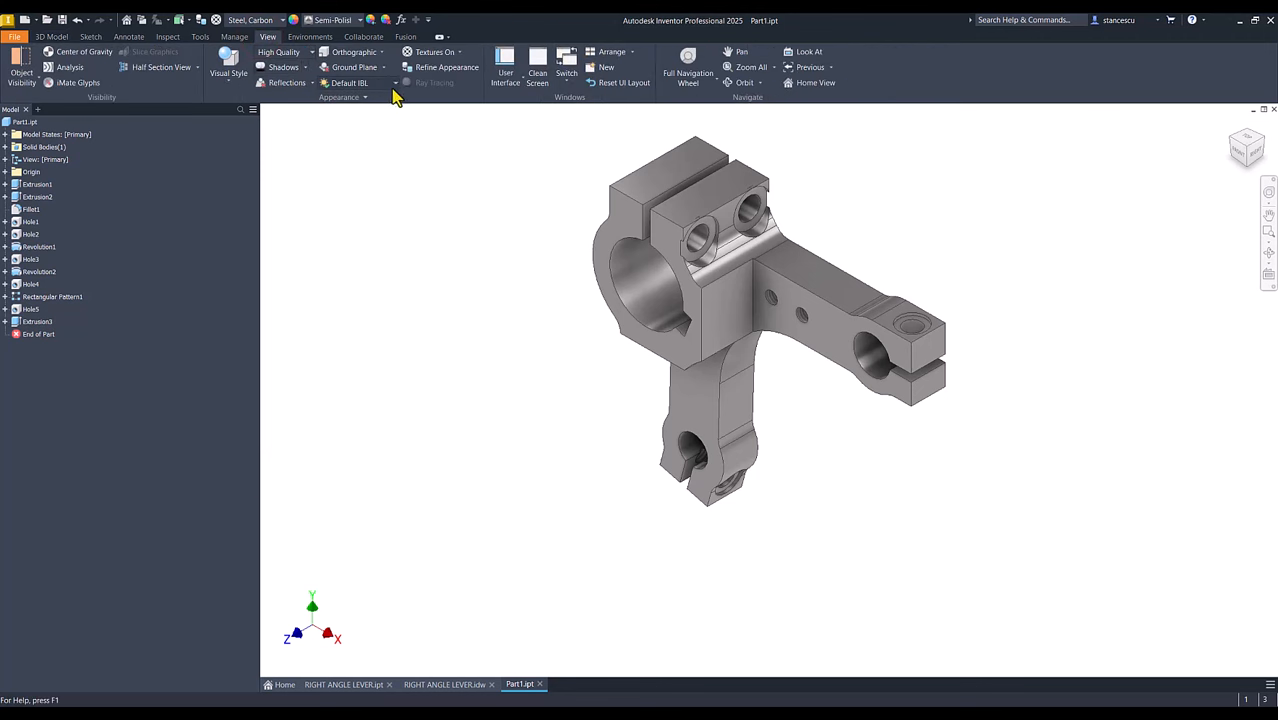
{"action": "left_click", "coordinate": [395, 84]}
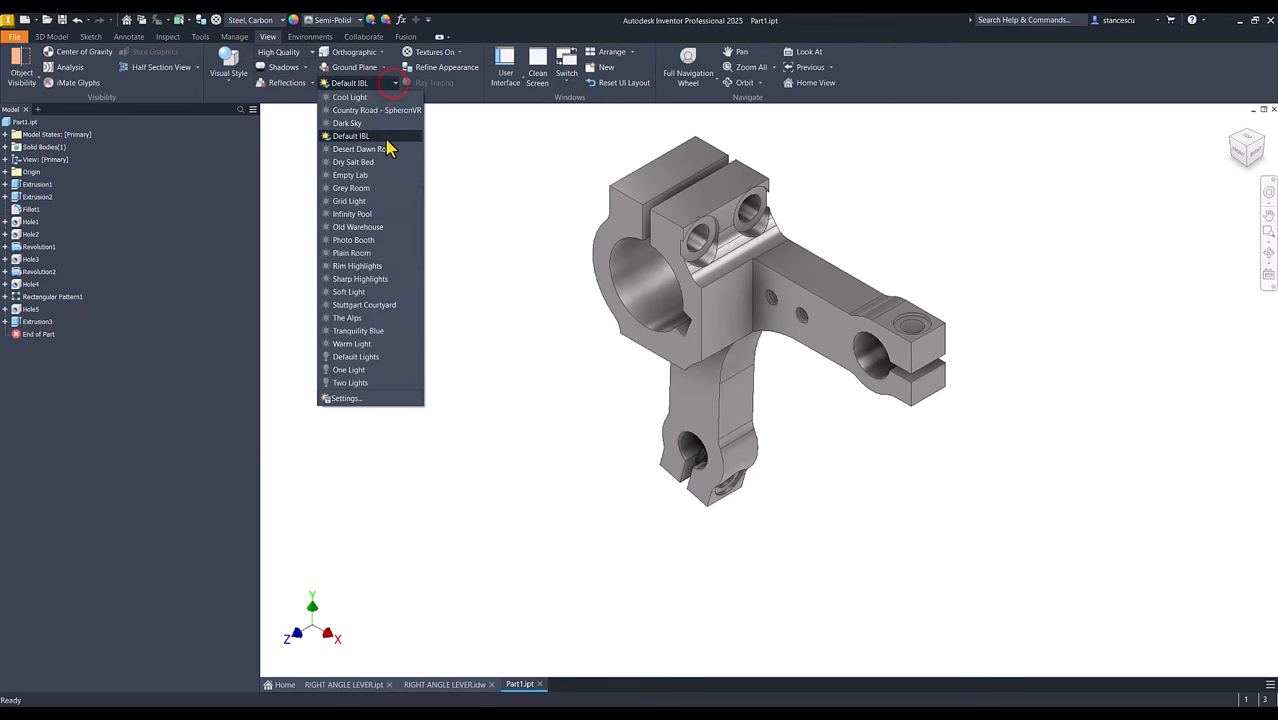
{"action": "left_click", "coordinate": [357, 366]}
{"action": "left_click", "coordinate": [451, 391]}
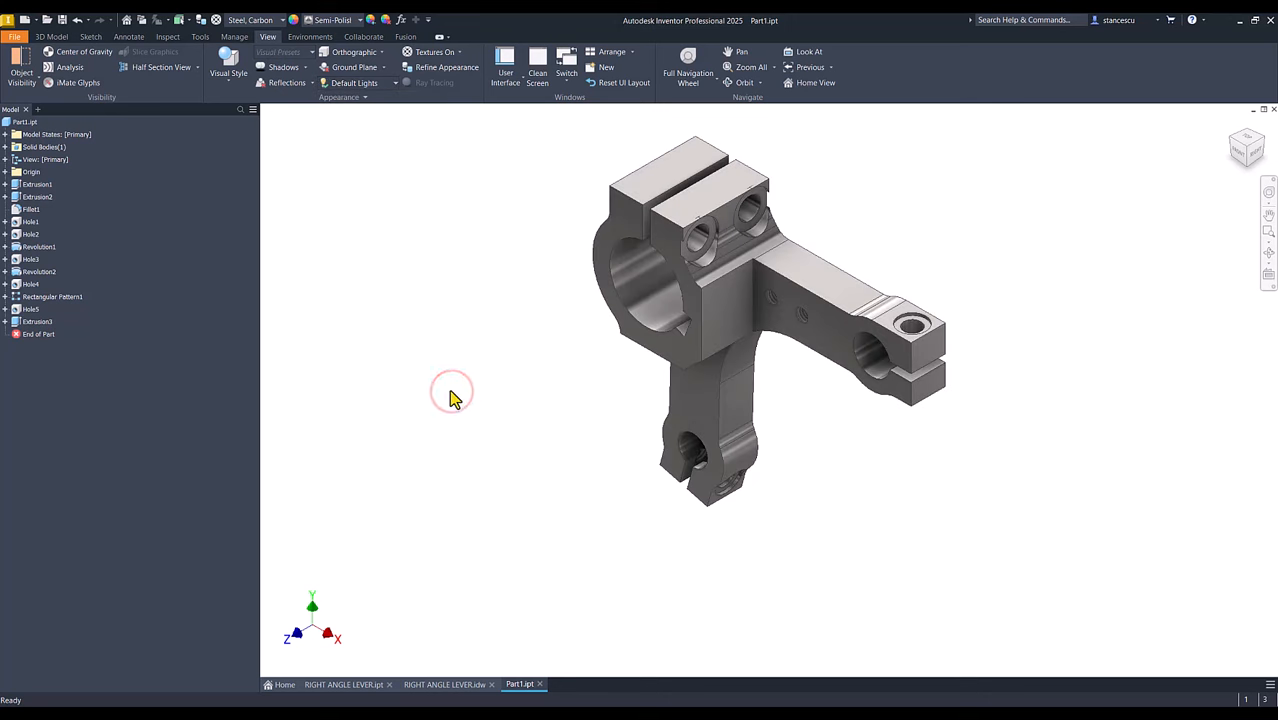
{"action": "left_click", "coordinate": [343, 690]}
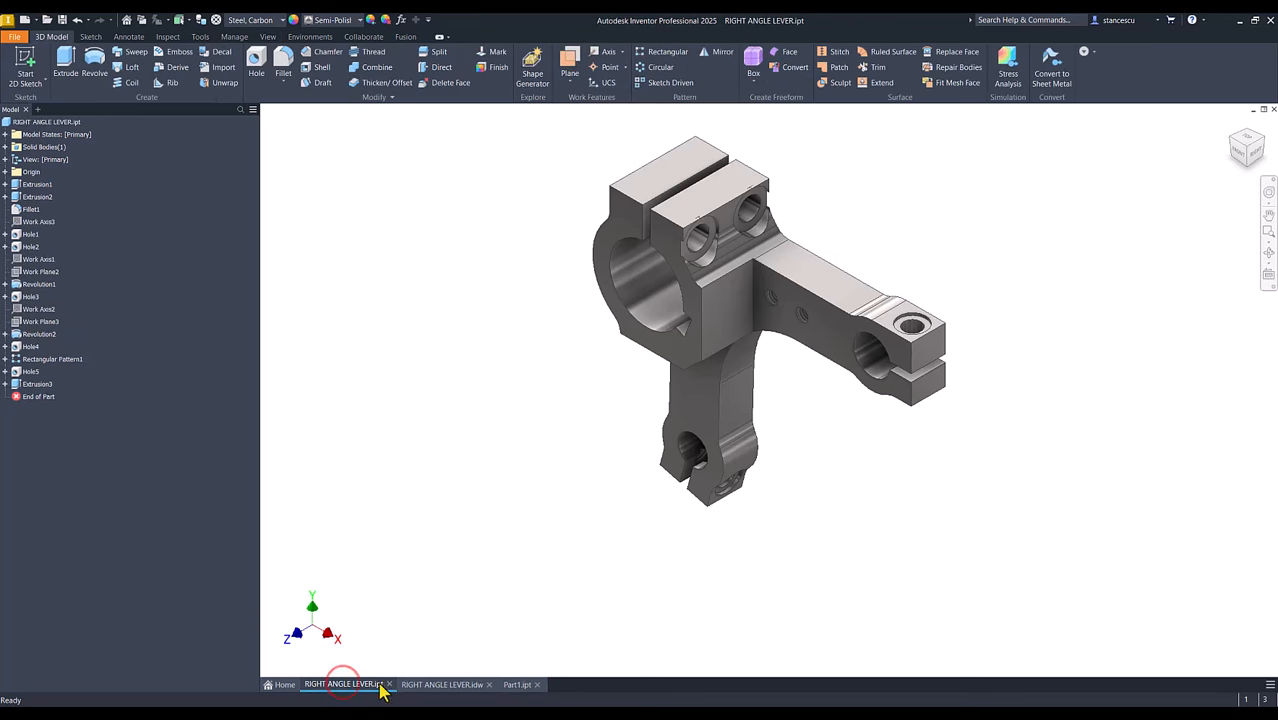
{"action": "left_click", "coordinate": [517, 690]}
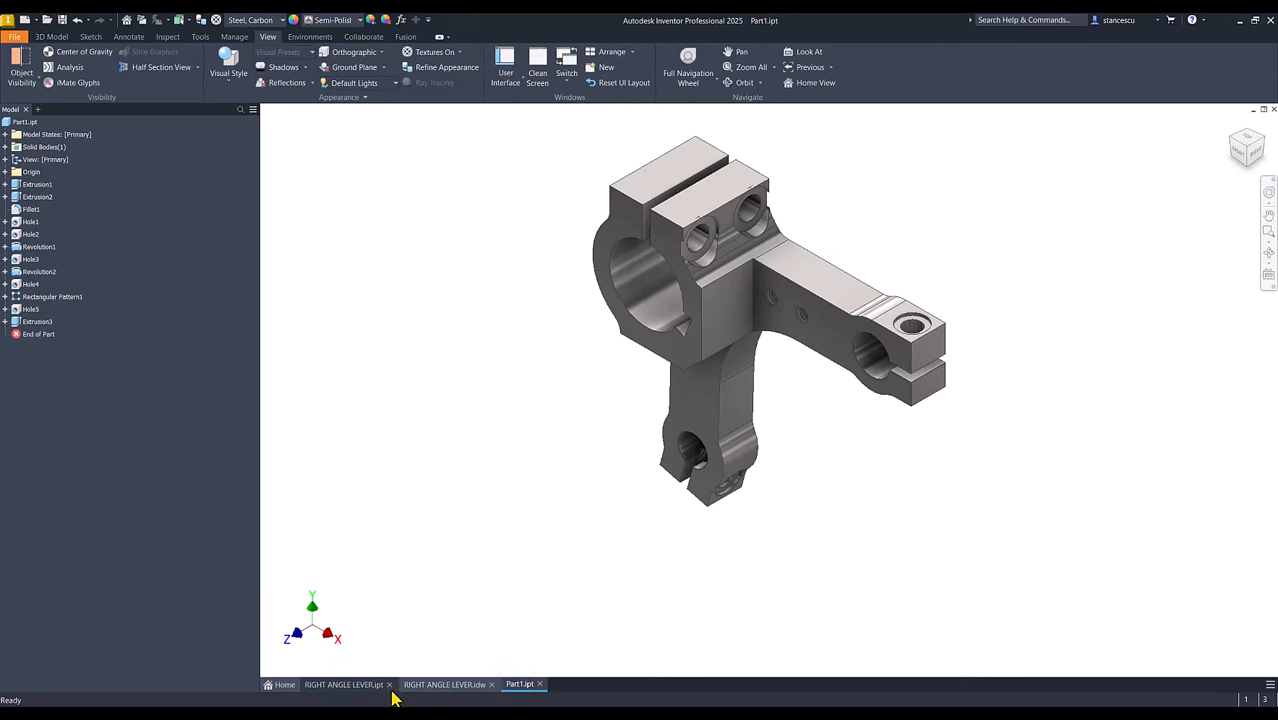